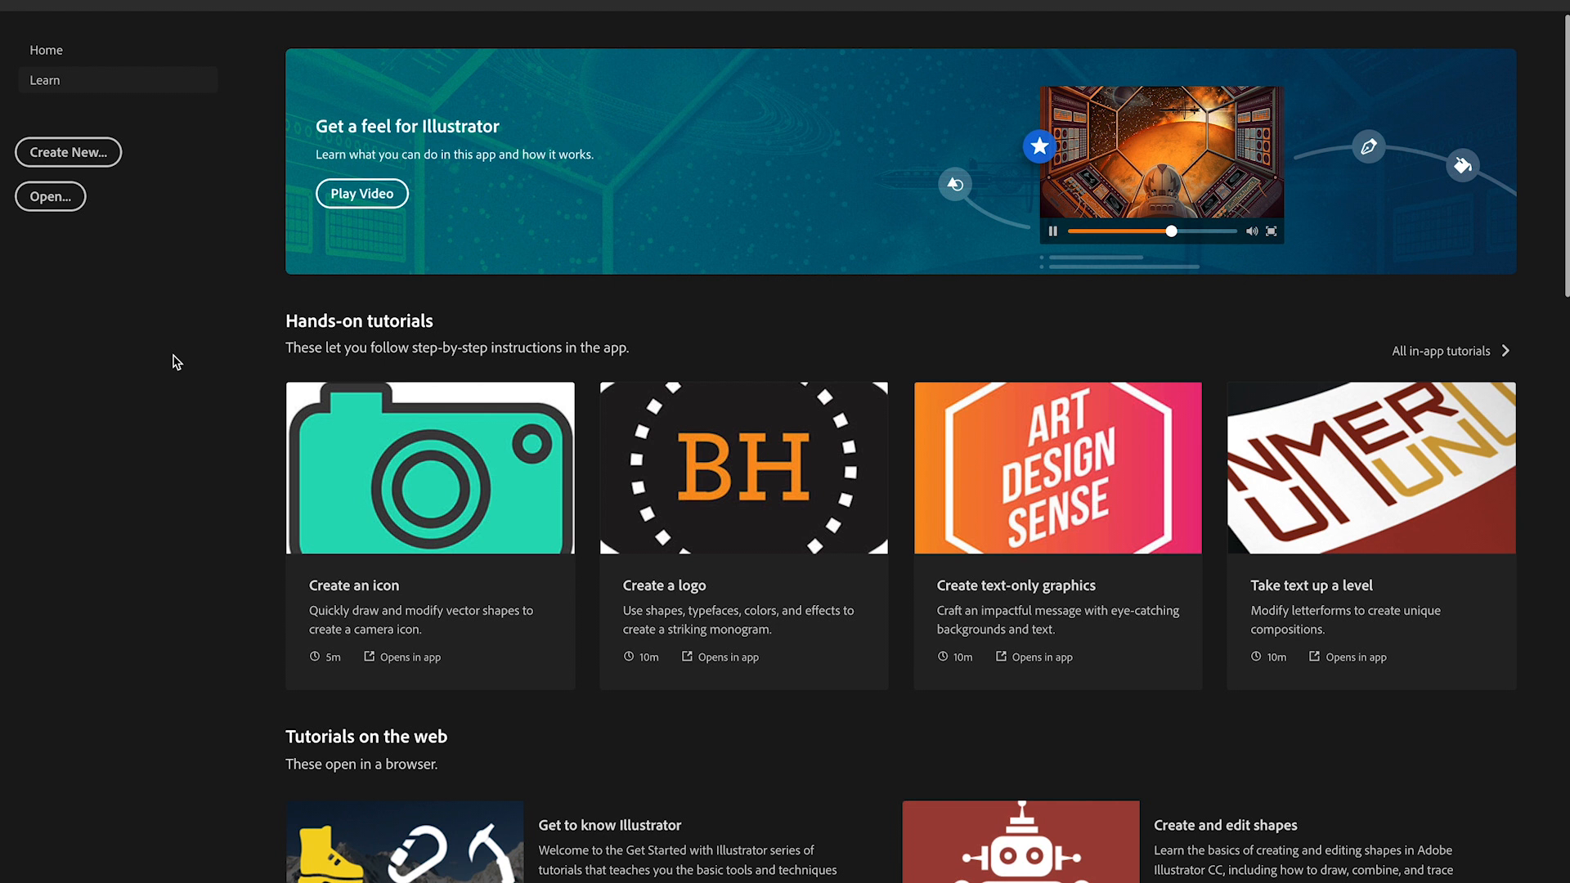
Set up a new document named Nintendo, 800 by 600 pixels, in landscape orientation
left_click(82, 167)
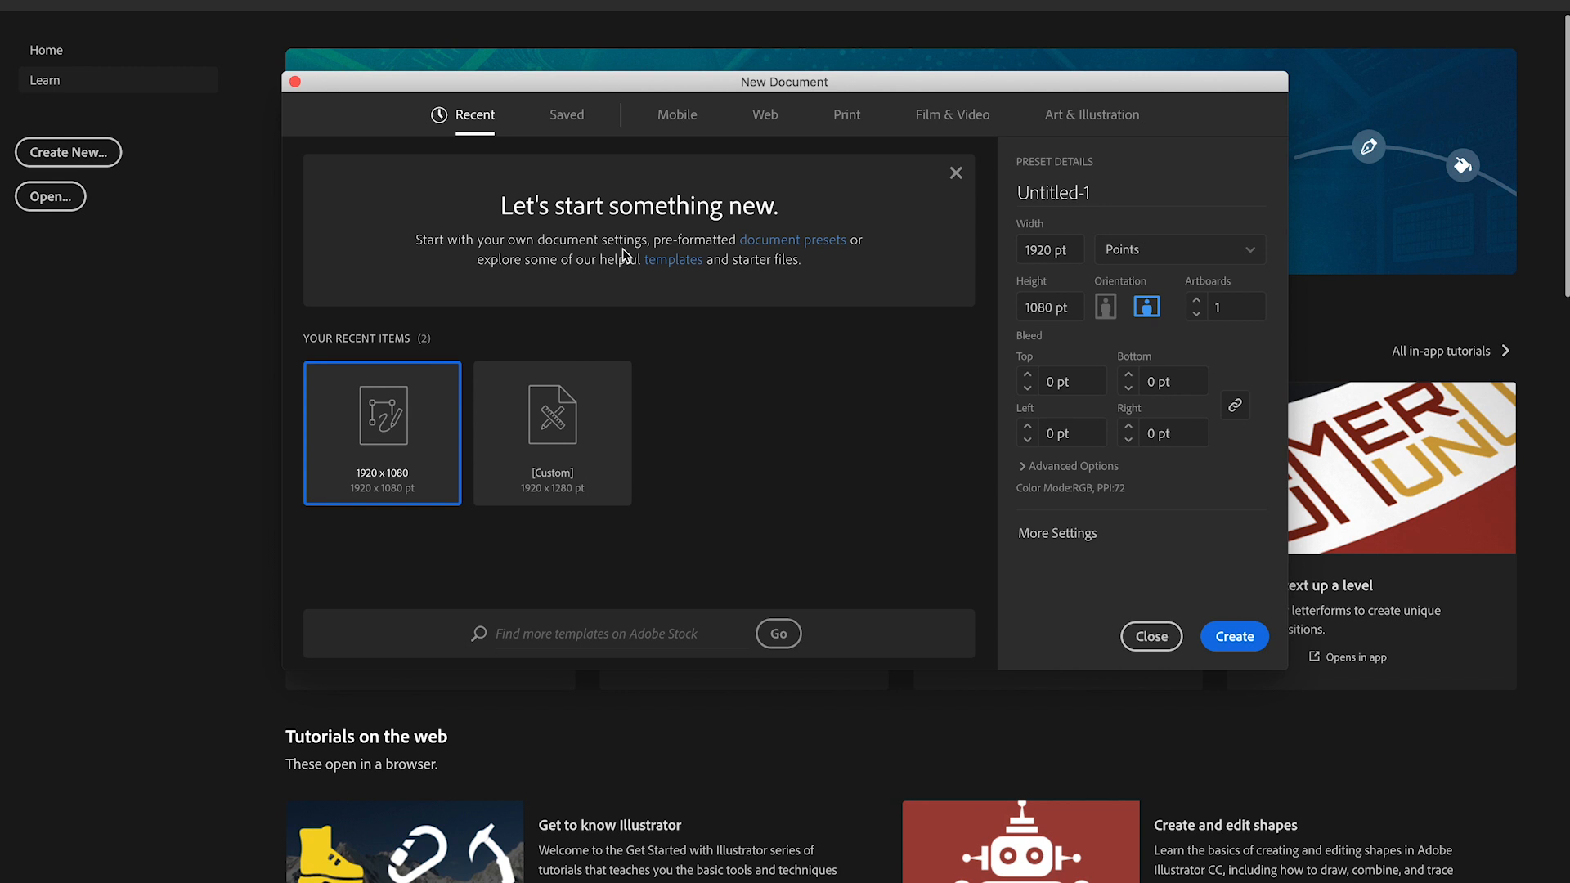
left_click(1135, 196)
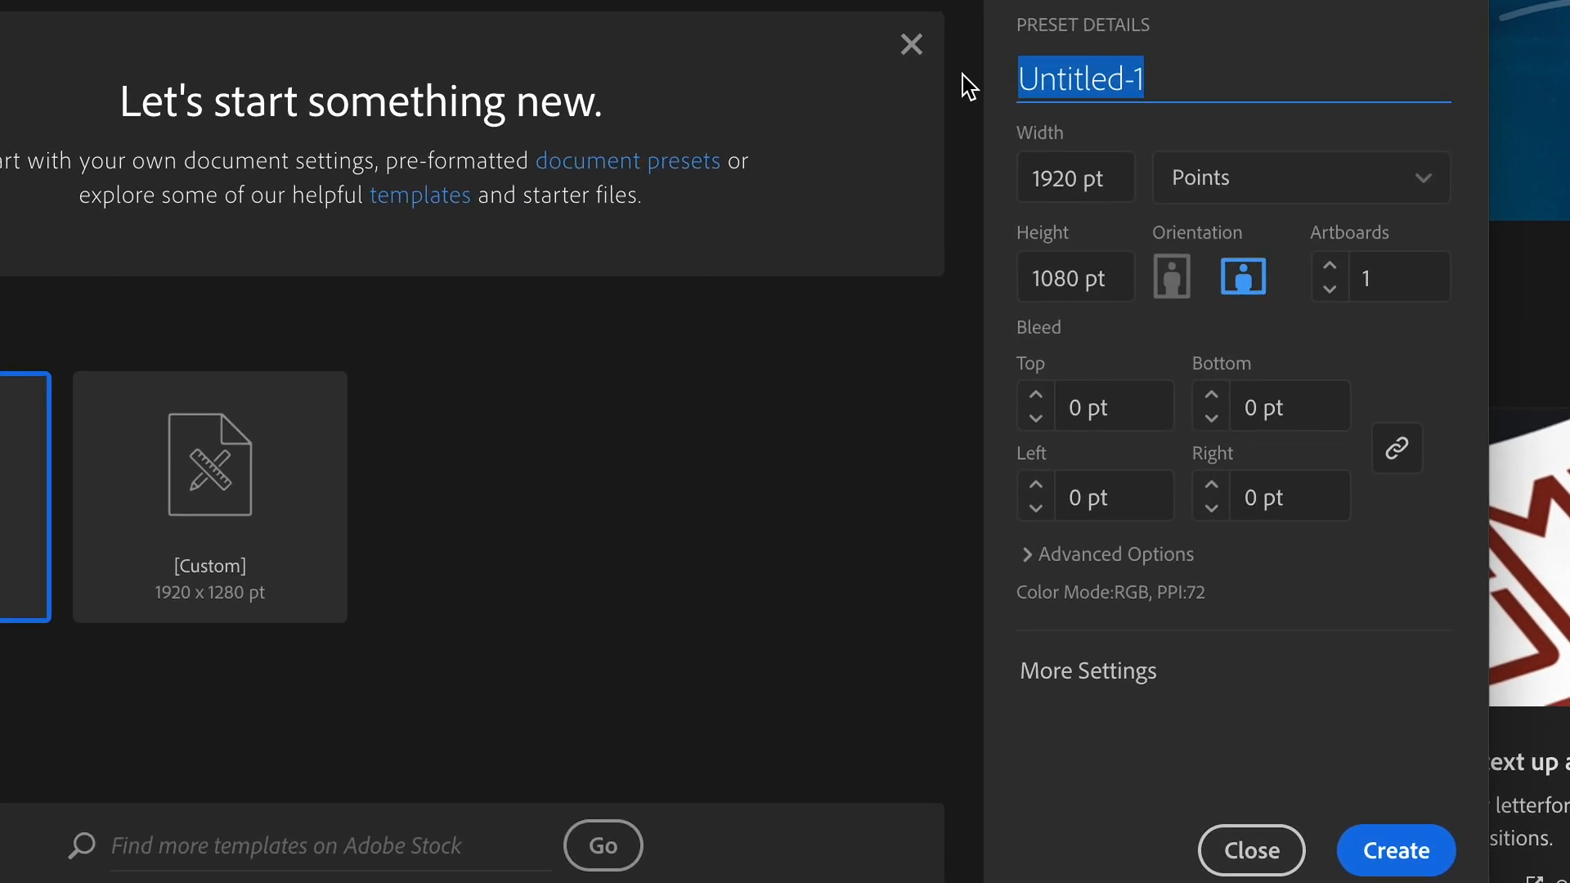
type("Nintendo")
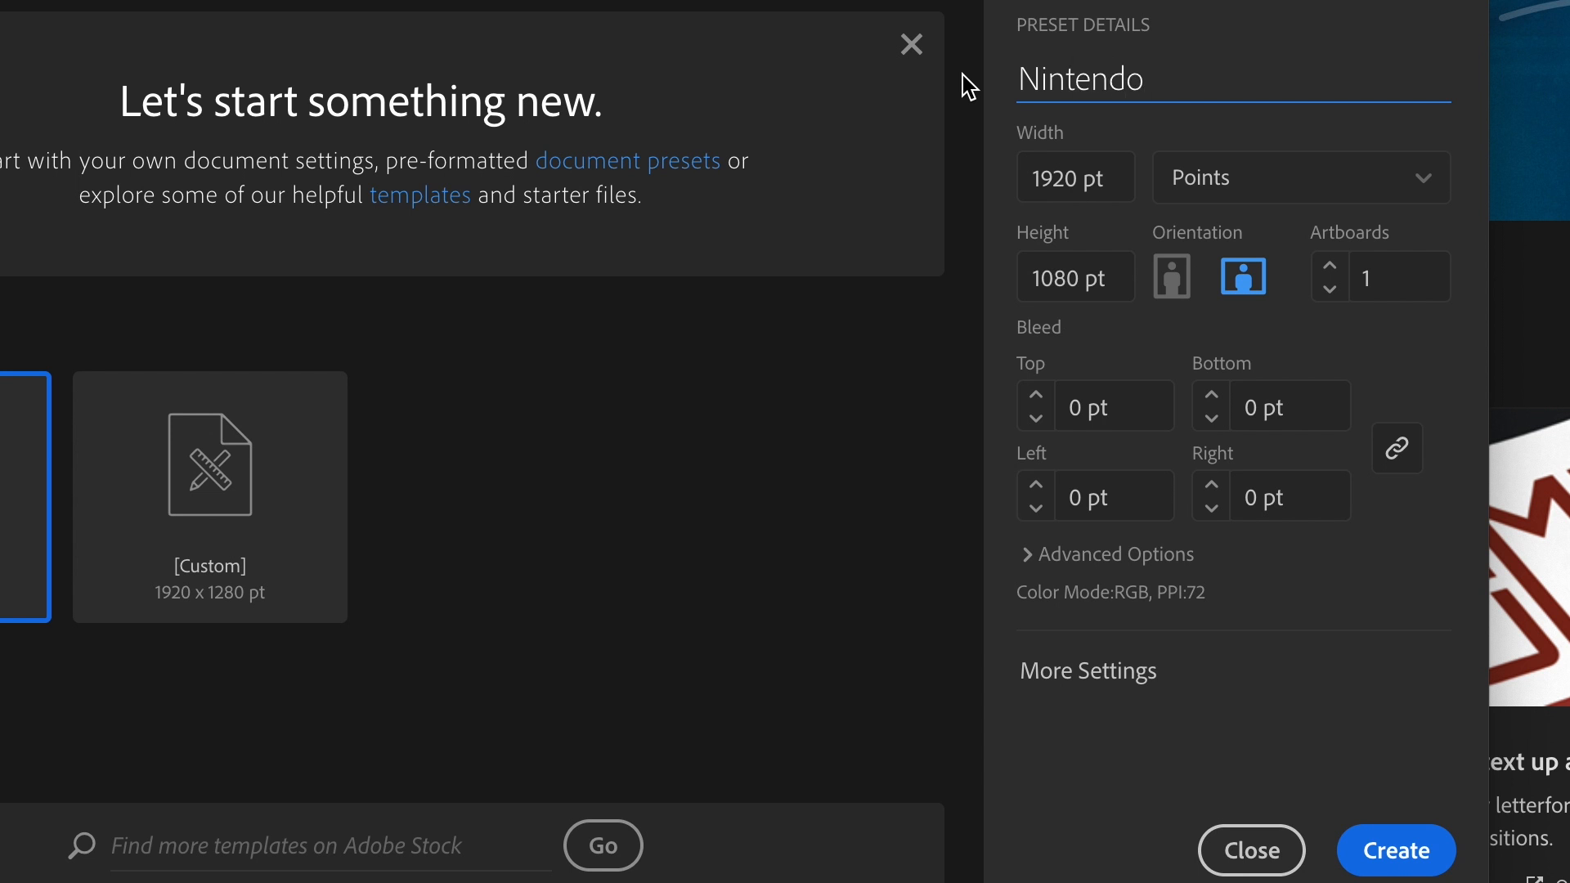
left_click(1076, 177)
type("800")
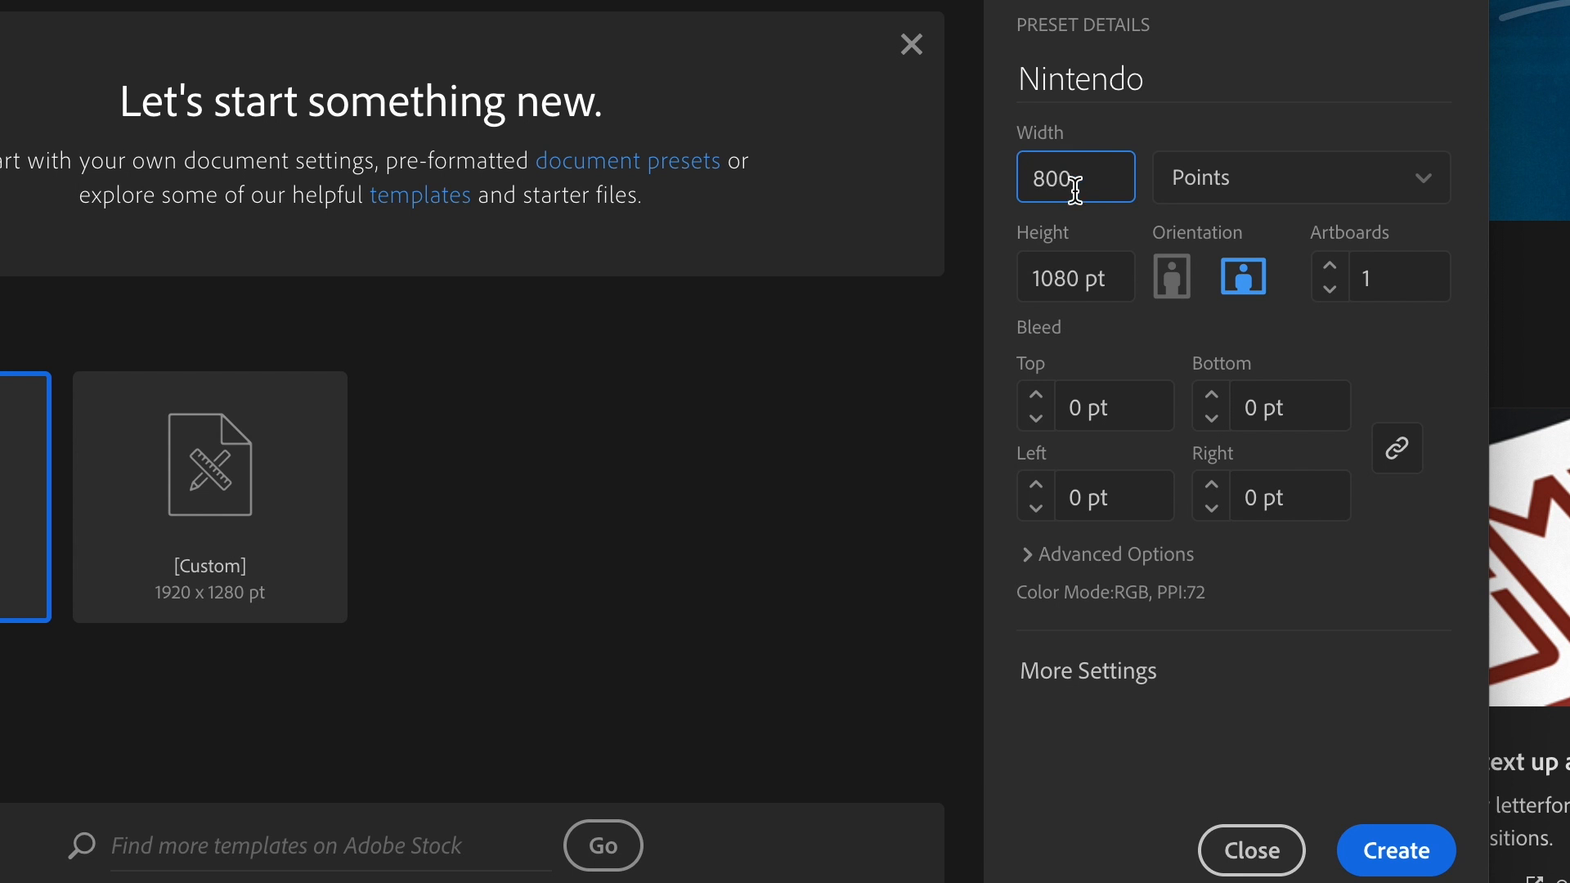
left_click(1075, 270)
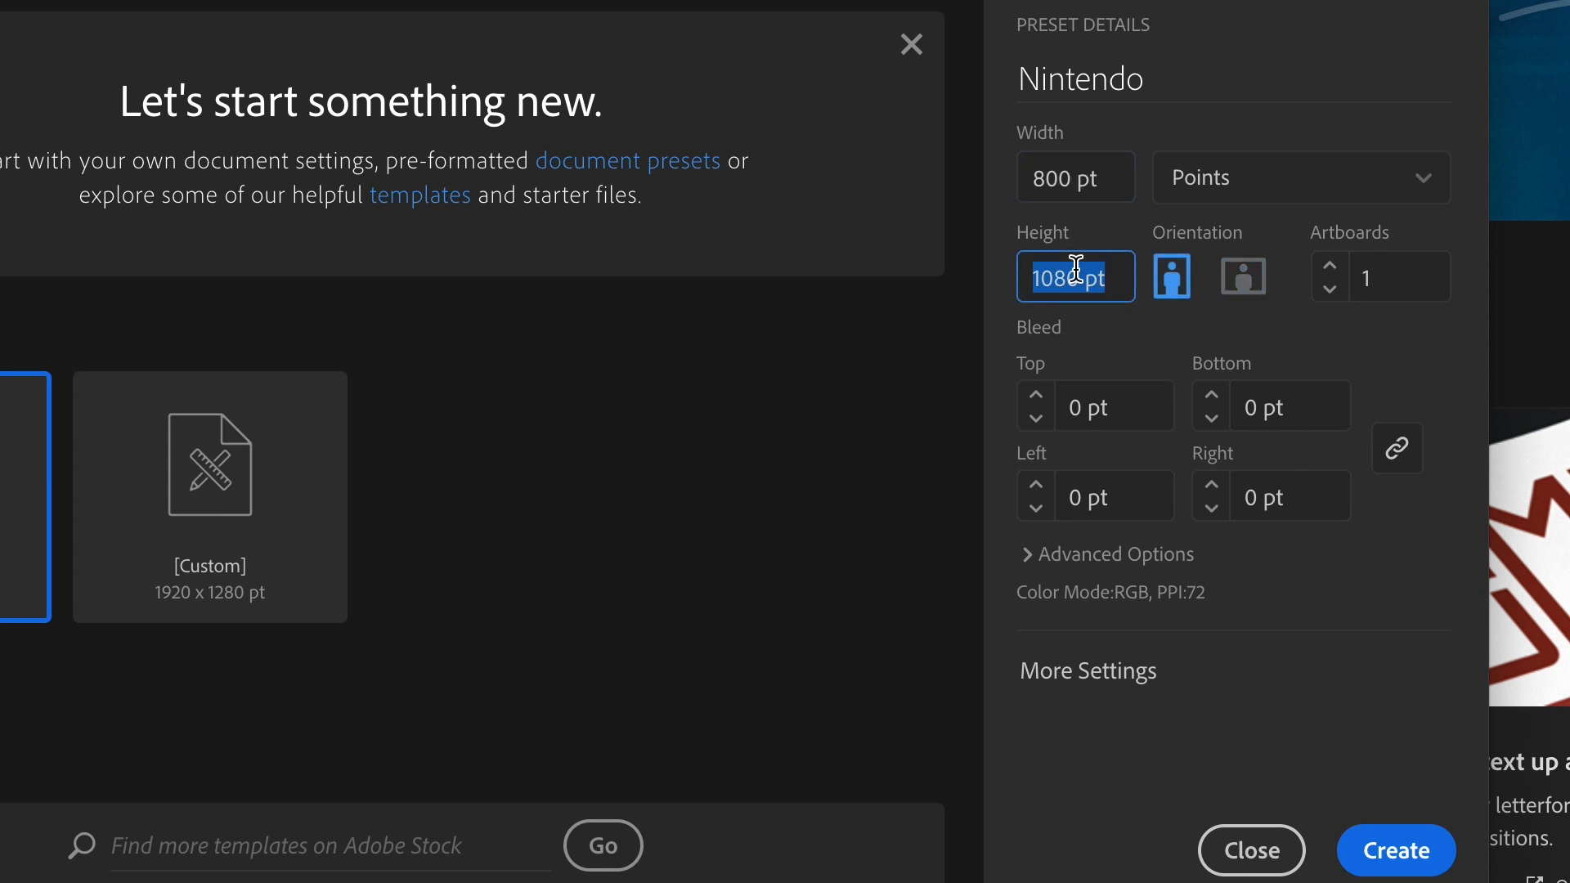
type("600")
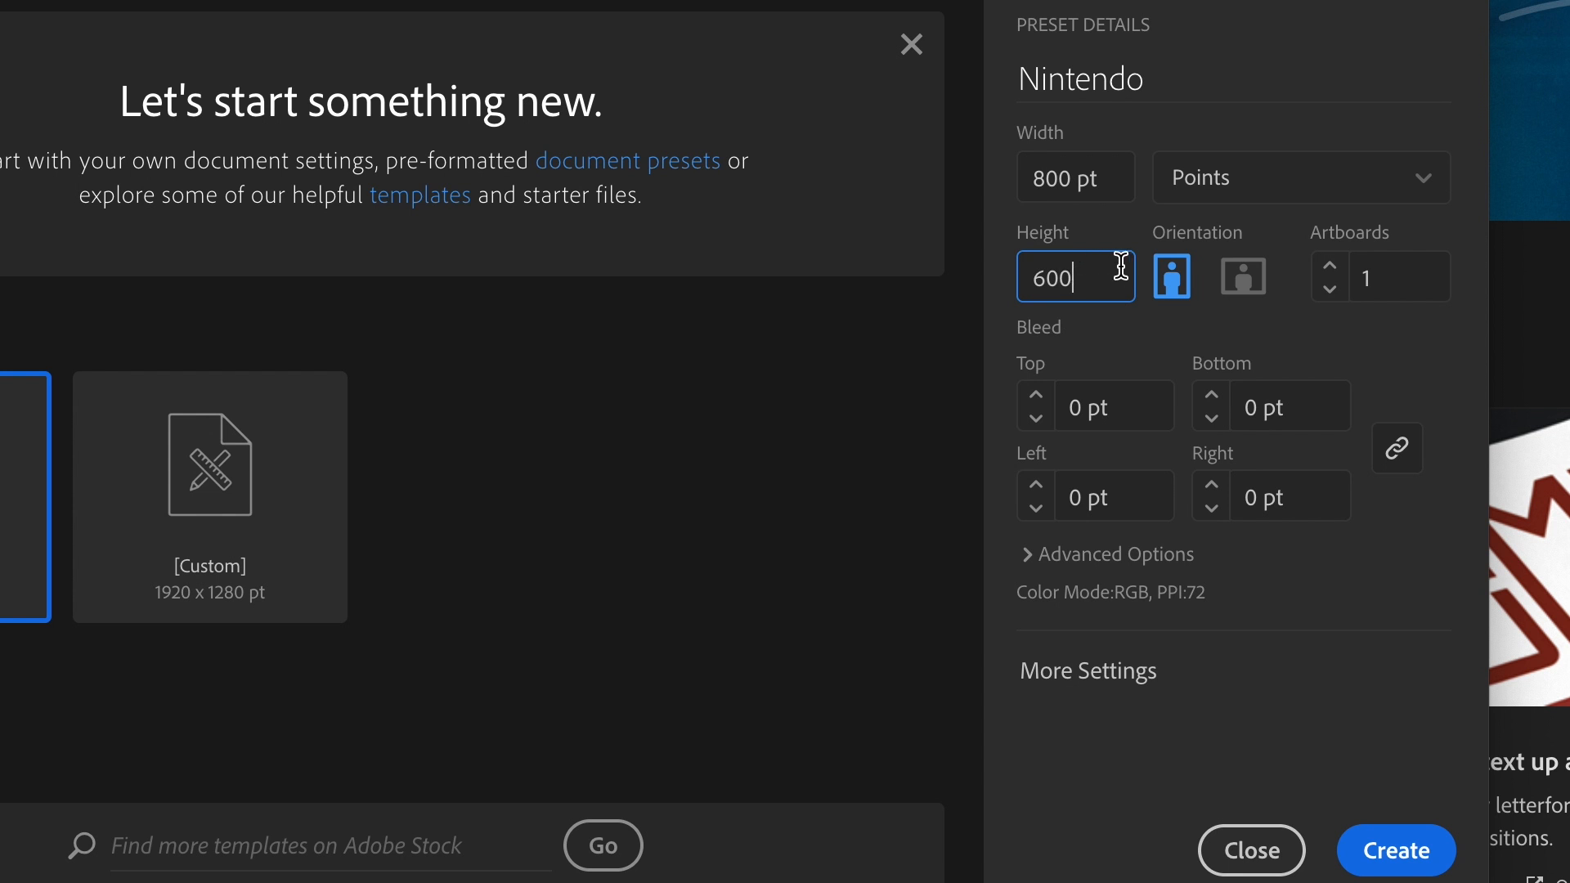
left_click(1249, 282)
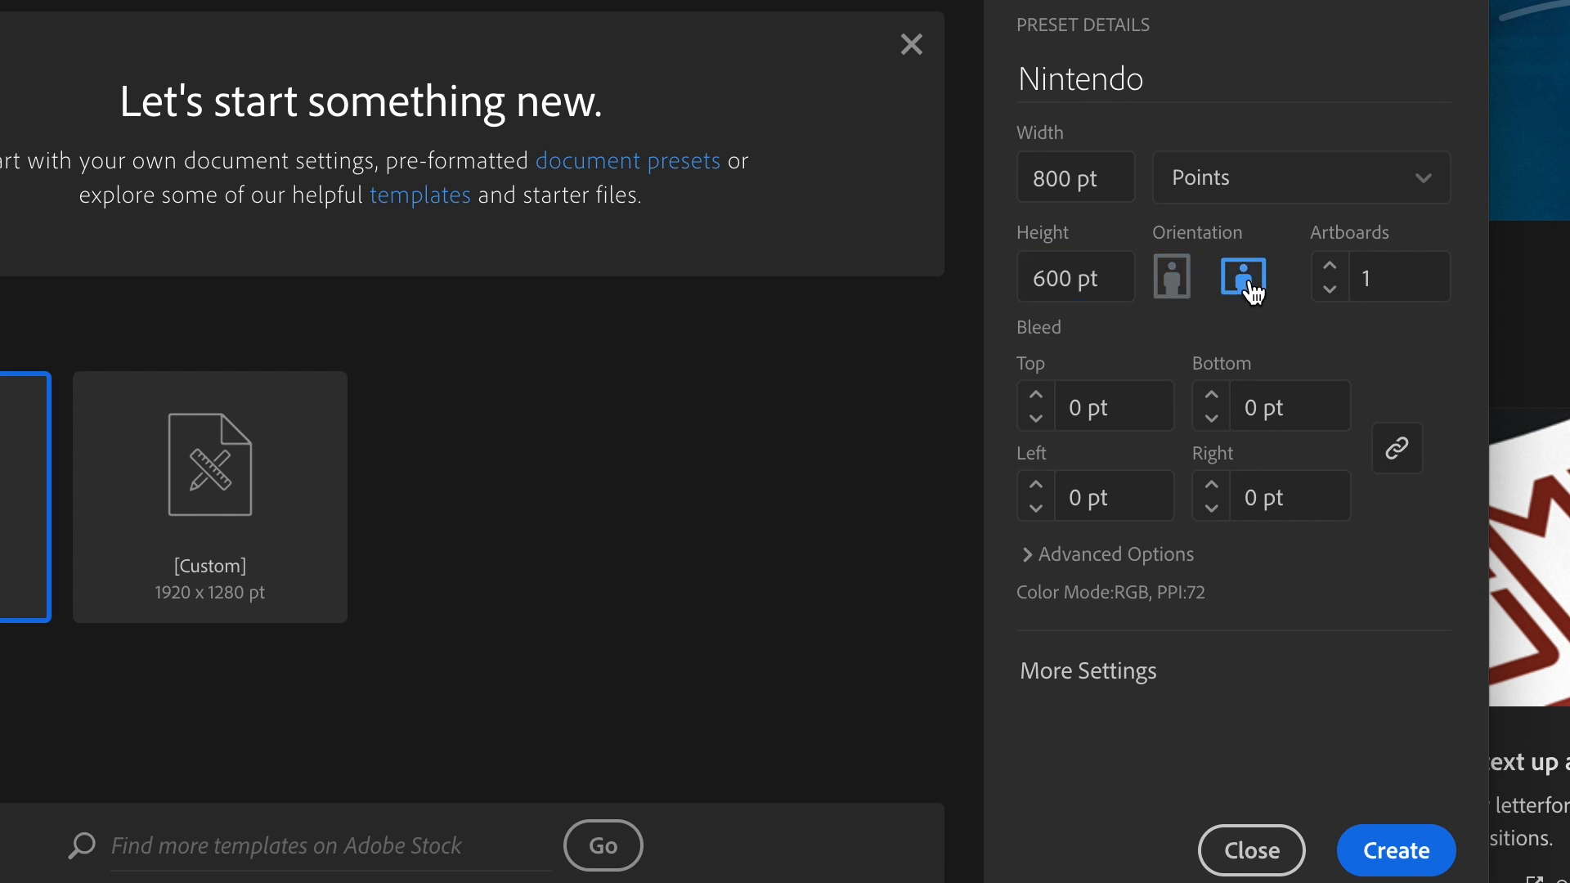
left_click(1421, 176)
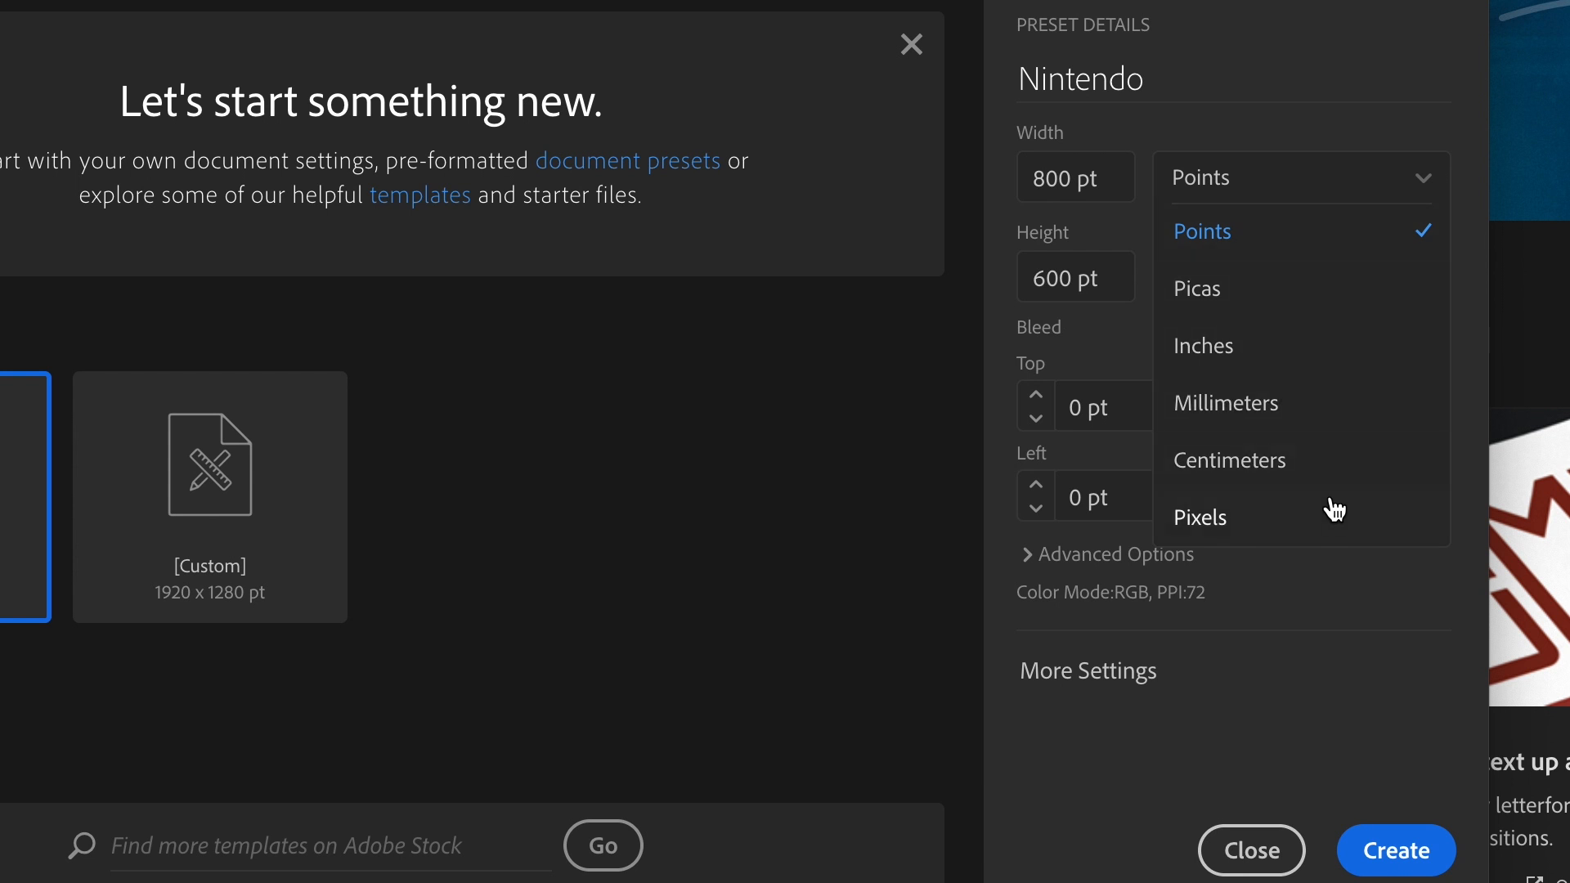
left_click(1328, 523)
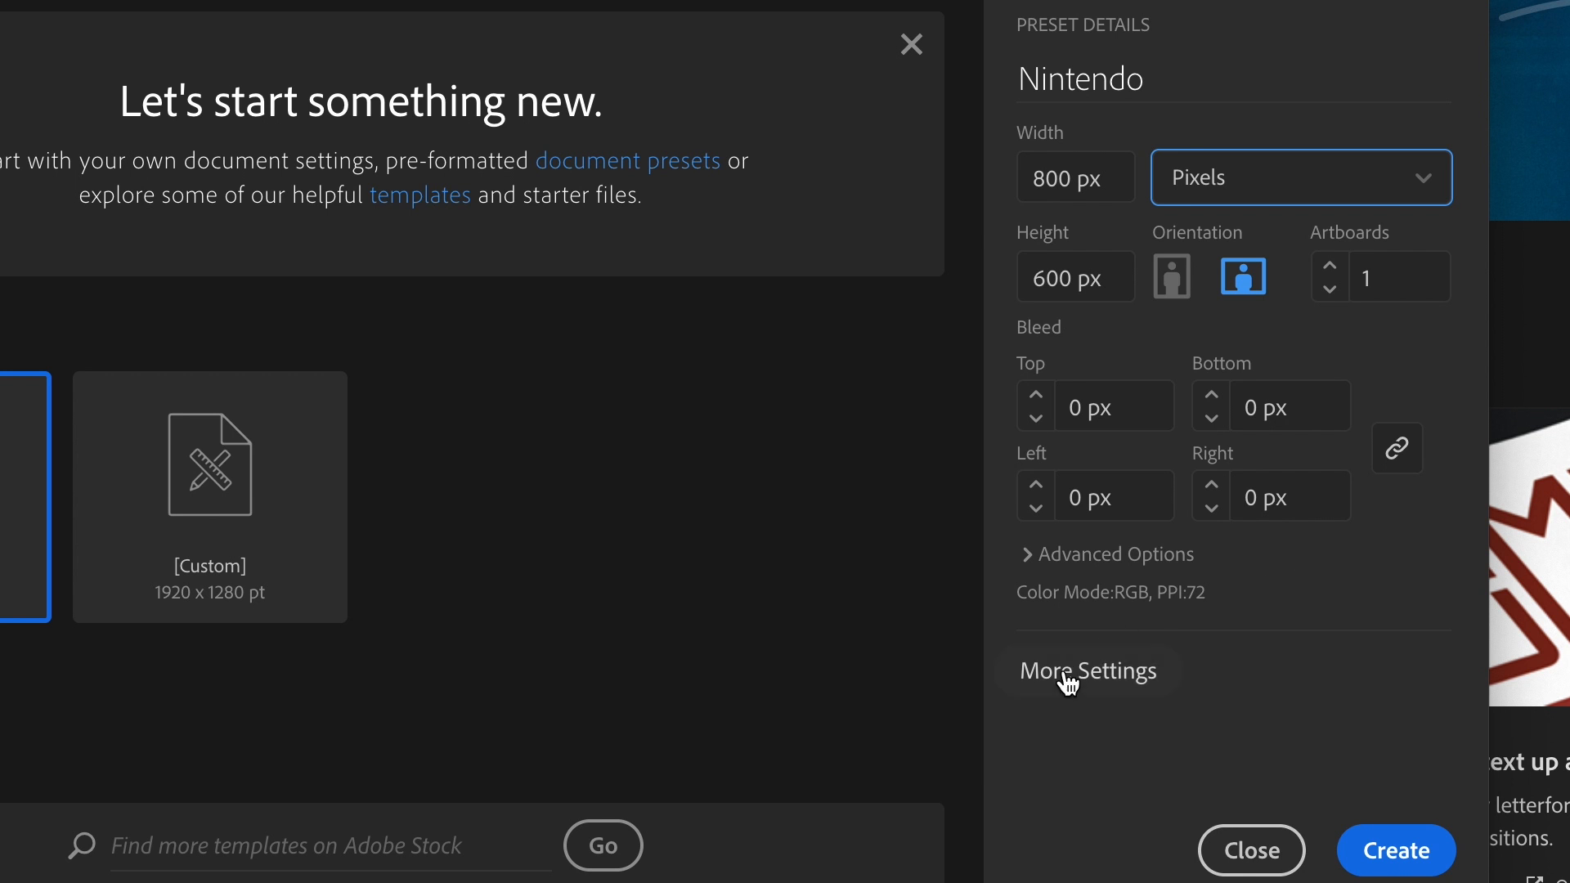
Keep RGB Color as the document's color mode in the advanced options and create the document
left_click(1024, 559)
scroll(1022, 564, "down", 2)
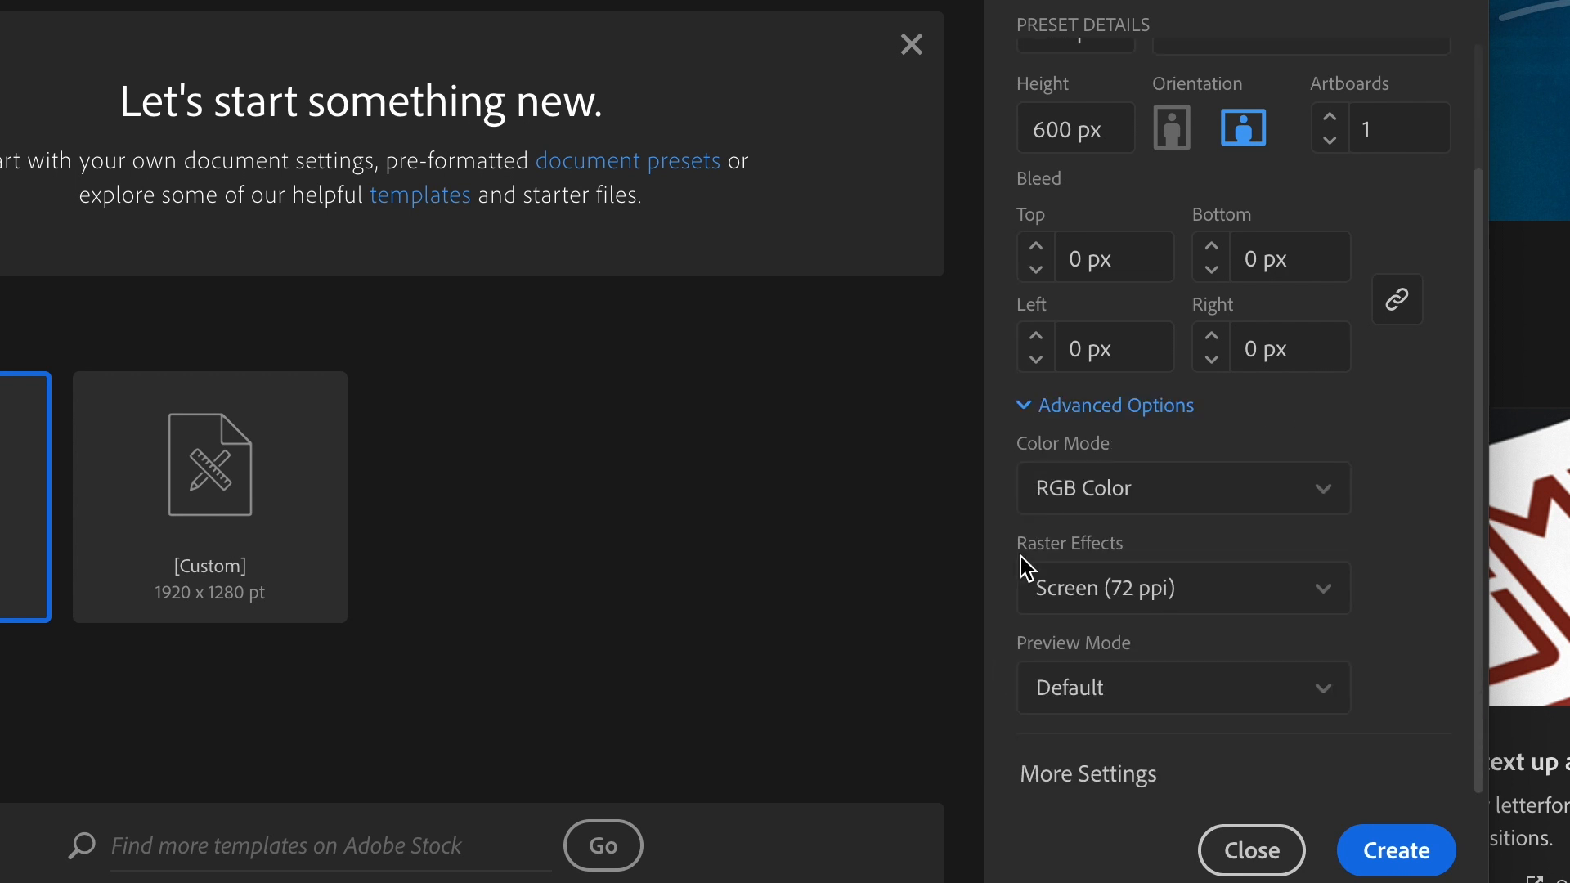
left_click(1244, 494)
left_click(1142, 564)
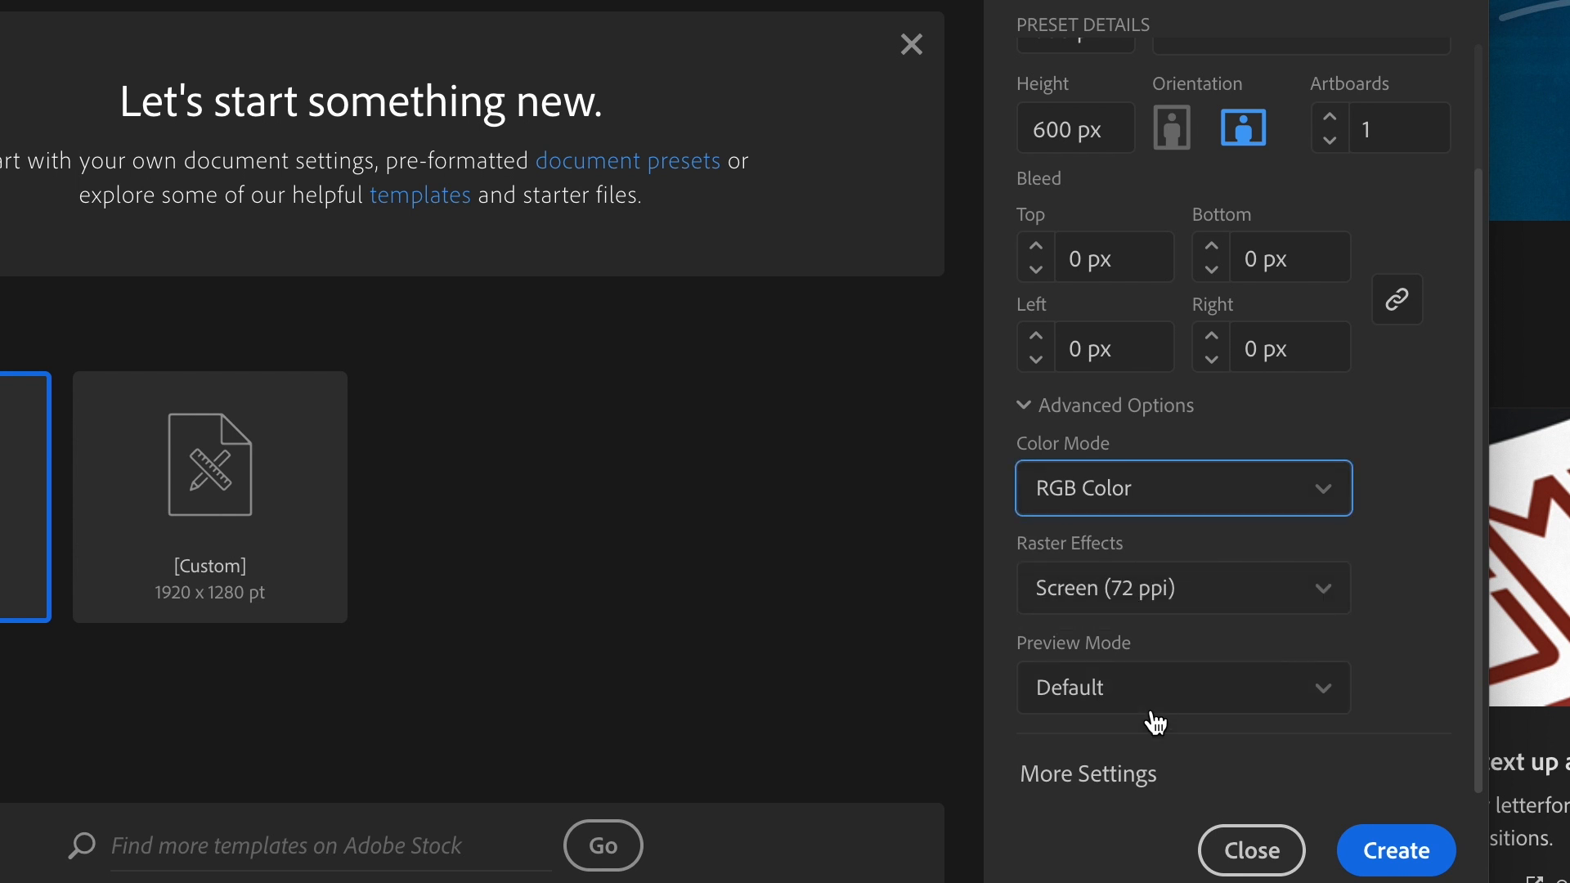
left_click(1389, 858)
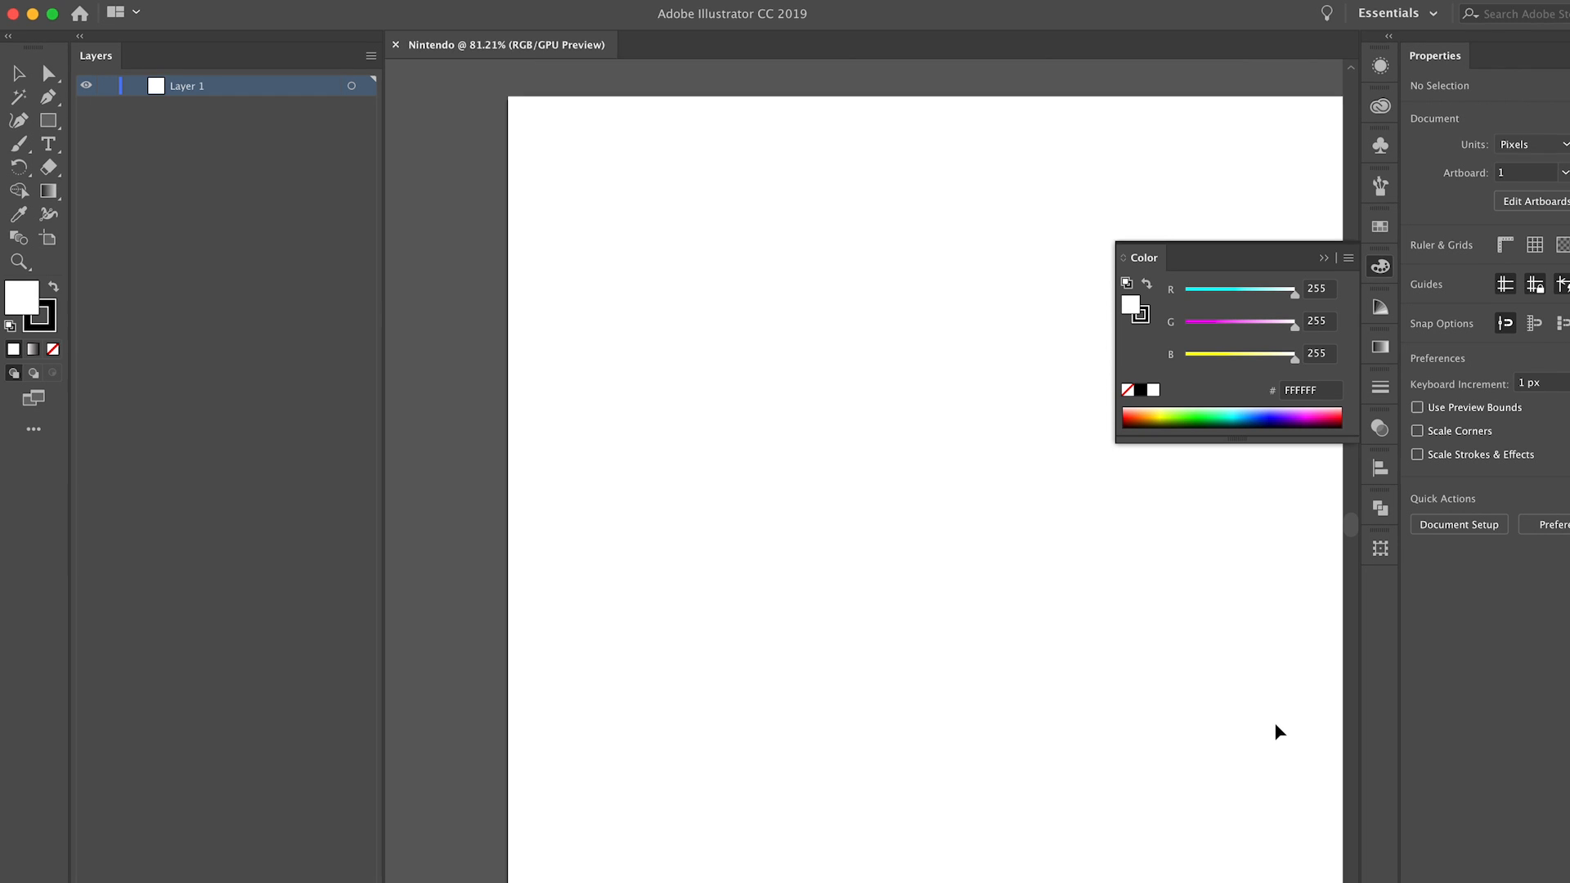
Collapse the floating Color panel and check the view options for Smart Guides and snapping
scroll(1280, 730, "down", 3)
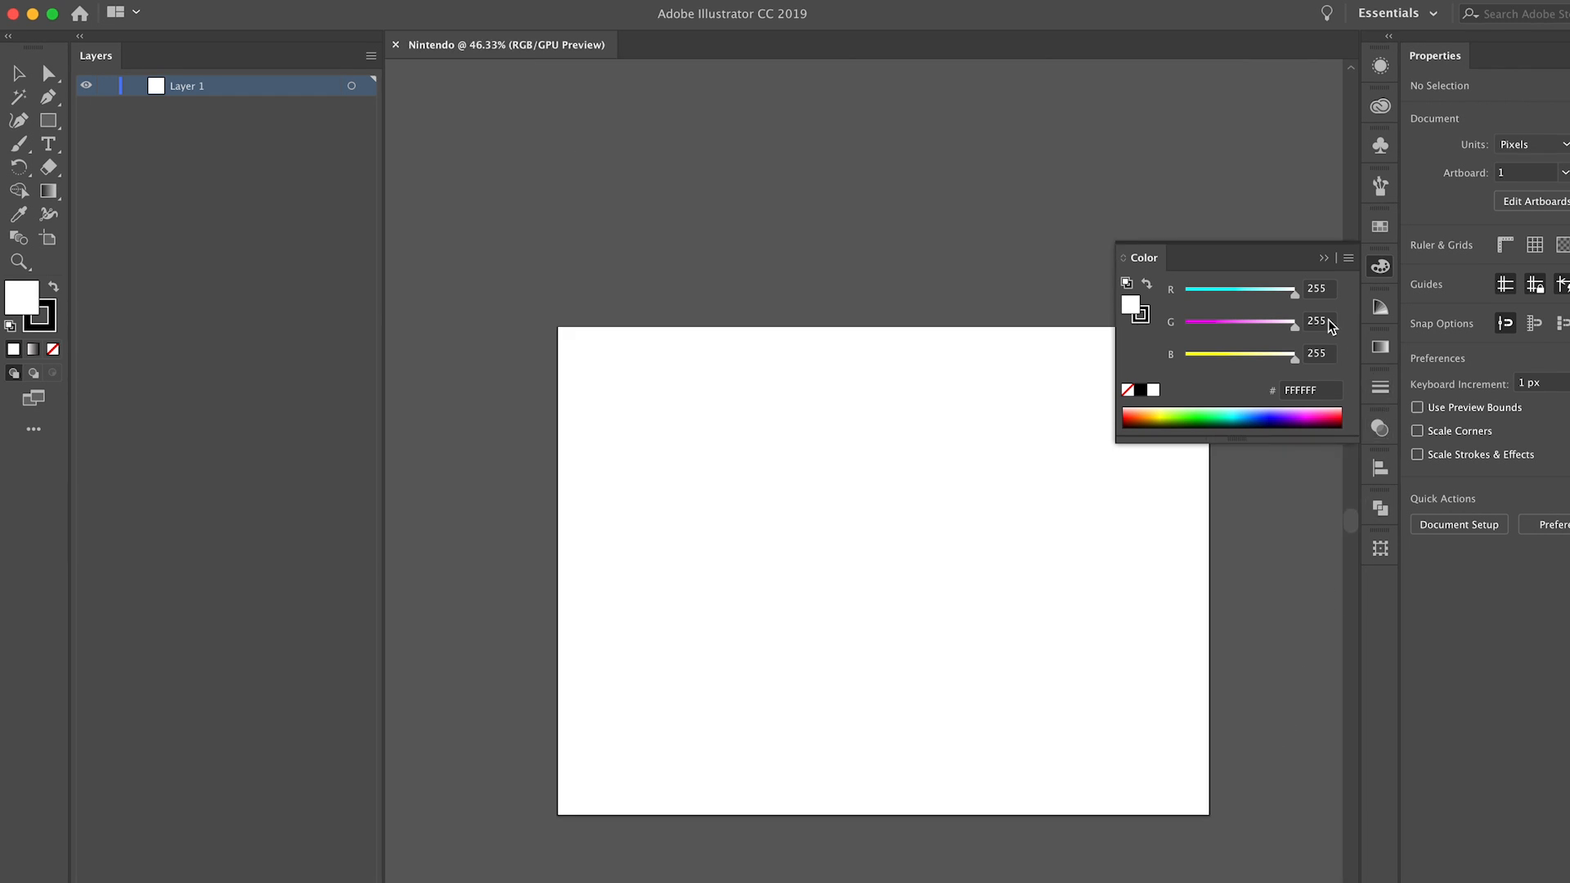
left_click(1324, 260)
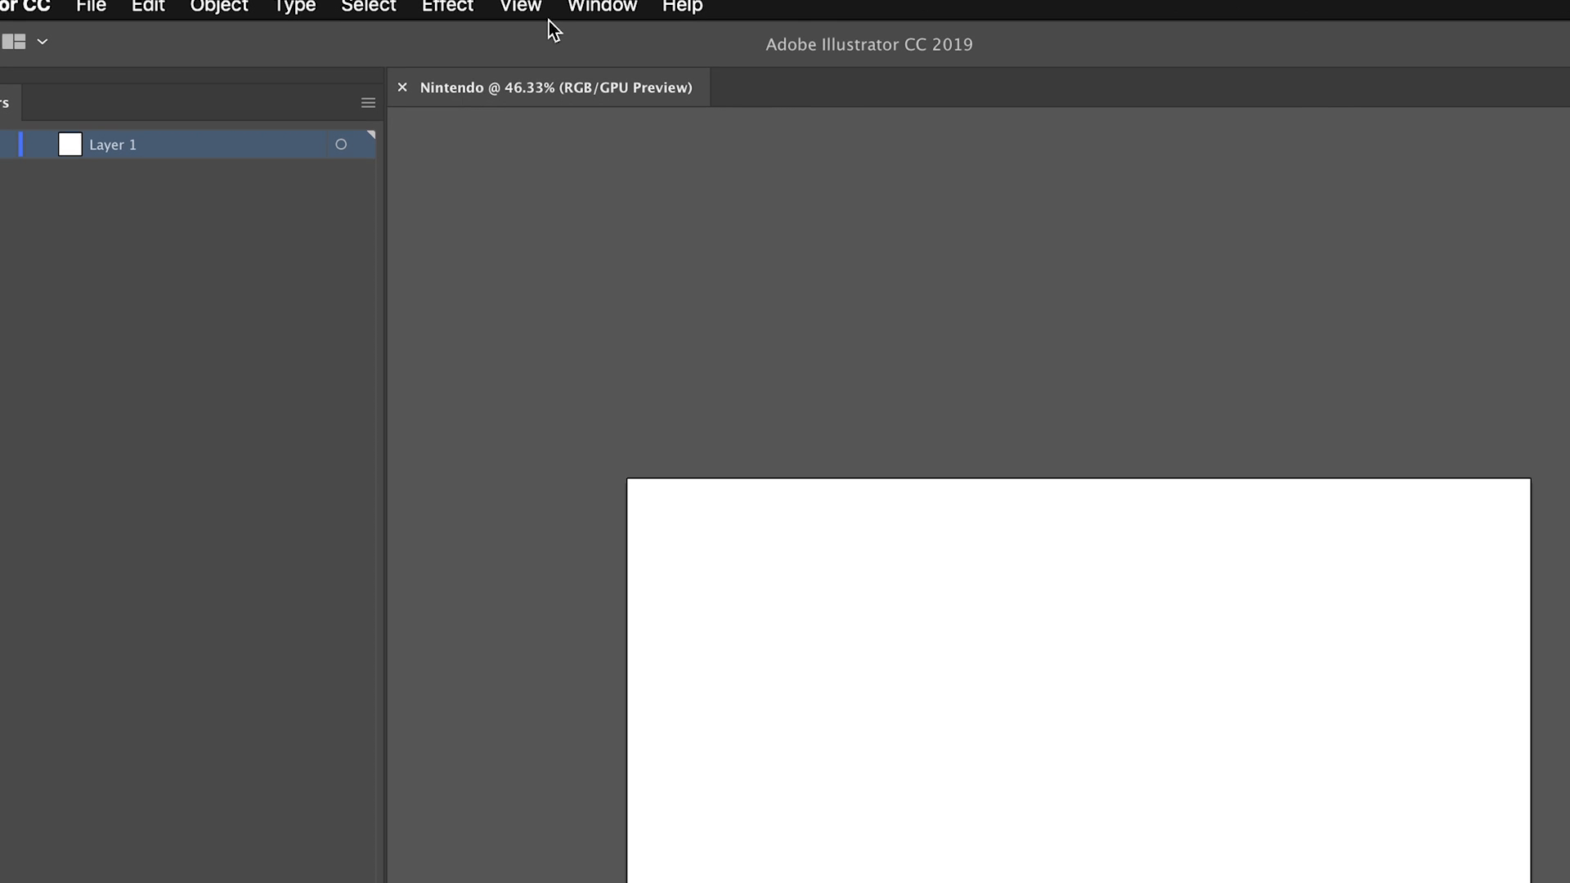
left_click(520, 6)
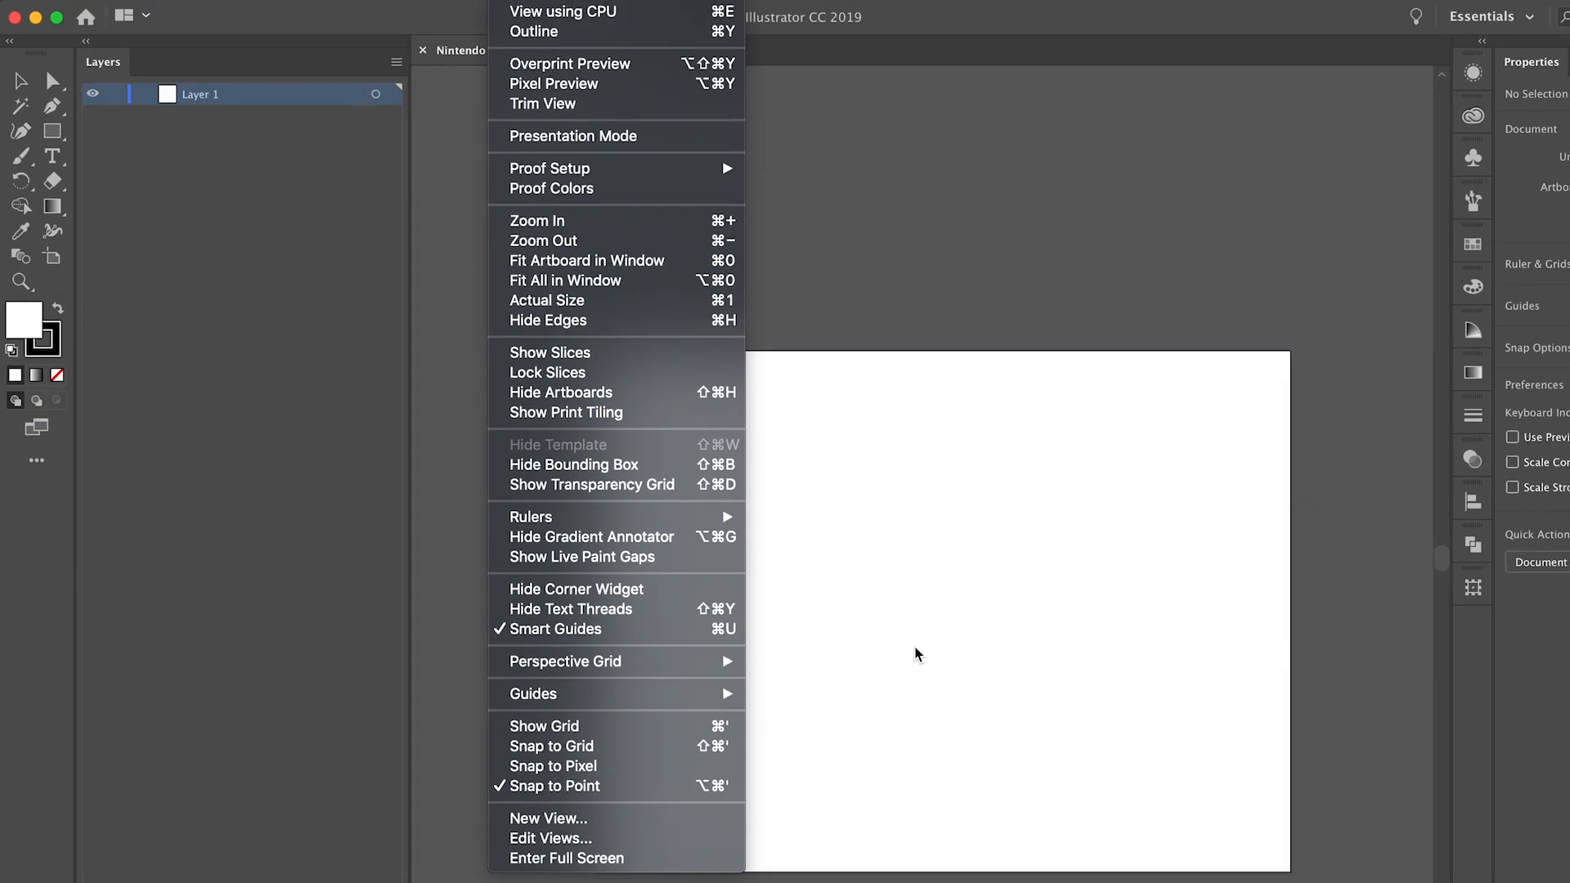
left_click(915, 653)
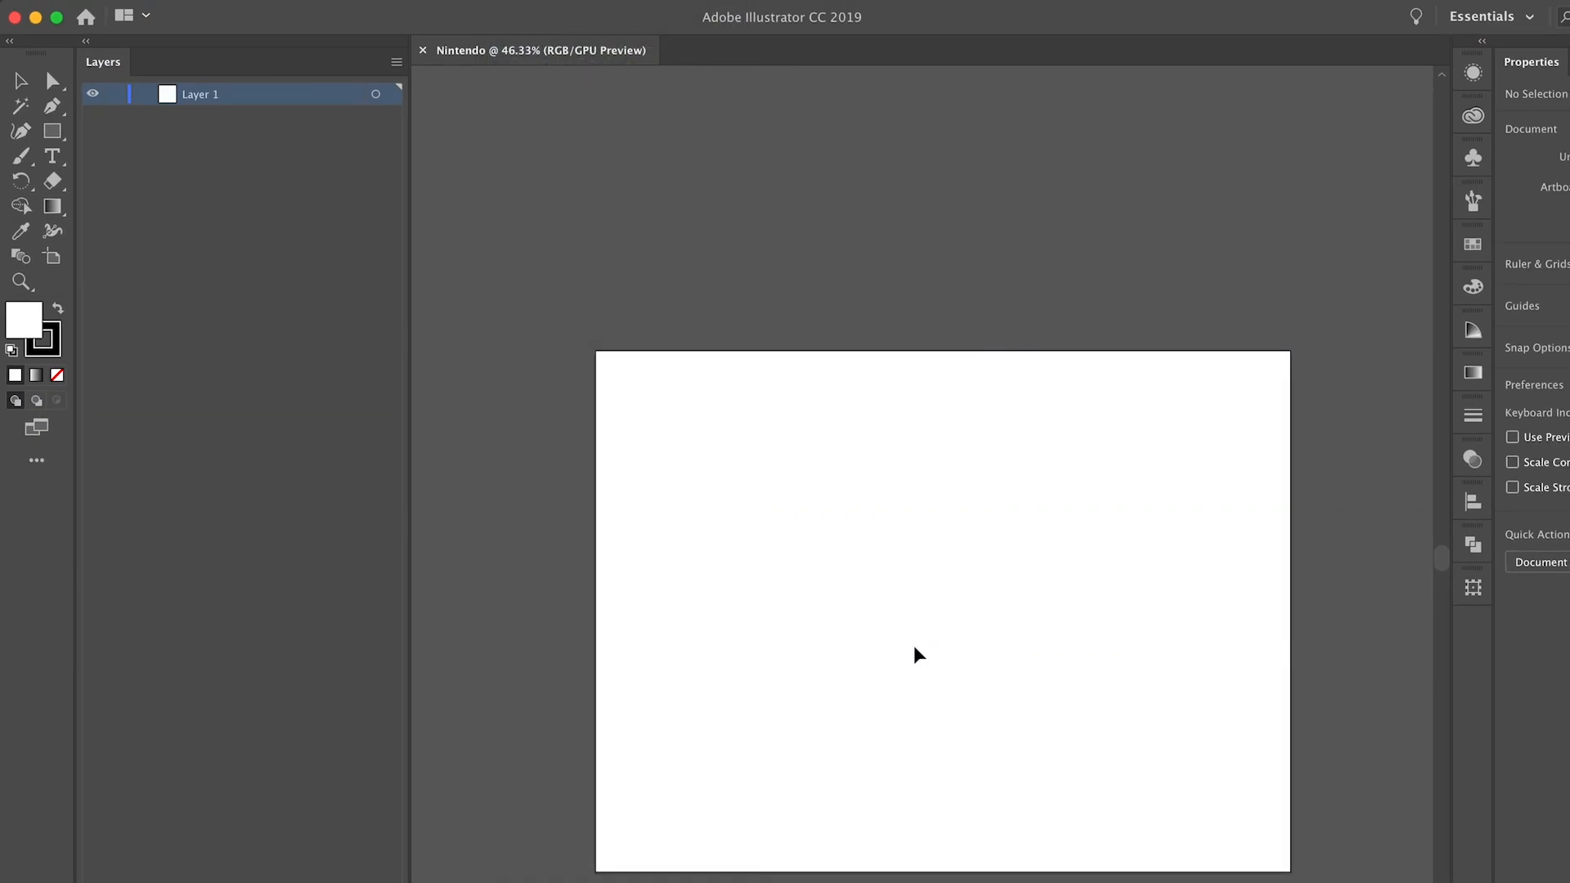
Create a rectangle 366 px wide and about 220 px high, and center it on the artboard
left_click(56, 135)
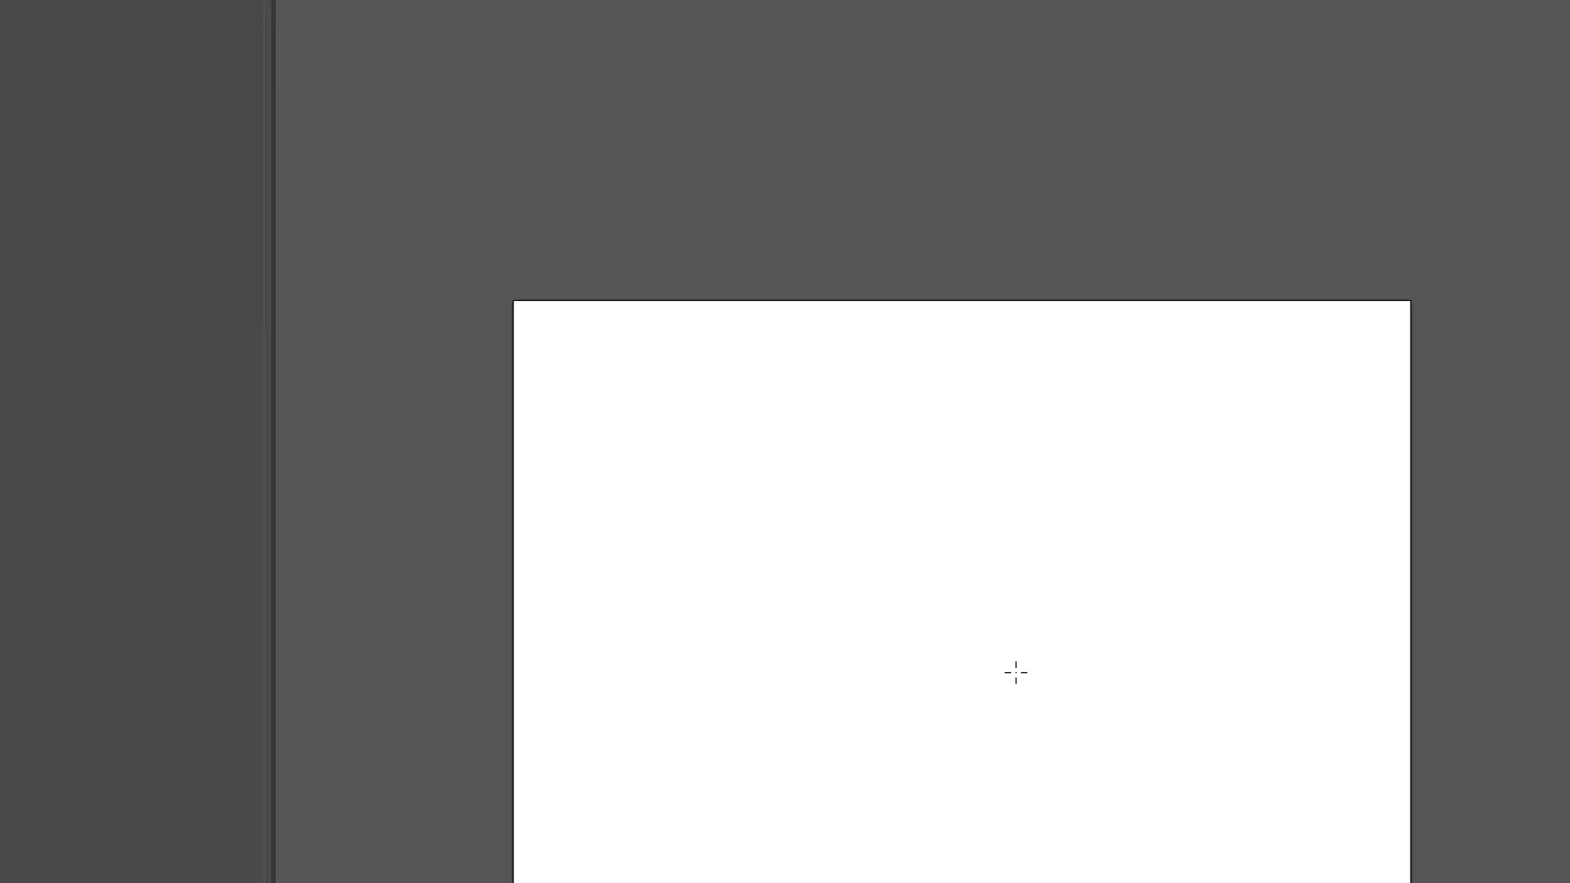
left_click(1015, 672)
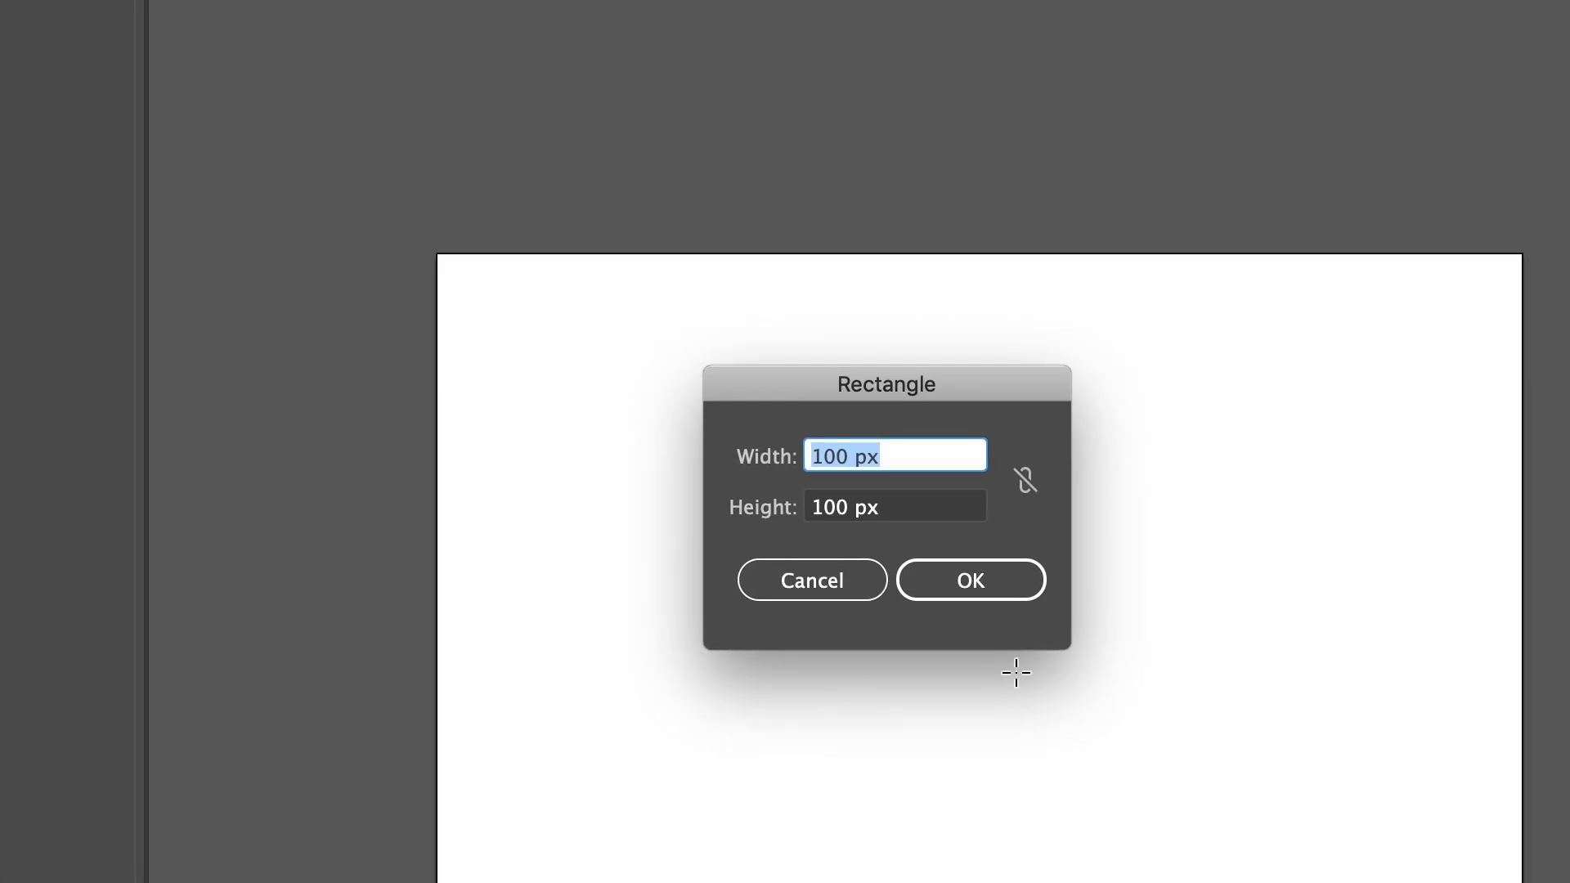
type("366")
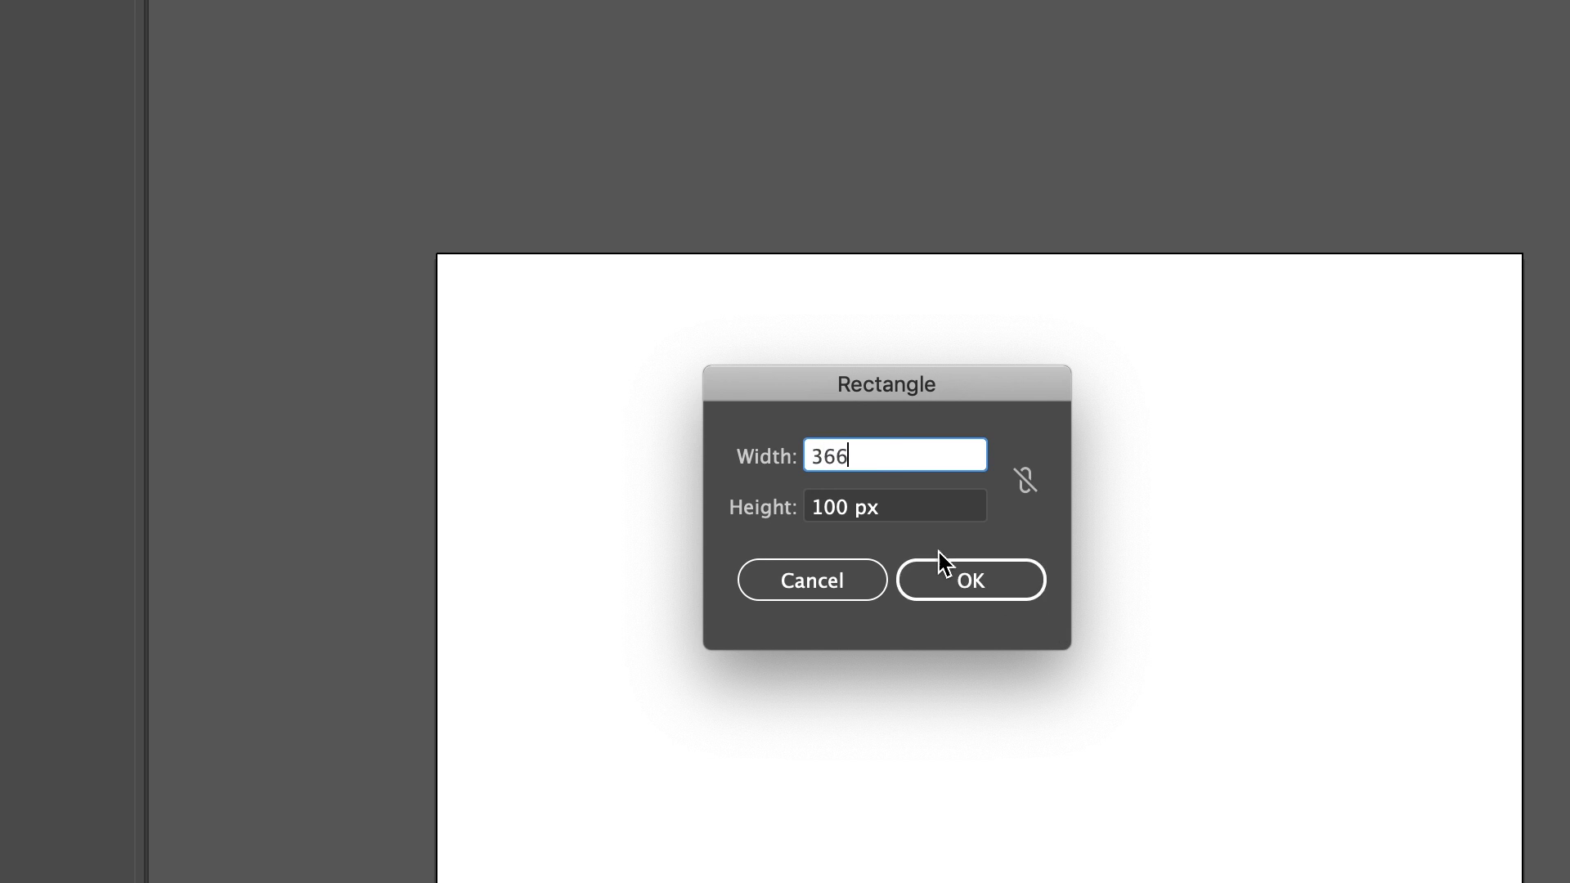
key("Tab")
type("22")
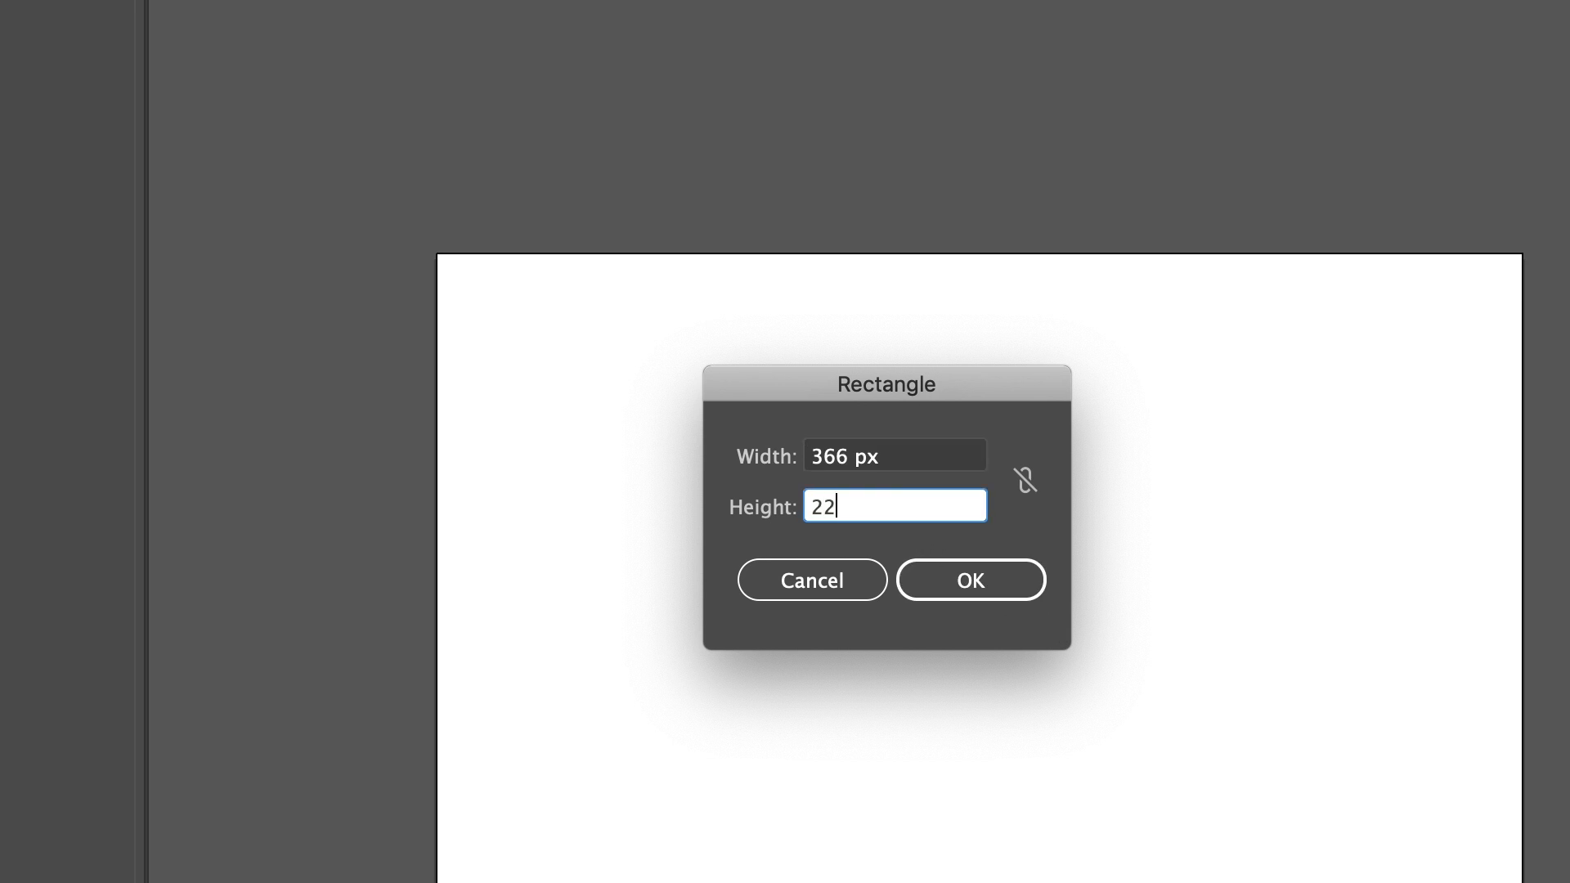
key("Return")
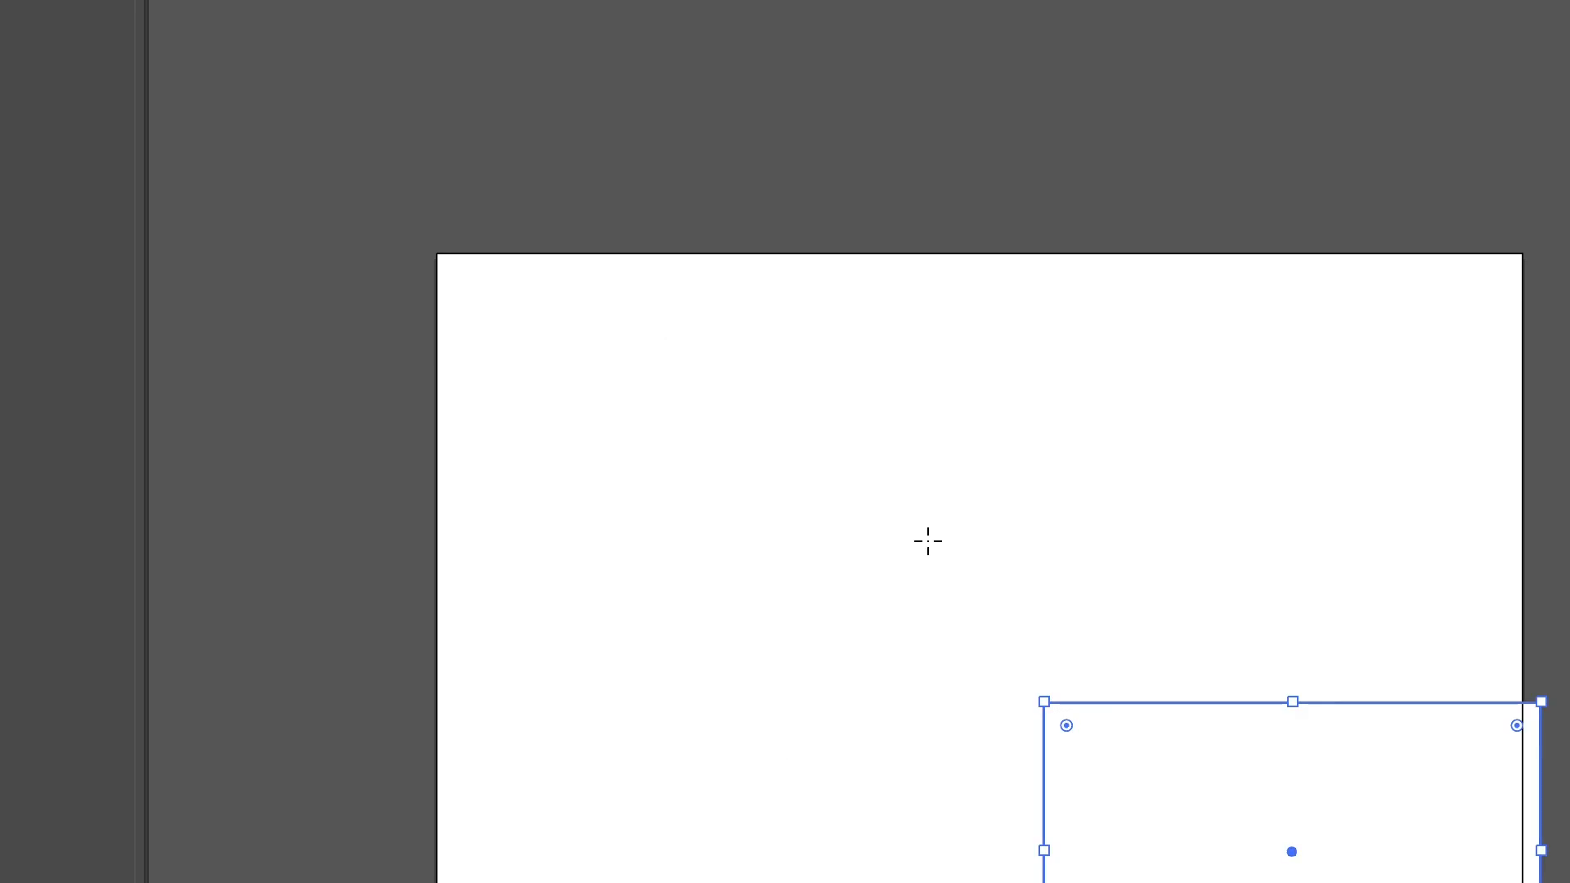
left_click_drag(1052, 569, 718, 405)
mouse_move(656, 330)
left_mouse_down()
mouse_move(677, 335)
mouse_move(678, 309)
left_mouse_up()
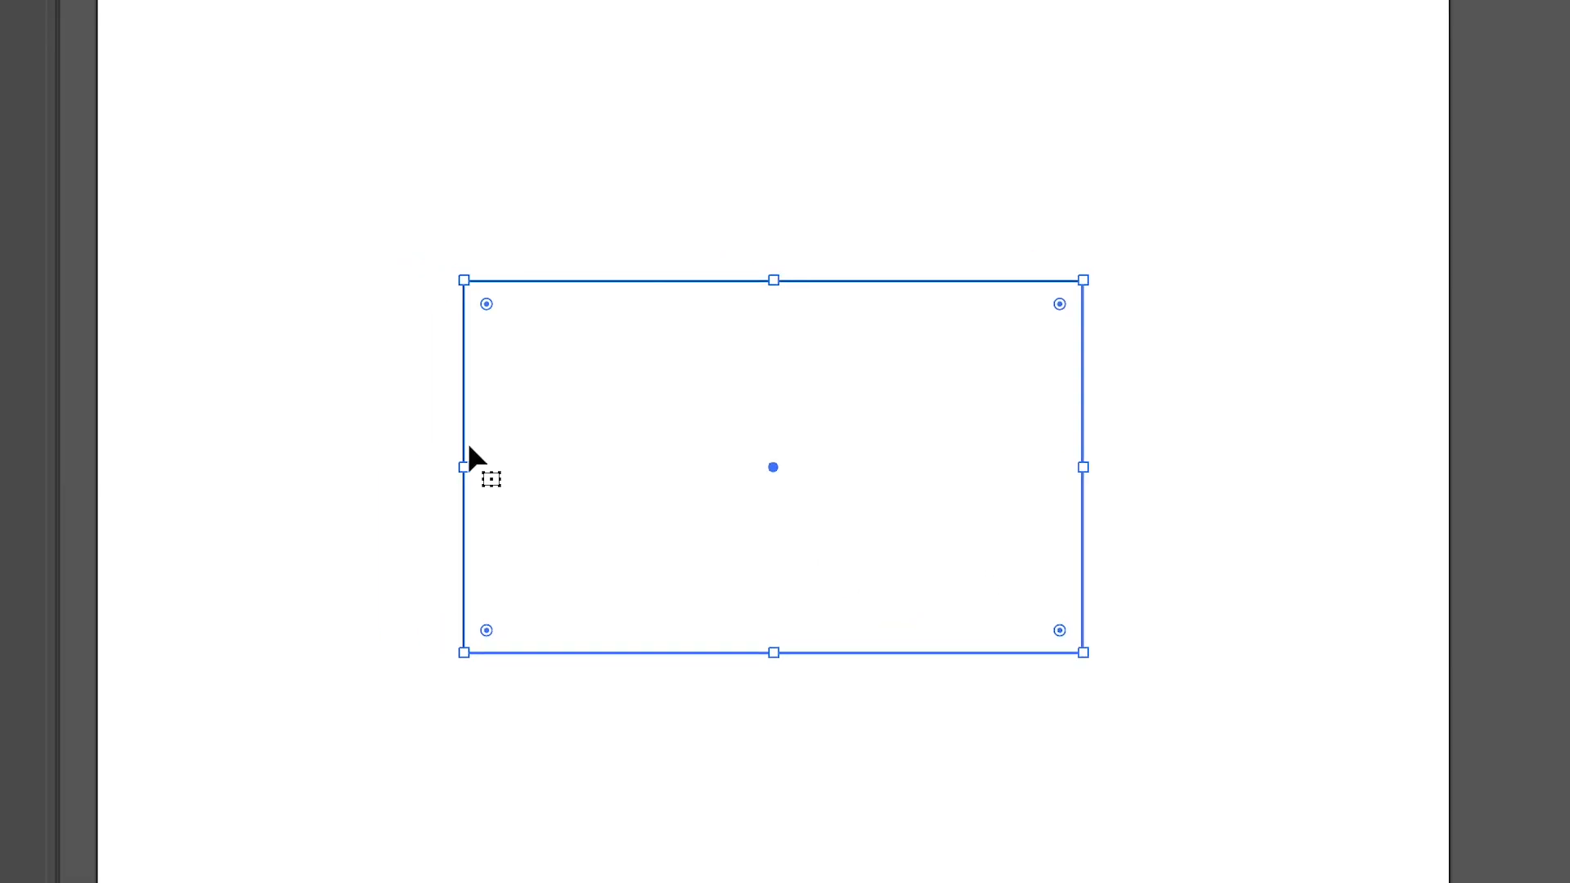
Swap the rectangle's fill and stroke so that it is filled black, and remove its stroke
left_click(80, 164)
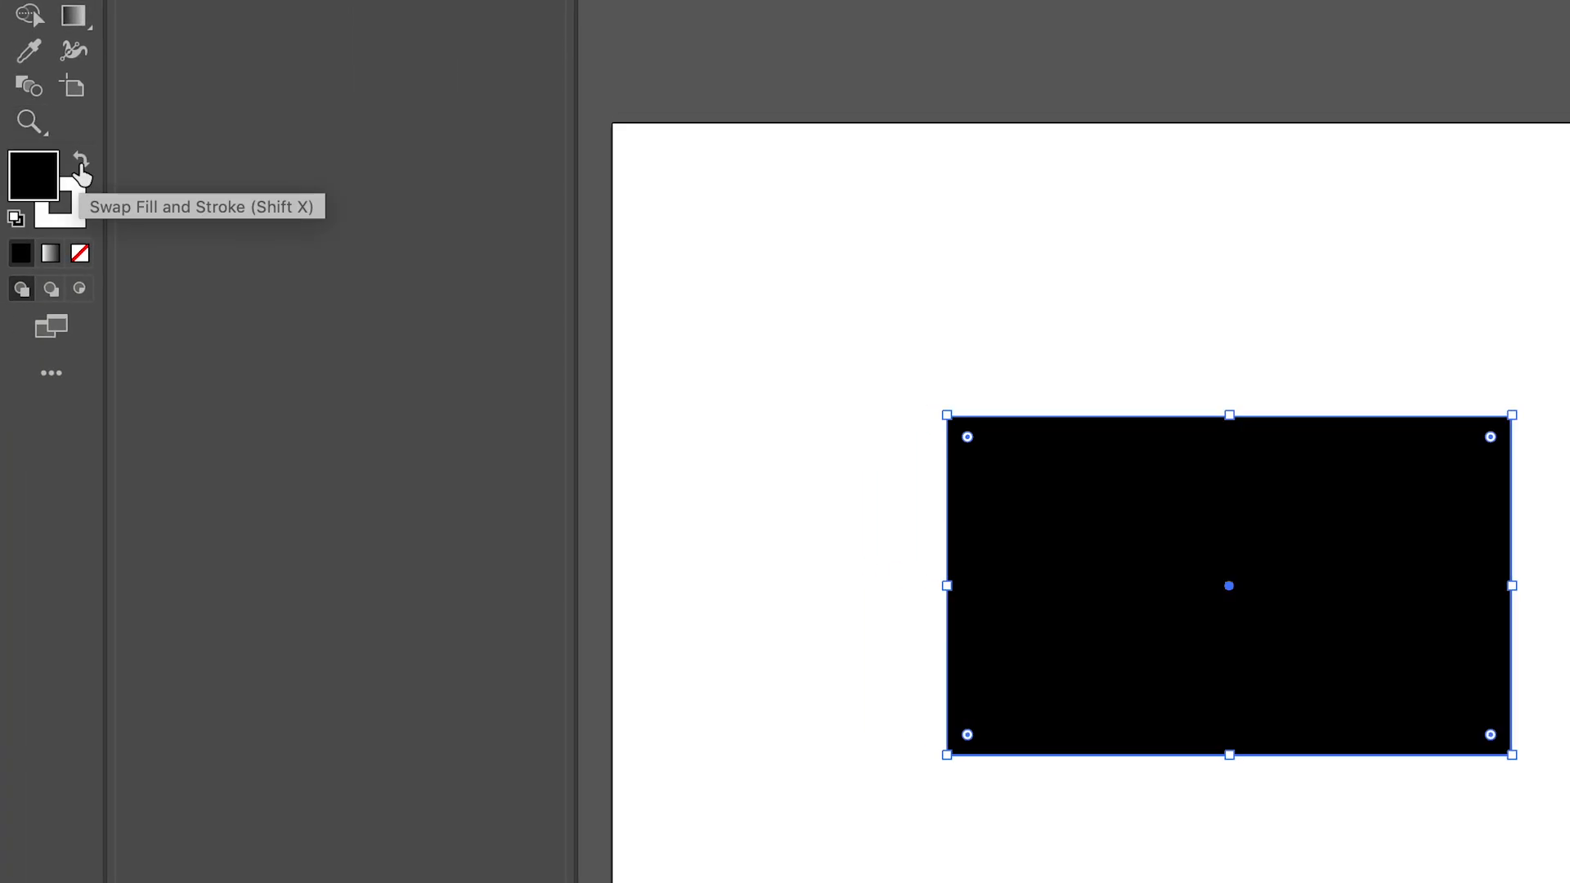
left_click(80, 214)
left_click(80, 255)
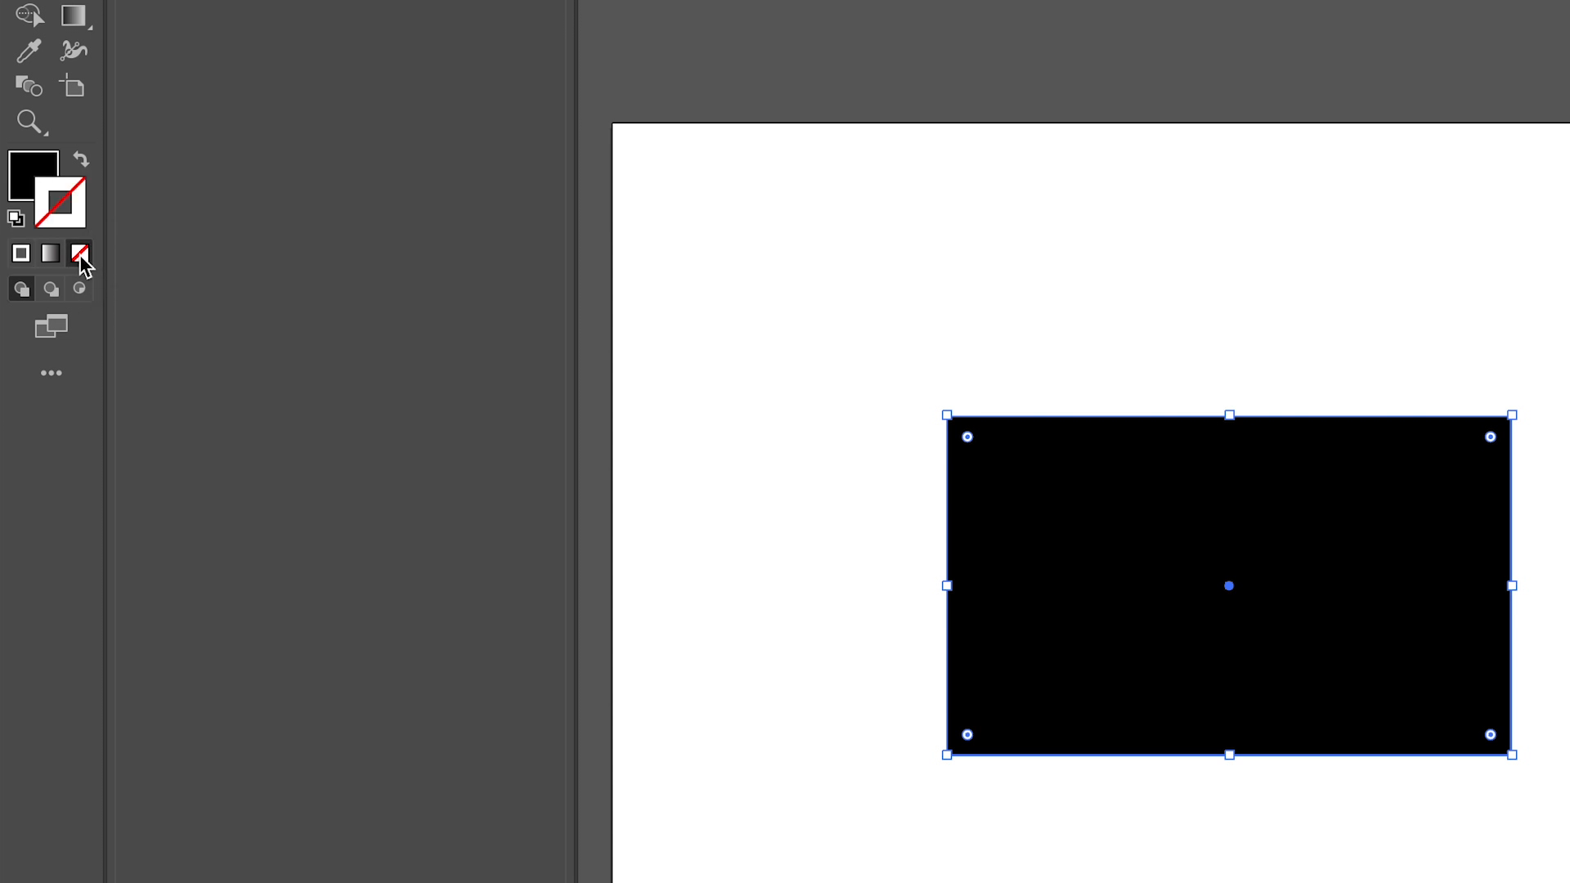
Change the rectangle's fill to the dark gray 4F4F4F
left_click(29, 184)
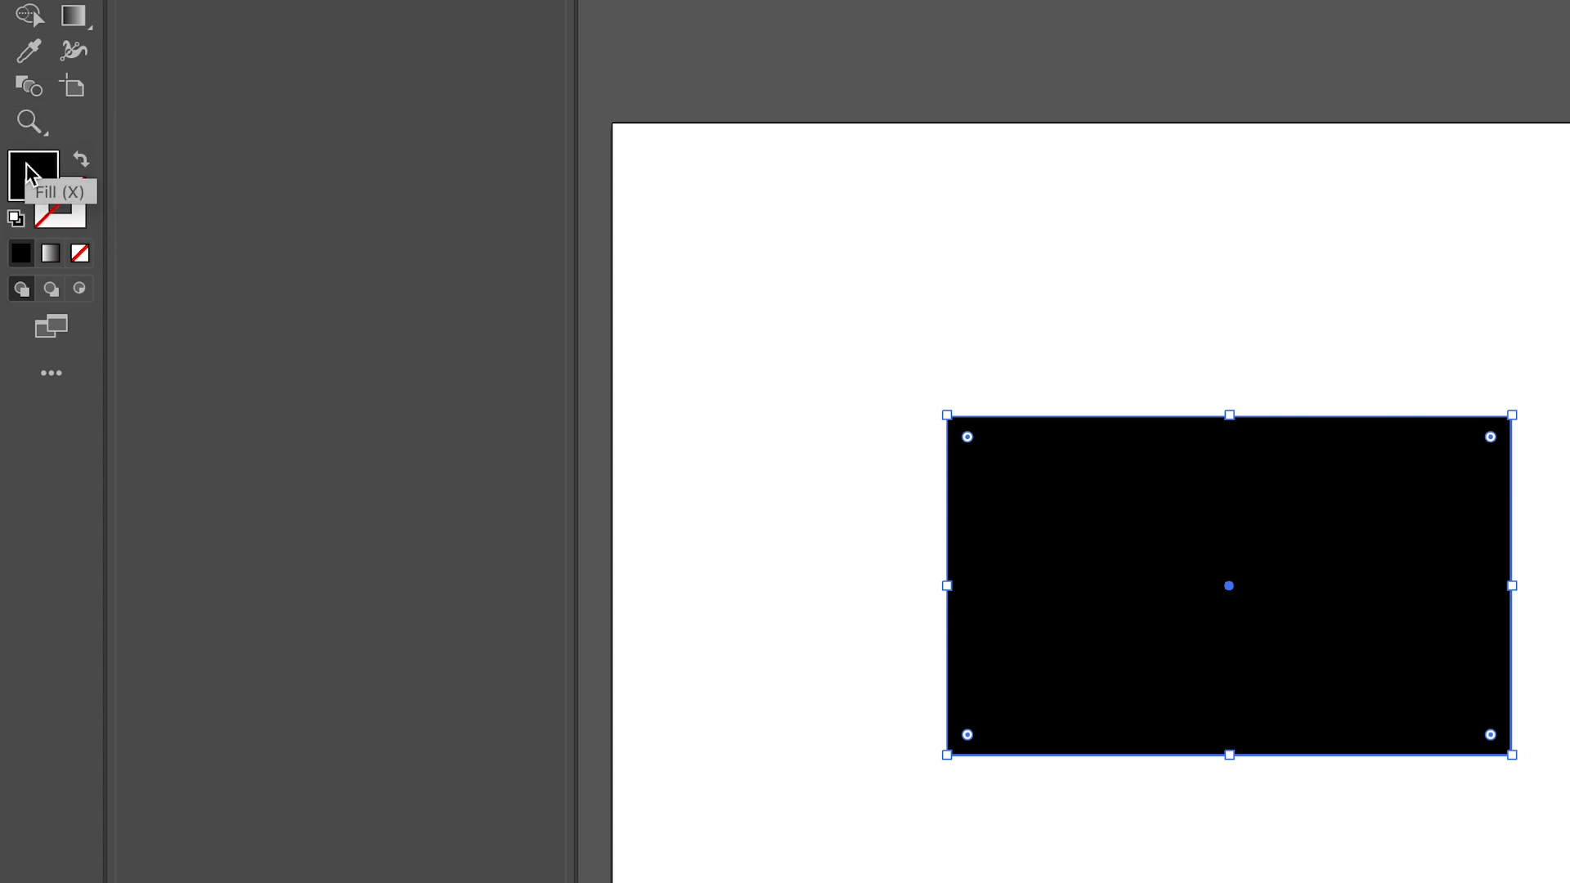
double_click(30, 172)
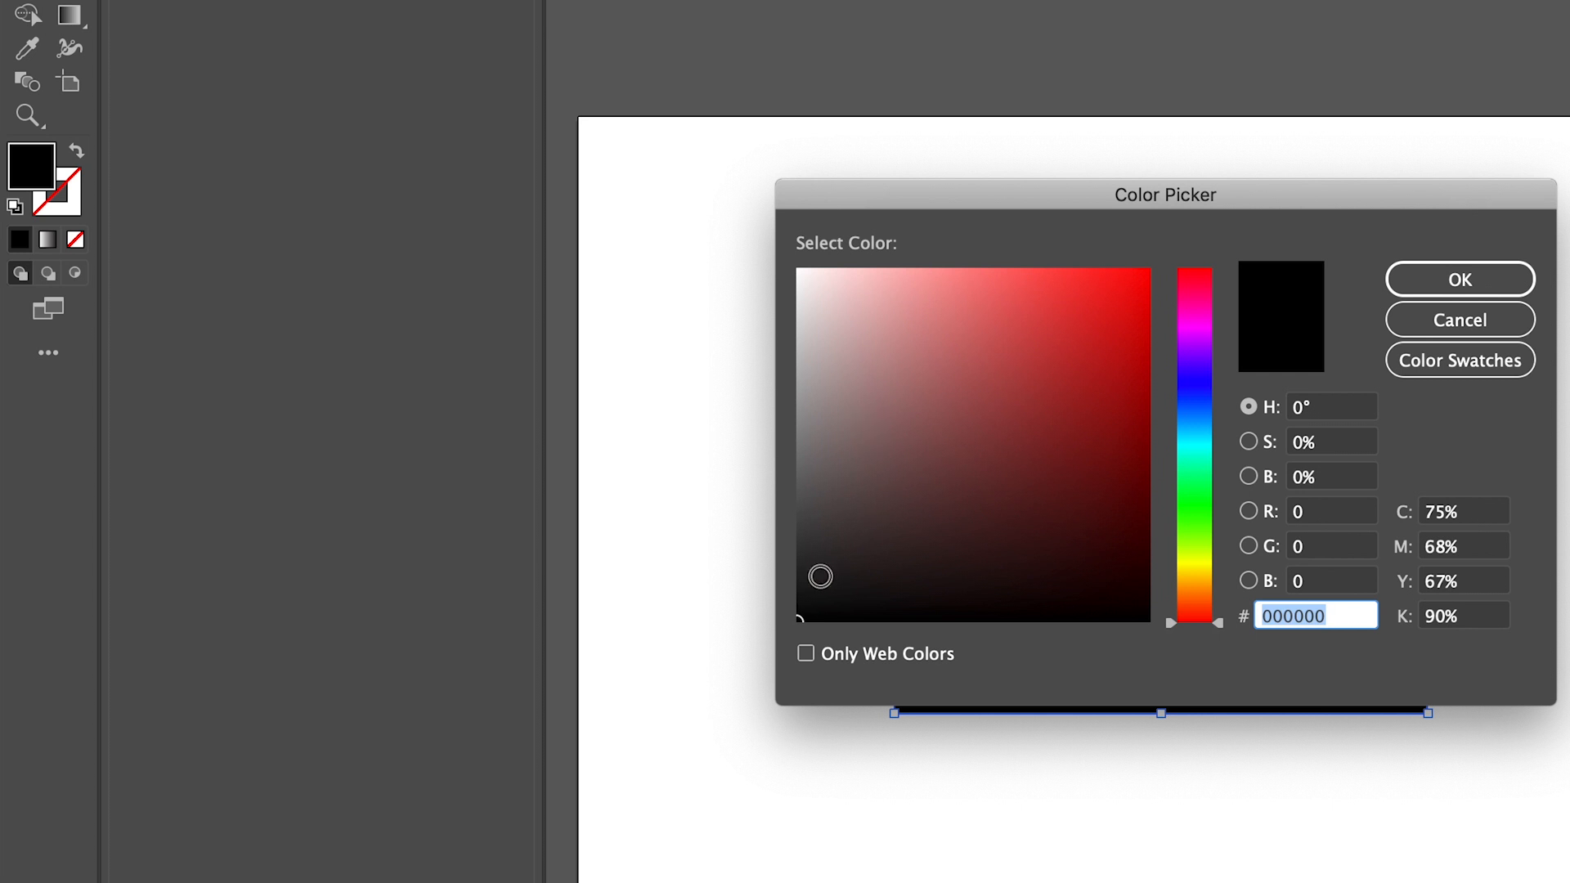
left_click_drag(800, 615, 797, 512)
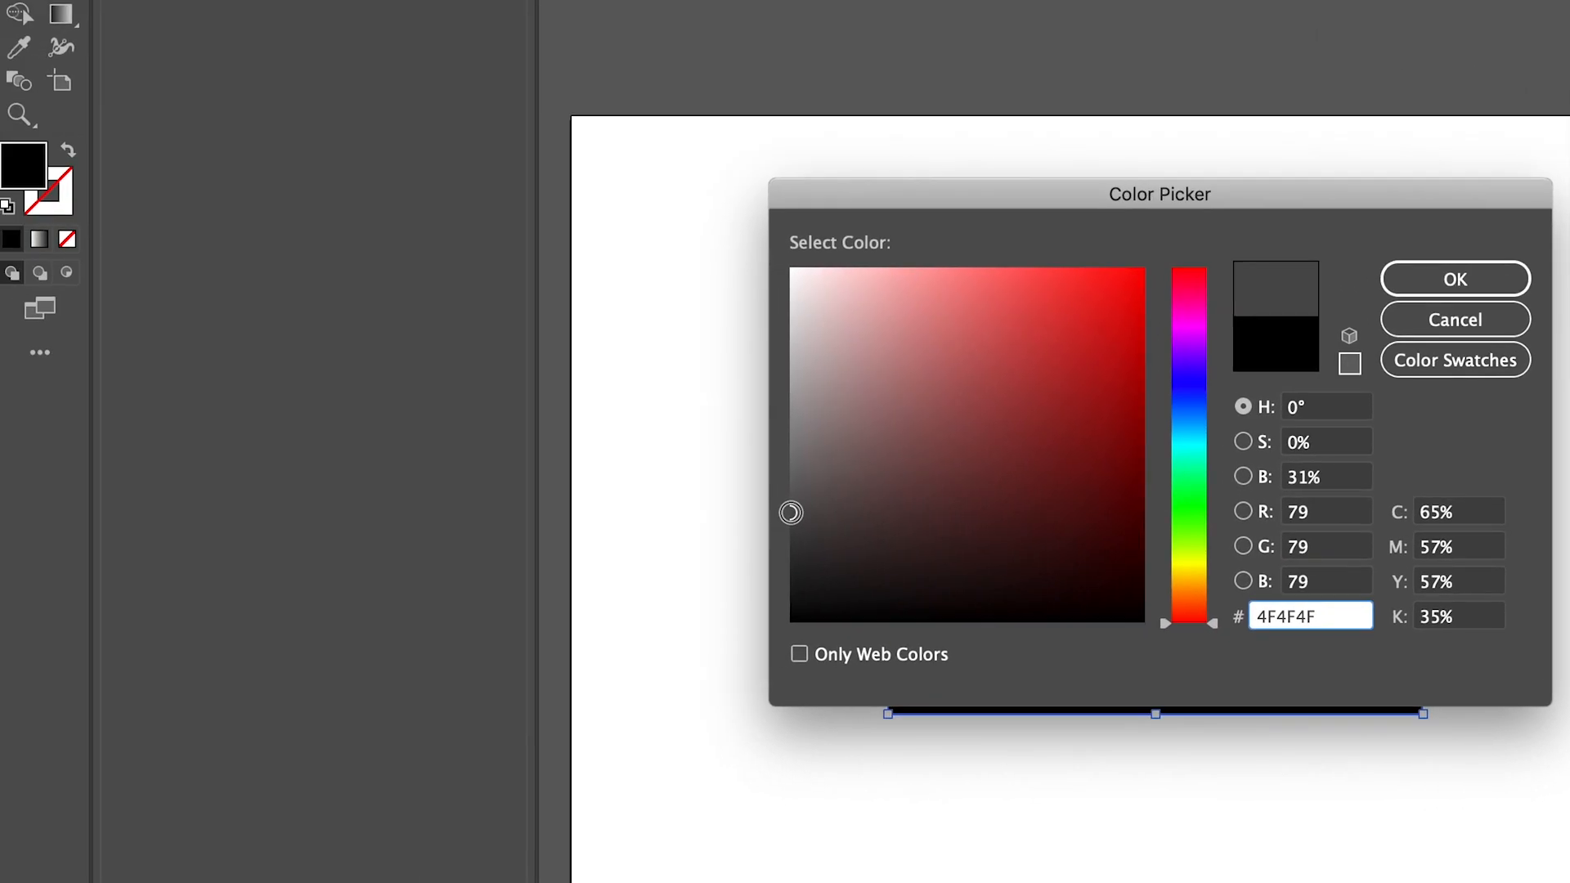
left_click(1440, 274)
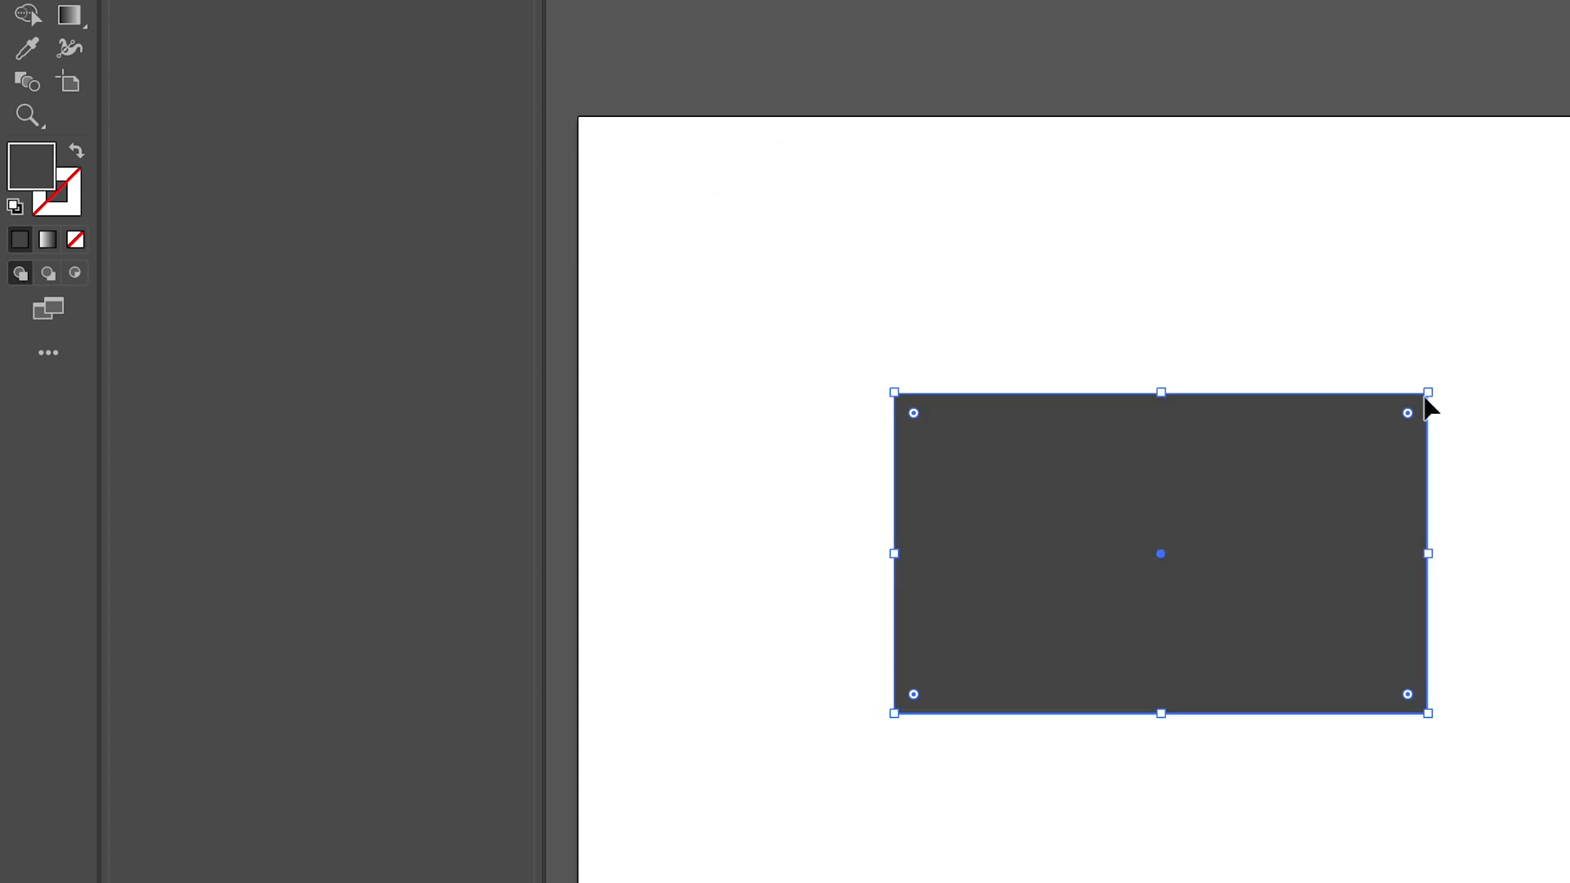
Create a 10 by 10 px circle with the Ellipse tool
scroll(1195, 596, "up", 1)
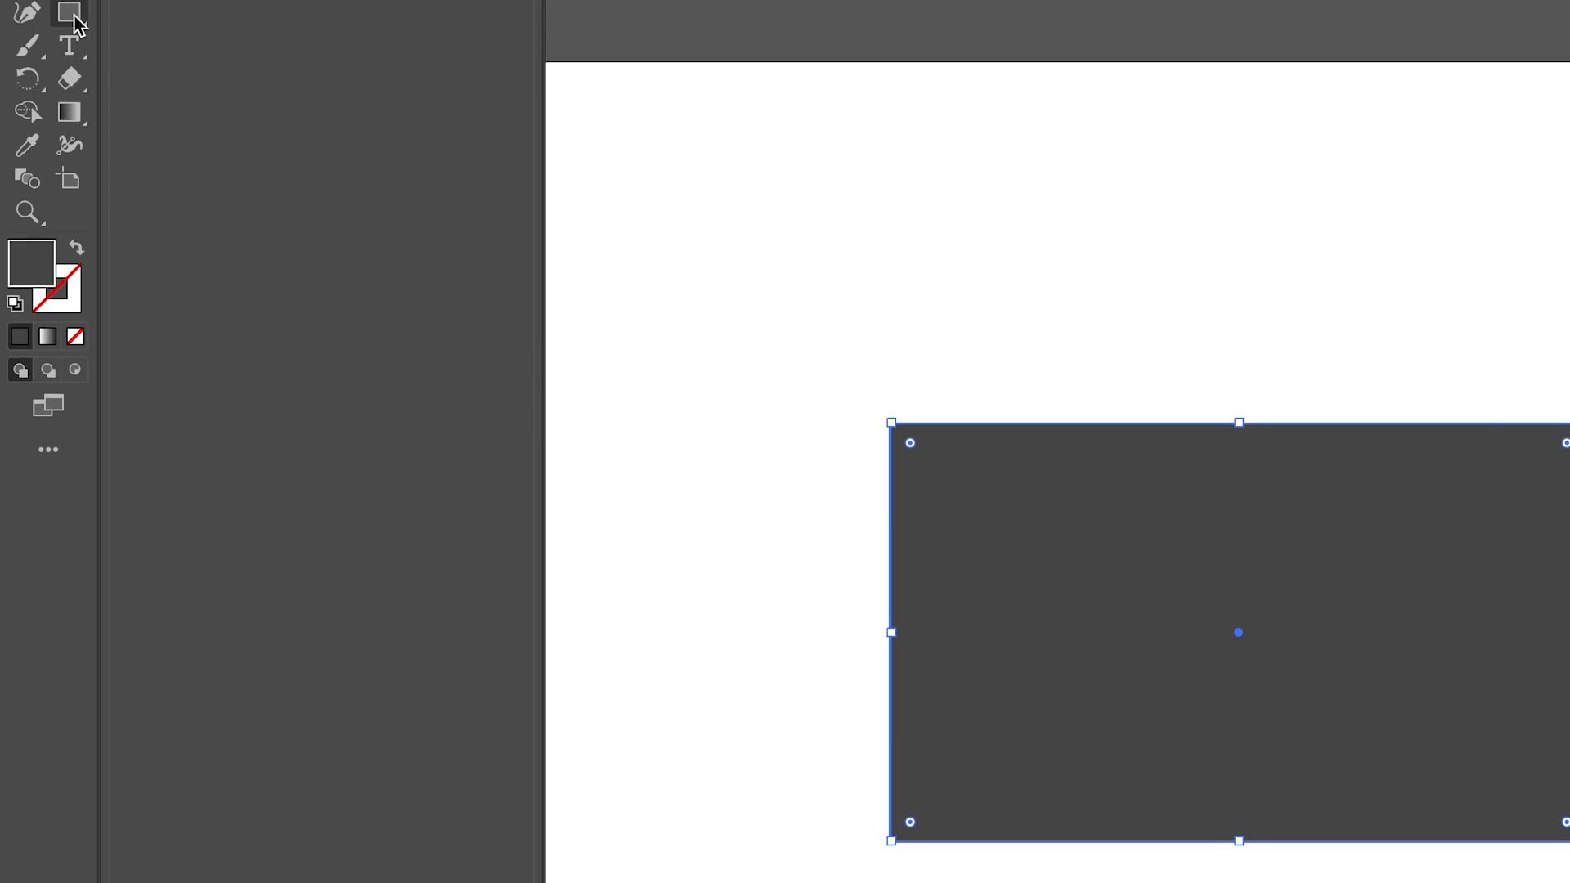
left_click_drag(71, 8, 238, 37)
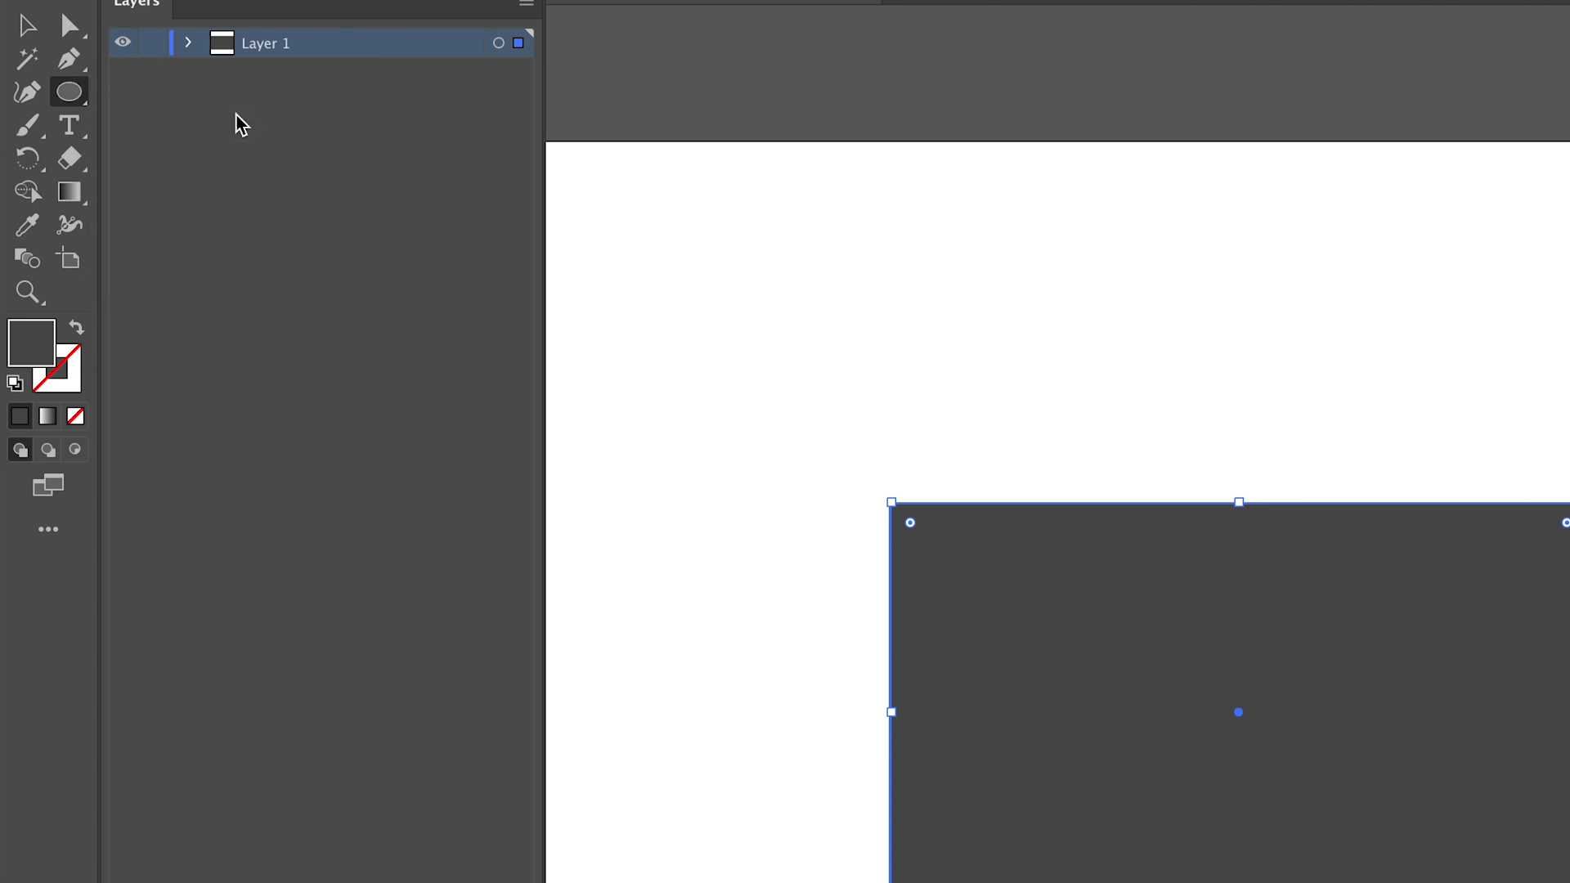
left_click(1175, 494)
type("10")
left_click(1139, 602)
key("BackSpace")
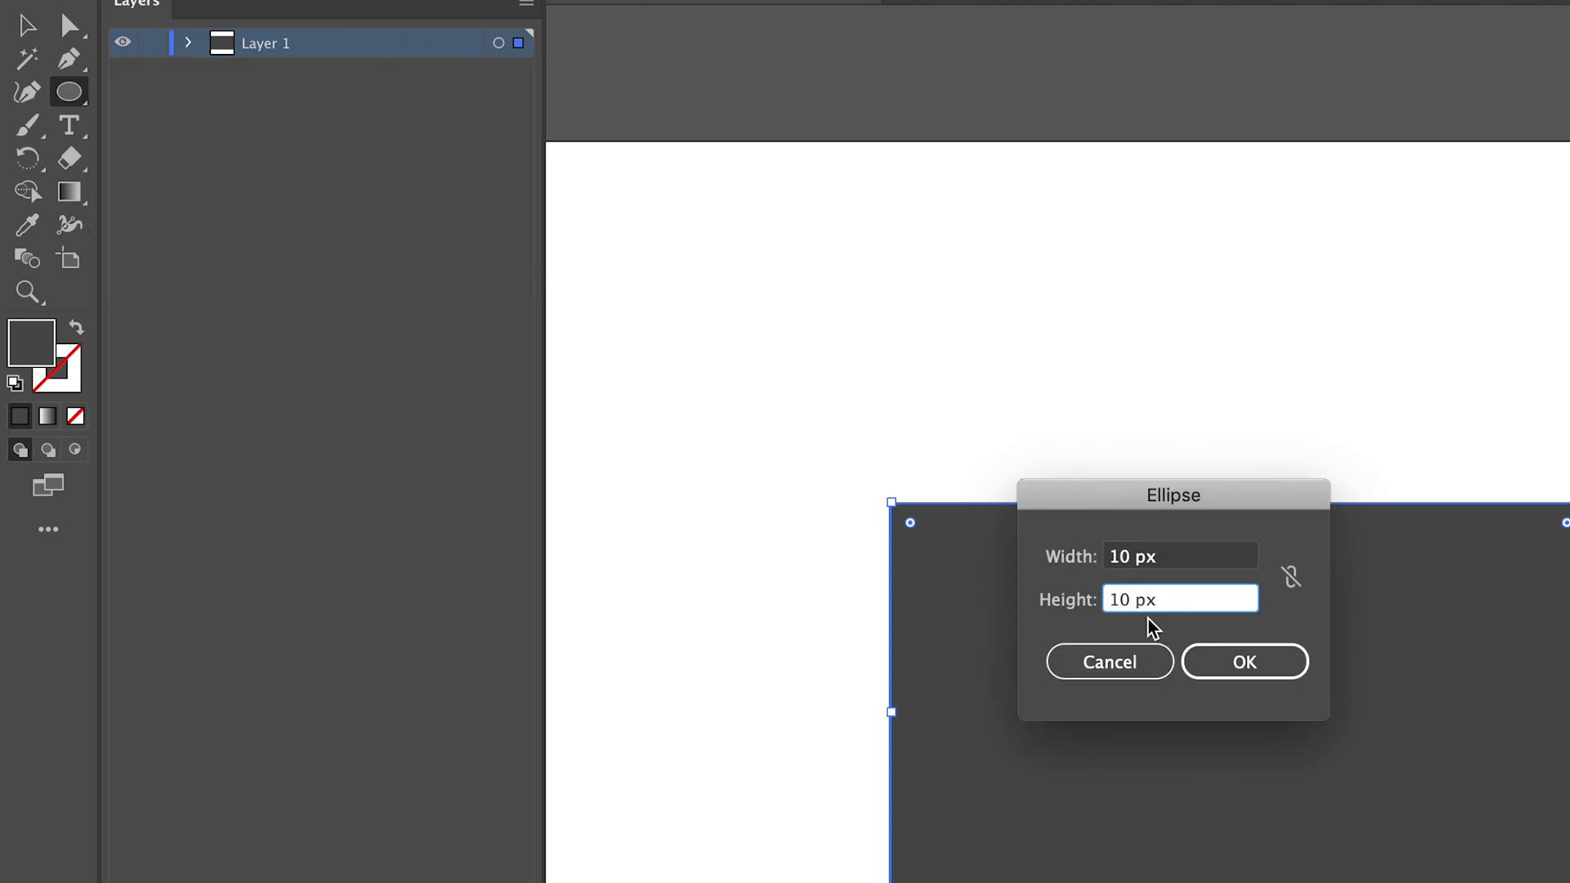
left_click(1244, 661)
Move the small circle so it is centered on the rectangle's upper-left corner, and enlarge it around its center
key("v")
scroll(992, 488, "up", 3)
scroll(991, 488, "up", 2)
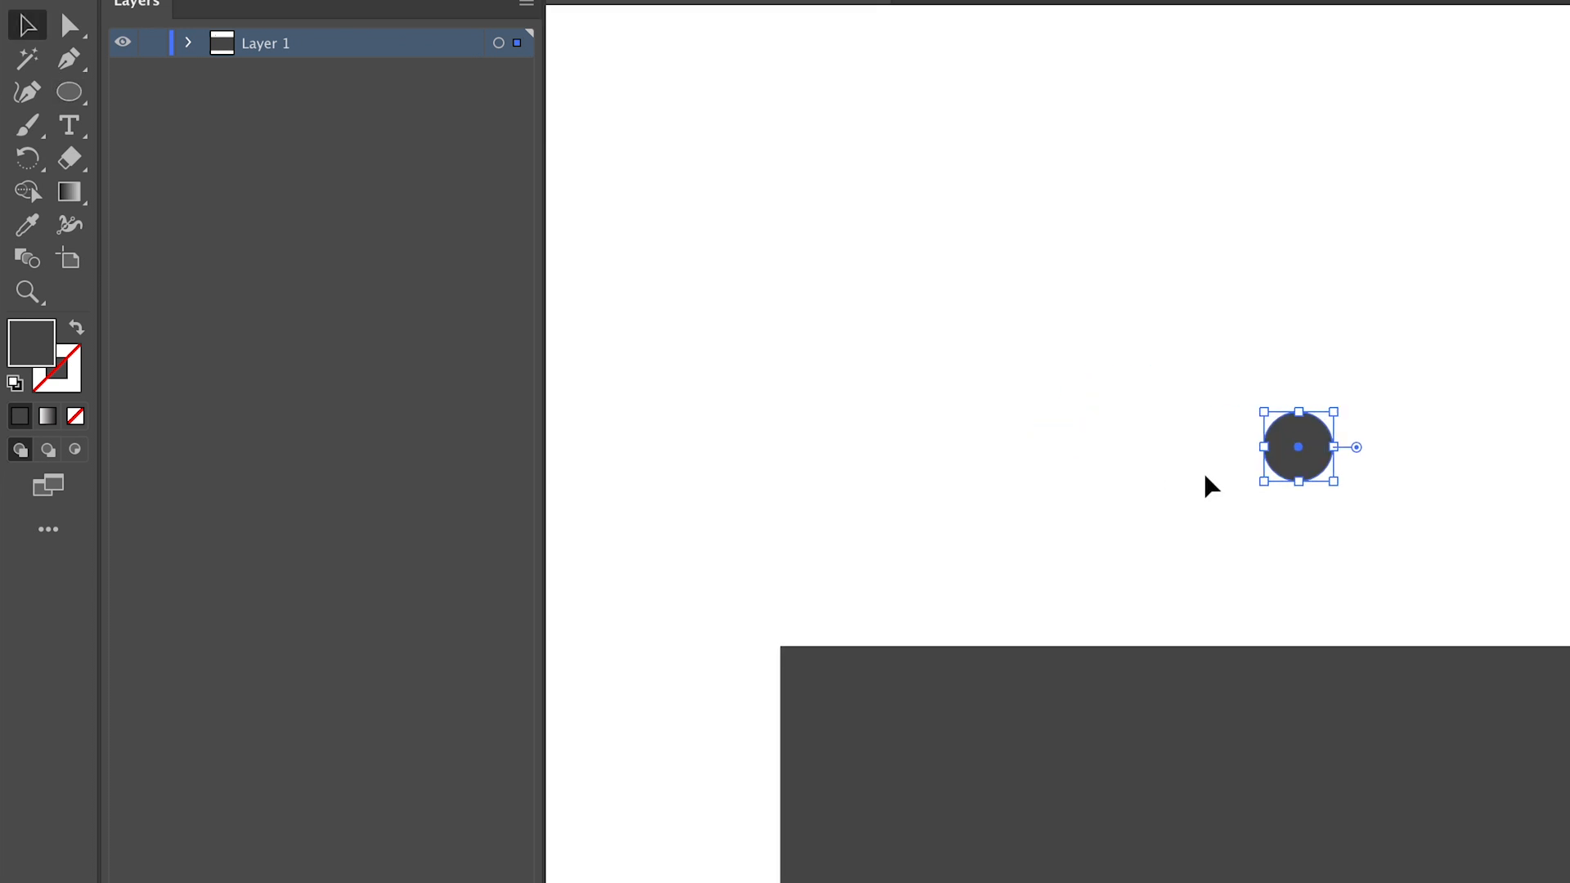
left_click_drag(1367, 495, 849, 695)
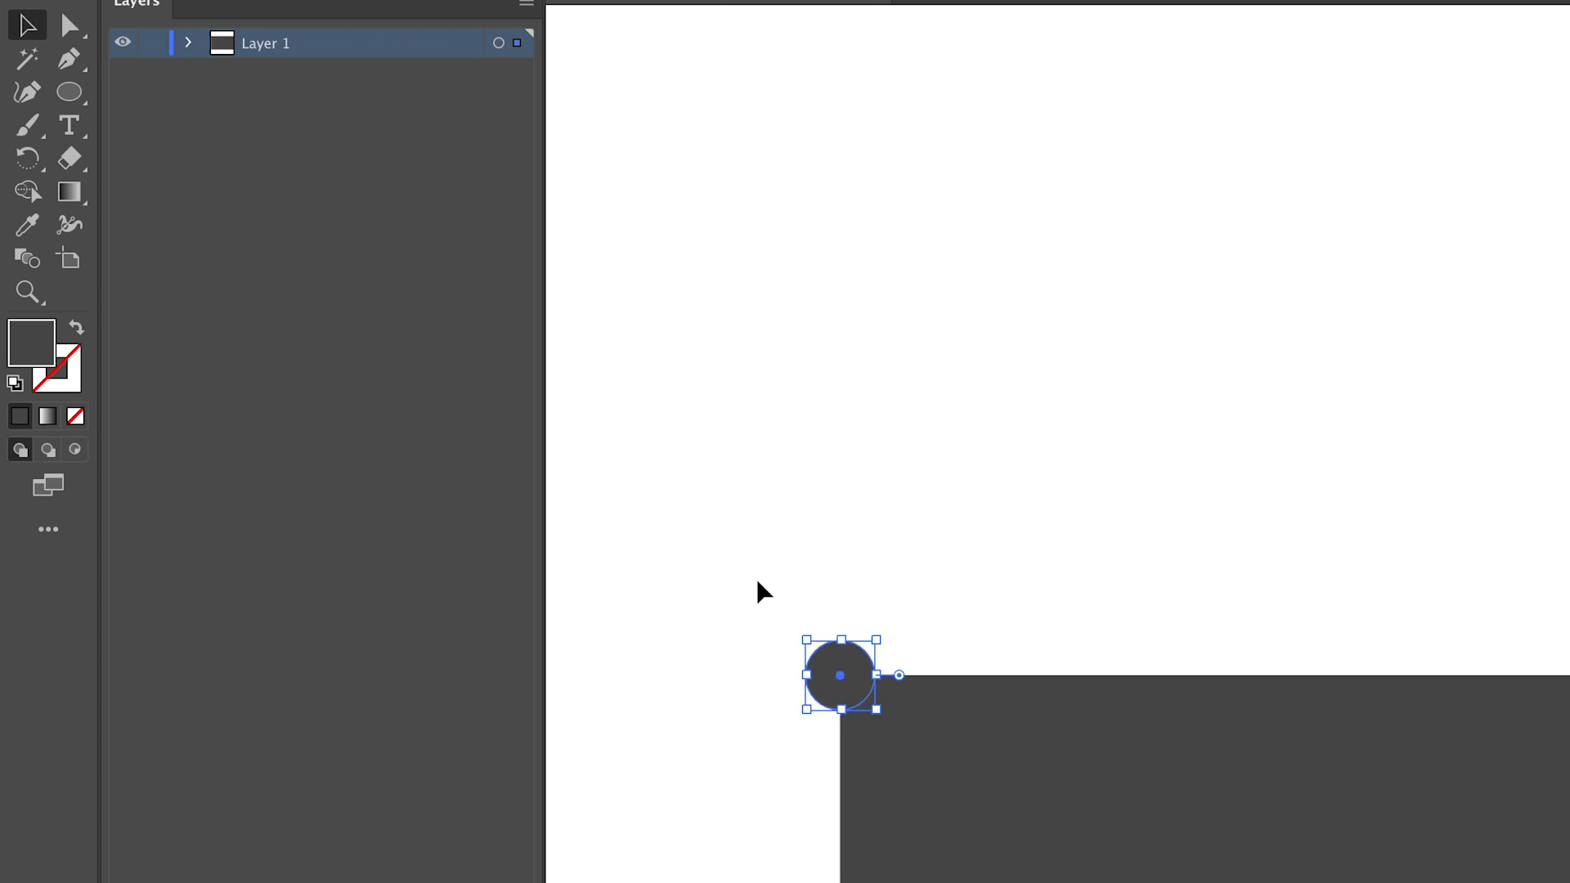
scroll(763, 591, "down", 3)
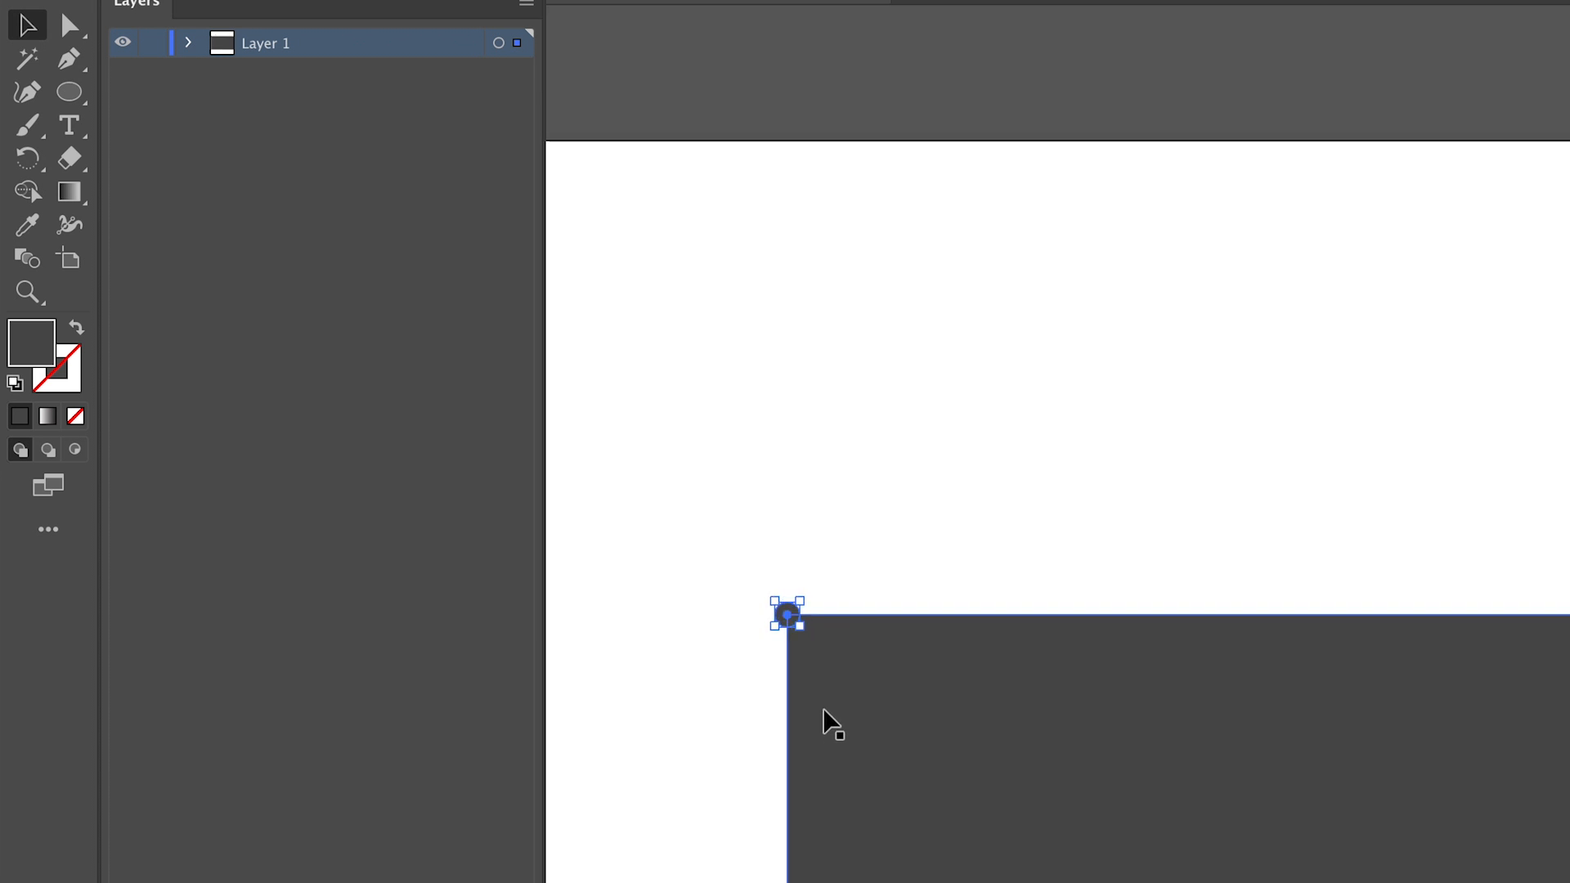
left_click_drag(800, 626, 816, 641)
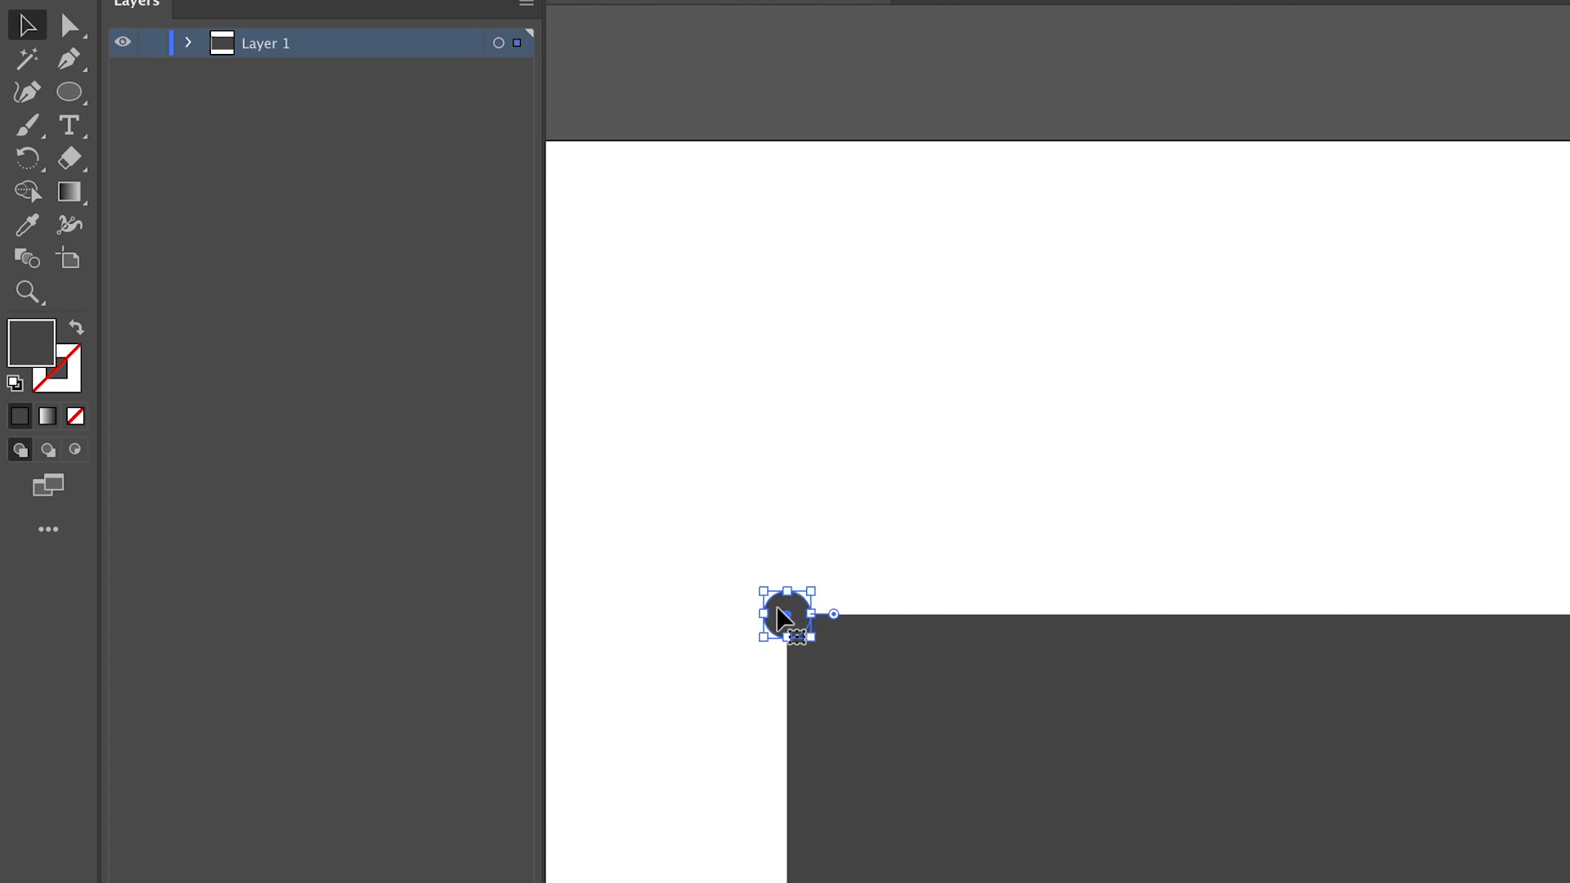
Copy the small circle to the rectangle's upper-right corner, centered on the corner point
left_click_drag(782, 618, 1569, 681)
left_click_drag(1249, 676, 1251, 687)
Cut both corner circles out of the dark gray rectangle with Pathfinder's Minus Front
left_click_drag(228, 497, 1303, 743)
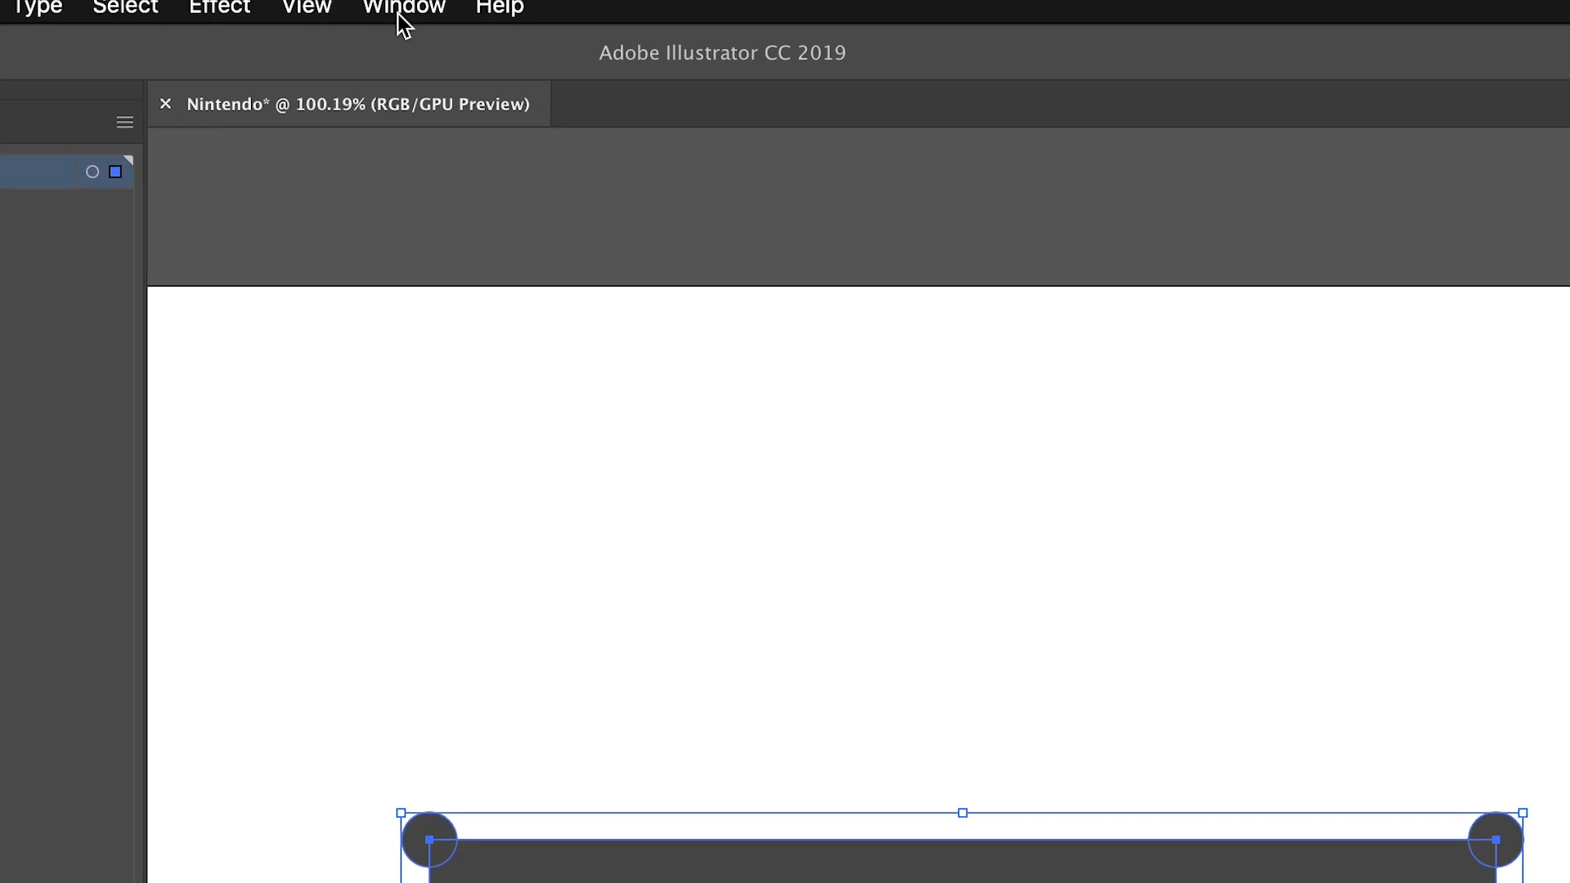
left_click(395, 11)
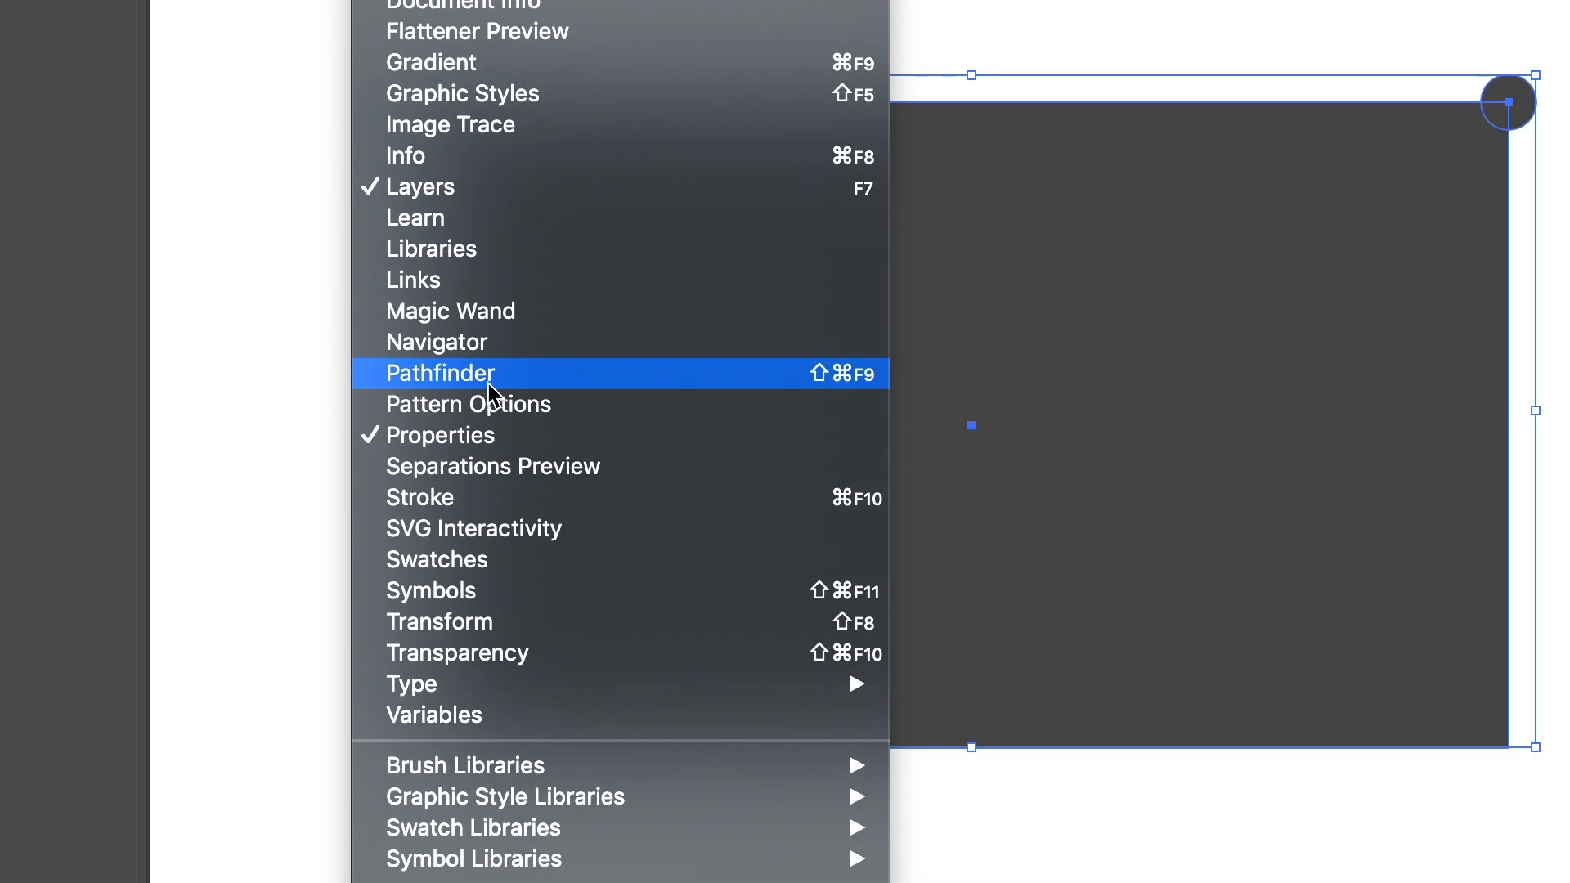
left_click(486, 841)
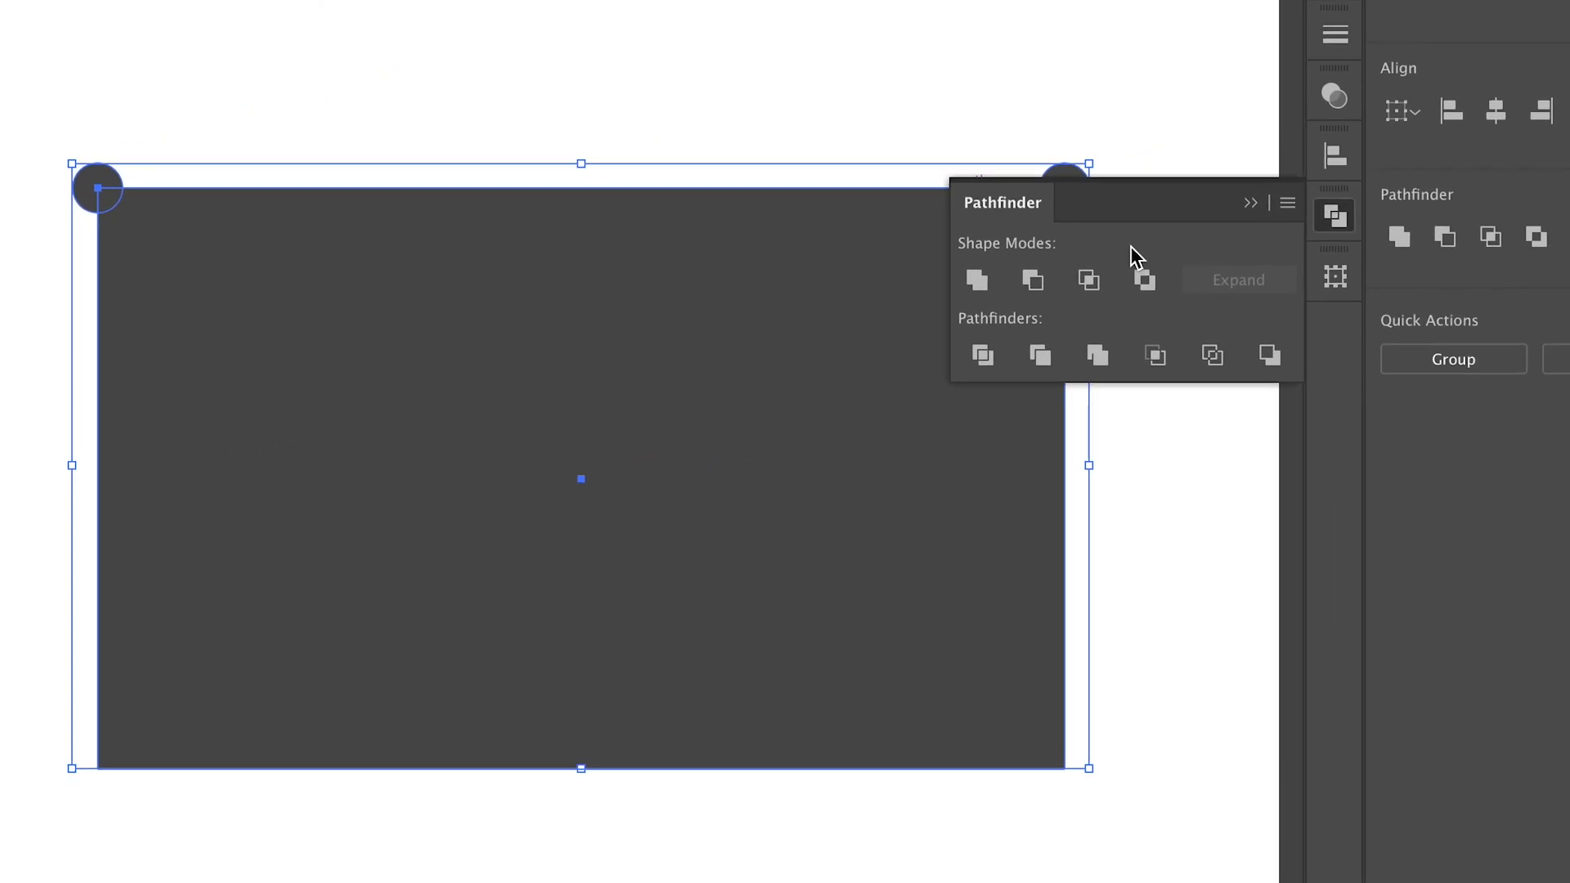
left_click(1040, 296)
left_click(860, 111)
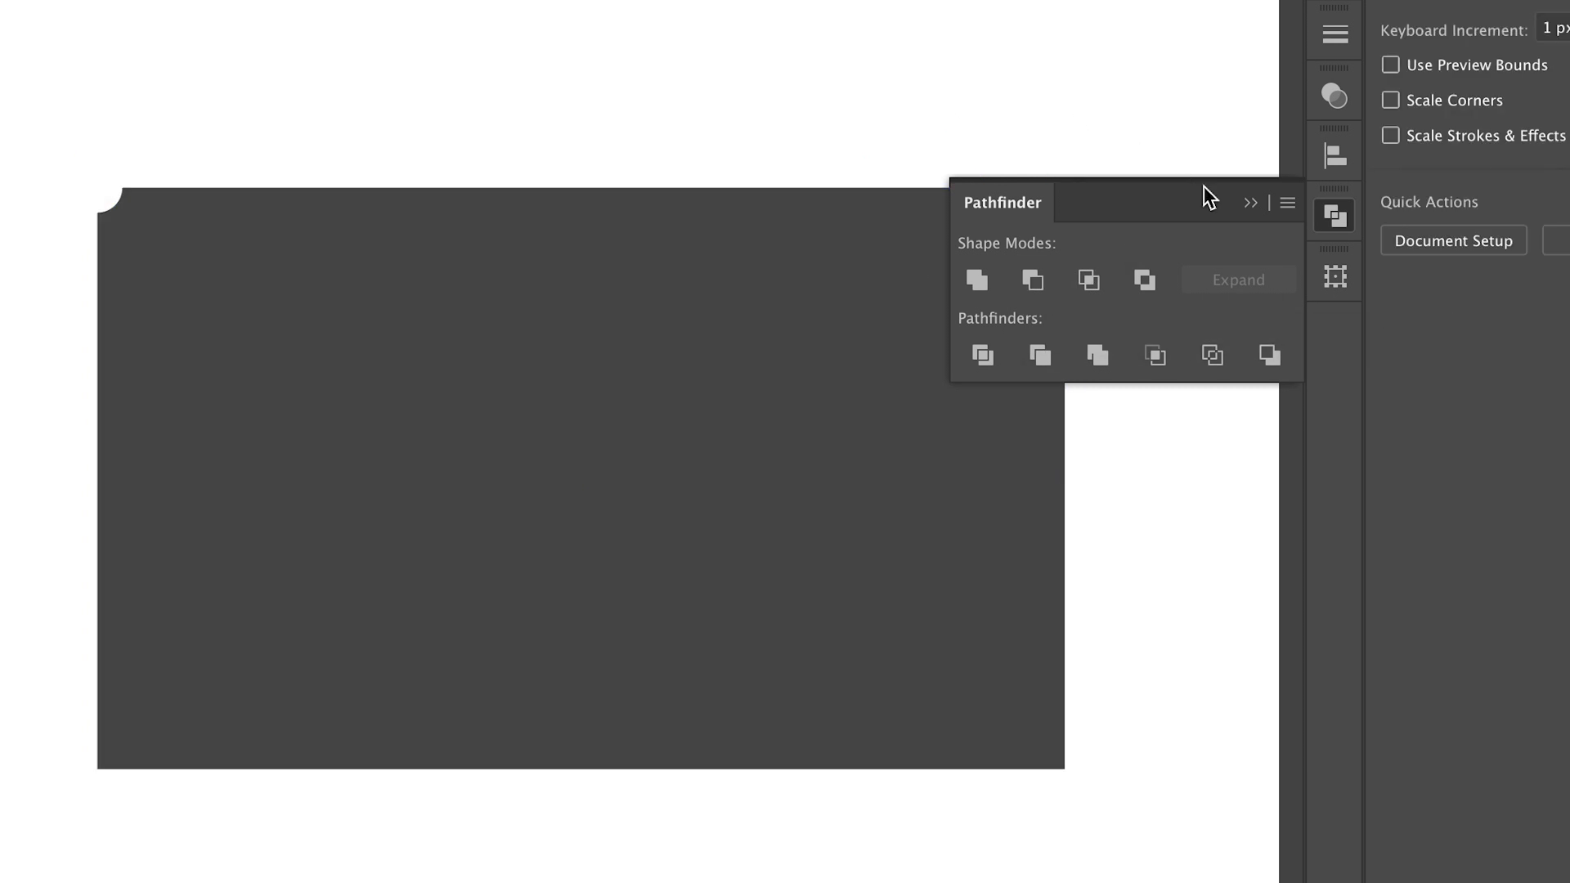
left_click(1250, 203)
Draw a rectangle about 89 by 220 px against the left edge of the notched rectangle, matching its height
scroll(1148, 184, "down", 2)
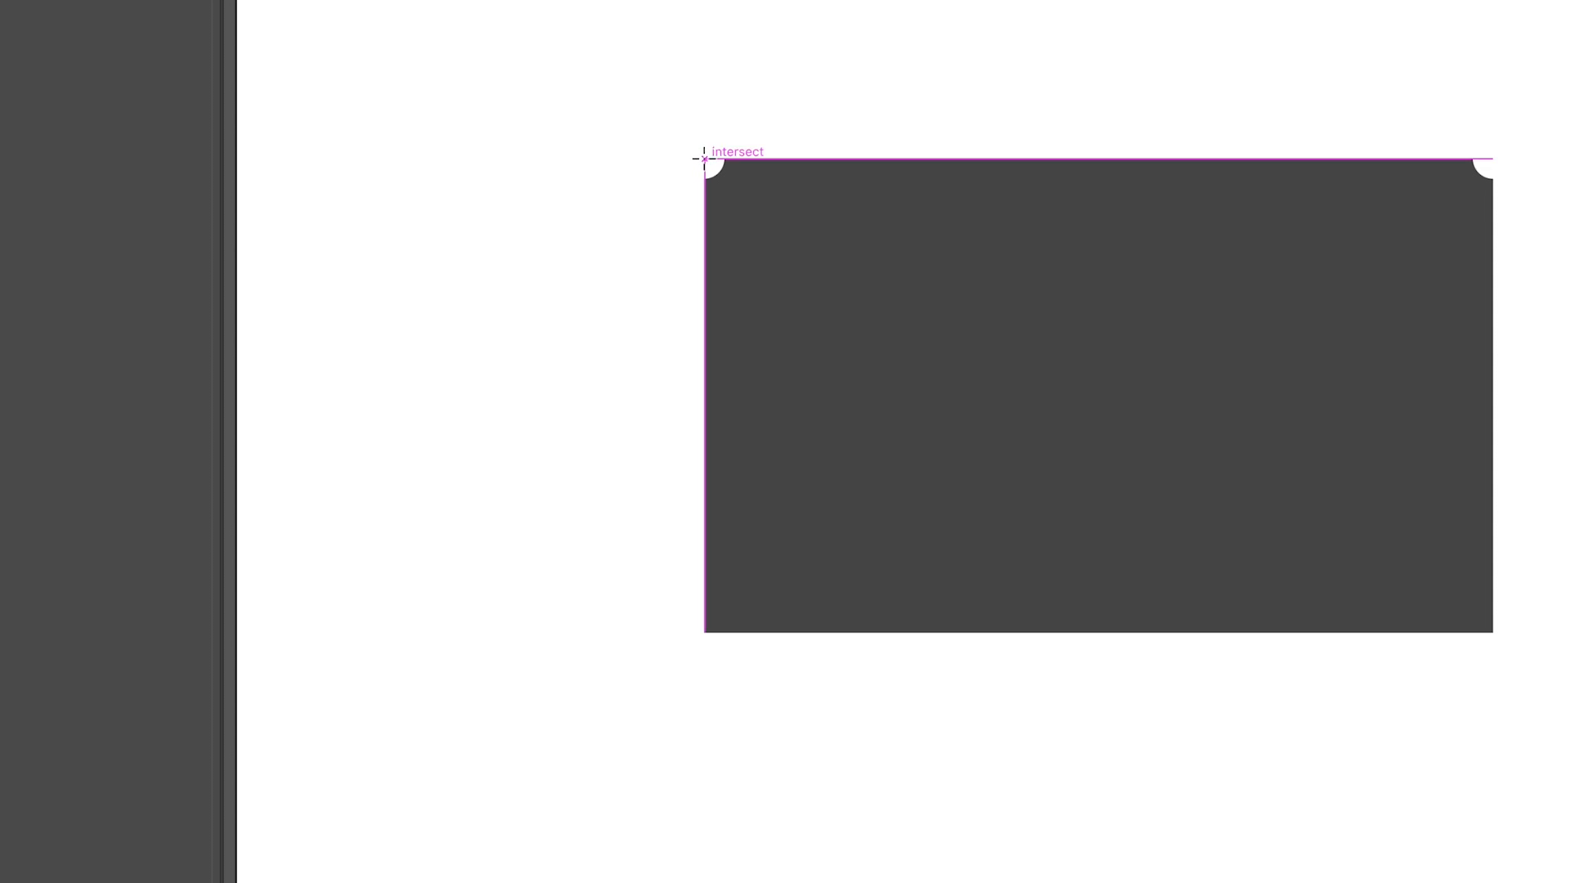
left_click_drag(703, 158, 514, 633)
key("ctrl+minus")
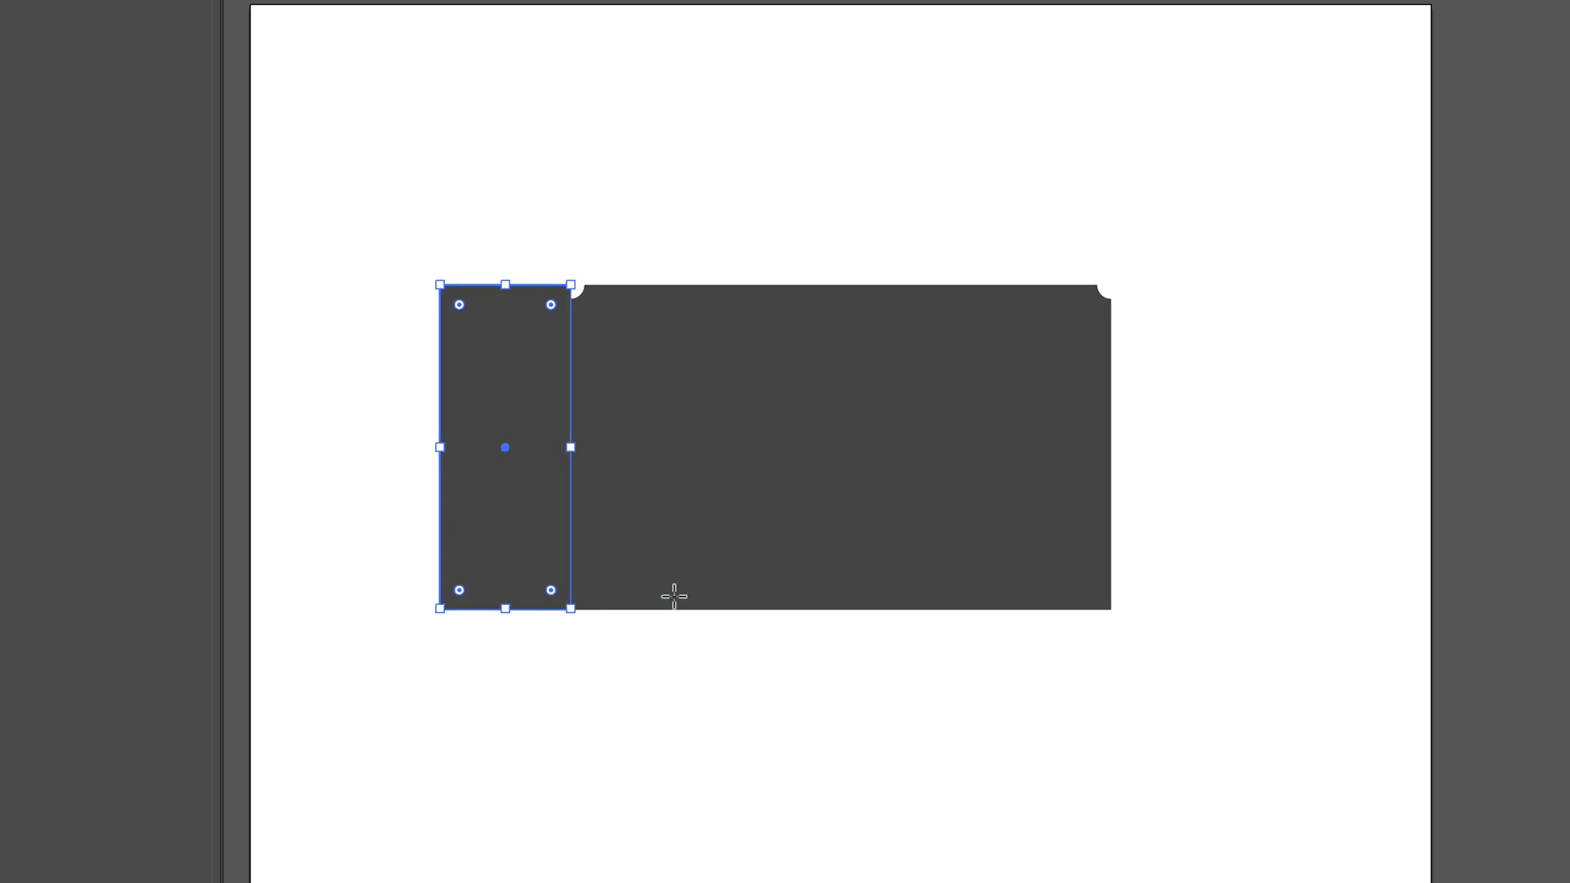
Round only the two left corners of the narrow rectangle with a large radius, about half its width
key("a")
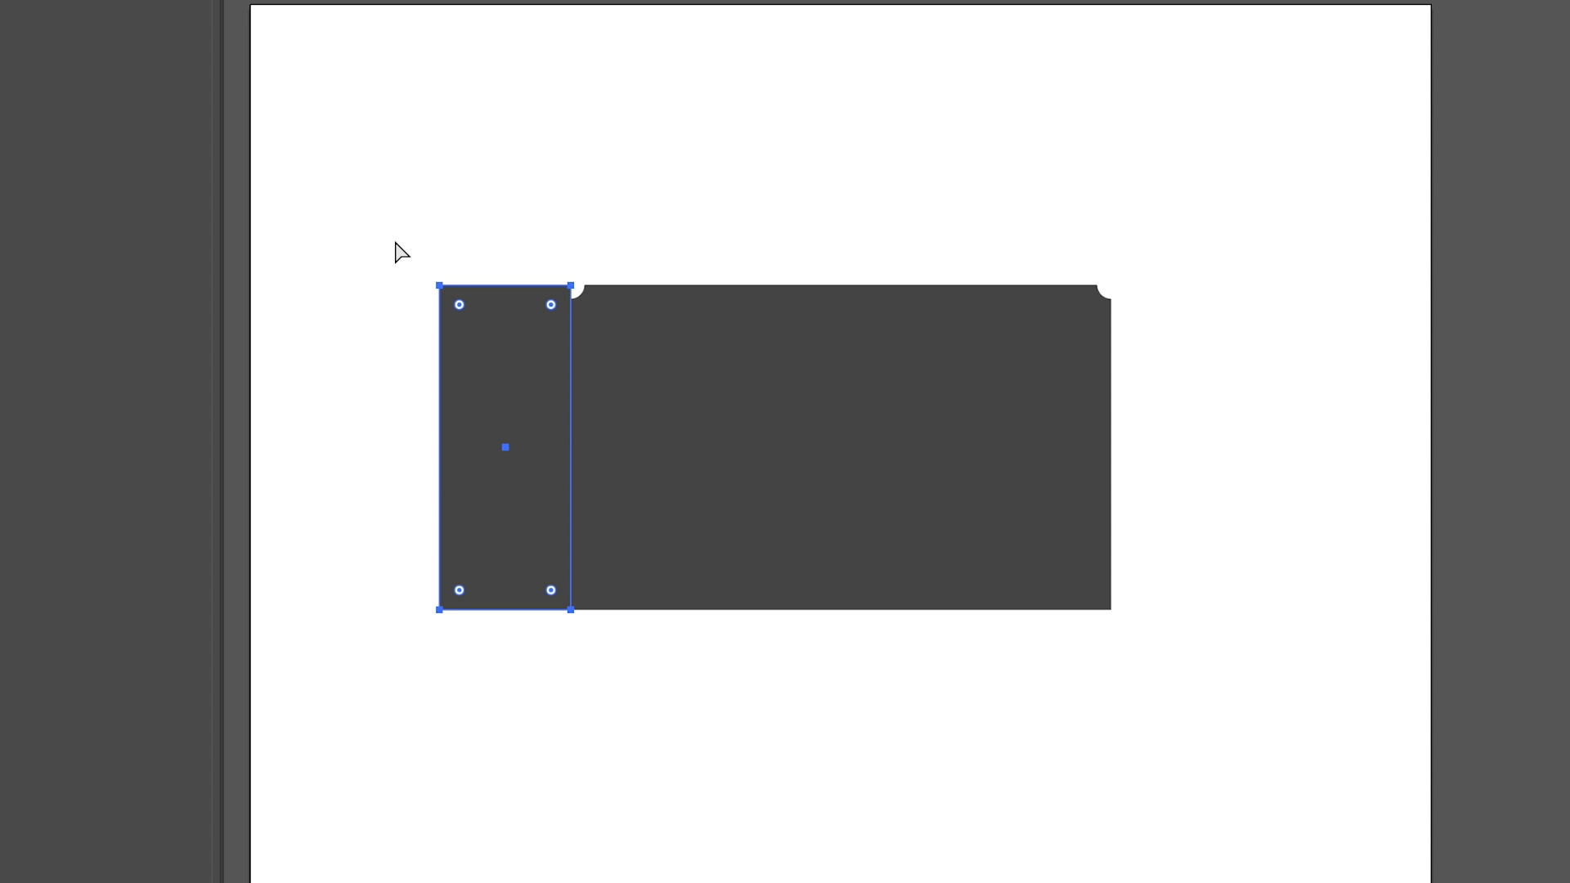
left_click_drag(396, 243, 471, 740)
left_click_drag(460, 305, 507, 351)
Copy the rounded side panel to the main rectangle's right edge and reflect the copy across the vertical axis
key("v")
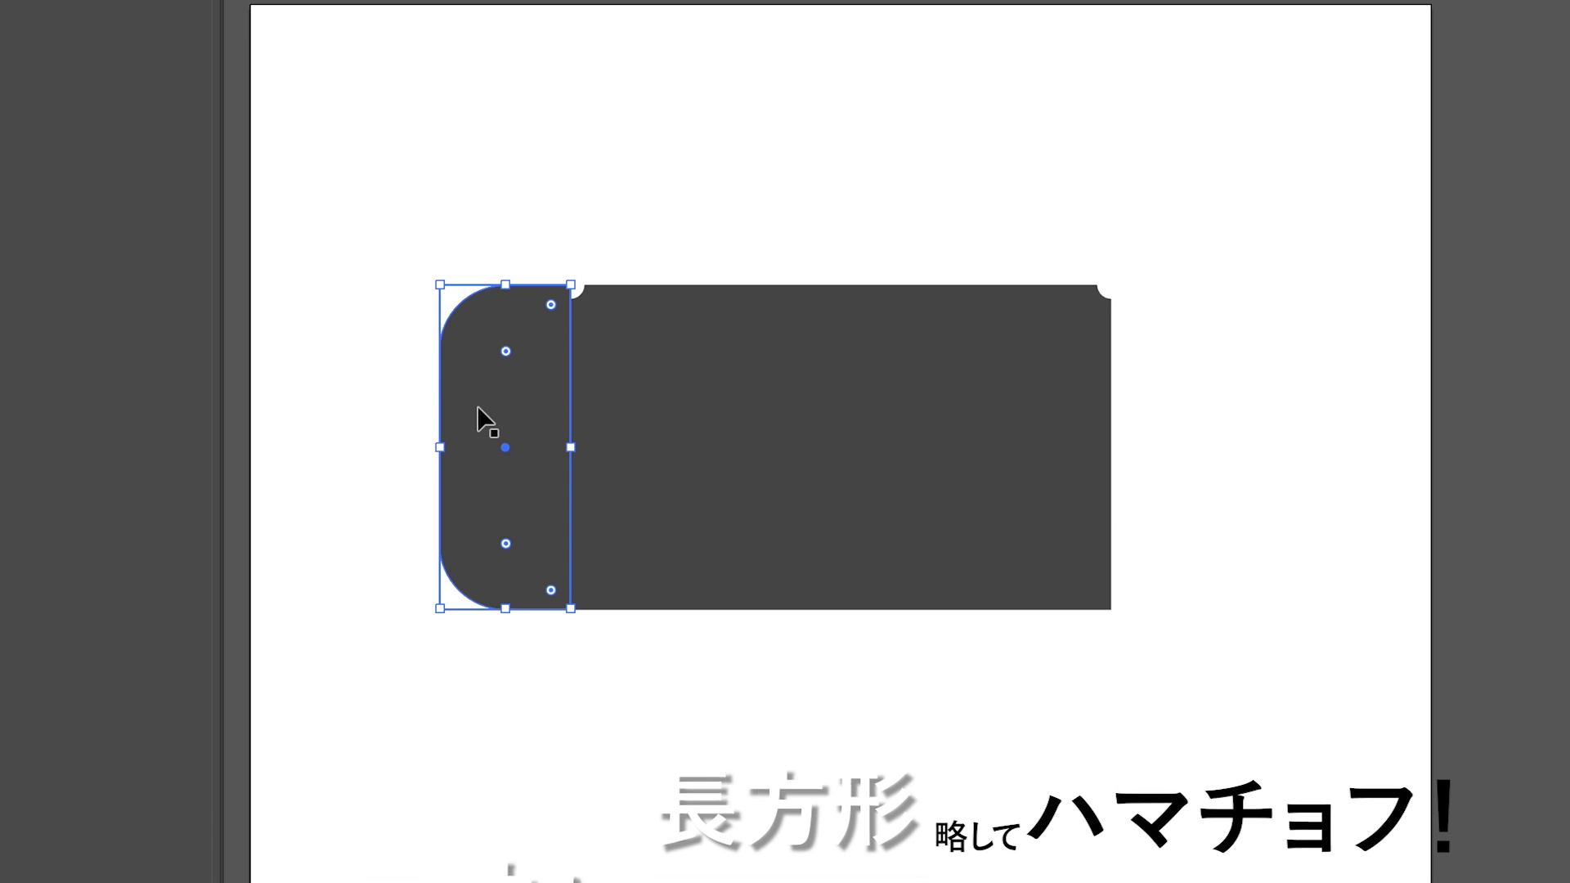
left_click_drag(477, 407, 1153, 398)
right_click(1133, 389)
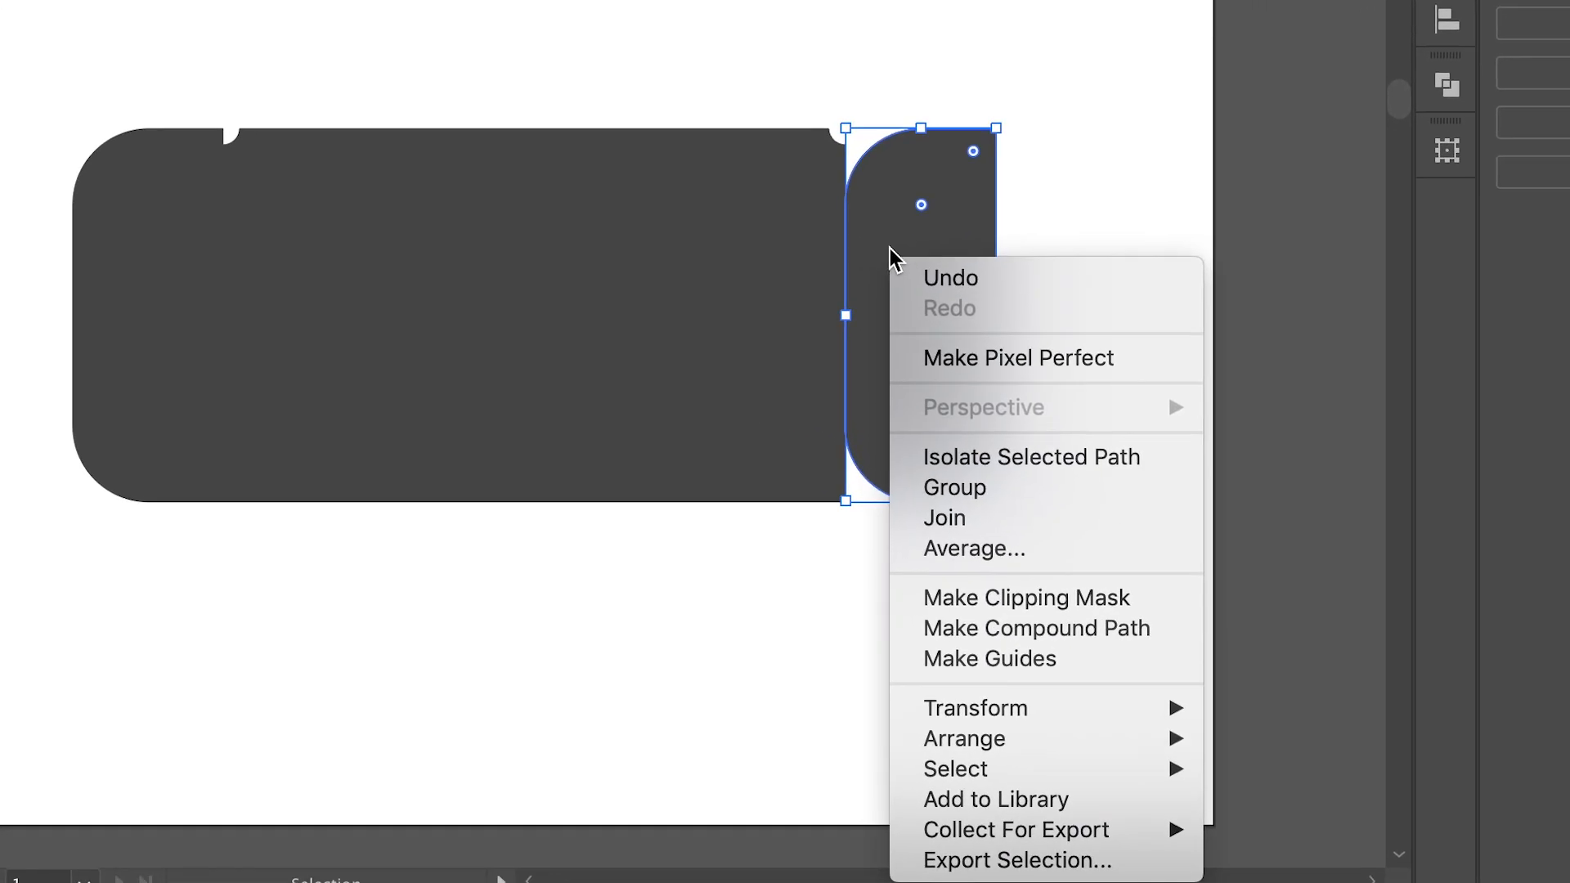
mouse_move(973, 708)
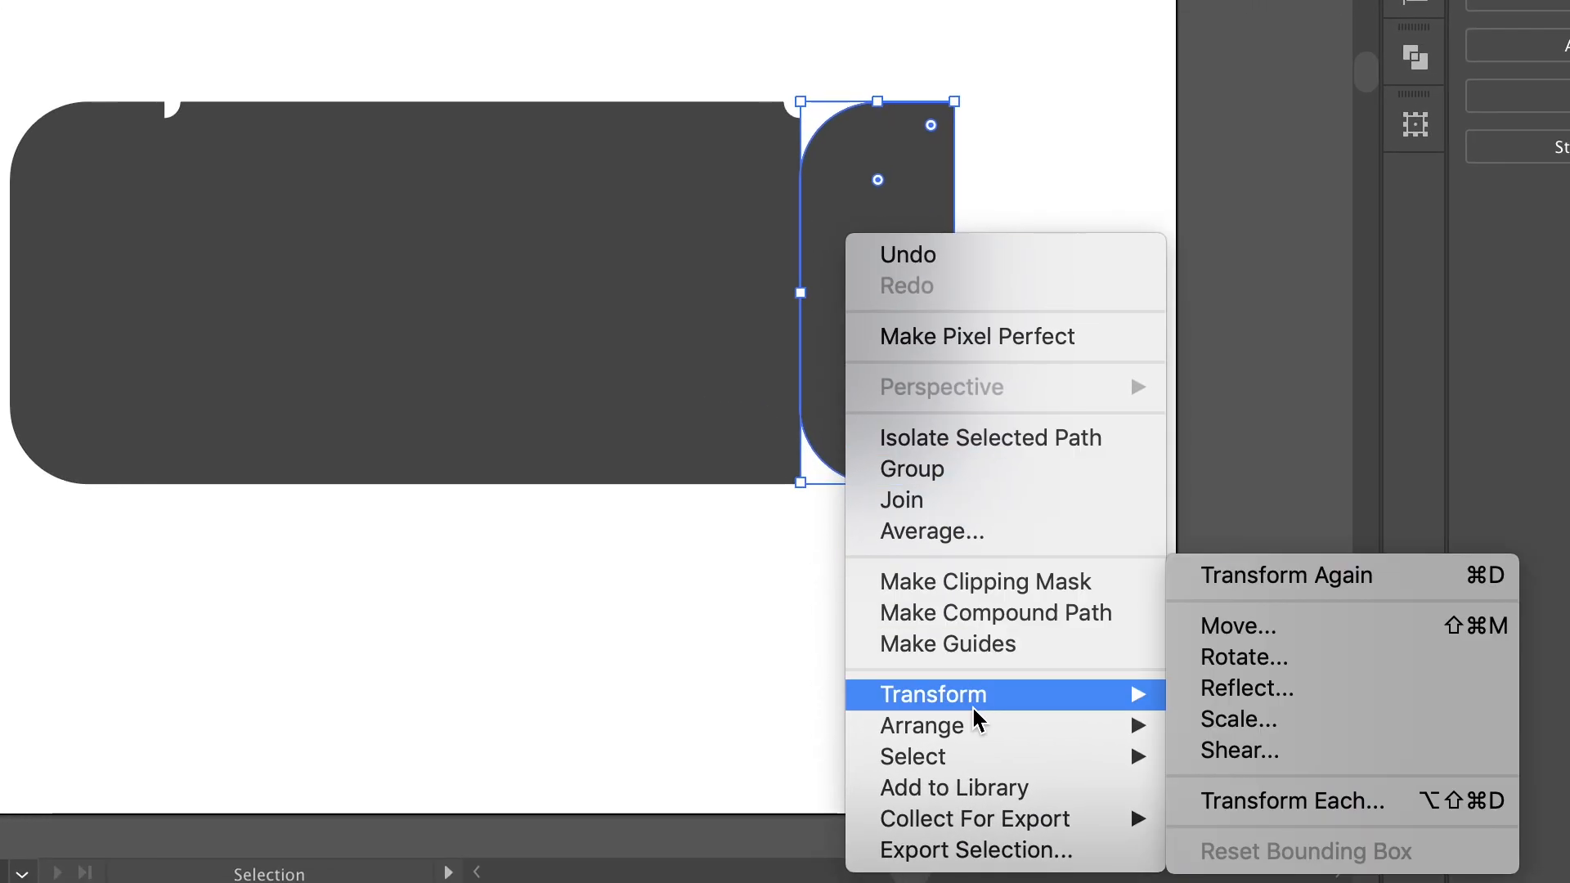
left_click(1302, 697)
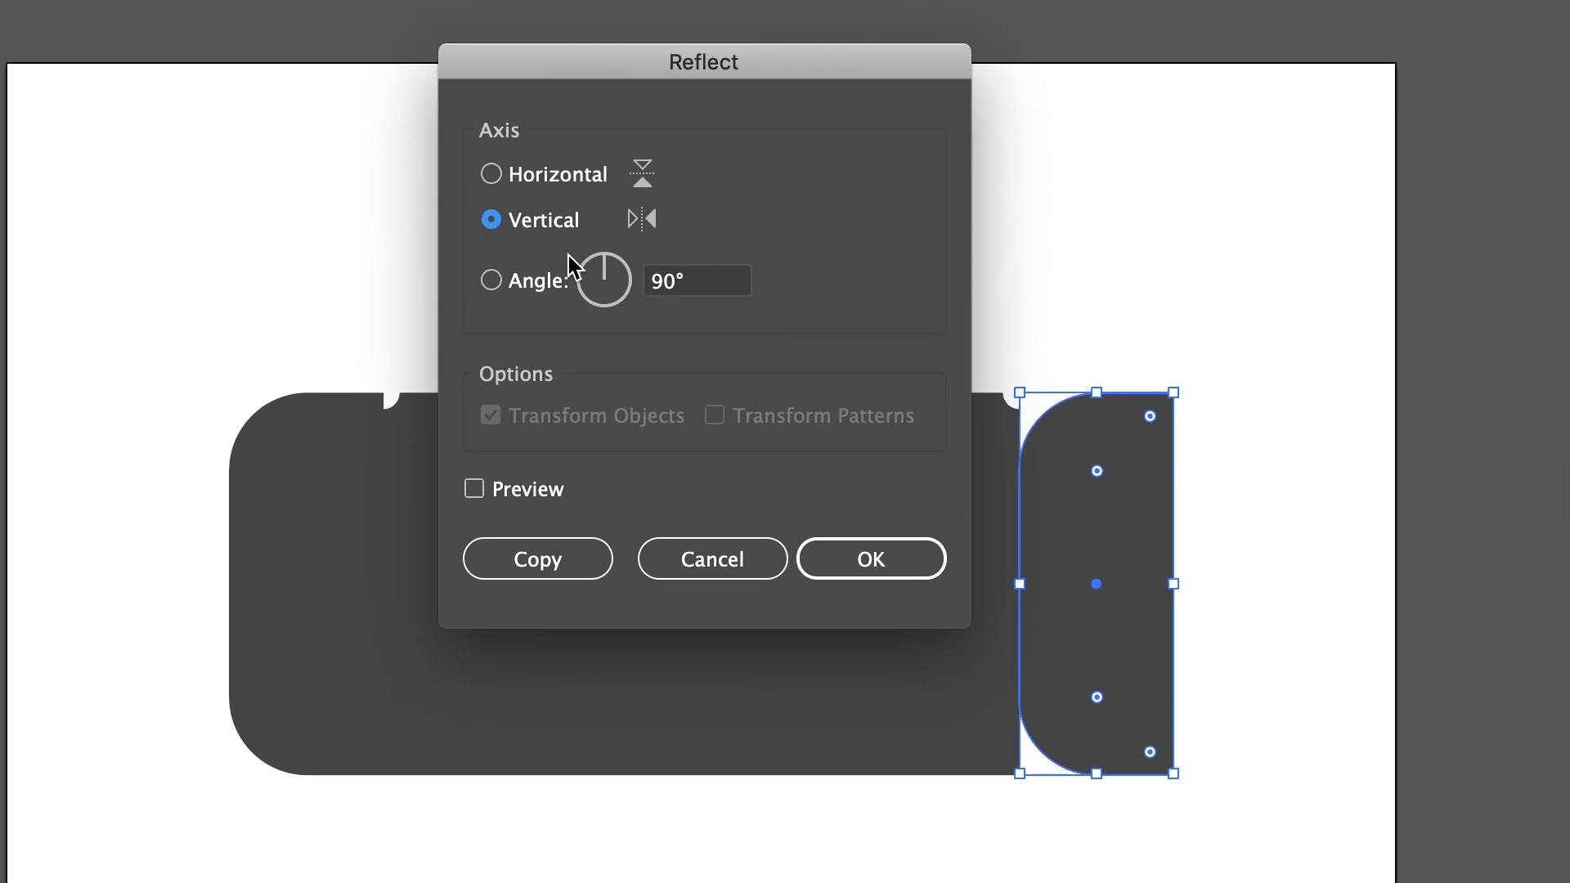
left_click(874, 554)
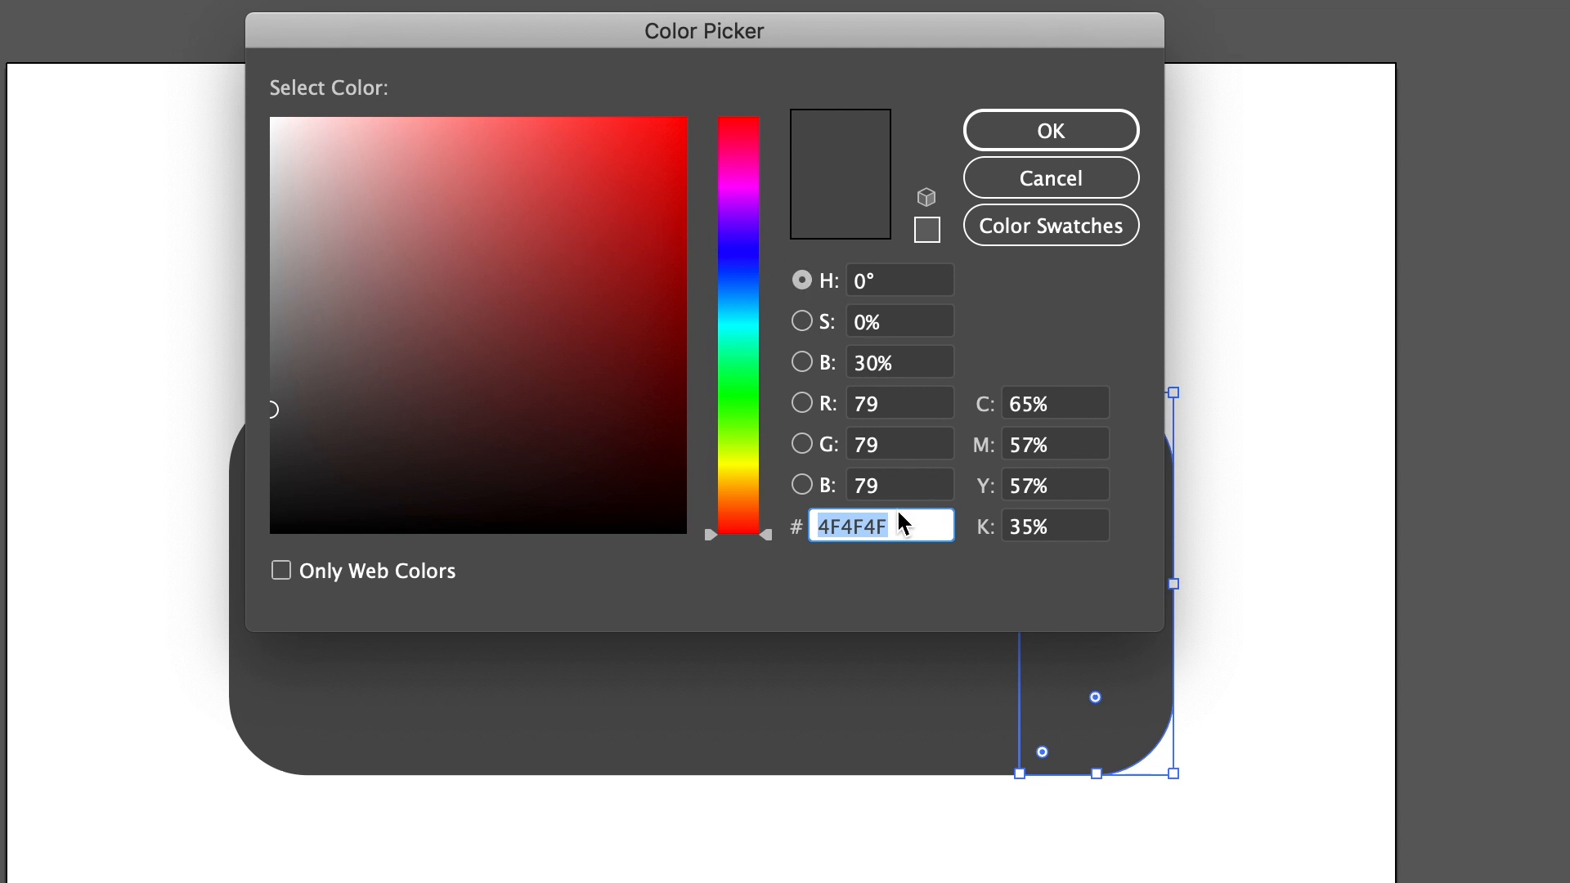
Set the right side panel's fill color to the red E84C53
type("E")
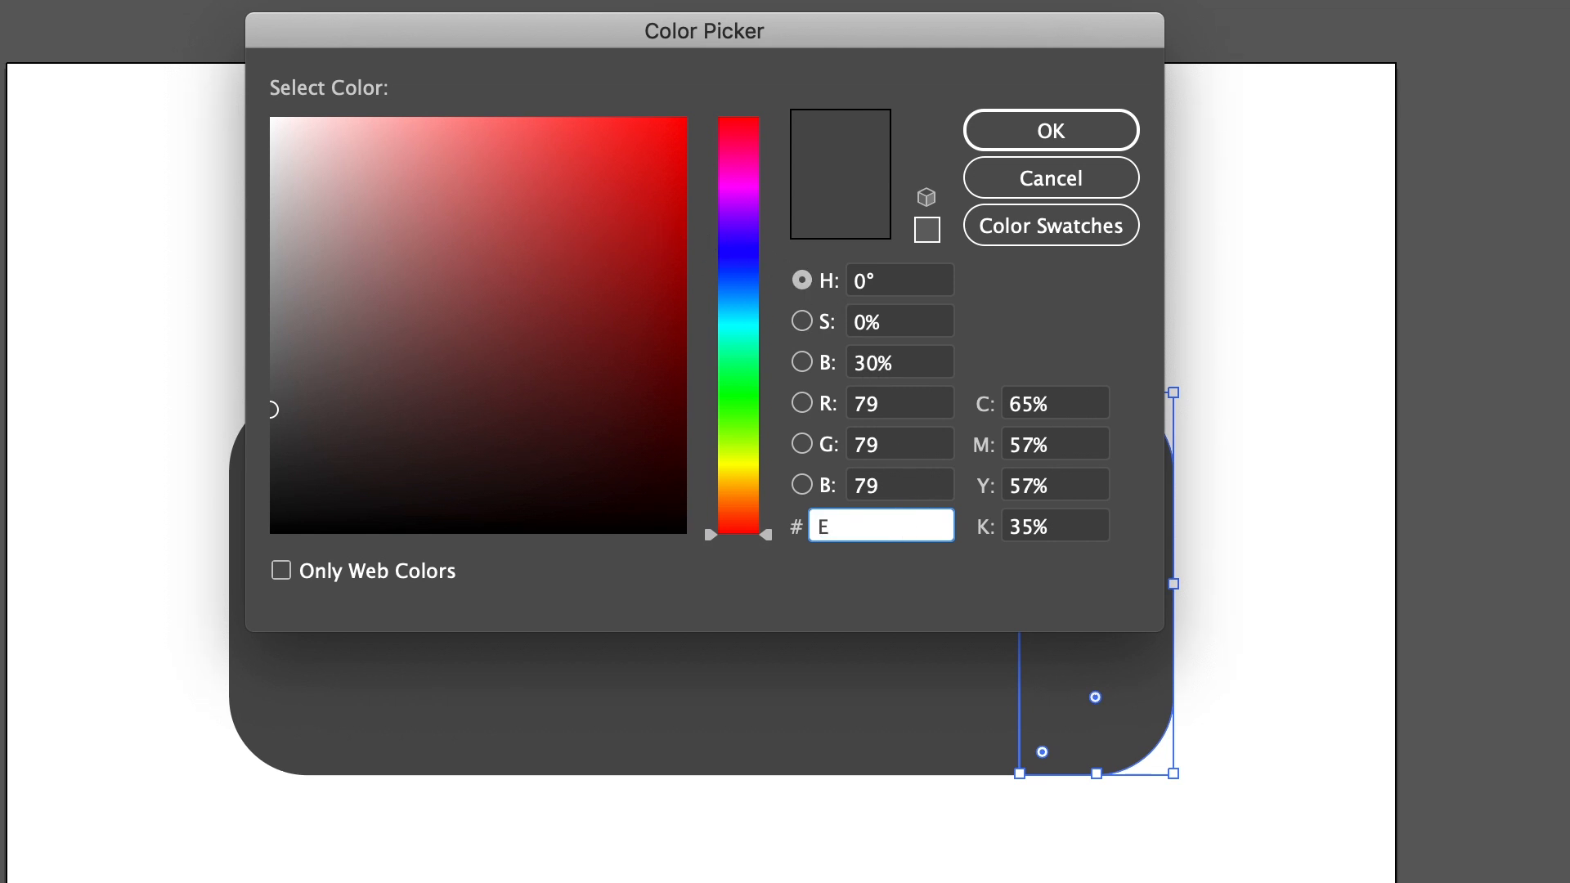
type("84C53")
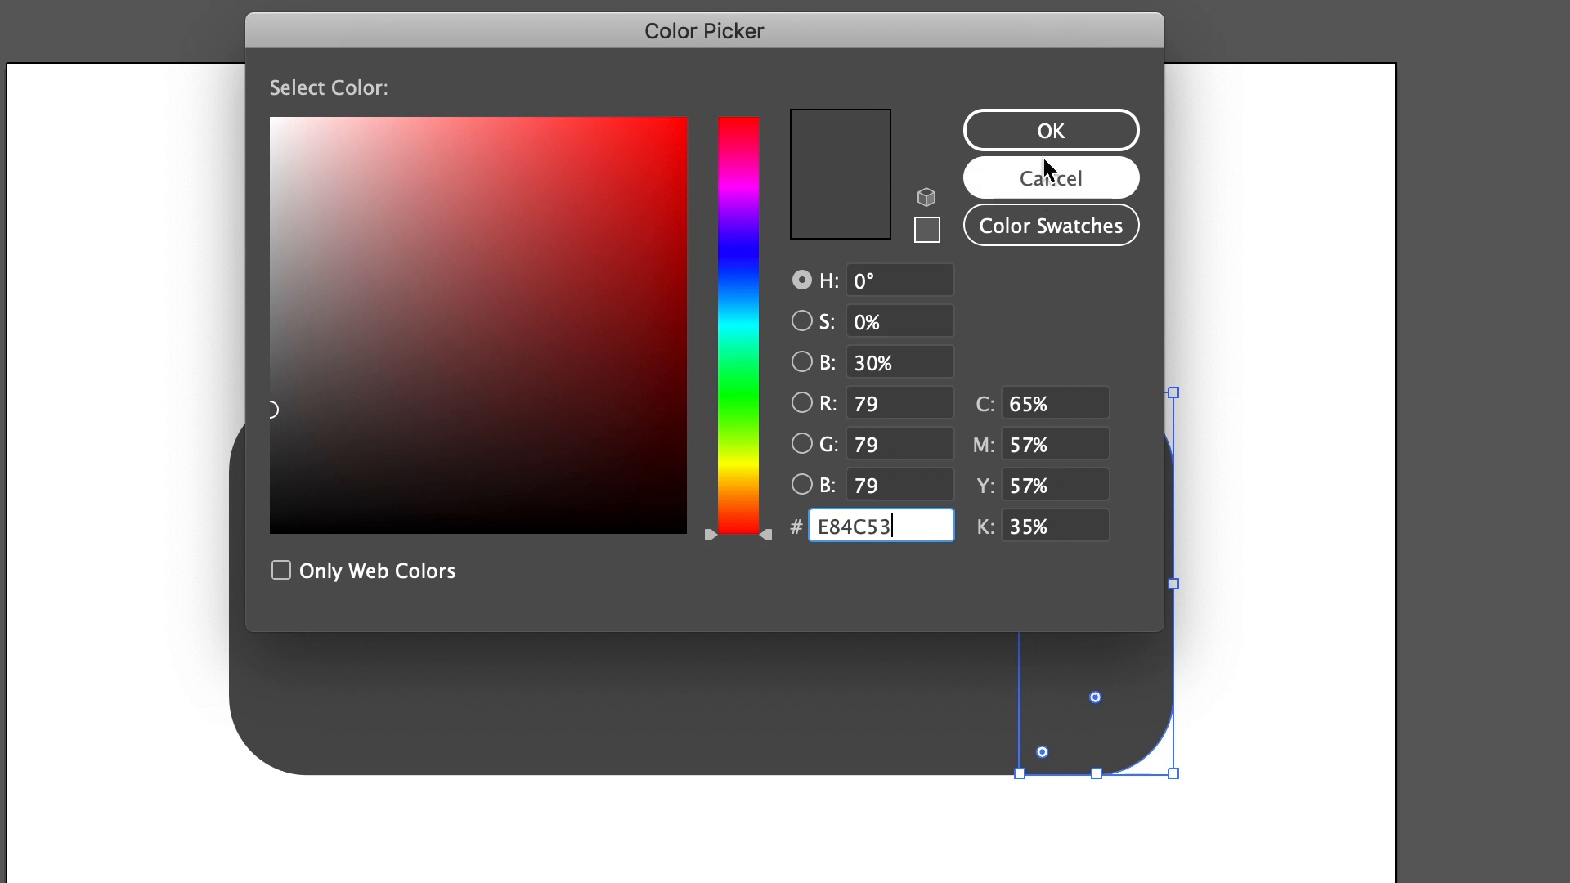
left_click(1046, 133)
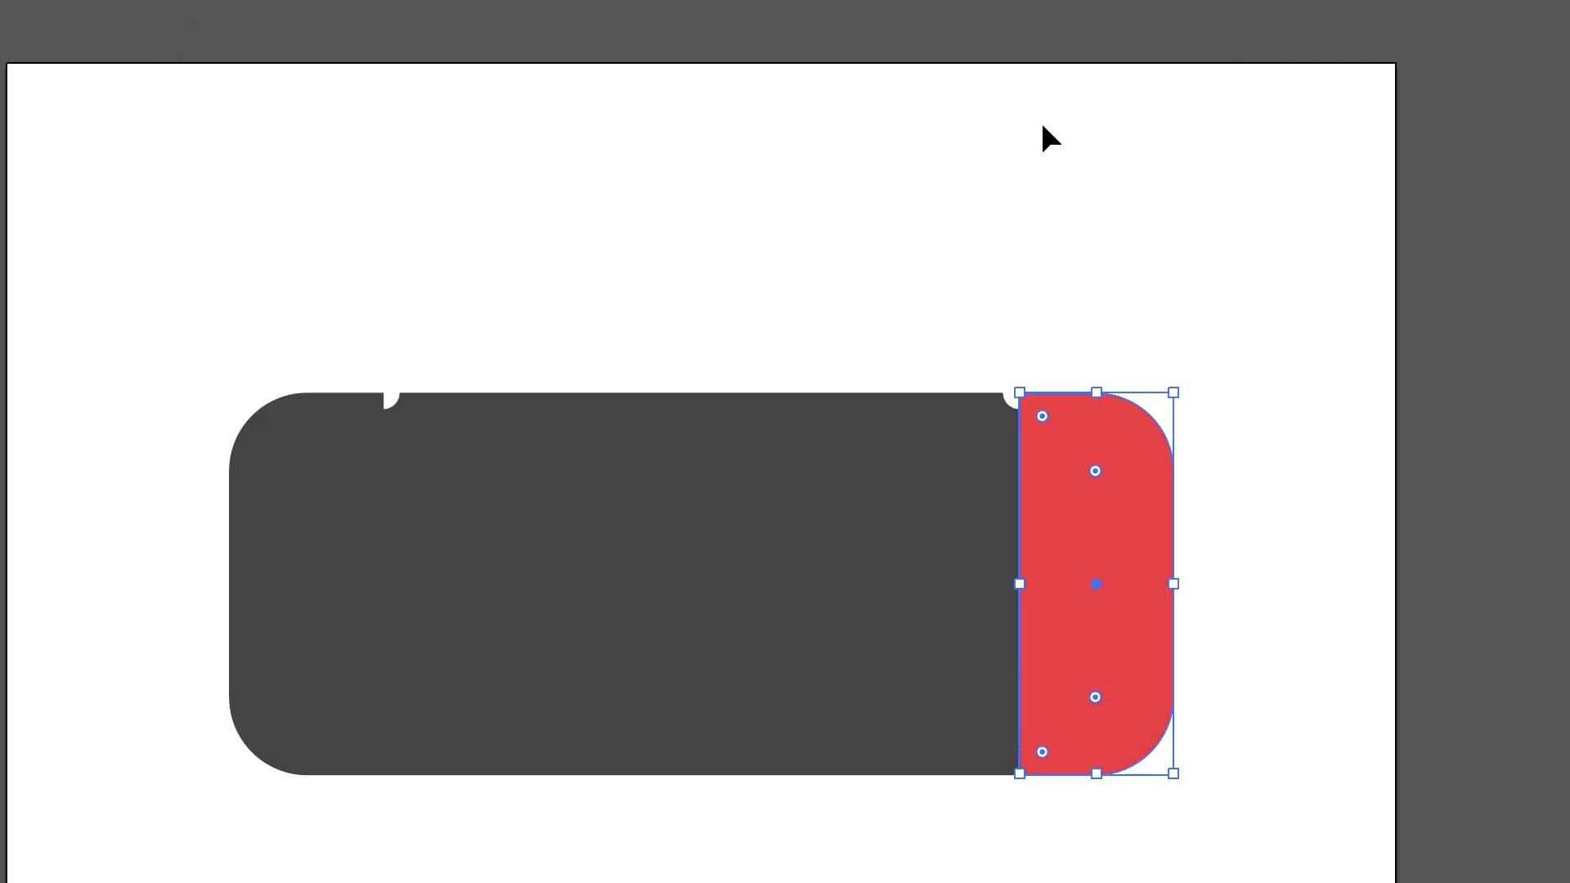
Set the left side panel's fill color to the blue 4CC6E8 and deselect it
left_click(309, 507)
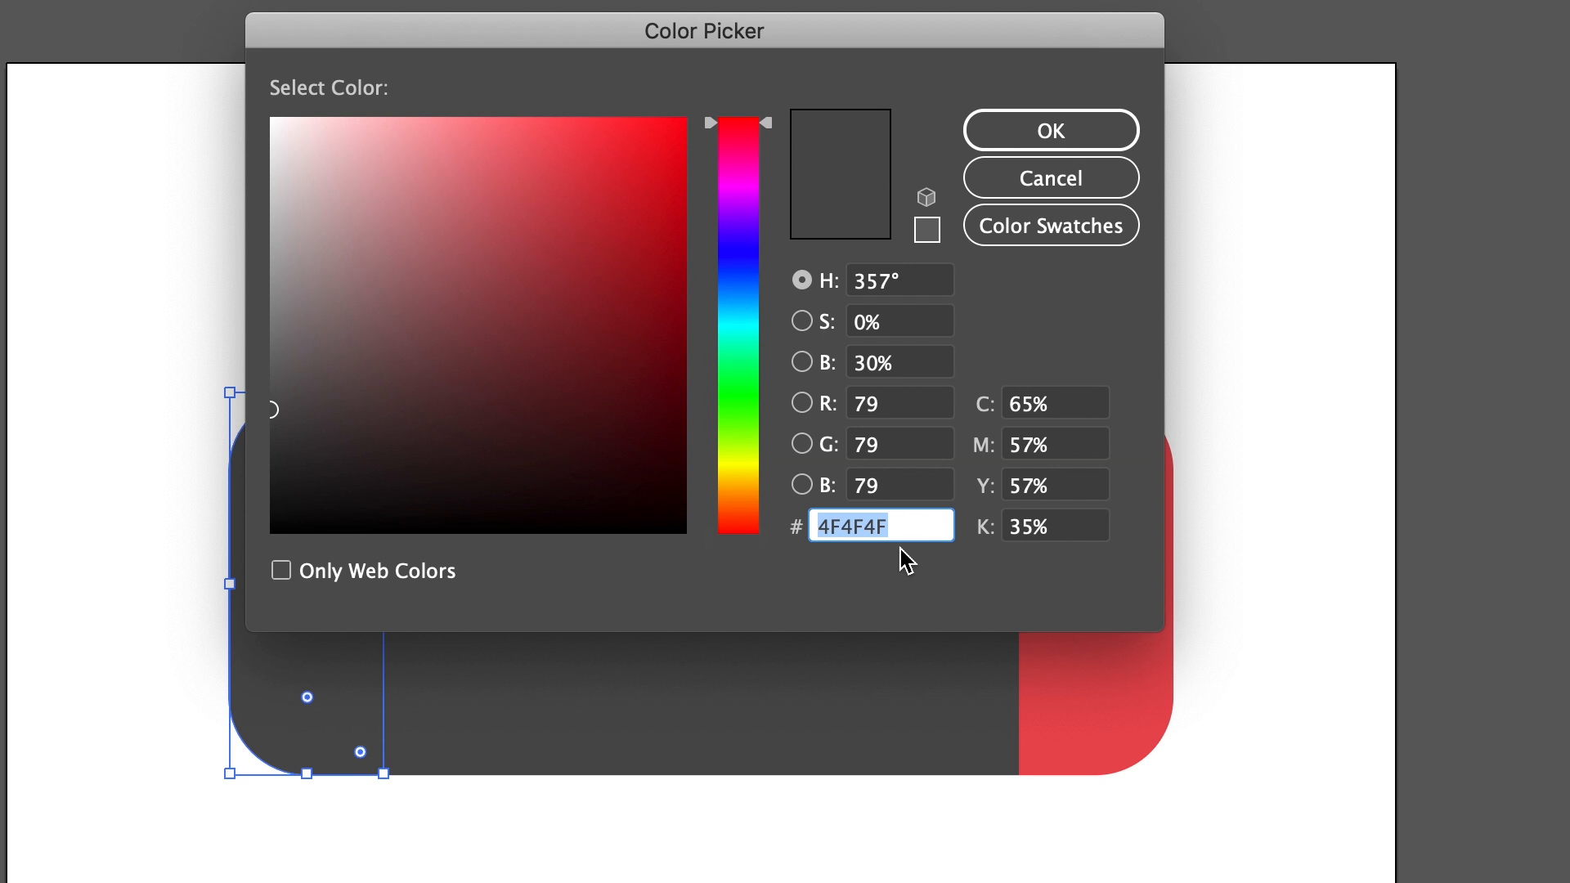
type("4CC6E")
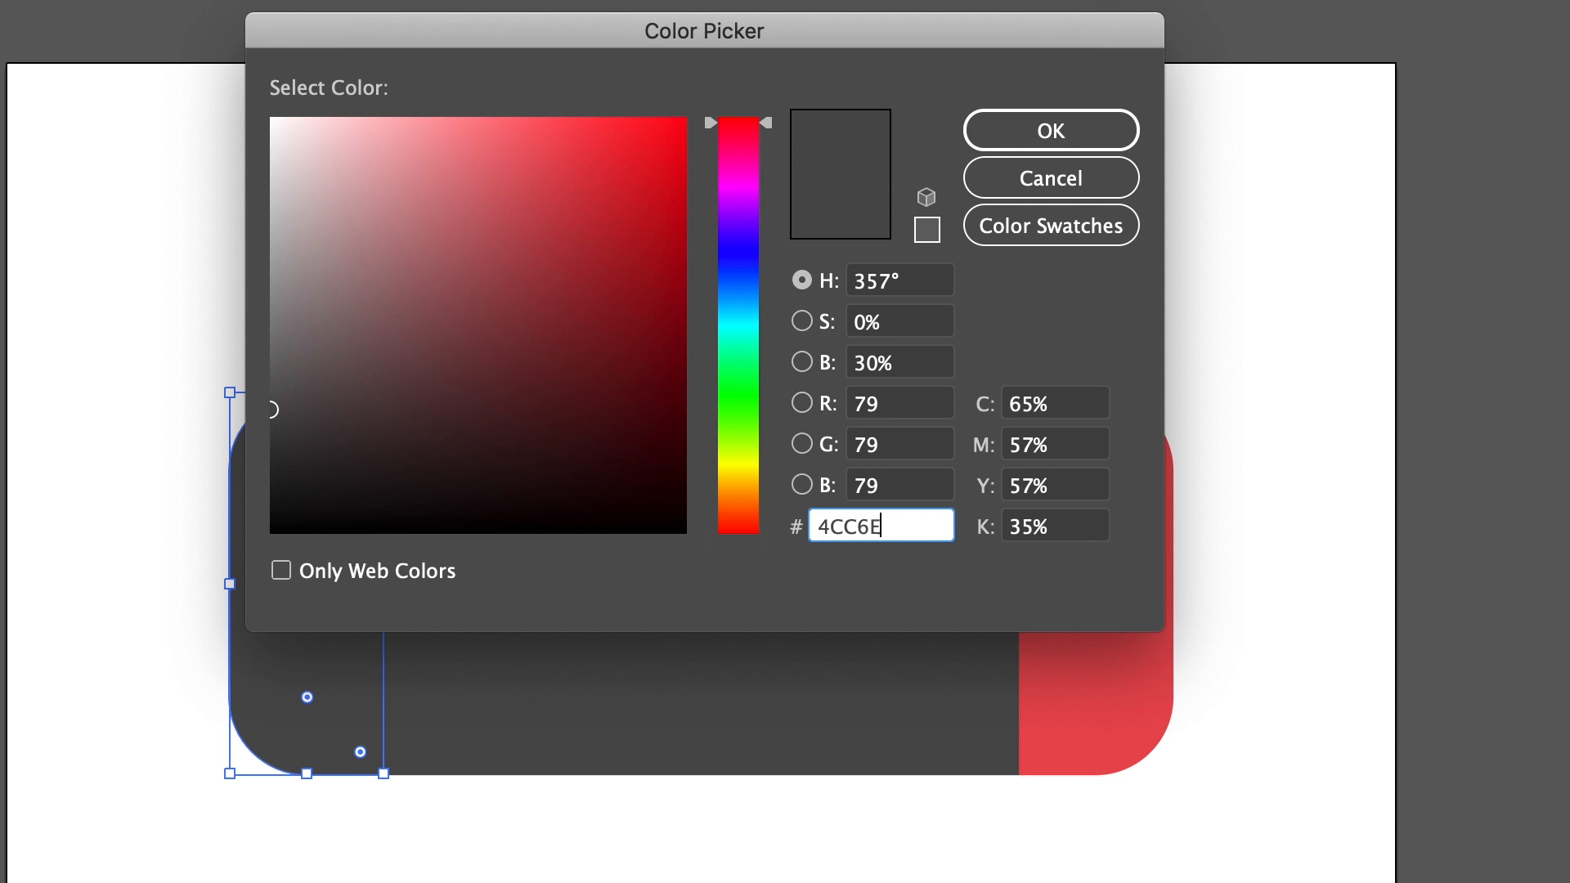
type("8")
left_click(1068, 149)
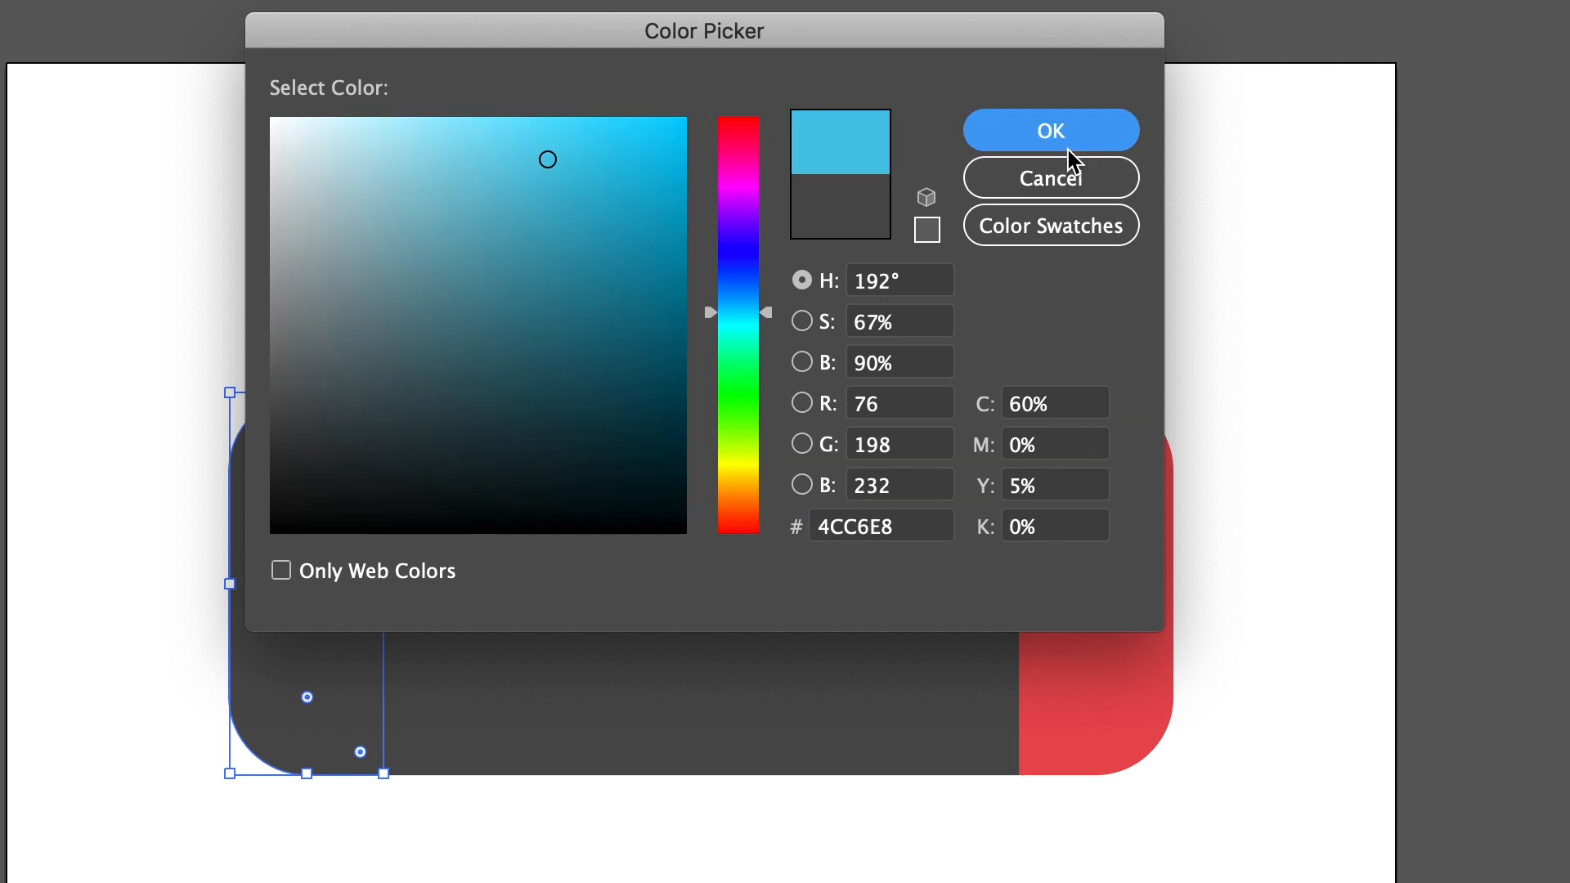
left_click(990, 278)
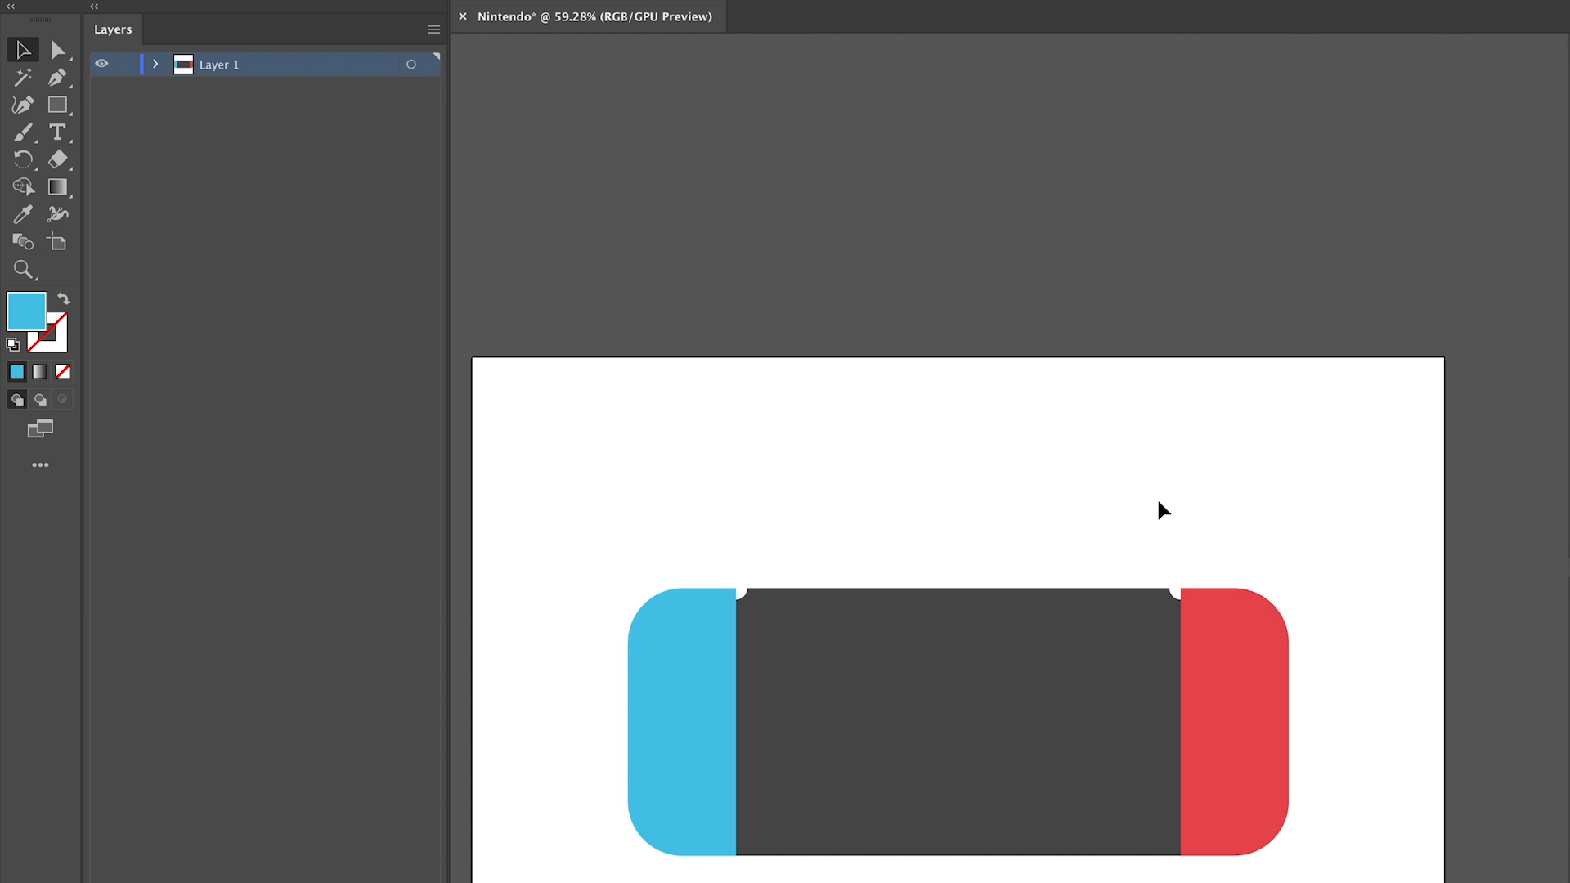
Create a 345 by 205 px rectangle with the Rectangle tool
key("m")
left_click(1158, 501)
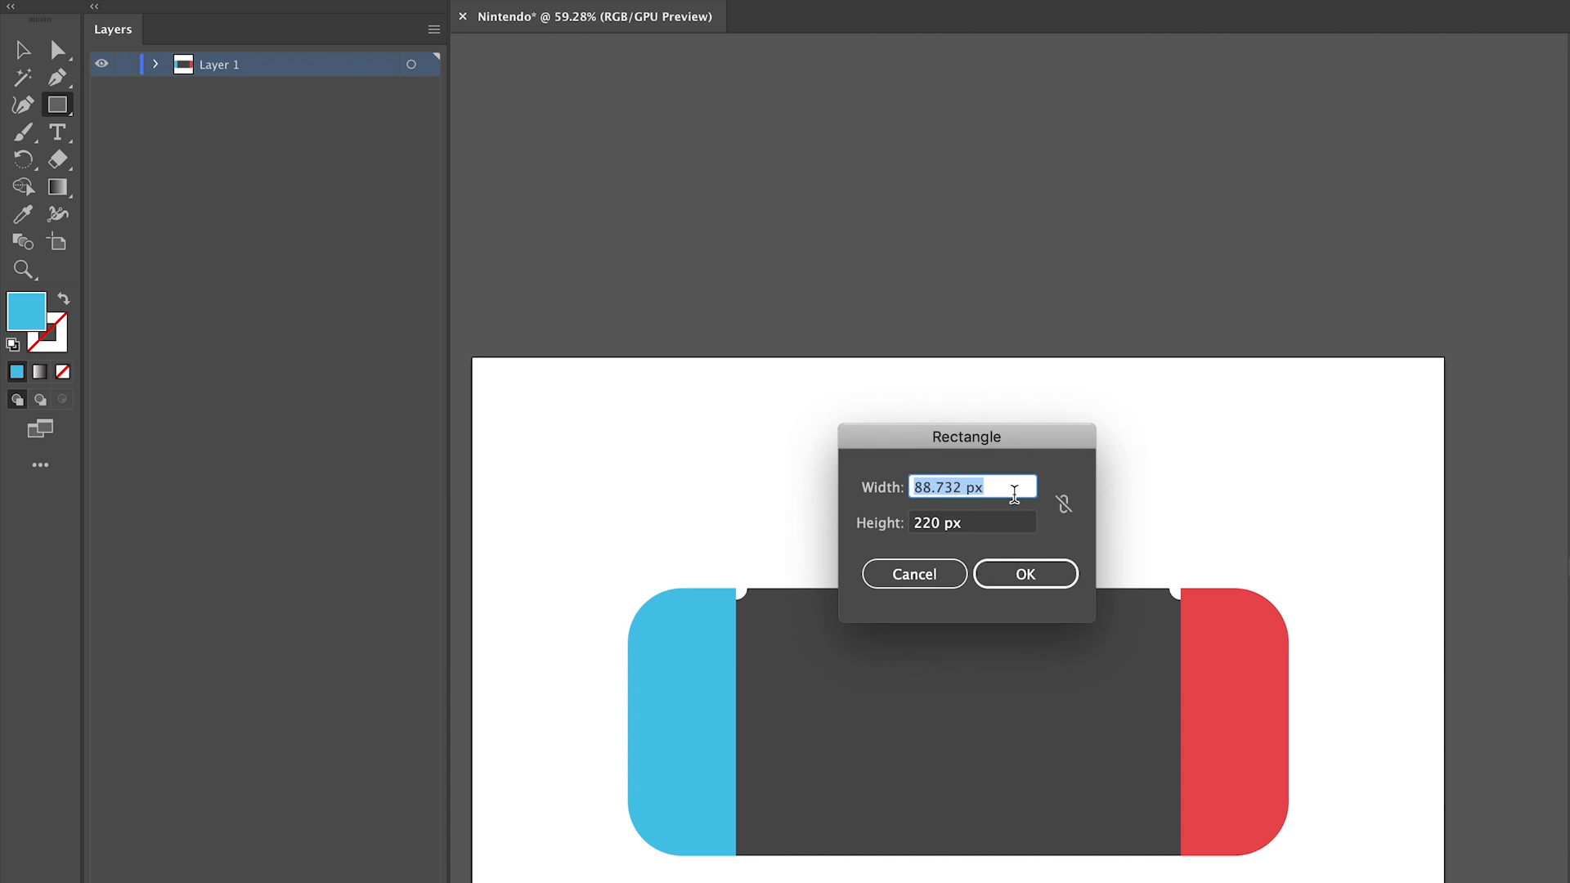
type("345")
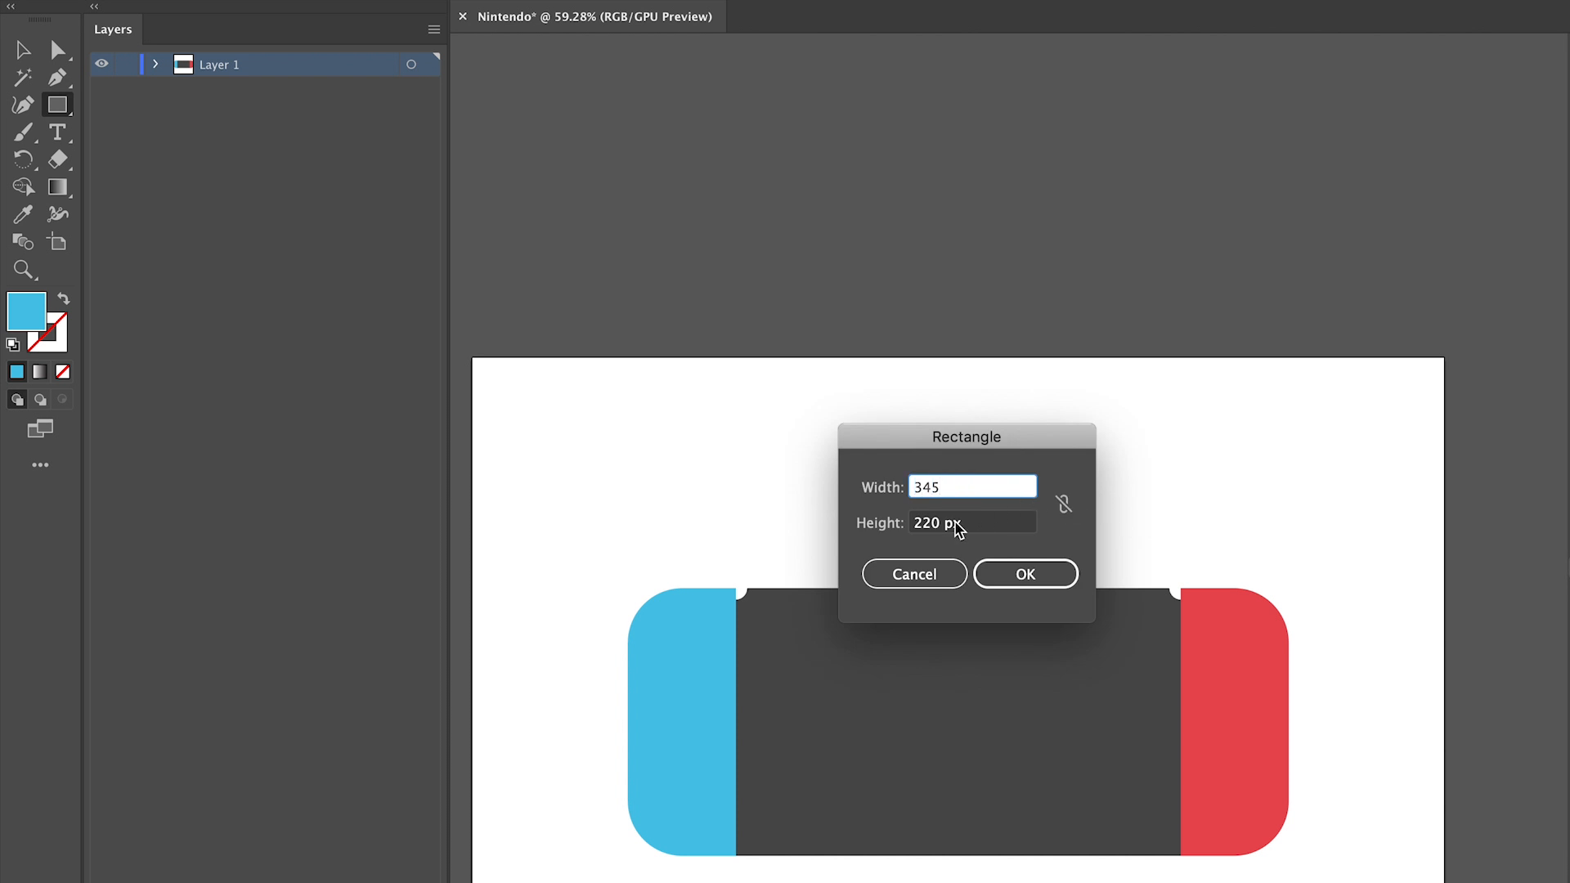
left_click_drag(940, 529, 923, 533)
type("05")
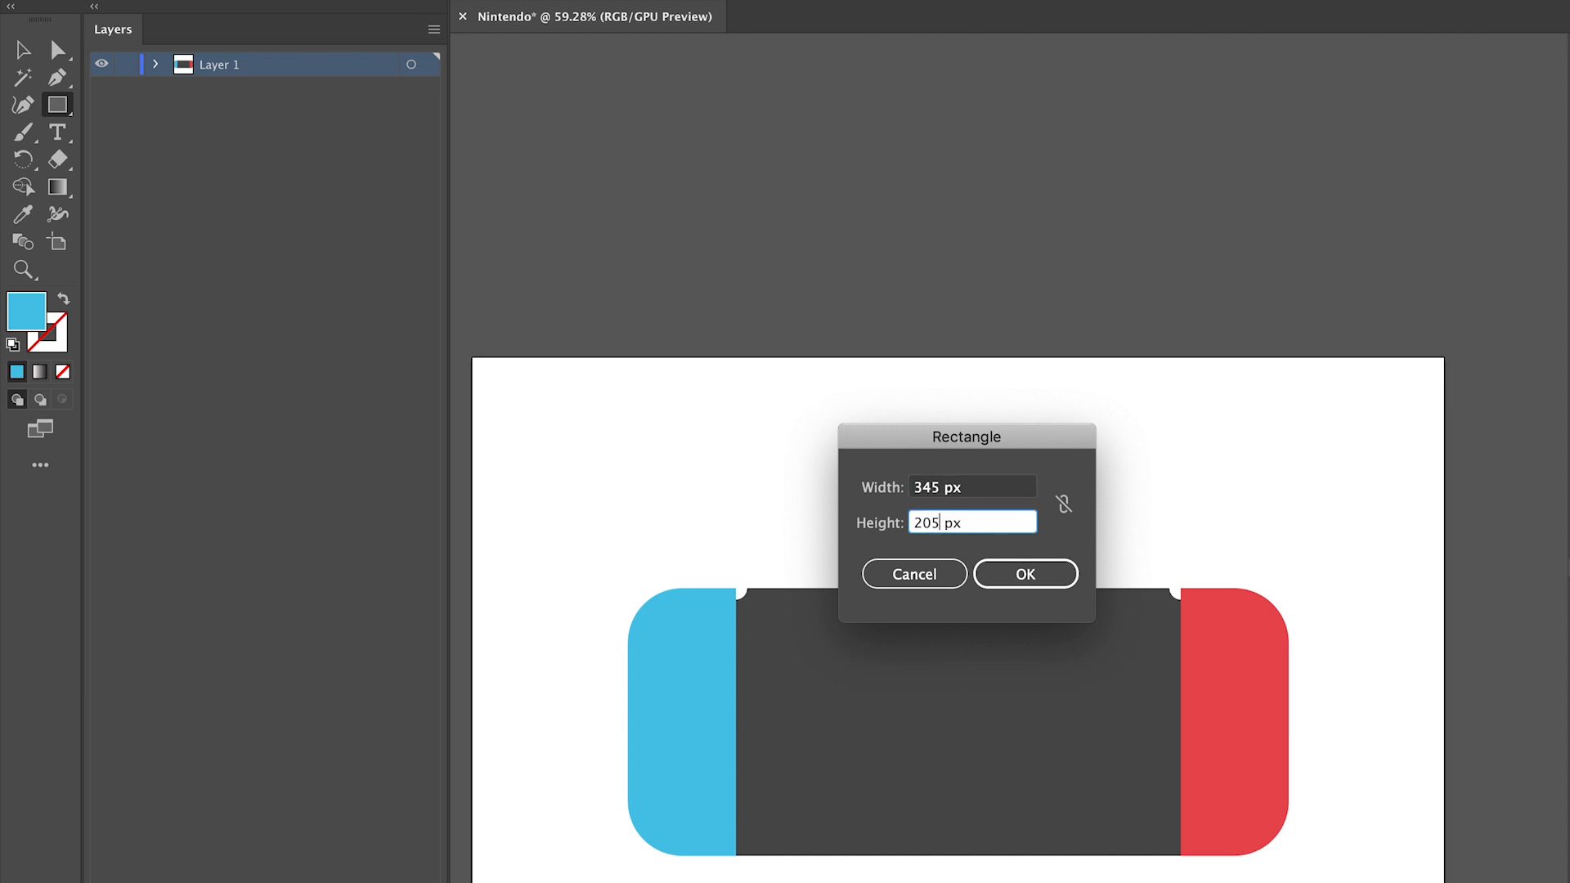
left_click(1032, 579)
Move the new rectangle so it is centered on the dark gray body between the side panels
key("v")
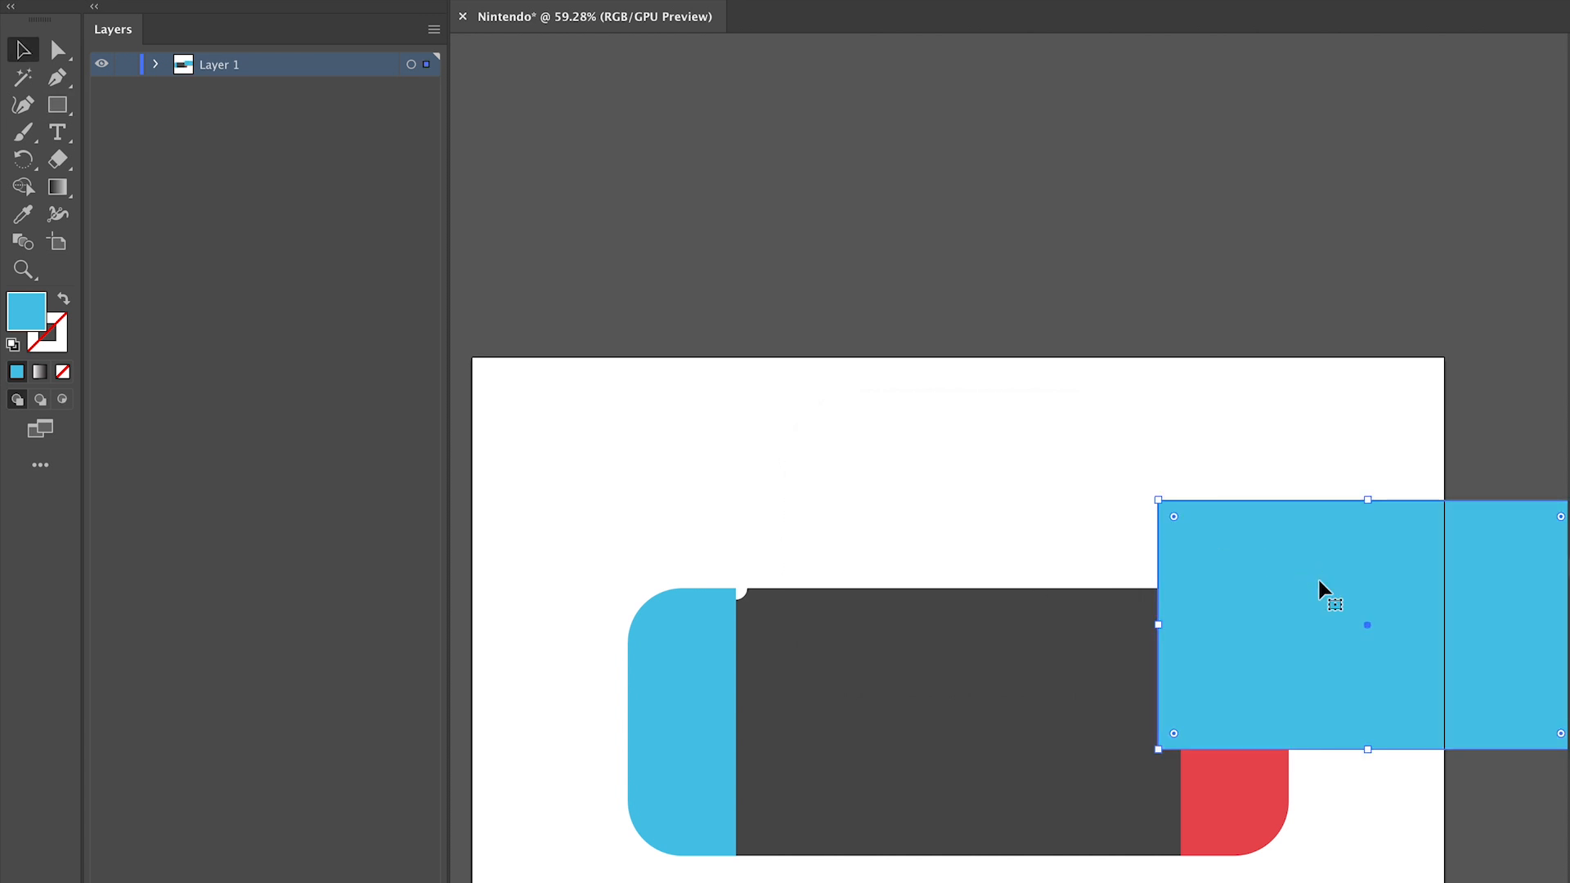
left_click_drag(1318, 585, 918, 672)
left_click_drag(715, 522, 692, 530)
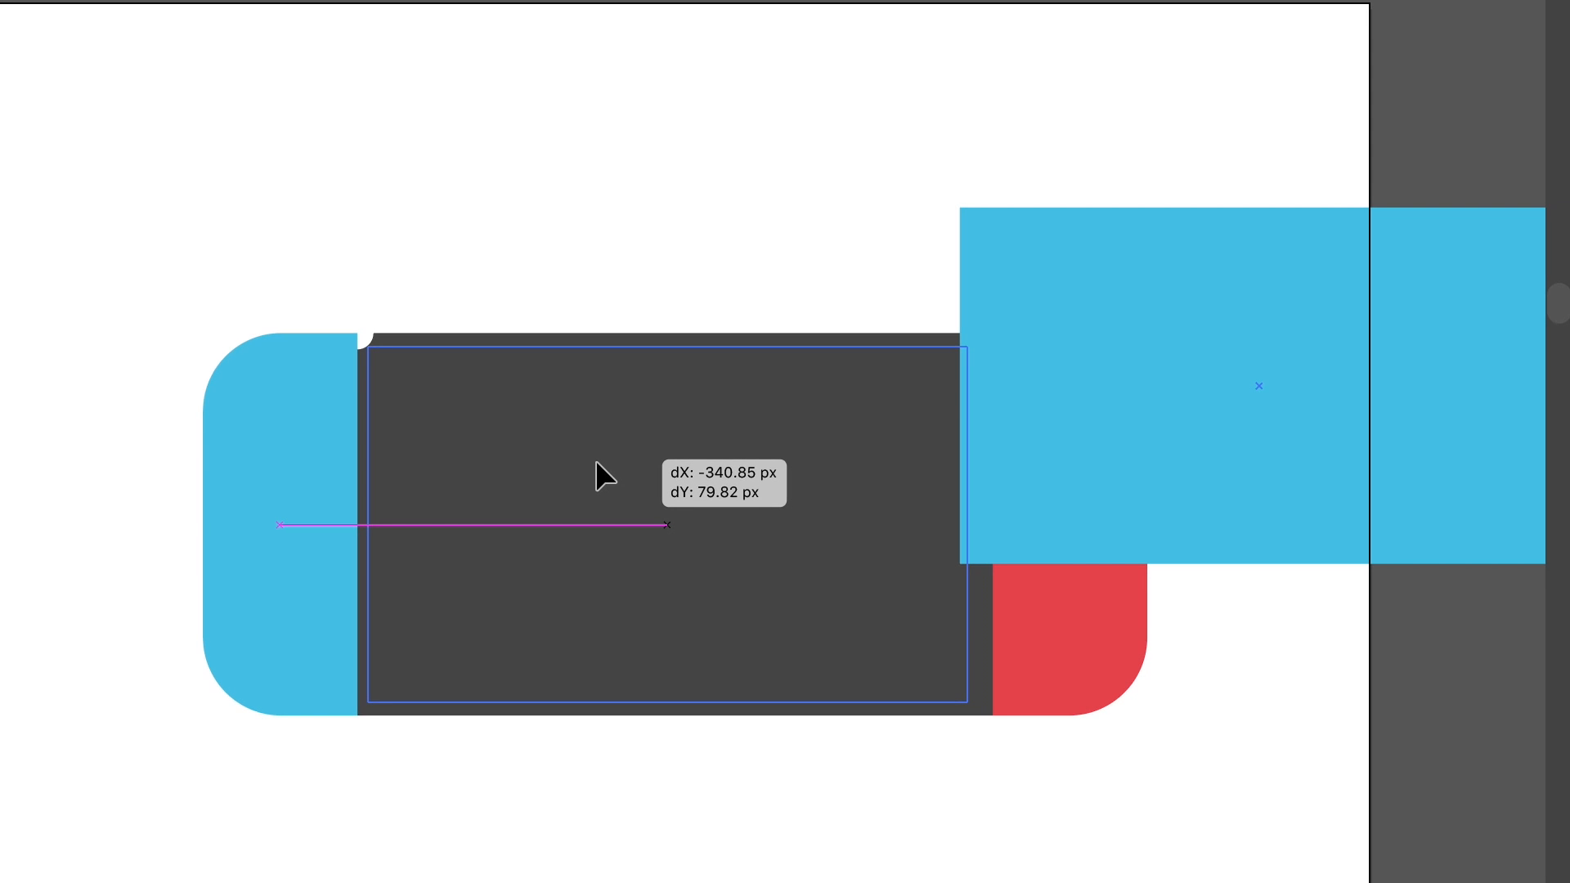
left_click_drag(596, 463, 605, 461)
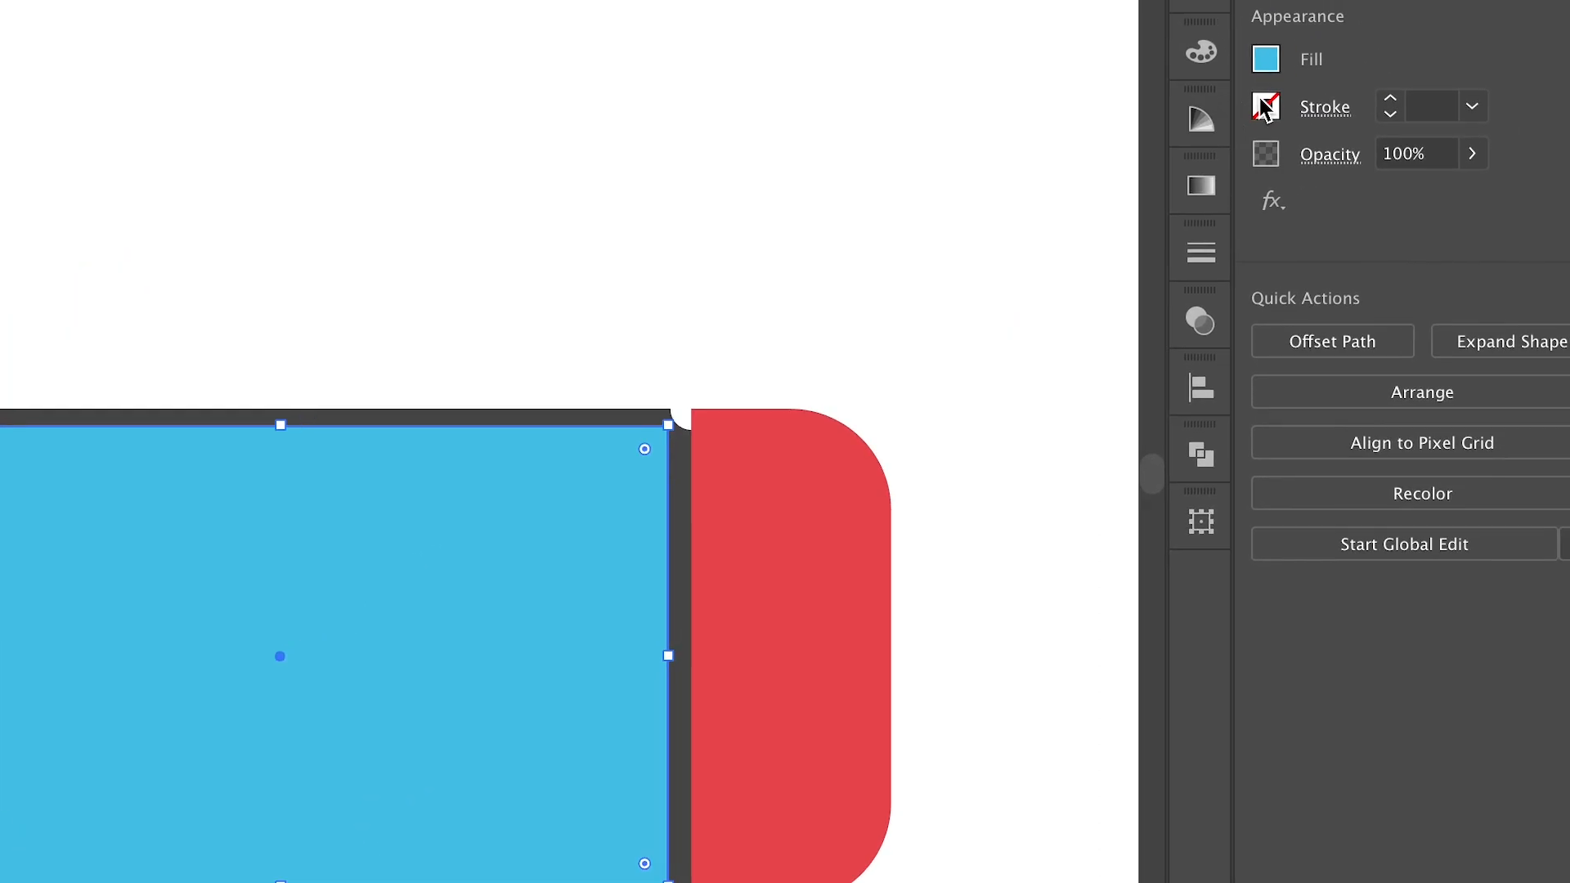
Fill the inner rectangle with the near-black second gray swatch and slightly round all four of its corners
left_click(1265, 107)
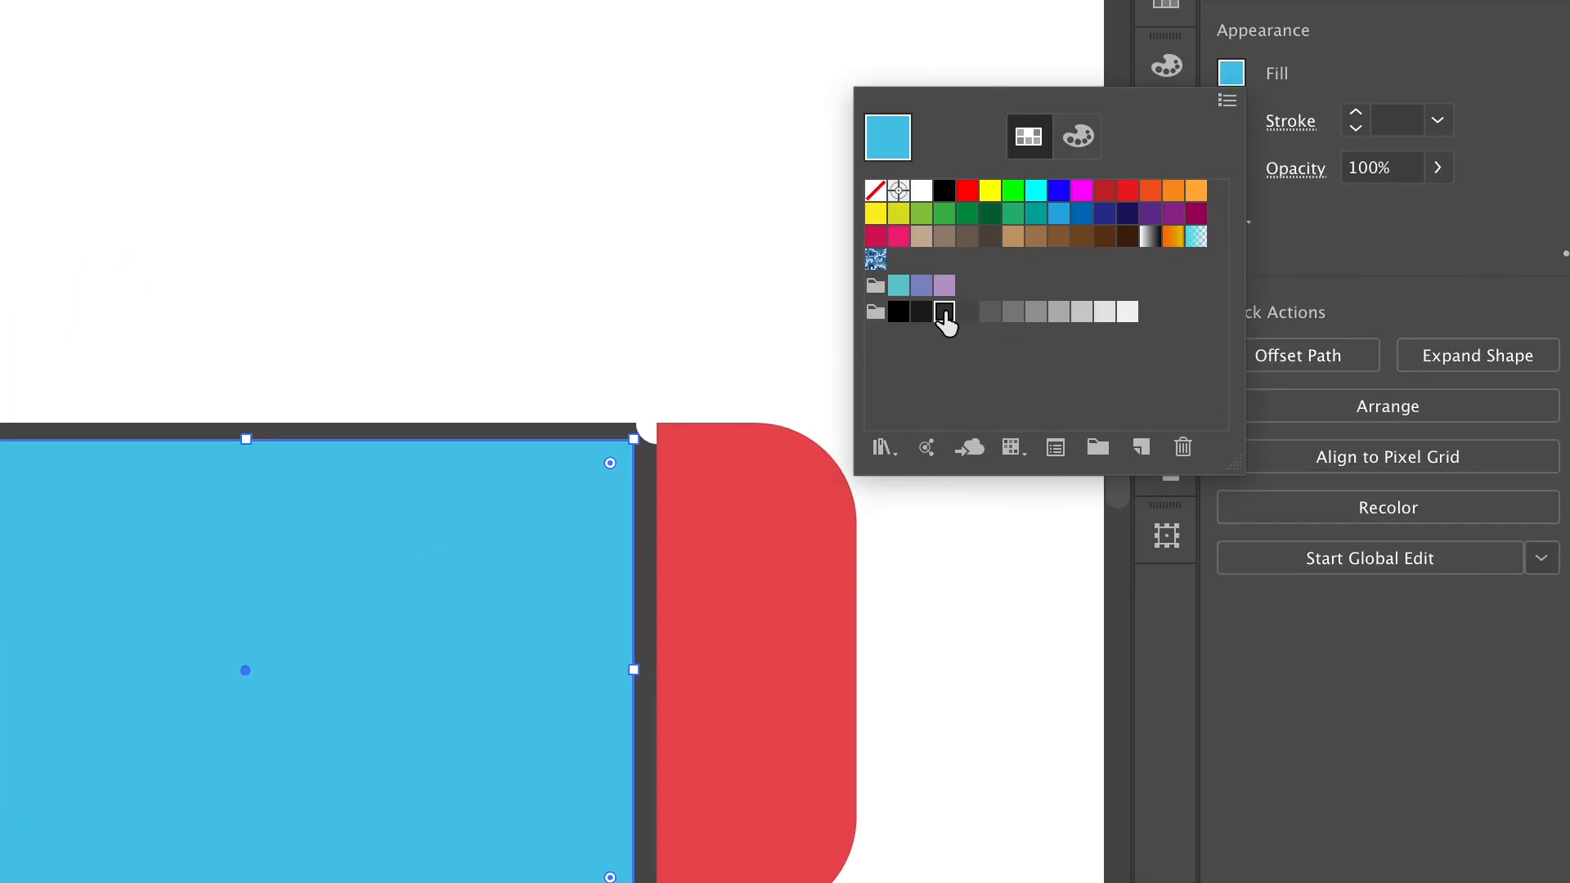
left_click(923, 313)
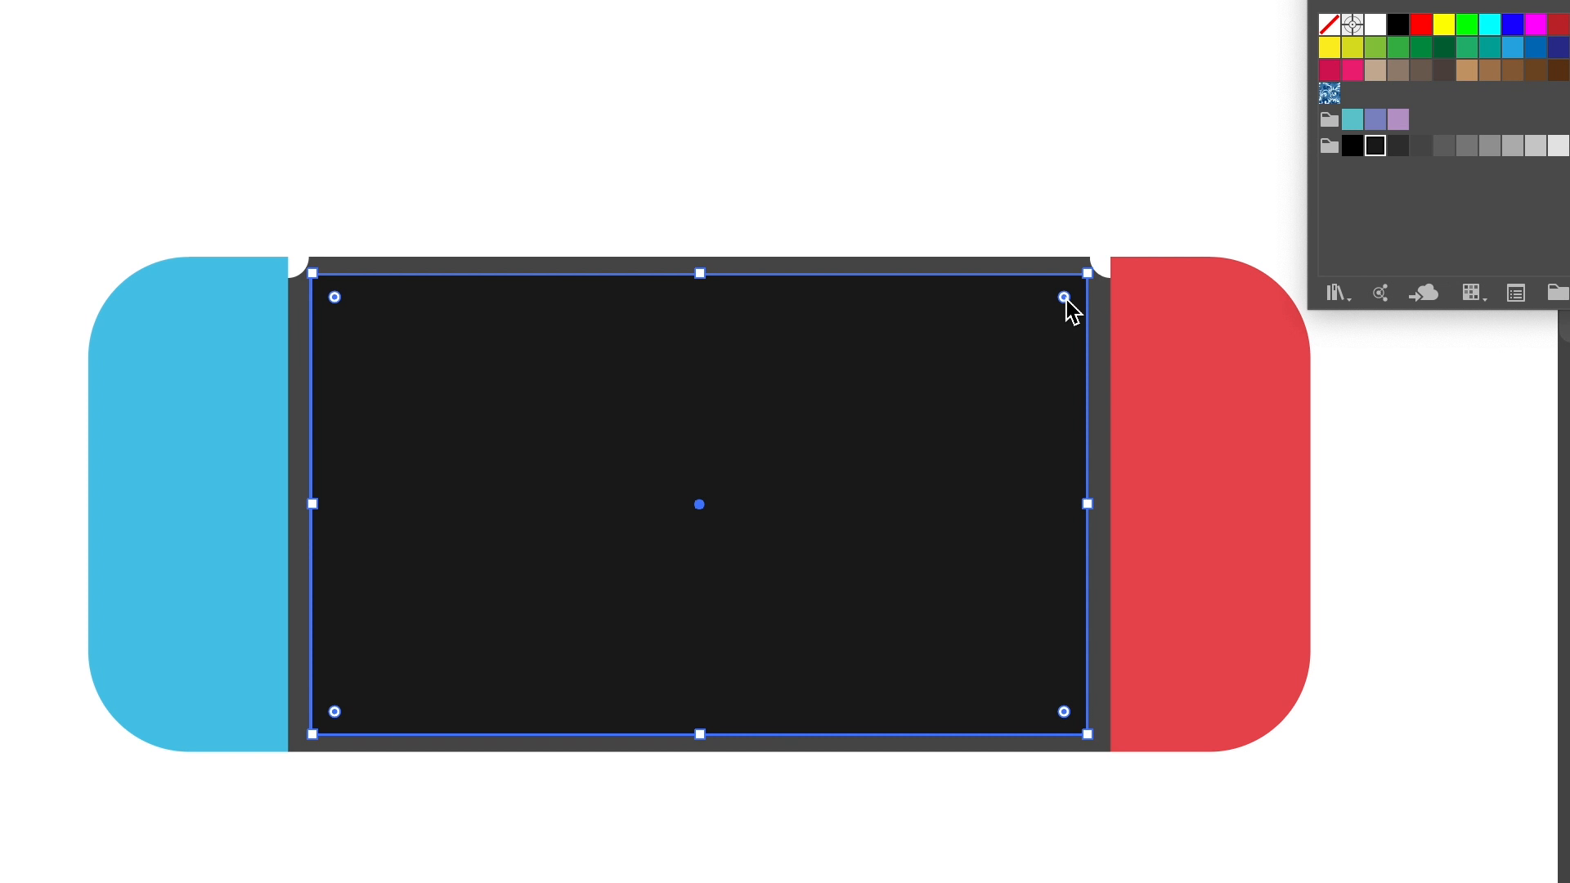
key("Escape")
mouse_move(1066, 299)
left_mouse_down()
mouse_move(1087, 291)
mouse_move(1076, 320)
left_mouse_up()
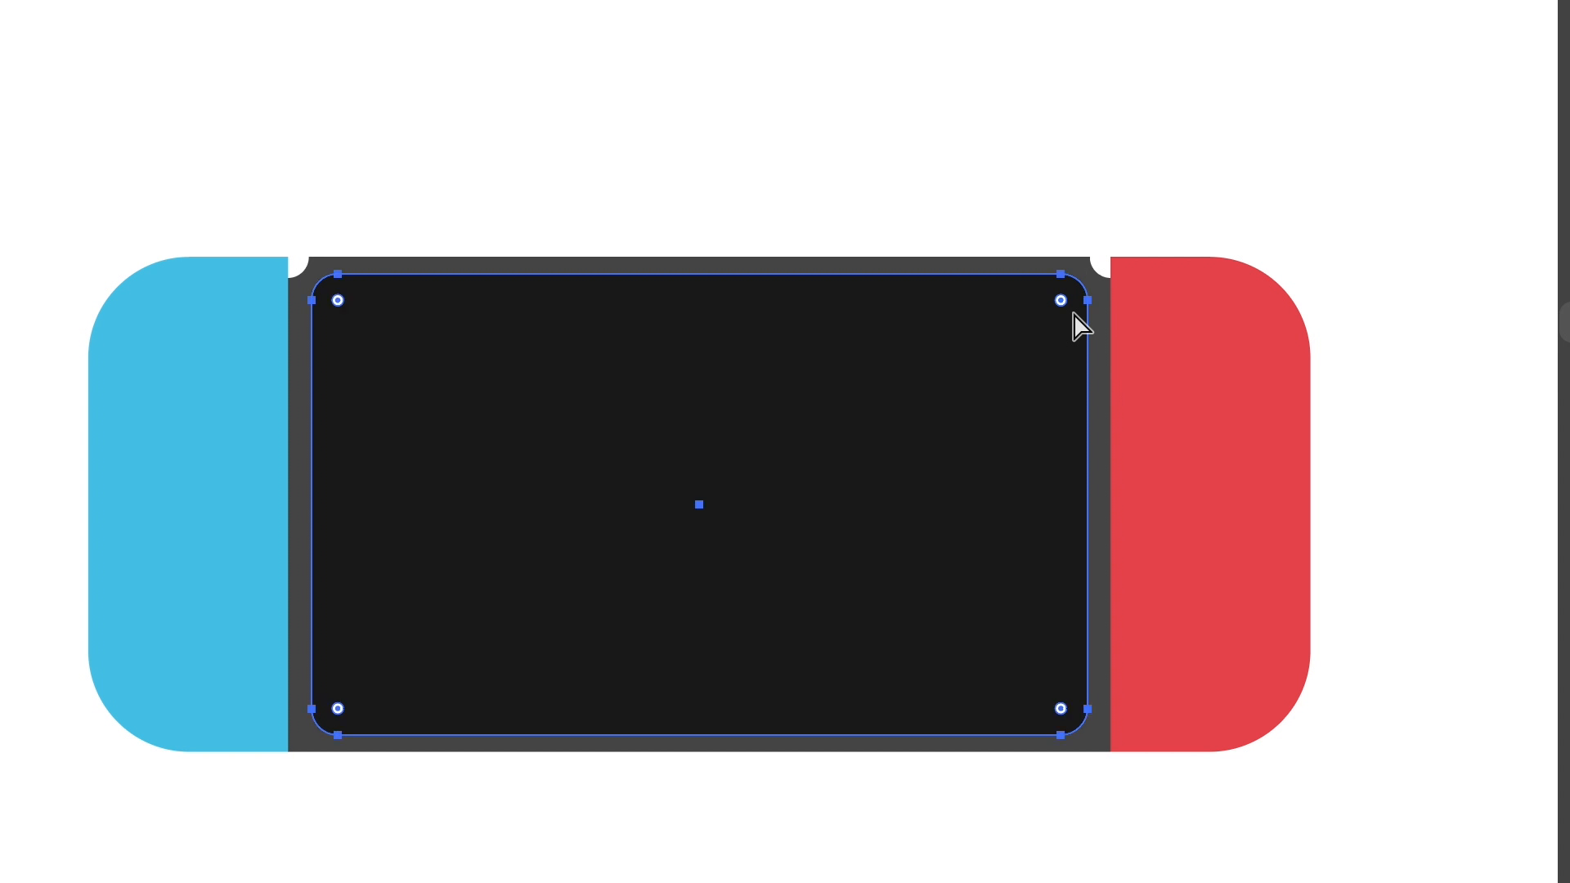
left_click(1087, 155)
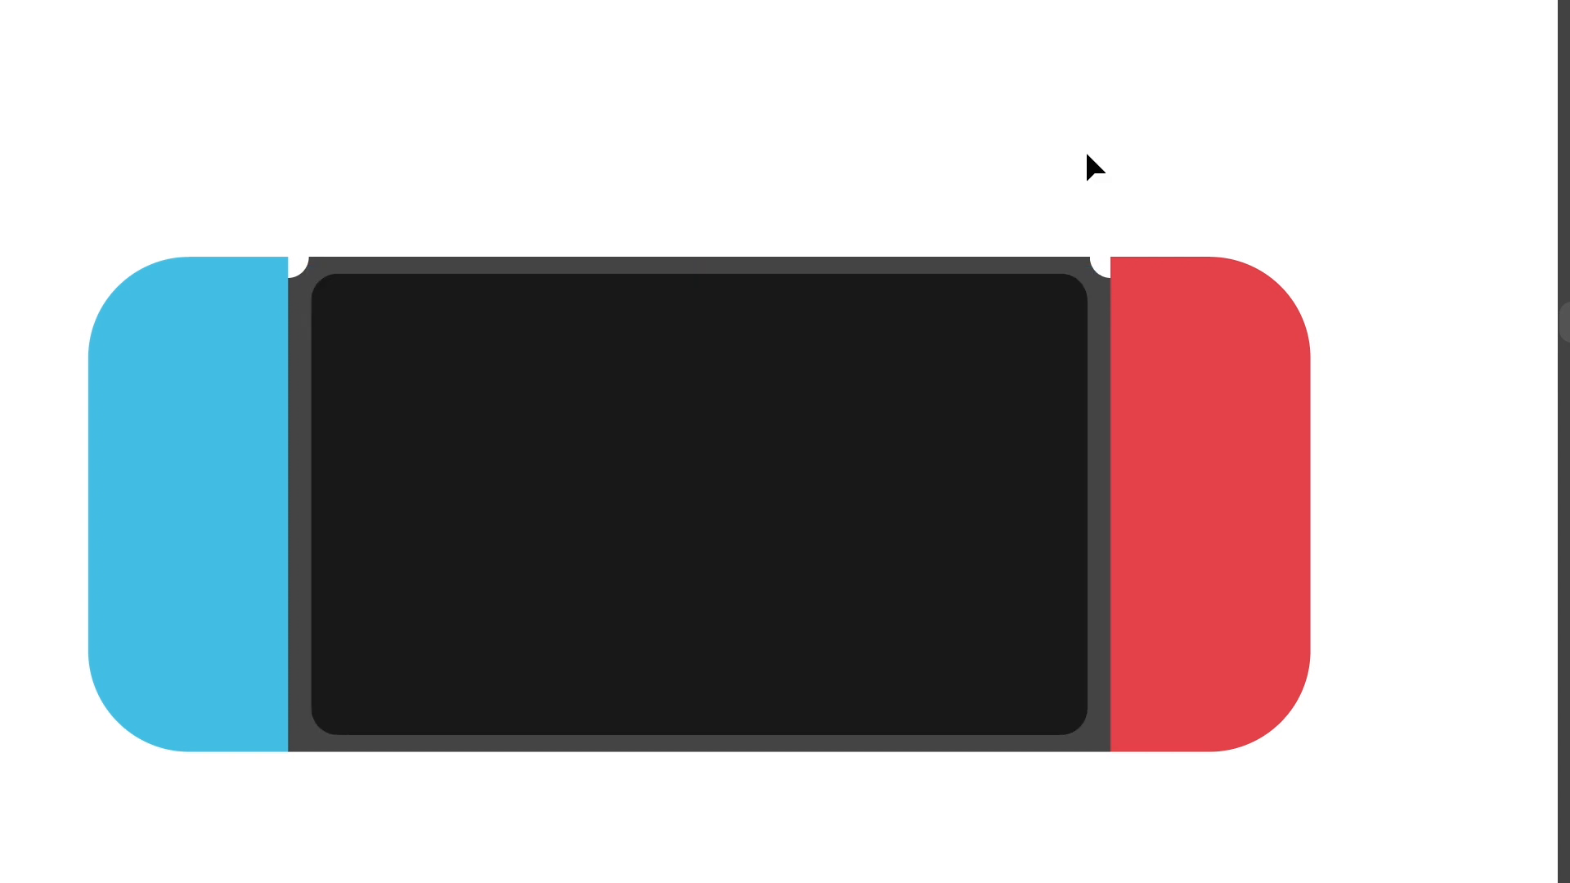
Copy the rounded near-black screen rectangle and paste the copy in front at the same position
left_click(946, 422)
key("ctrl+c")
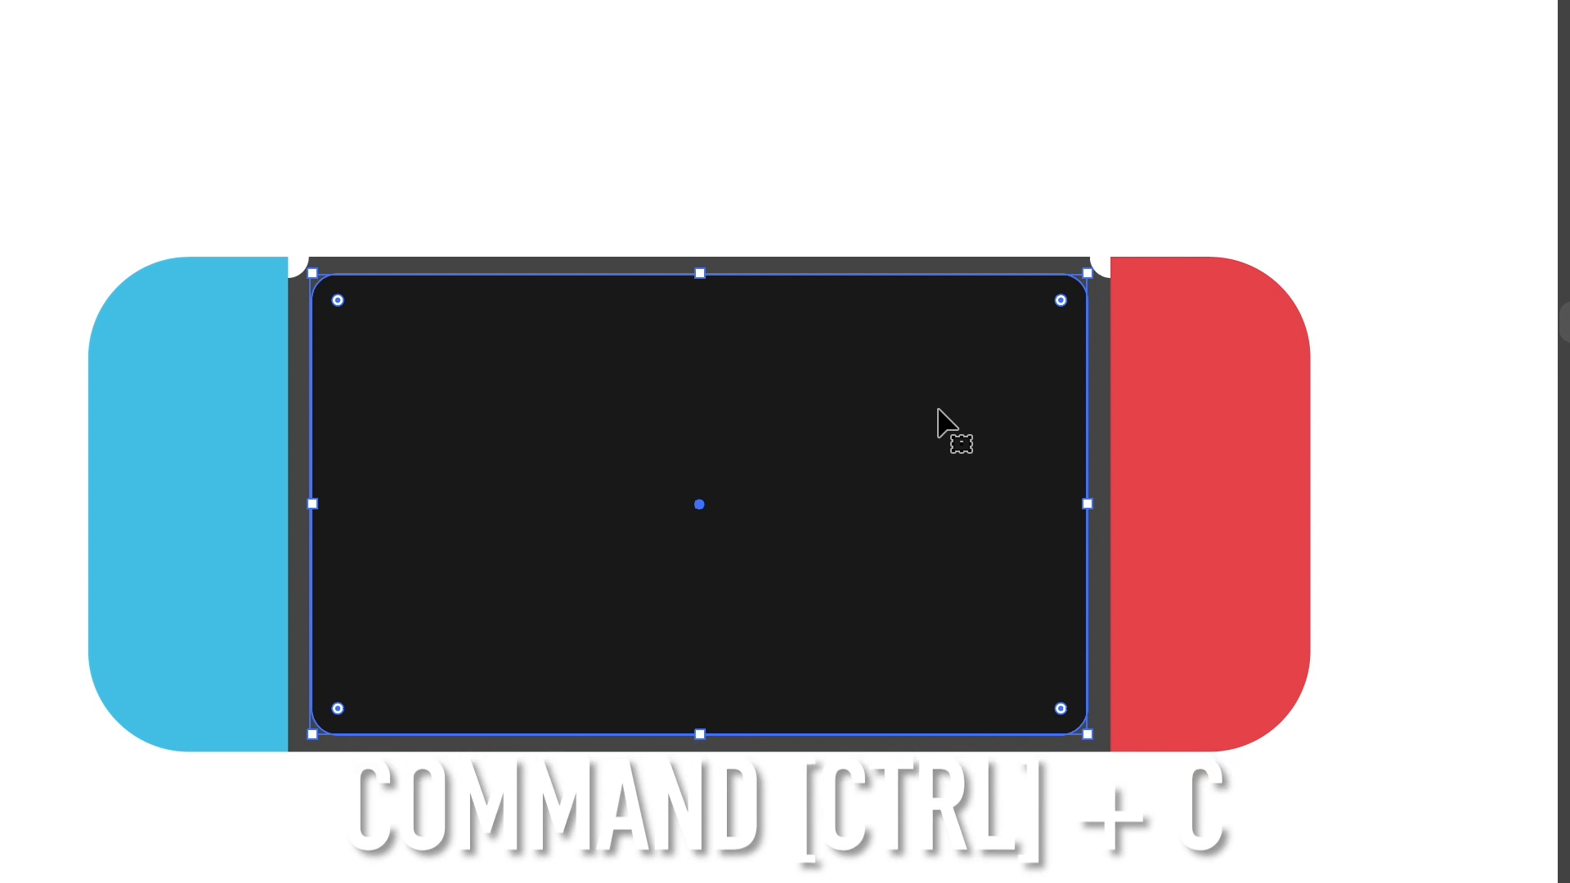
key("ctrl+f")
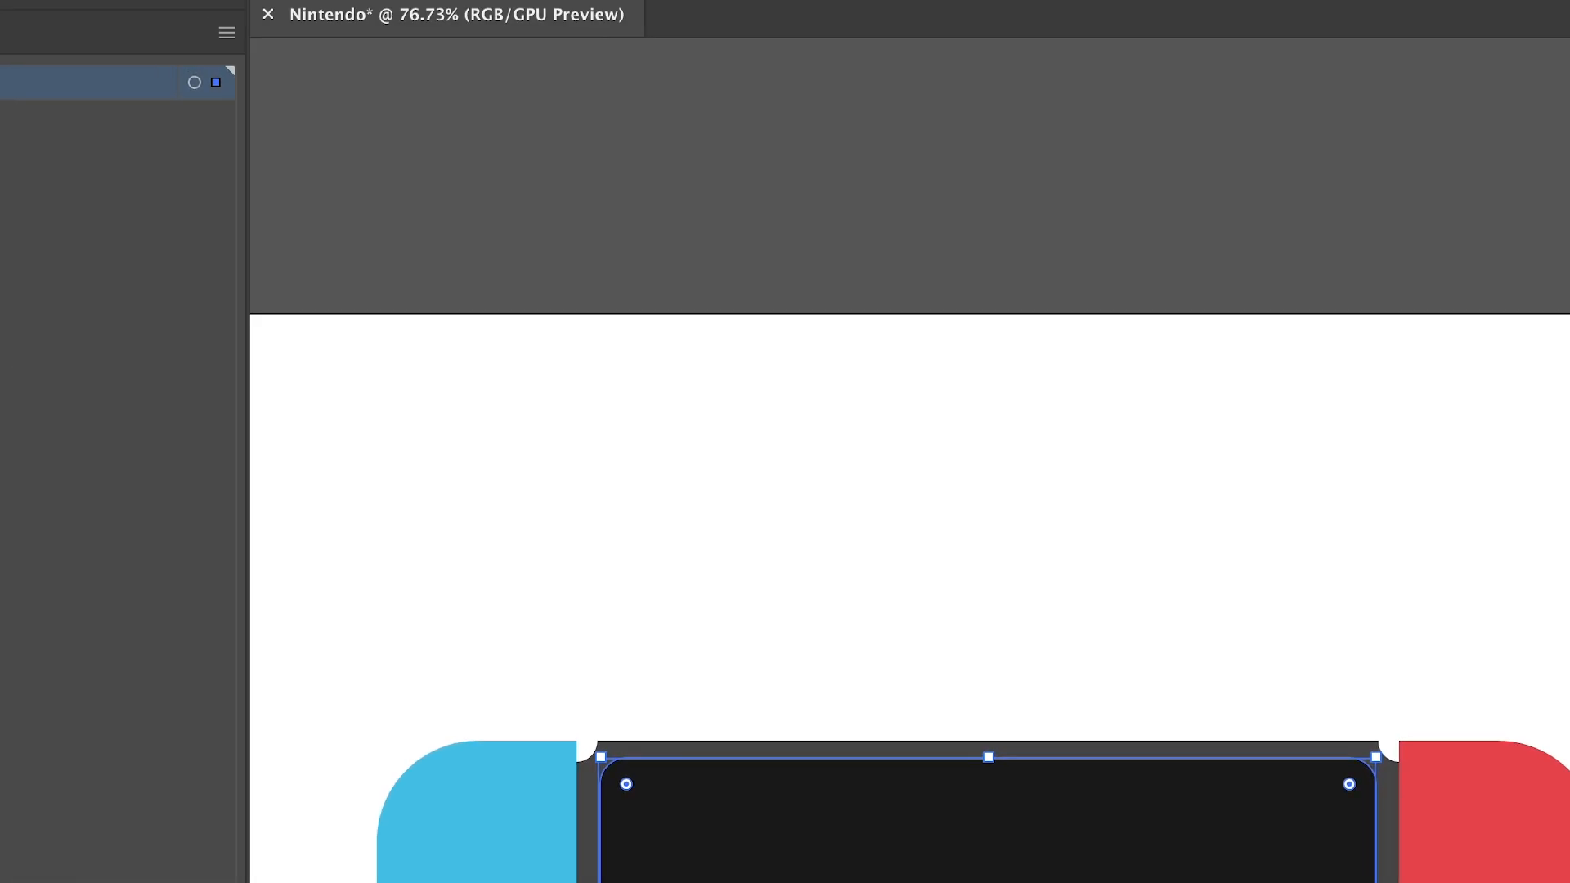
Apply the Offset Path effect to the front copy of the screen rectangle with a lowered offset value
left_click(171, 0)
mouse_move(404, 337)
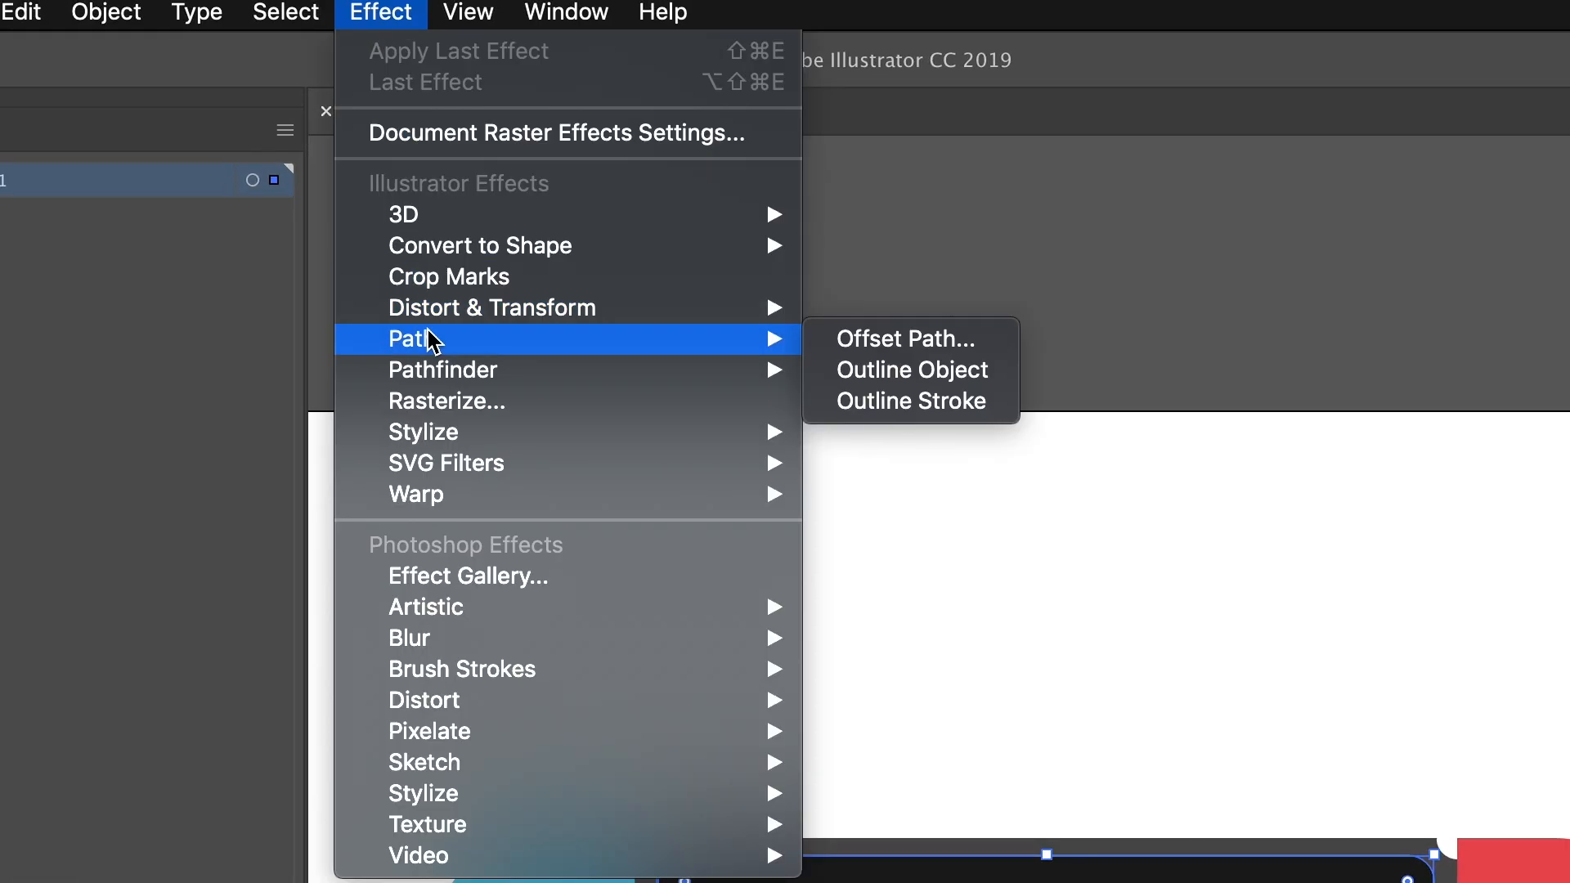
left_click(848, 345)
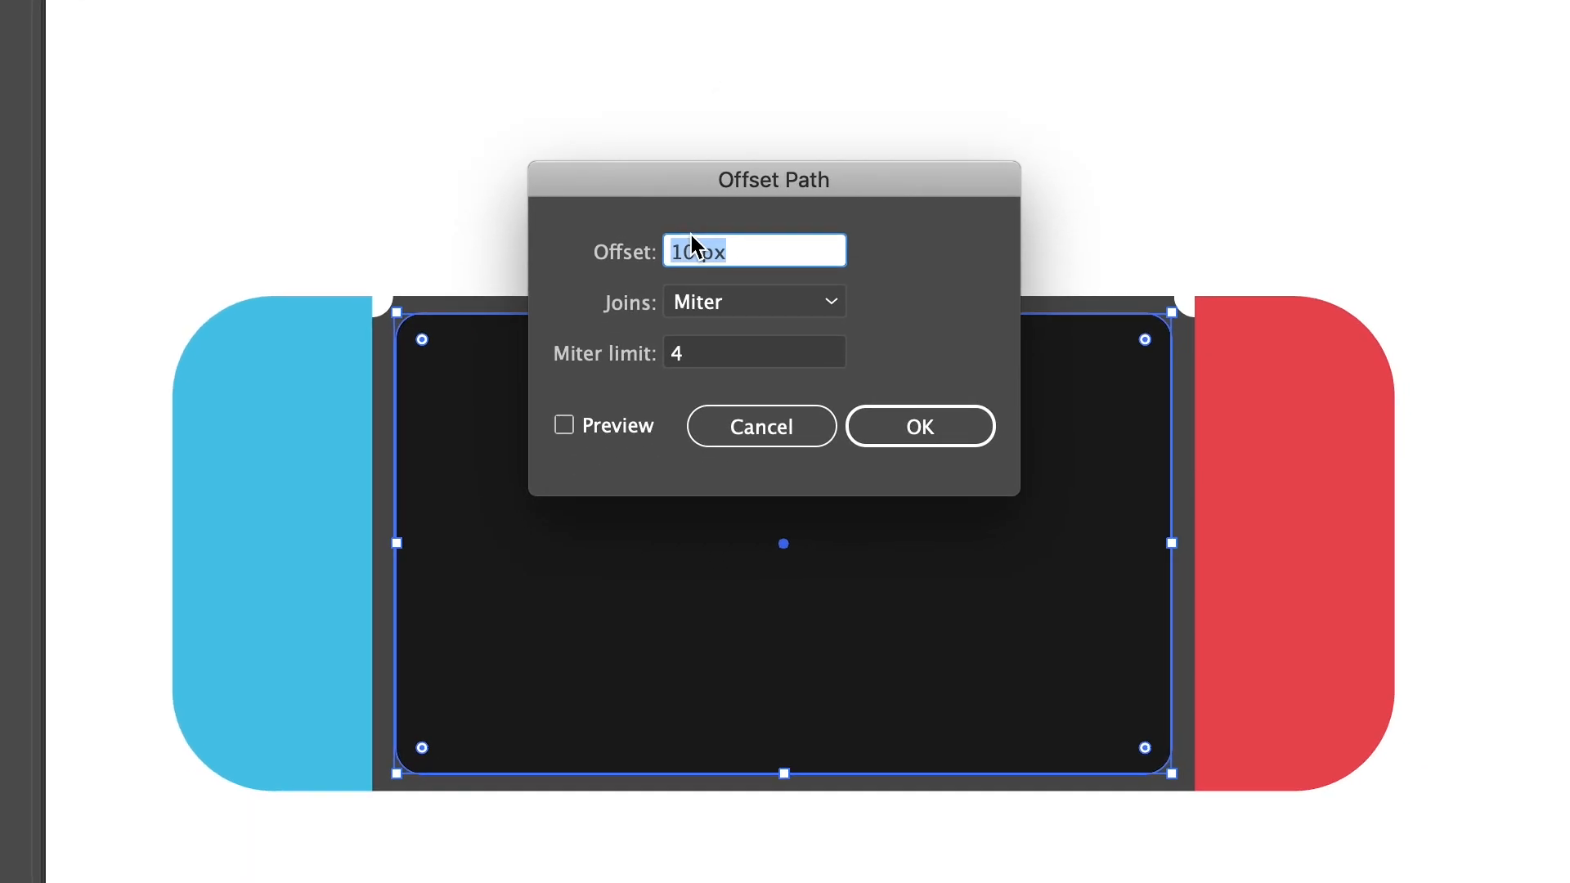
key("Down")
key("Down")
key("Down")
key("Down")
left_click(886, 443)
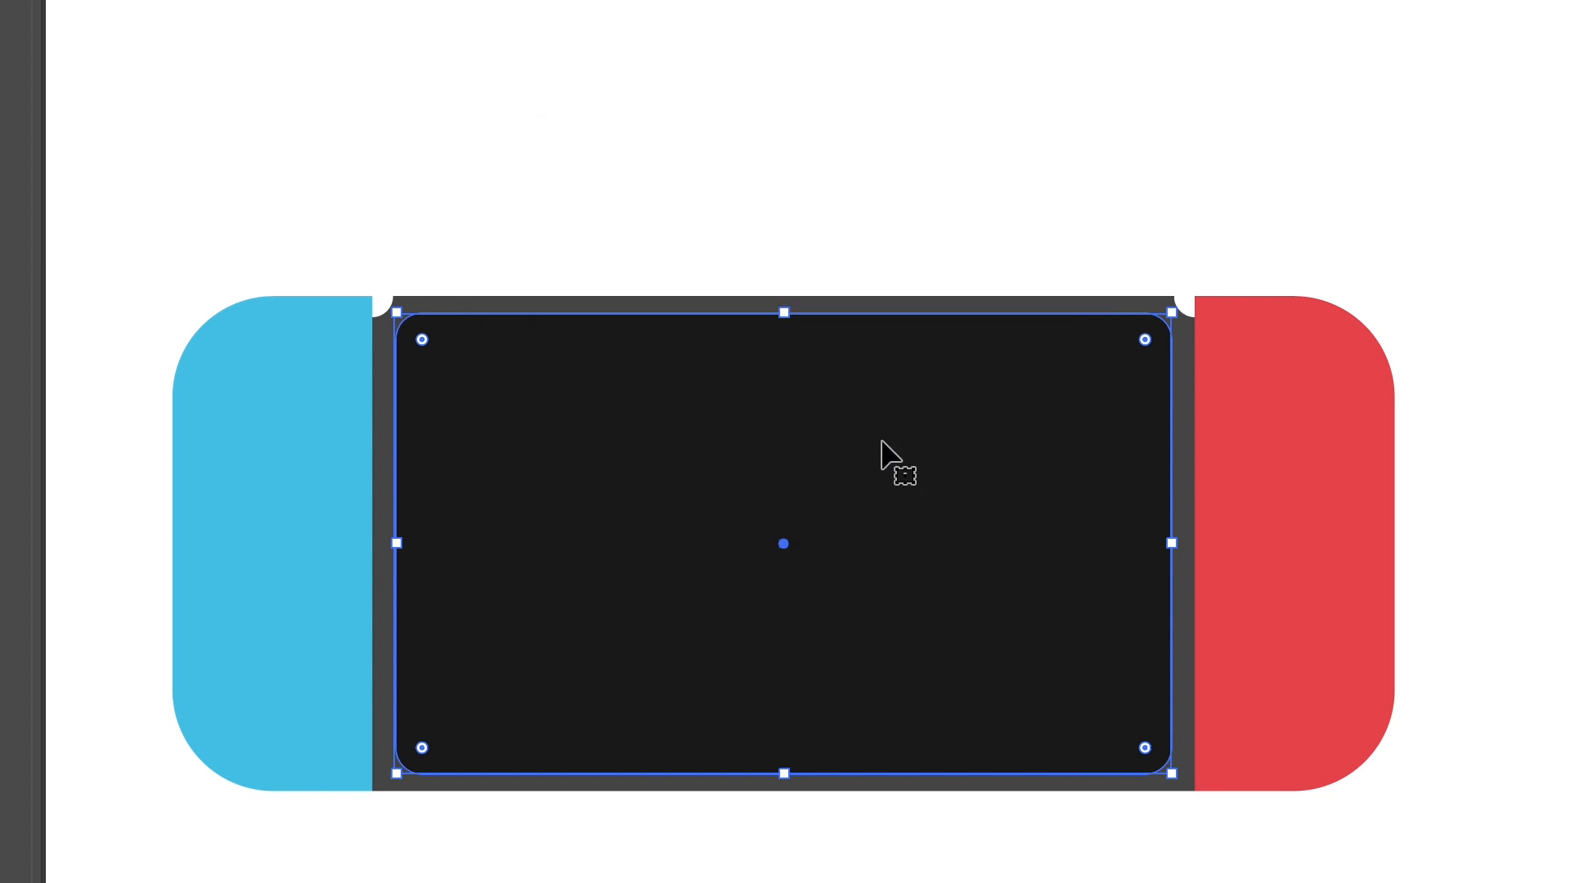
key("a")
key("v")
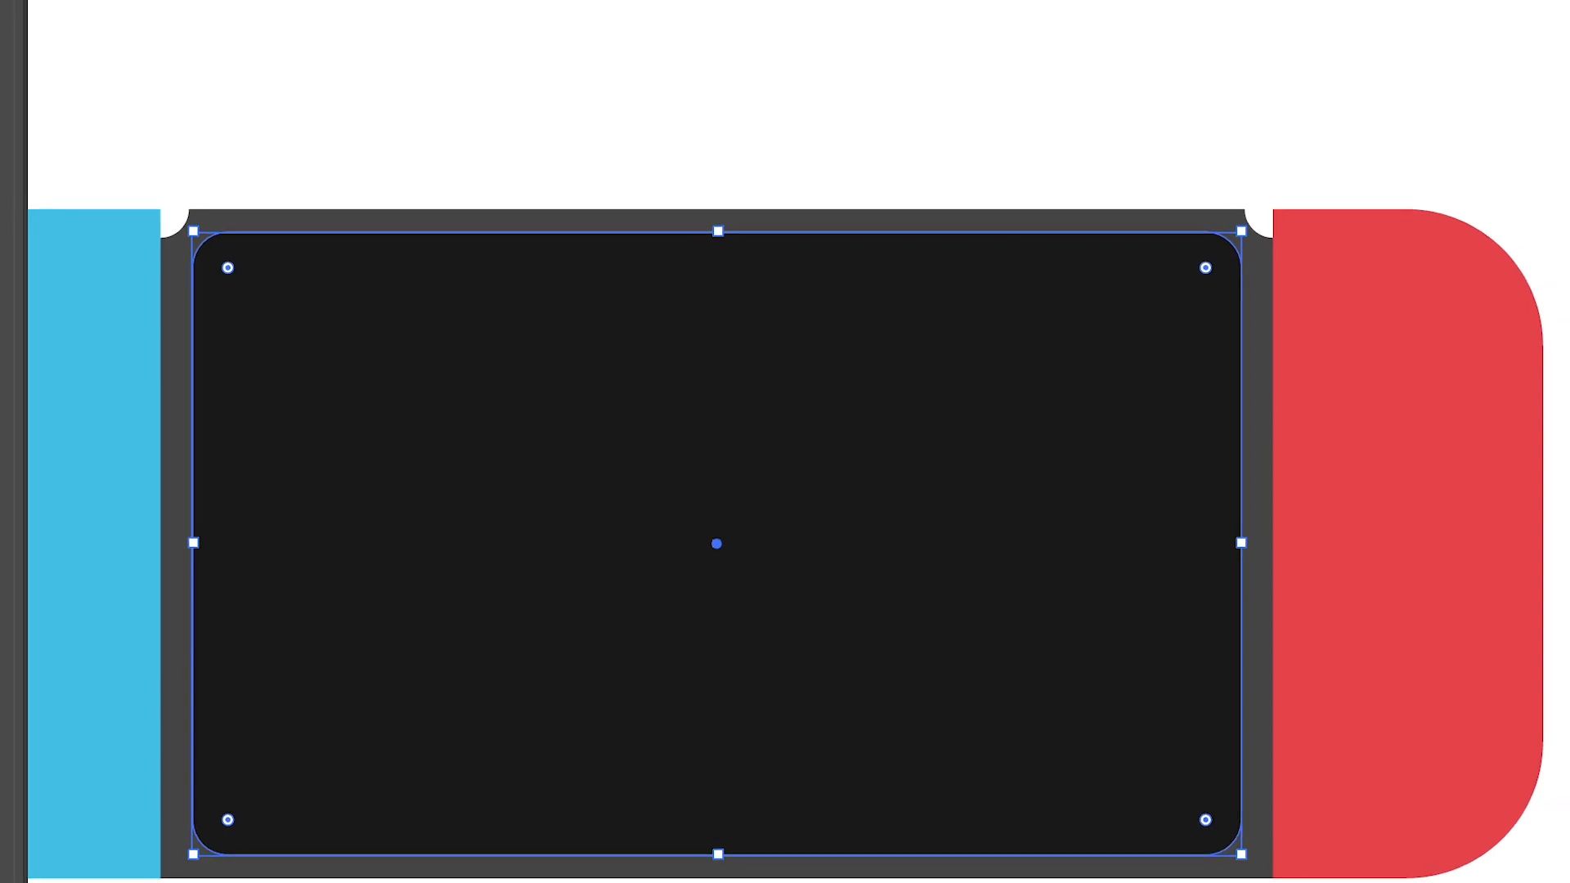
Fill the front offset copy of the screen rectangle with the dark gray third swatch of the grays group
left_click(1461, 11)
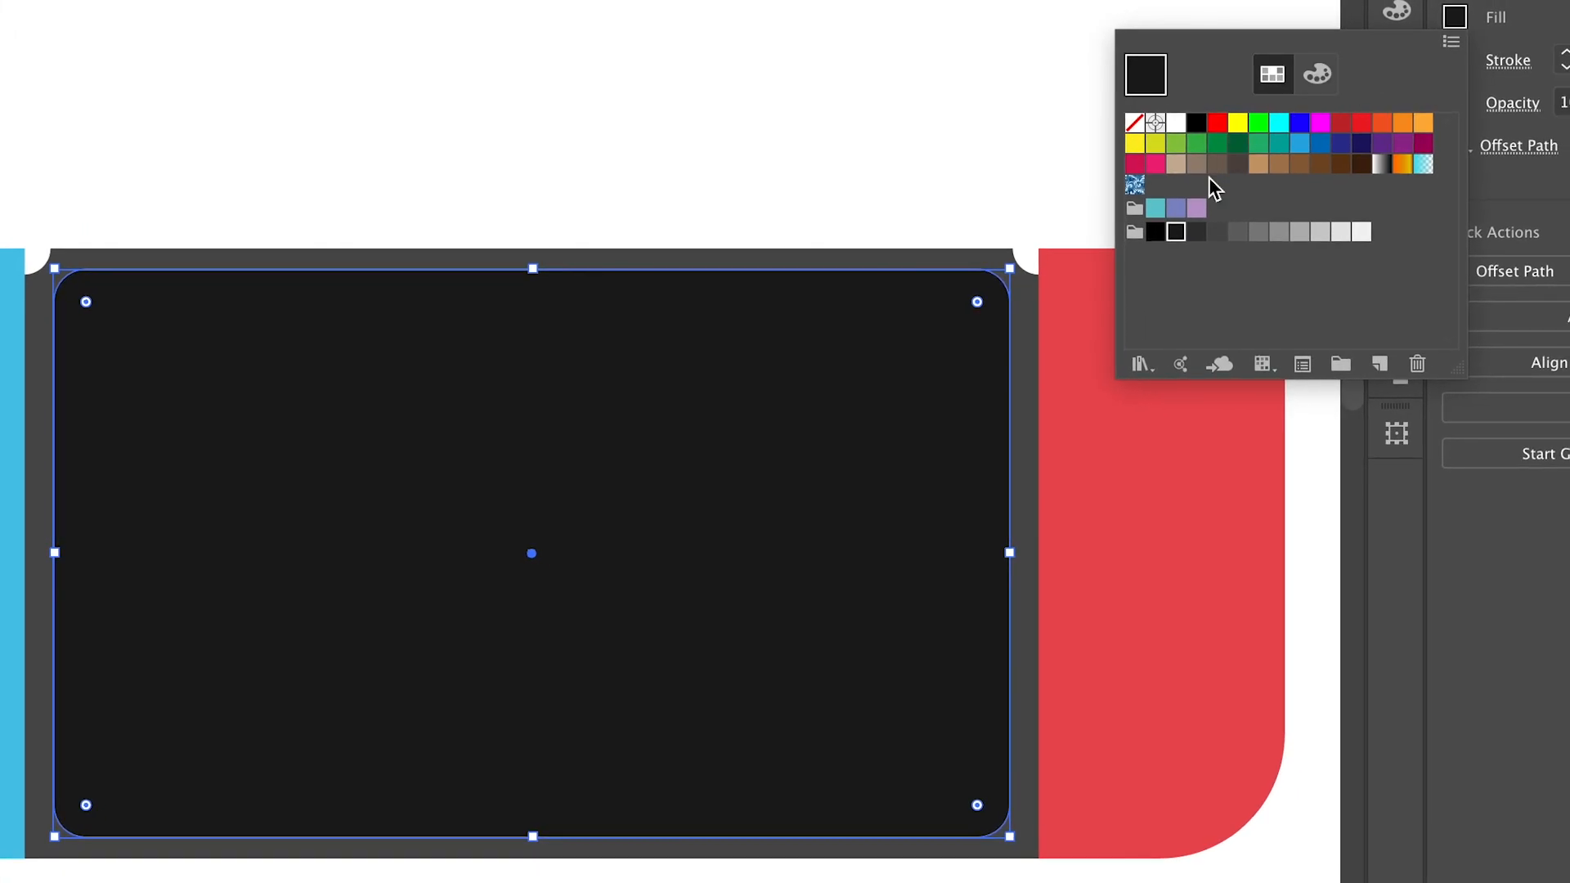
left_click(1196, 233)
left_click(999, 159)
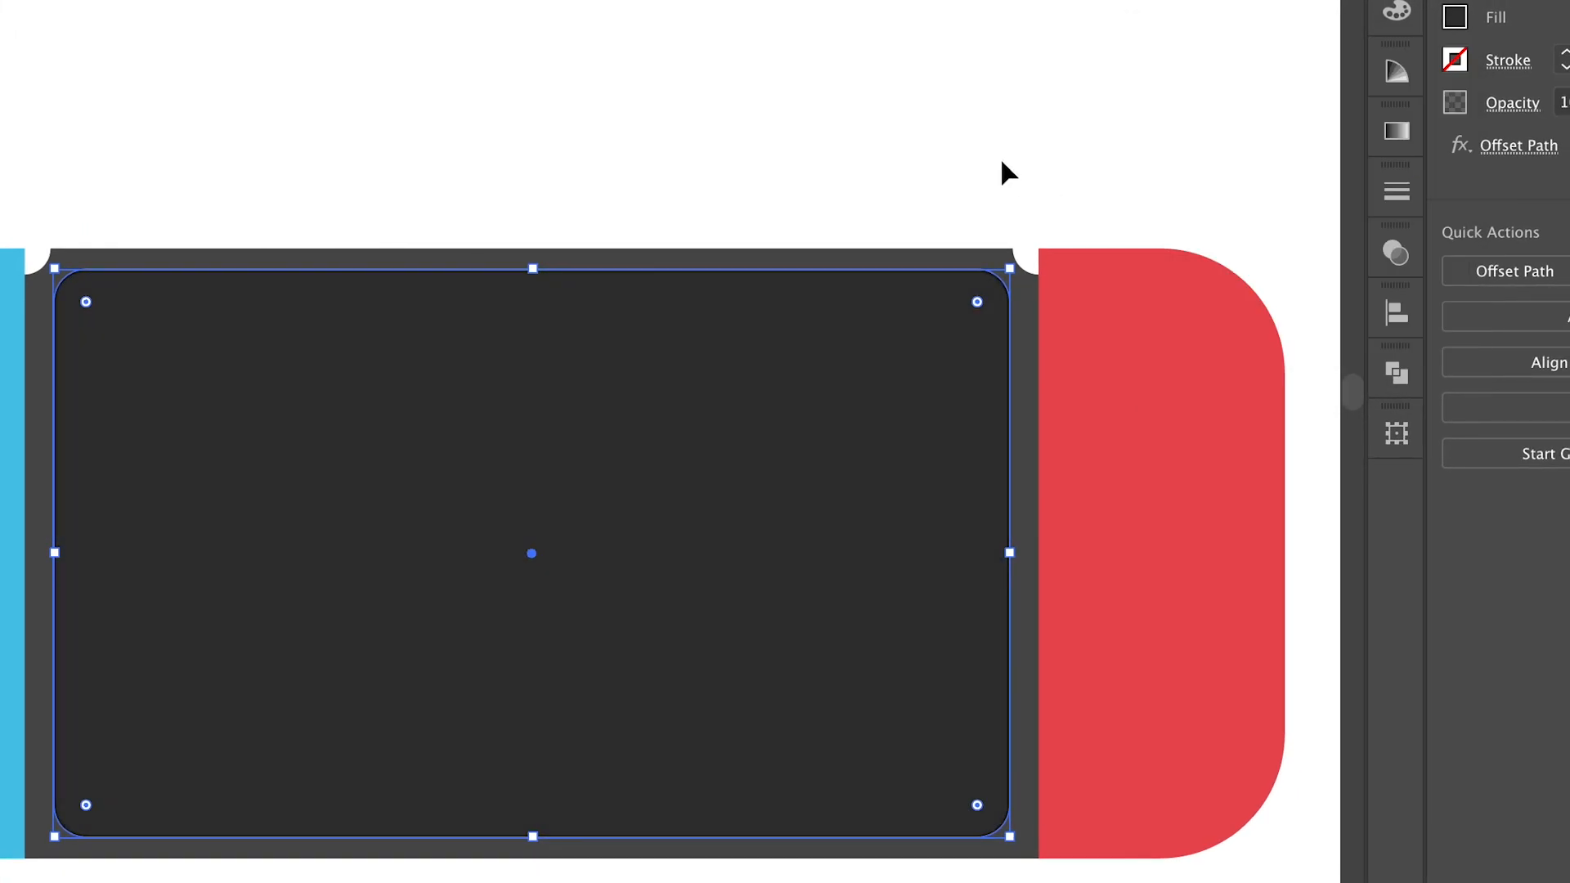
left_click(994, 167)
Draw a small pill-shaped rounded rectangle over the lower-left part of the dark gray screen frame
scroll(1028, 206, "up", 3)
scroll(1030, 211, "up", 3)
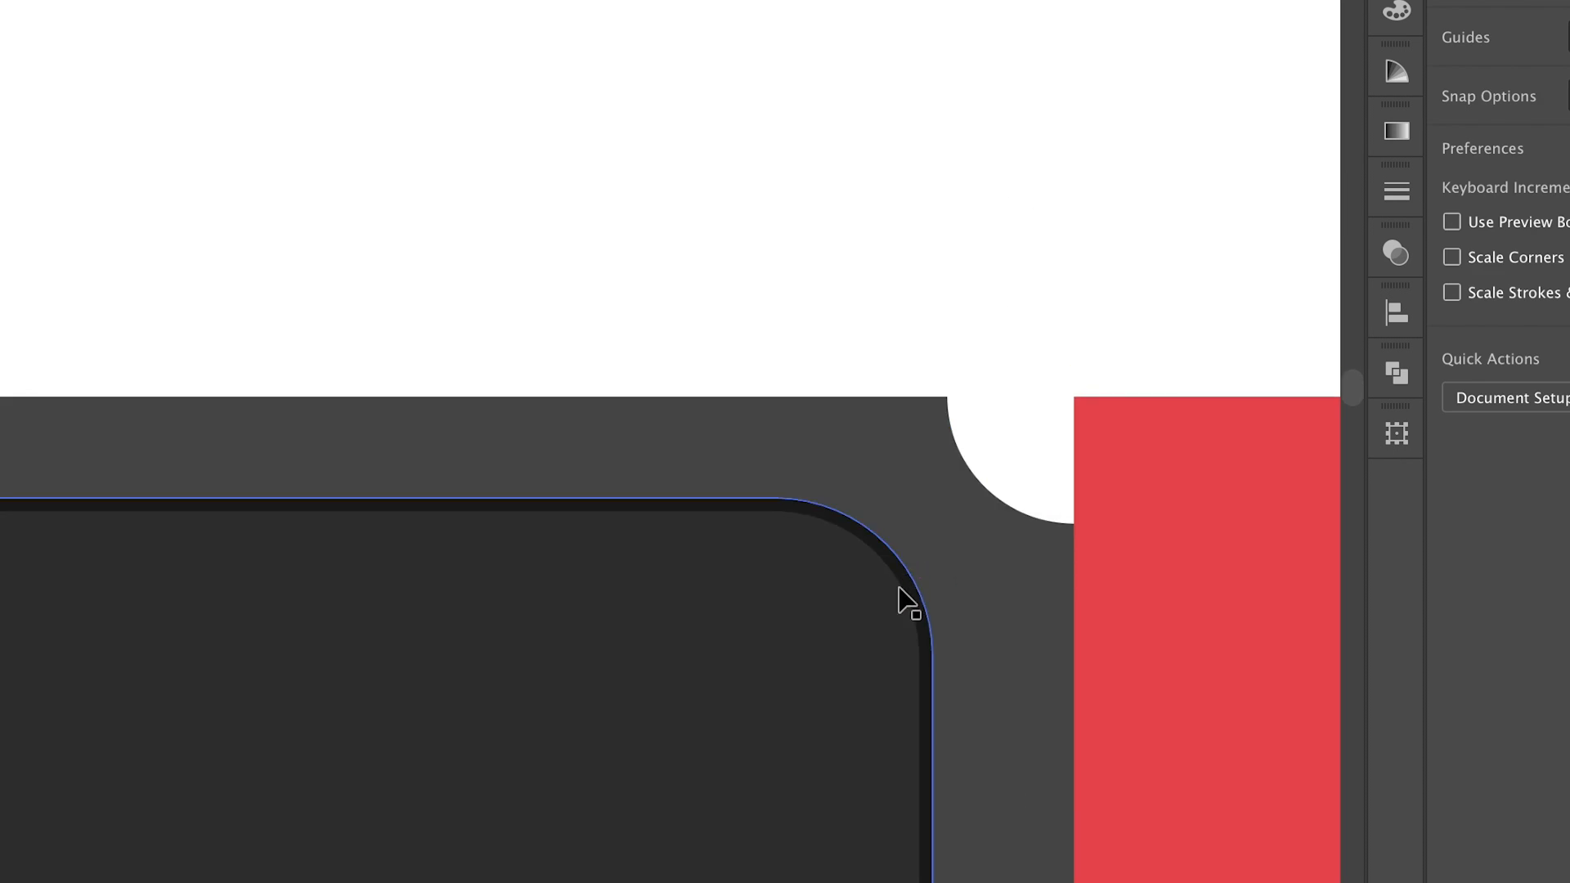
scroll(905, 577, "down", 2)
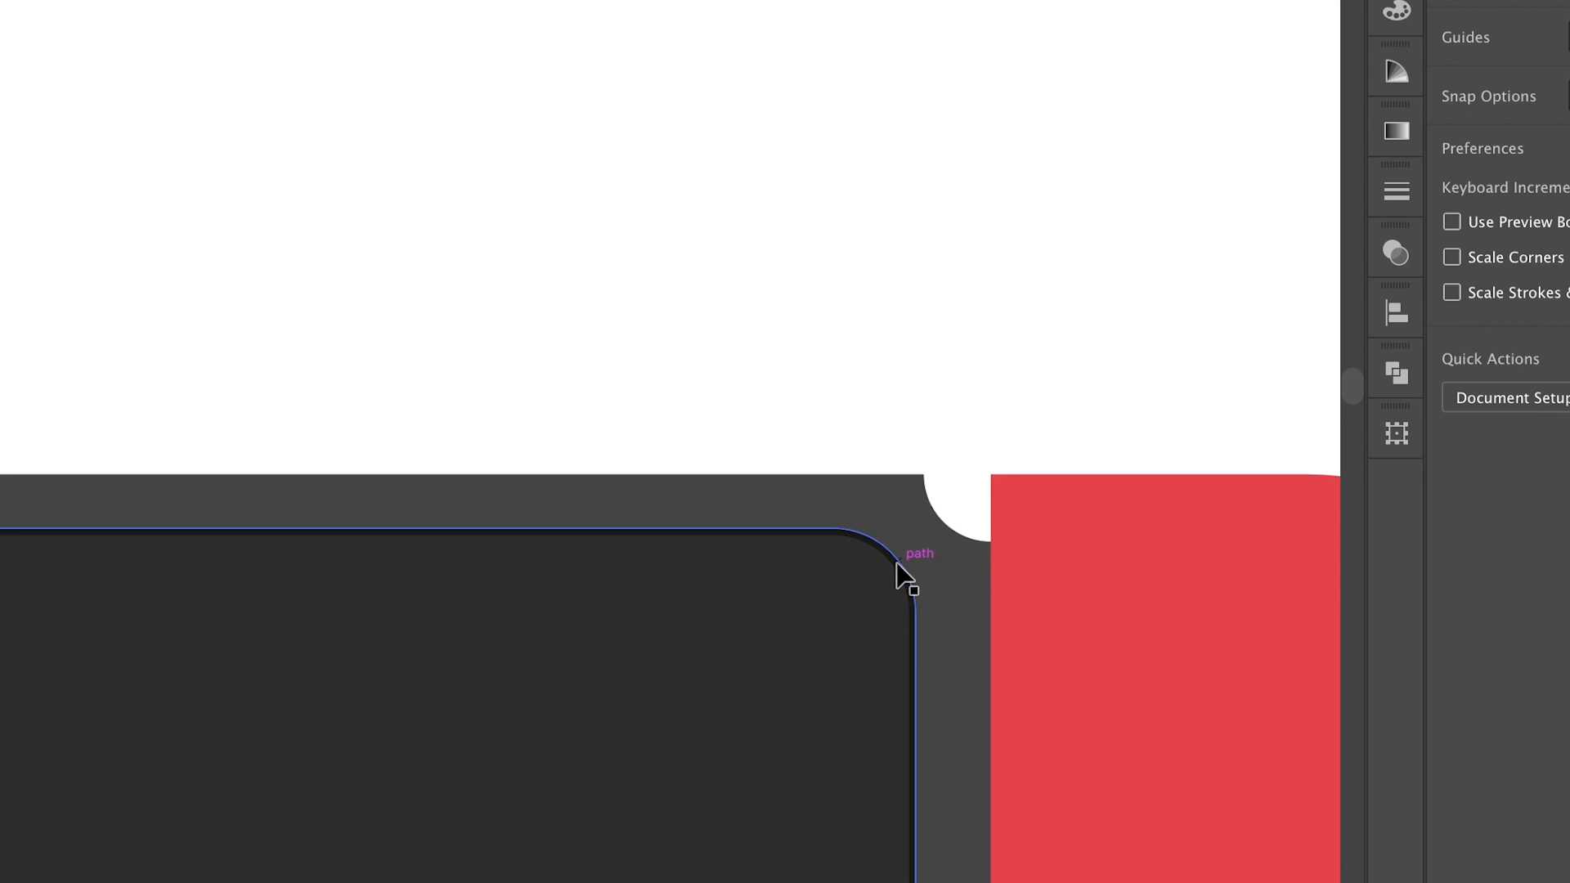
scroll(905, 577, "down", 4)
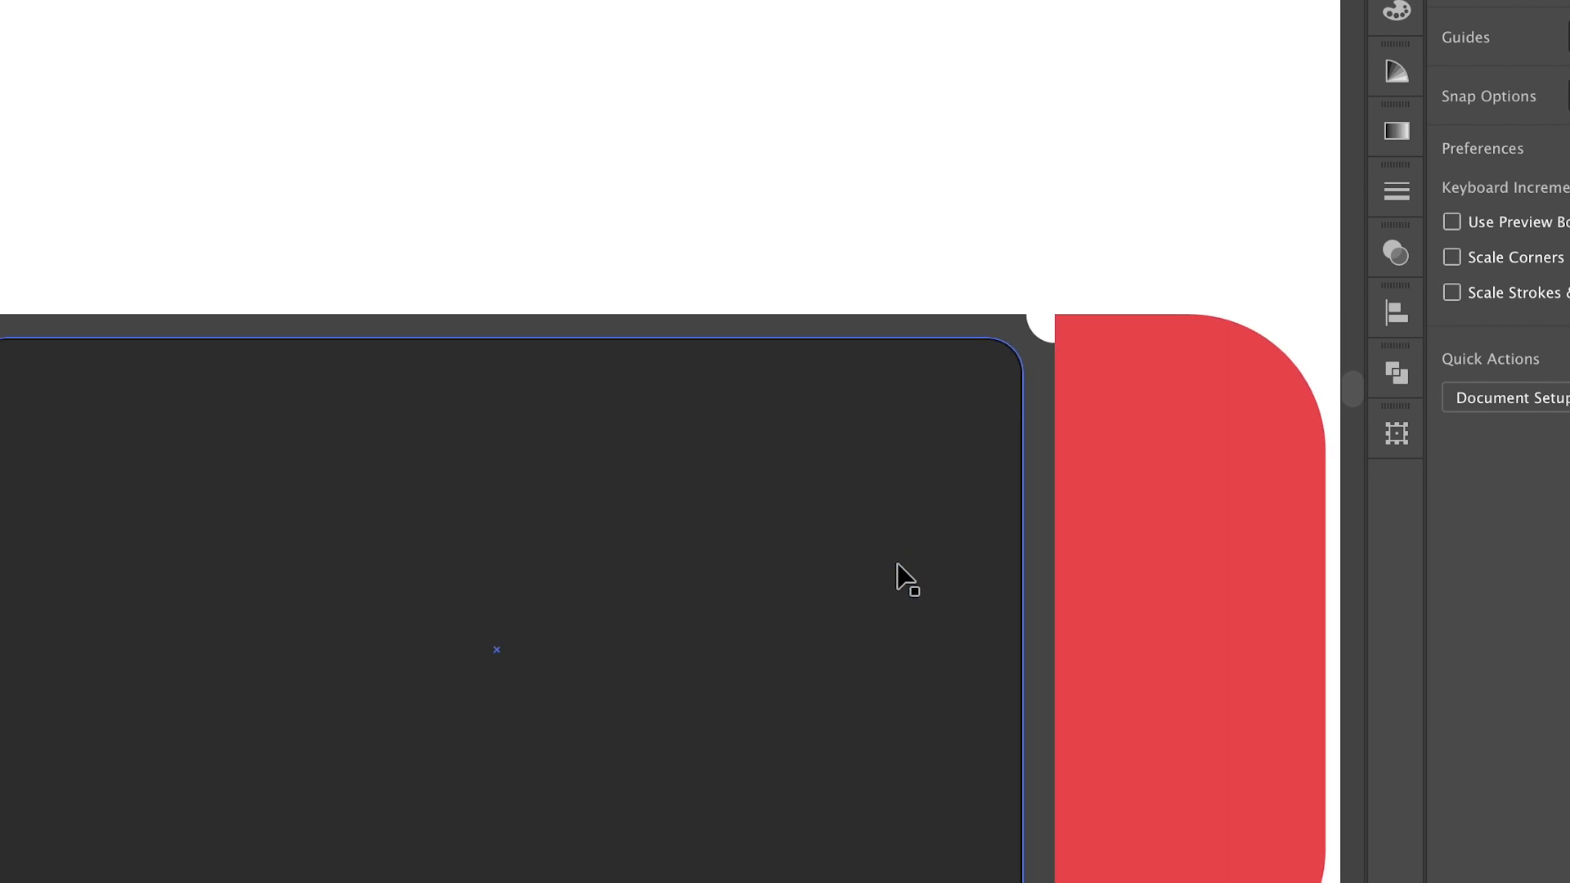
scroll(897, 567, "right", 3)
key("super+shift+a")
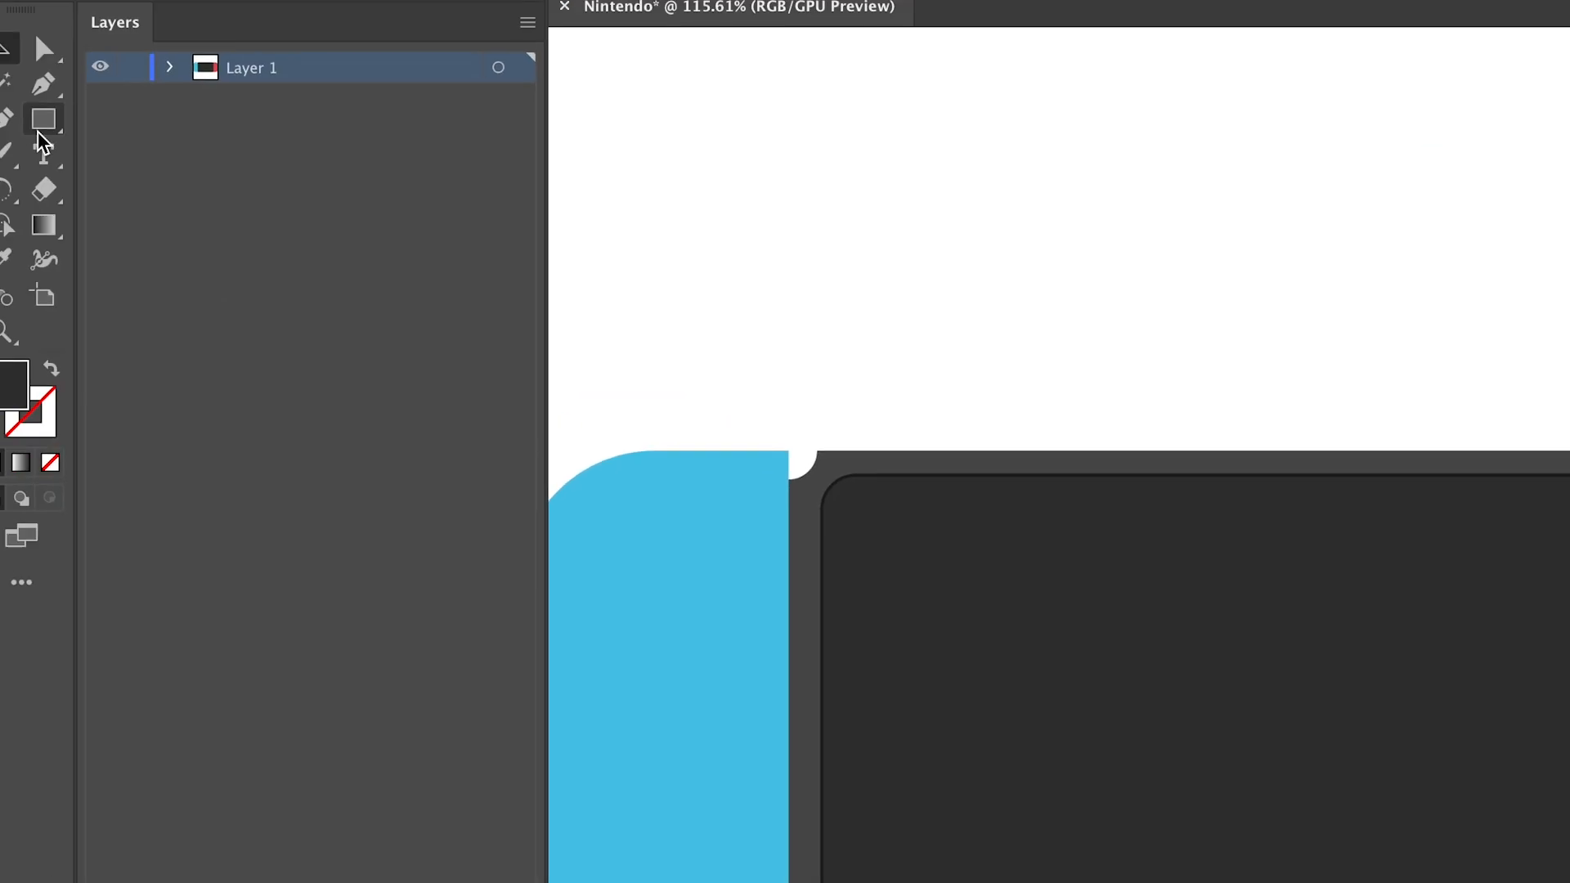
left_click_drag(38, 132, 368, 325)
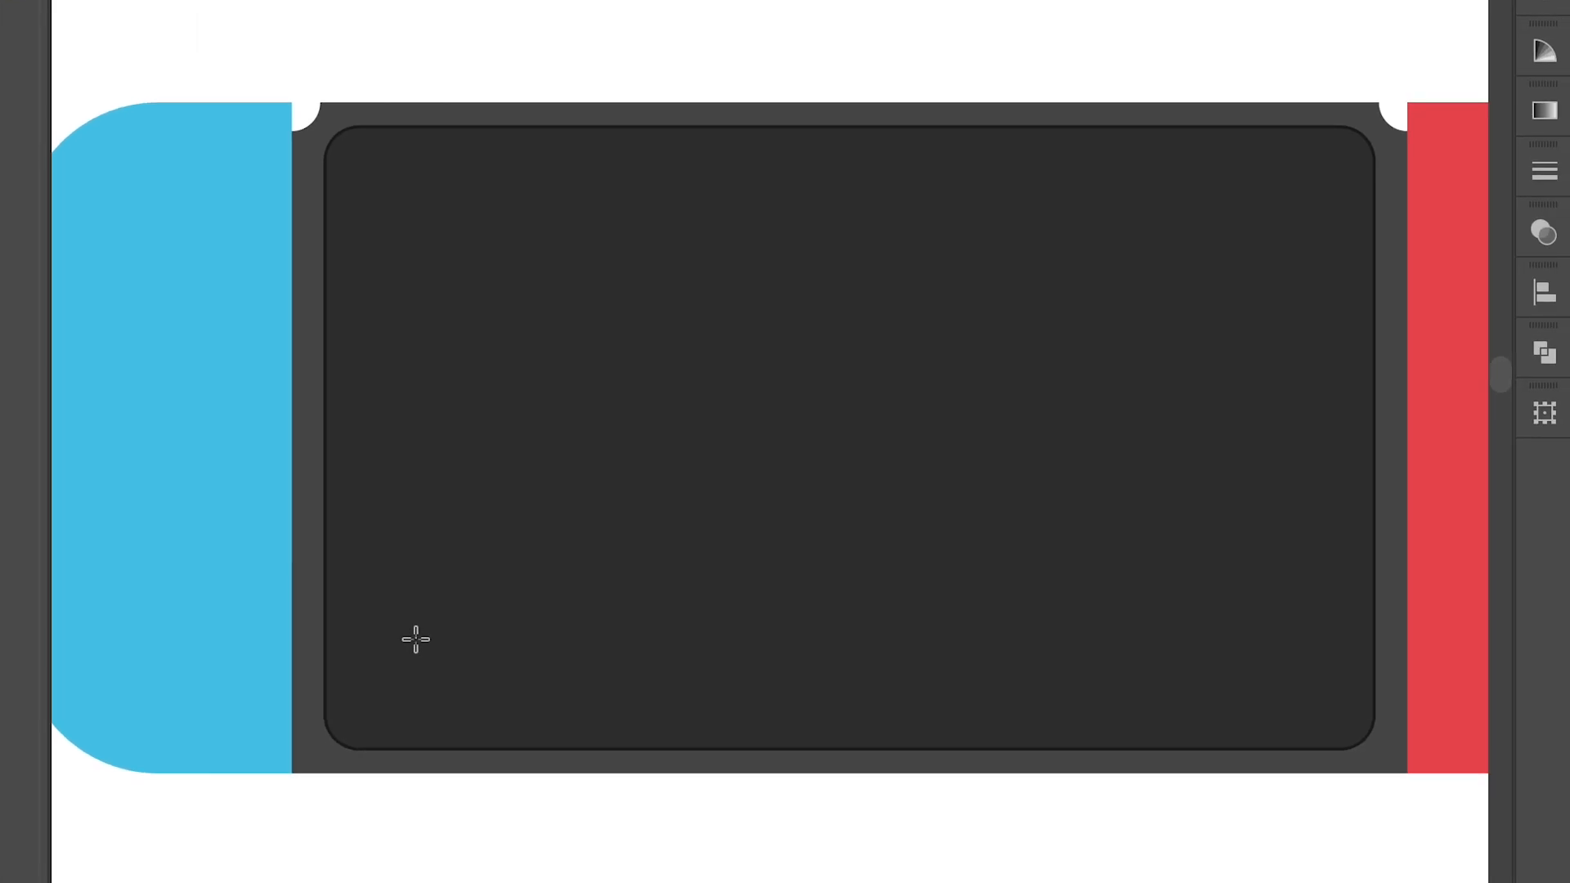
left_click_drag(525, 715, 599, 730)
left_click_drag(487, 654, 483, 661)
scroll(424, 681, "up", 3)
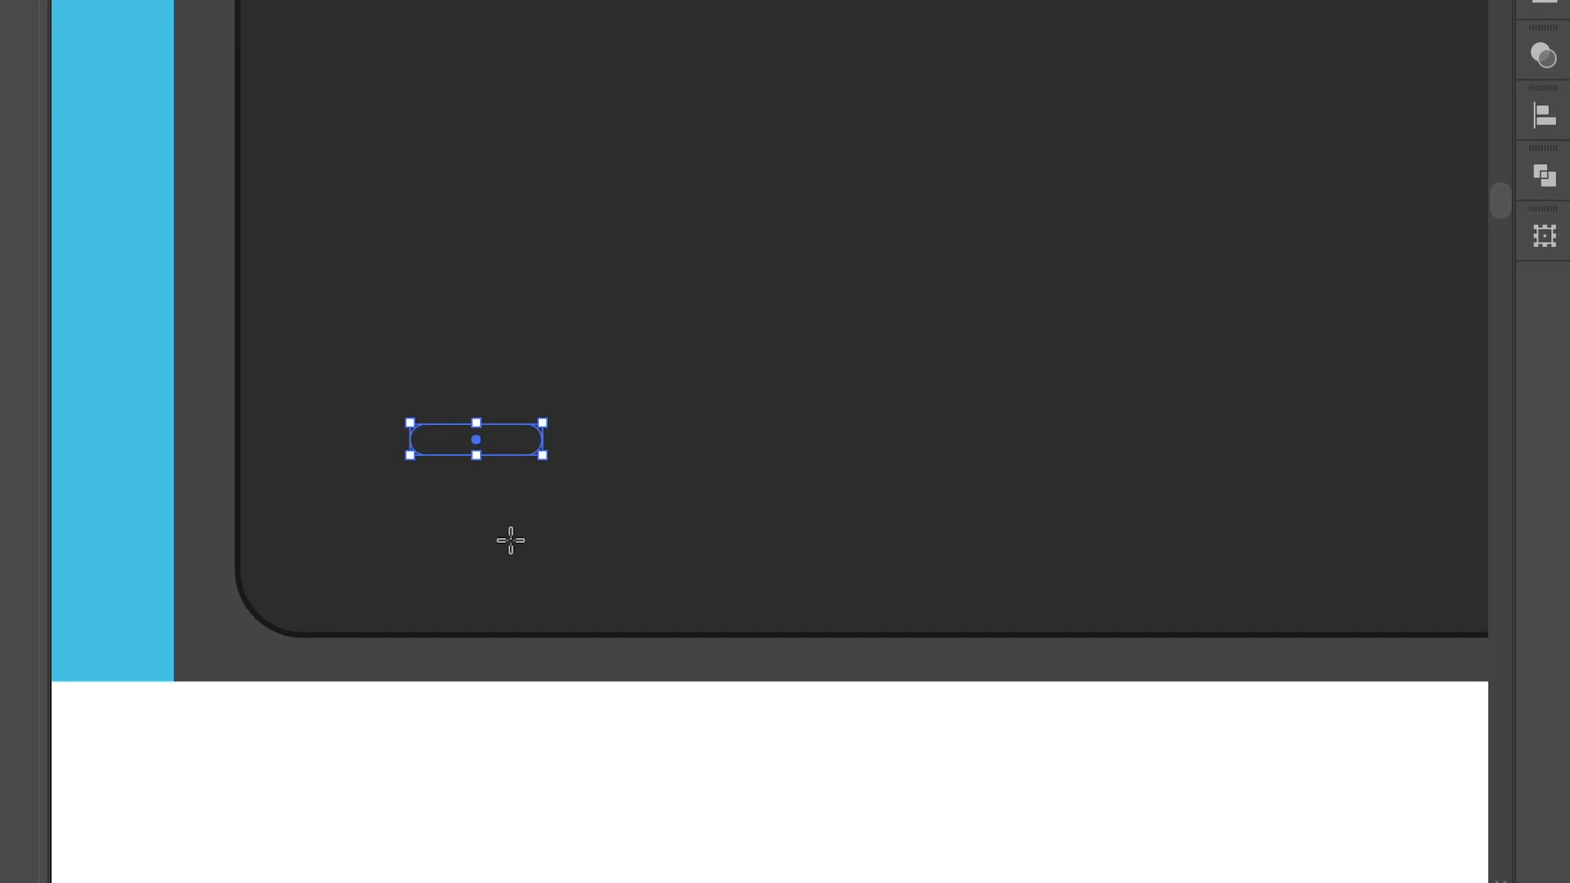
Move the pill onto the frame's bottom edge near the blue side and duplicate it at the same height near the red side
key("v")
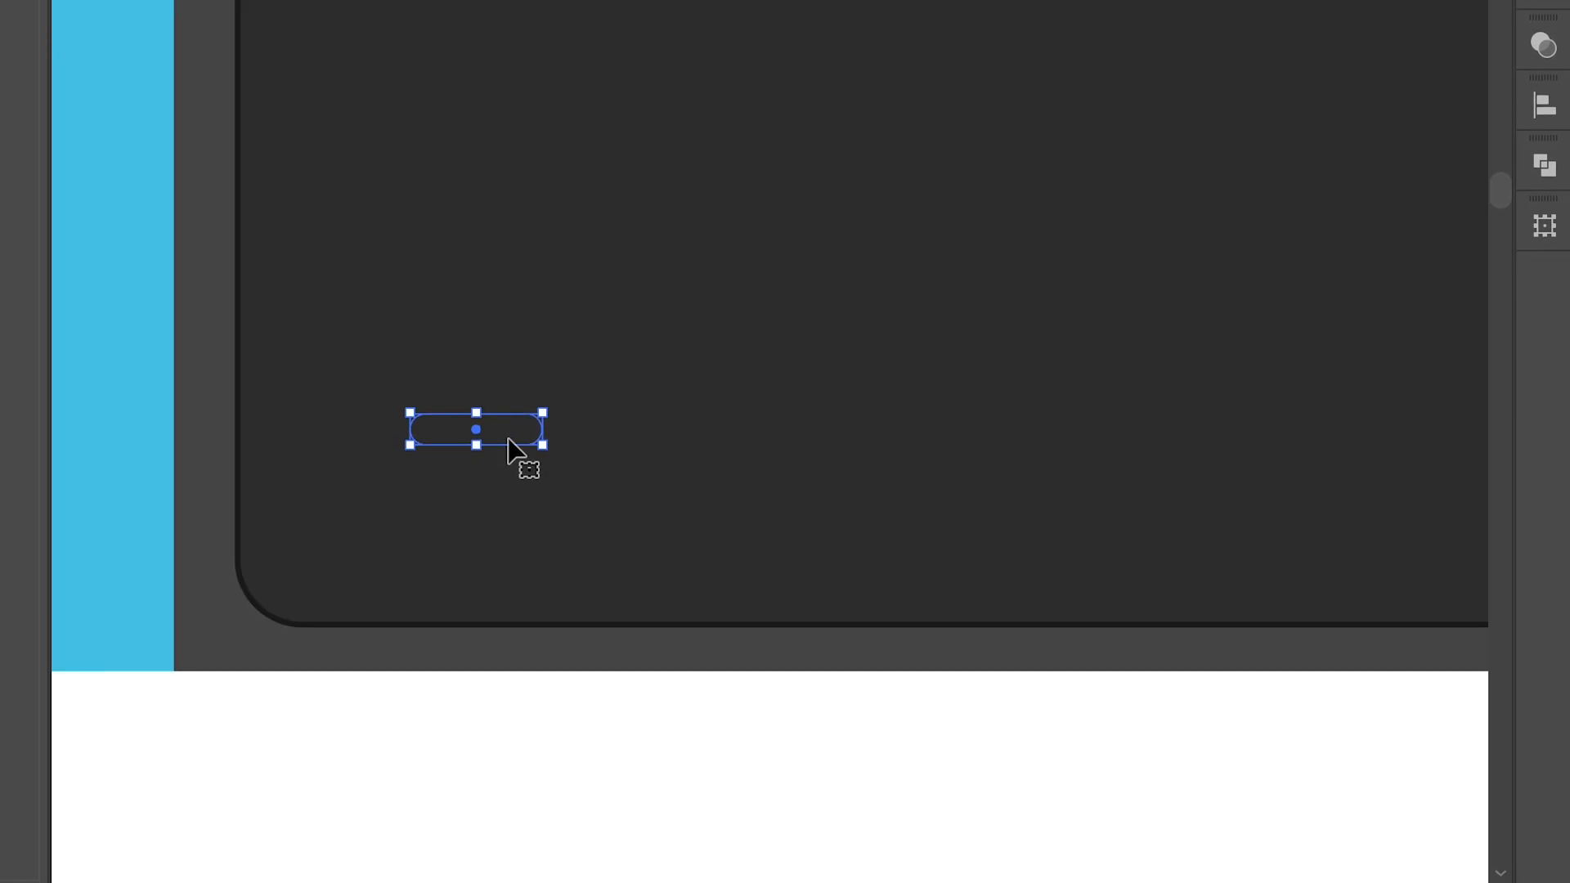
left_click_drag(508, 440, 487, 630)
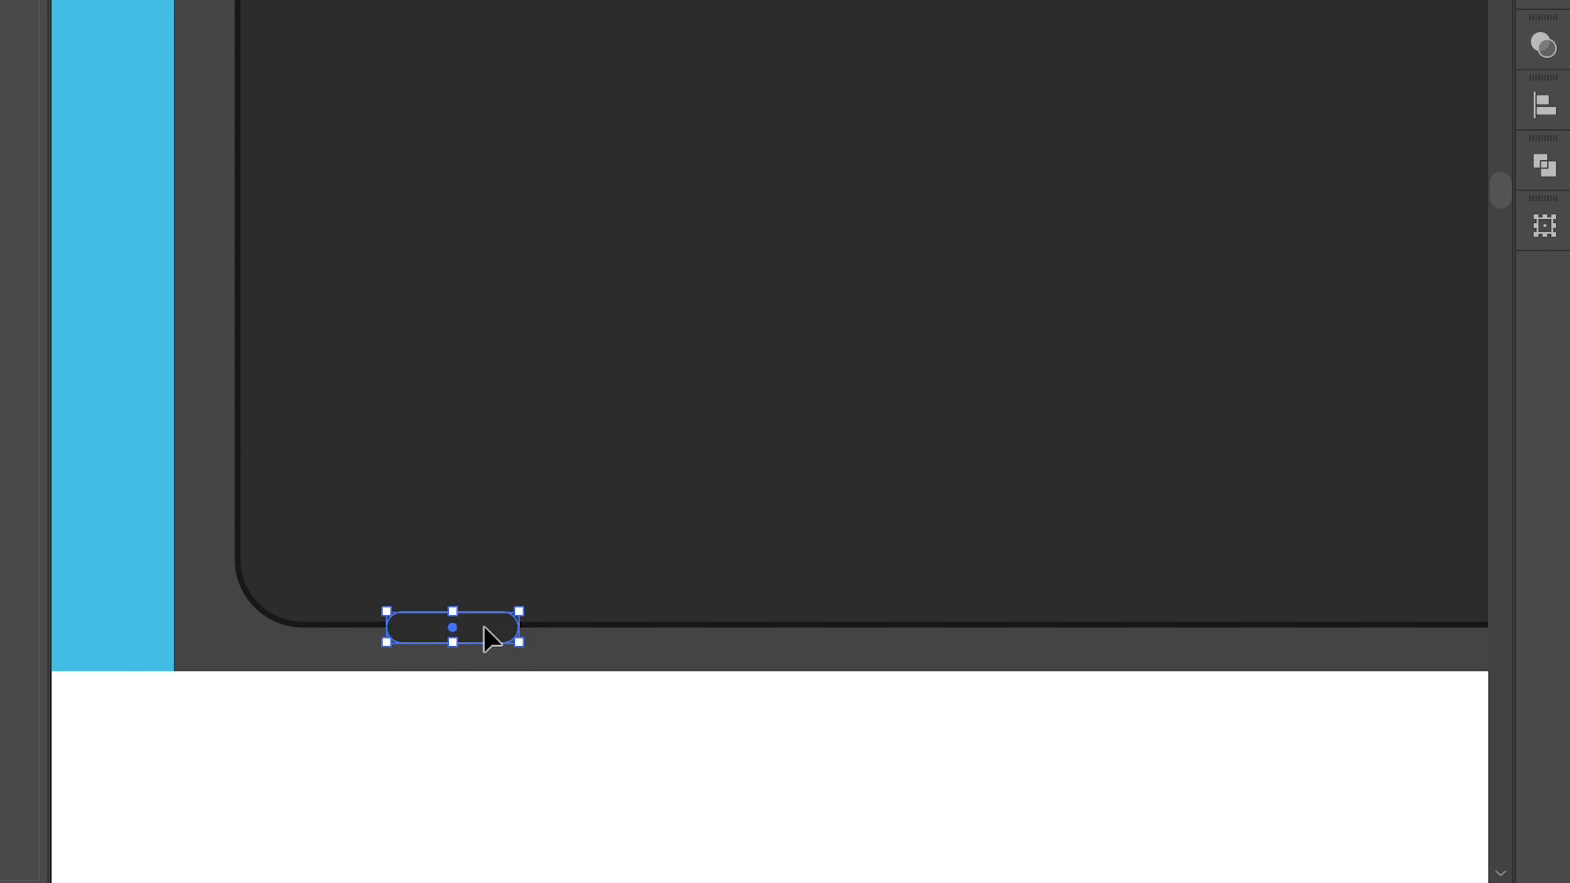
scroll(487, 630, "down", 2)
left_click_drag(492, 634, 1289, 628)
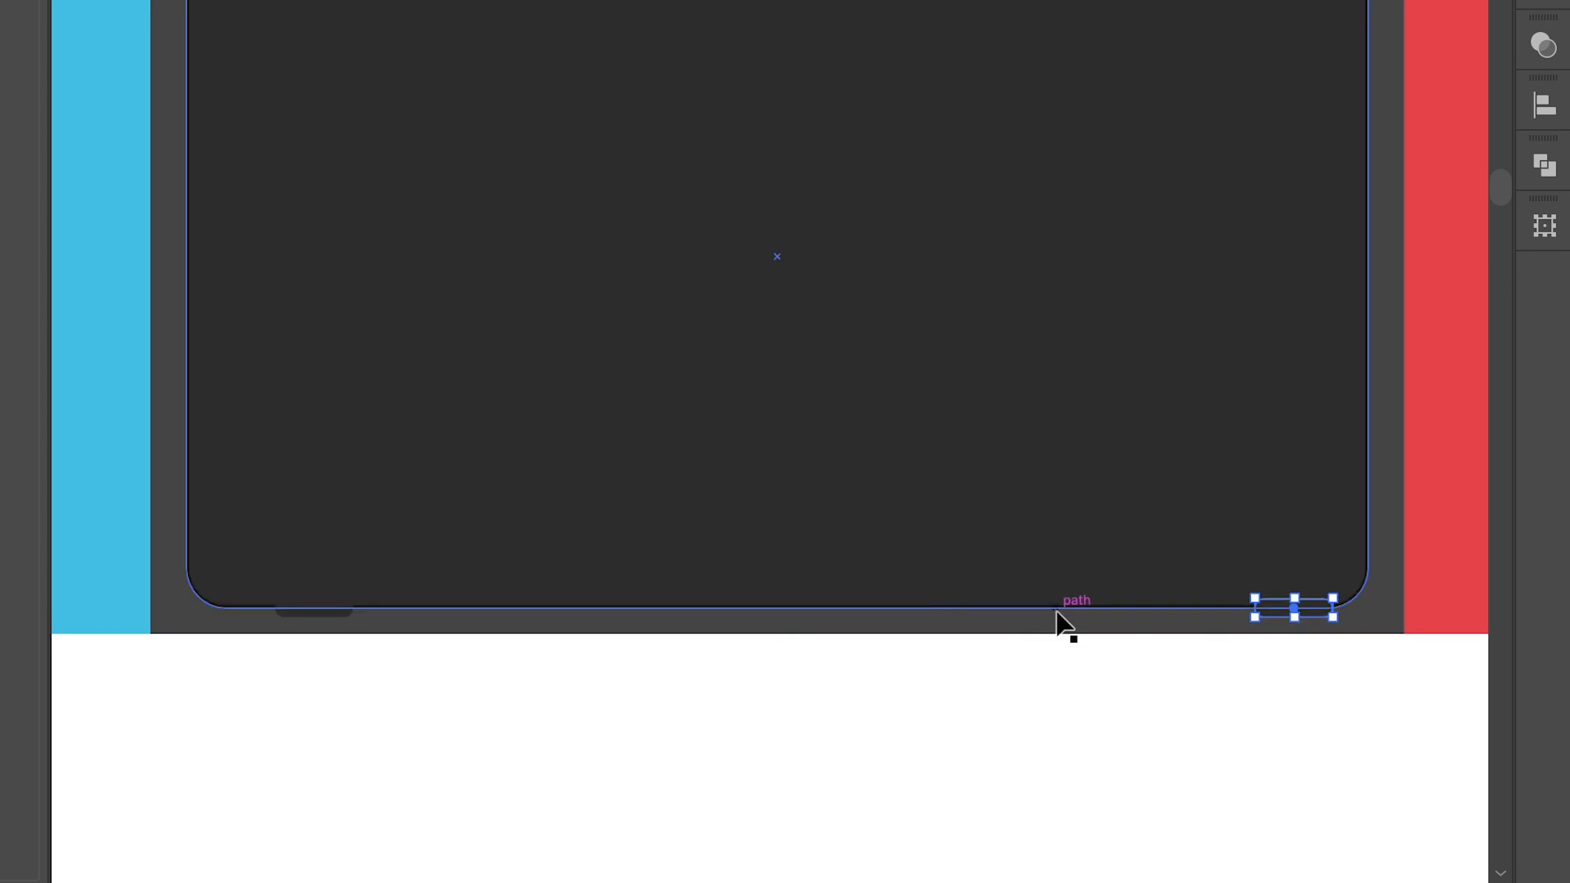
Select both pills and shift them vertically together so they are centered on the bottom edge of the screen frame
scroll(1056, 613, "up", 2)
scroll(1056, 623, "down", 2)
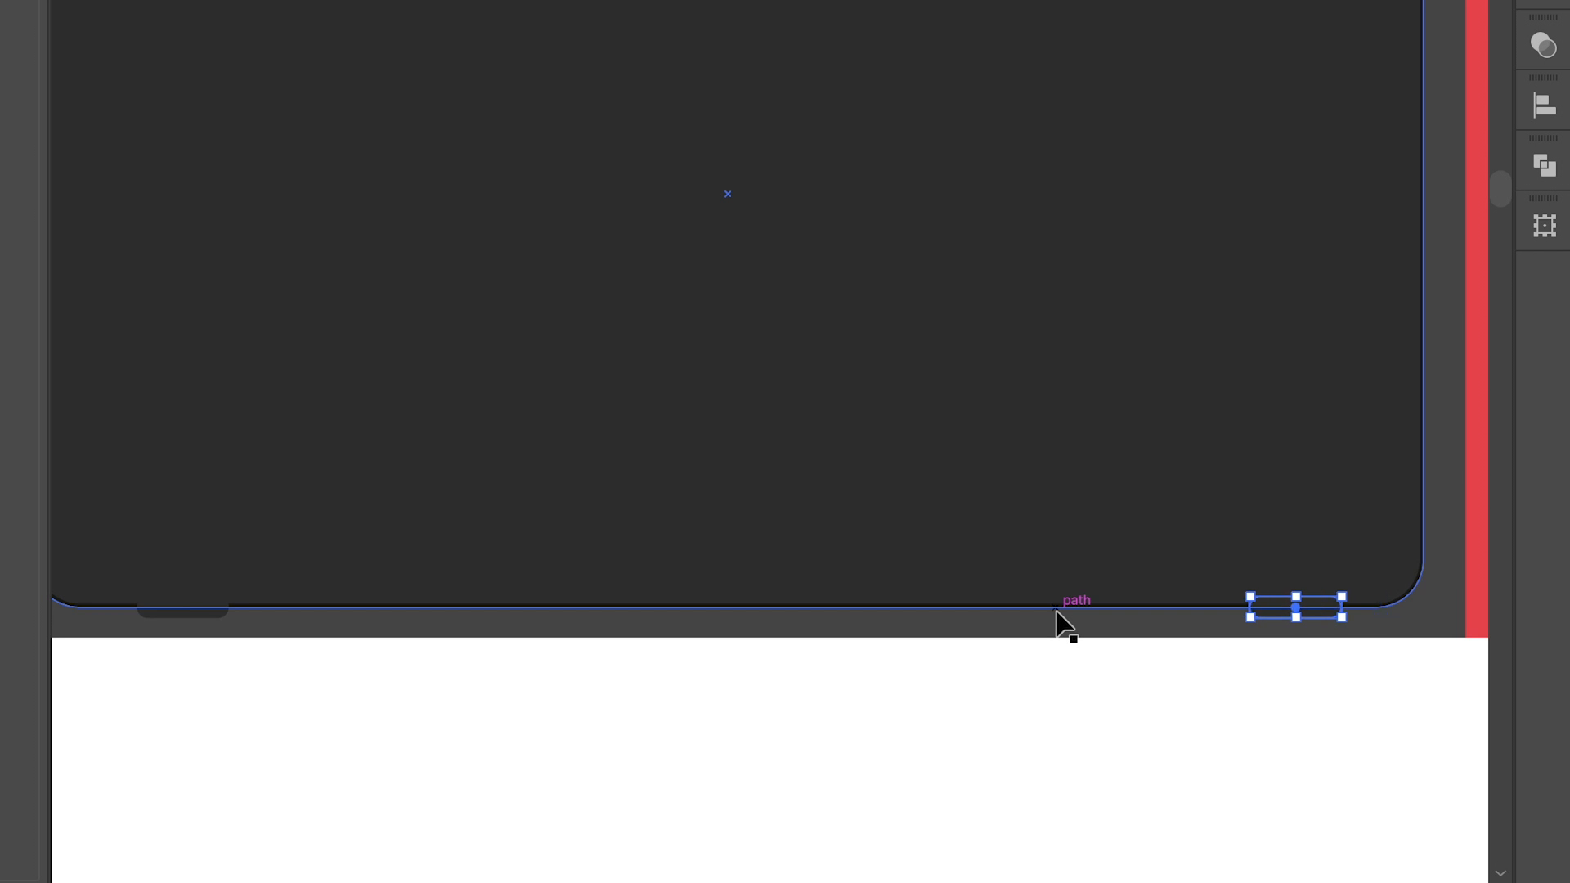
left_click(504, 620, "shift")
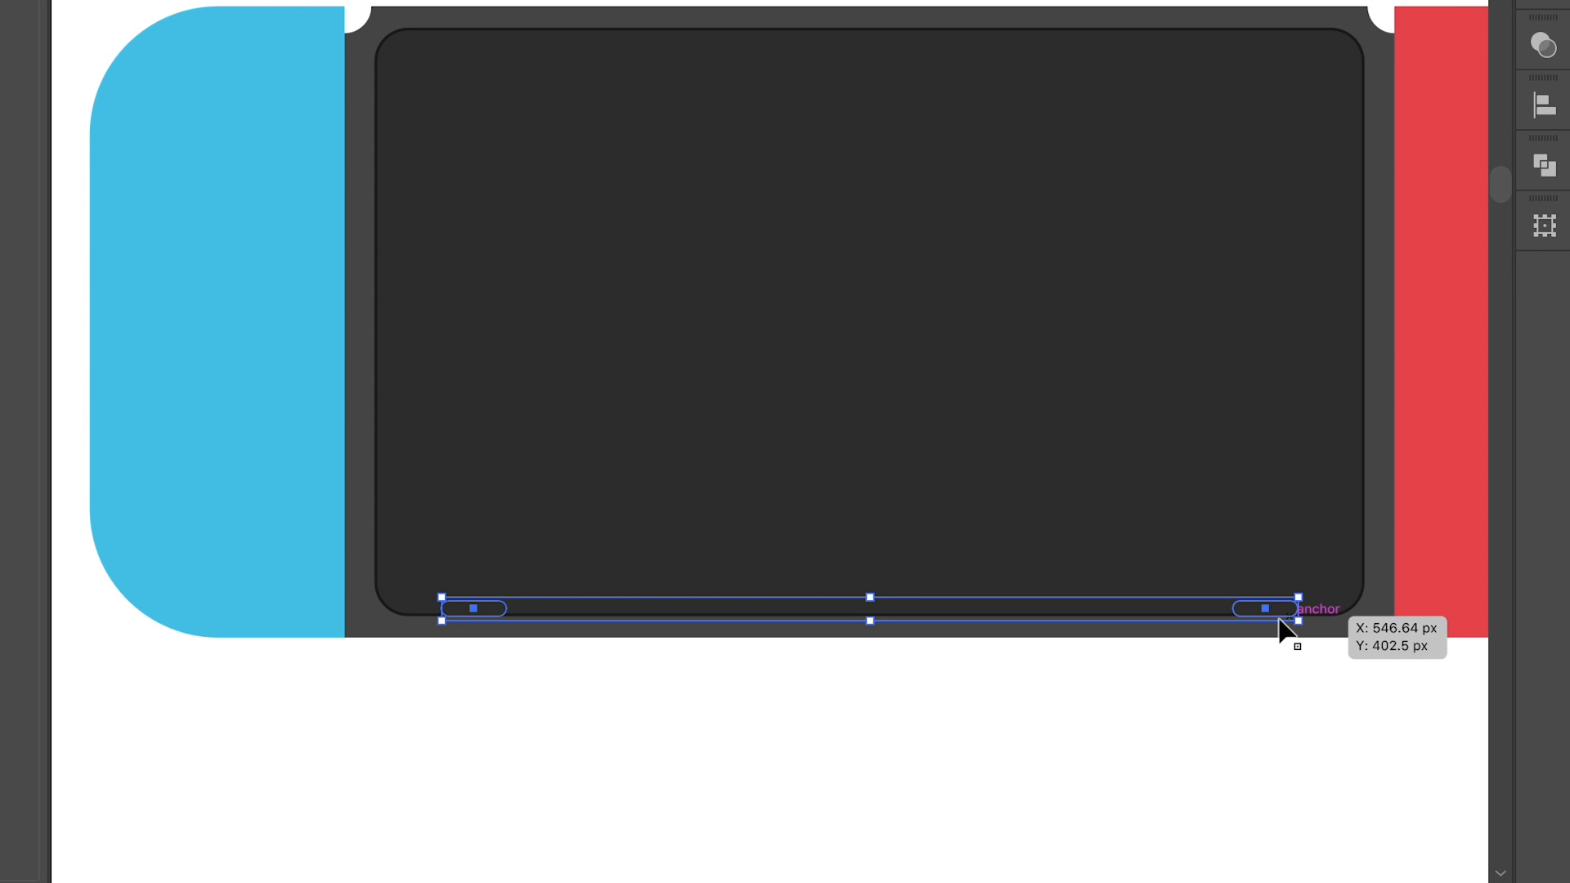
scroll(1293, 627, "up", 2)
scroll(1310, 621, "up", 2)
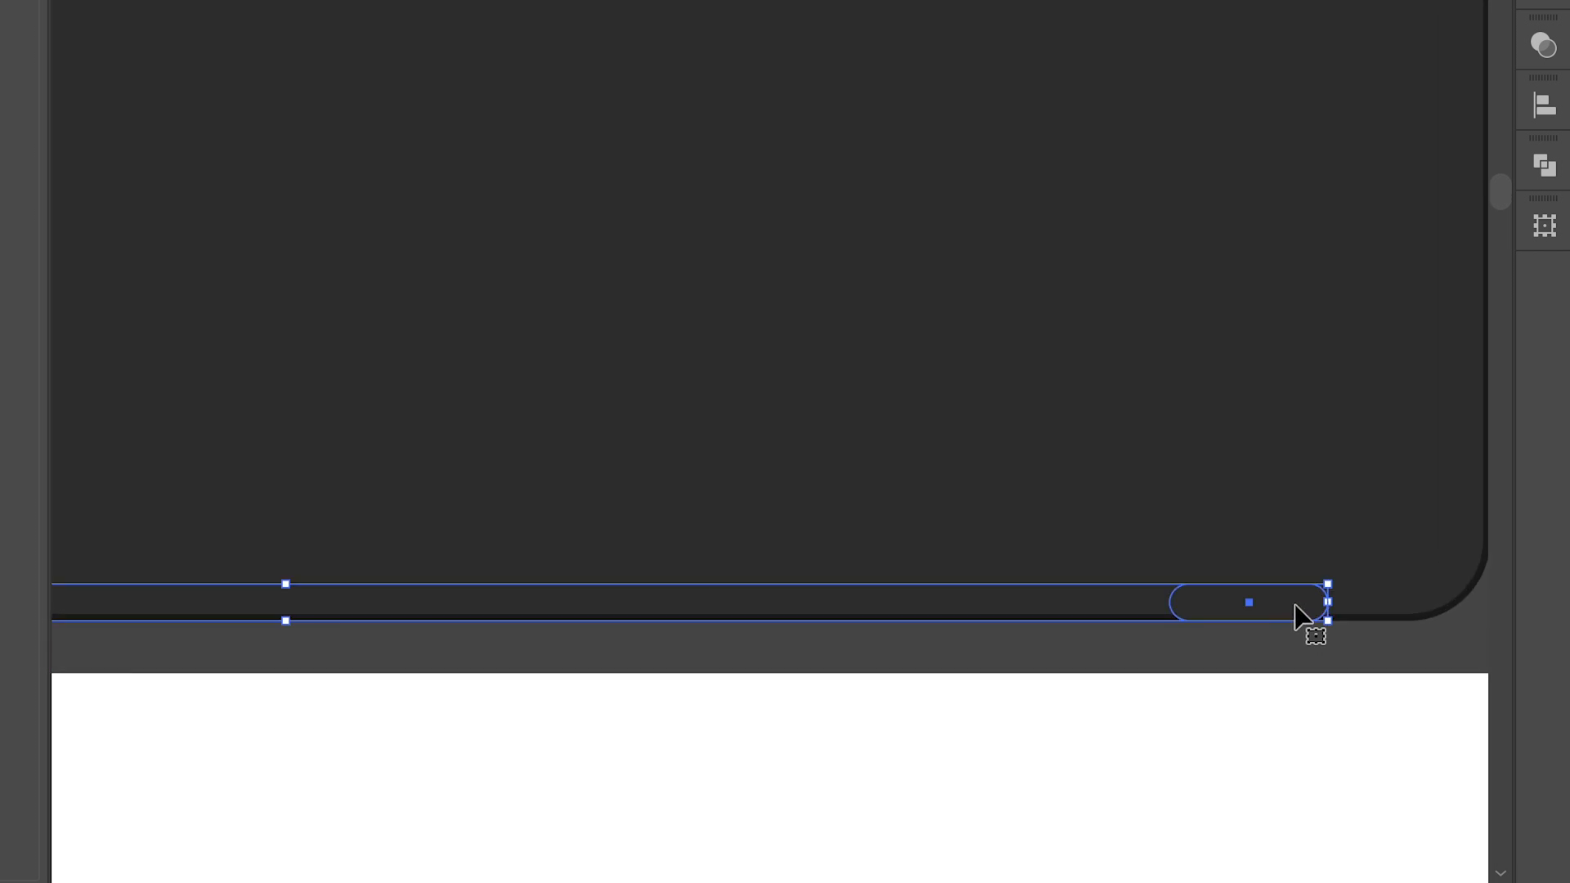
left_click_drag(1298, 611, 1297, 621)
scroll(1190, 595, "down", 2)
scroll(1190, 595, "down", 3)
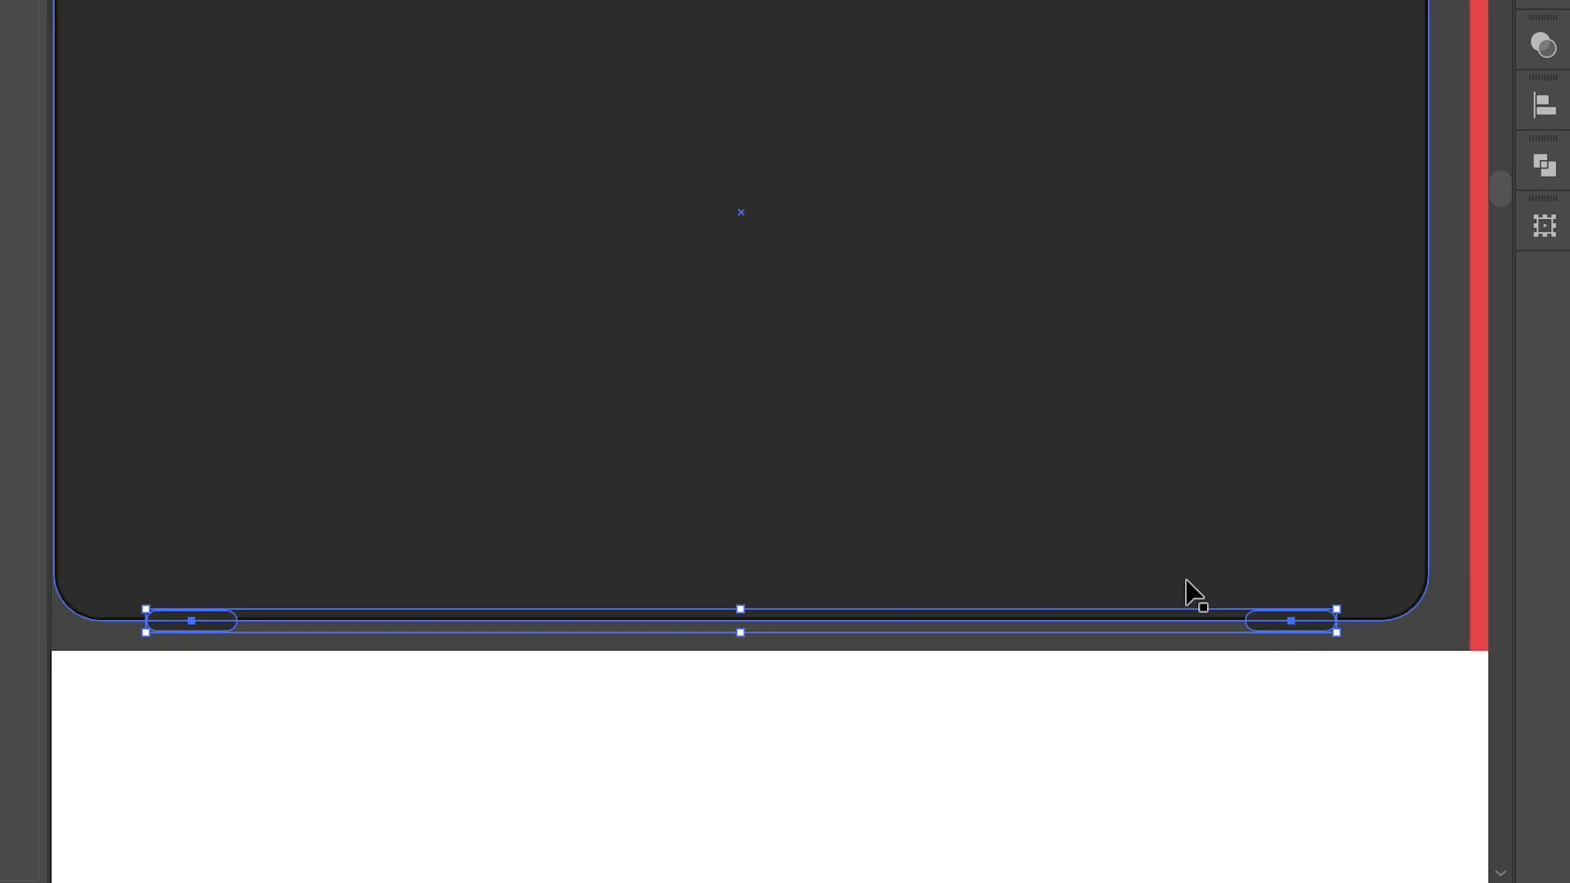
Subtract both pills from the front dark gray frame with Pathfinder Minus Front, leaving two notches in its bottom edge
left_click(920, 161, "shift")
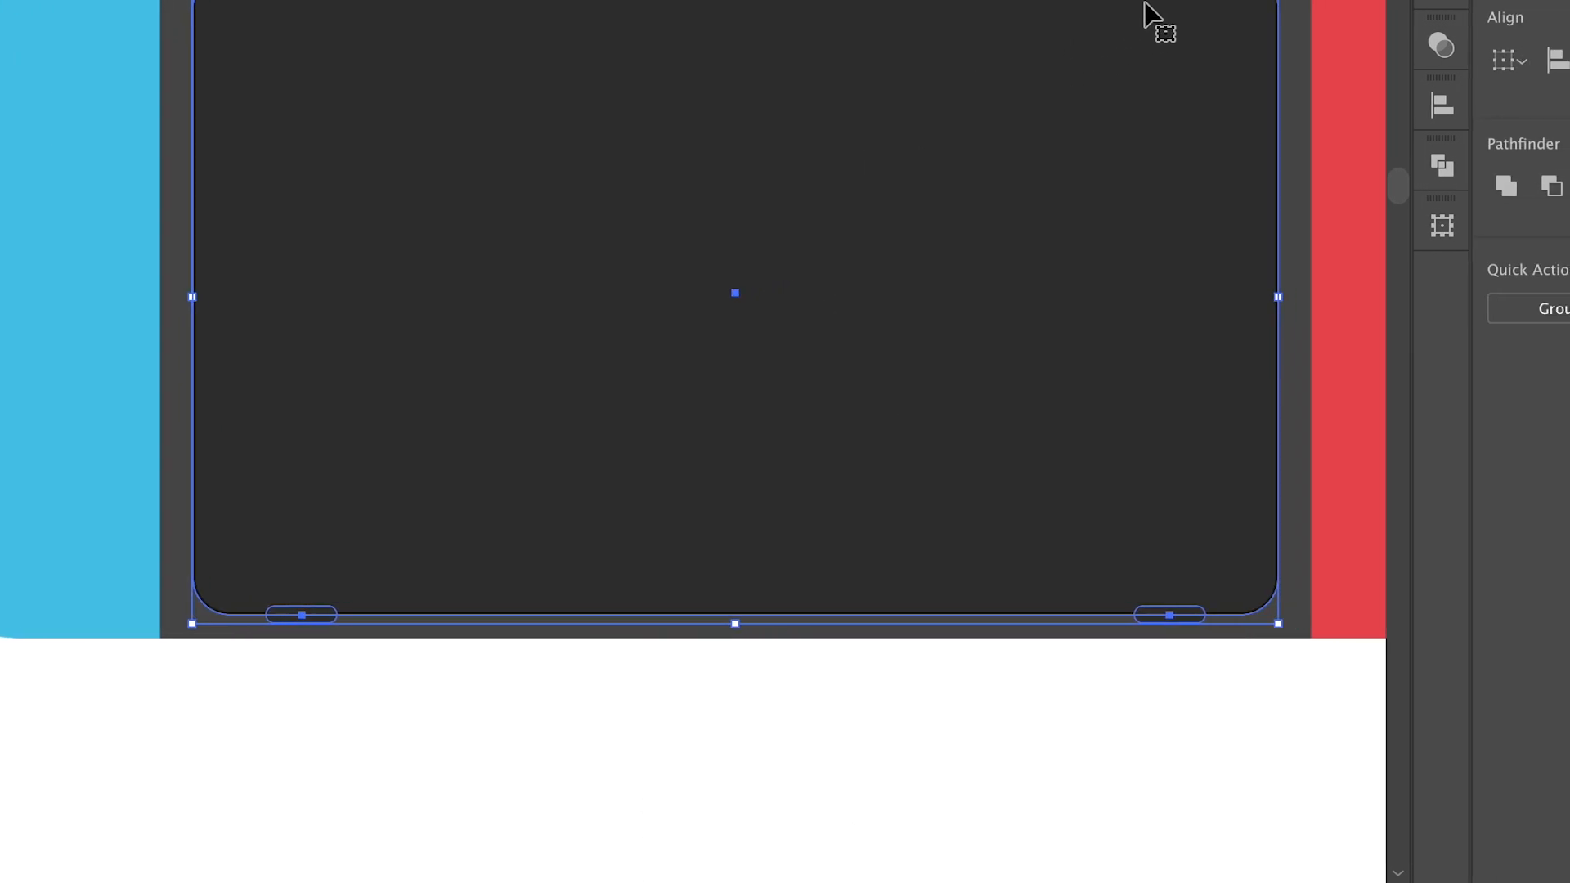
left_click(1415, 186)
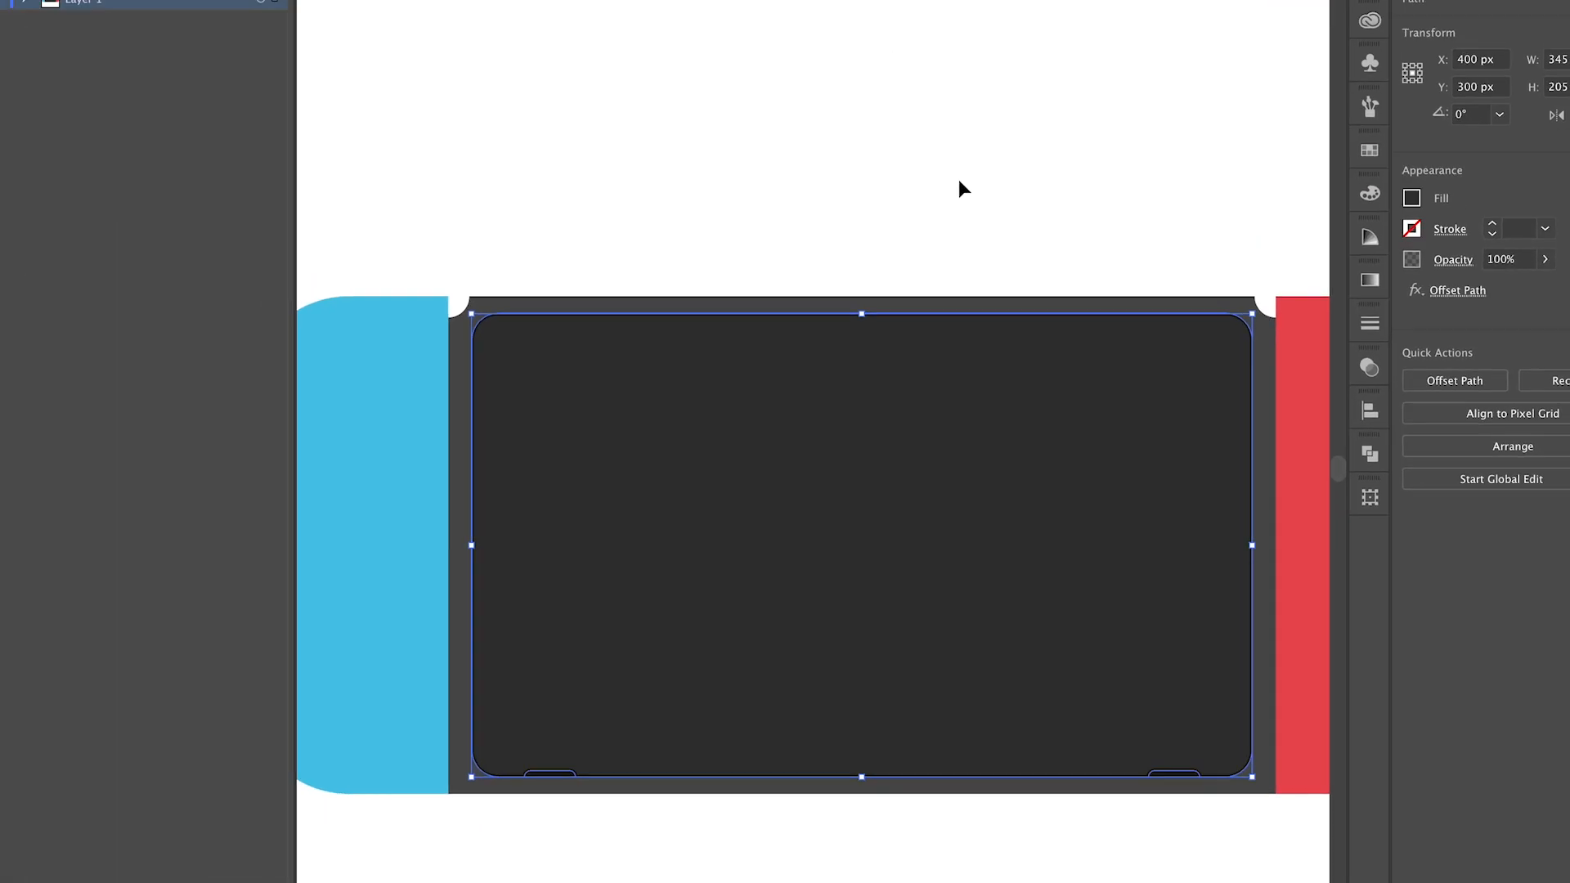
left_click(958, 179)
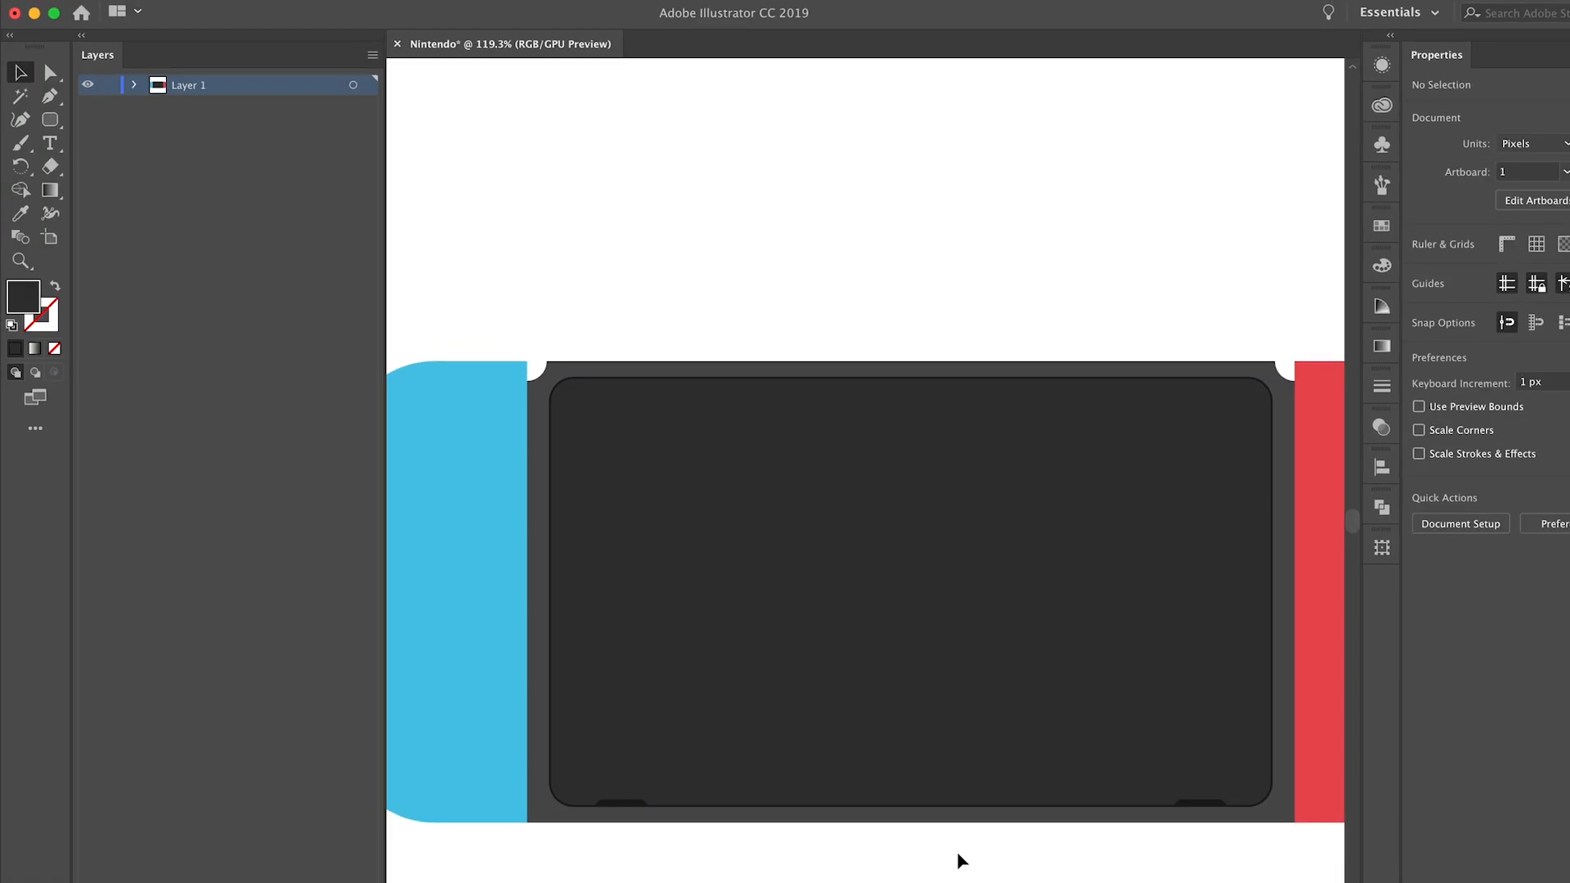
Create a plain rectangle 300 px wide and 175 px high for the display
scroll(957, 851, "up", 5)
scroll(957, 851, "down", 2)
scroll(867, 744, "down", 3)
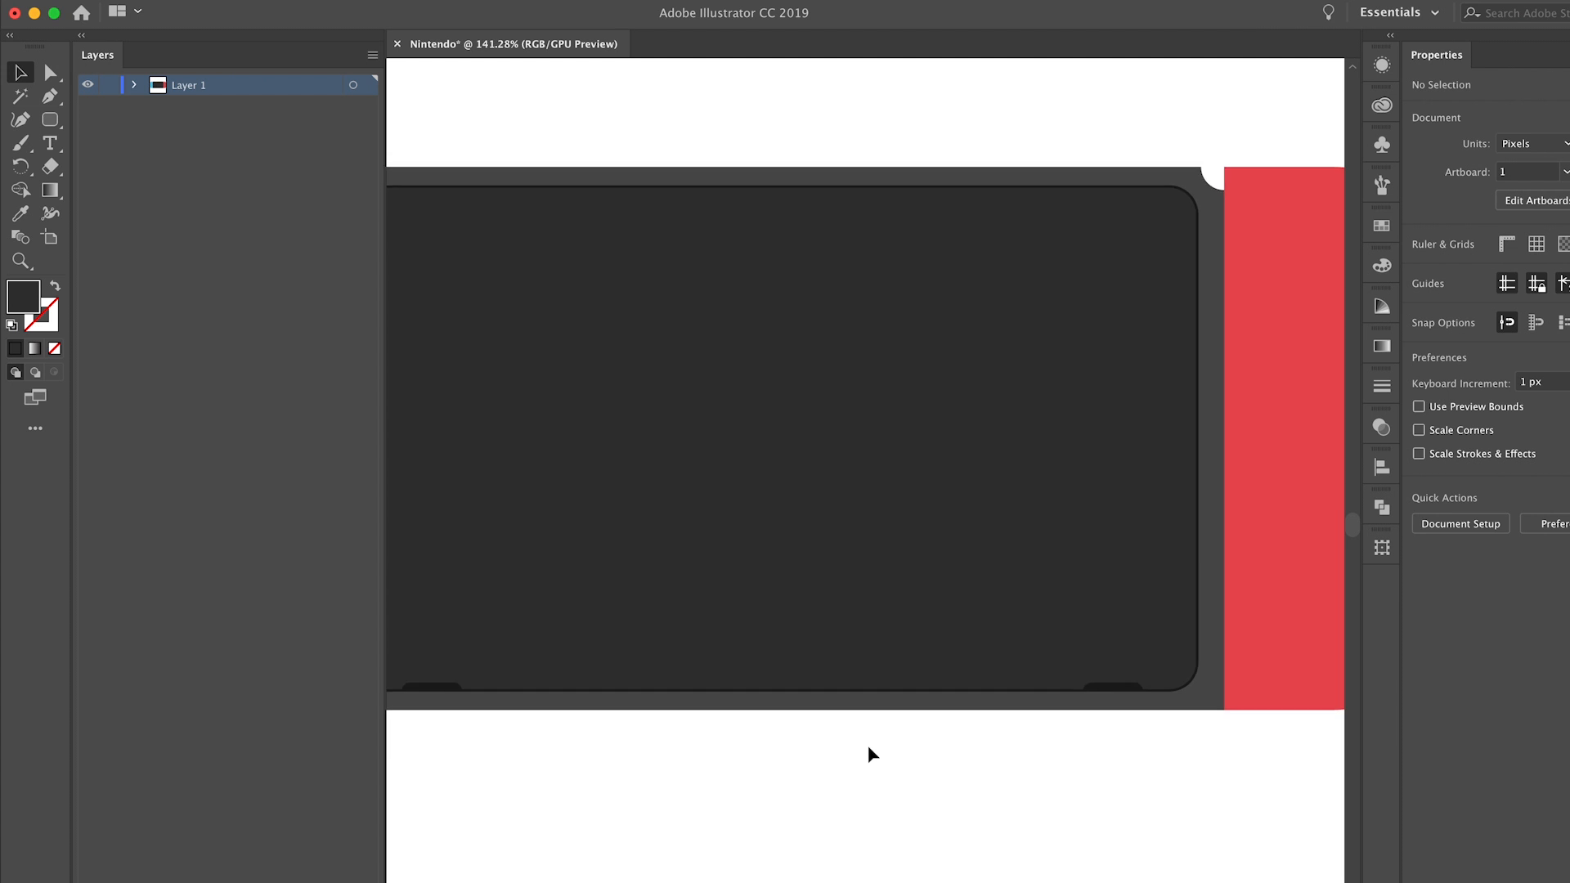
scroll(869, 746, "down", 1)
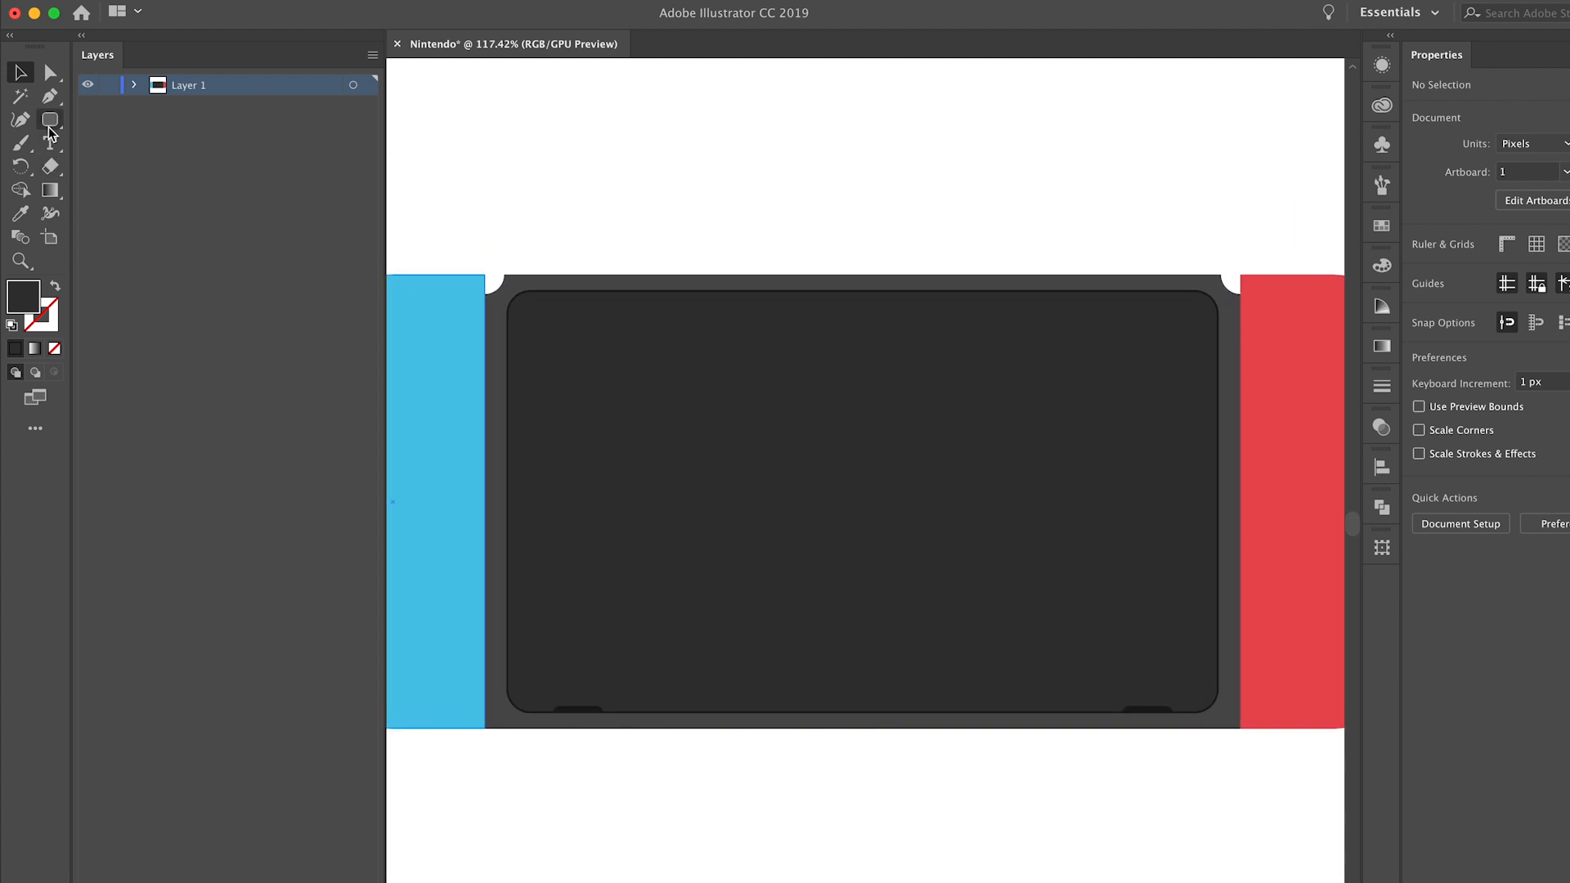
key("m")
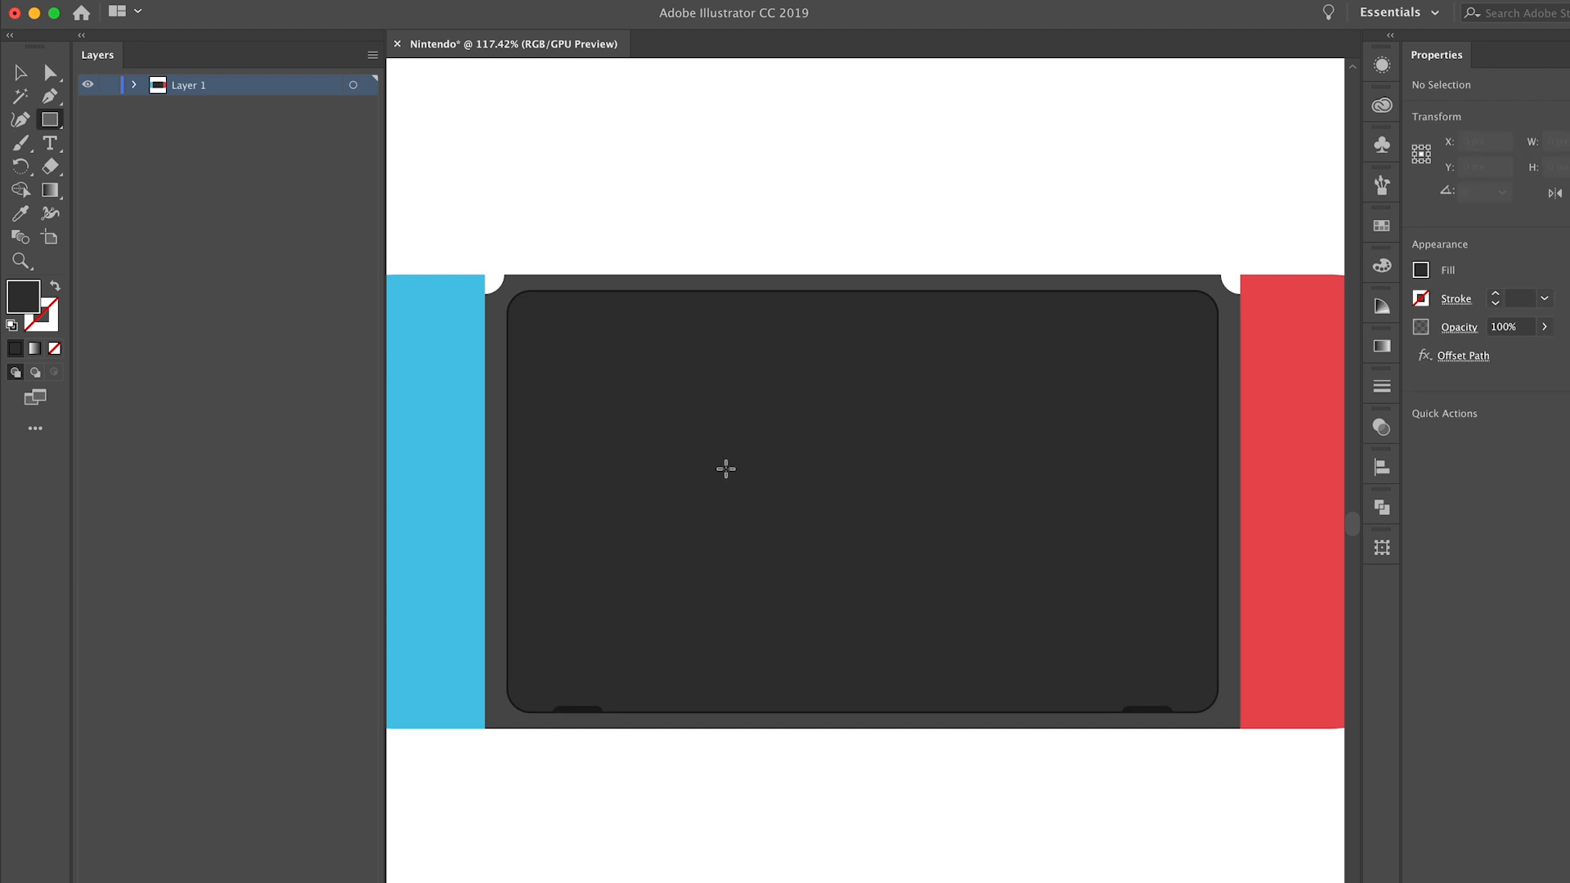
left_click(793, 493)
type("300")
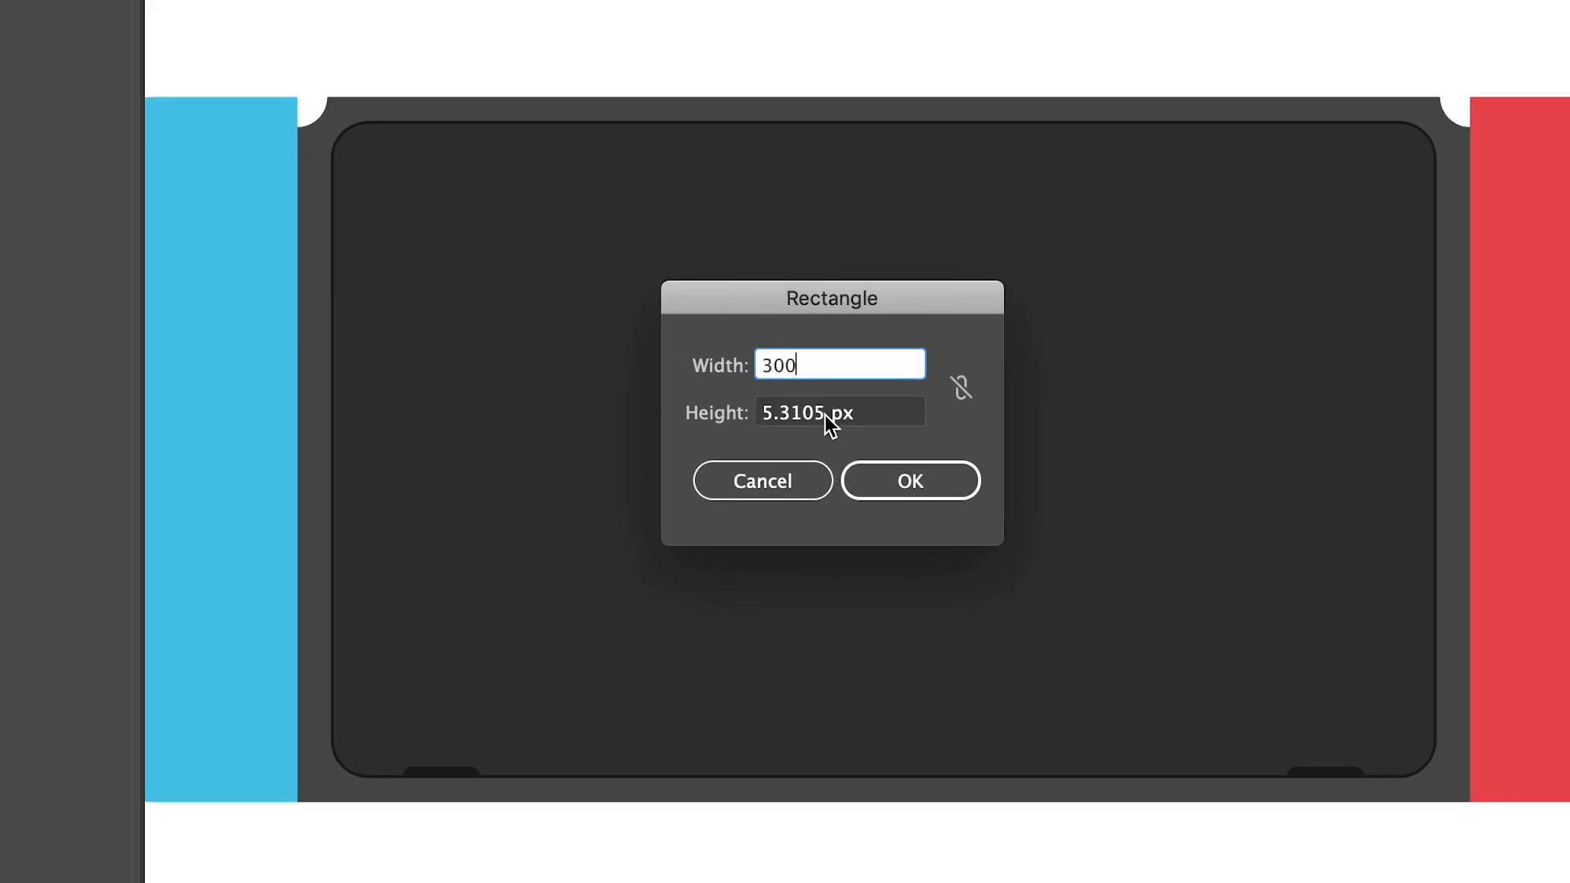
double_click(822, 413)
type("17")
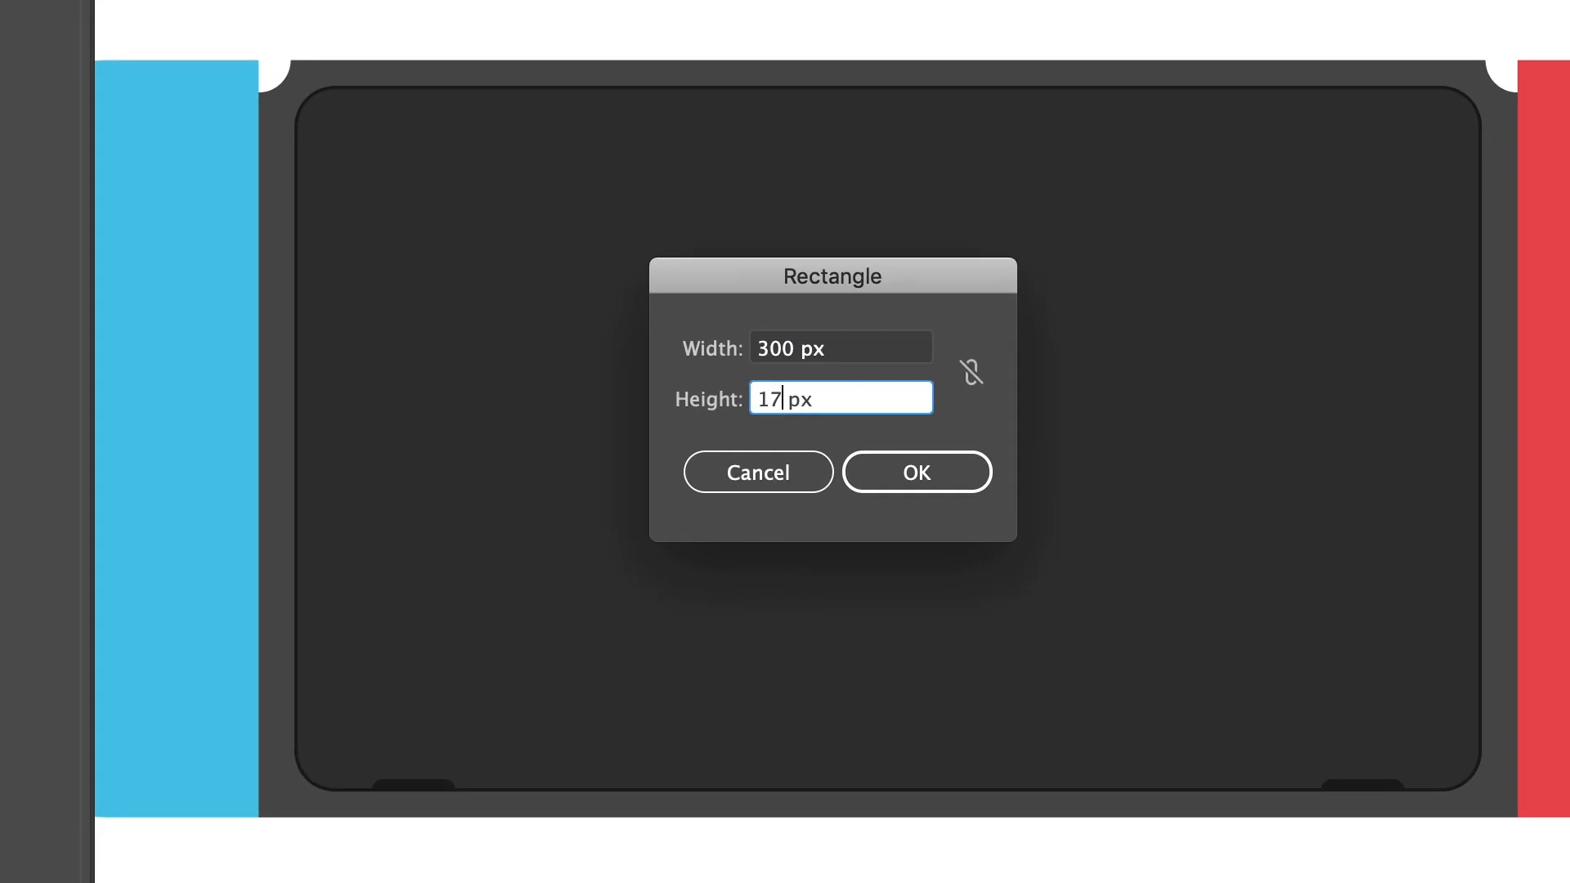
left_click(958, 489)
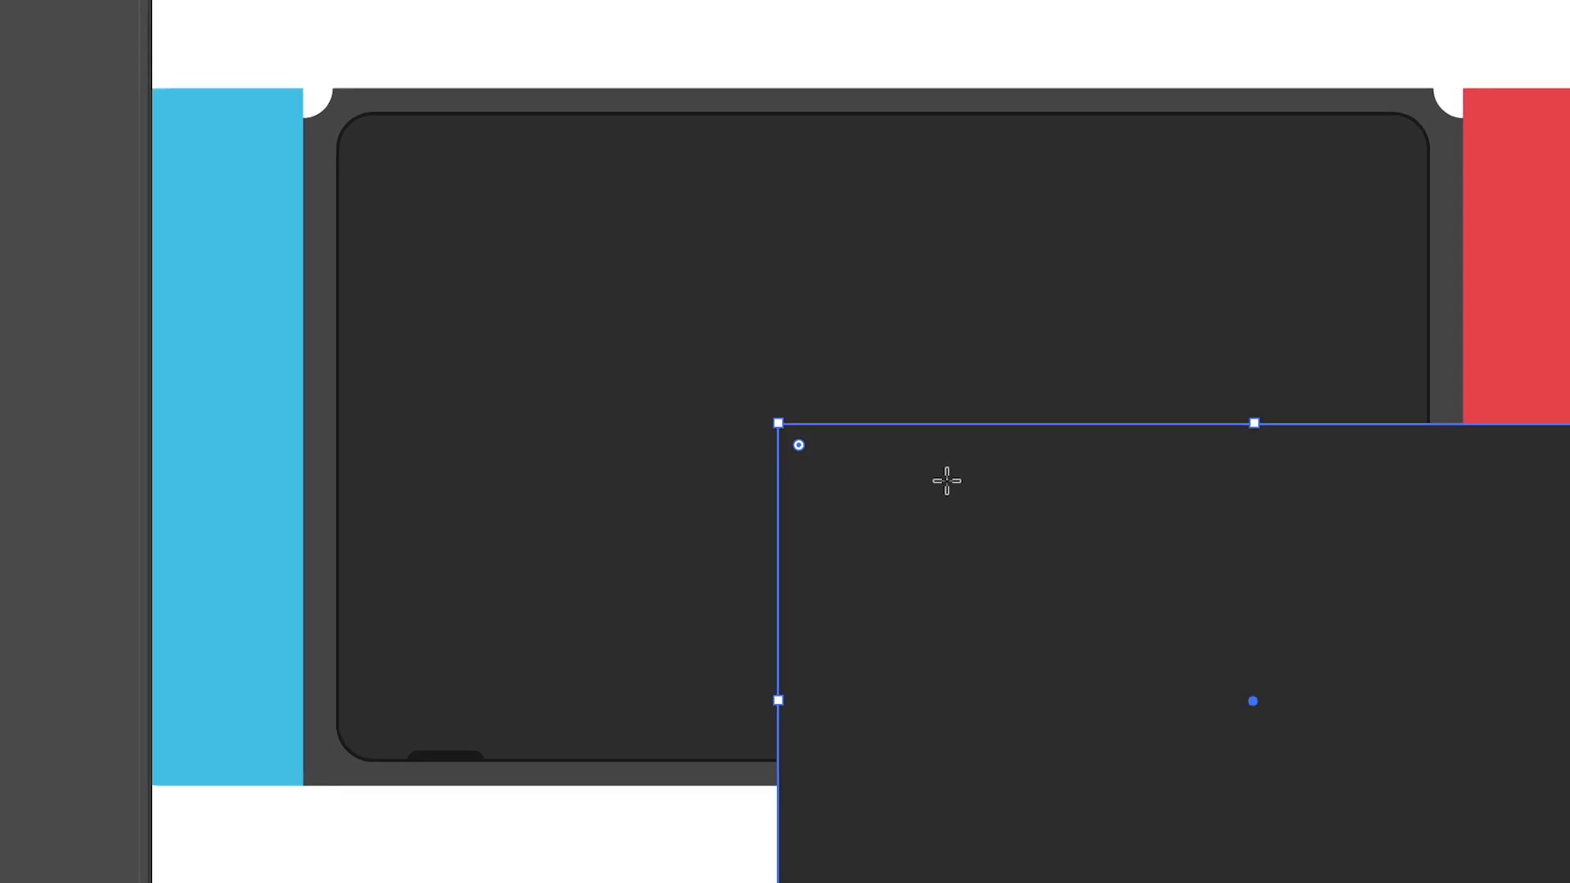
Center the 300 by 175 px rectangle on the console and fill it with the near-black swatch 1A1A1A
key("v")
left_click_drag(1063, 562, 696, 287)
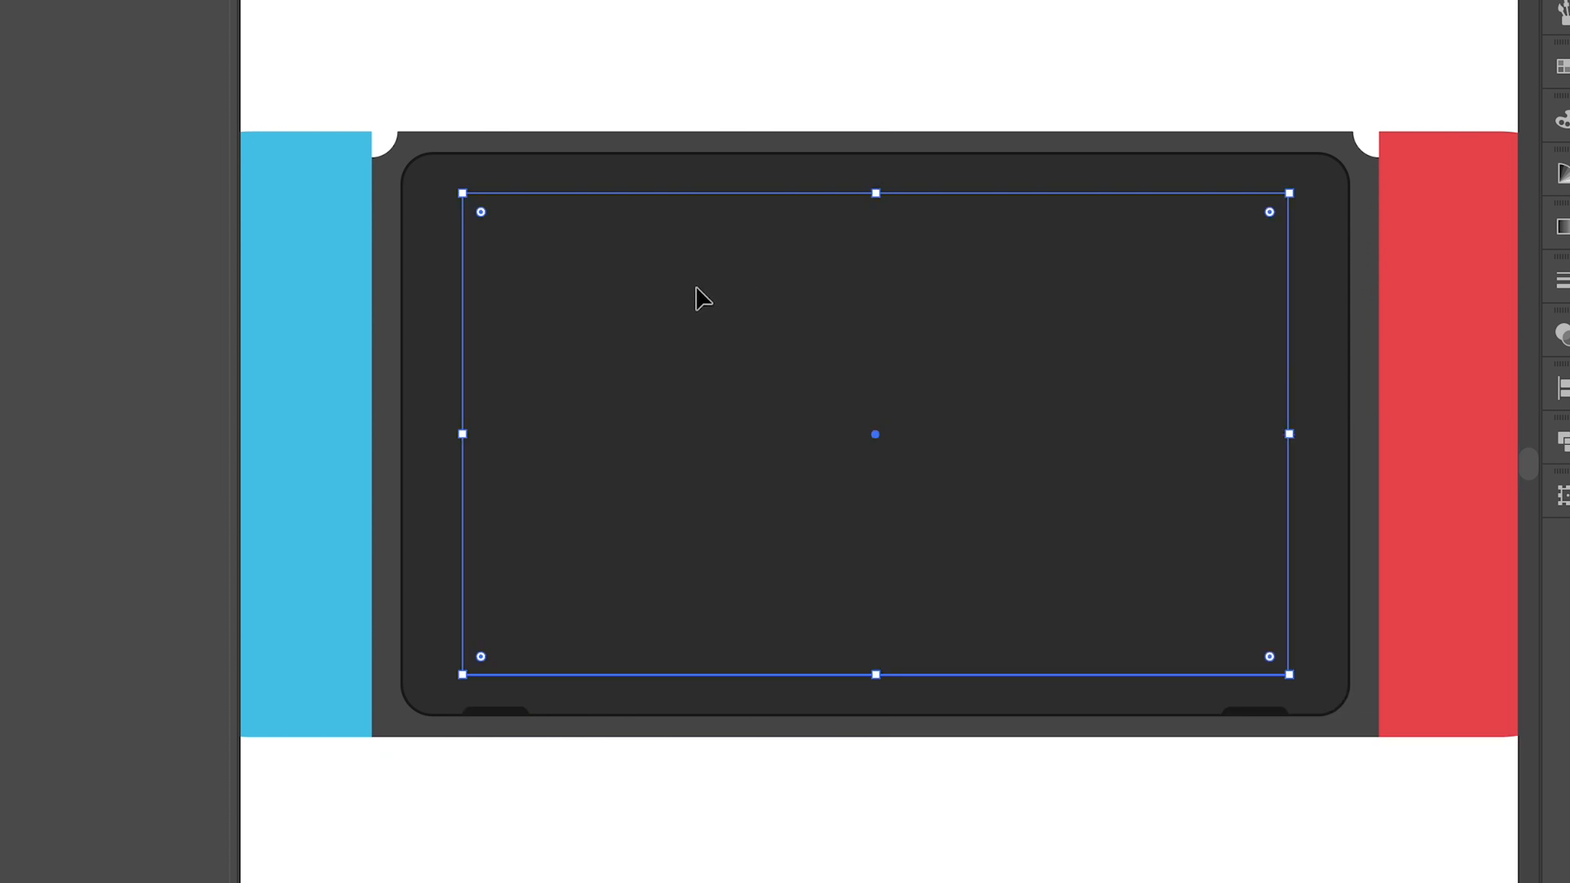
scroll(694, 293, "right", 2)
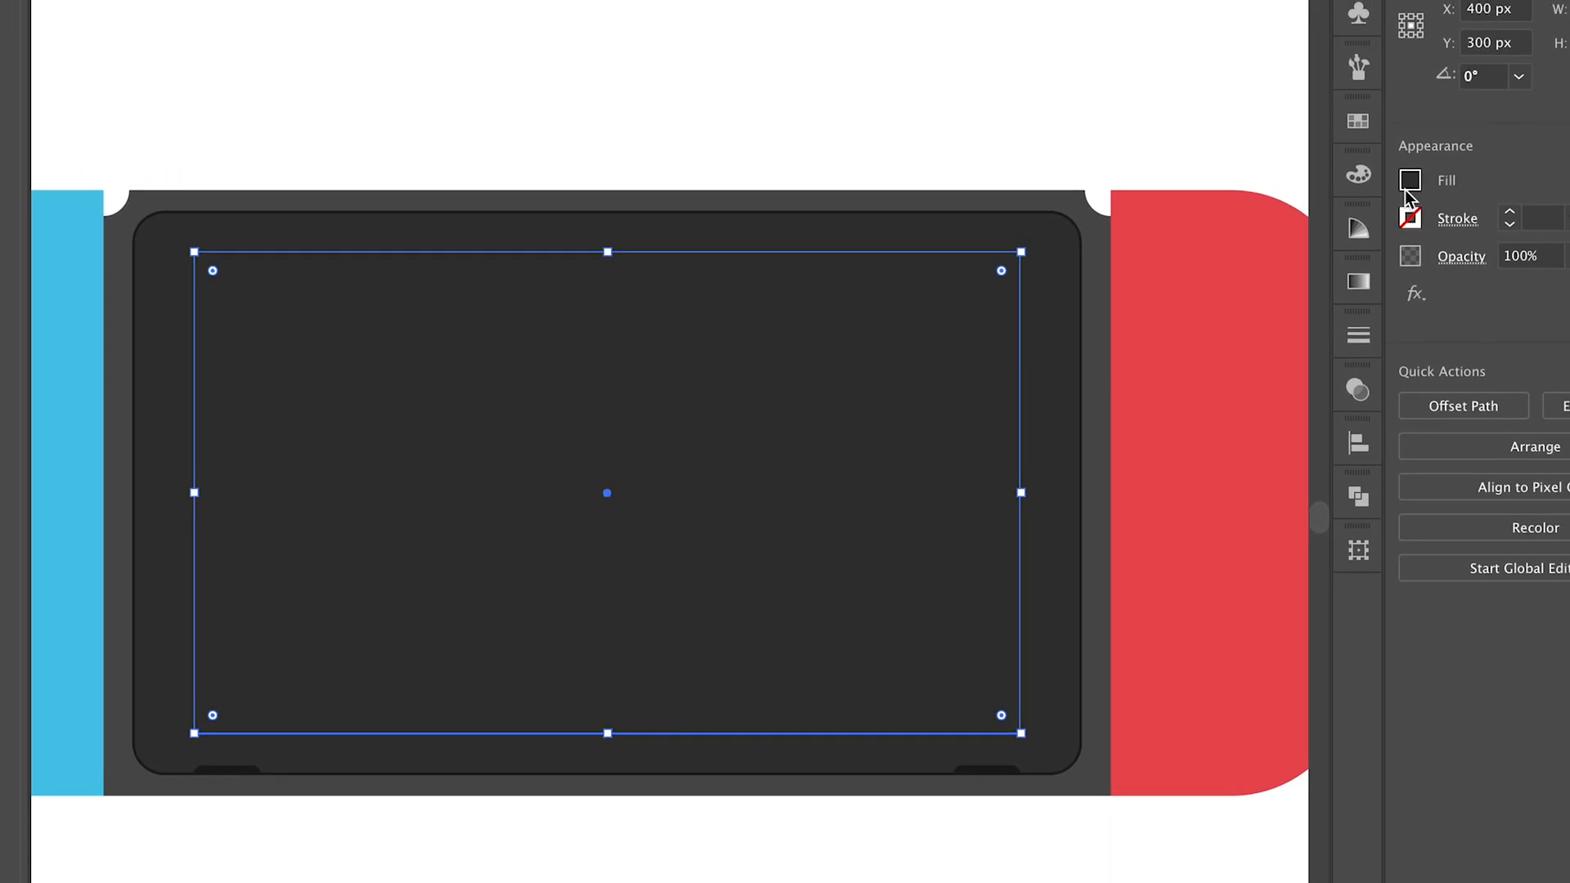
left_click(1376, 194)
left_click(1131, 379)
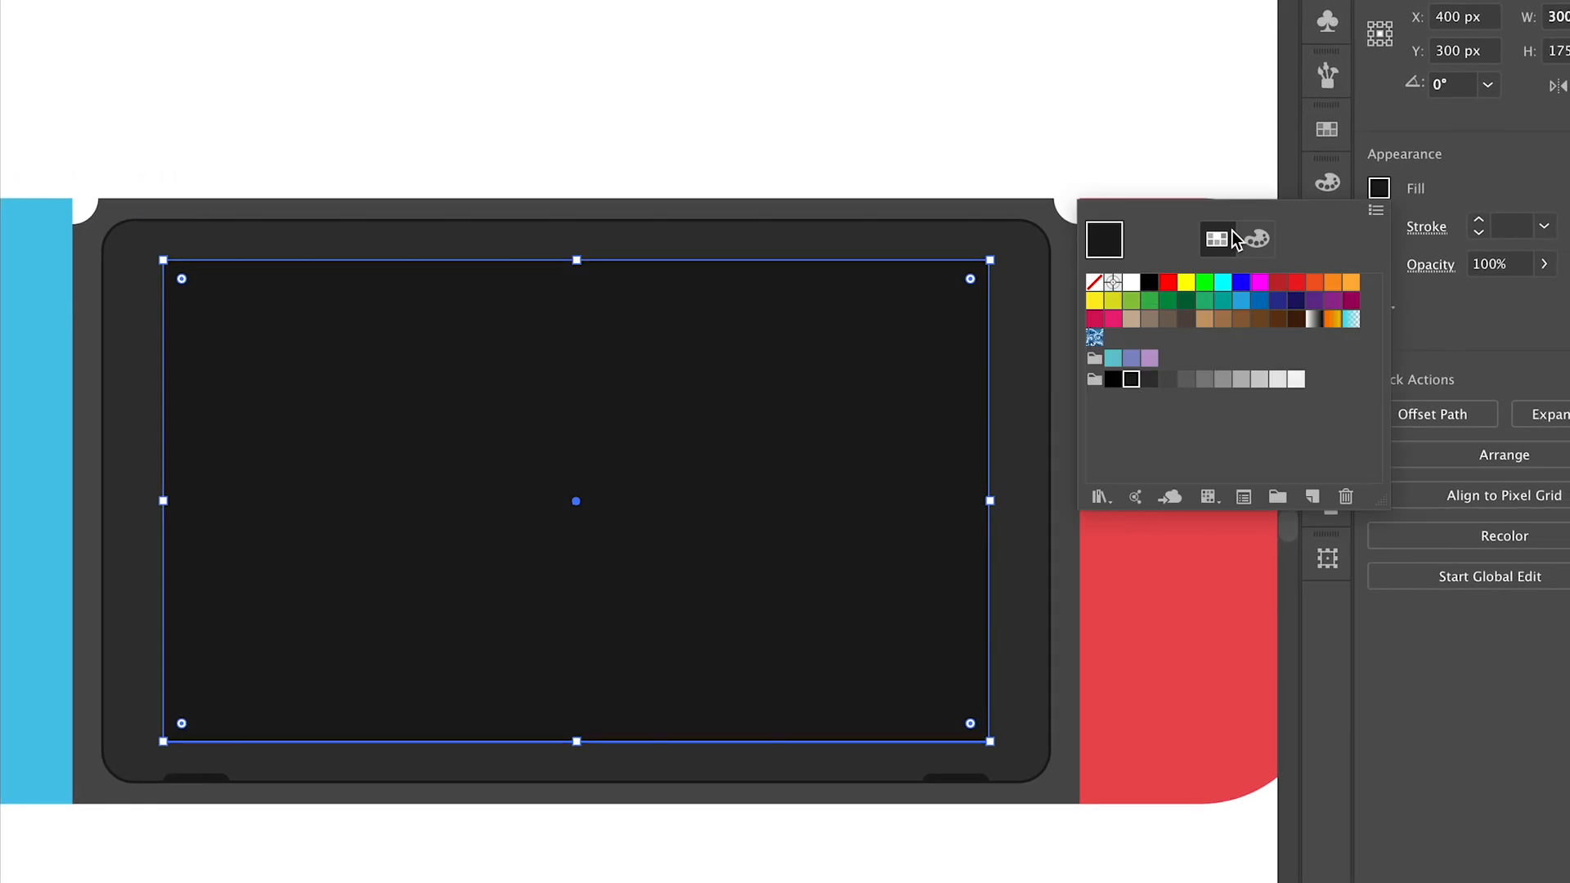
left_click(1259, 240)
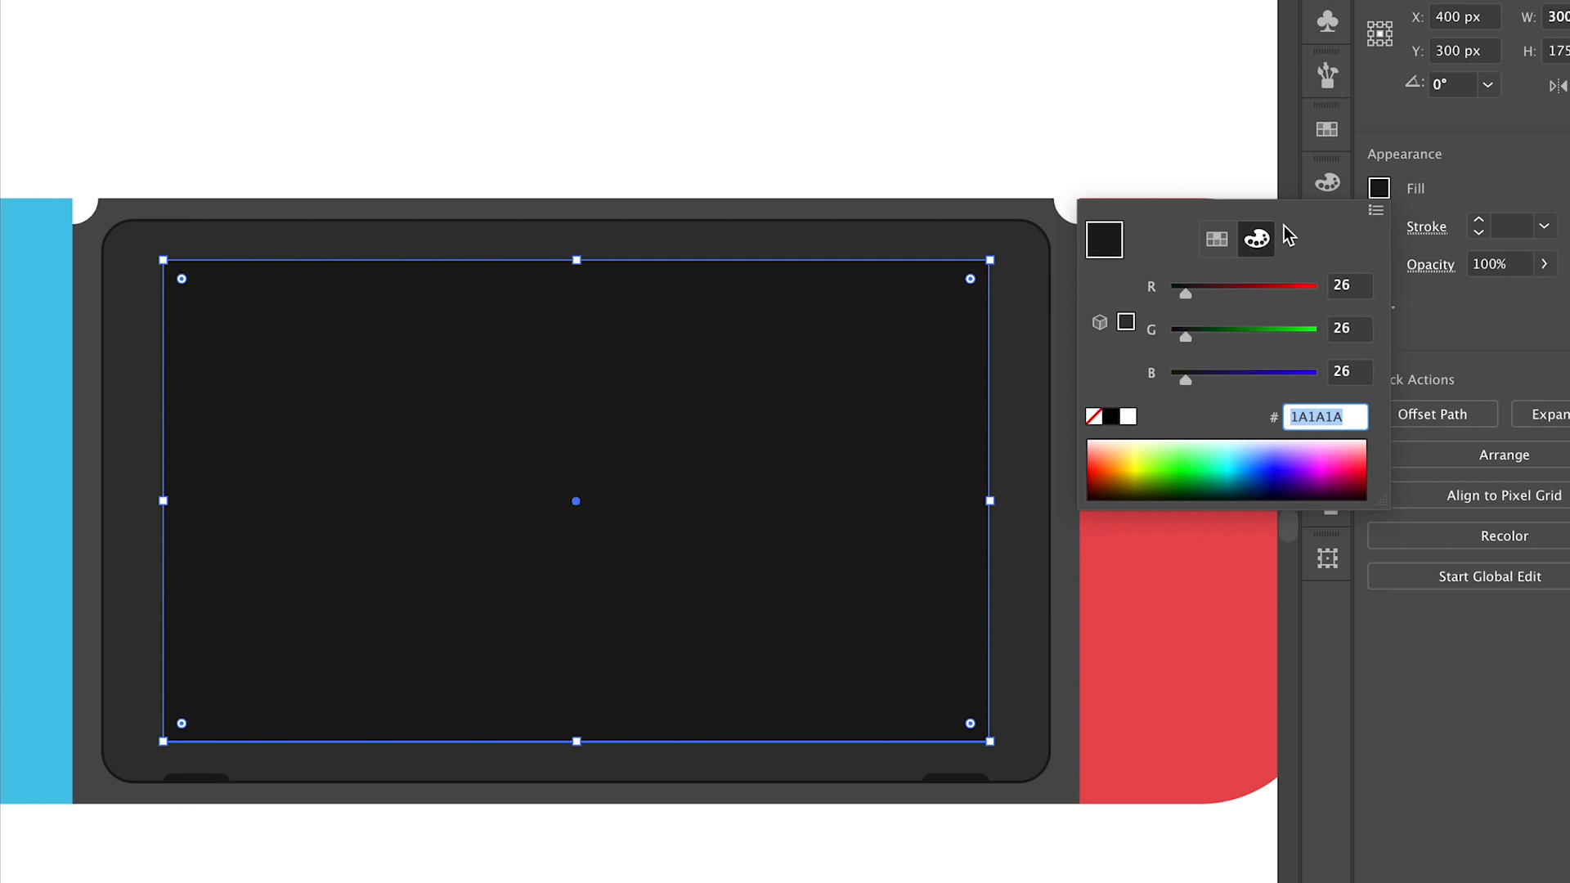
left_click(893, 143)
Draw a tall narrow rectangle about 37 by 281 px on the empty artboard beside the blue controller and fill it with white (FFFFFF)
scroll(855, 340, "down", 5)
scroll(854, 339, "left", 3)
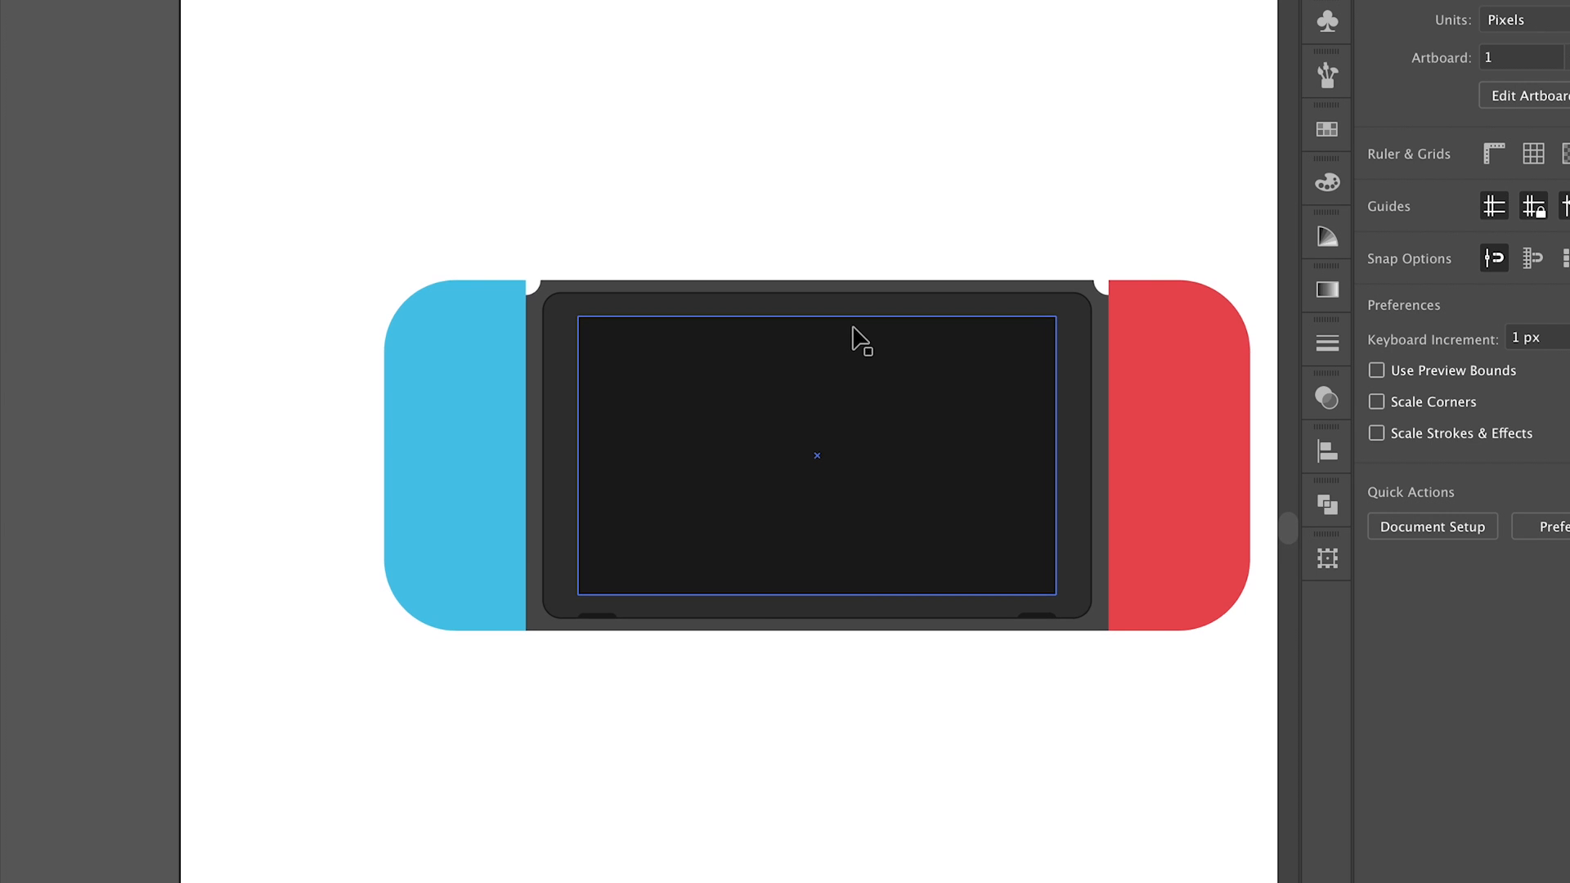
key("m")
mouse_move(235, 171)
left_mouse_down()
mouse_move(316, 343)
mouse_move(324, 607)
mouse_move(295, 618)
left_mouse_up()
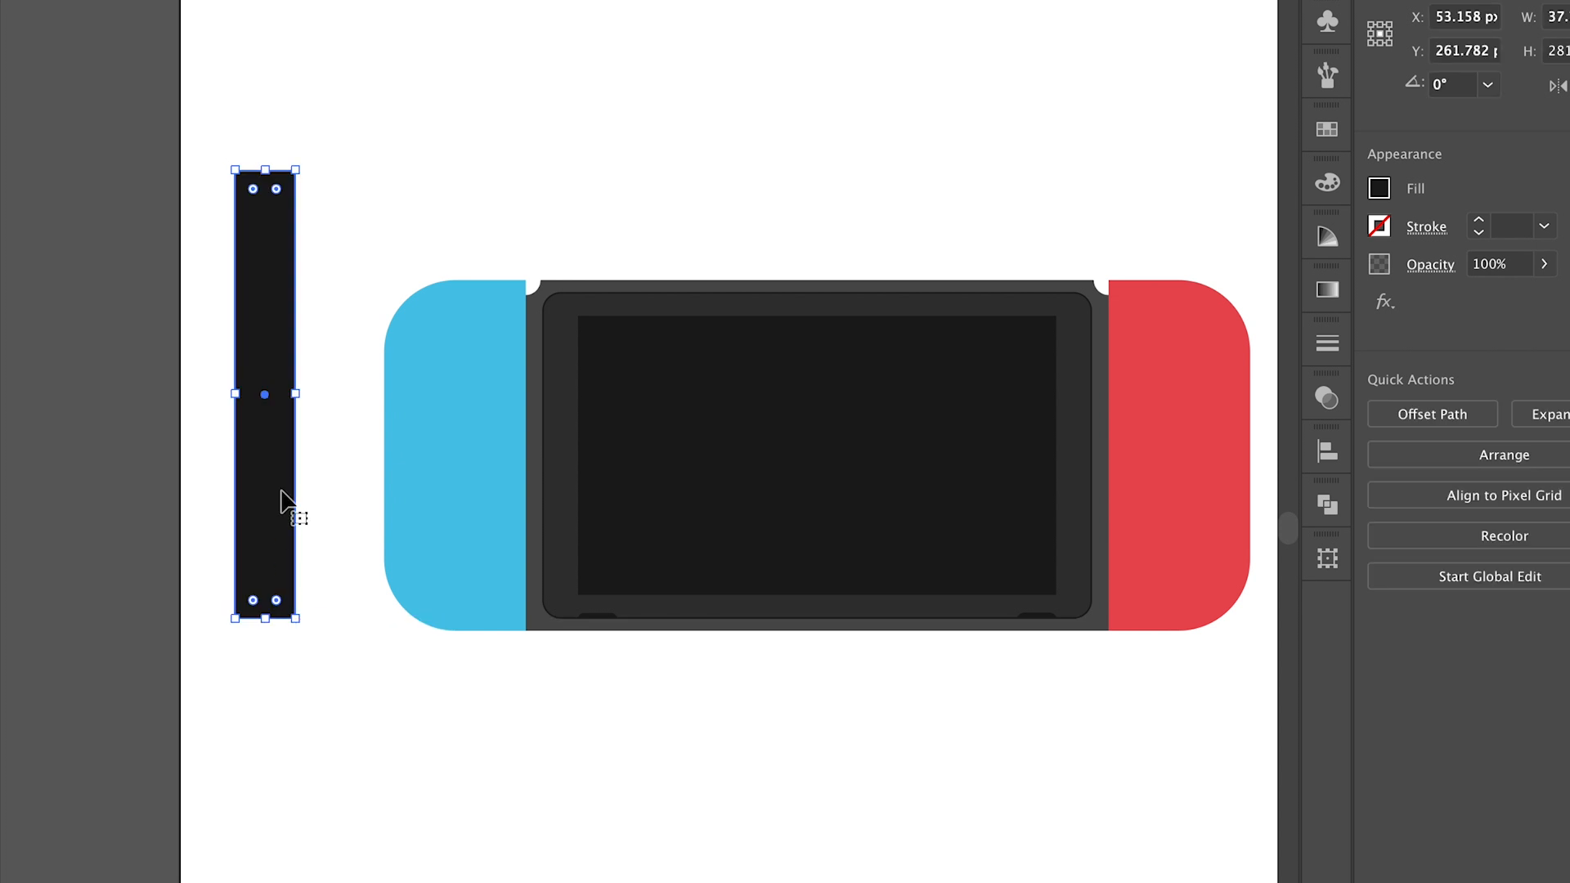
left_click(1377, 190)
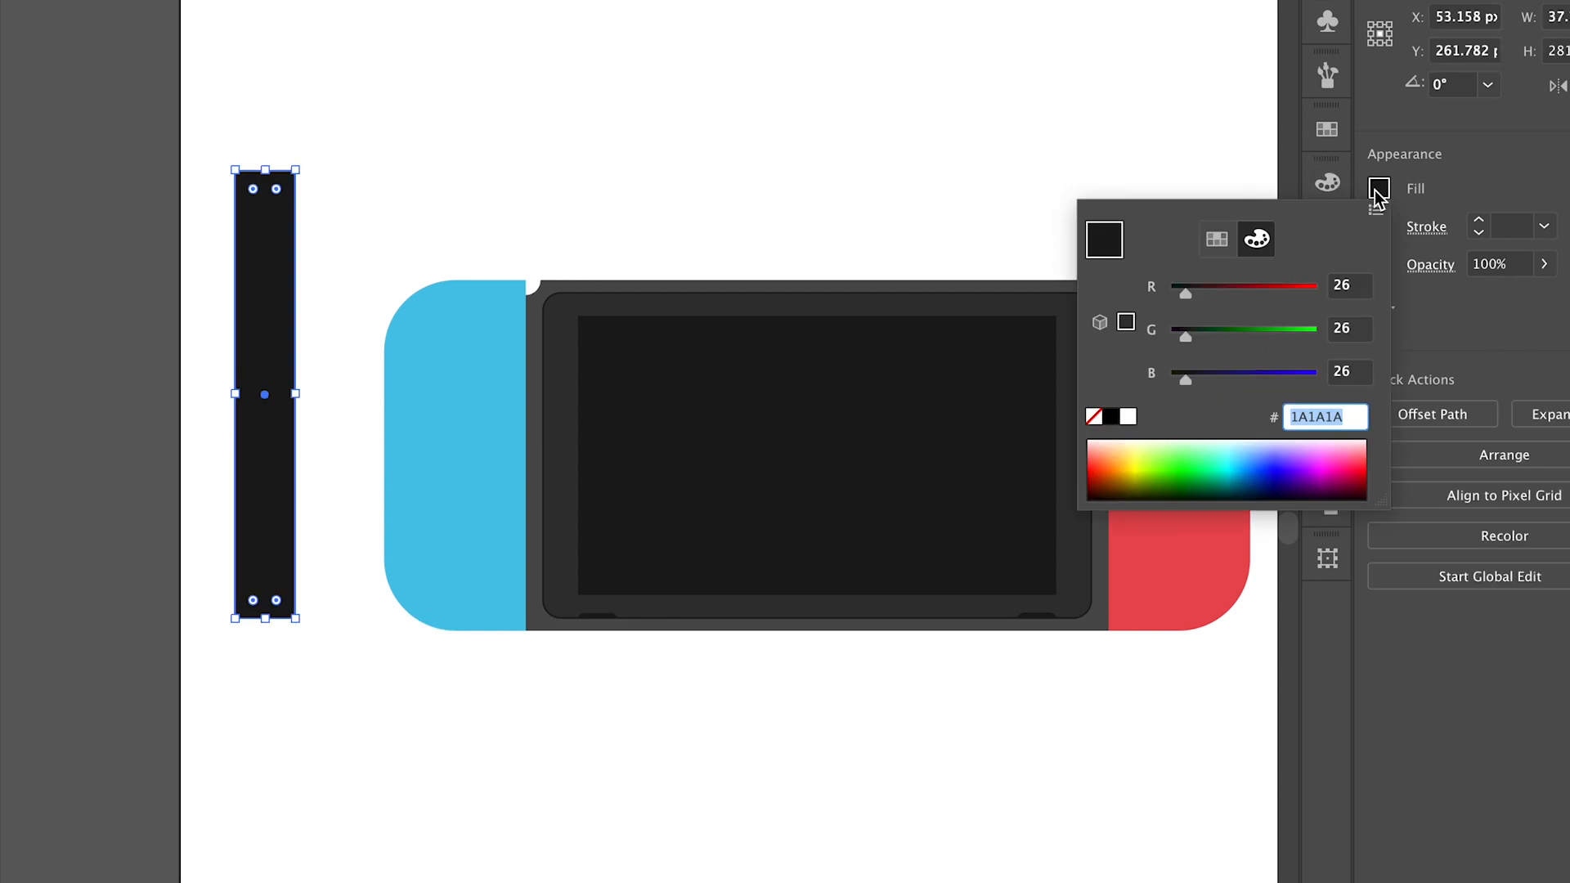
left_click(1127, 416)
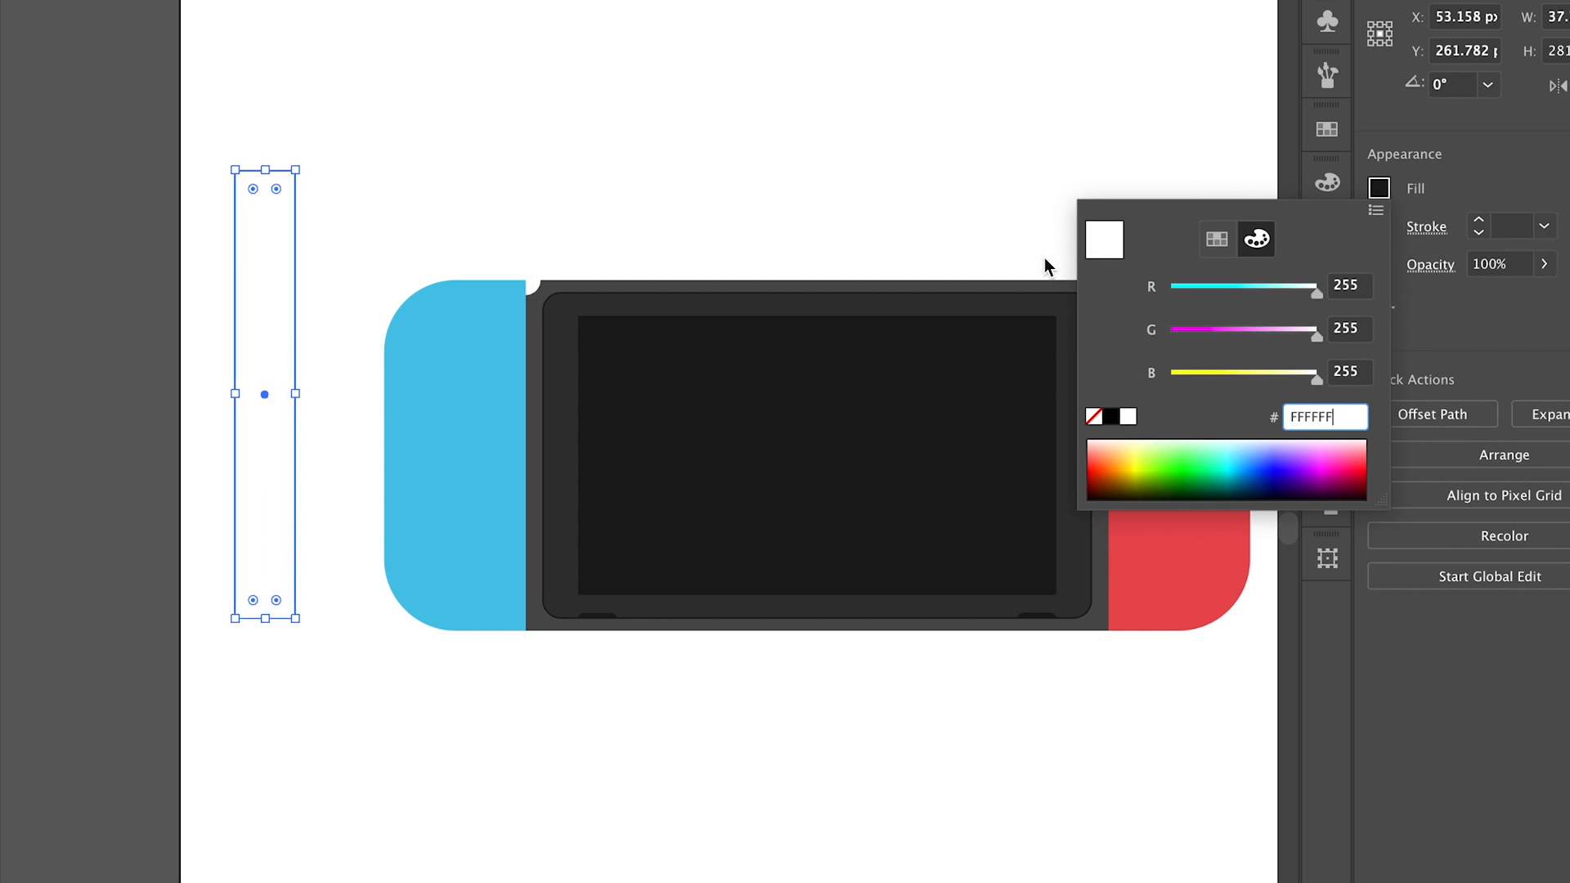
left_click(1520, 182)
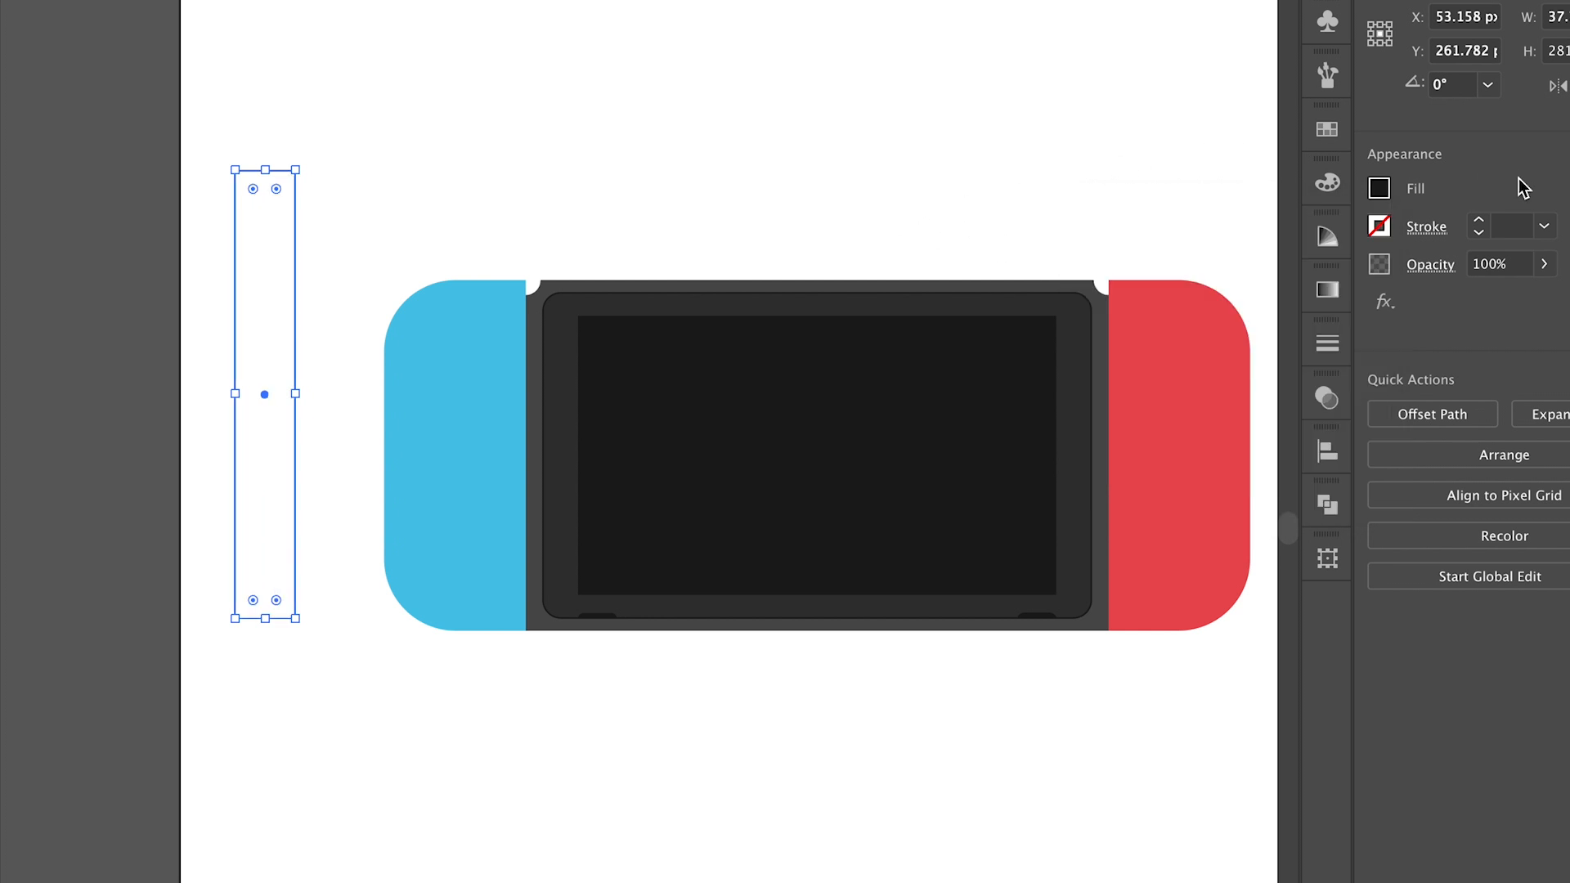
Lower the opacity of the tall white rectangle to 10%
left_click(1327, 398)
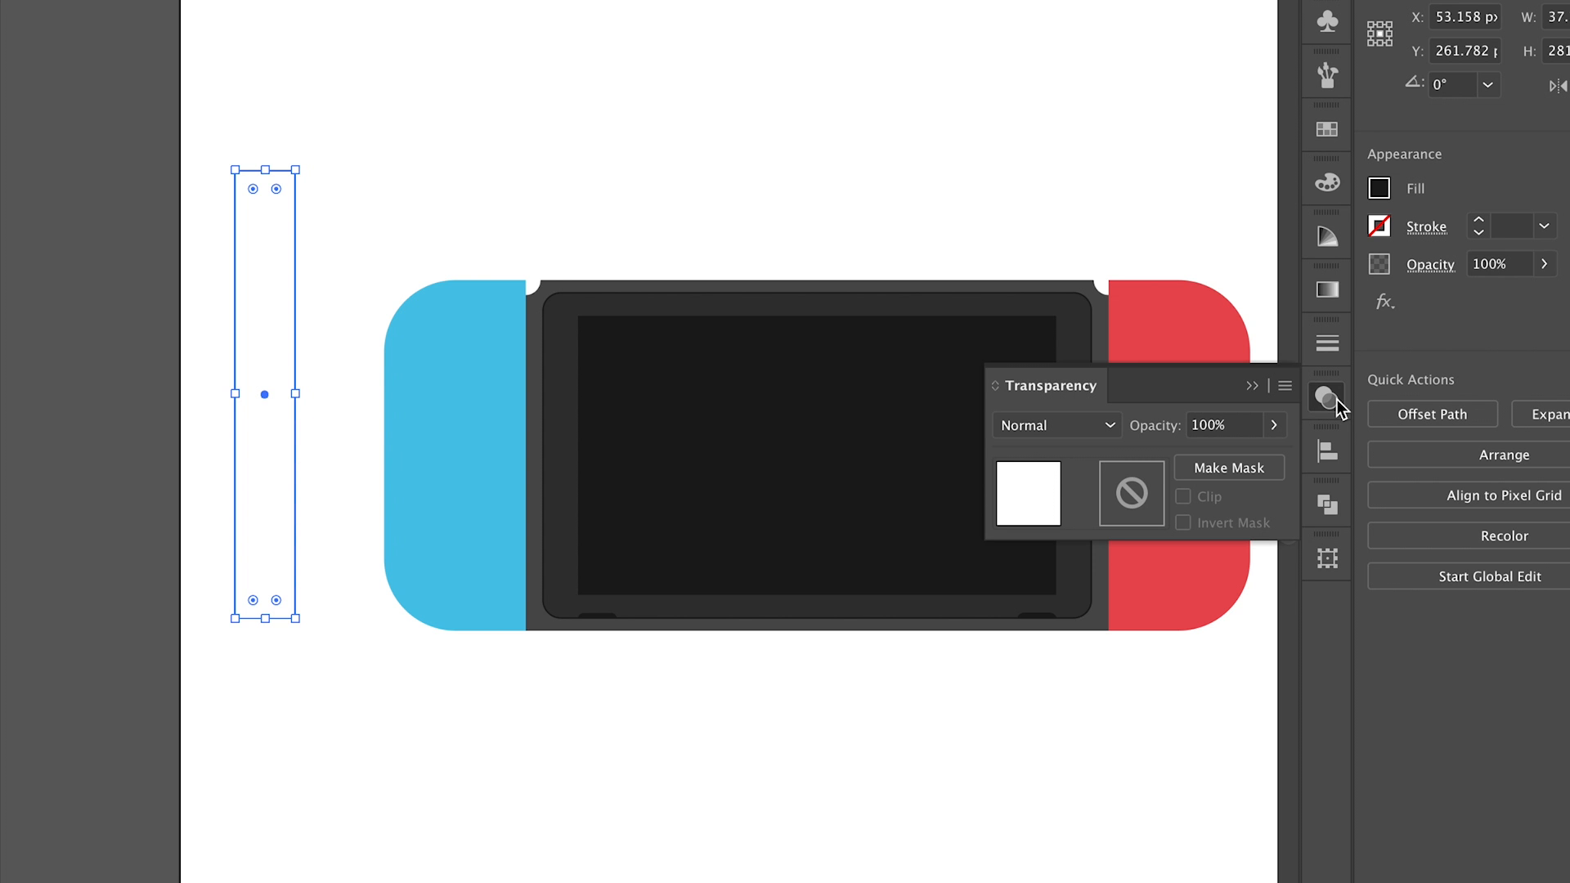
left_click(1273, 425)
left_click_drag(1272, 456, 1187, 467)
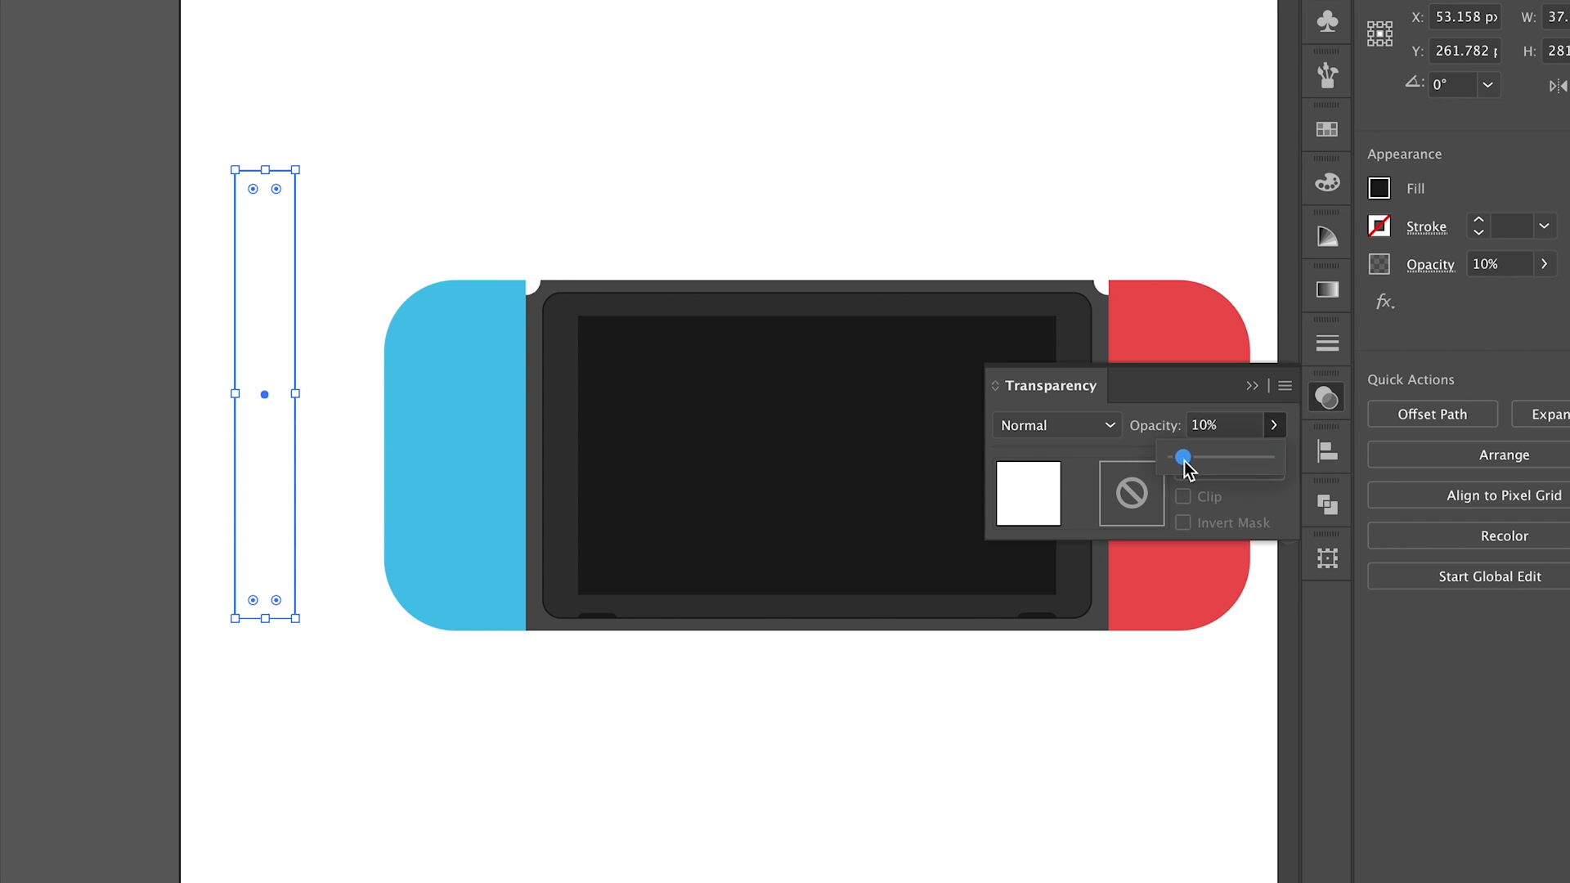
Lay the translucent white strip over the display, rotated 45° clockwise, and place a larger parallel copy to its lower right
left_click(940, 228)
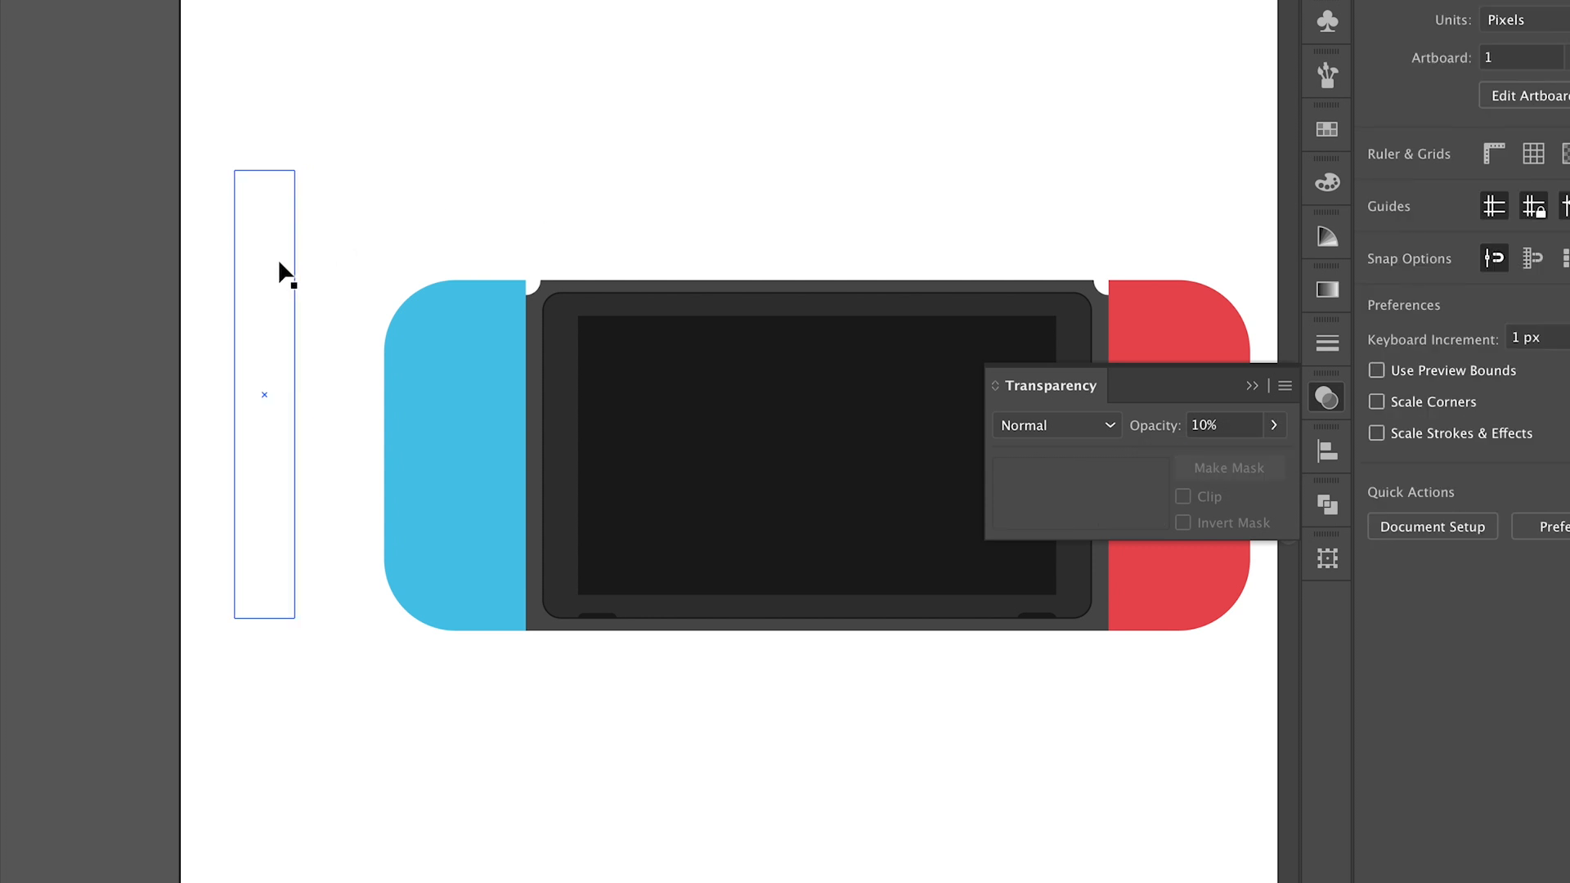
left_click_drag(279, 266, 668, 288)
left_click_drag(698, 175, 810, 238)
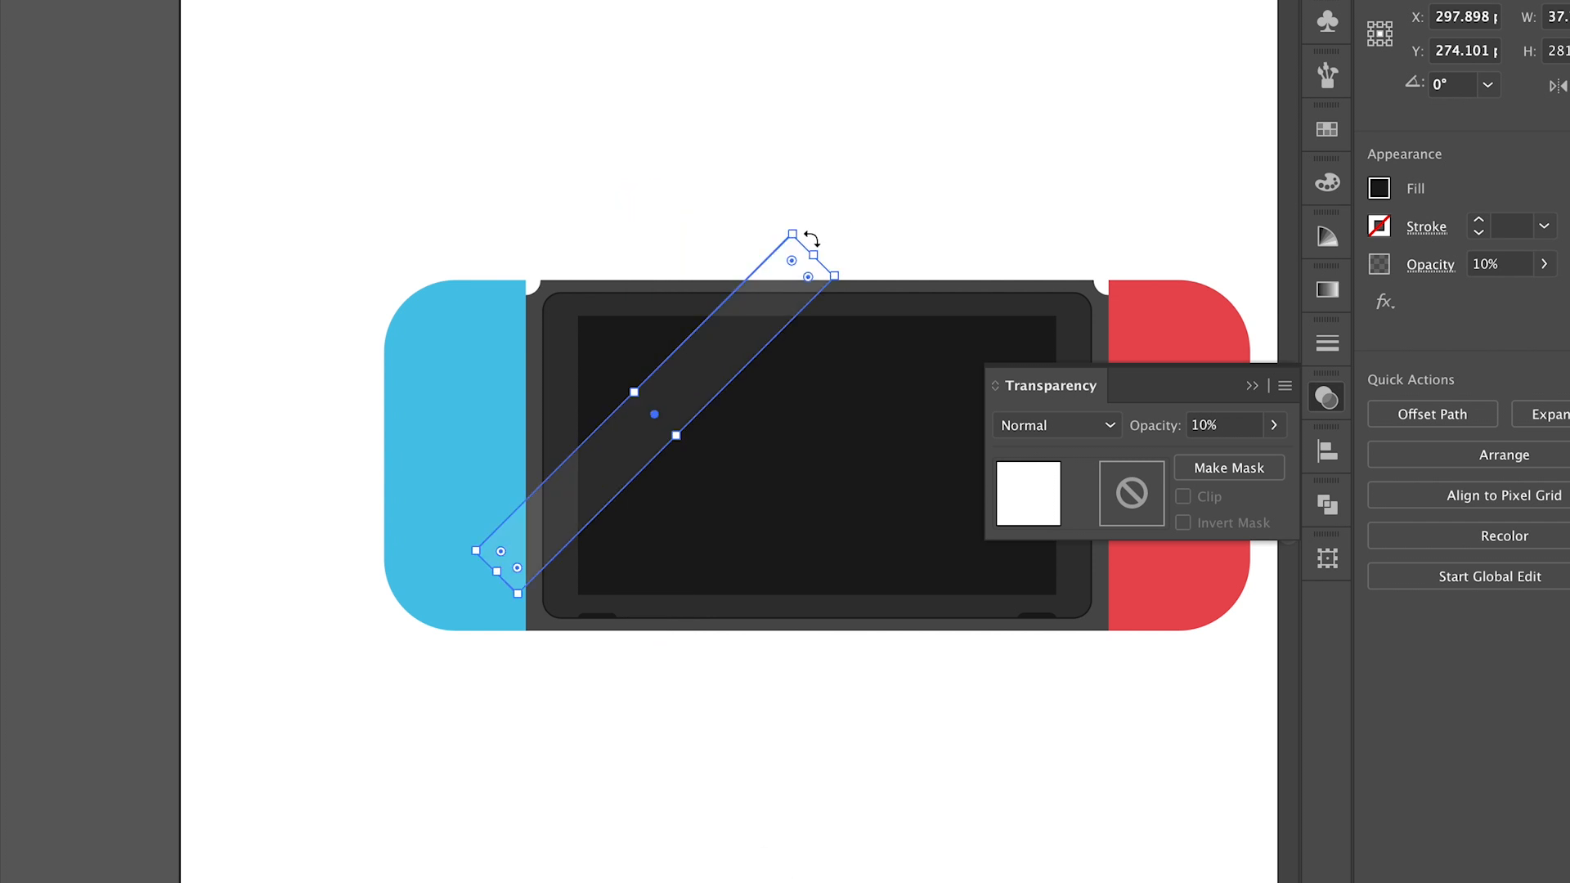
left_click_drag(713, 360, 750, 405)
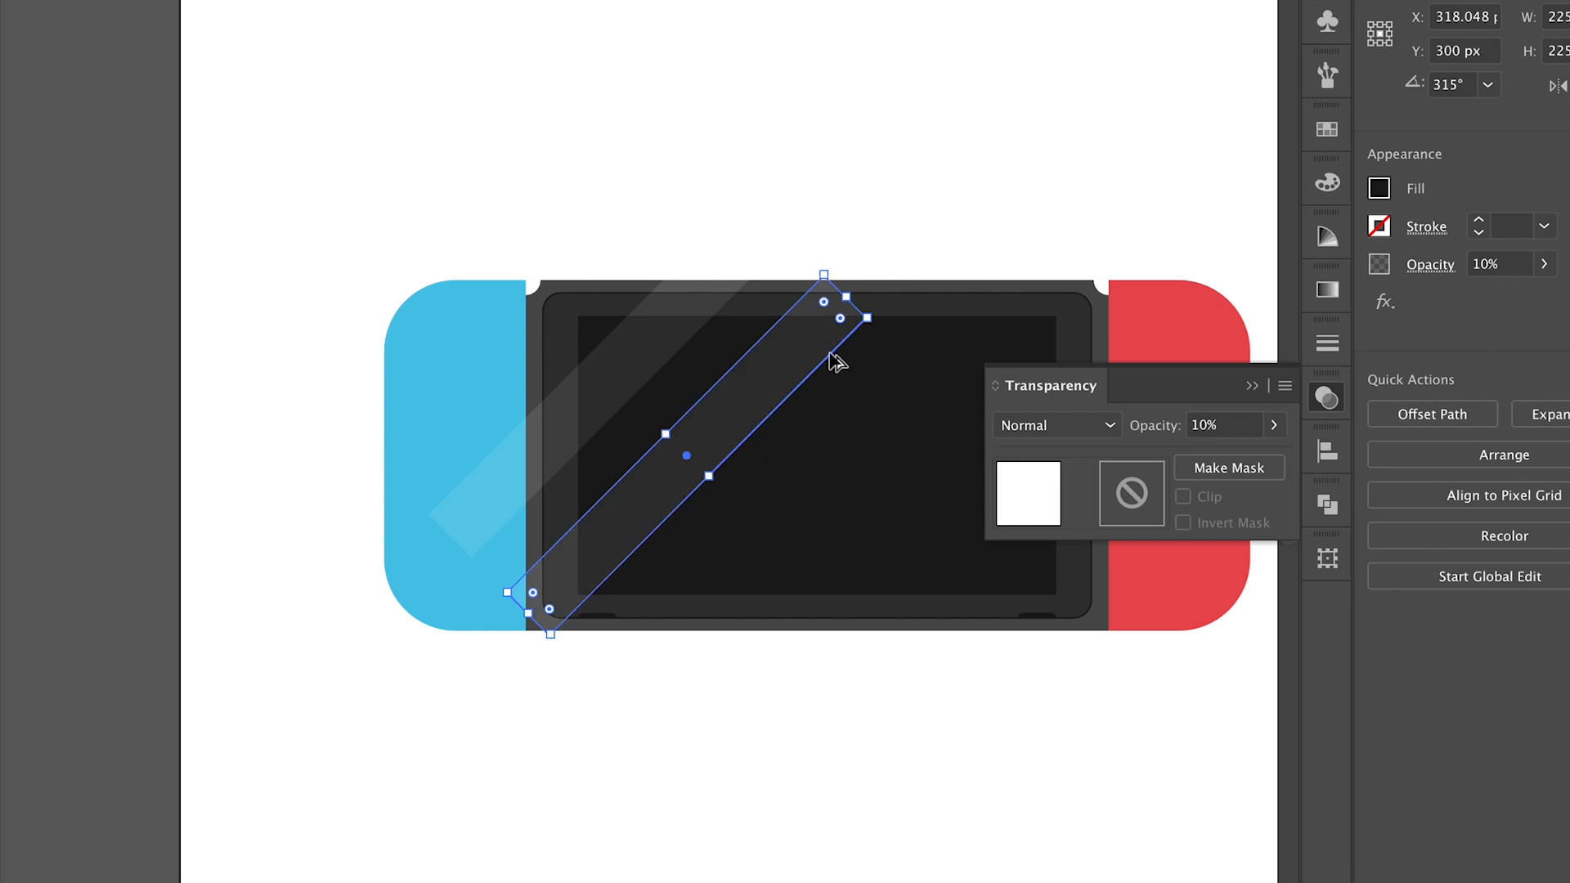
left_click_drag(871, 320, 953, 270)
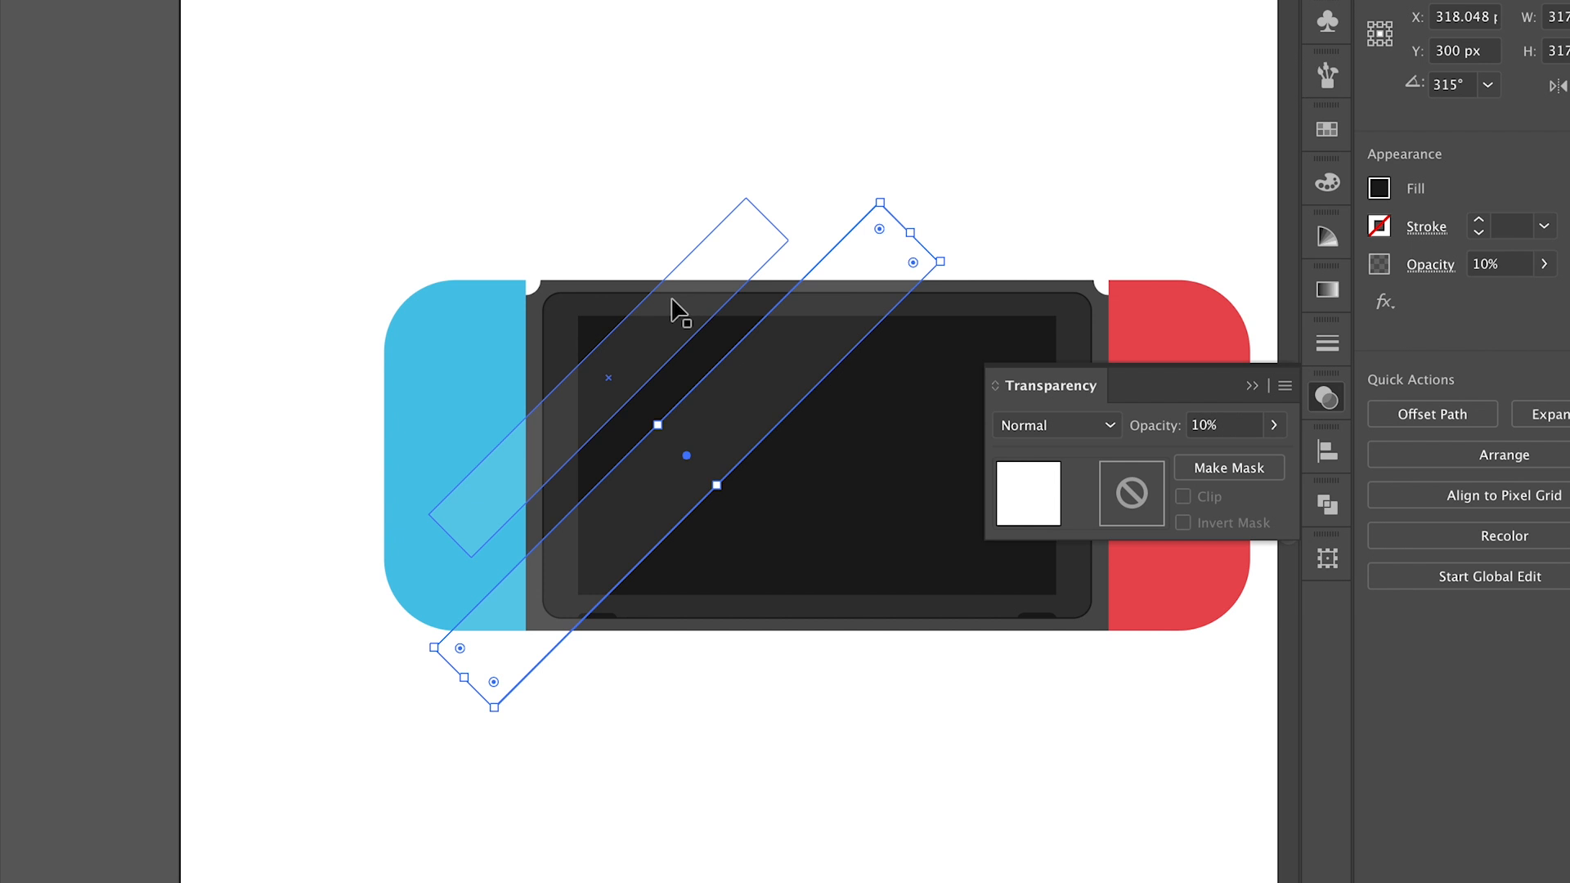
Trim both reflection strips to the screen frame's outline by removing their four overhanging ends with the Shape Builder tool
left_click(644, 352, "shift")
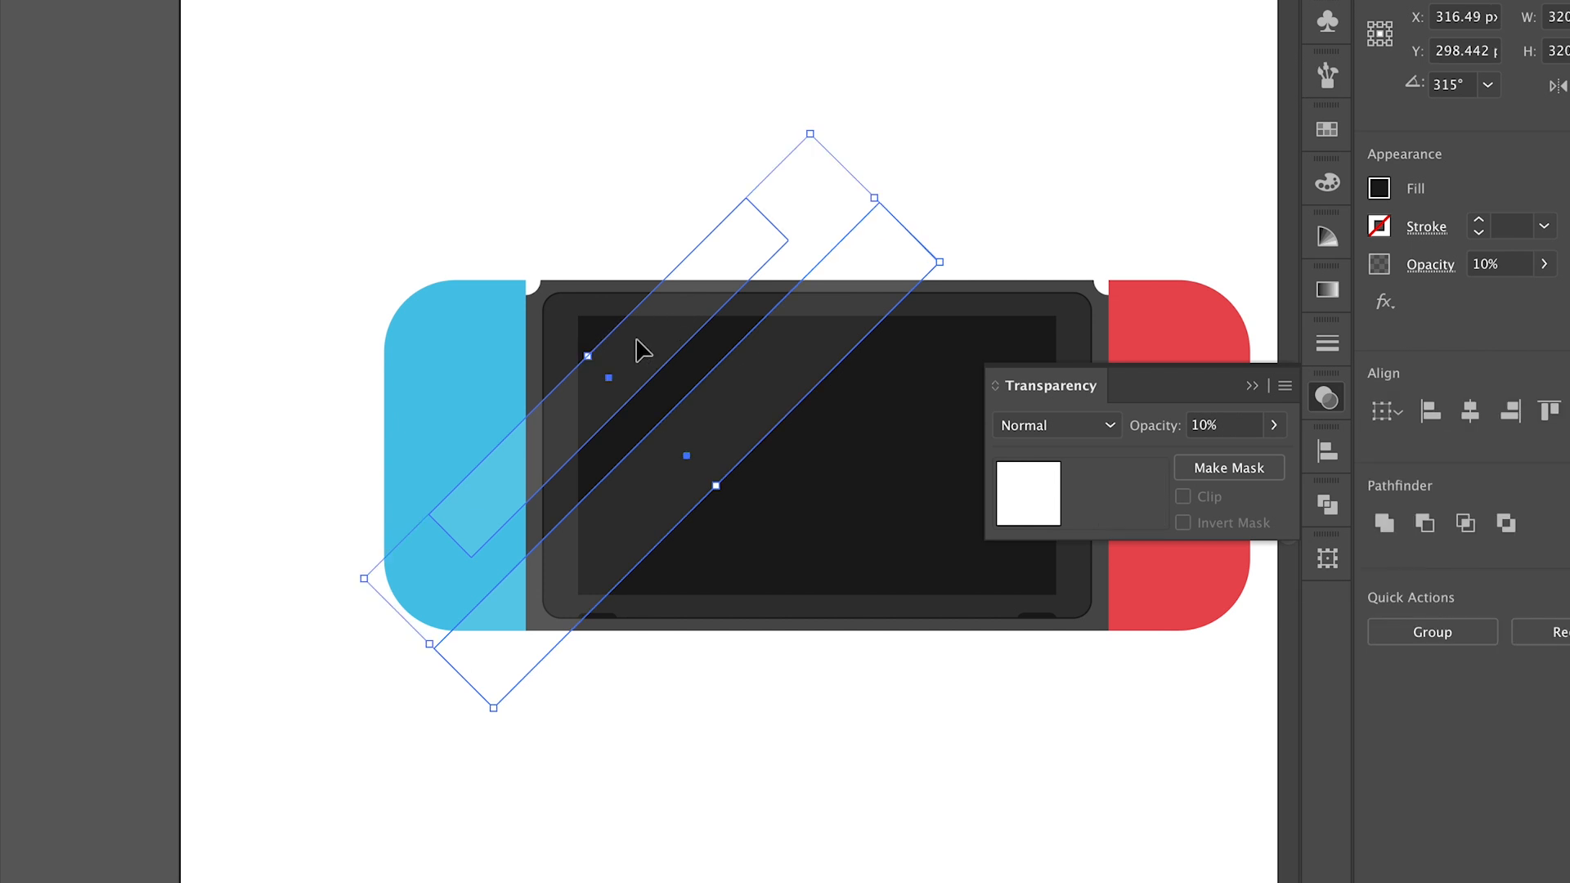
left_click(1018, 310, "shift")
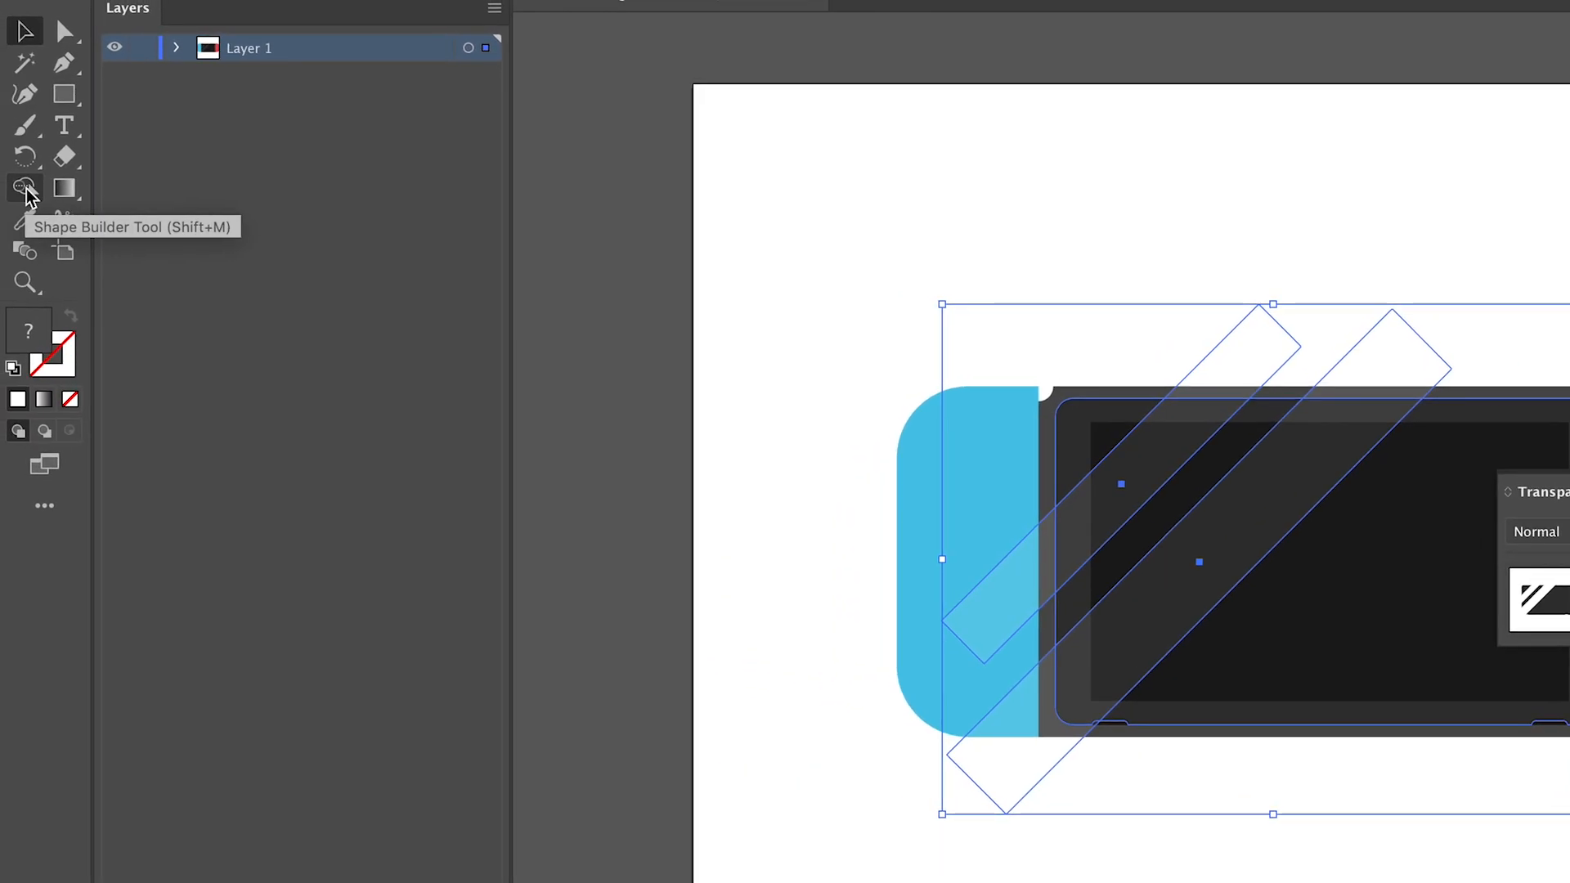
left_click(25, 188)
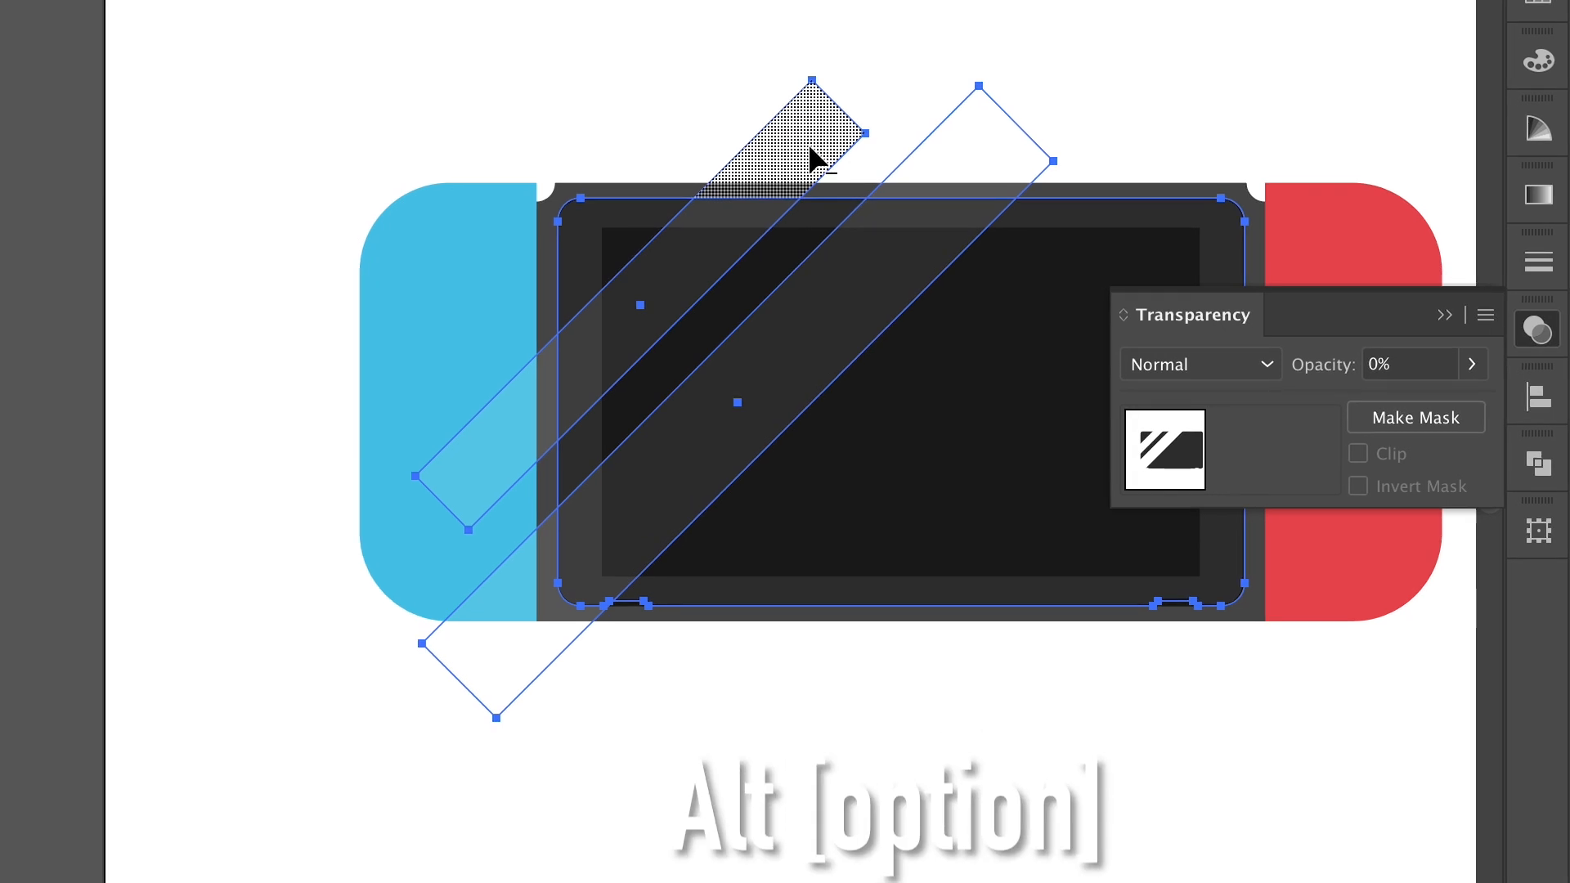
left_click(814, 160, "alt")
left_click(977, 153, "alt")
left_click(517, 666, "alt")
left_click(481, 479, "alt")
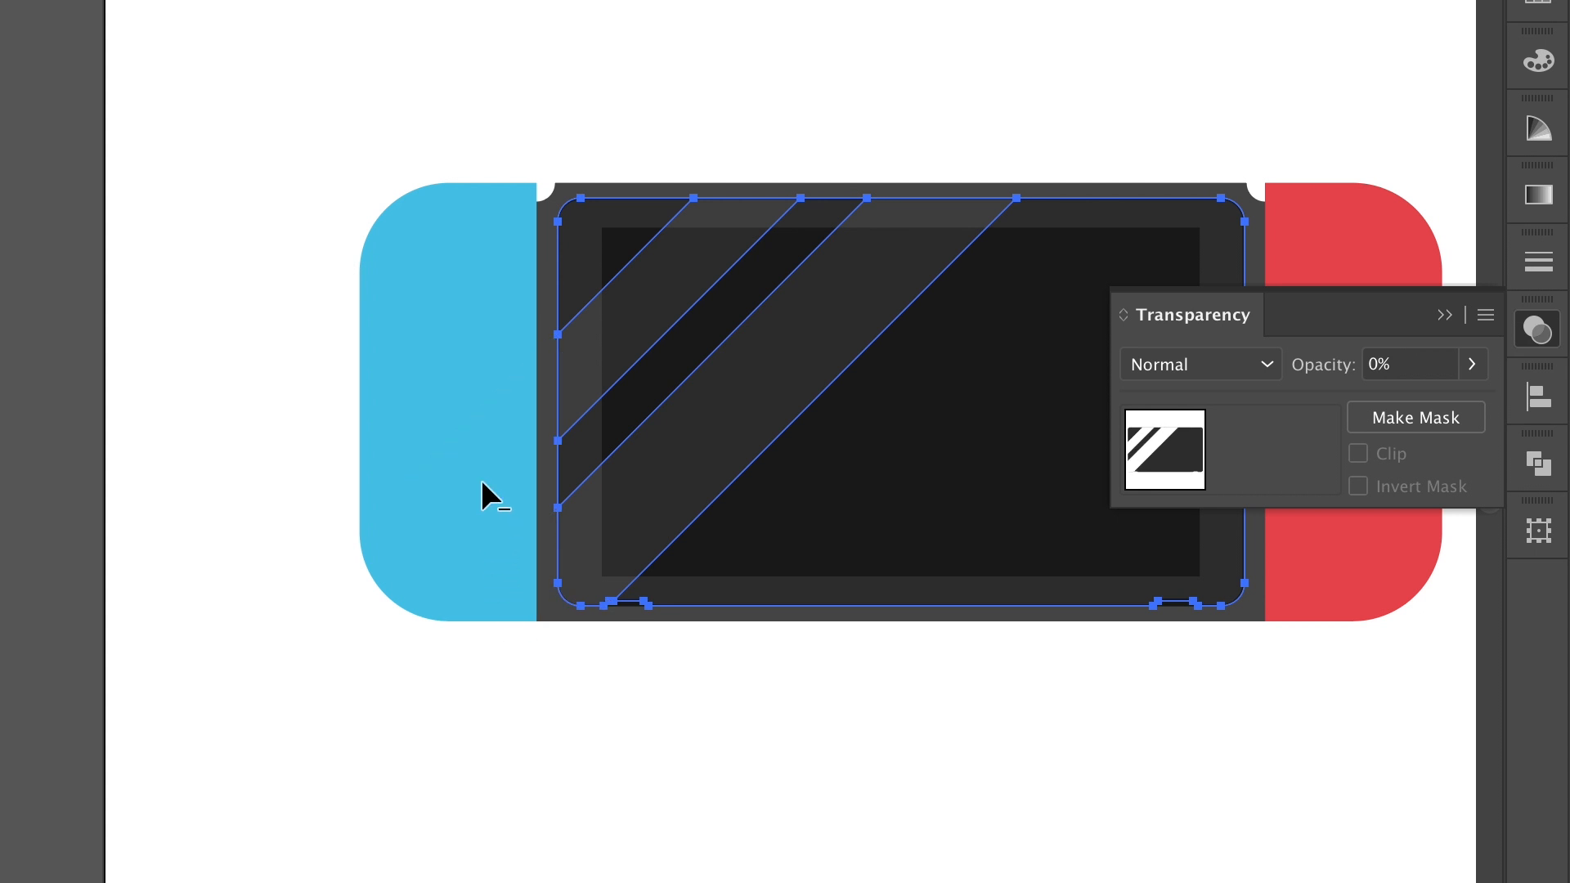
key("v")
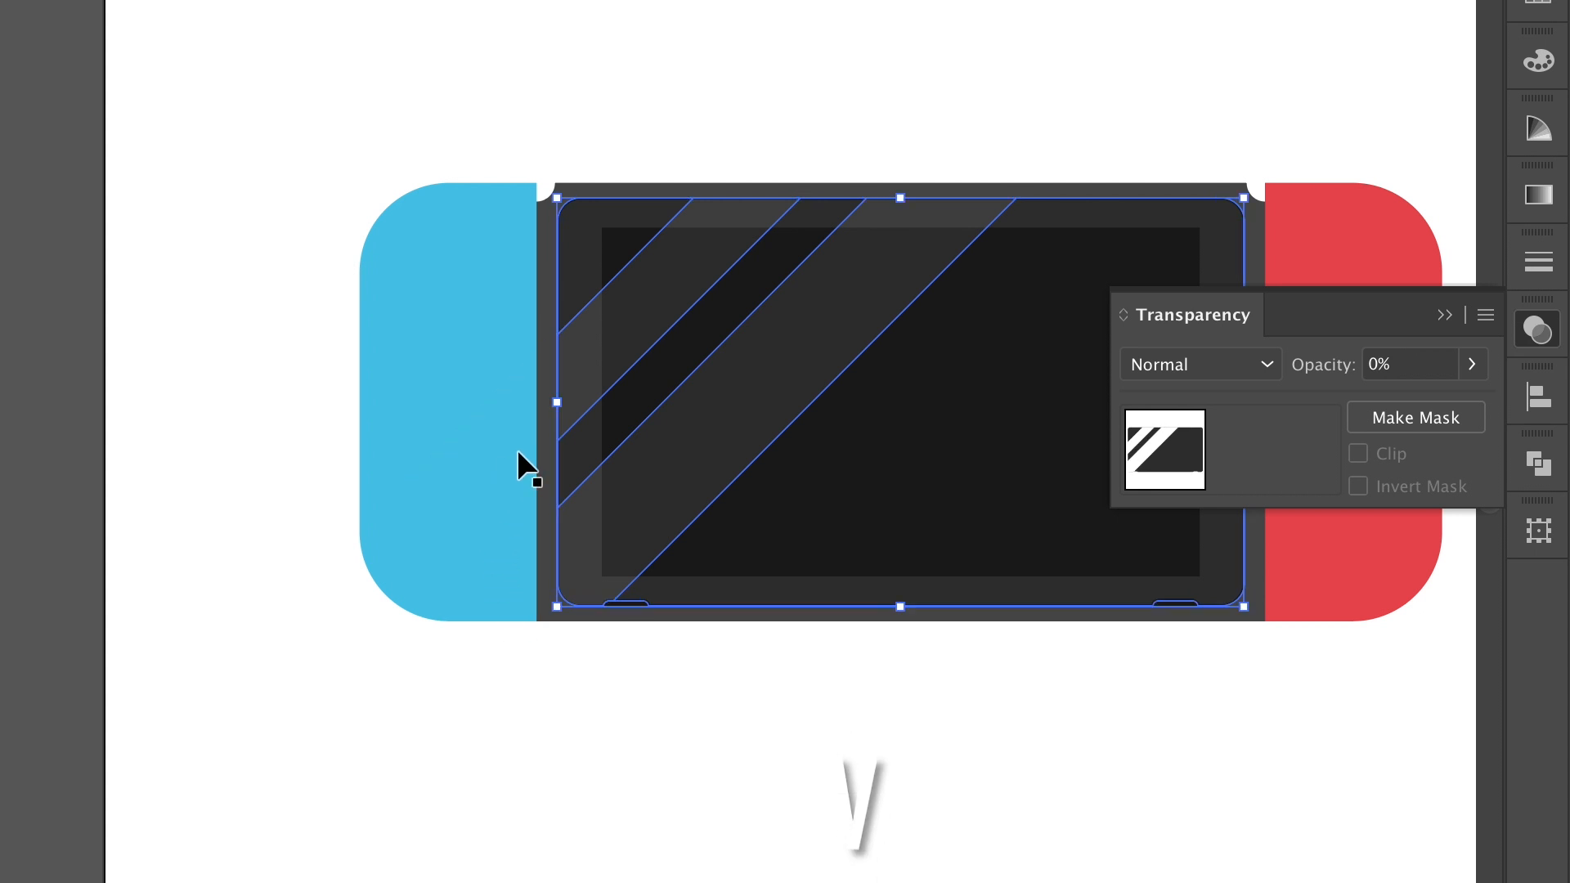
left_click(889, 95)
left_click(1443, 314)
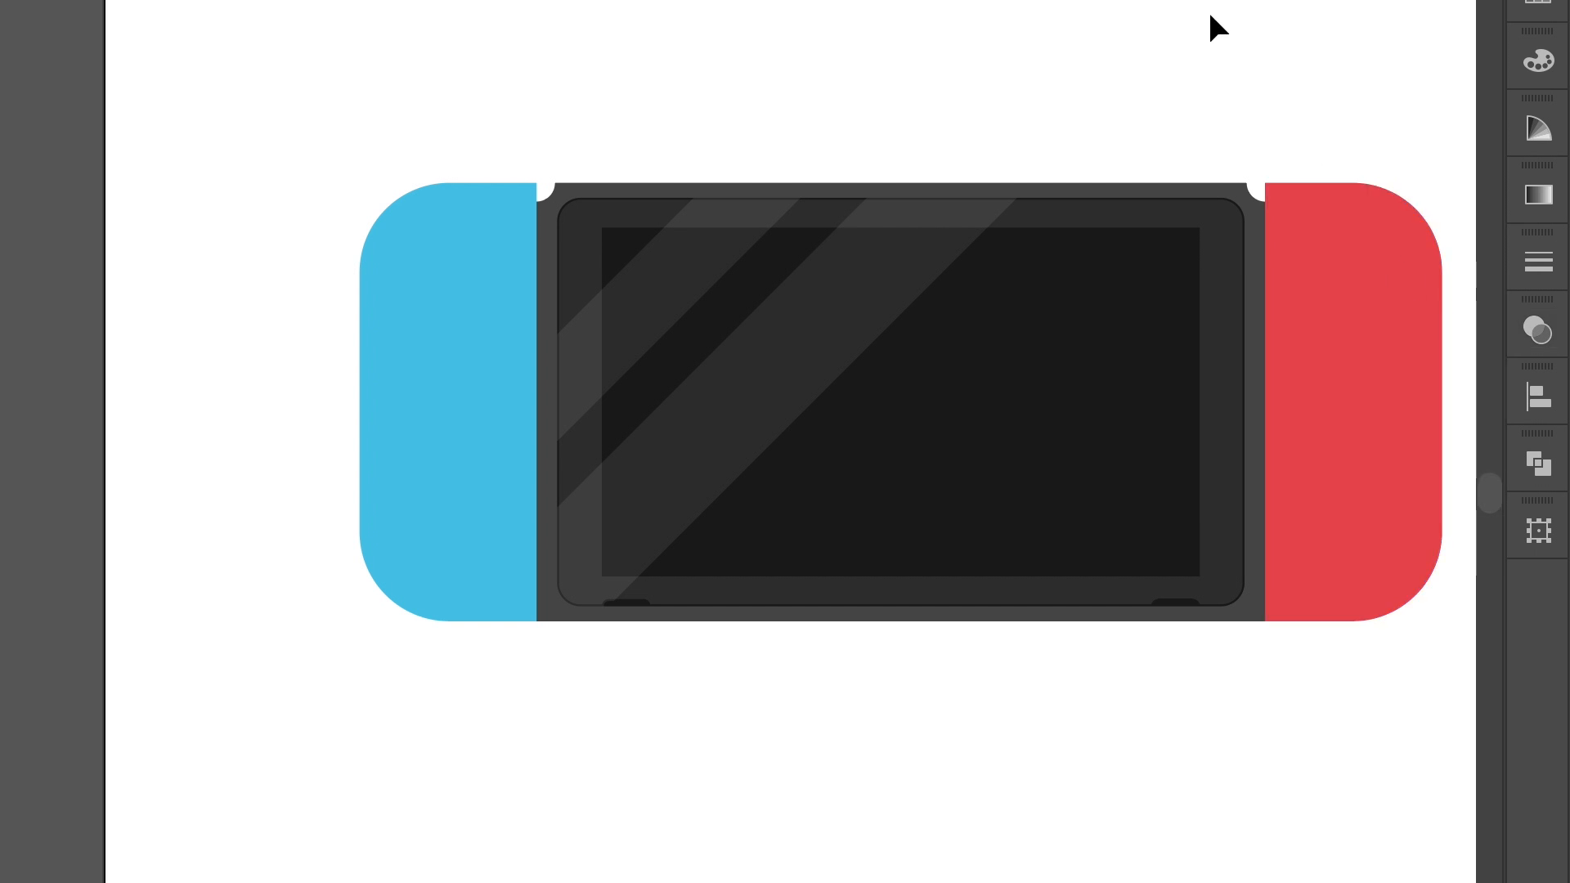
Paste two copies of the blue controller in place and move the front copy up by about 5 px
scroll(1210, 25, "right", 5)
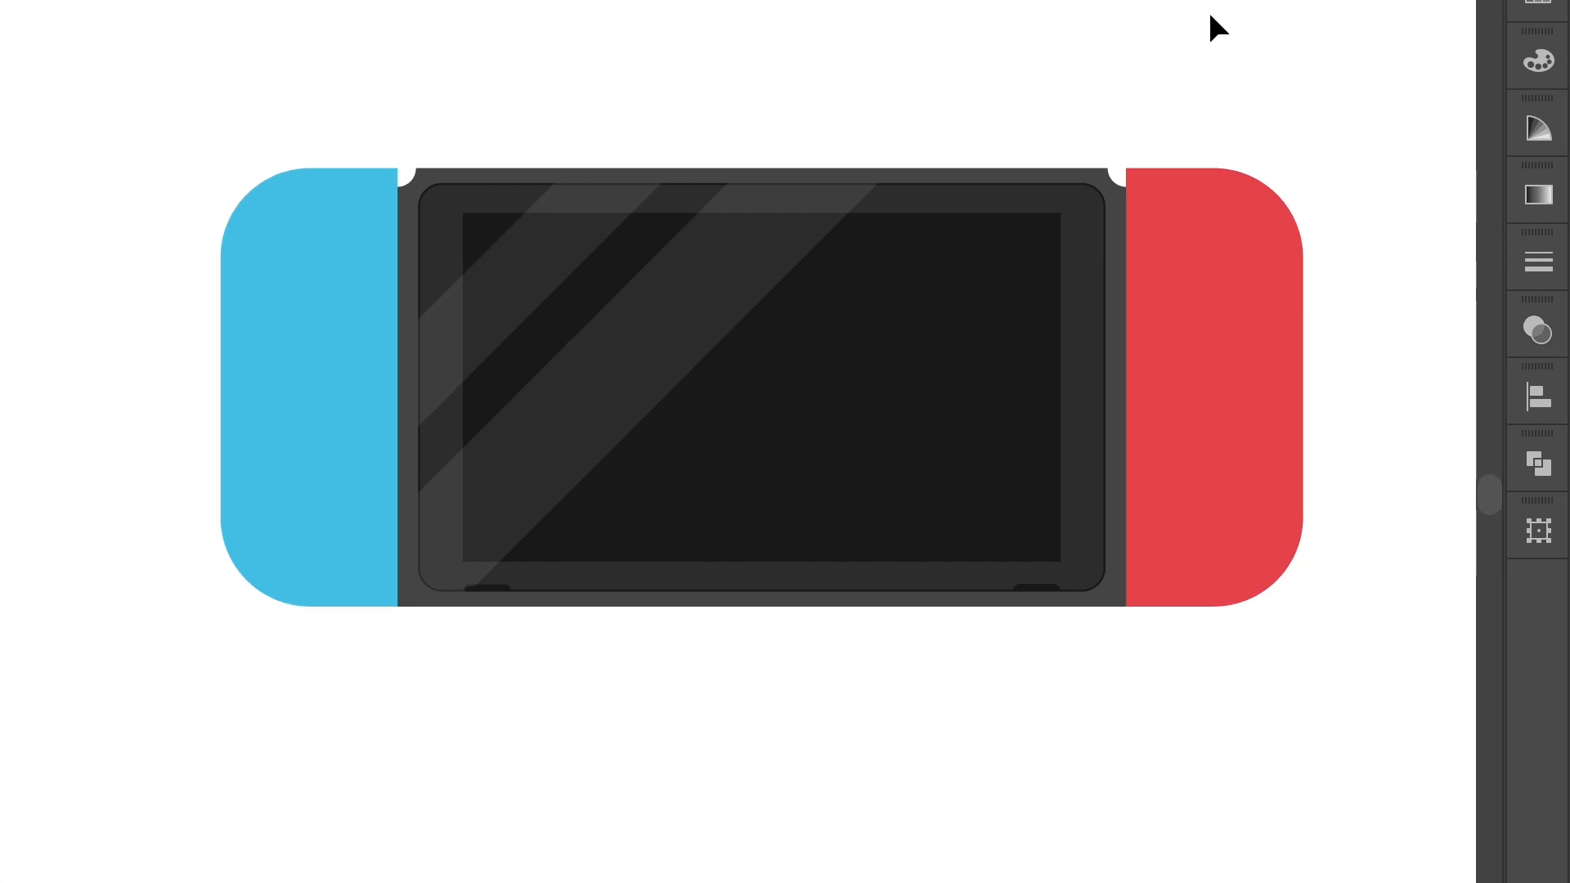
scroll(904, 32, "up", 5)
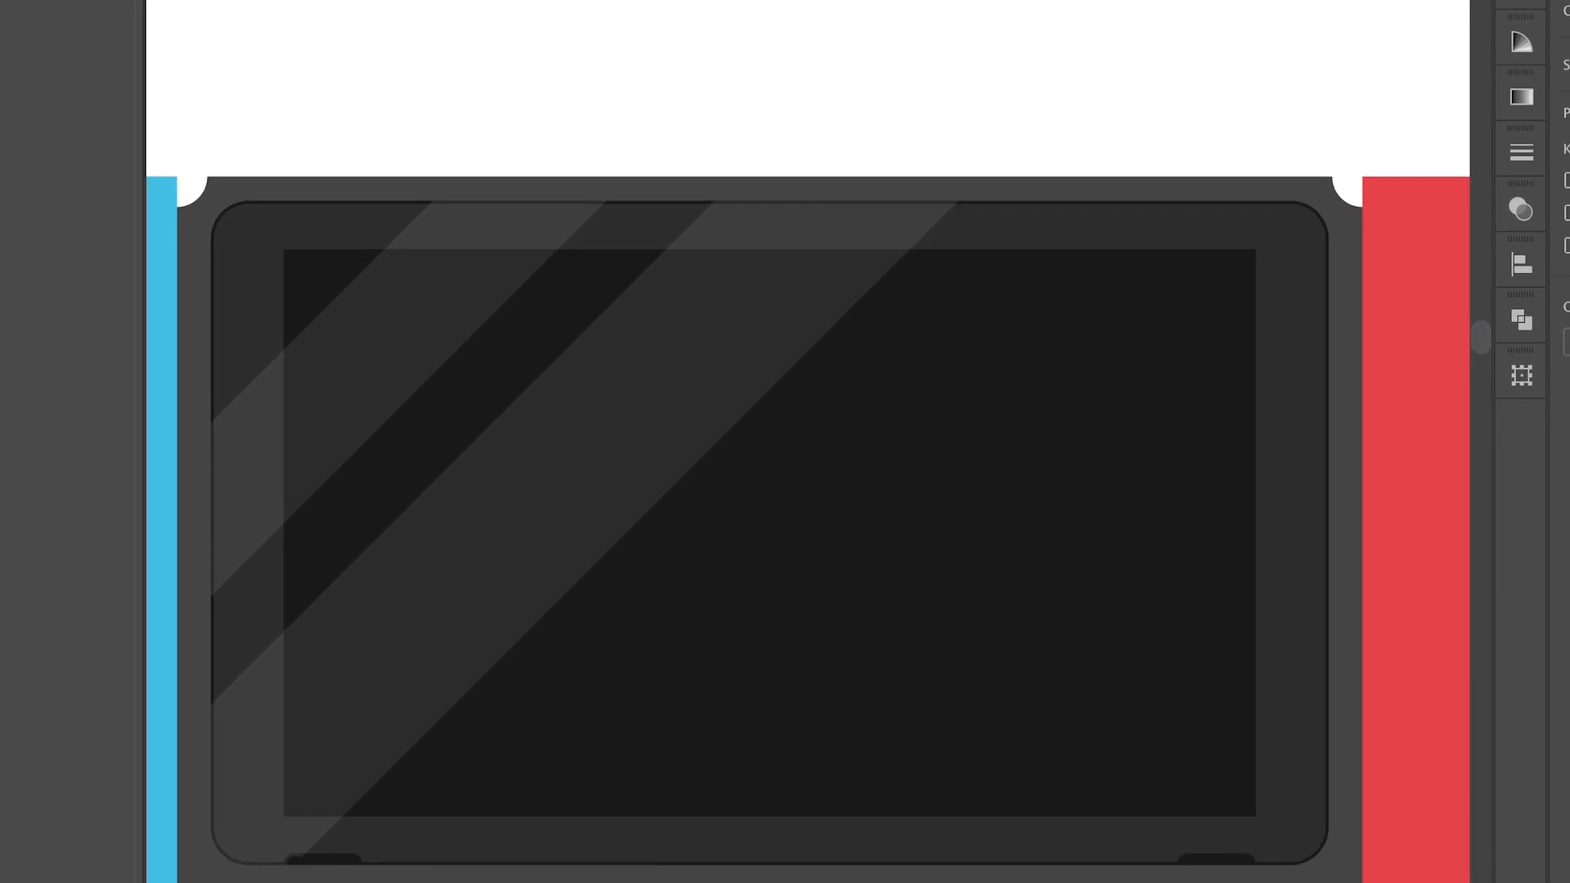
scroll(527, 395, "left", 10)
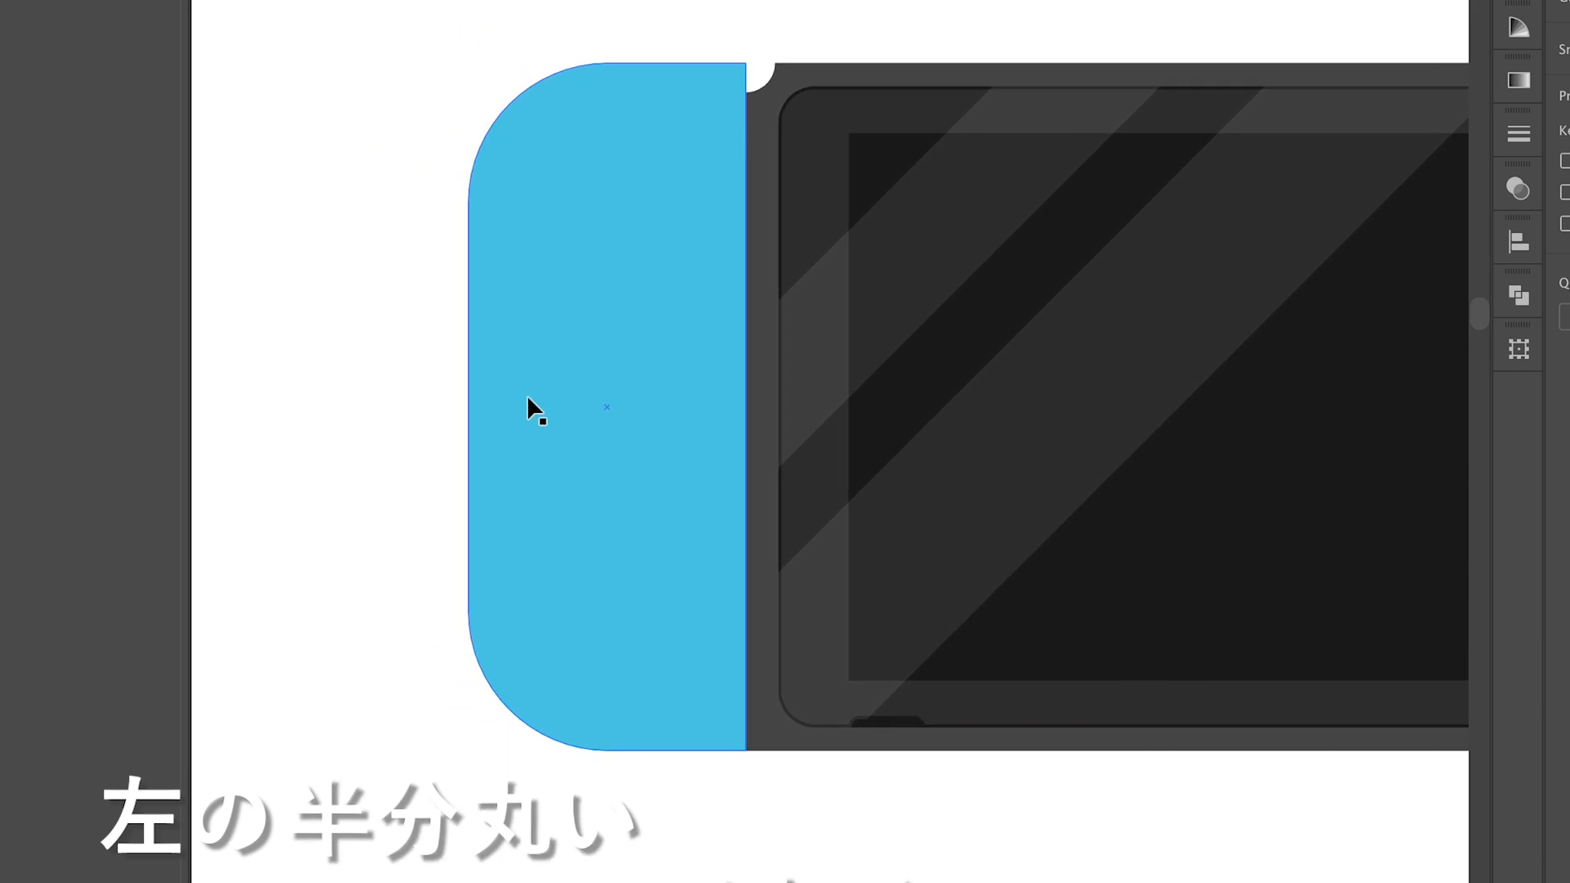
left_click(528, 399)
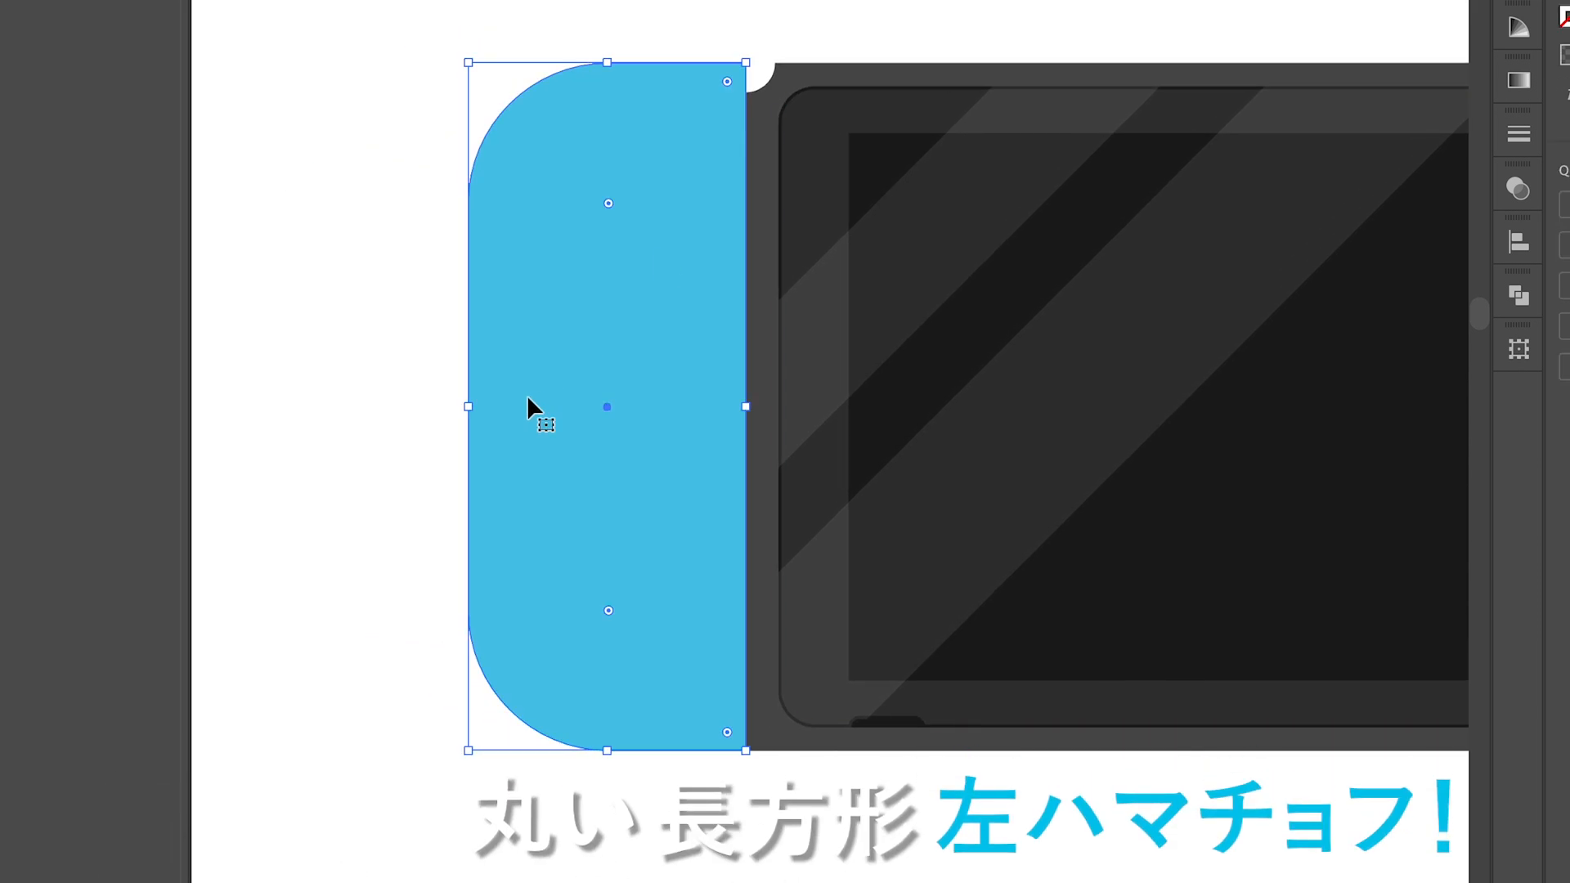
key("a")
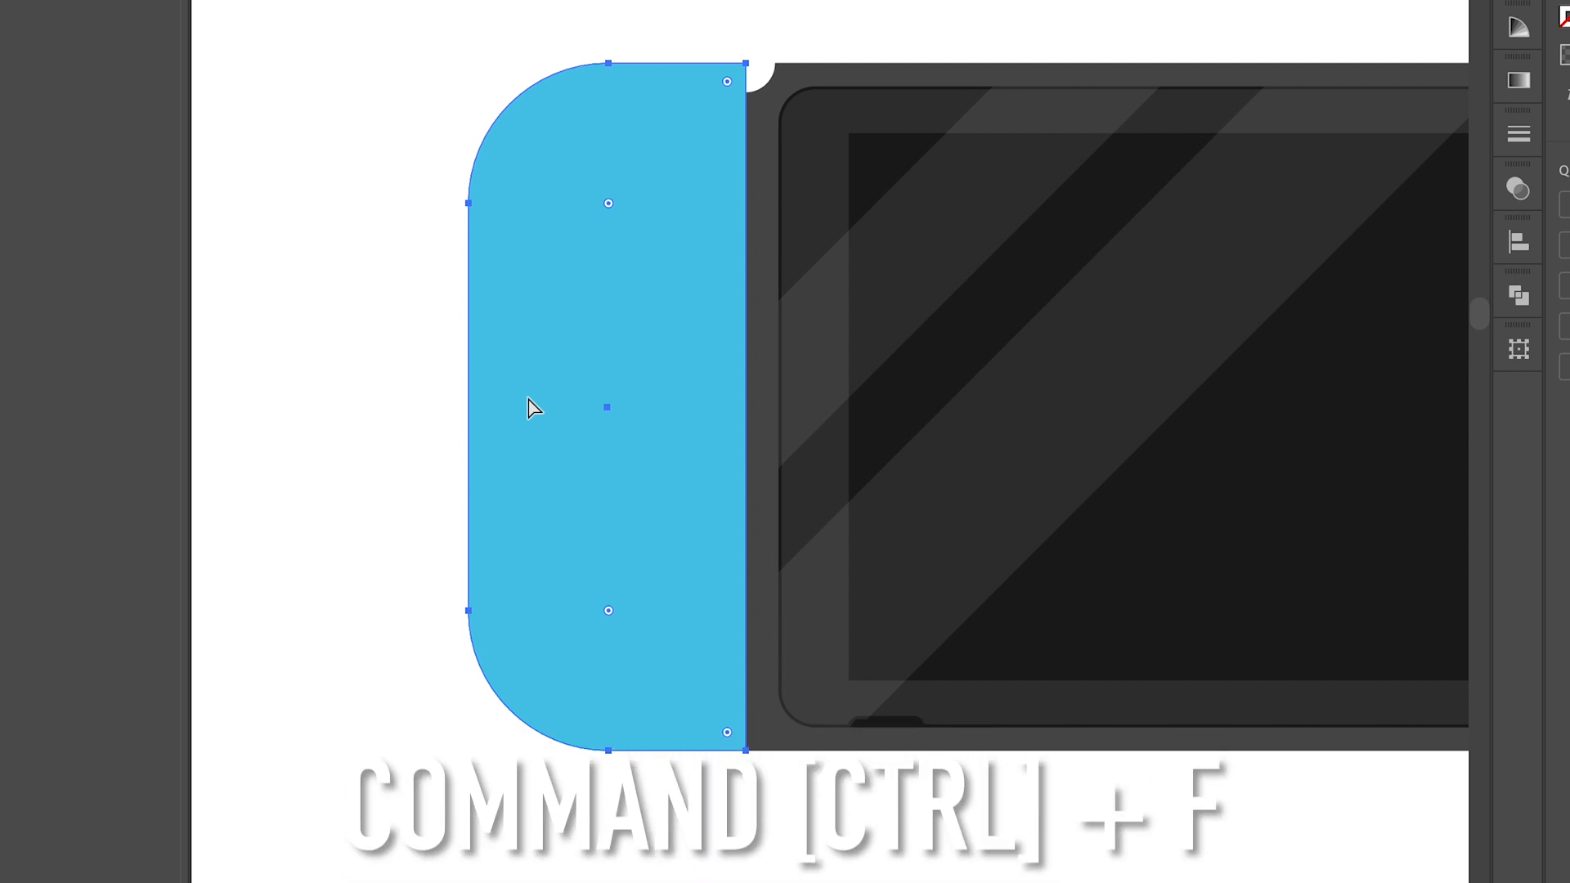
key("v")
key("Up")
key("Up")
key("Up")
key("Up")
key("Up")
key("Up")
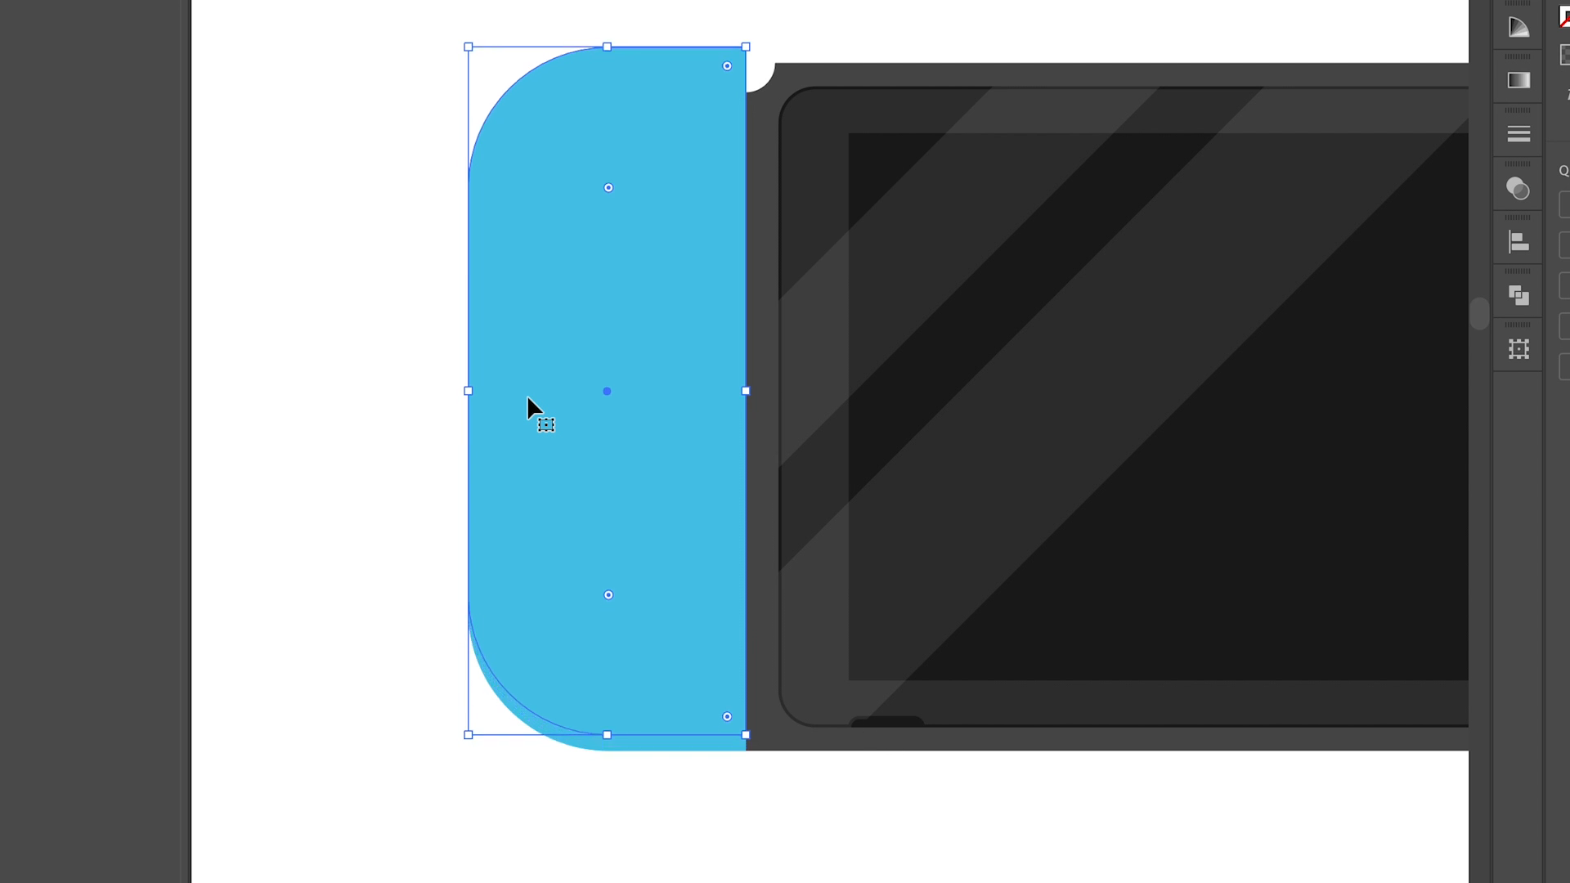
Subtract the raised blue copy from the copy beneath it and fill the remaining bottom edge sliver with 2CB8DE
left_click(634, 743, "shift")
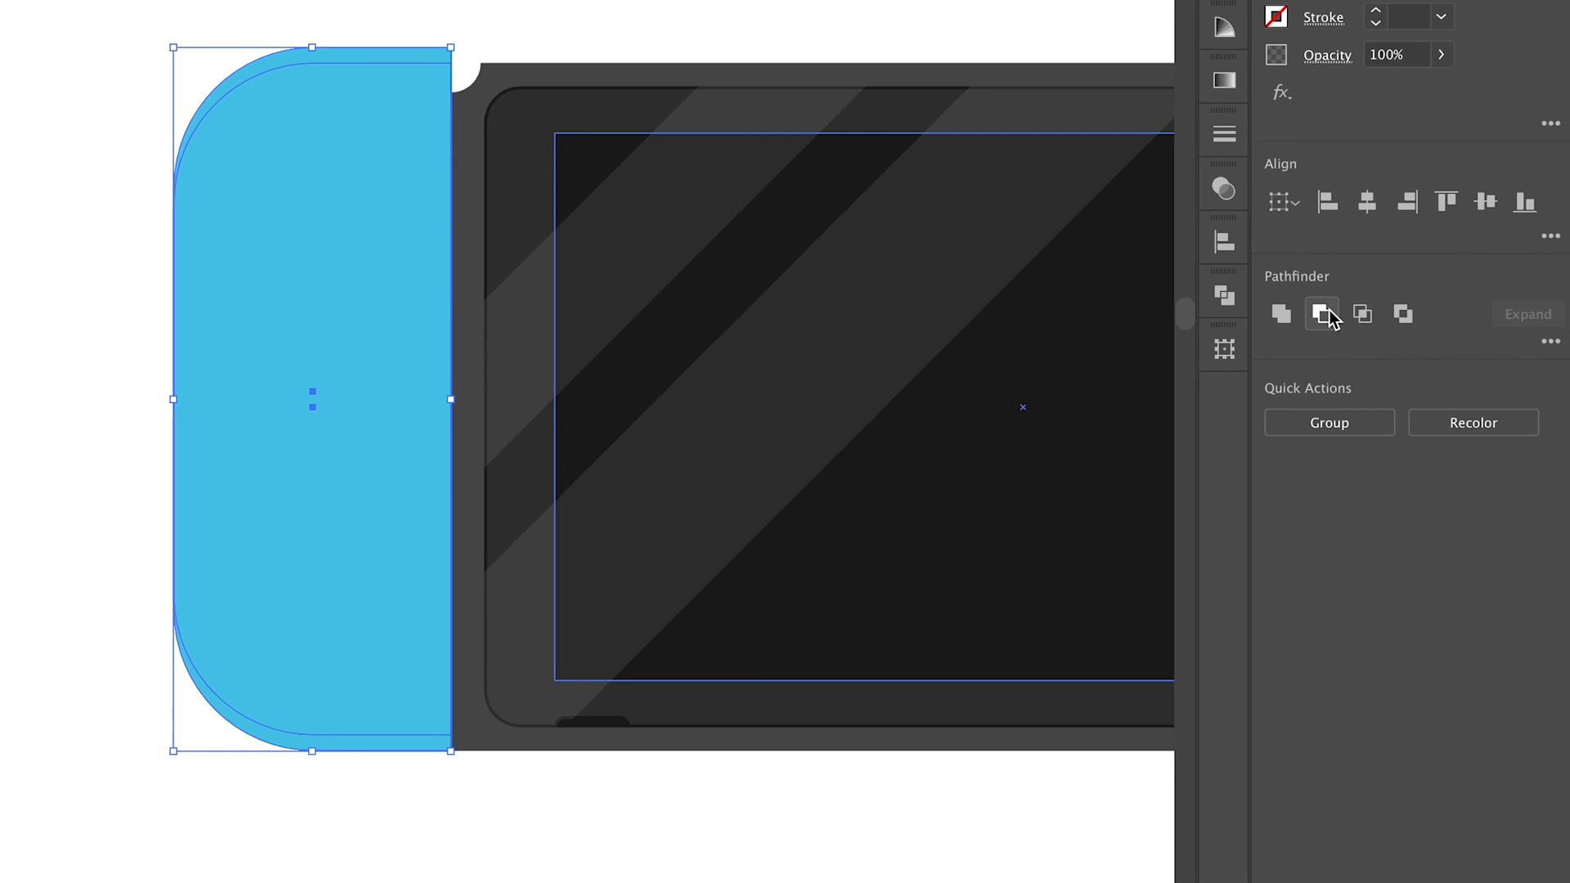
left_click(1329, 311)
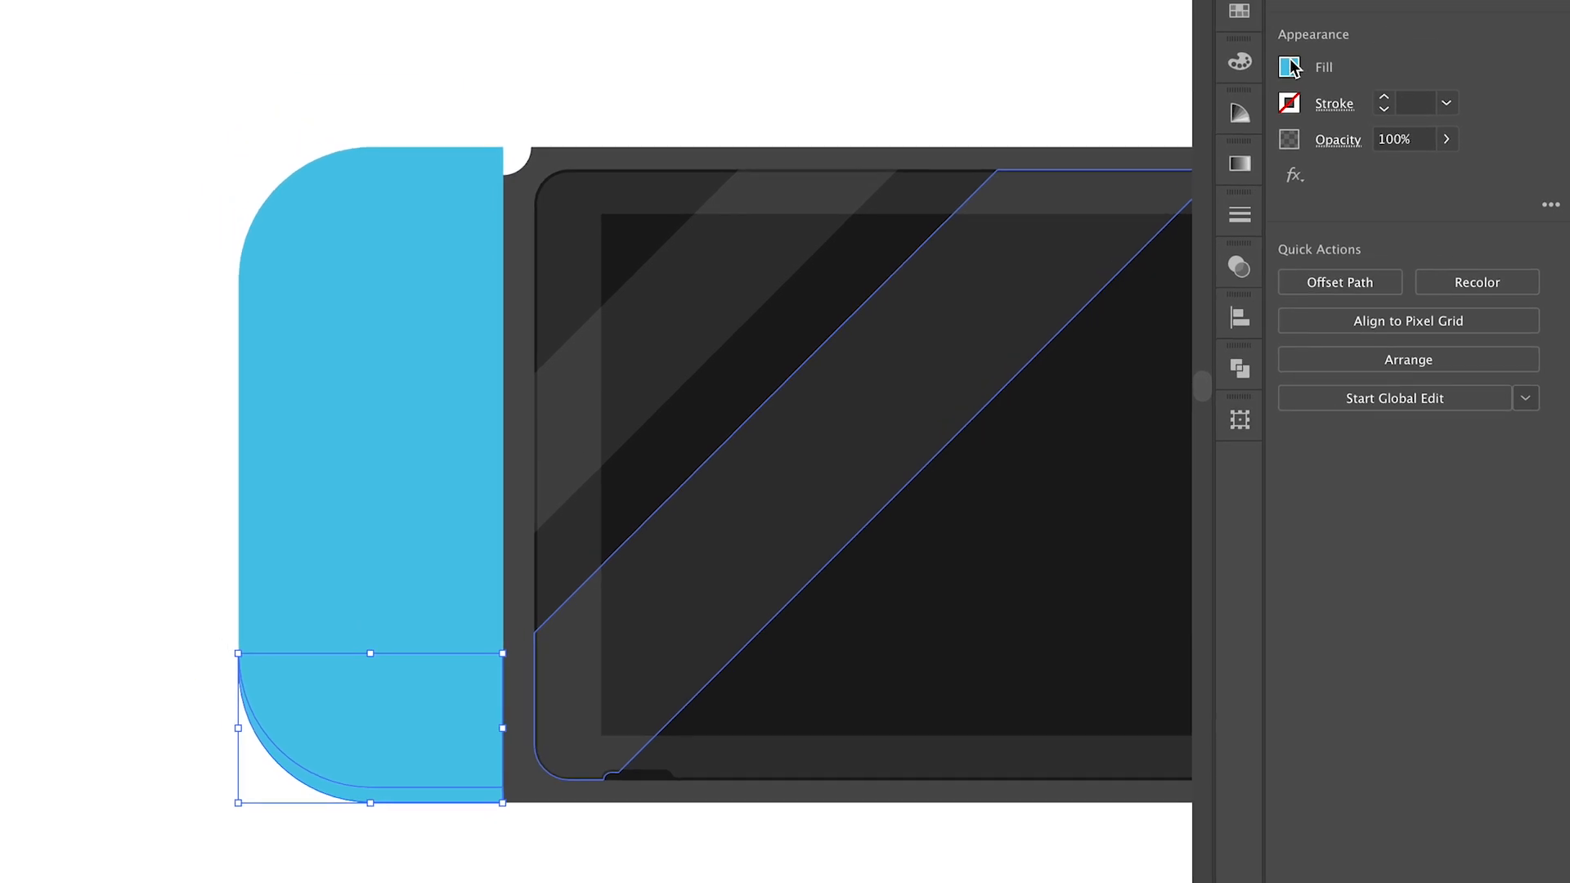
double_click(1279, 6)
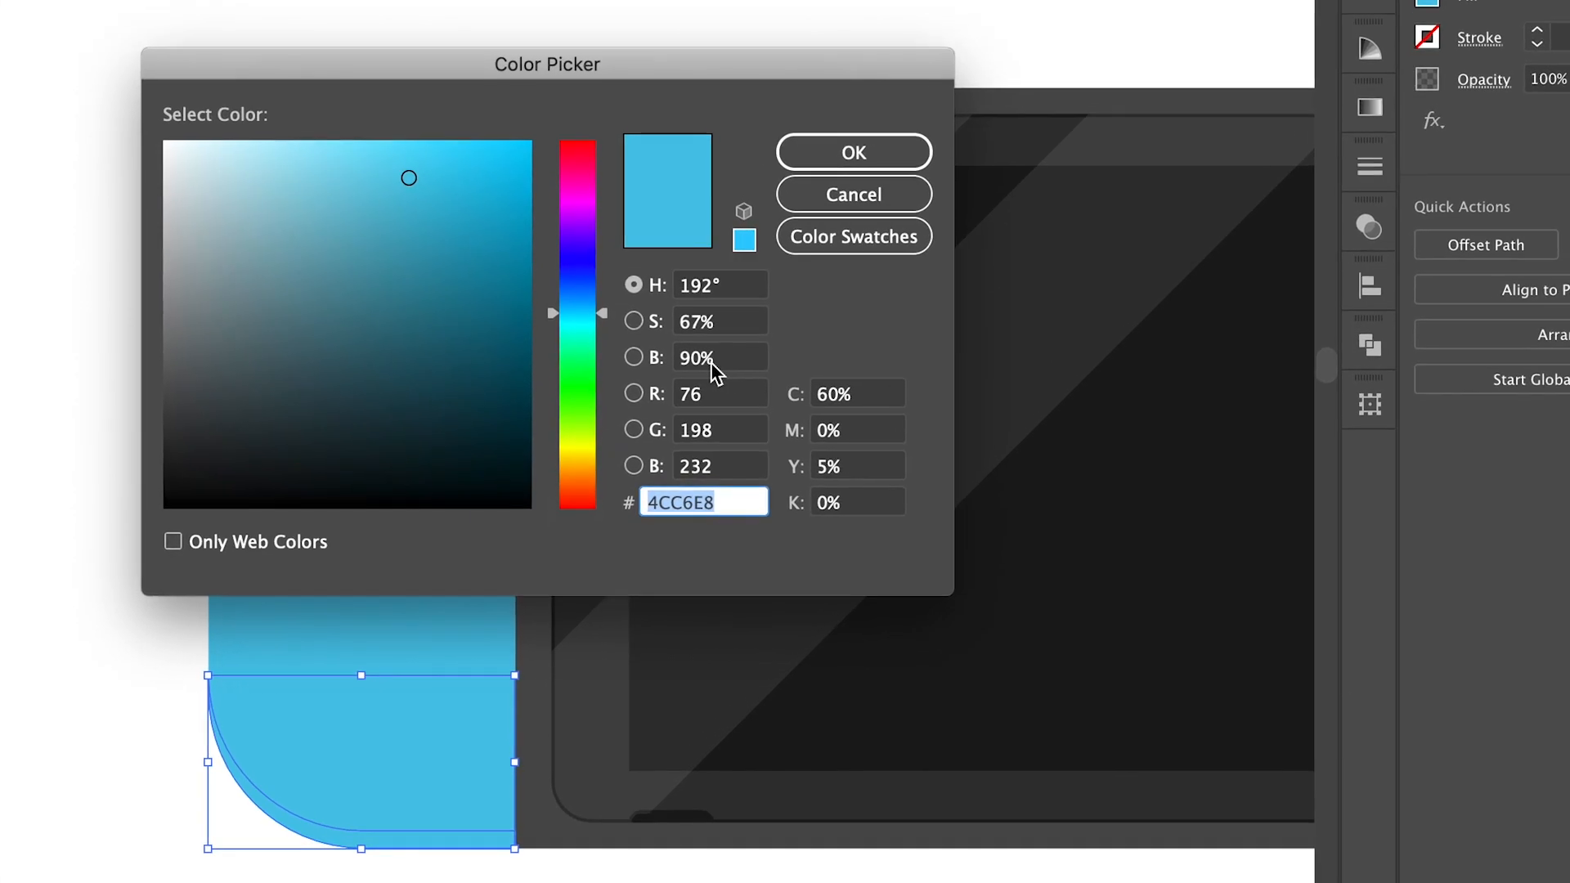
type("2CB8DE")
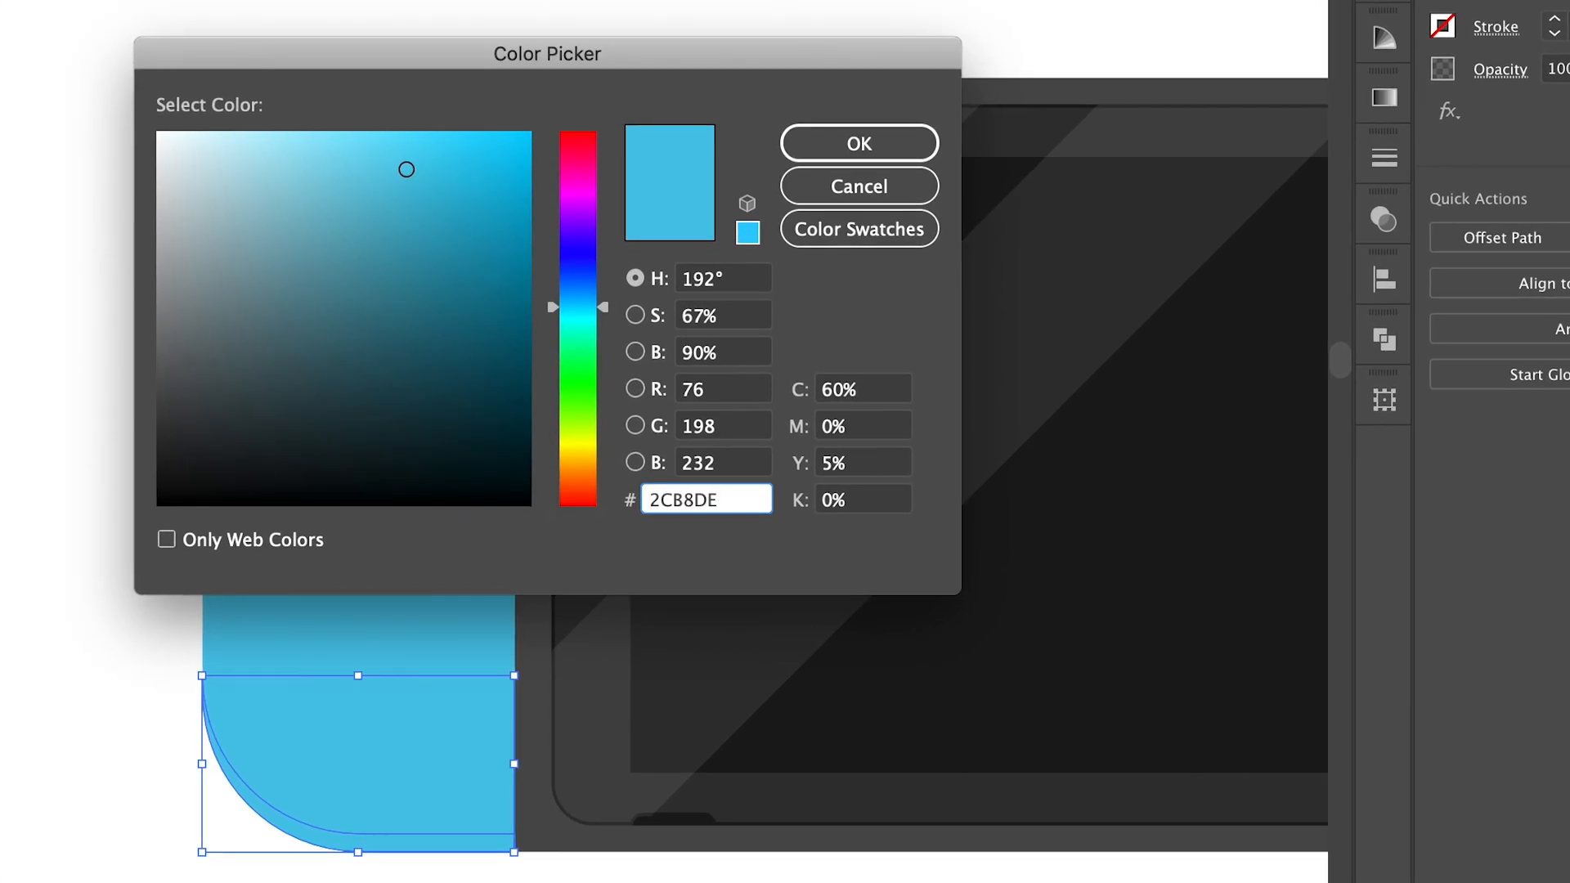
left_click(880, 152)
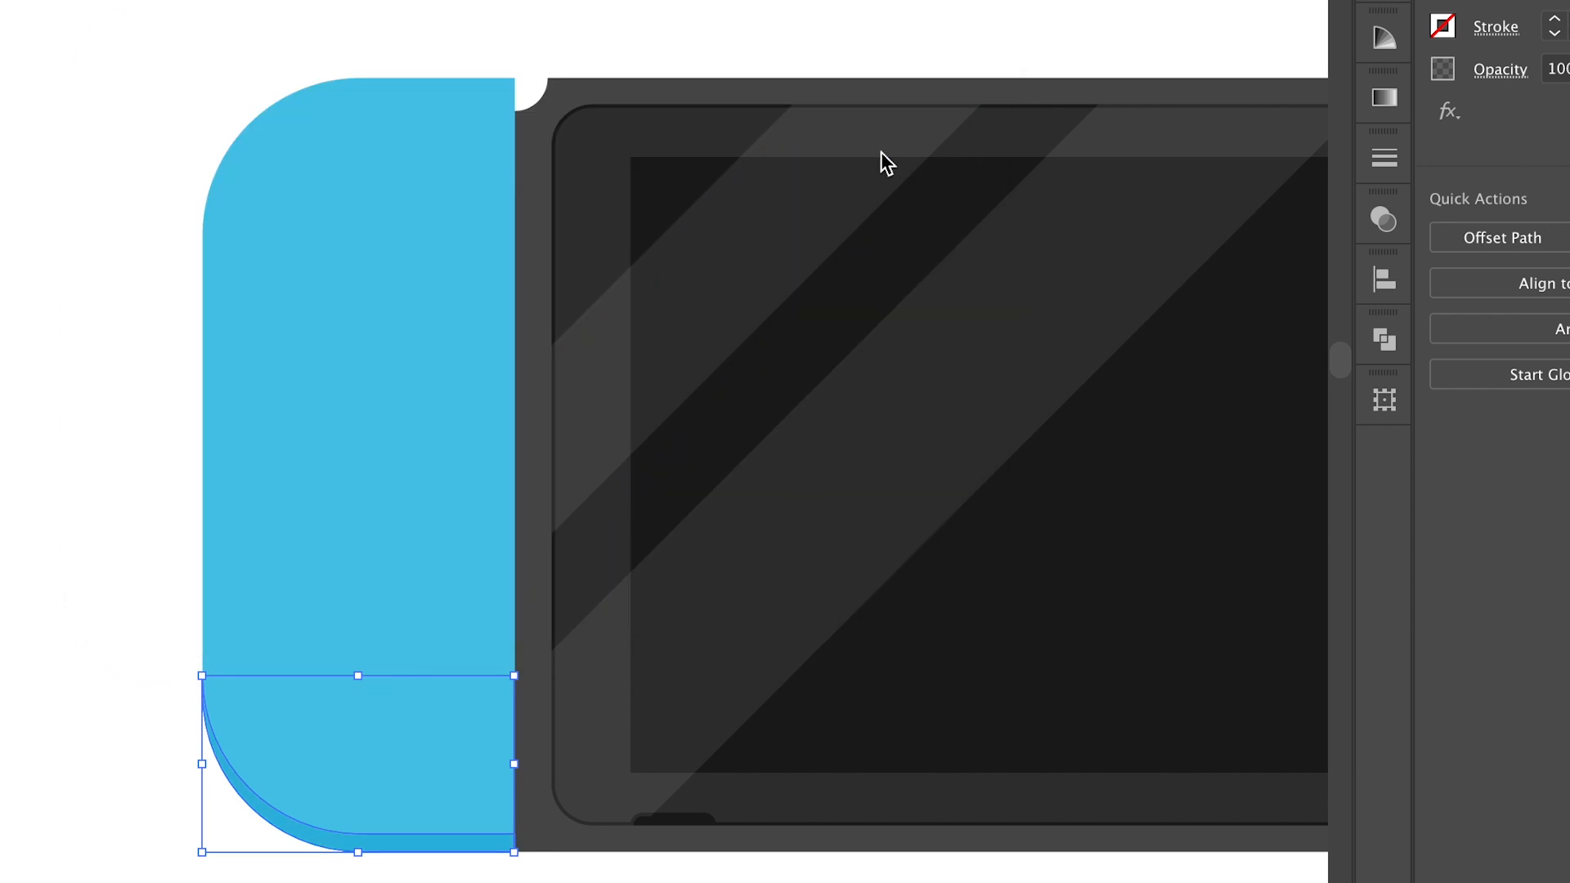
left_click(449, 875)
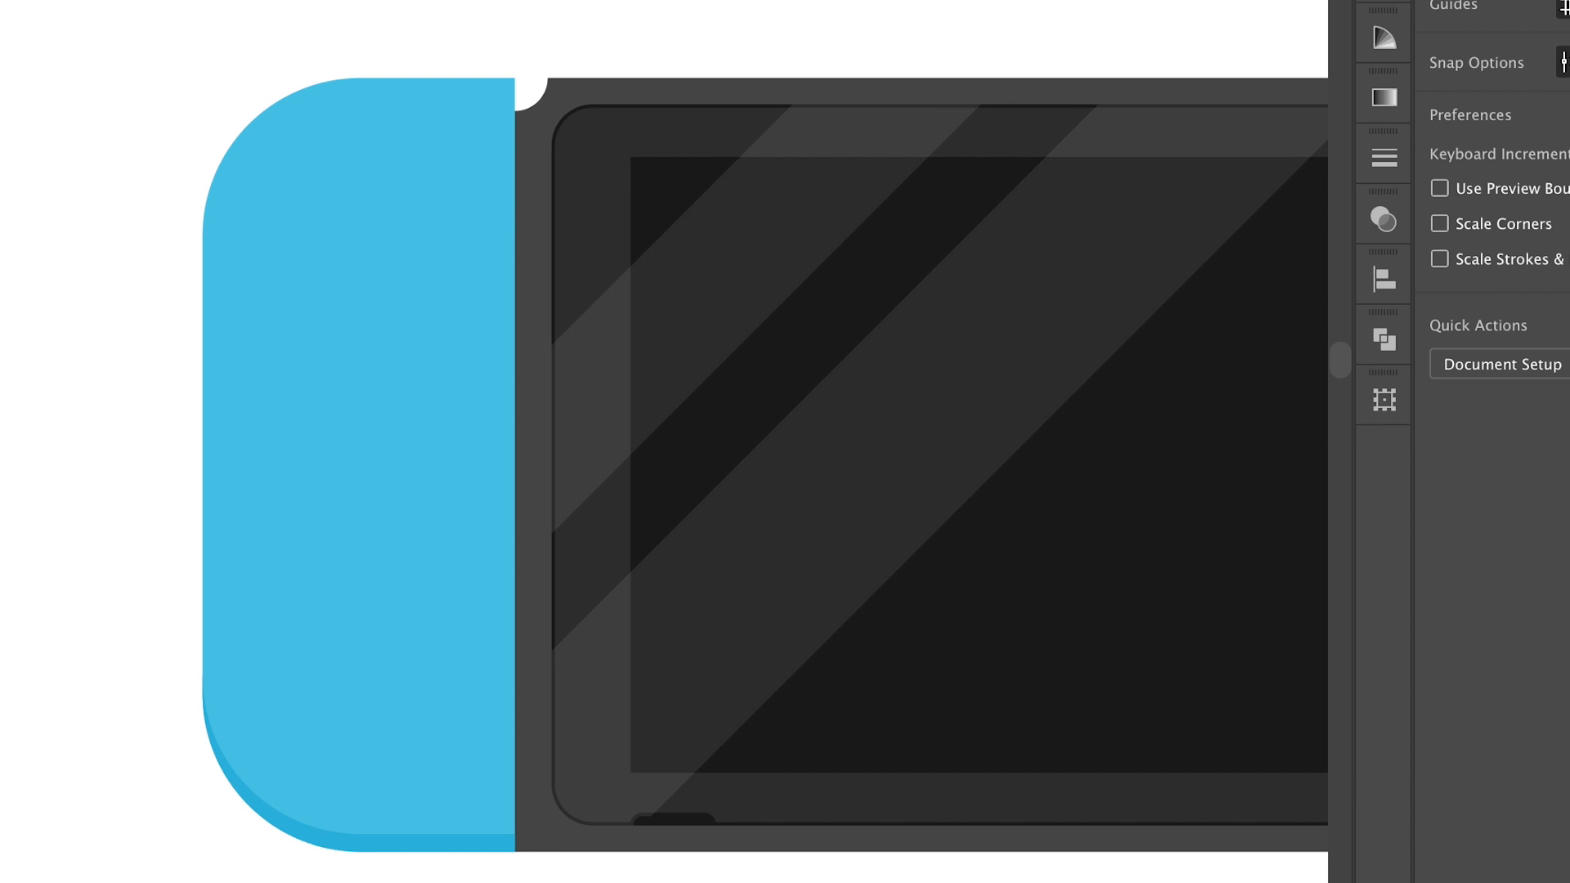
Paste two more copies of the blue controller in place and move the front copy down by about 5 px
left_click(441, 566)
key("a")
key("ctrl+f")
key("v")
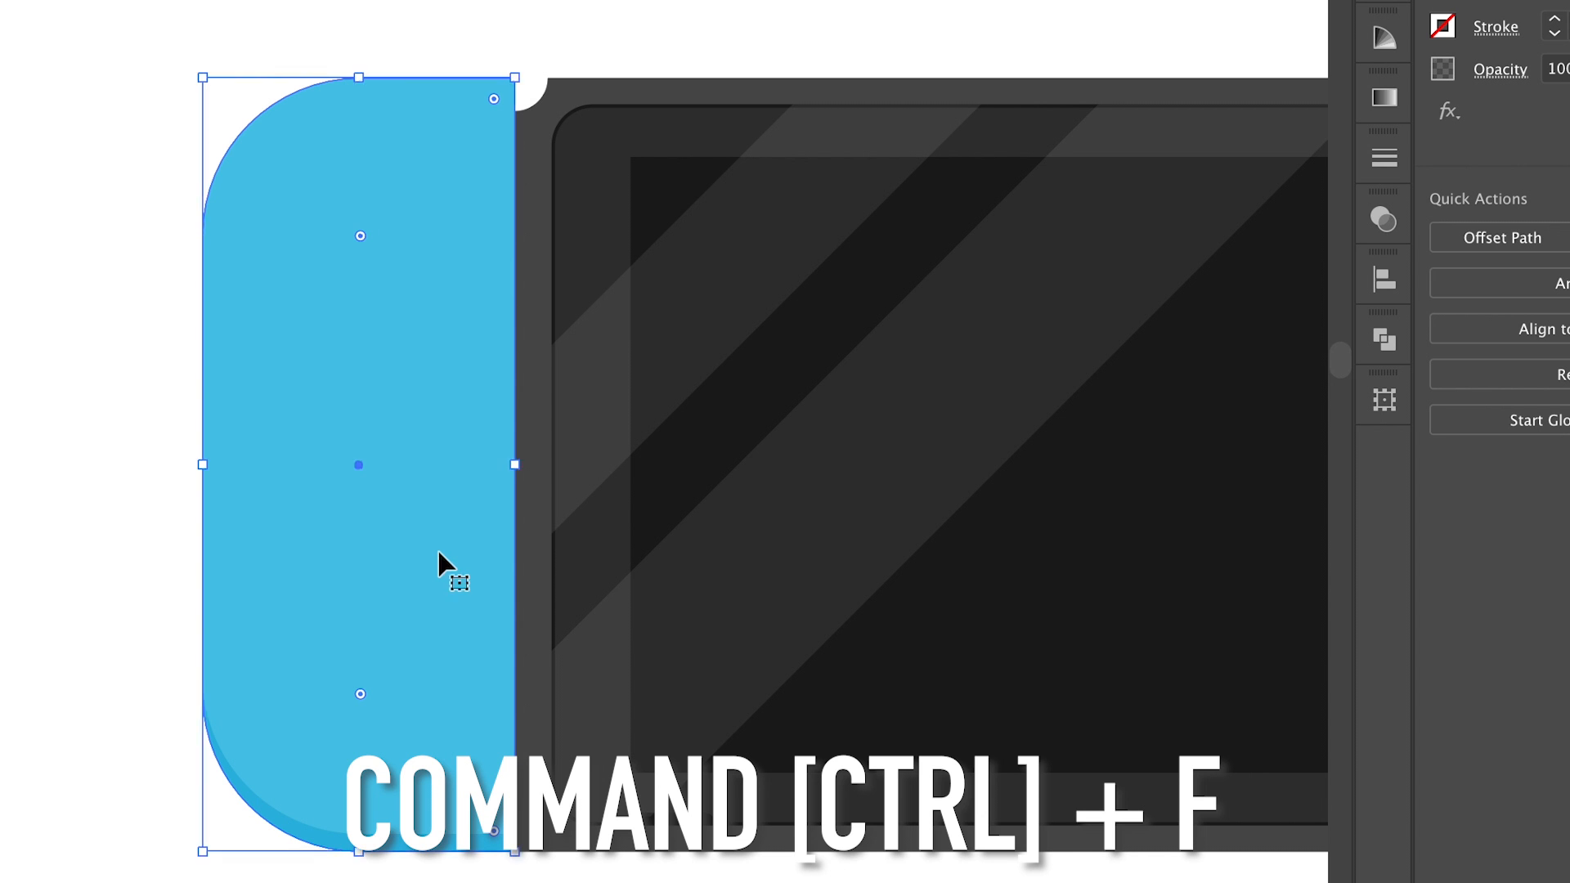
key("Down")
key("Down")
key("Down")
key("Down")
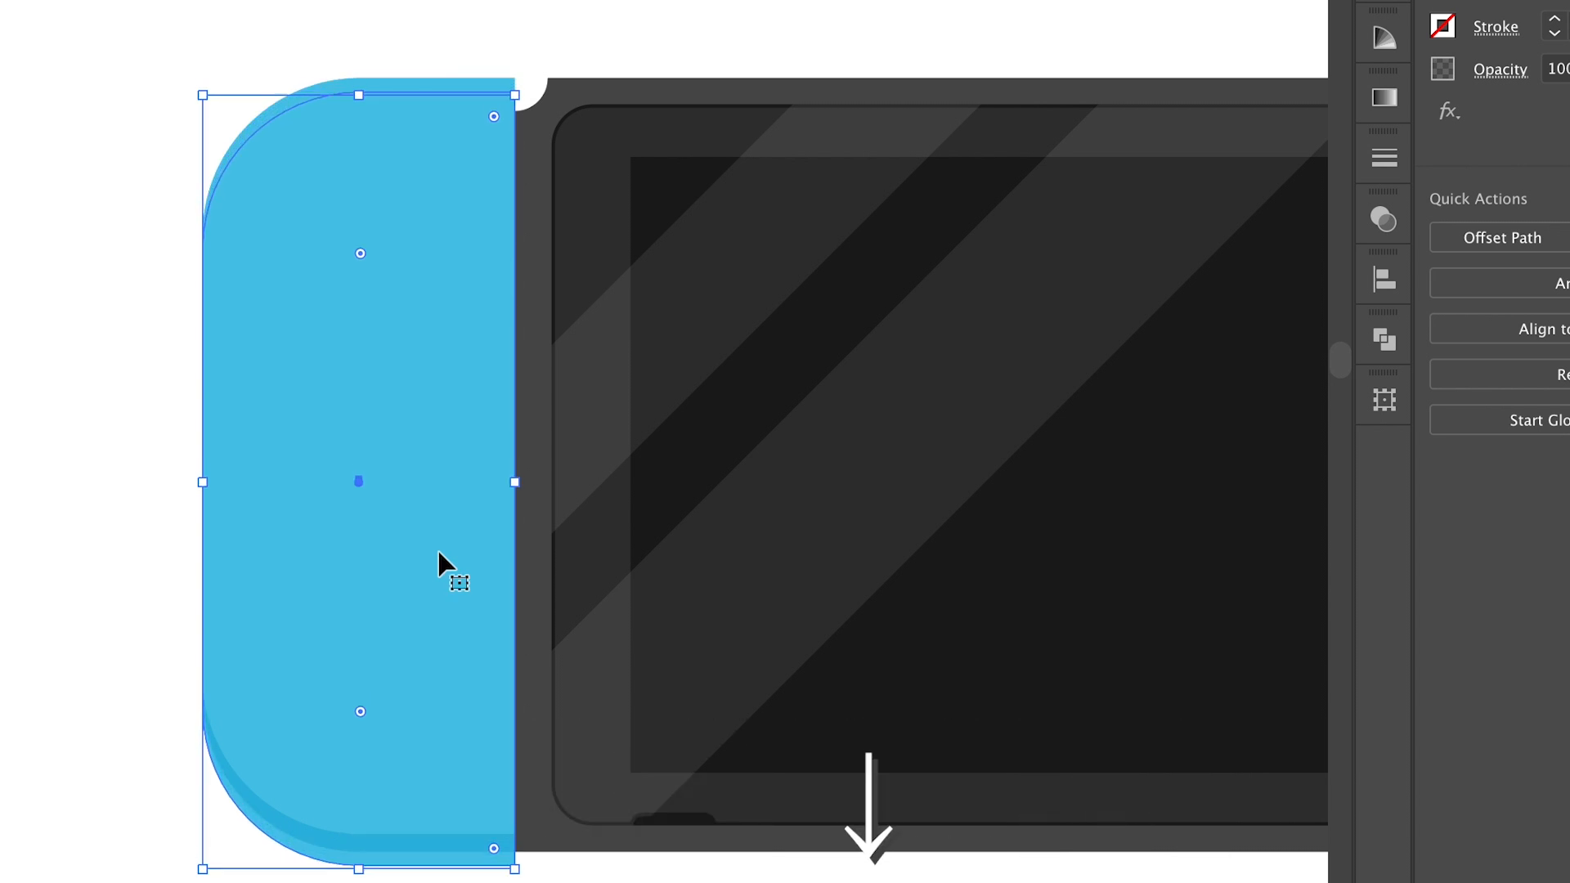
Subtract the lowered blue copy from the copy beneath it and fill the remaining top edge sliver with 6FD2ED
left_click(473, 77, "shift")
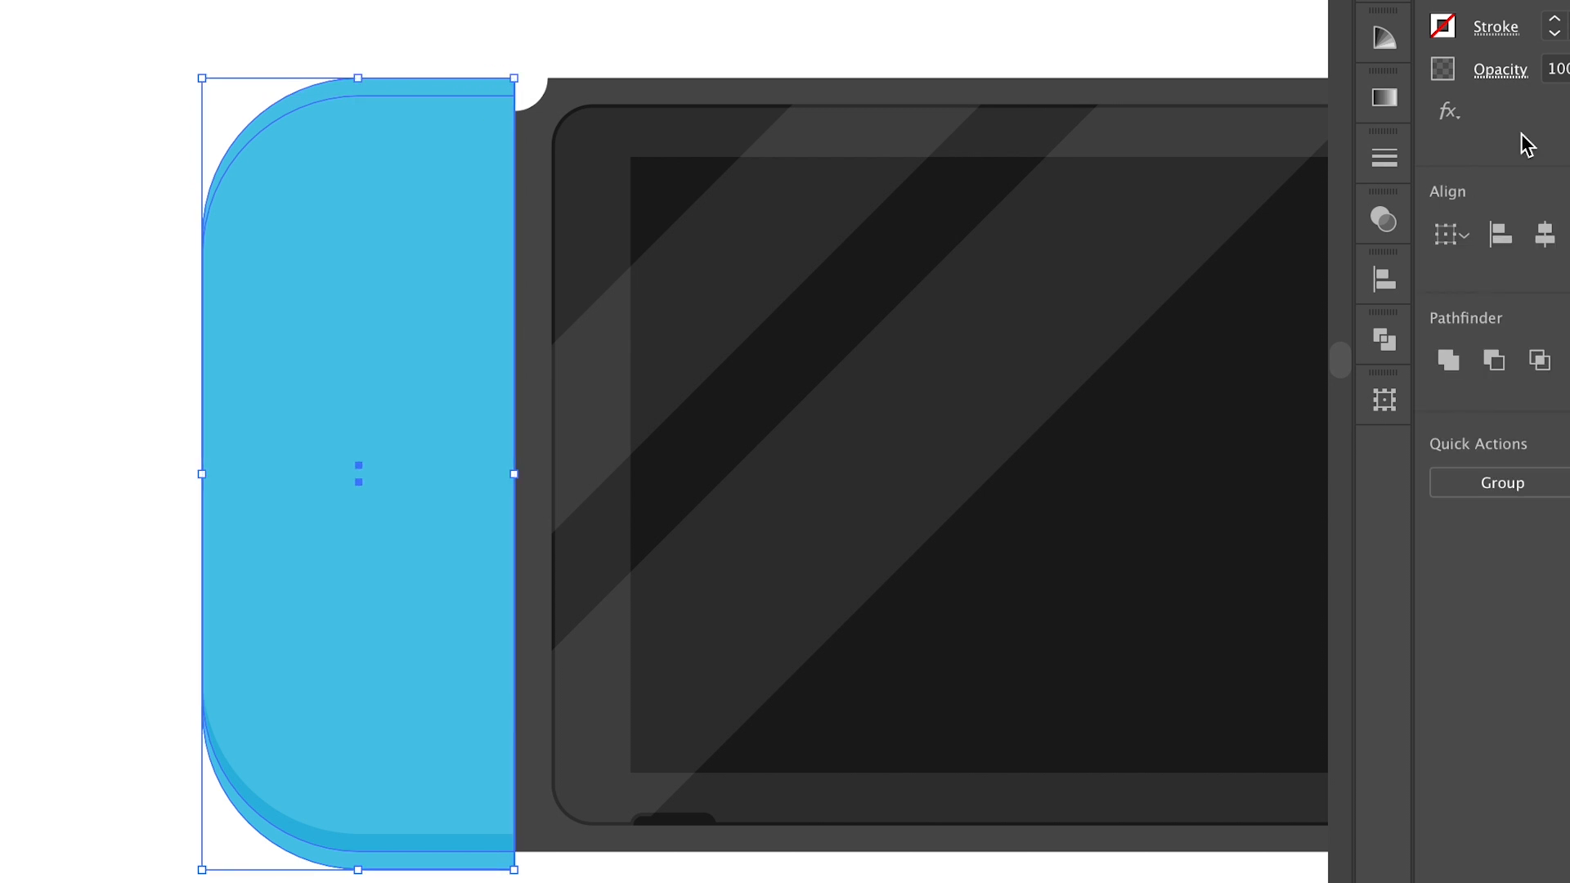
left_click(1493, 360)
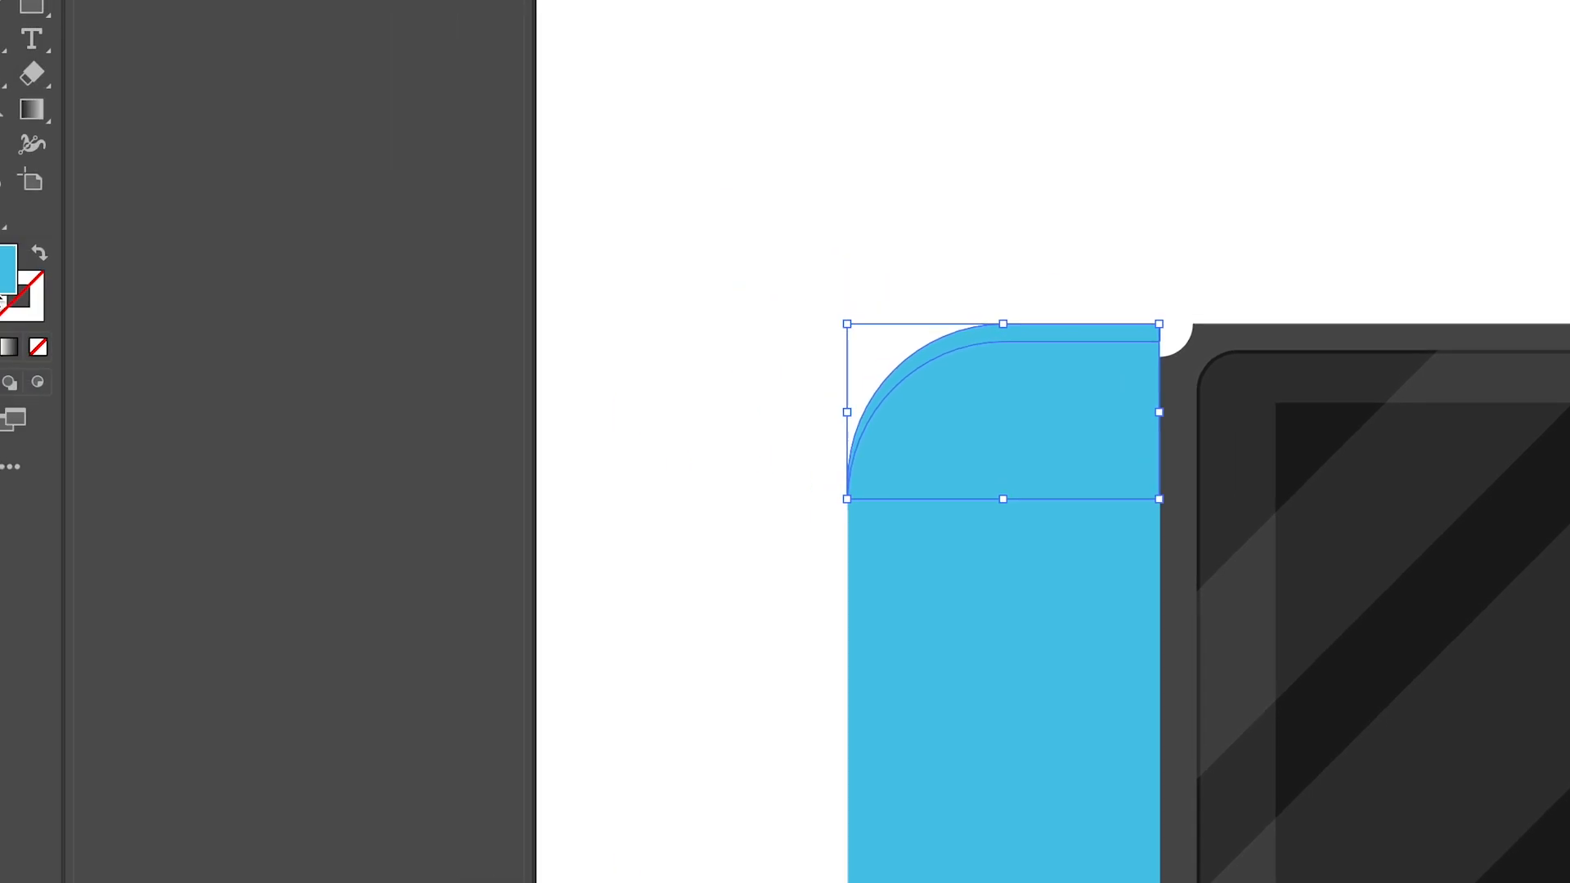
double_click(33, 294)
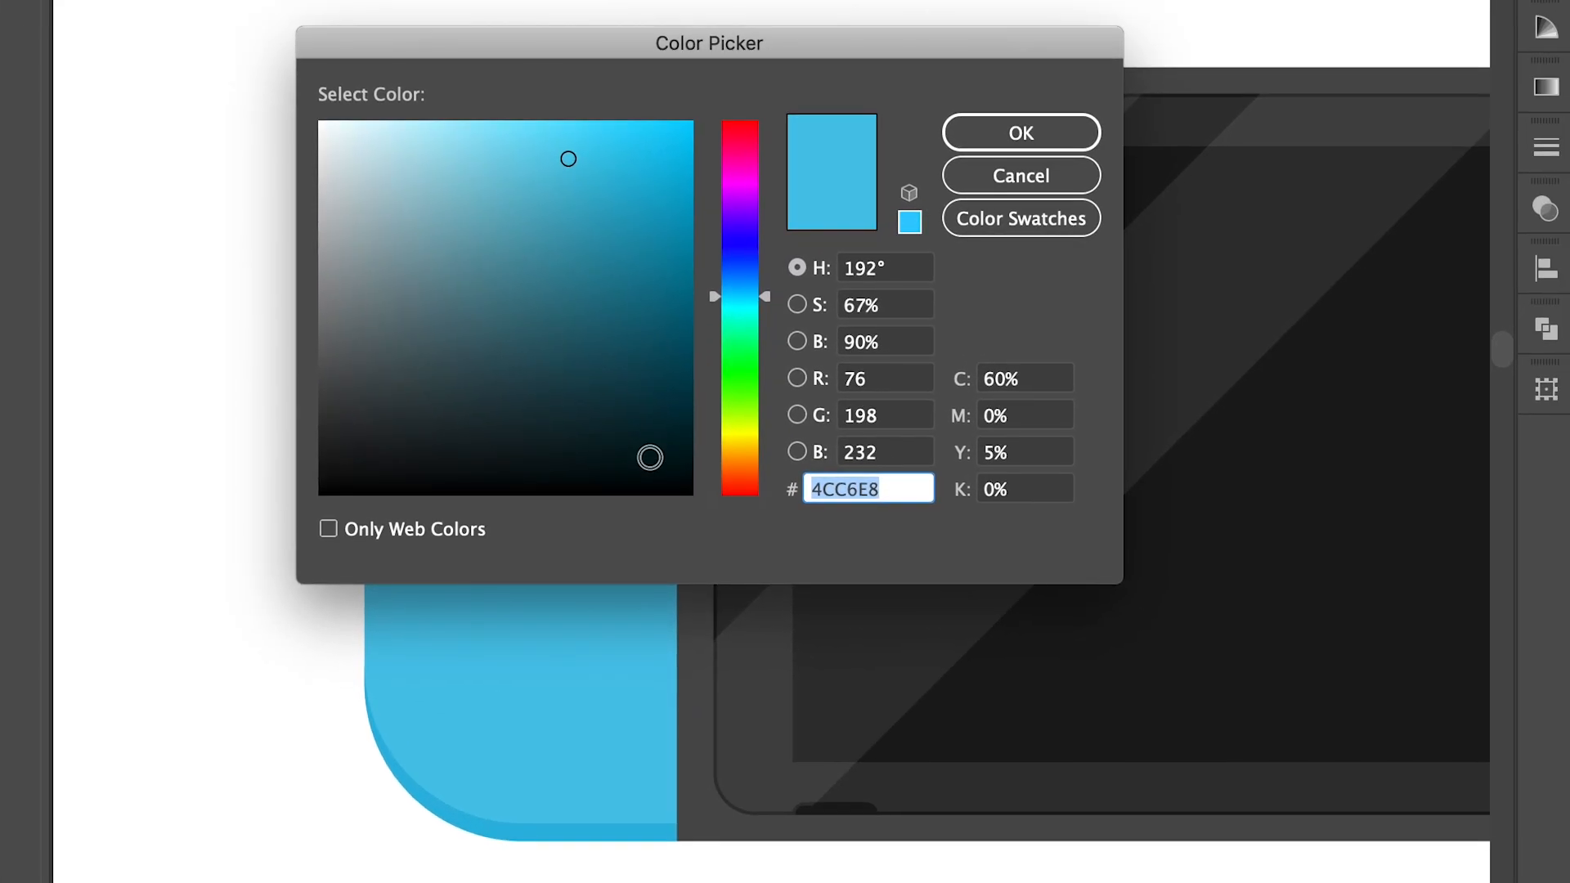
type("6FD2ED")
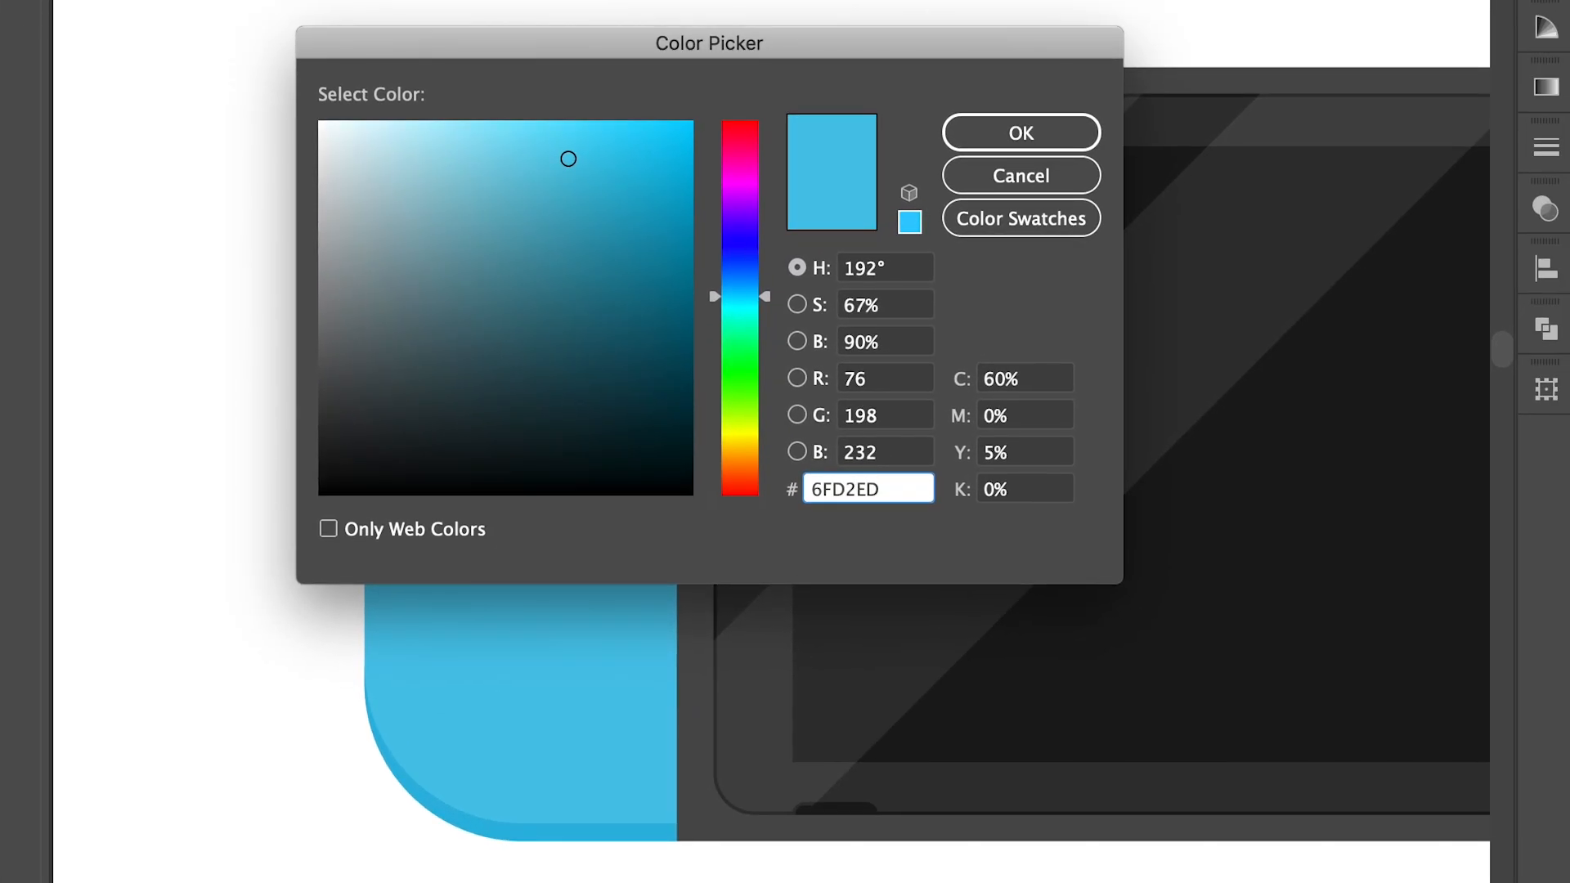
left_click(1020, 135)
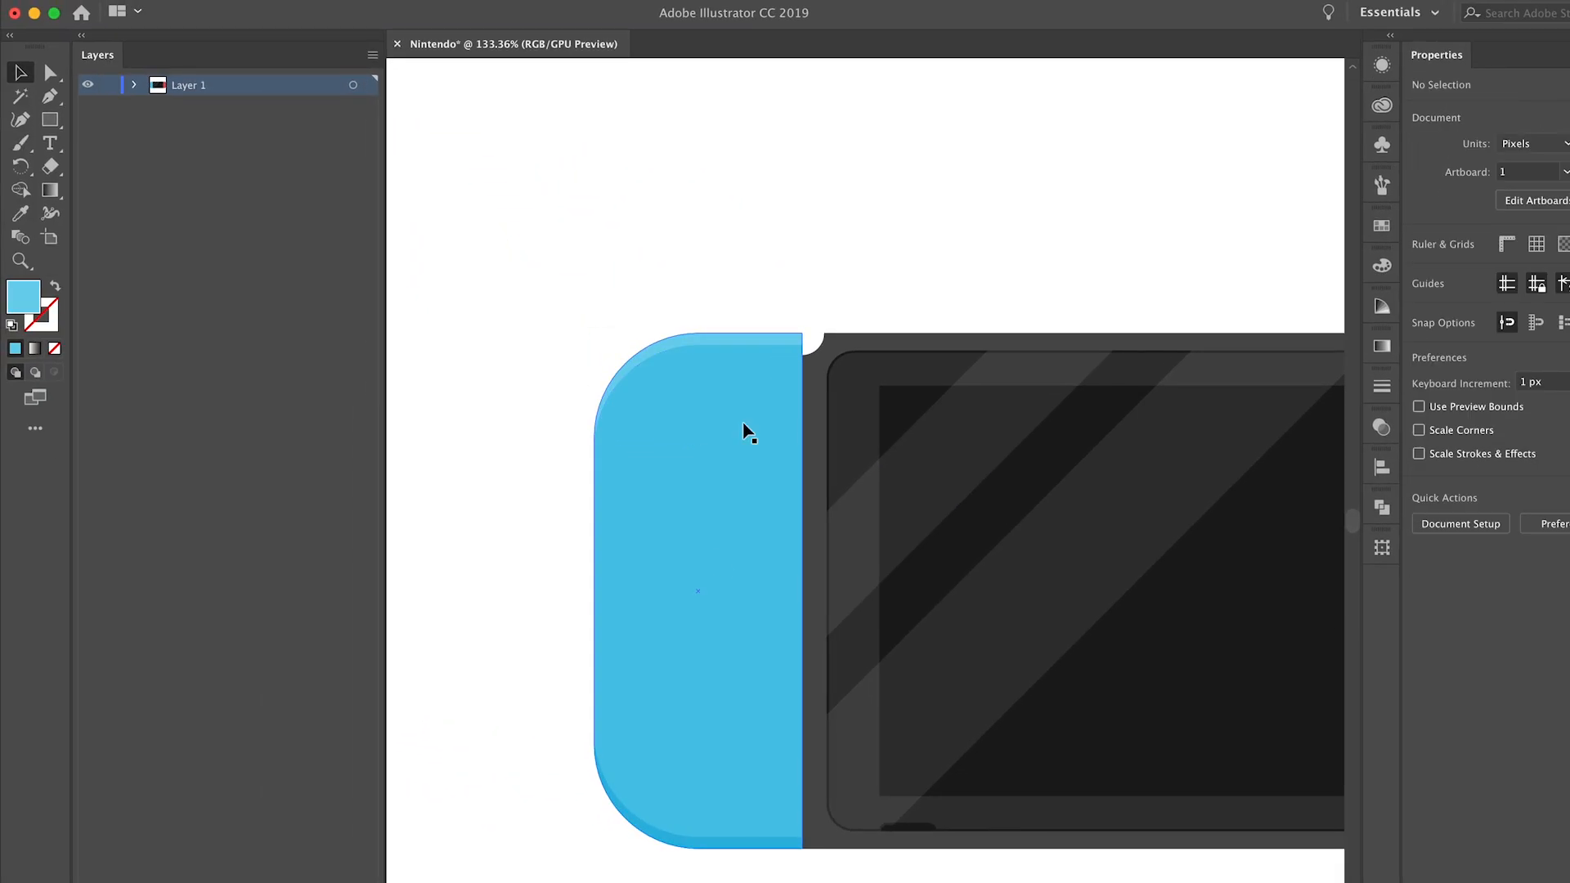
Paste two copies of the red controller in place and move the front copy up by 5 px
scroll(746, 850, "right", 10)
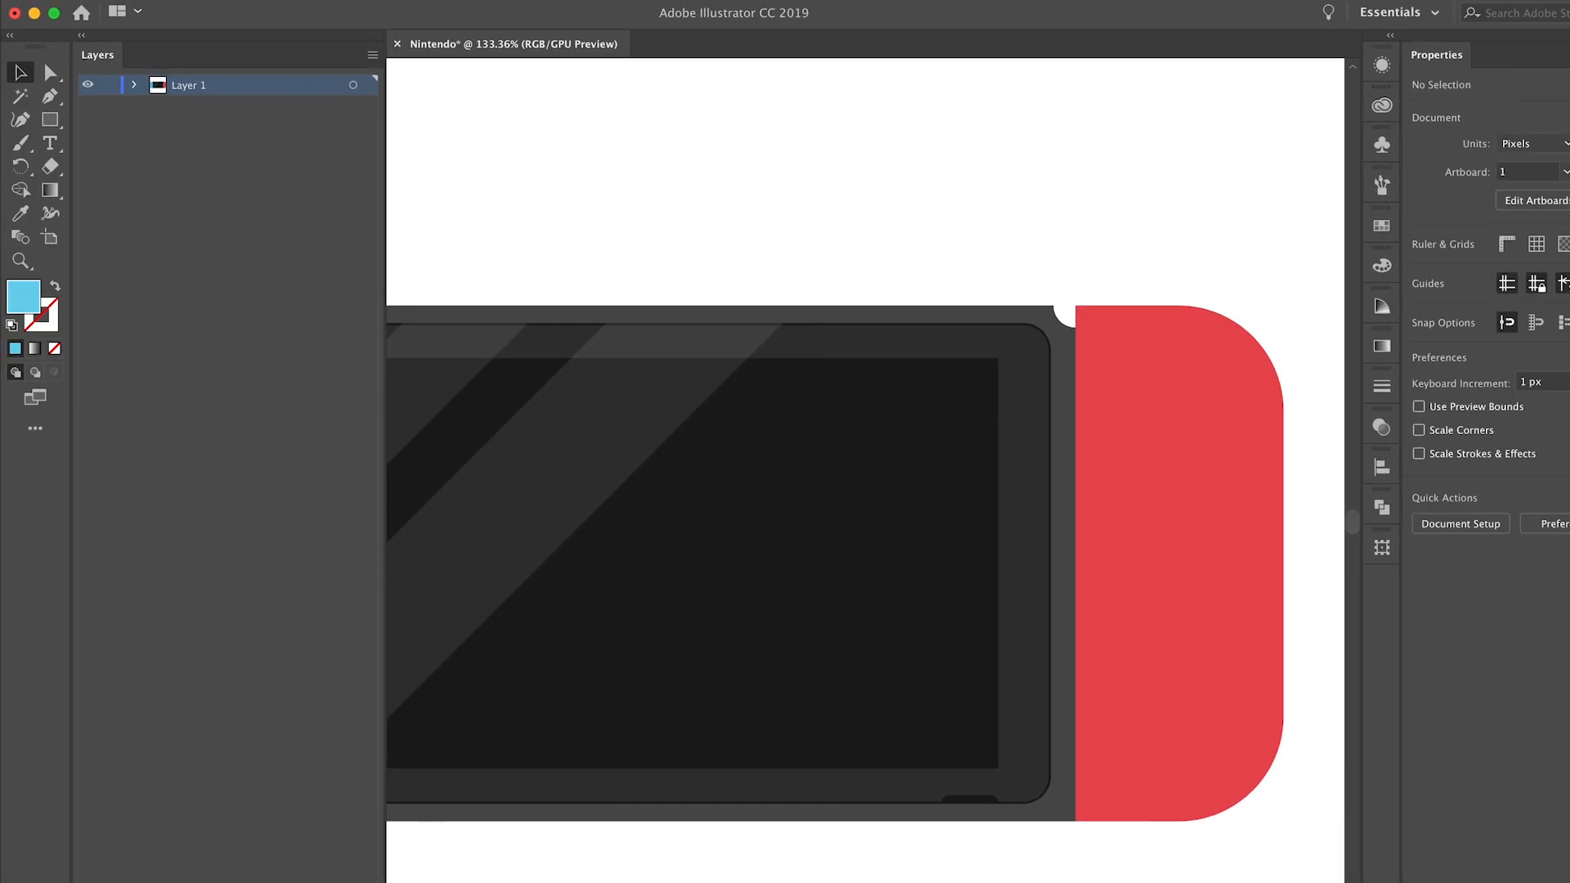
scroll(834, 581, "right", 5)
left_click(1075, 725)
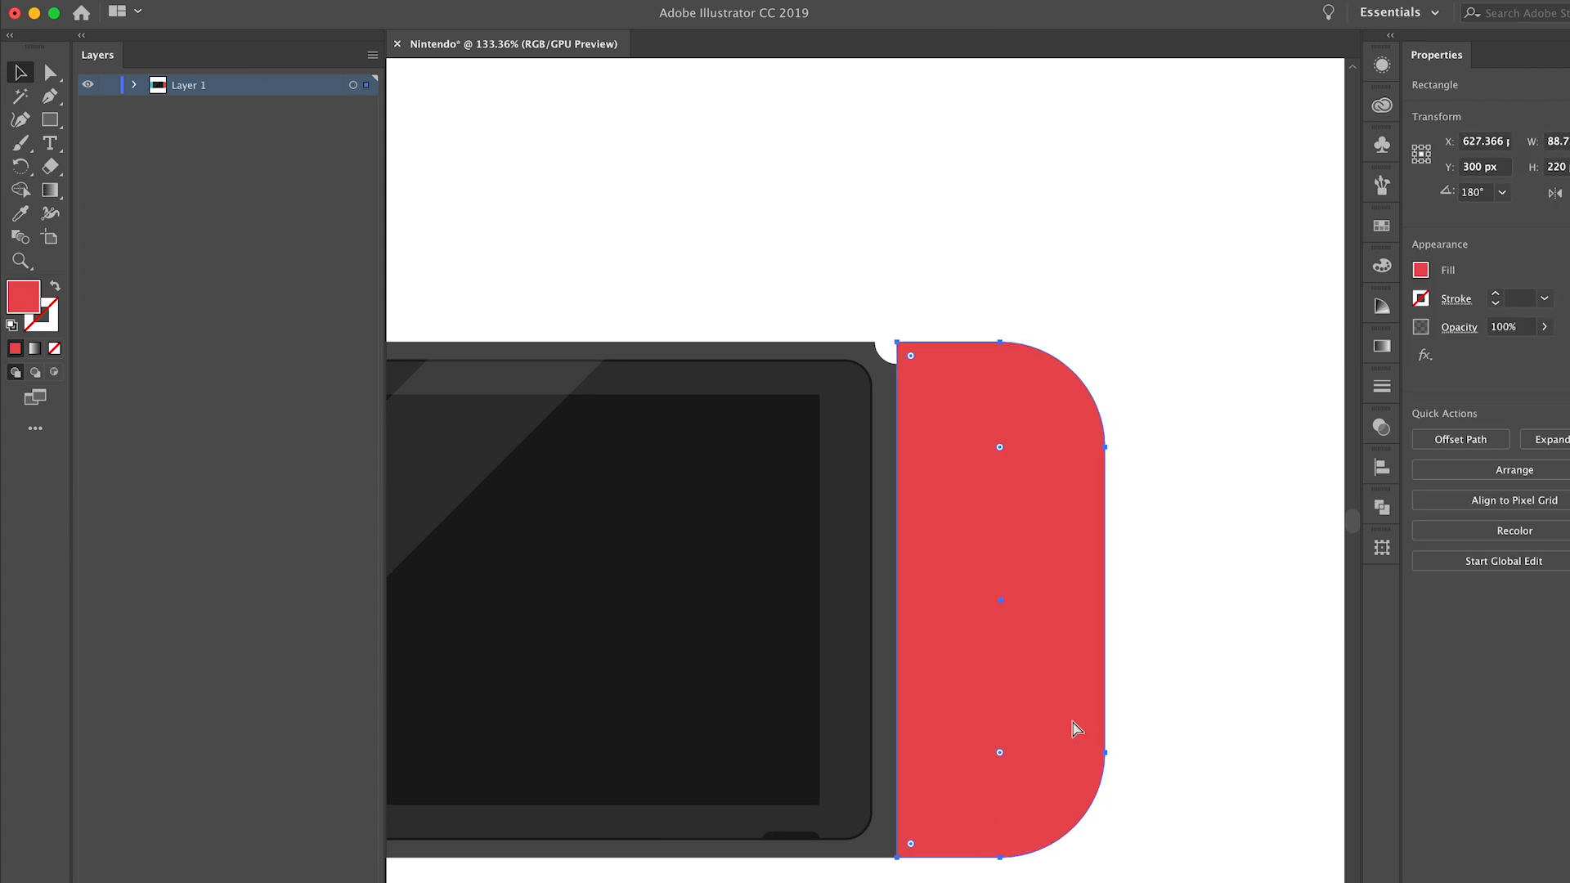
key("Up")
key("Up")
key("Up")
key("Up")
key("Up")
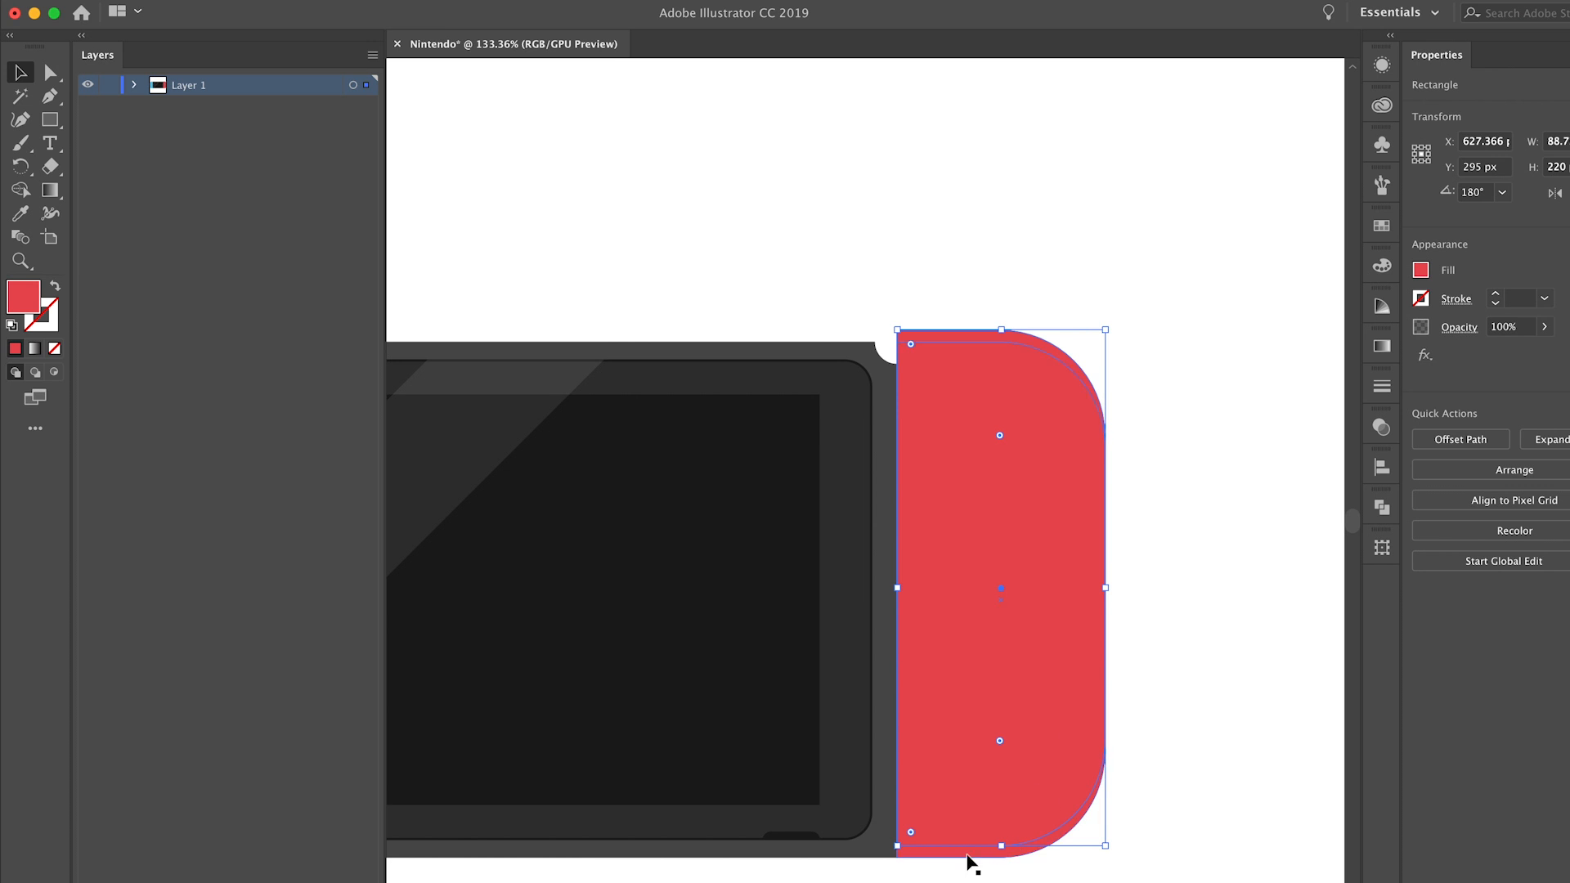
Subtract the raised red copy from the copy beneath it and fill the remaining bottom edge sliver with D93B42
left_click(968, 856, "shift")
left_click(1454, 533)
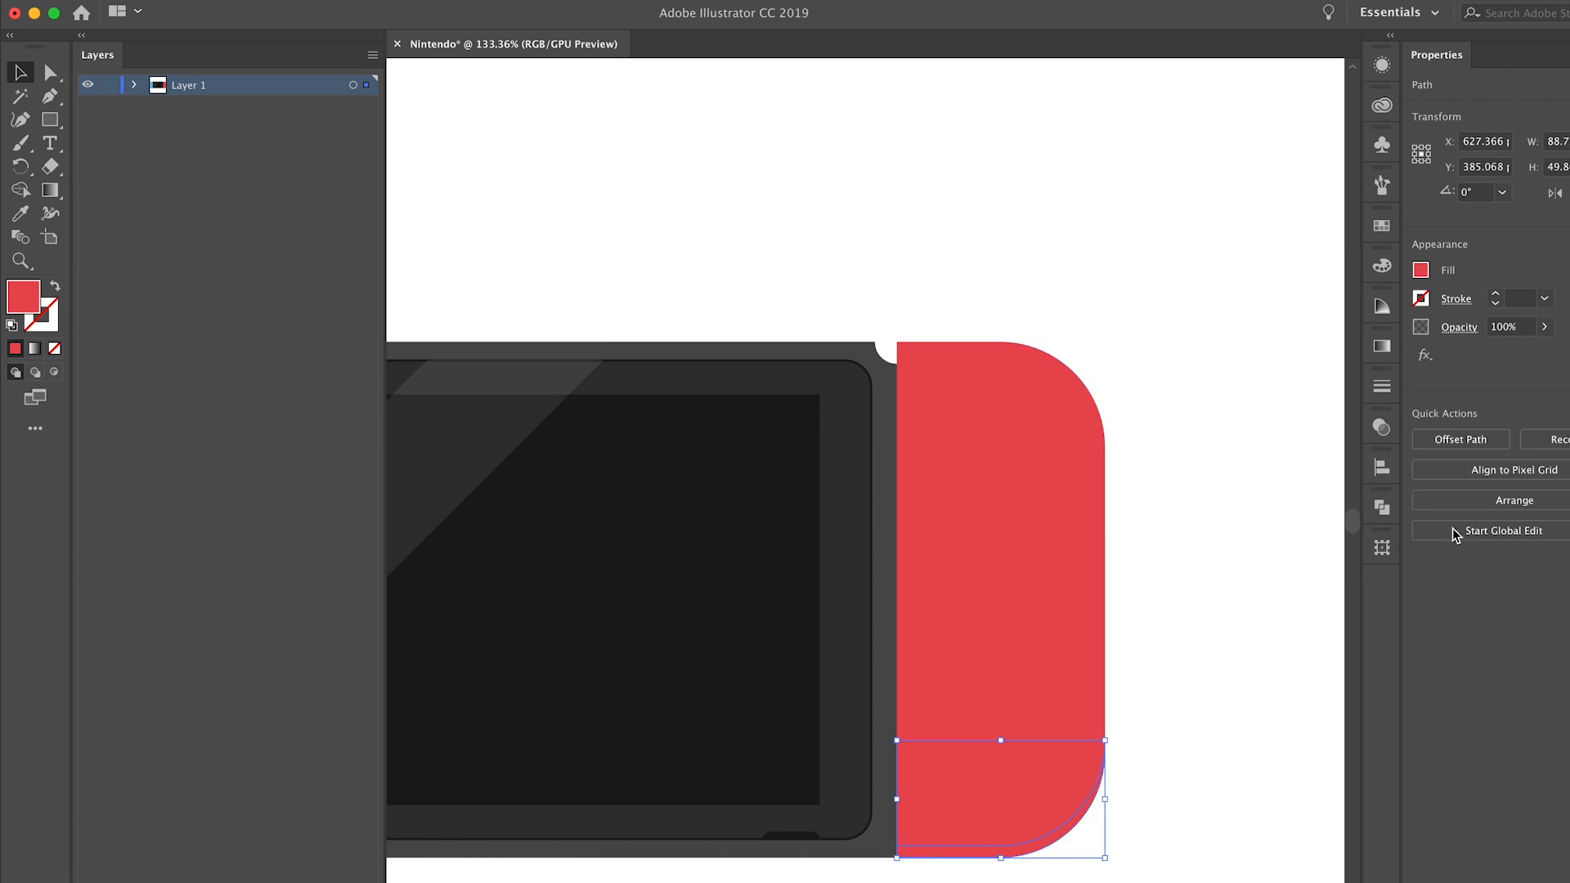
double_click(28, 301)
type("D93B42")
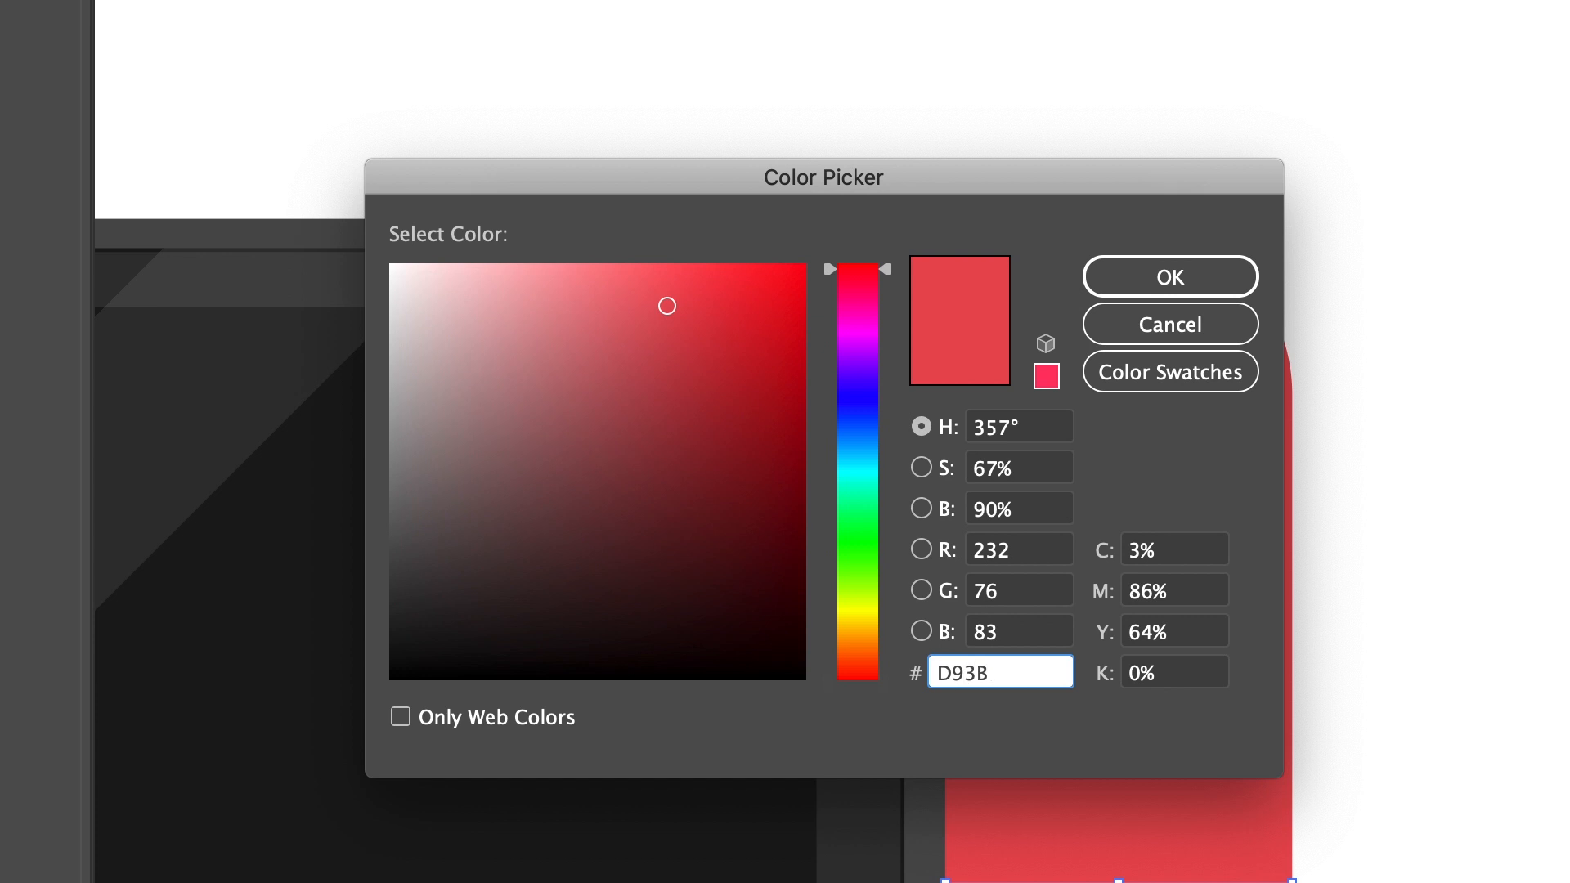
key("Return")
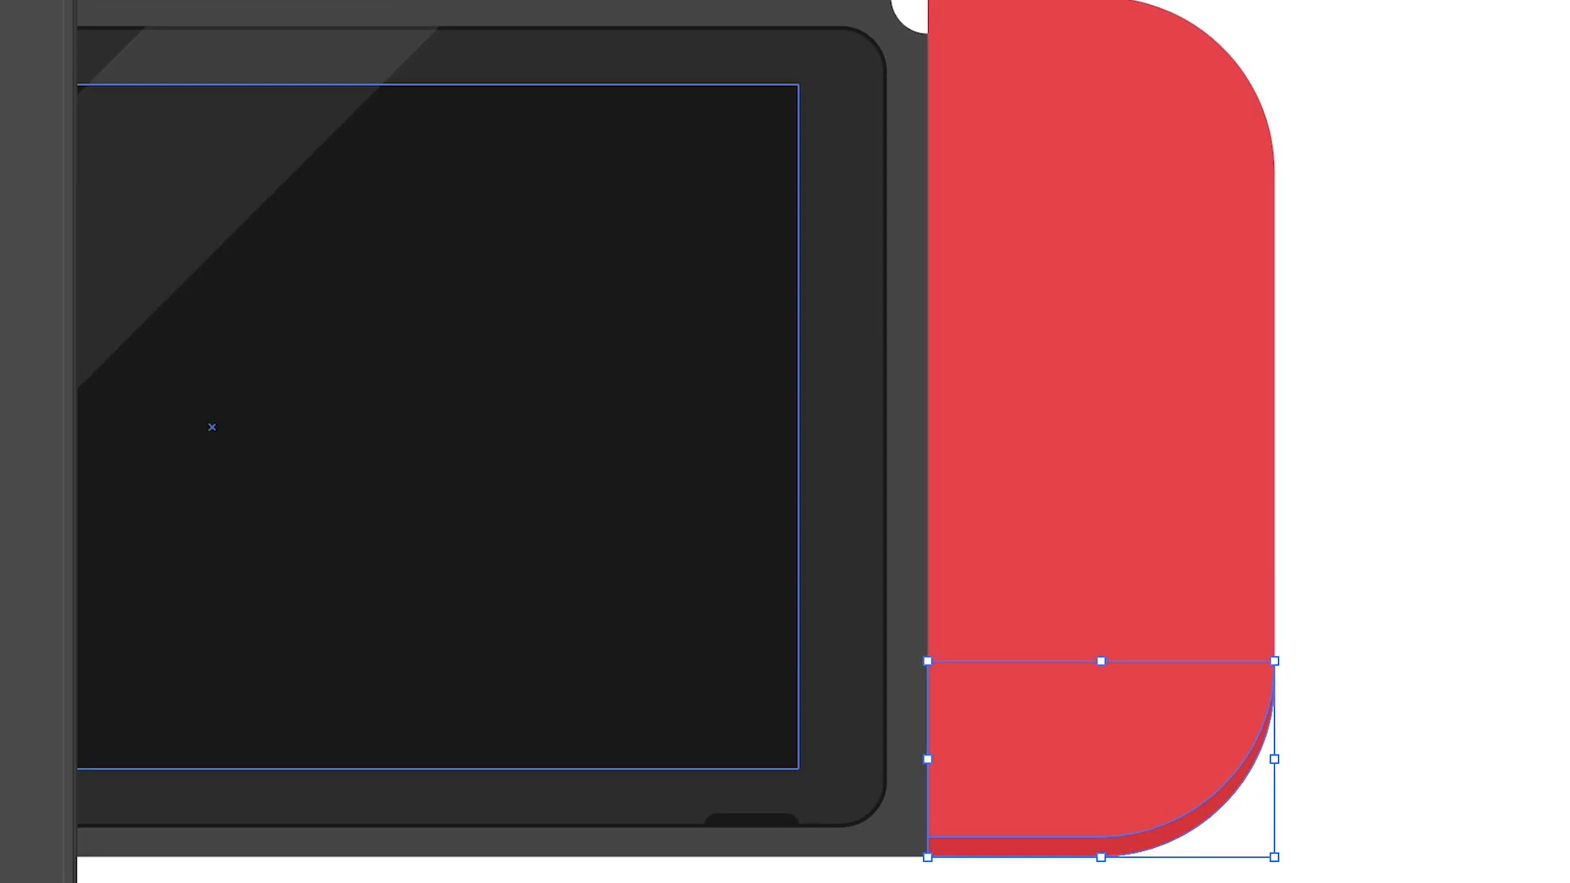
Move the front red controller copy down a few pixels and subtract it from the copy beneath it
left_click(1208, 344)
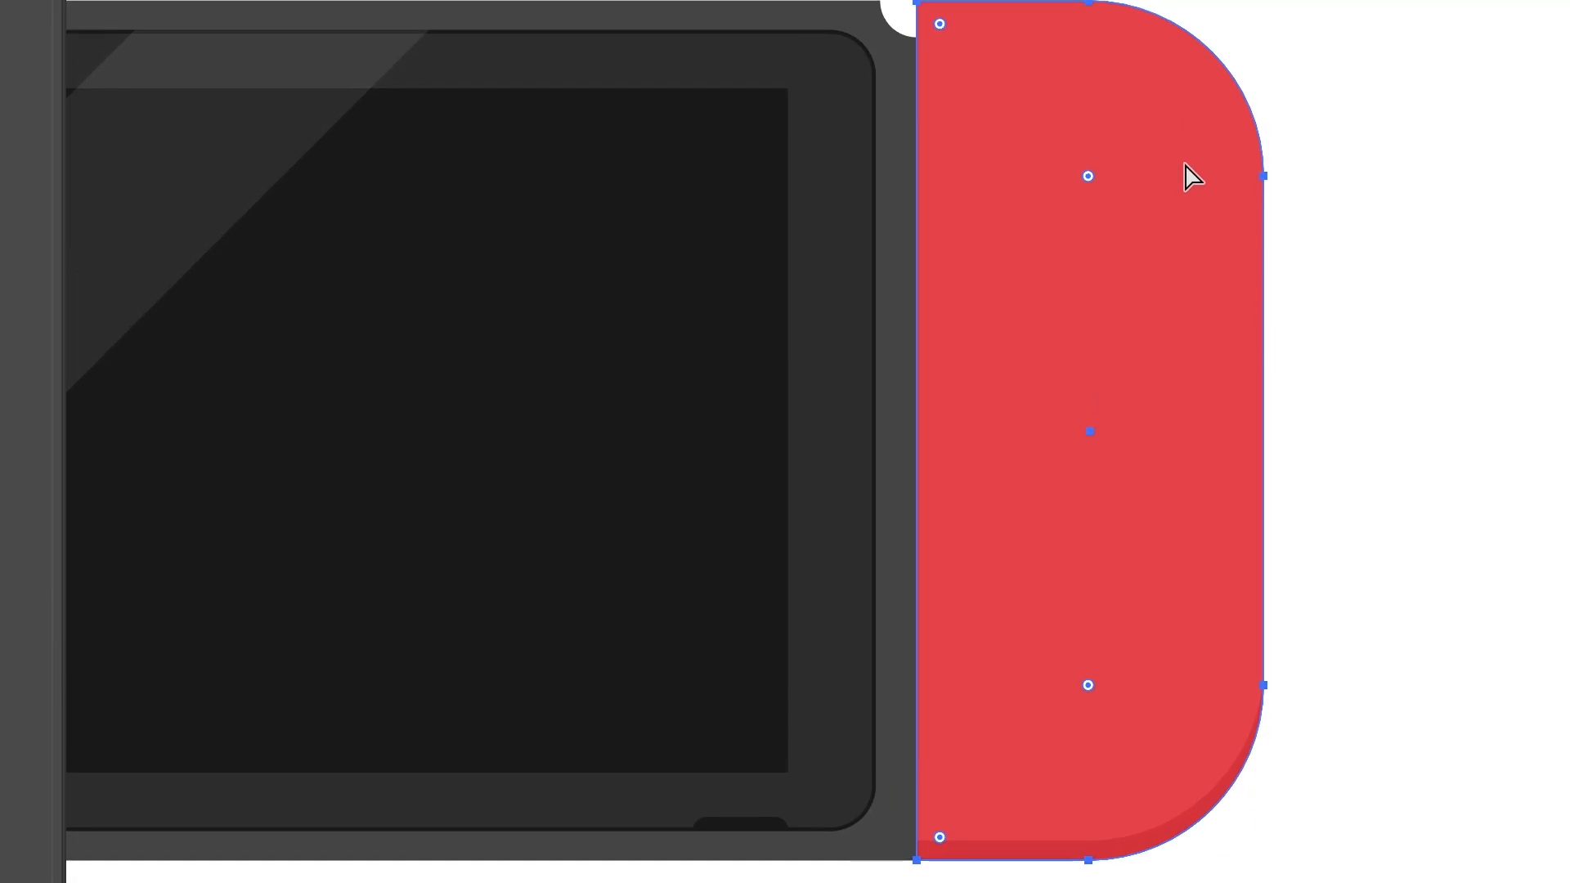
key("alt+Down")
key("alt+Down")
key("alt+Down")
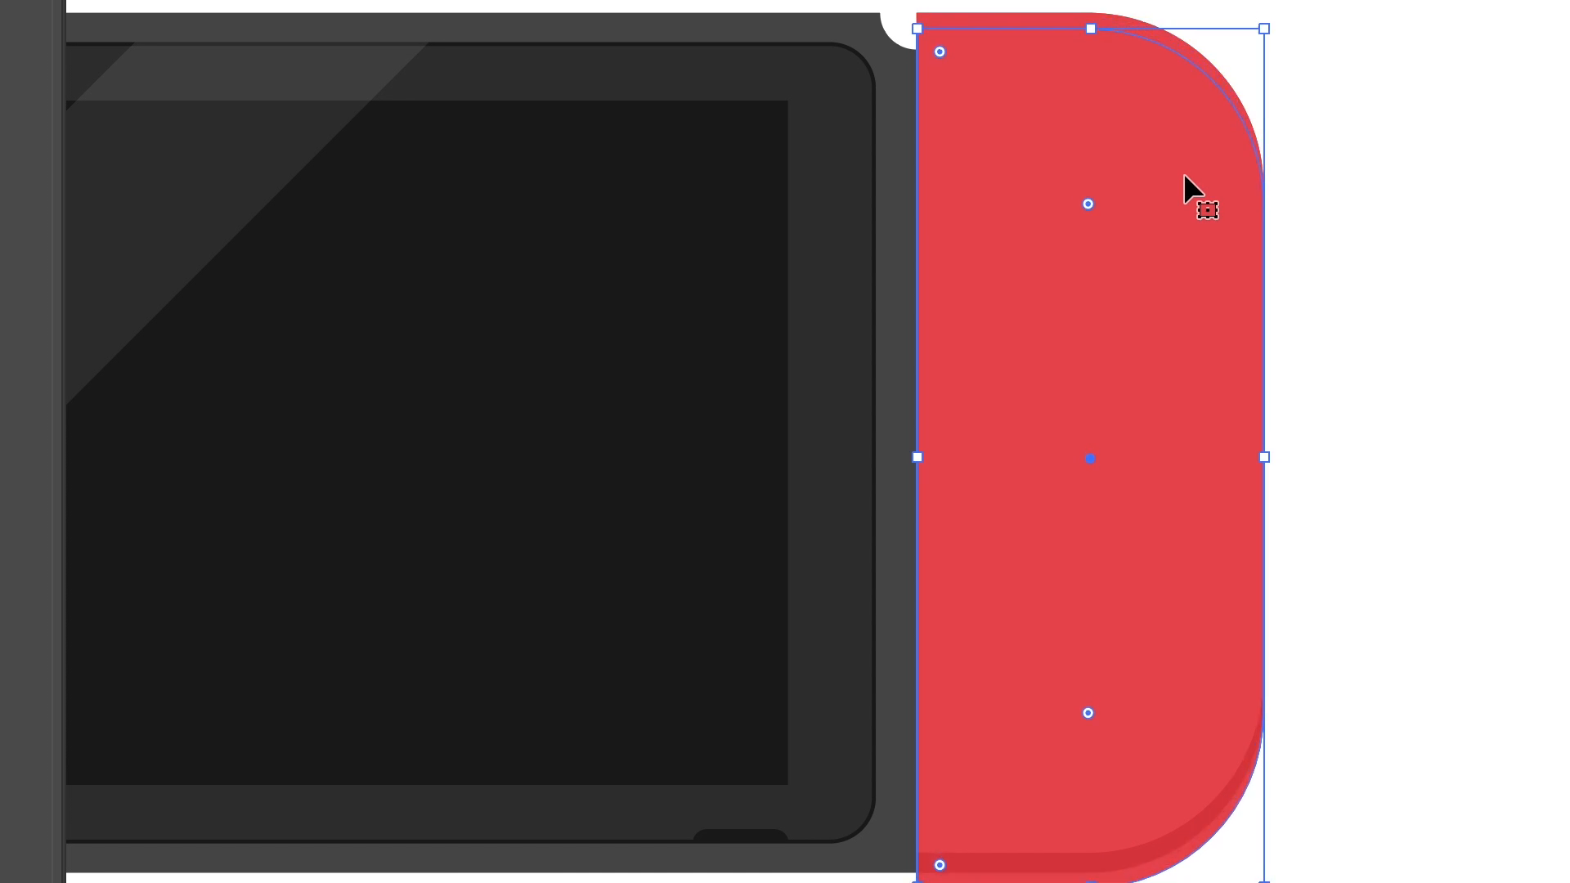
left_click(1126, 20, "shift")
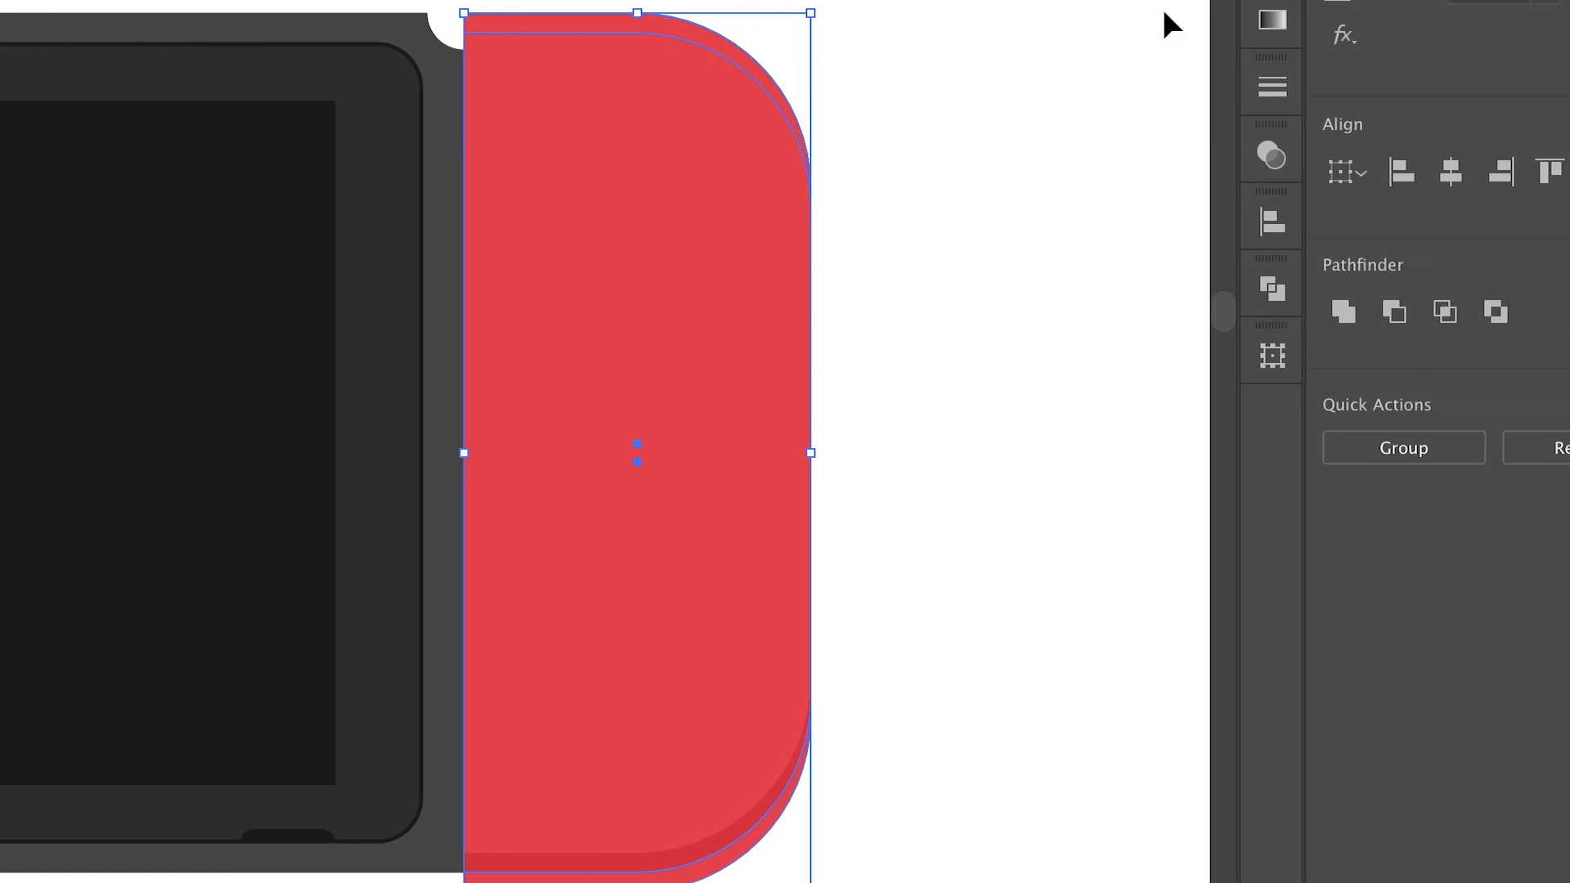
left_click(1427, 313)
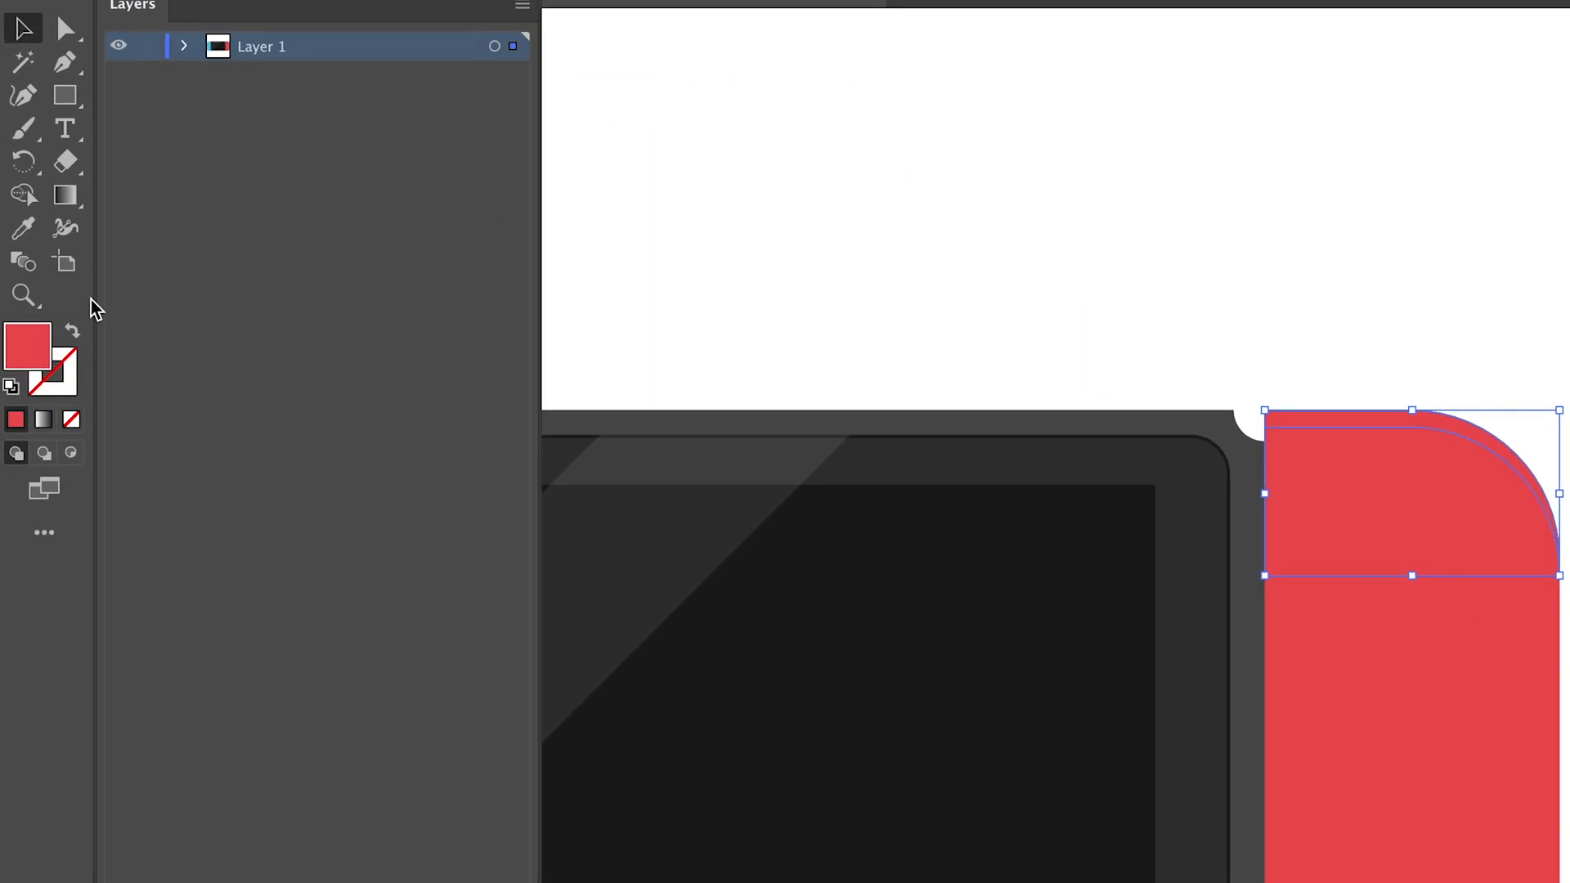
Fill the remaining sliver along the red controller's top edge with E85D63 and deselect it
double_click(27, 345)
type("E85D6")
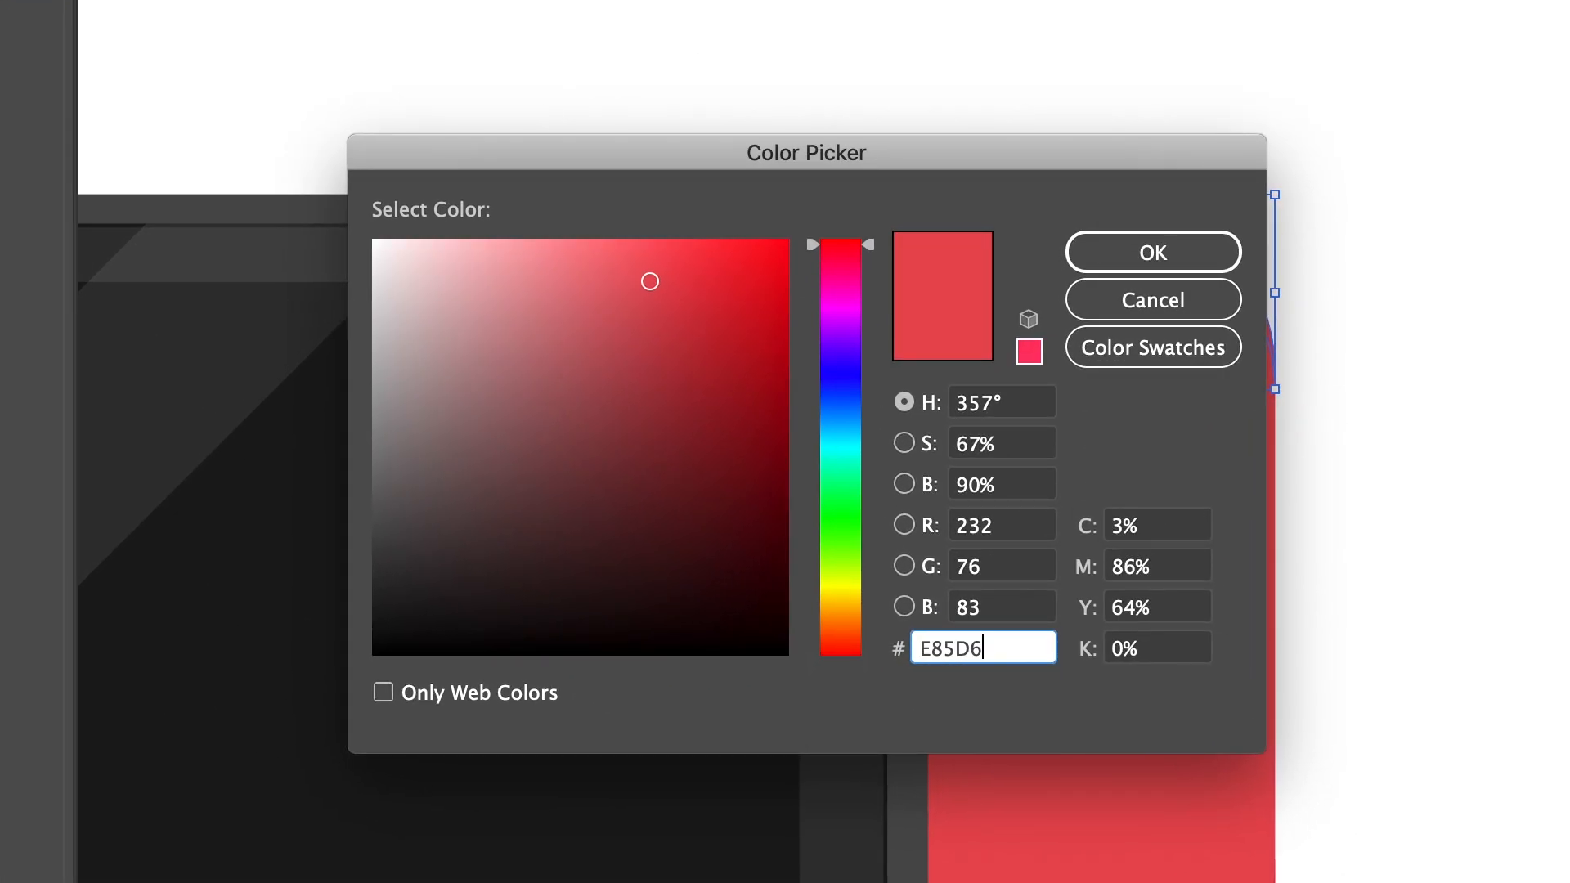
type("3")
key("Return")
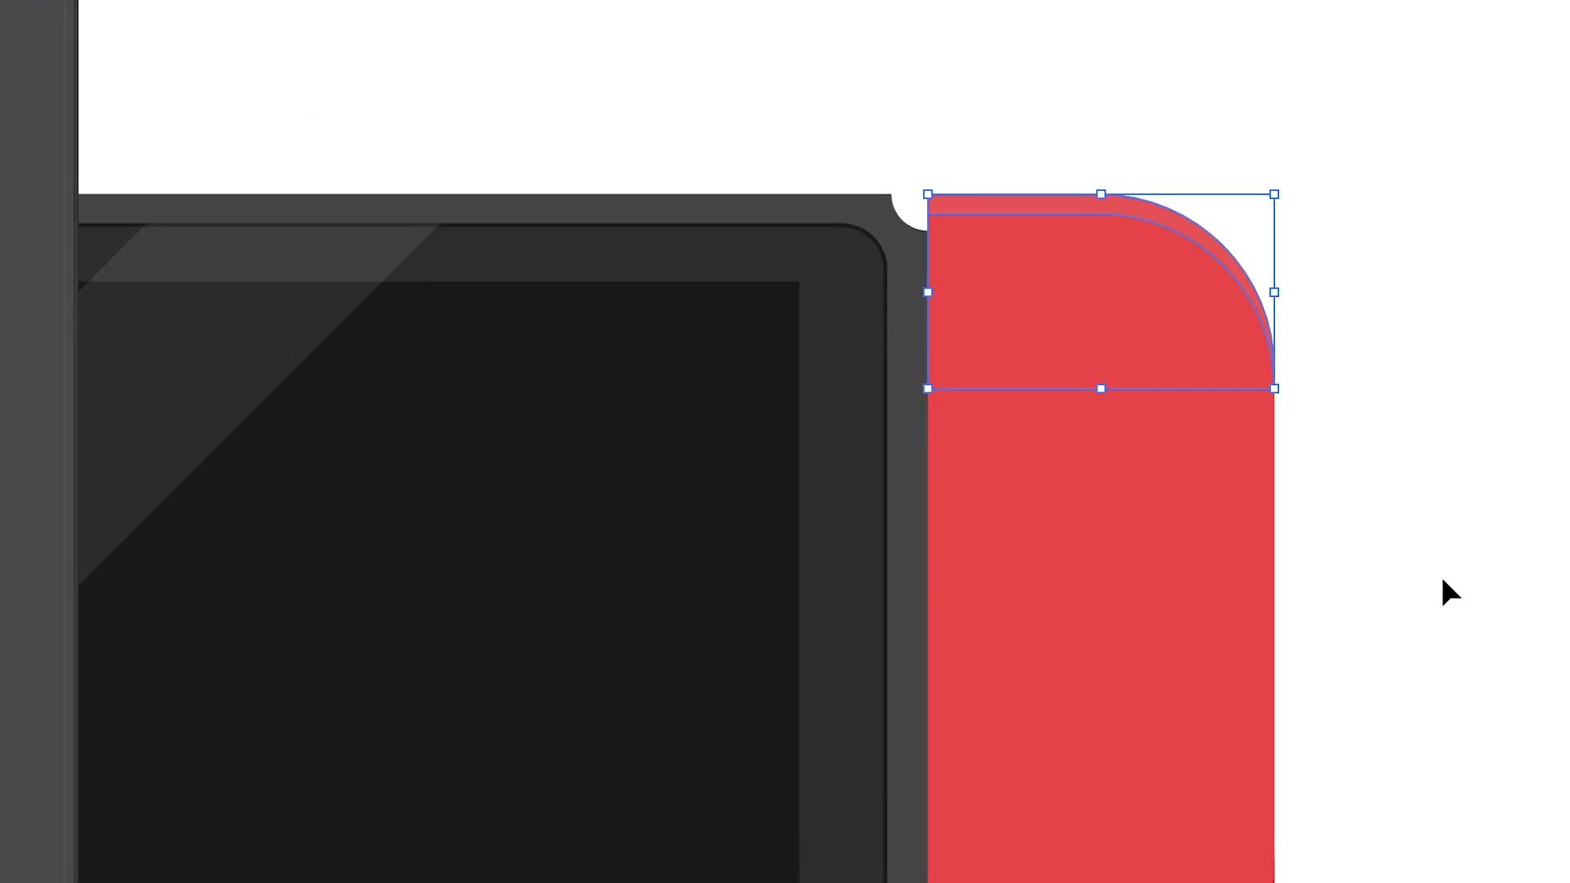
left_click(1439, 574)
scroll(1246, 428, "down", 2)
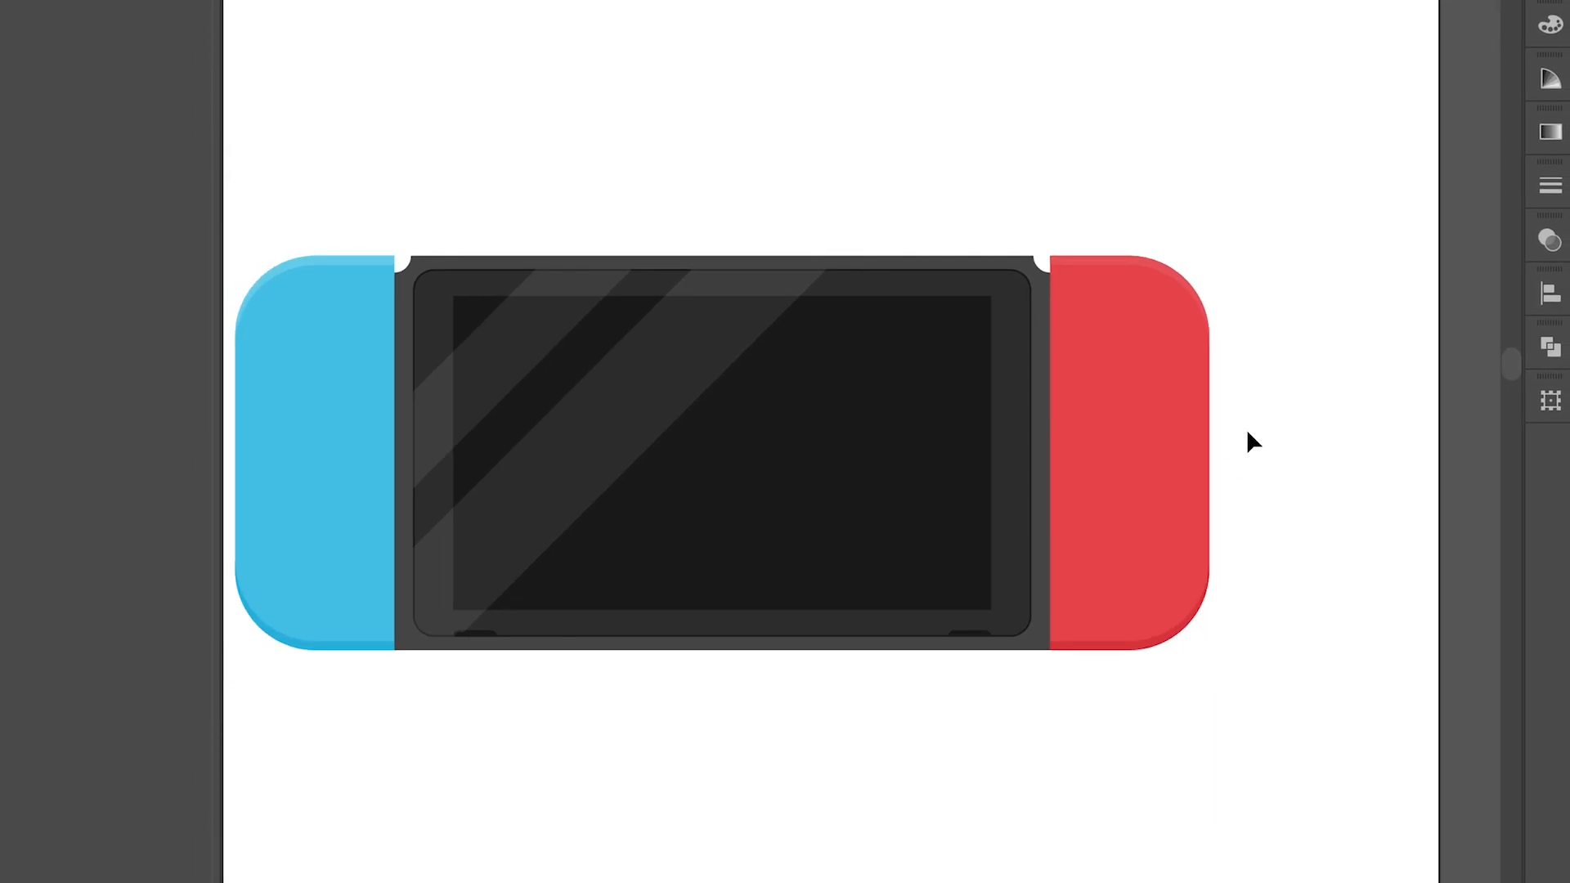
scroll(1246, 429, "left", 3)
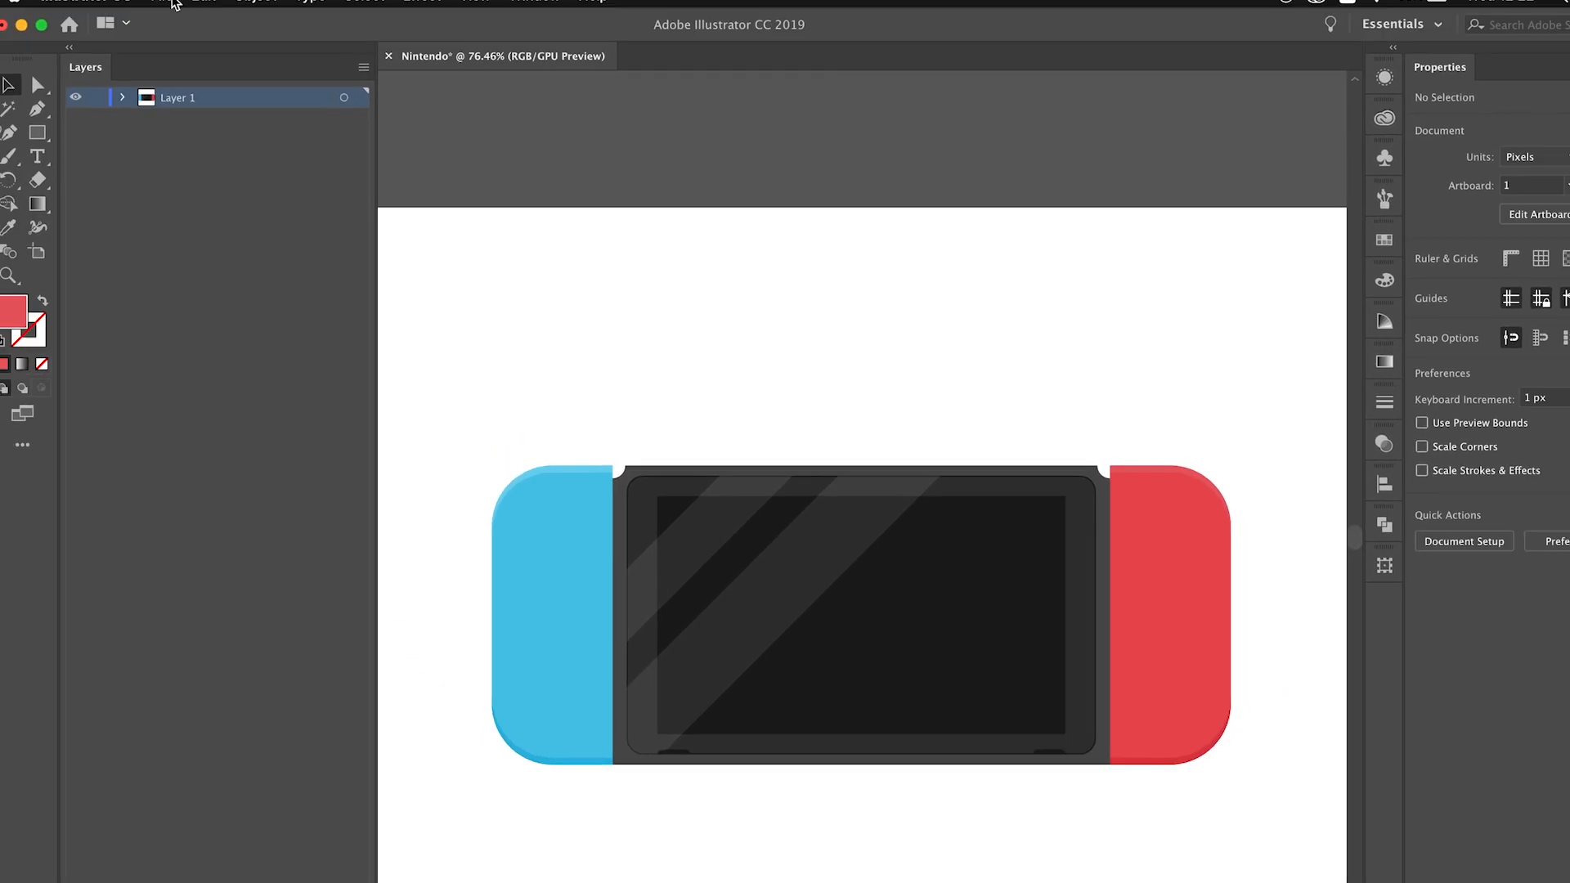
Save the illustration as Nintendo.ai in the iCloud Documents folder, using the Adobe Illustrator (ai) format and Illustrator CC version
left_click(171, 2)
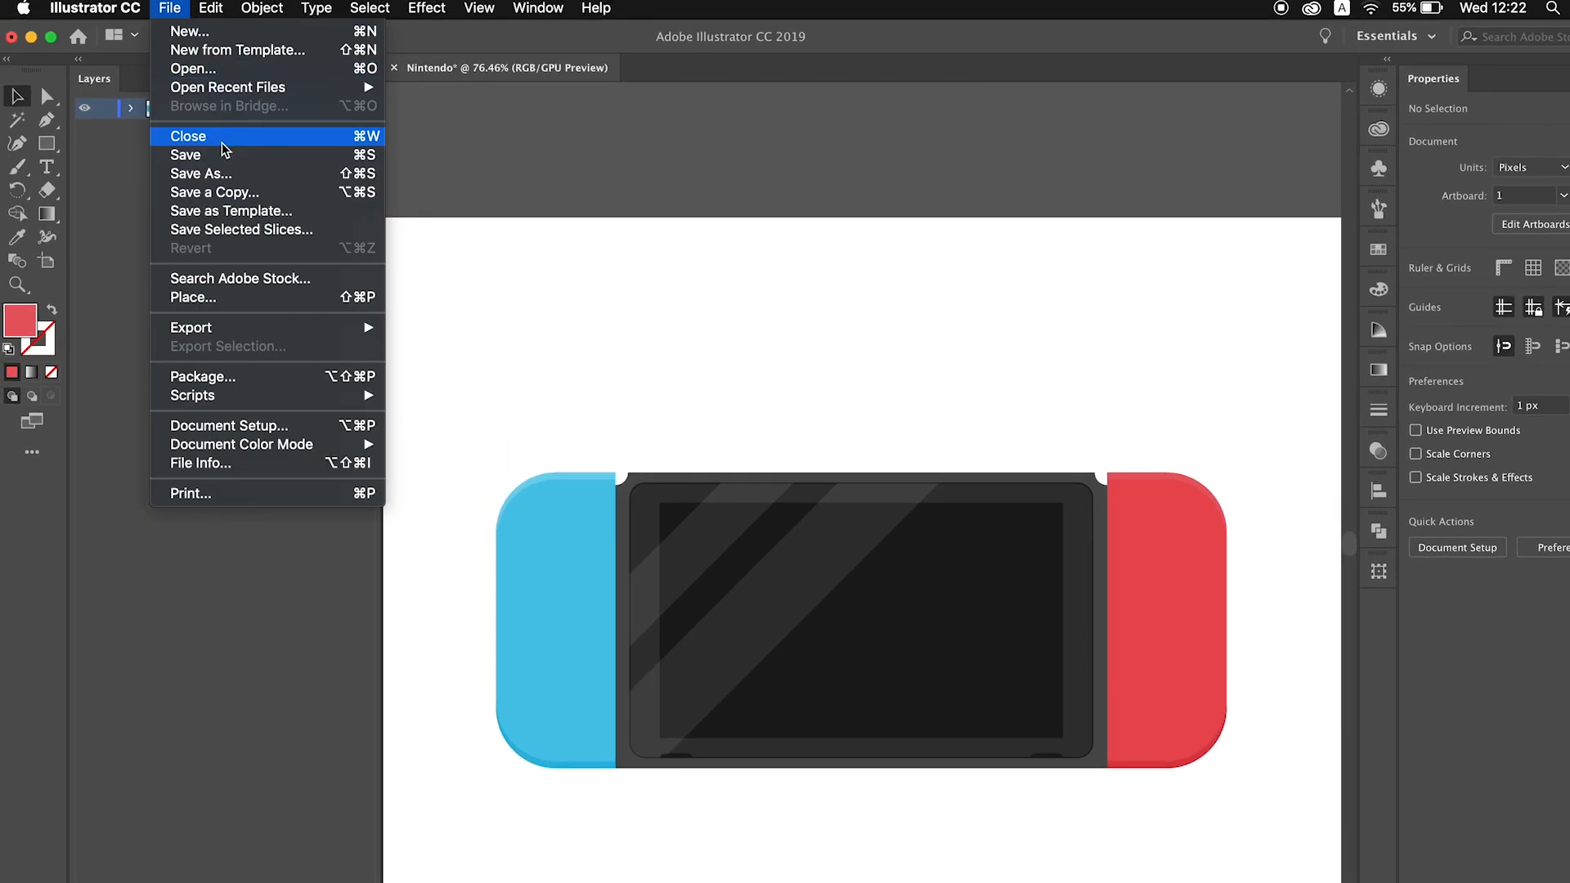
left_click(311, 157)
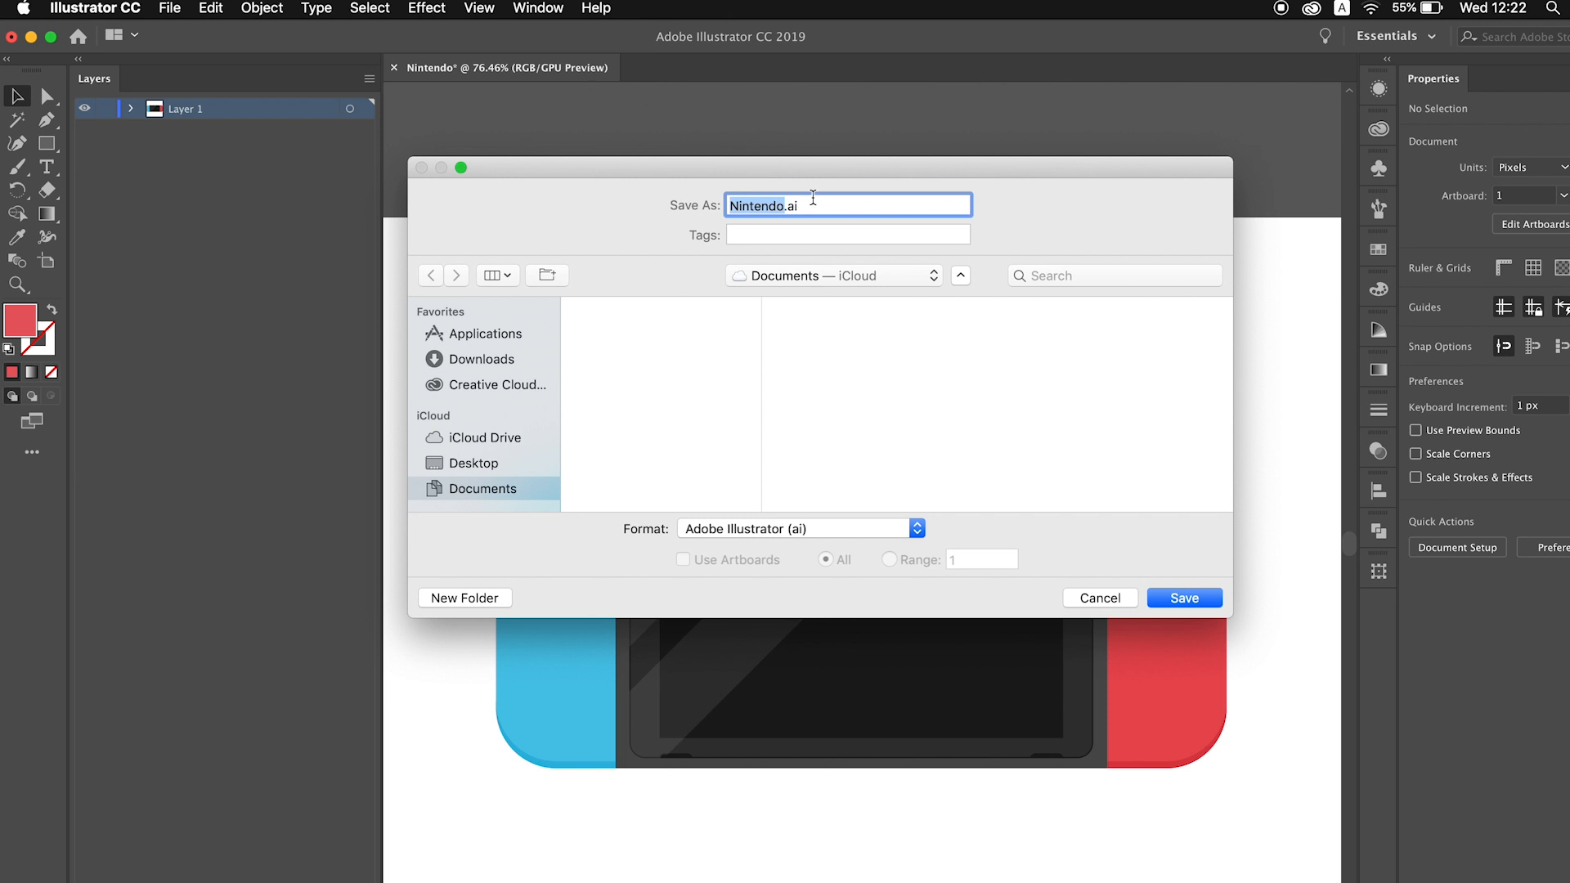
left_click(939, 278)
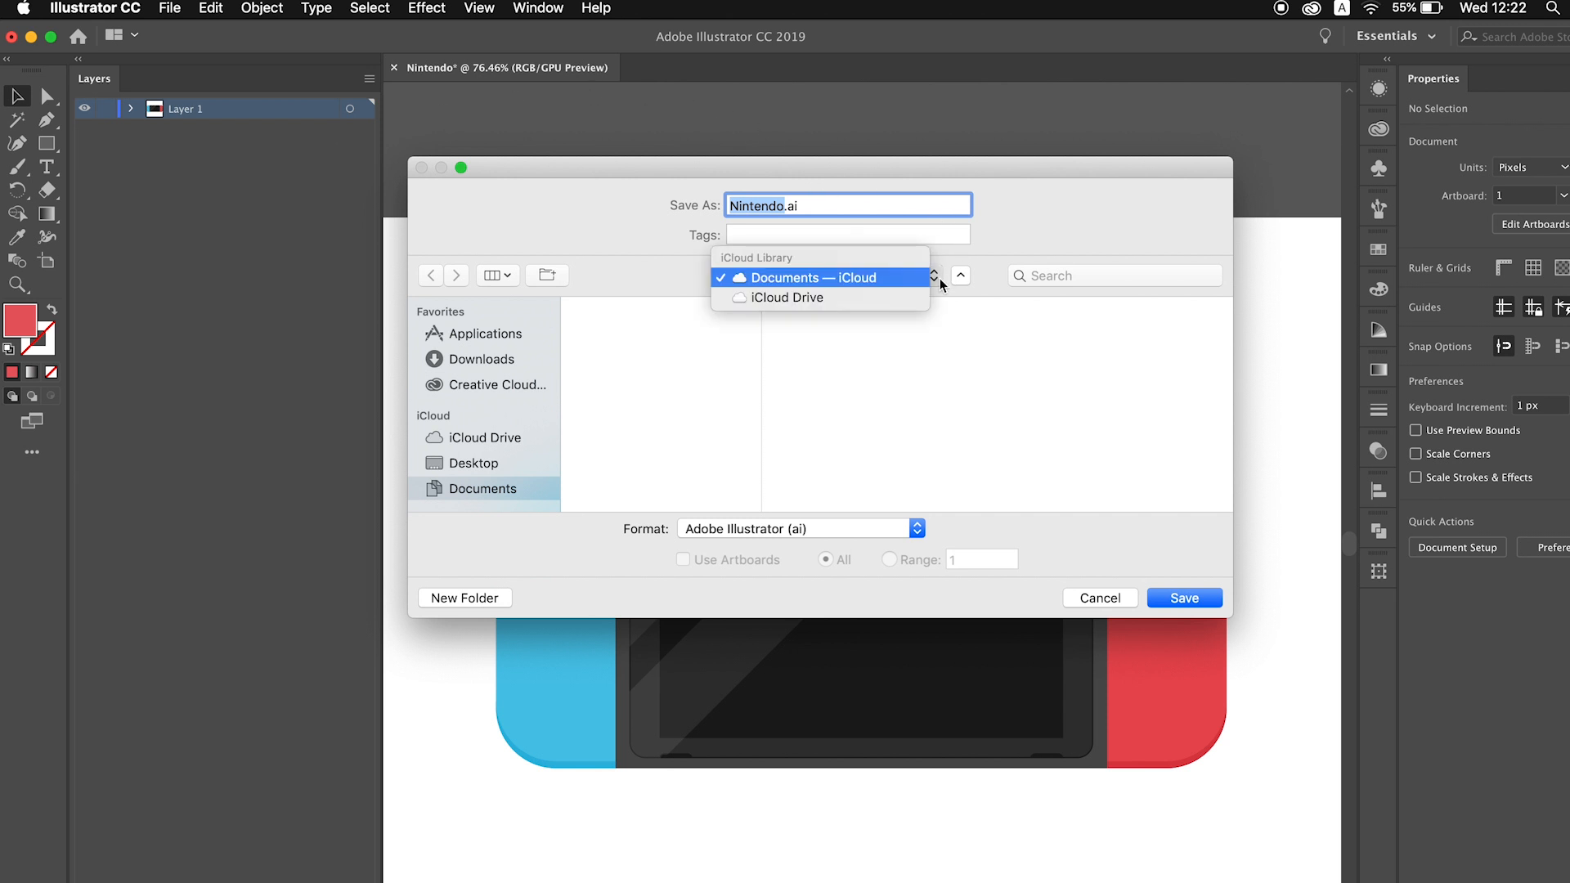
left_click(1003, 243)
left_click(916, 530)
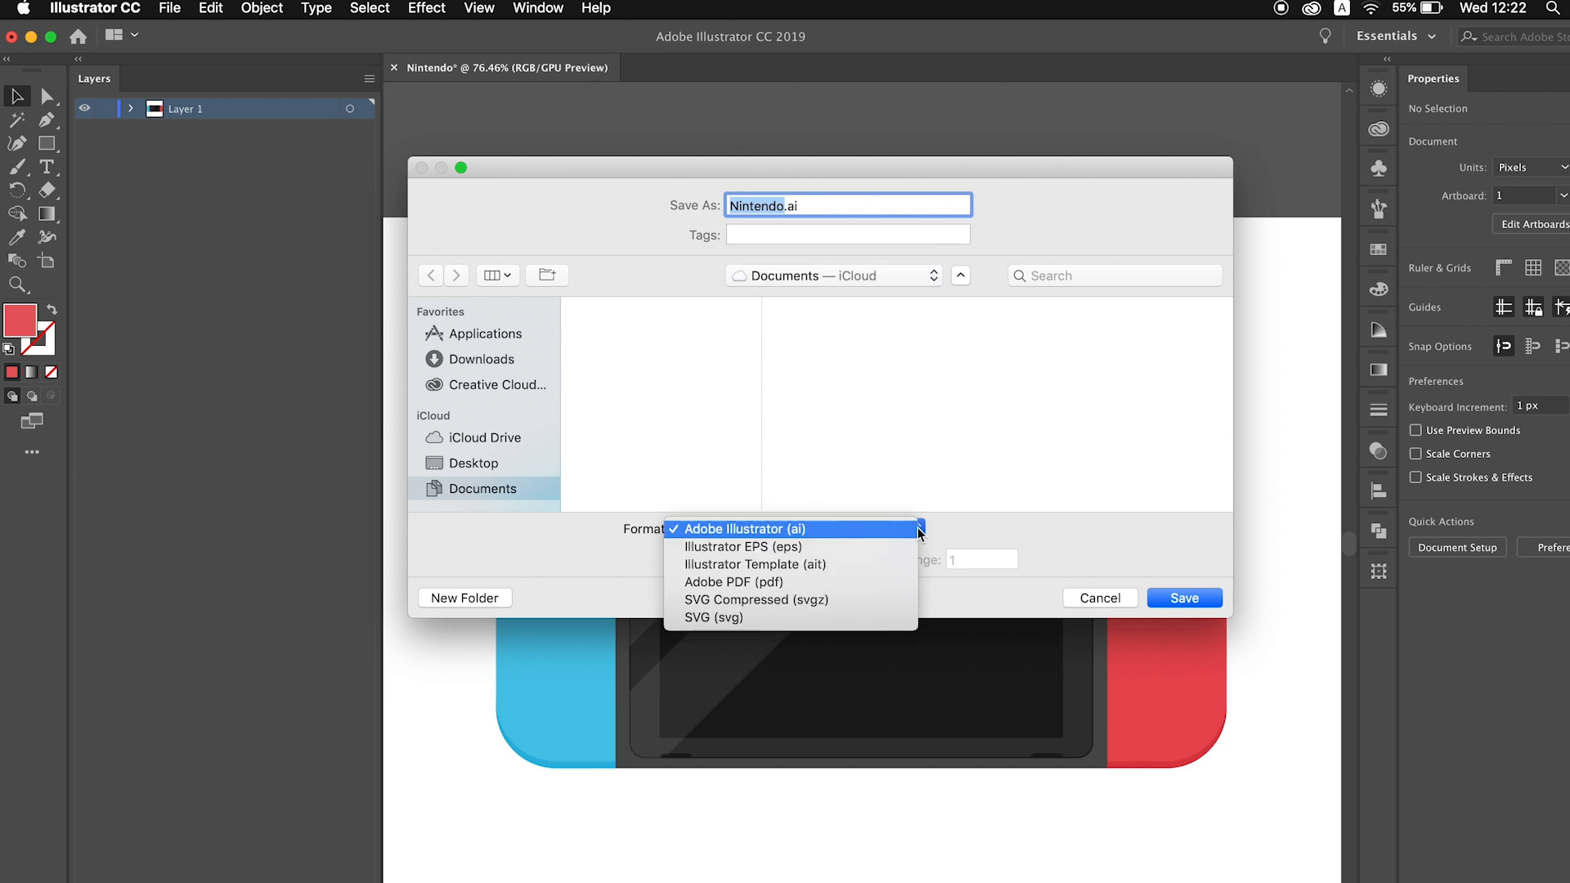
left_click(855, 531)
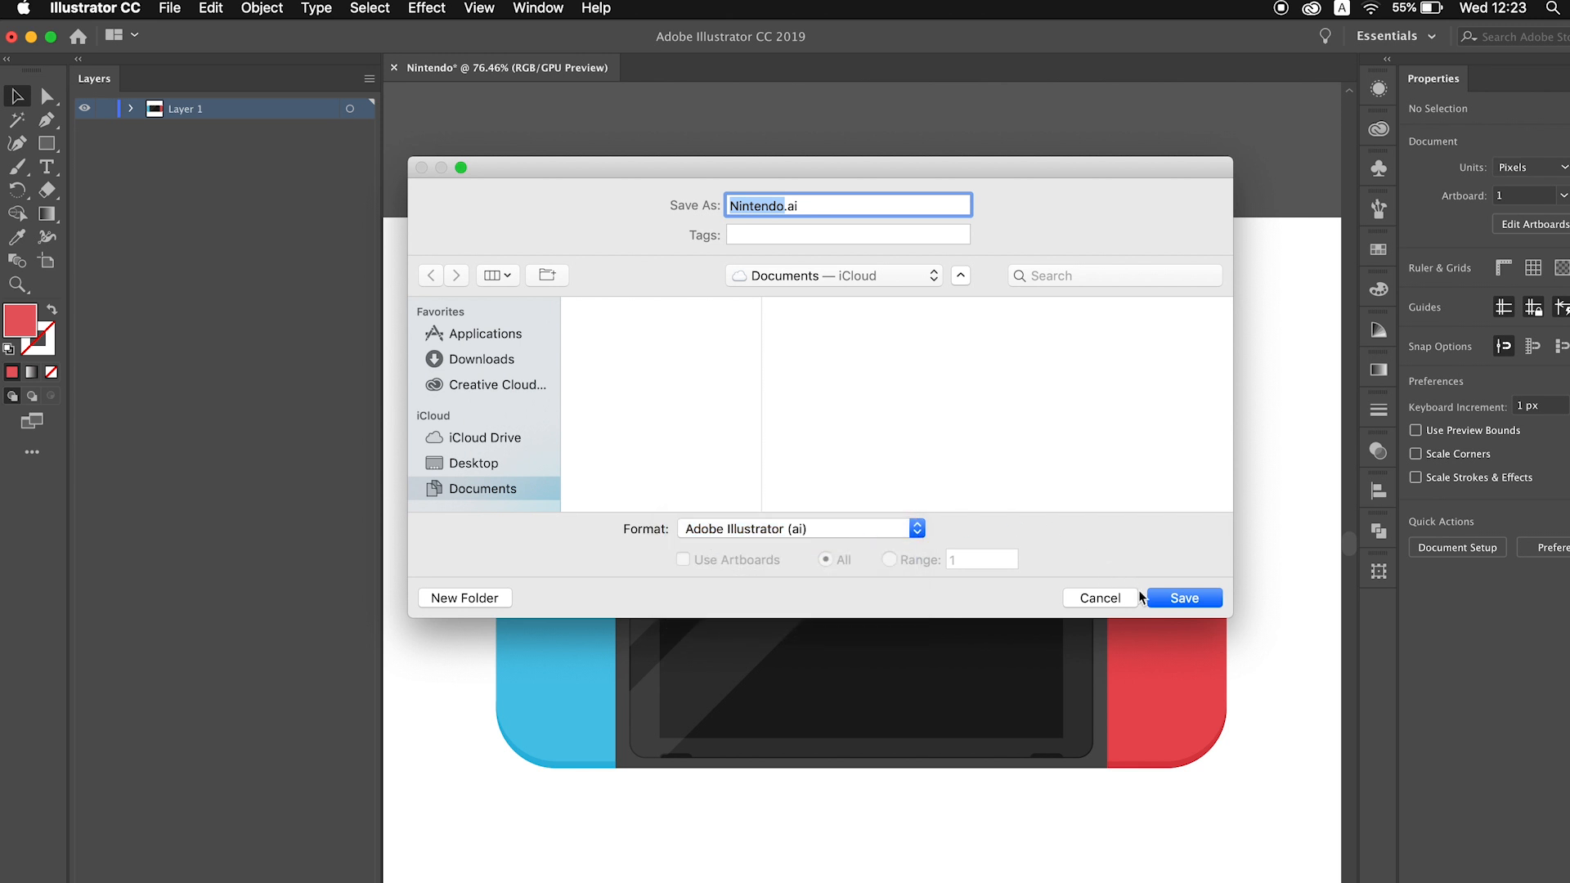
left_click(1158, 599)
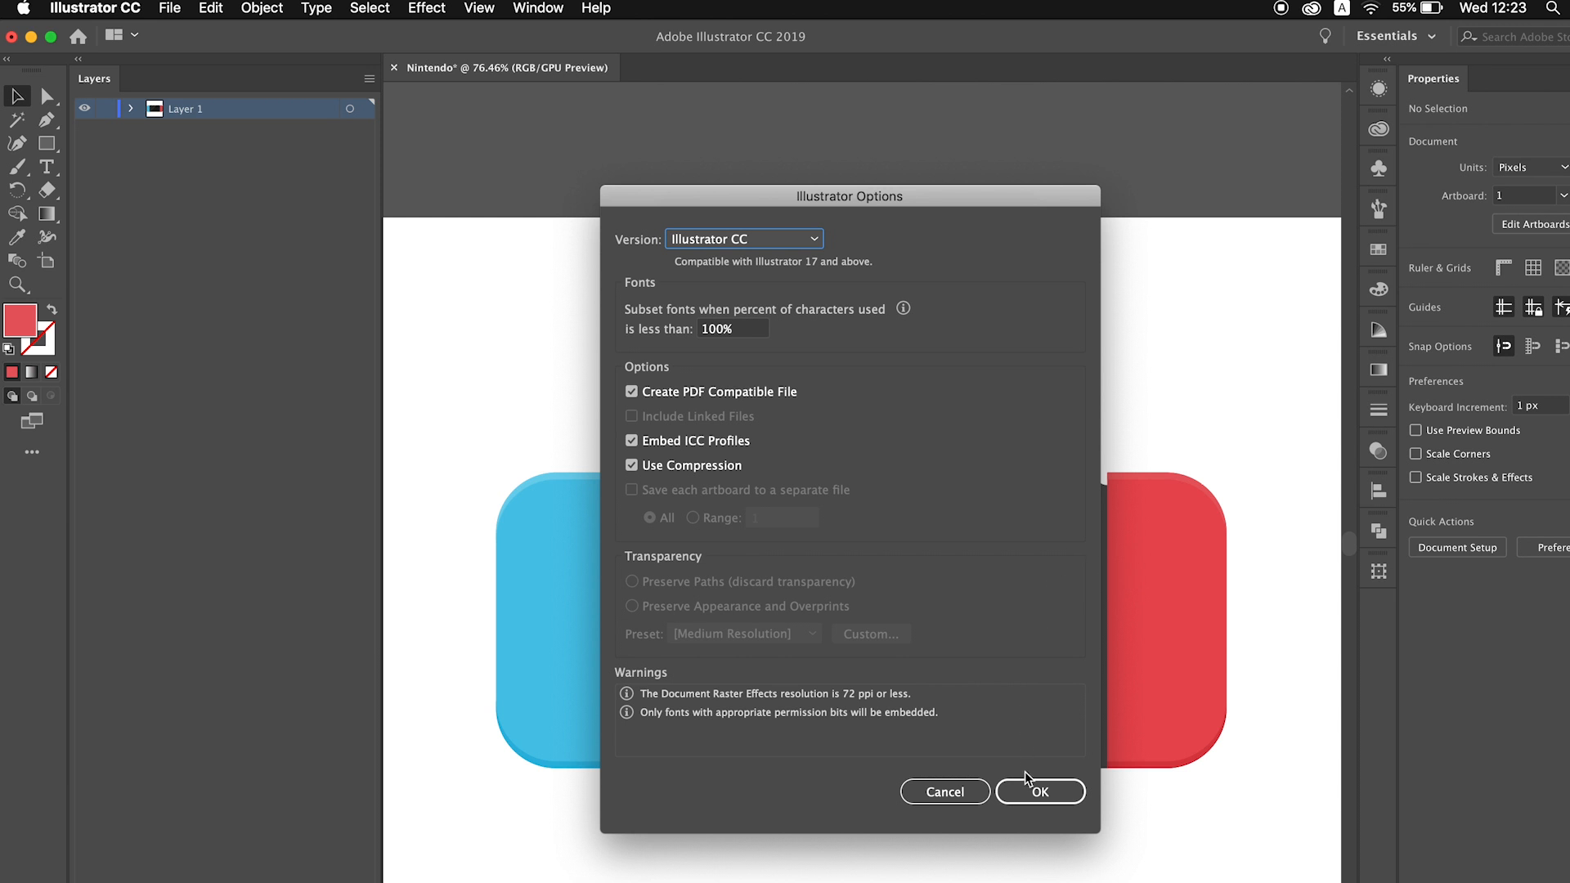
left_click(1027, 791)
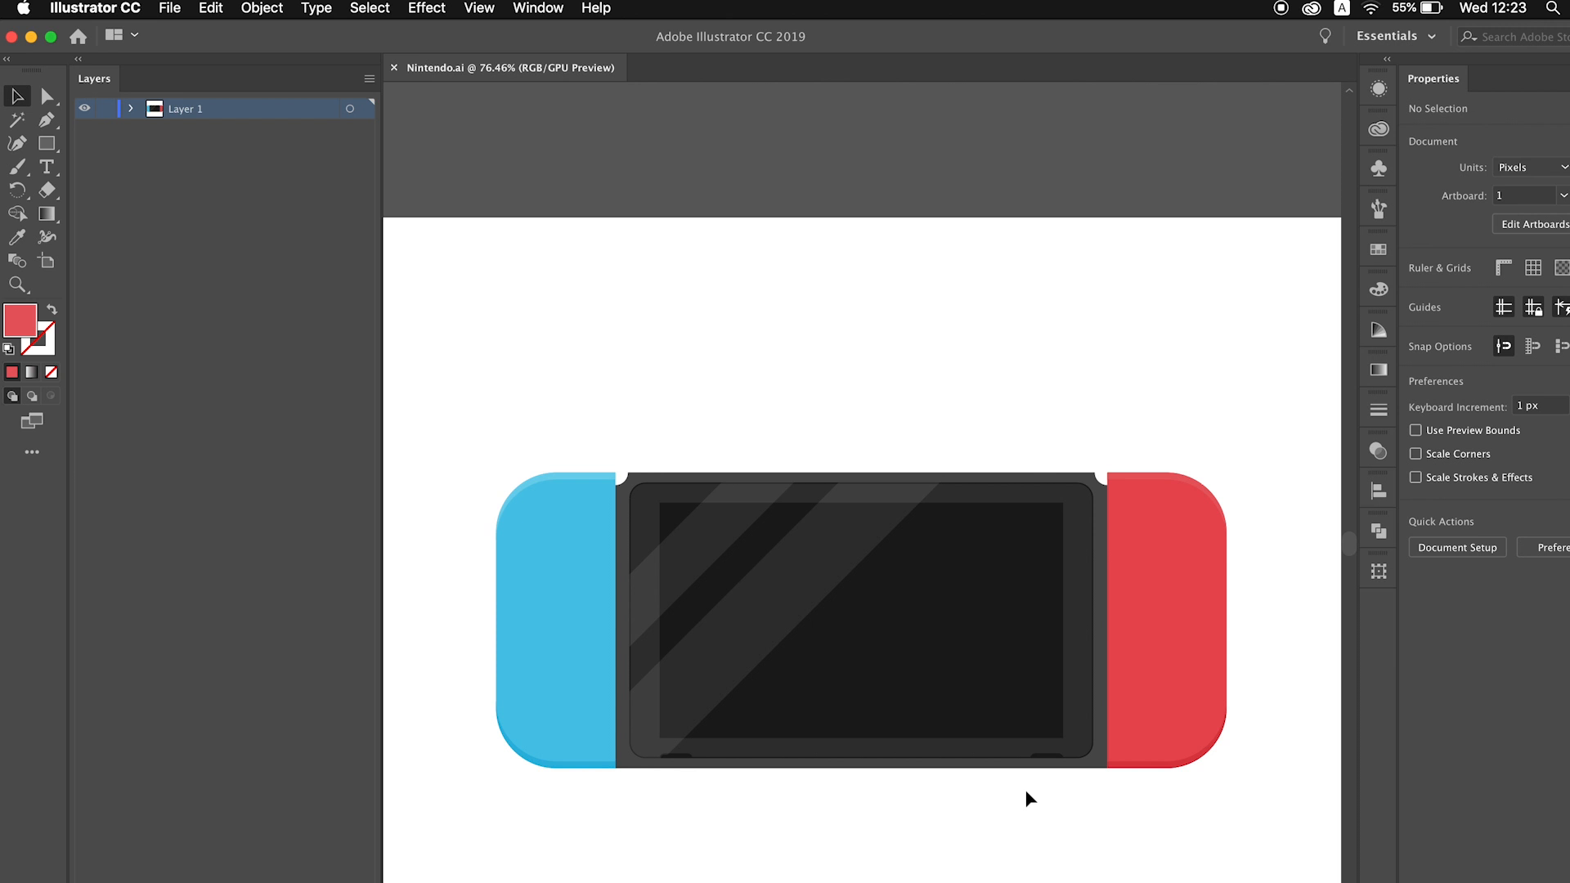
Copy the blue controller shape, paste the copy in front in the same place, and remove its fill
left_click(570, 654)
scroll(570, 654, "up", 5)
scroll(572, 659, "left", 3)
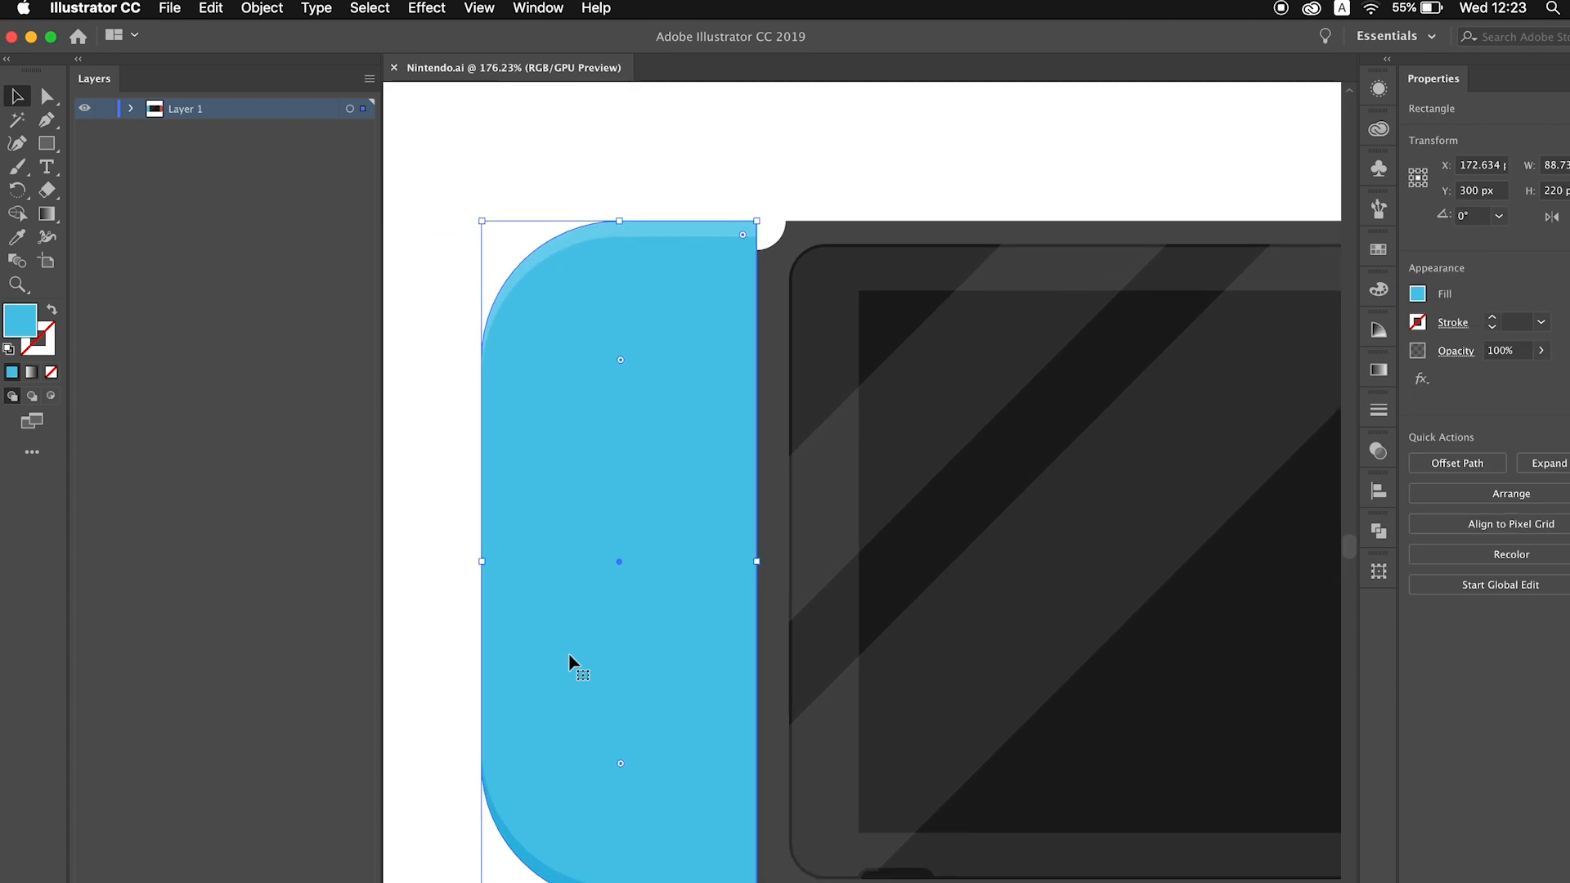
key("super+c")
key("super+f")
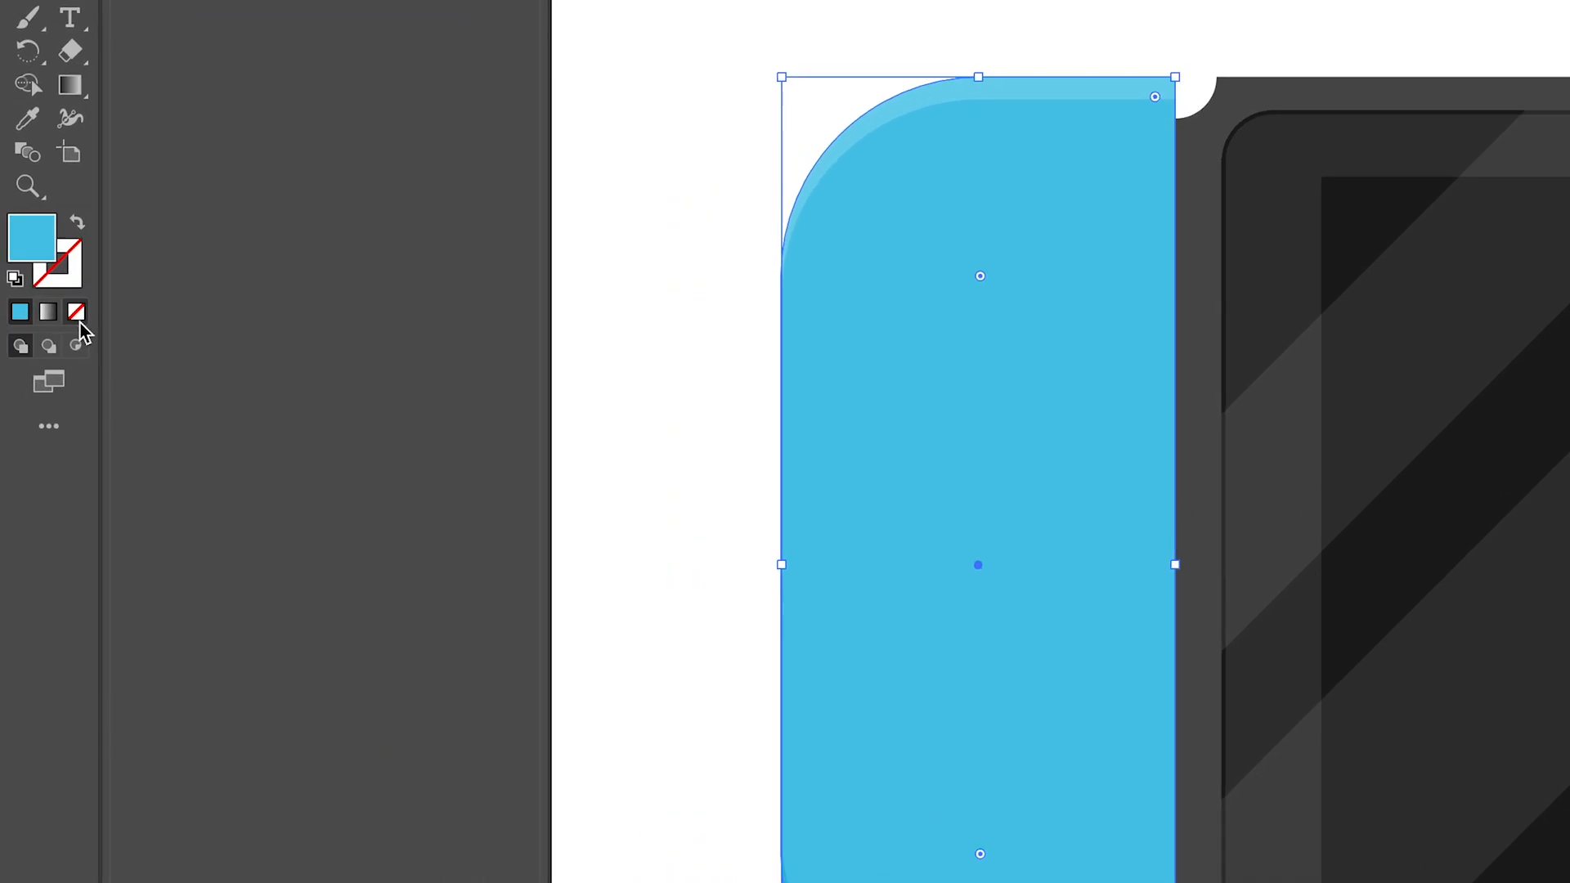
left_click(76, 311)
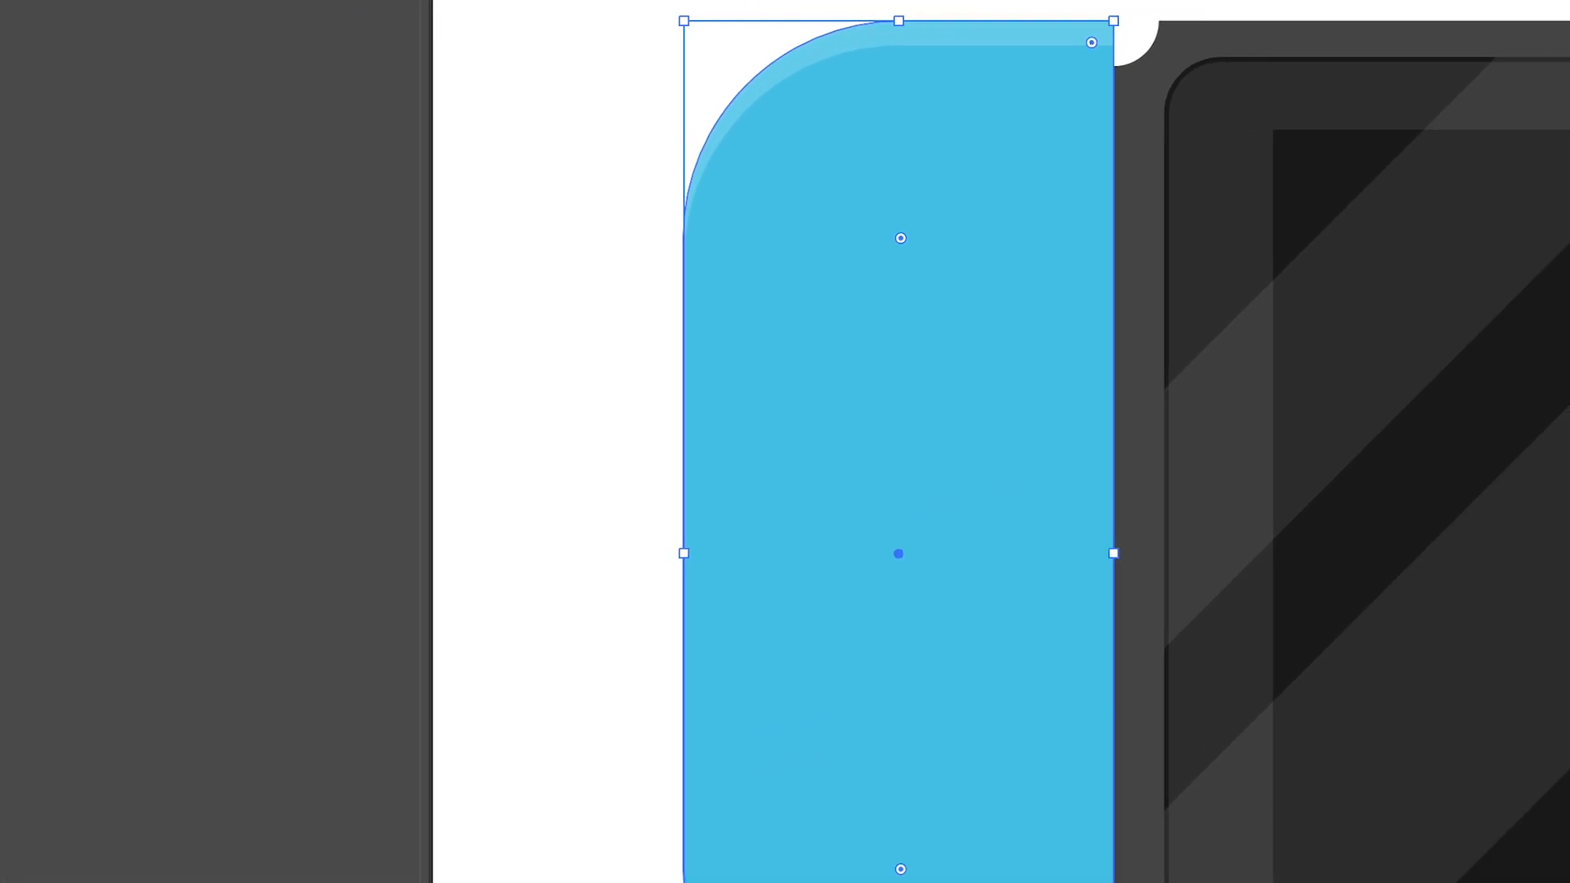
Give the unfilled controller copy a black stroke of 5 pt
left_click(1439, 201)
left_click(1439, 201)
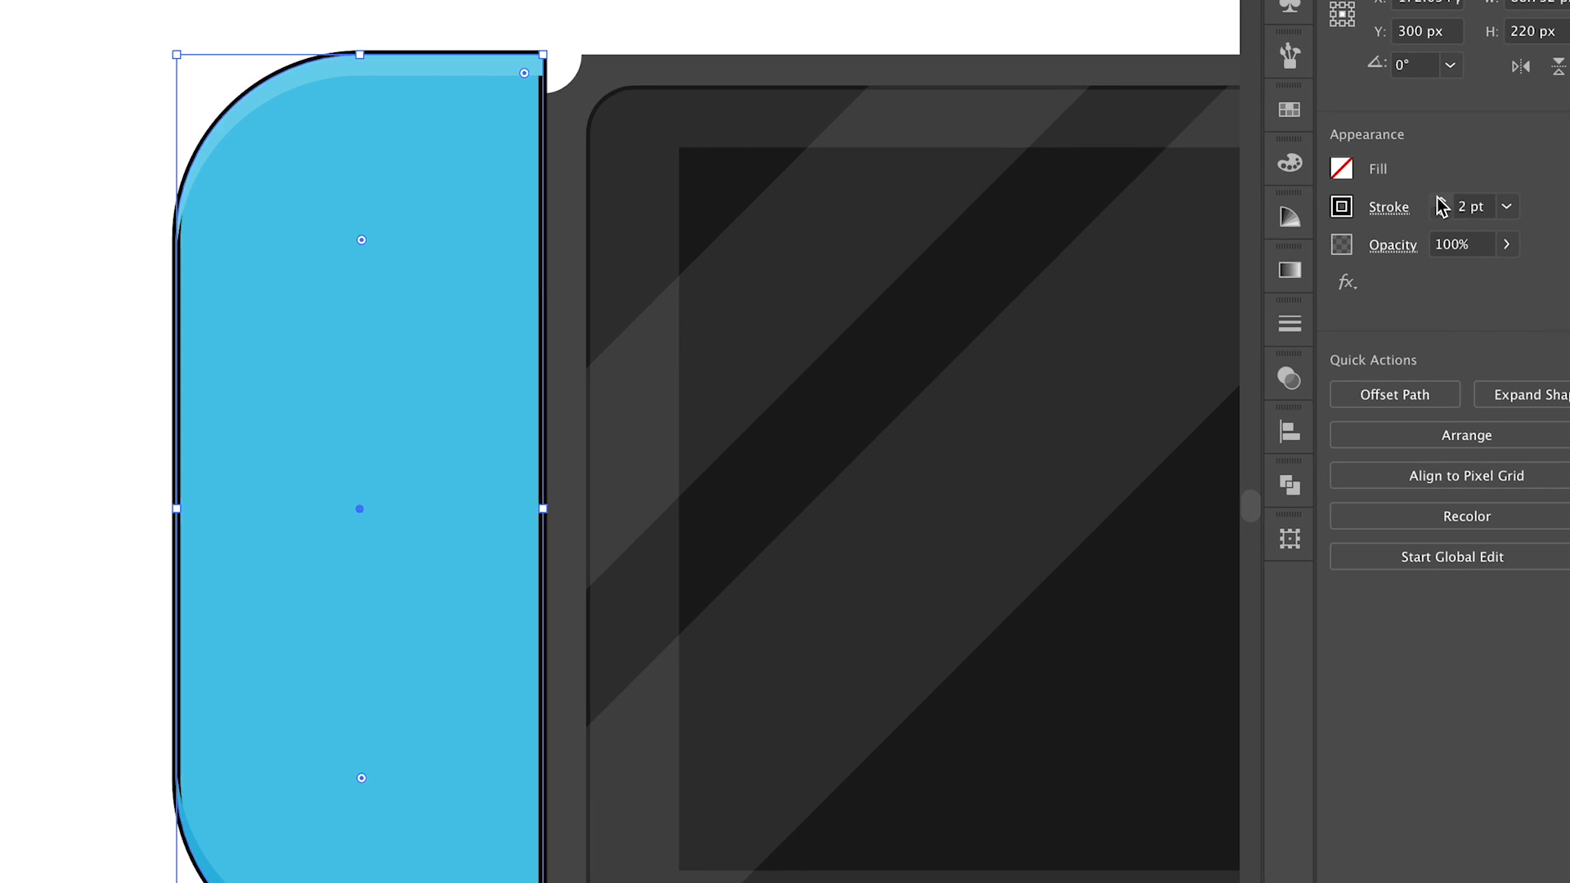
left_click(1442, 202)
left_click(1442, 202)
left_click(1441, 202)
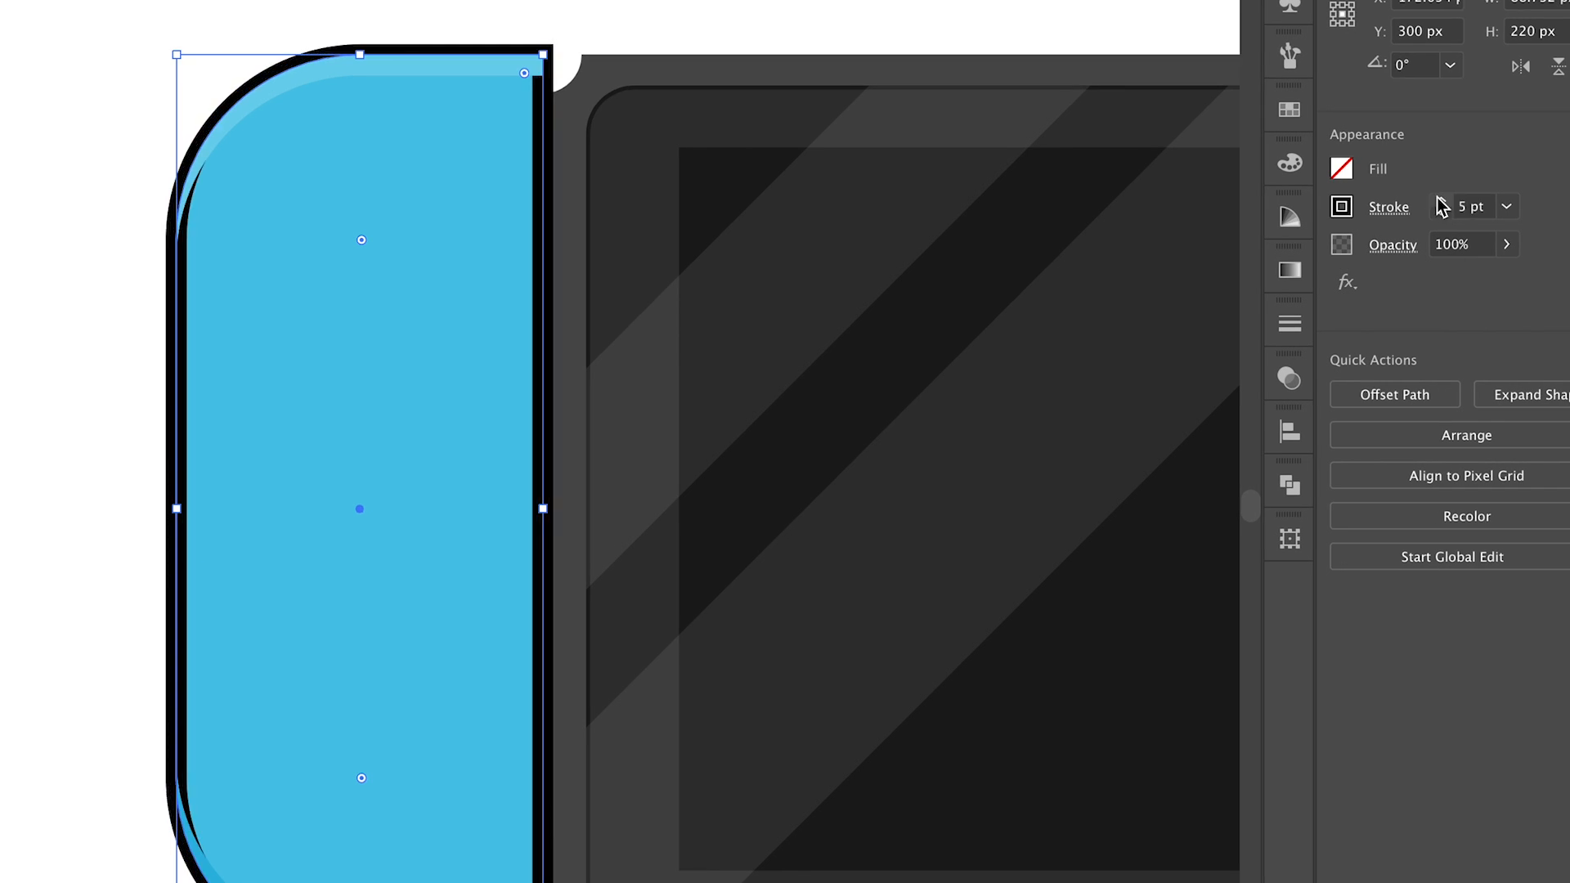
Bring the black controller outline to the front, above the highlight and shadow slivers
left_click(577, 29)
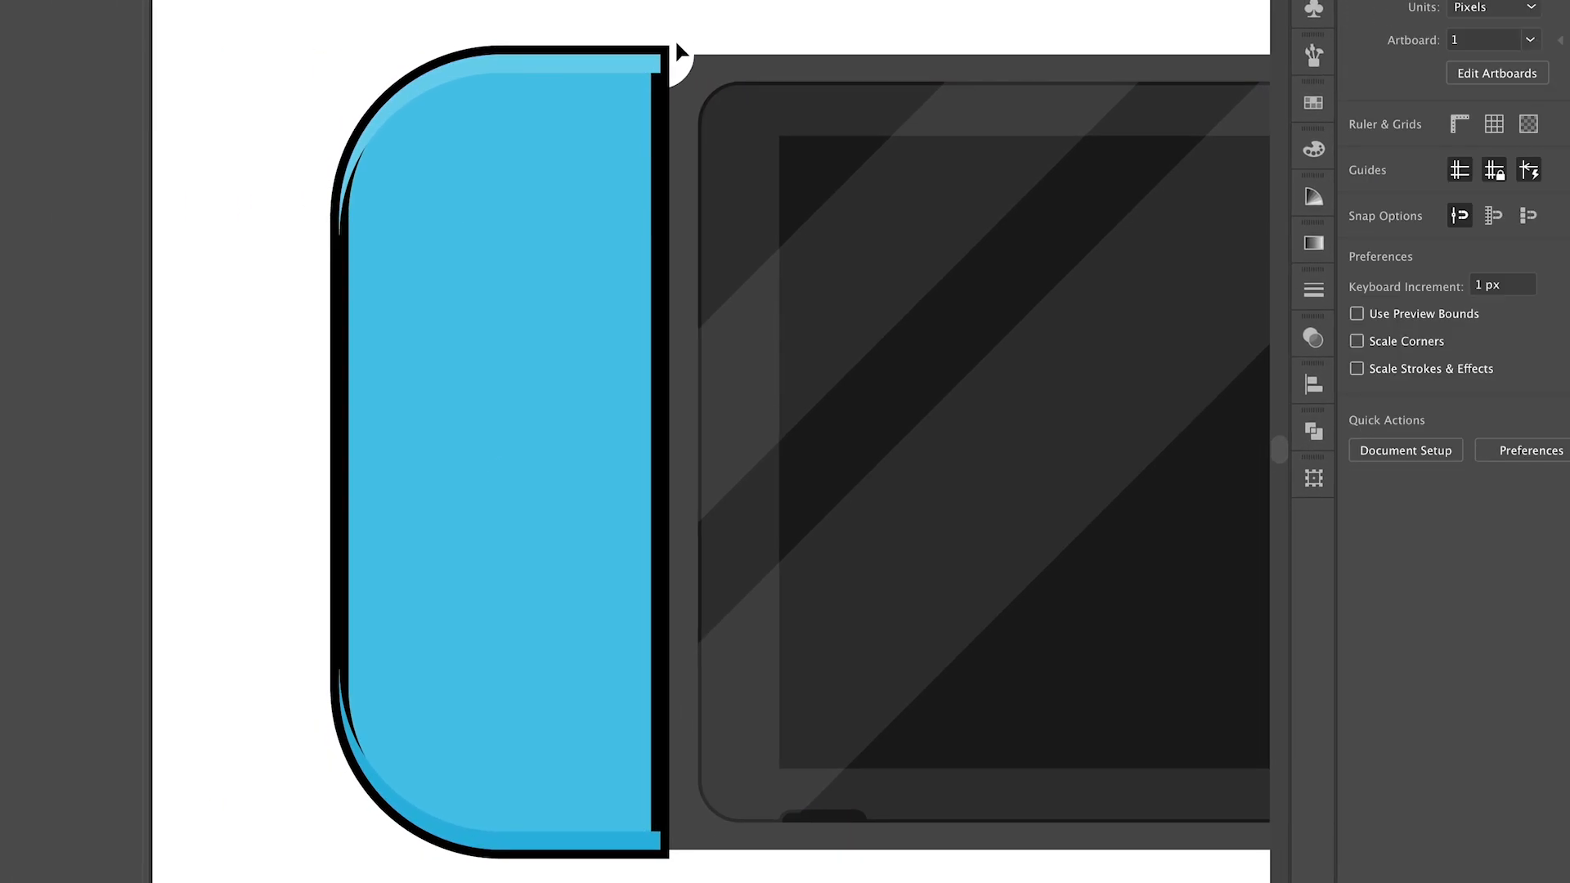
left_click(661, 181)
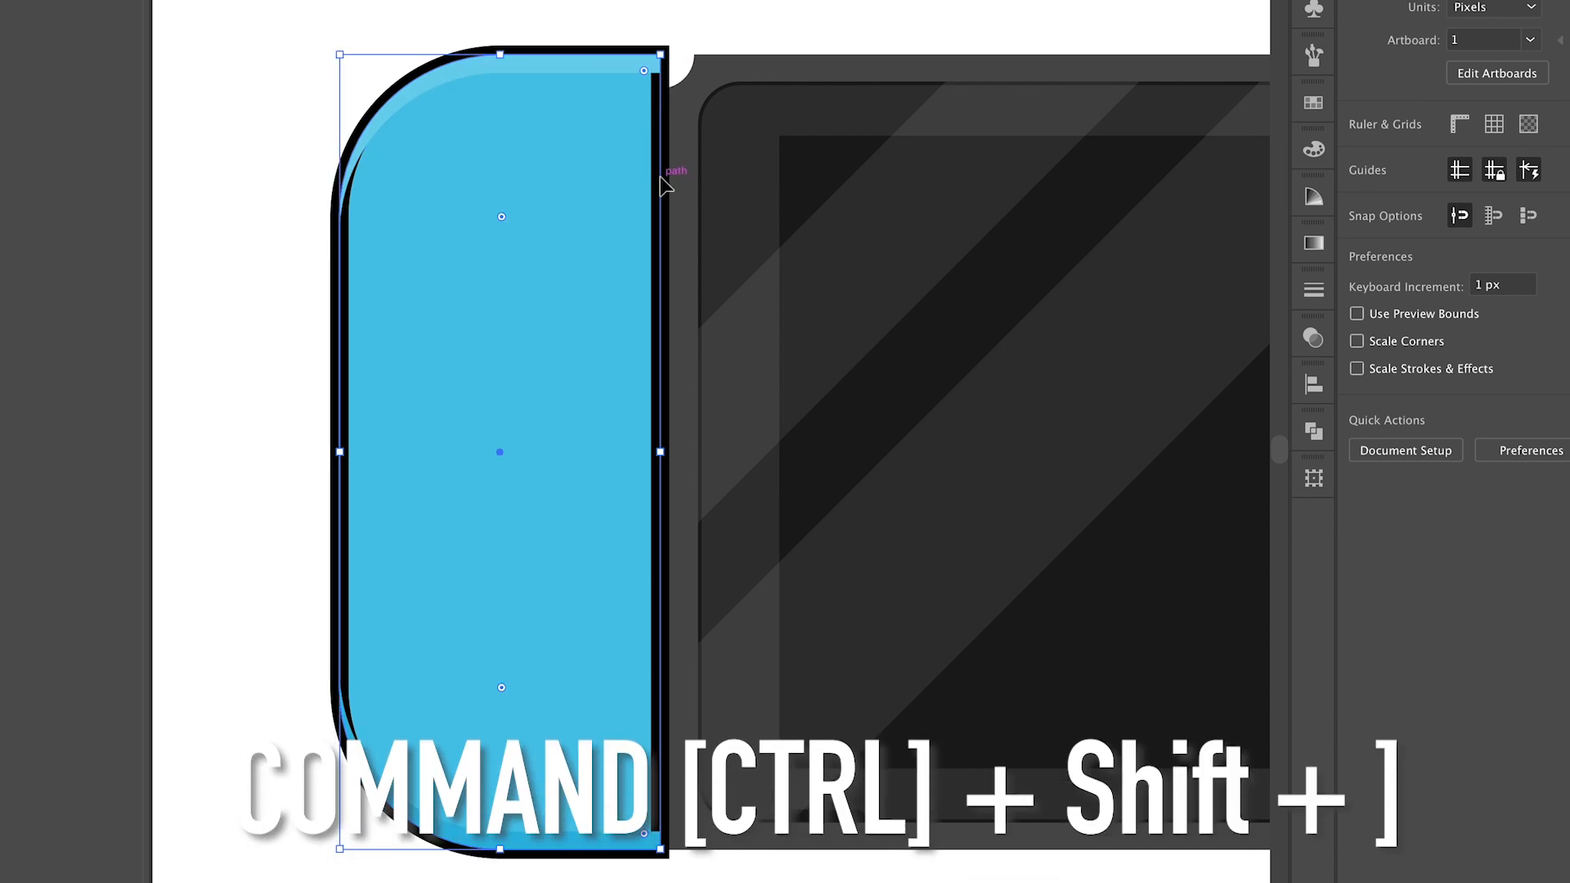
key("ctrl+shift+bracketright")
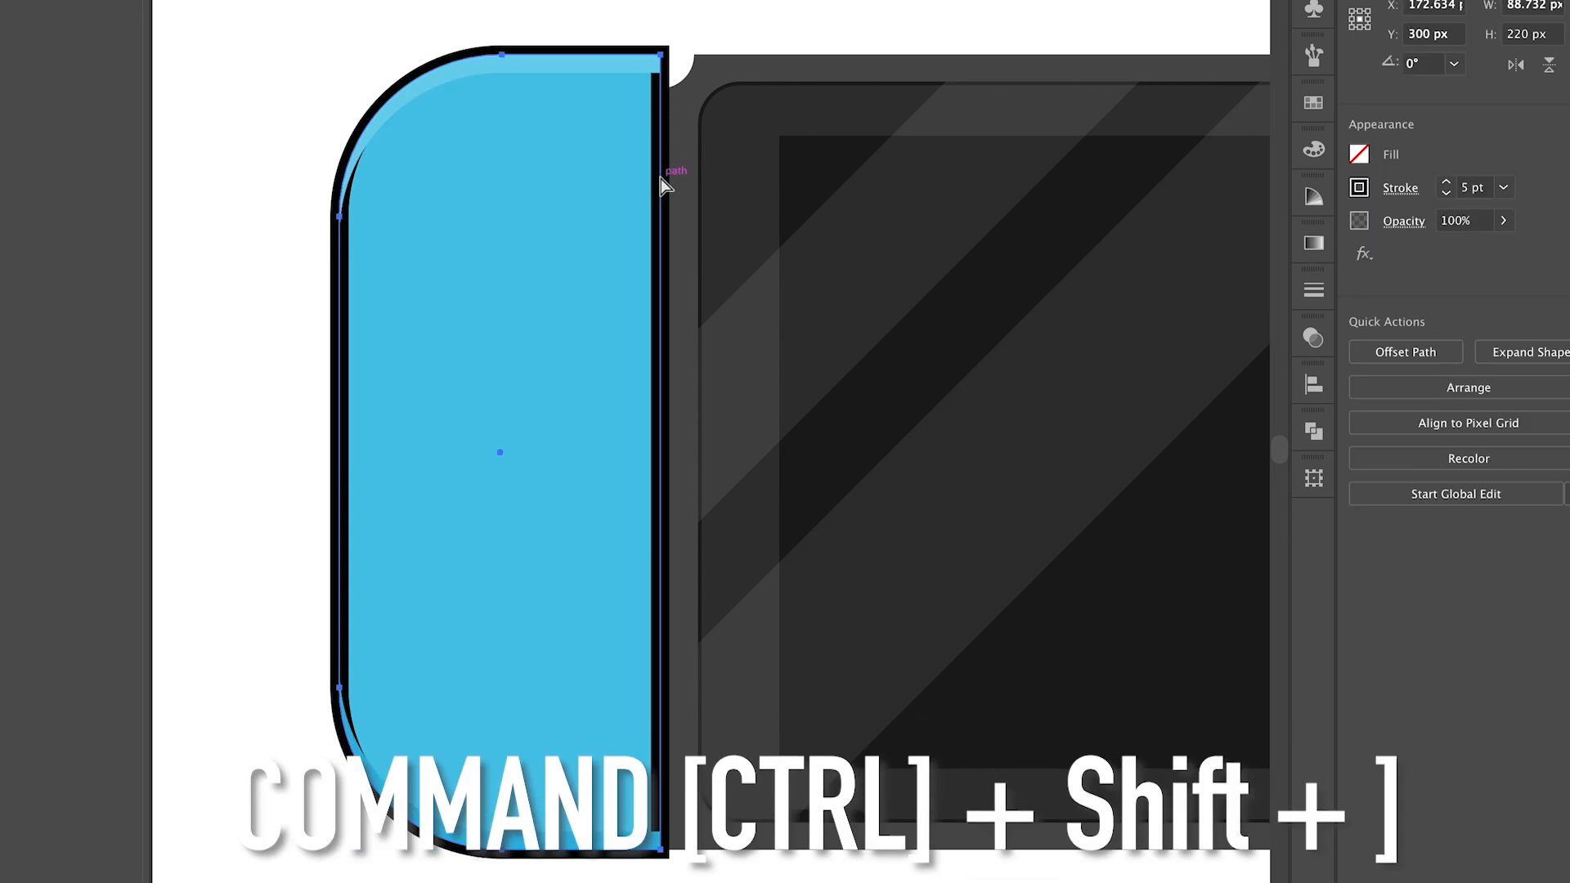
left_click(661, 182)
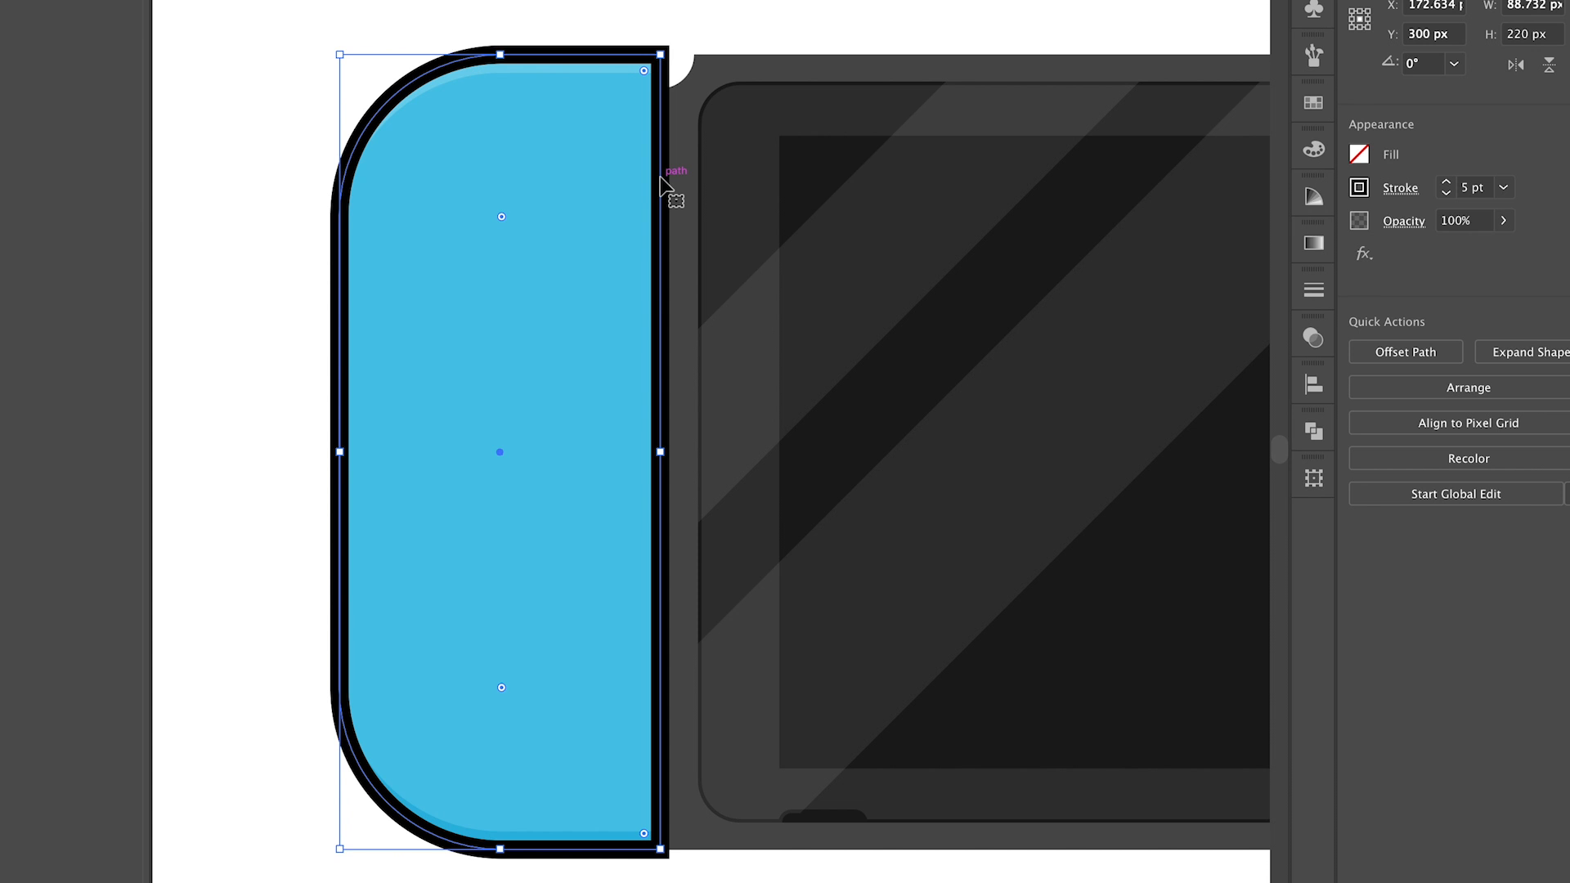
Isolate the black outline and cut it with the Scissors tool at both anchor points of its upper-left rounded corner
double_click(661, 182)
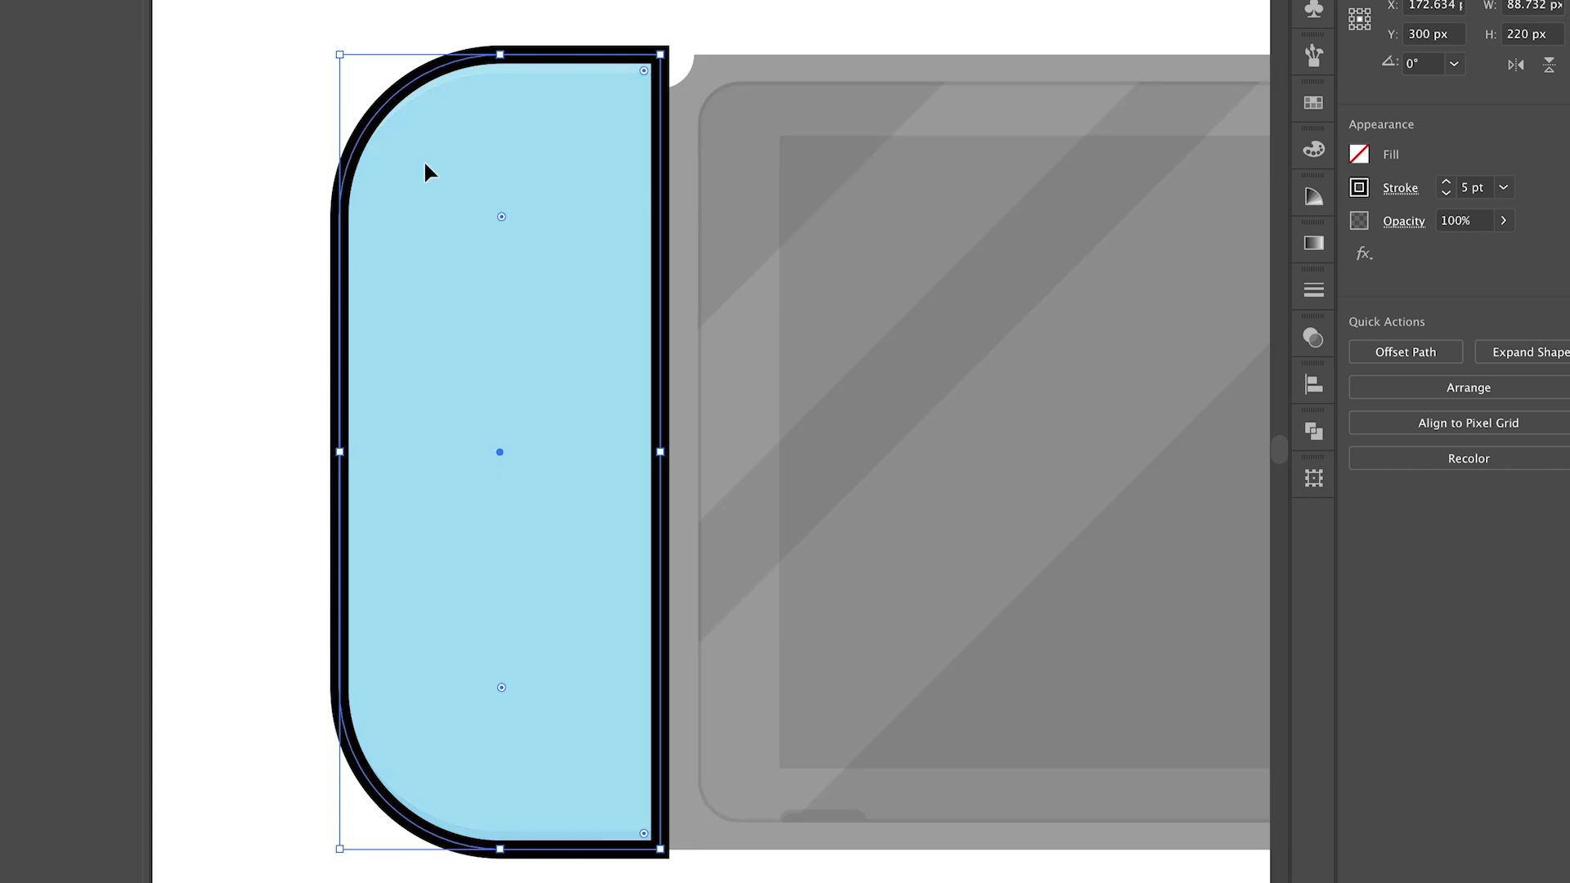
key("ctrl+equal")
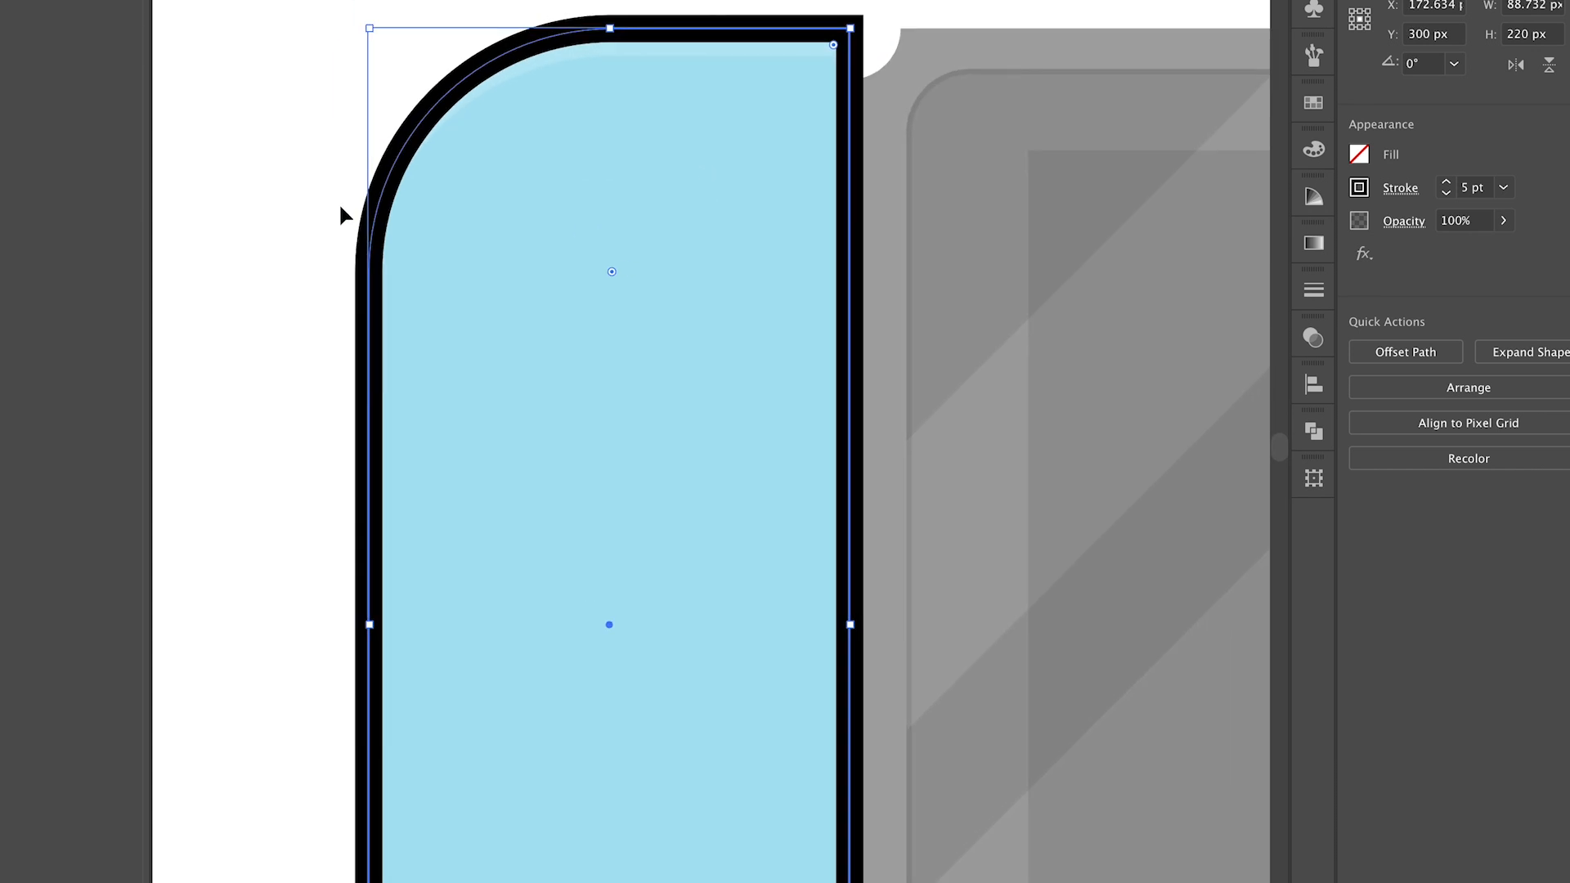
key("a")
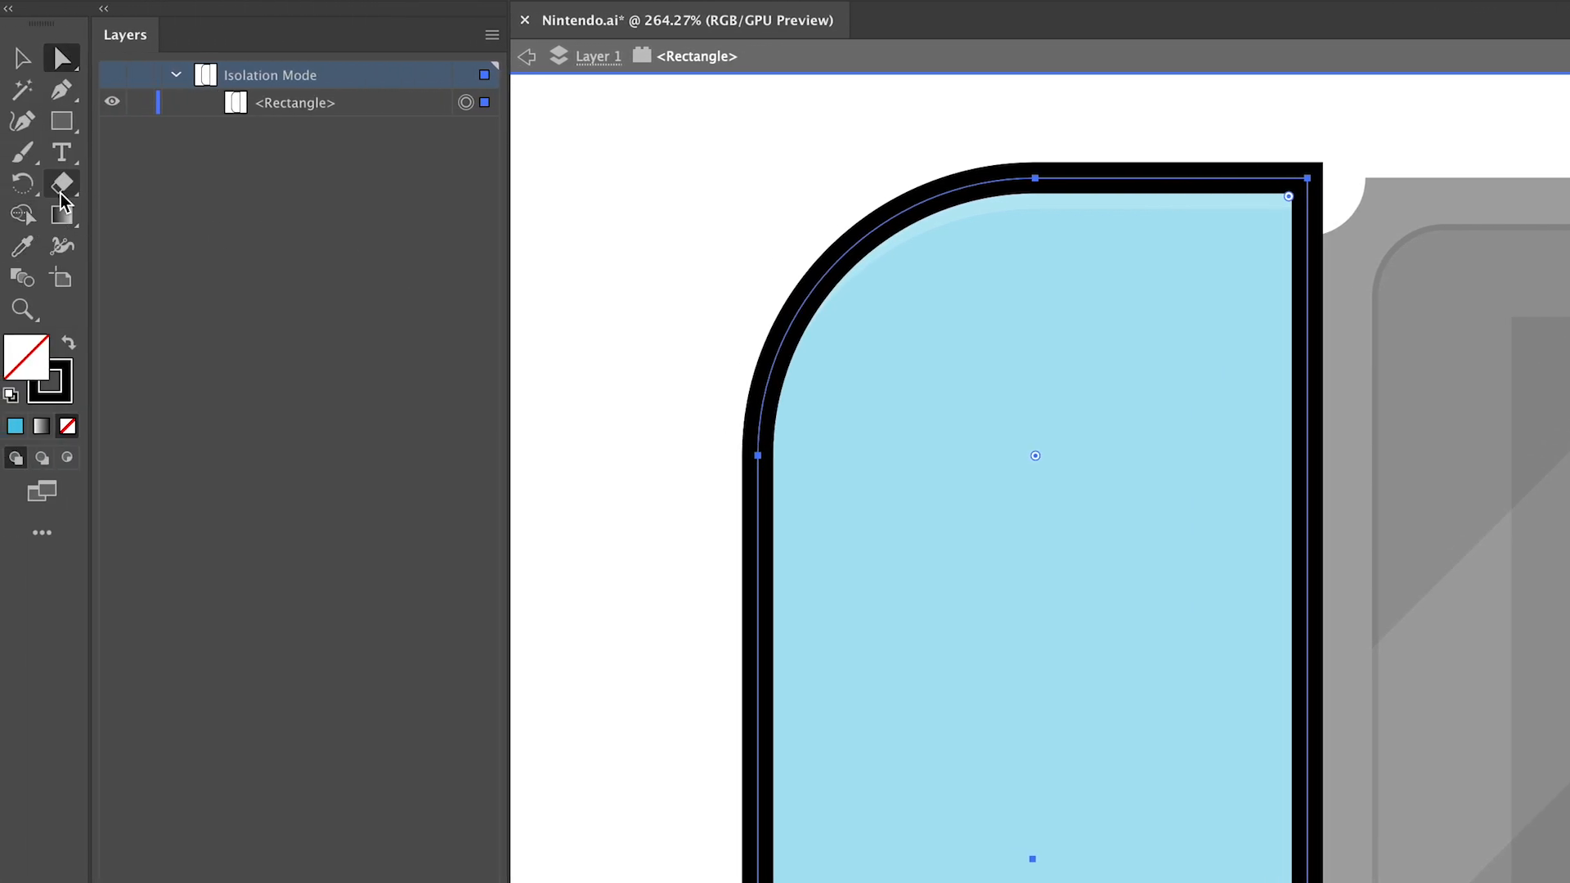
left_click(63, 187)
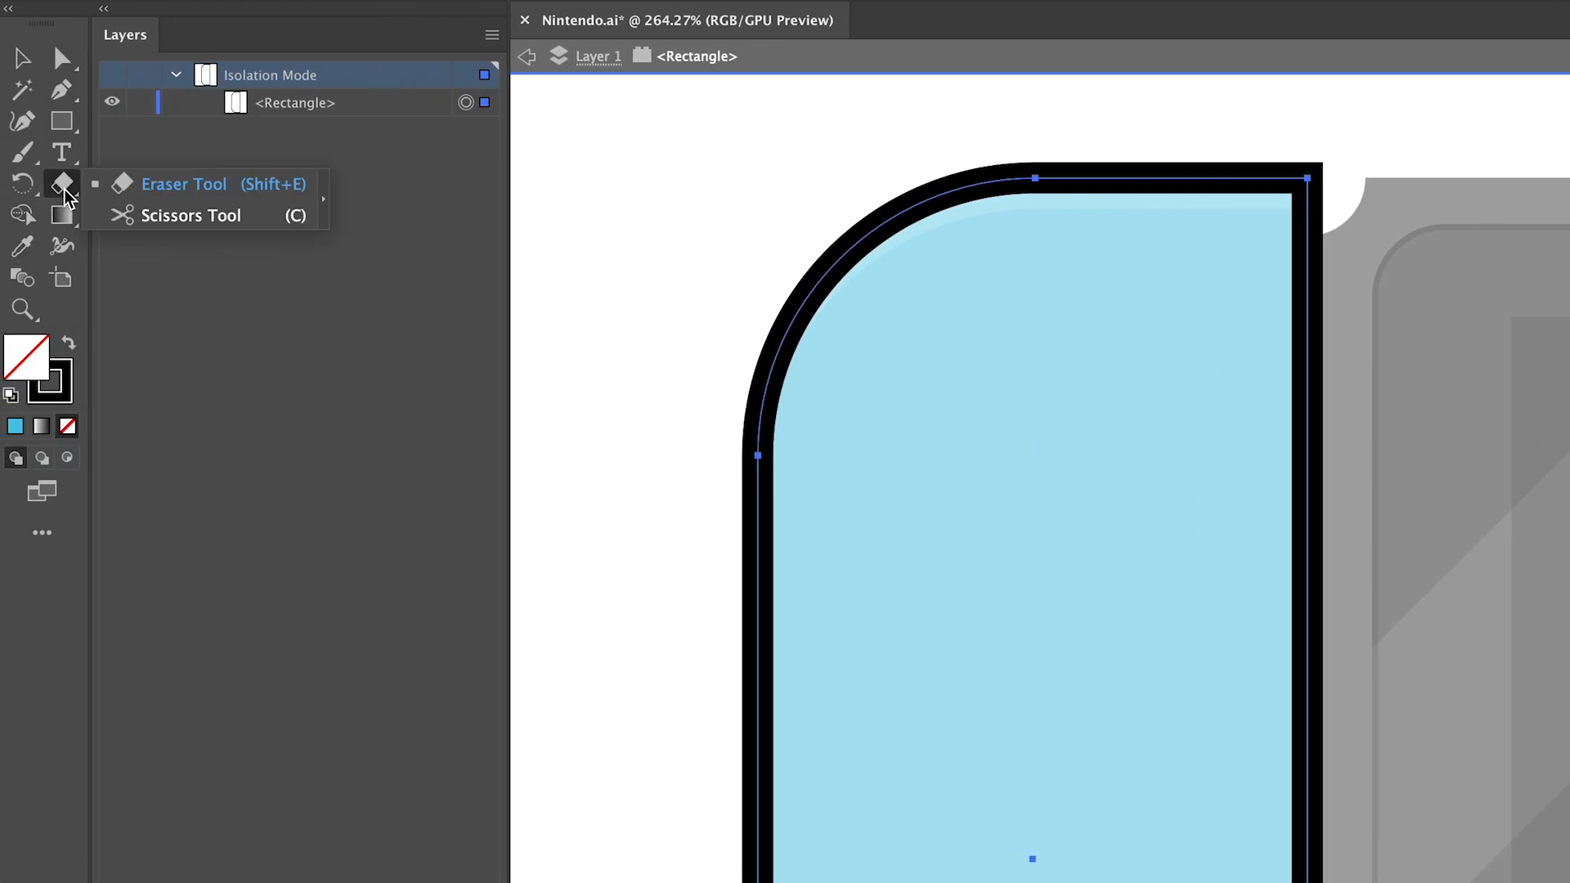
left_click(253, 219)
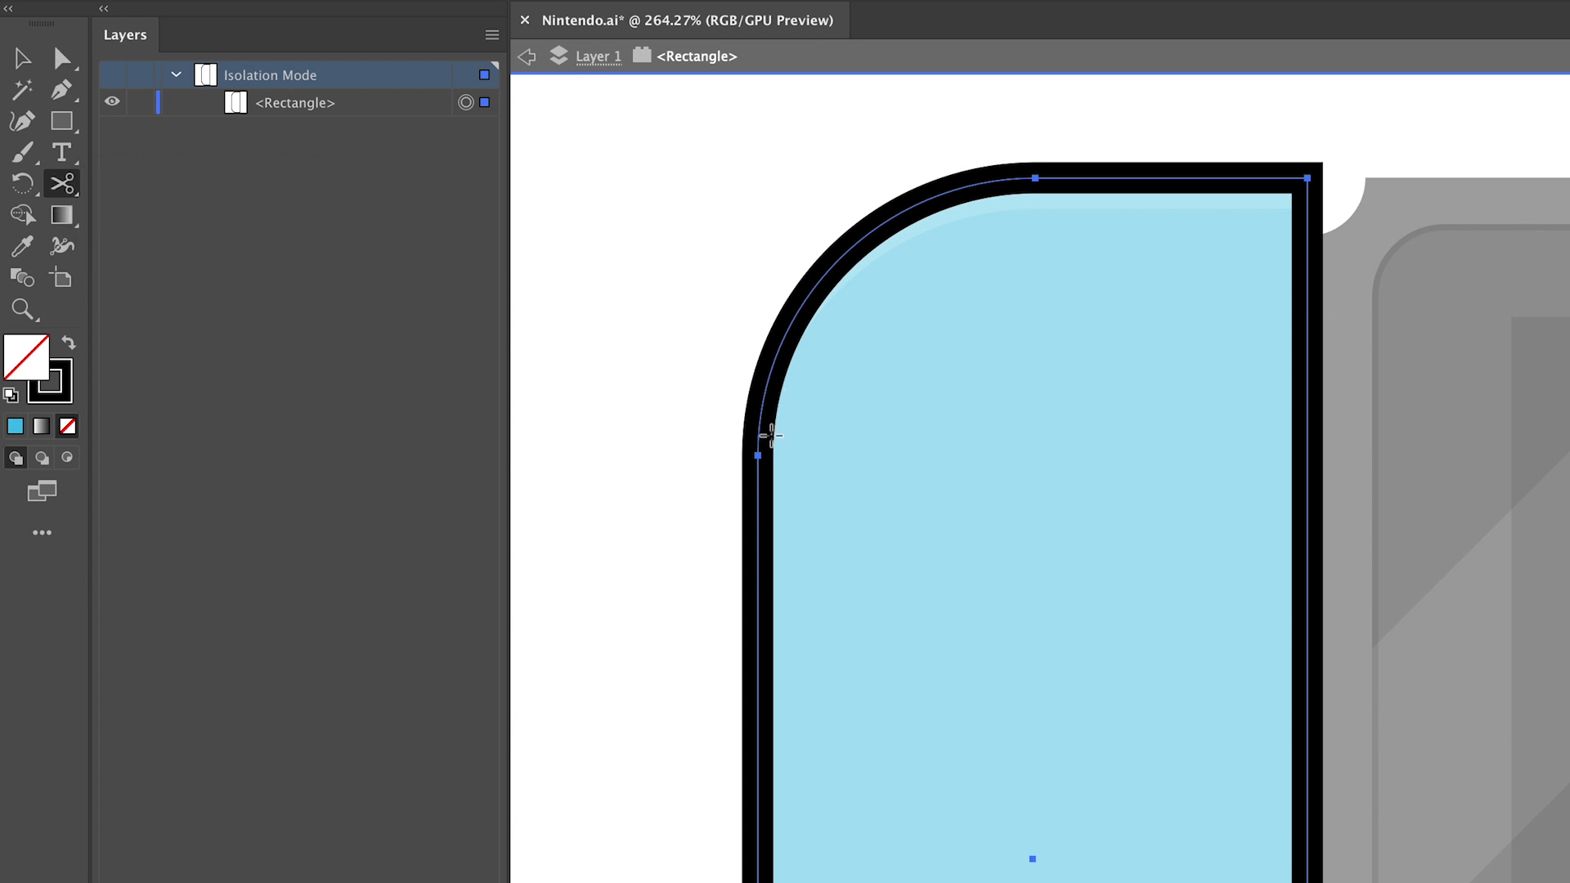
left_click(758, 454)
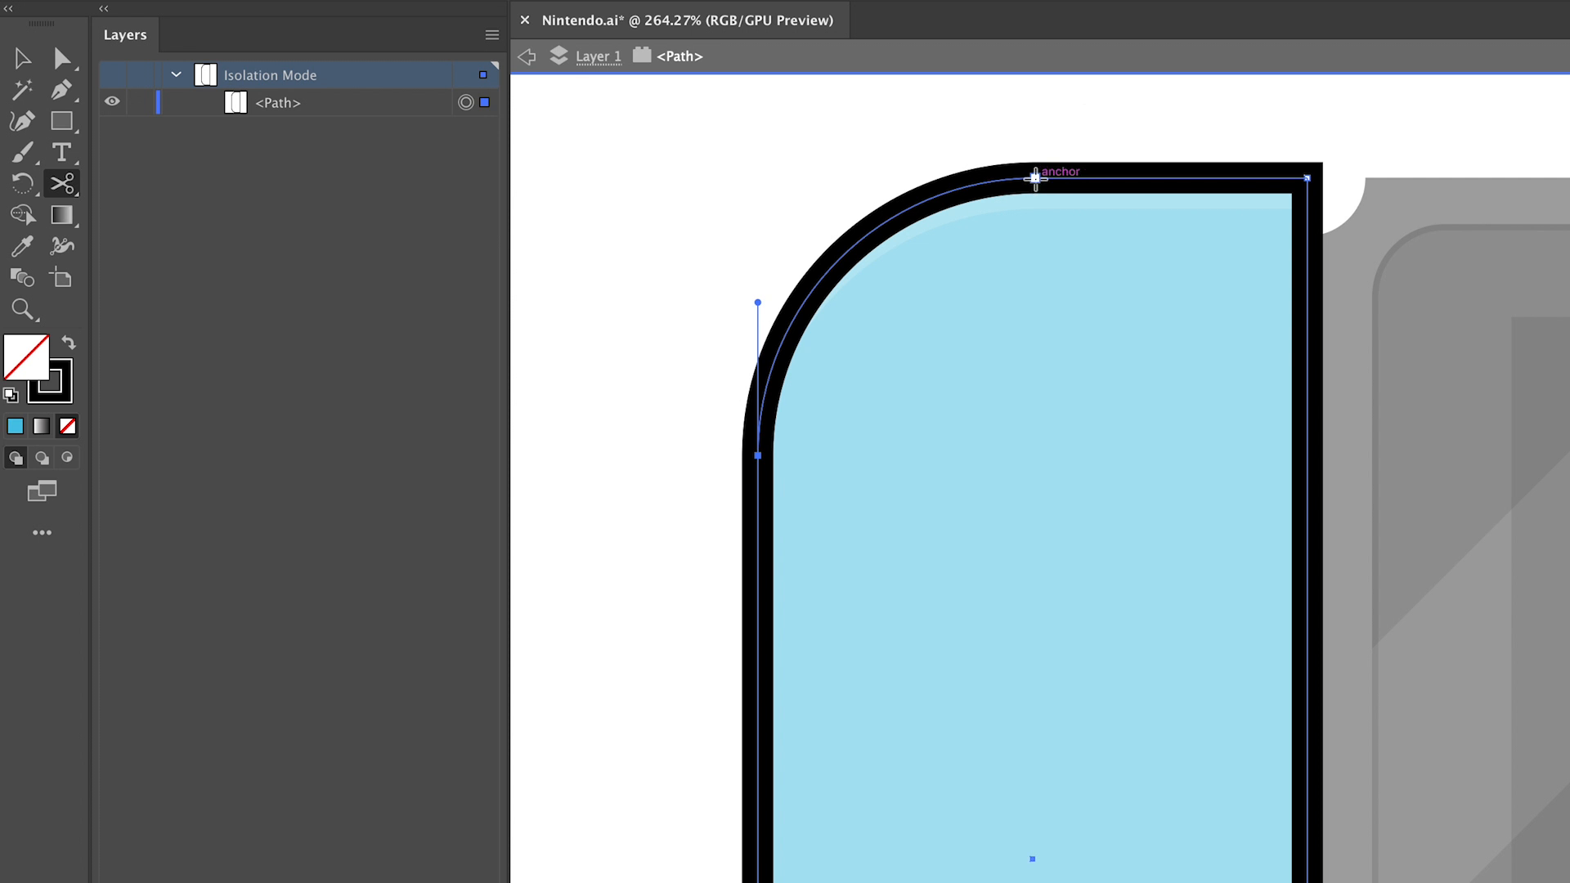
left_click(1035, 177)
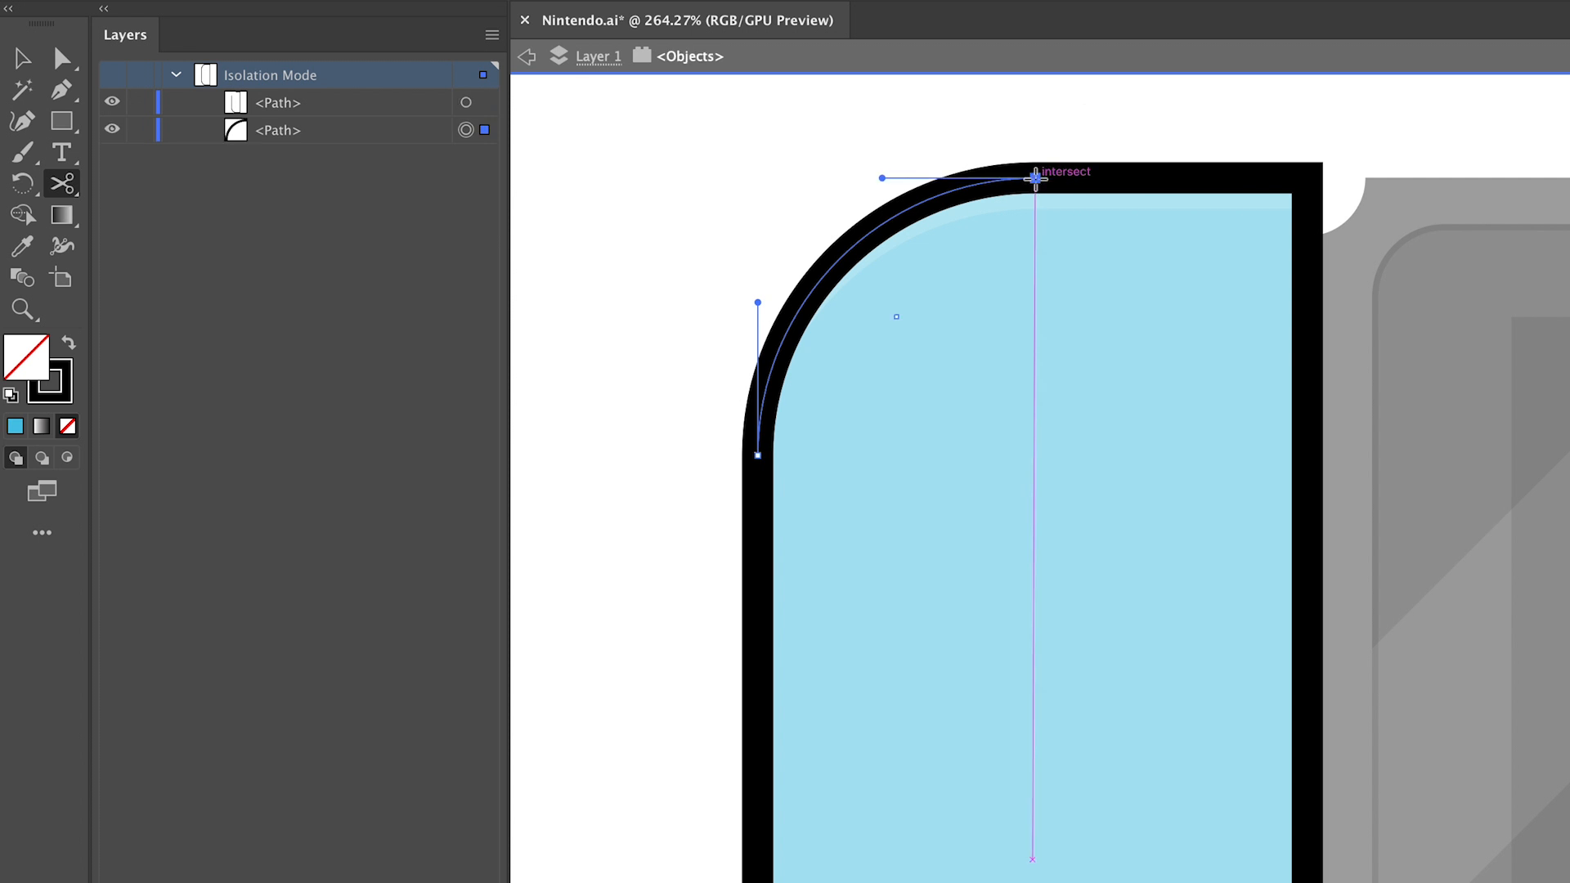
Delete the rest of the cut outline and select the upper-left corner arc that is kept
key("v")
left_click(701, 245)
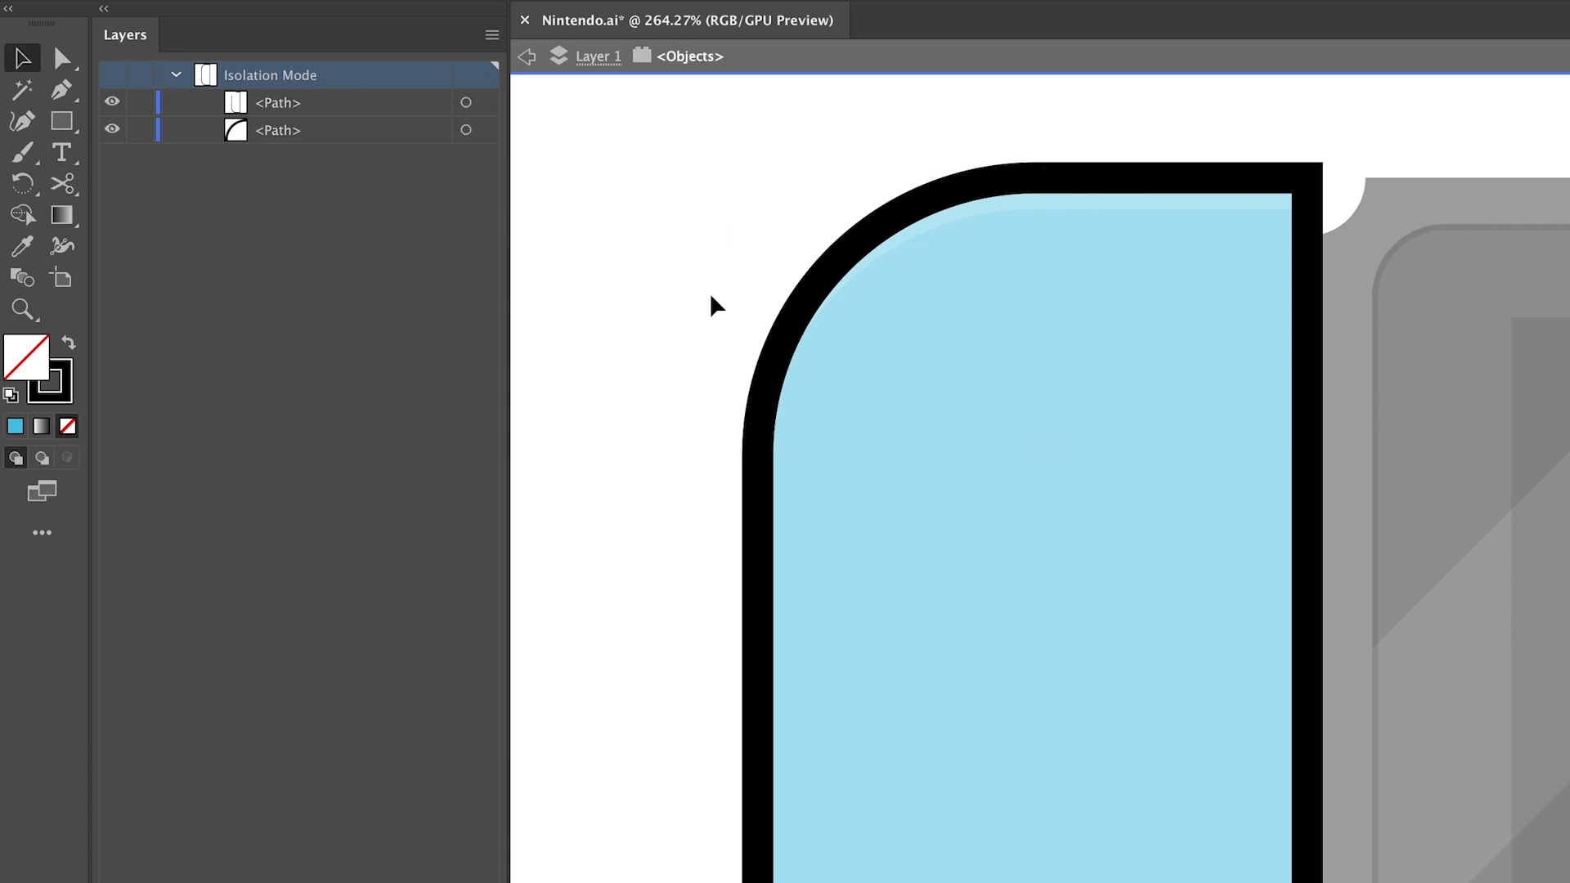
left_click(762, 549)
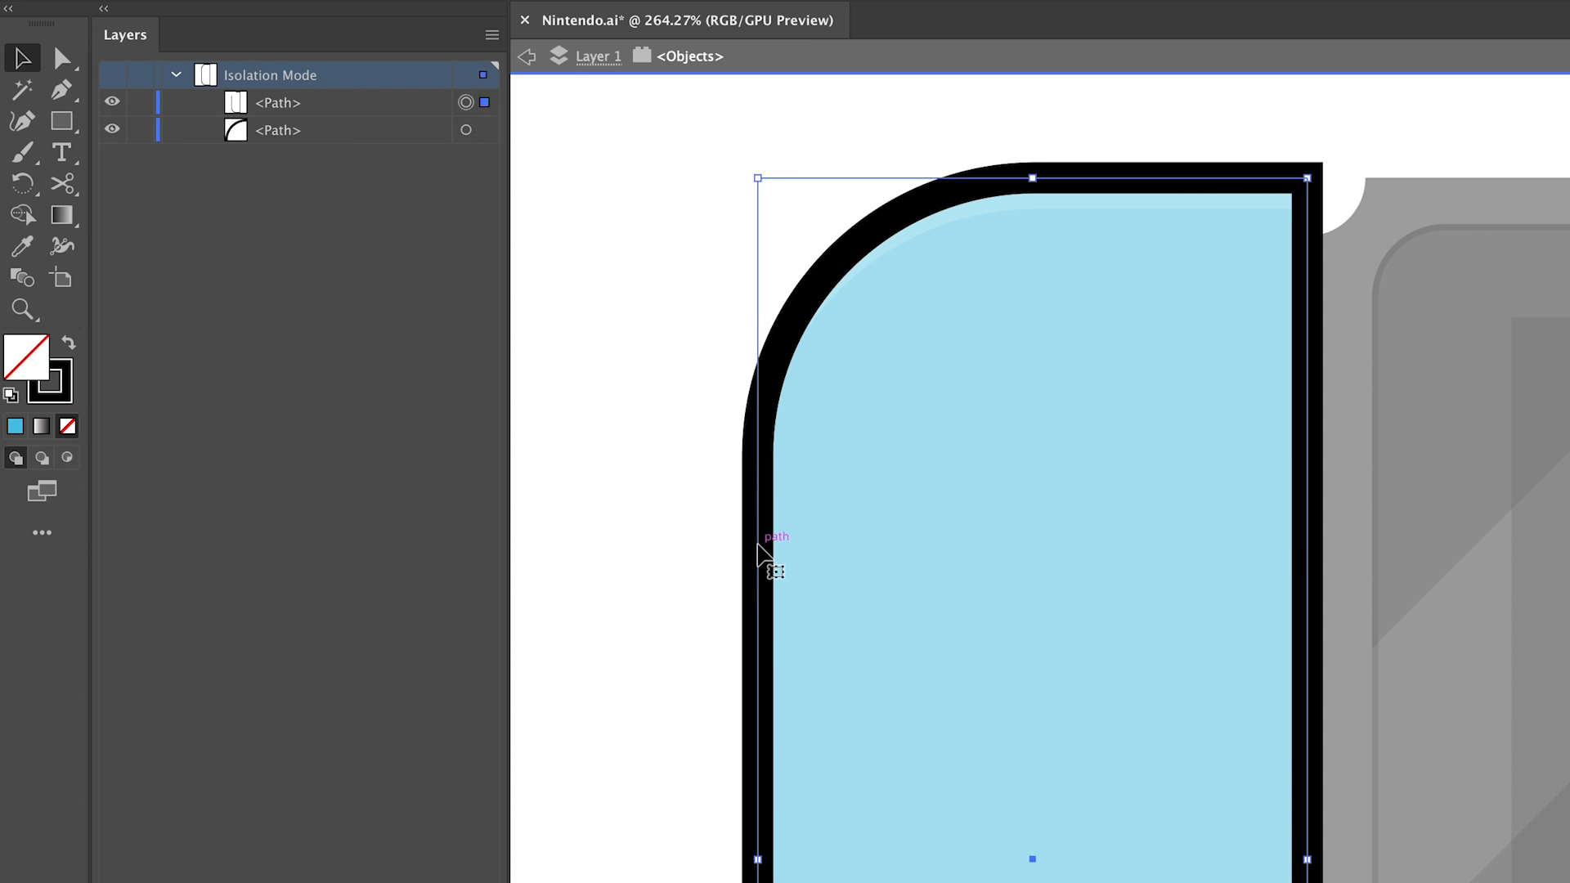
key("Delete")
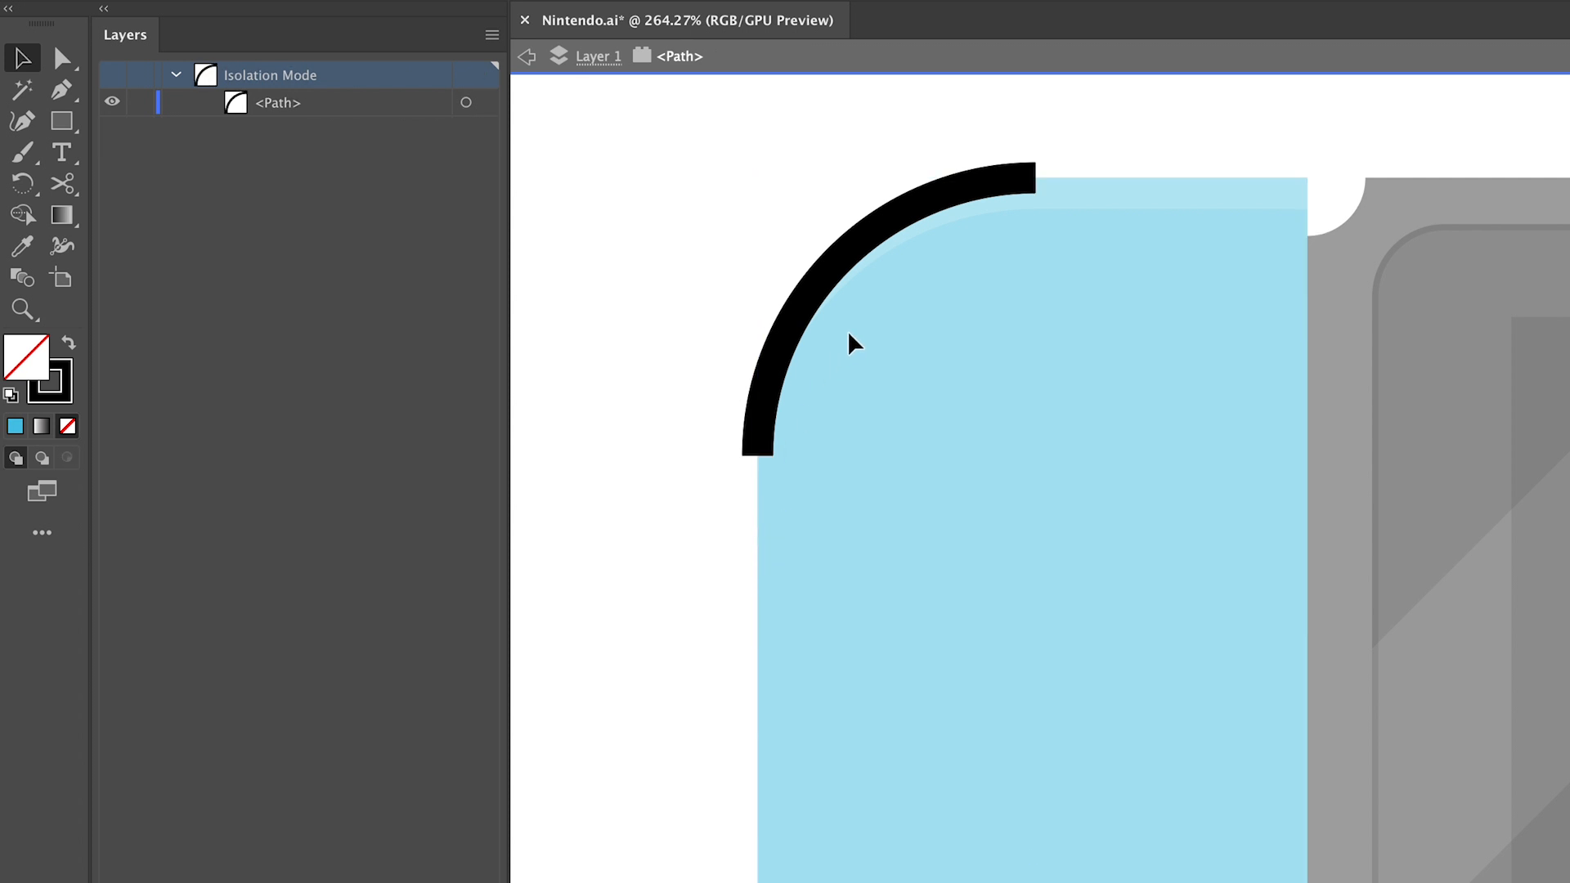
left_click(806, 310)
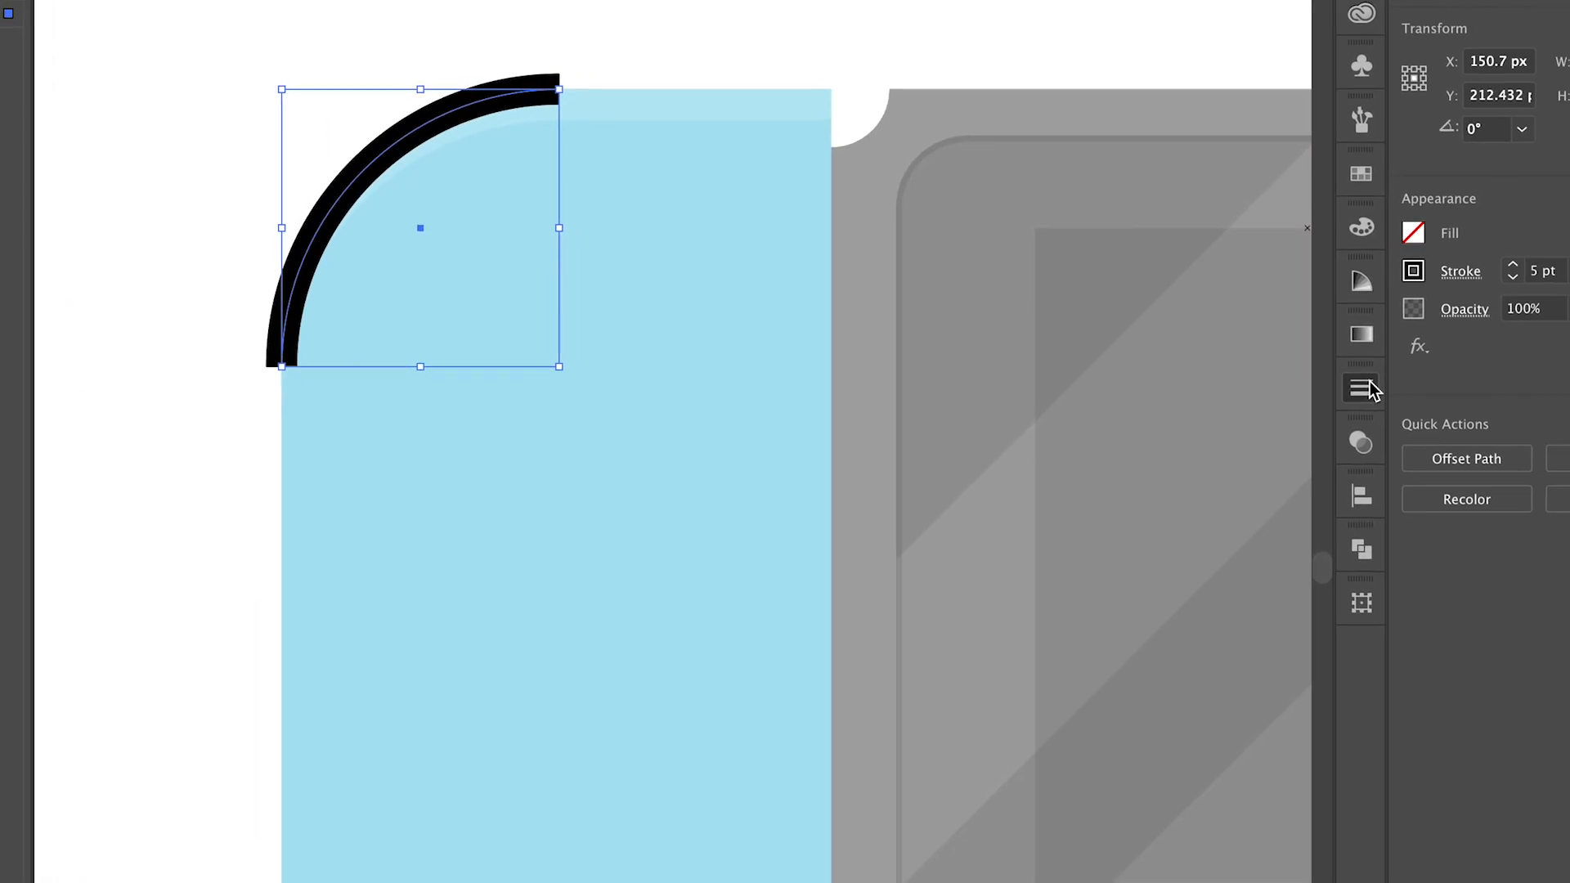
Give the upper-left corner arc round caps, leave isolation mode and send the arc behind the blue controller
left_click(1272, 372)
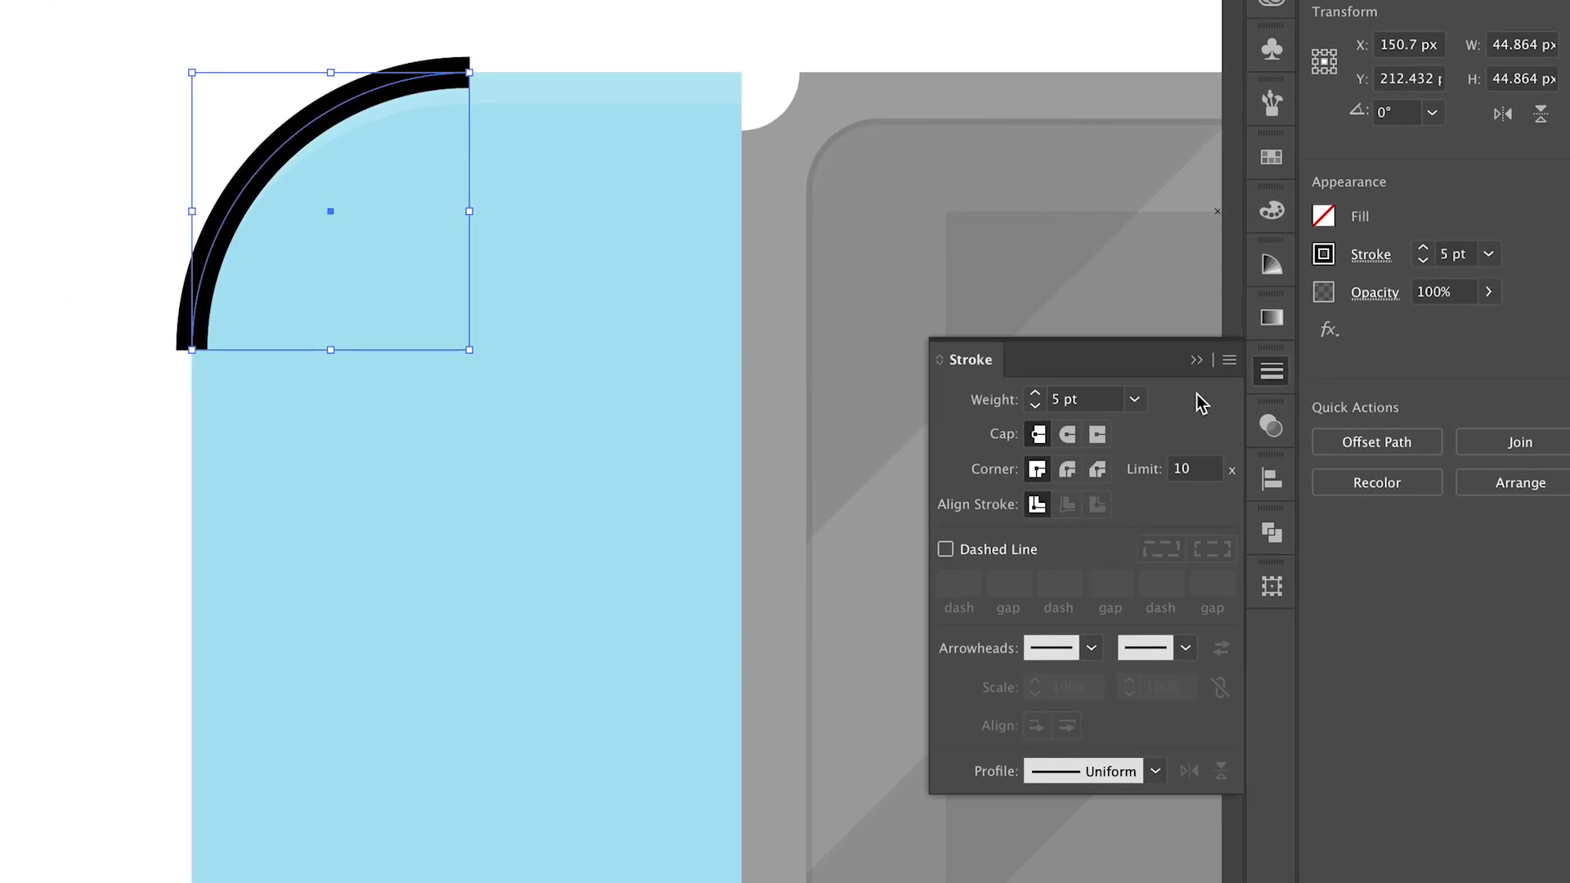
left_click(1076, 442)
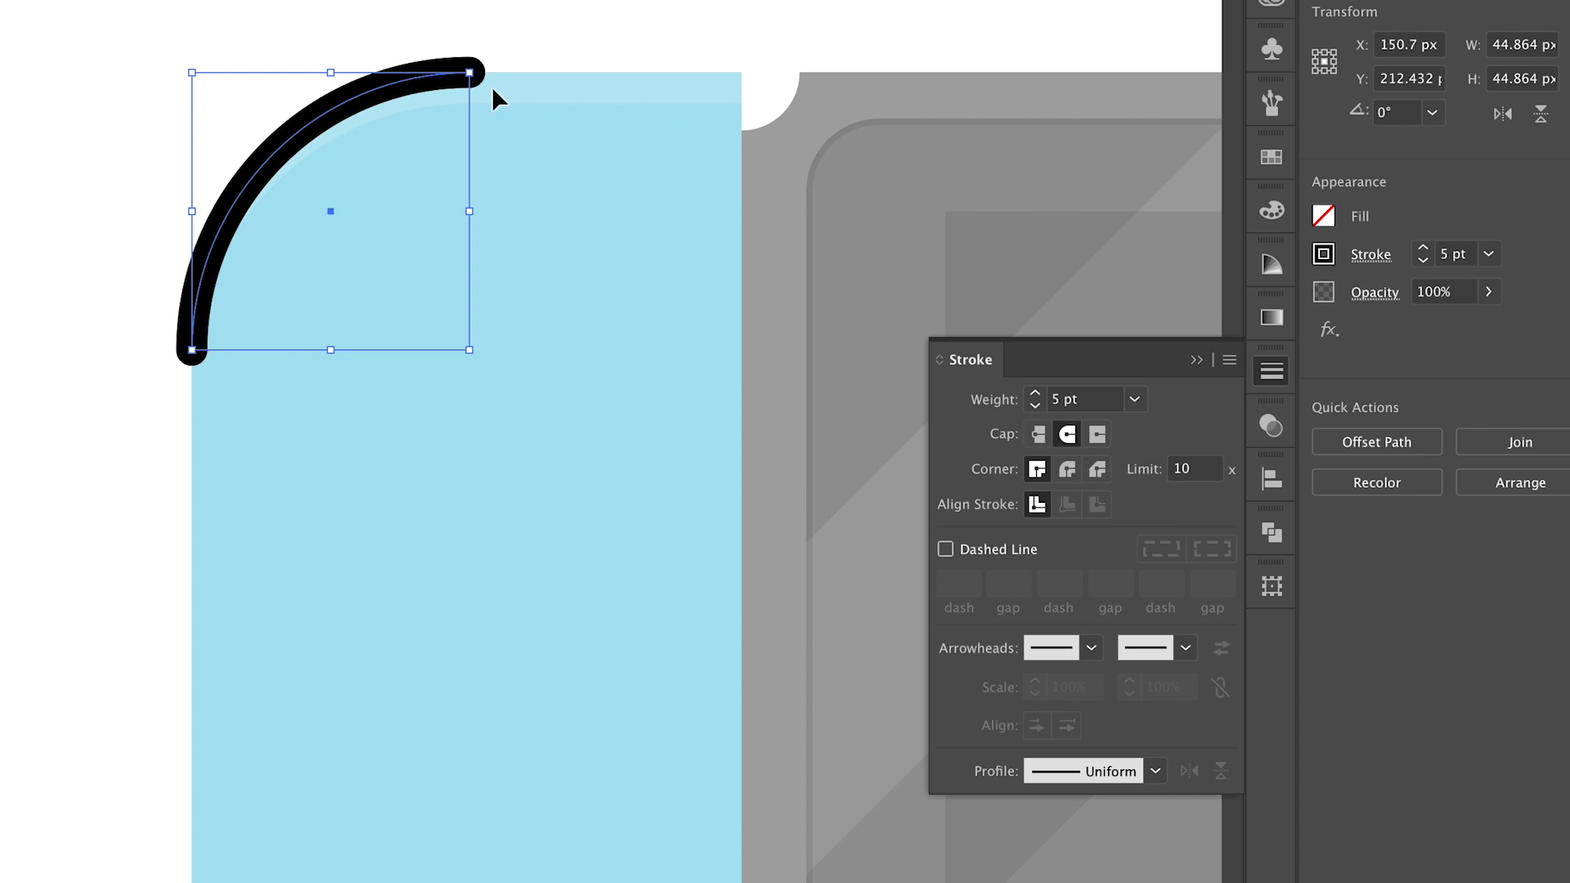
double_click(526, 67)
left_click(429, 79)
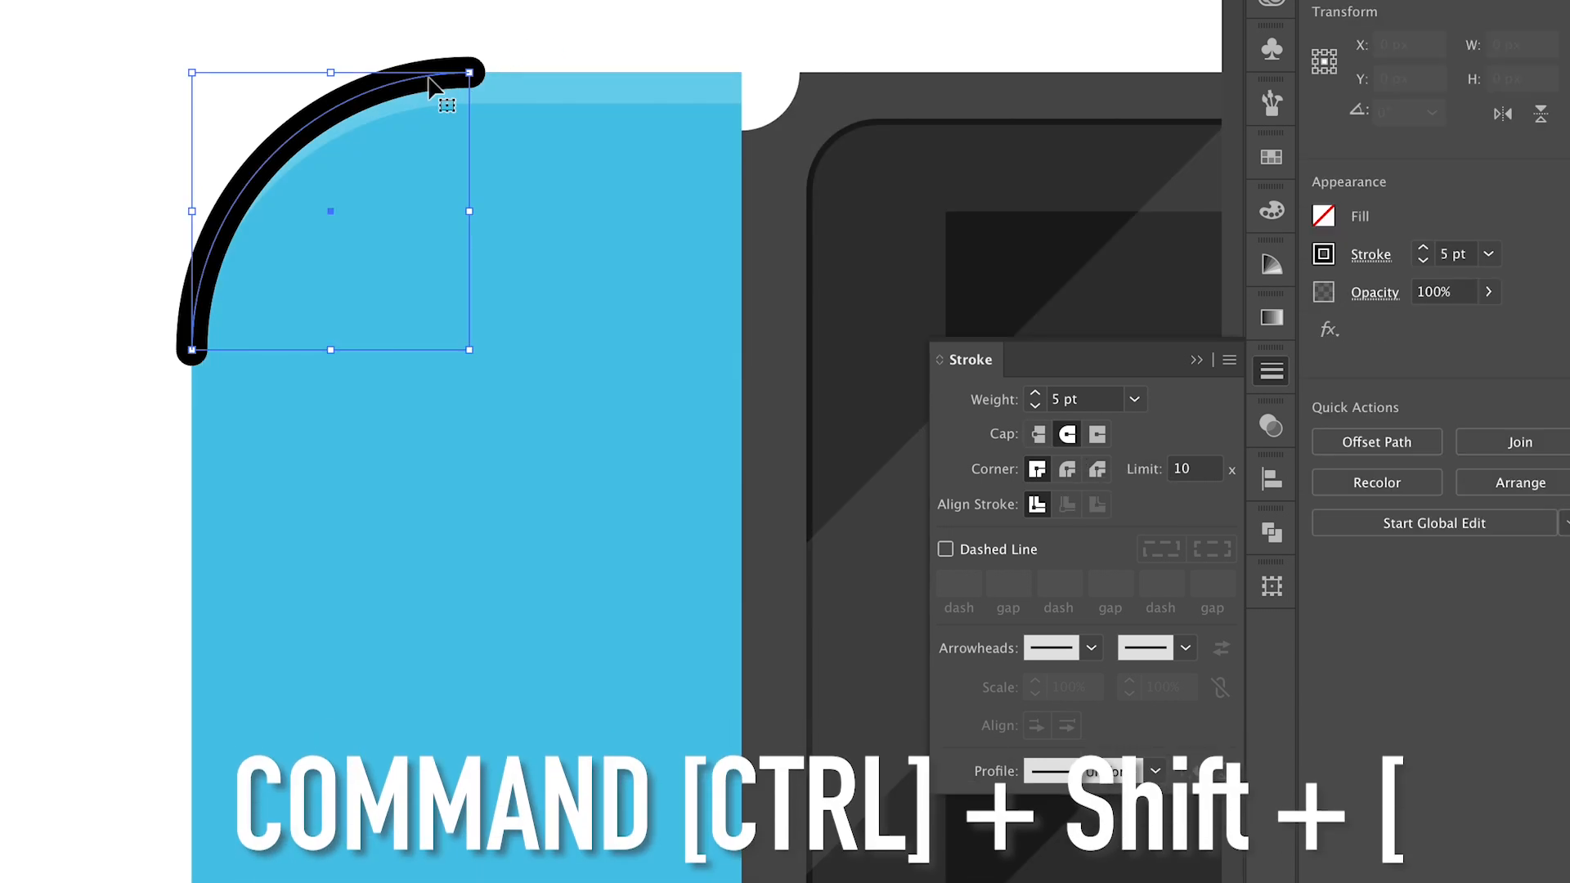
key("ctrl+shift+bracketleft")
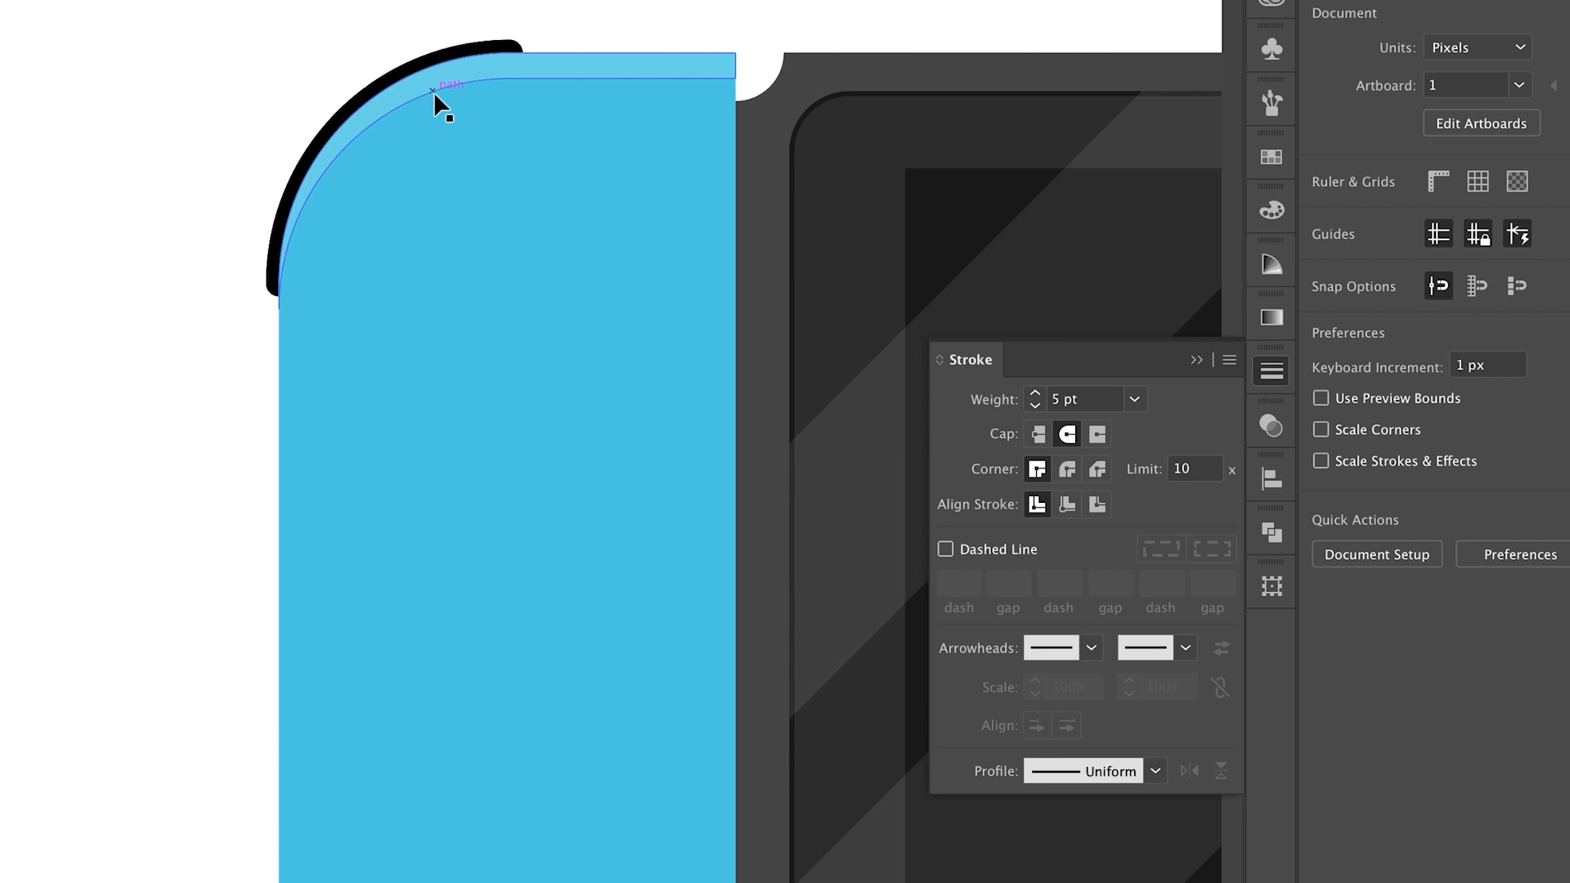
Duplicate the black corner arc horizontally onto the red controller, aligned with its upper-right corner
left_click(434, 96)
scroll(501, 108, "down", 2)
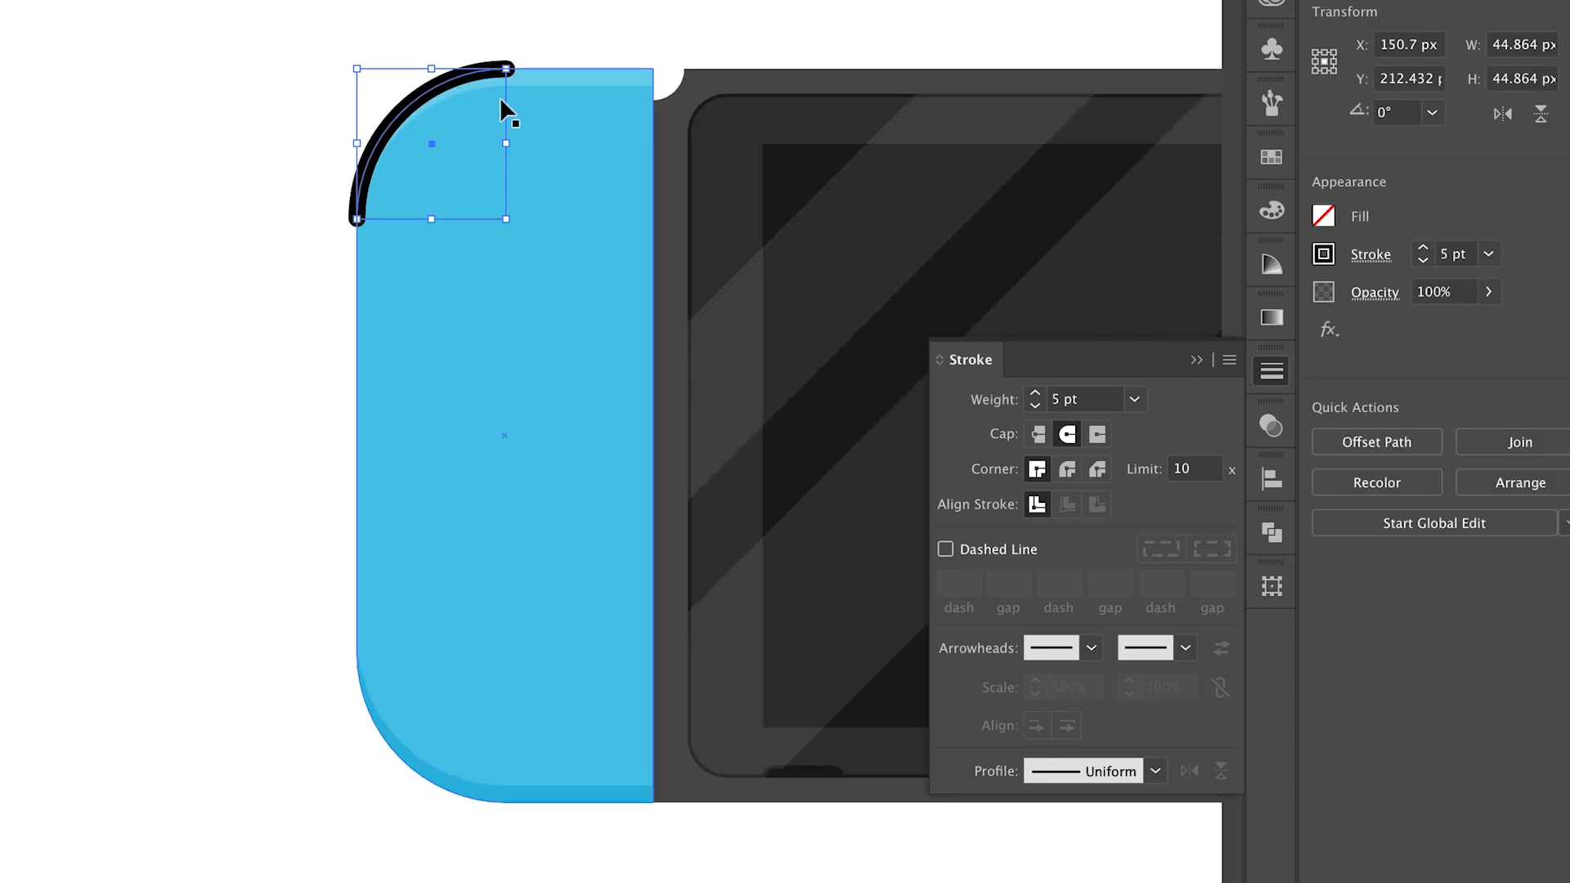
scroll(501, 108, "right", 5)
scroll(502, 111, "down", 1)
scroll(505, 112, "right", 3)
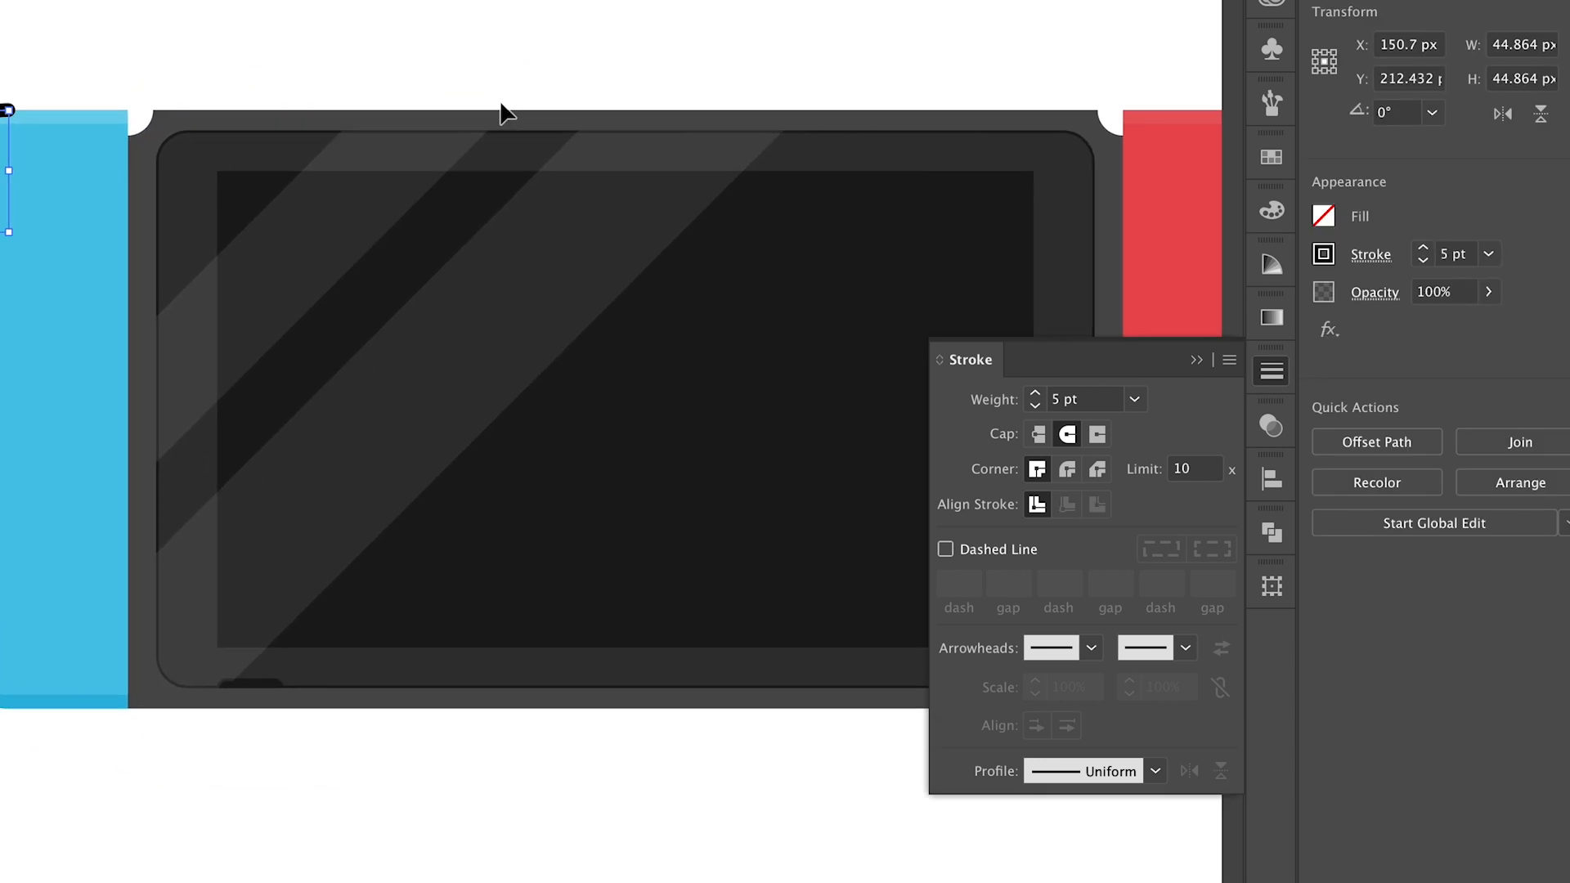
scroll(502, 113, "down", 1)
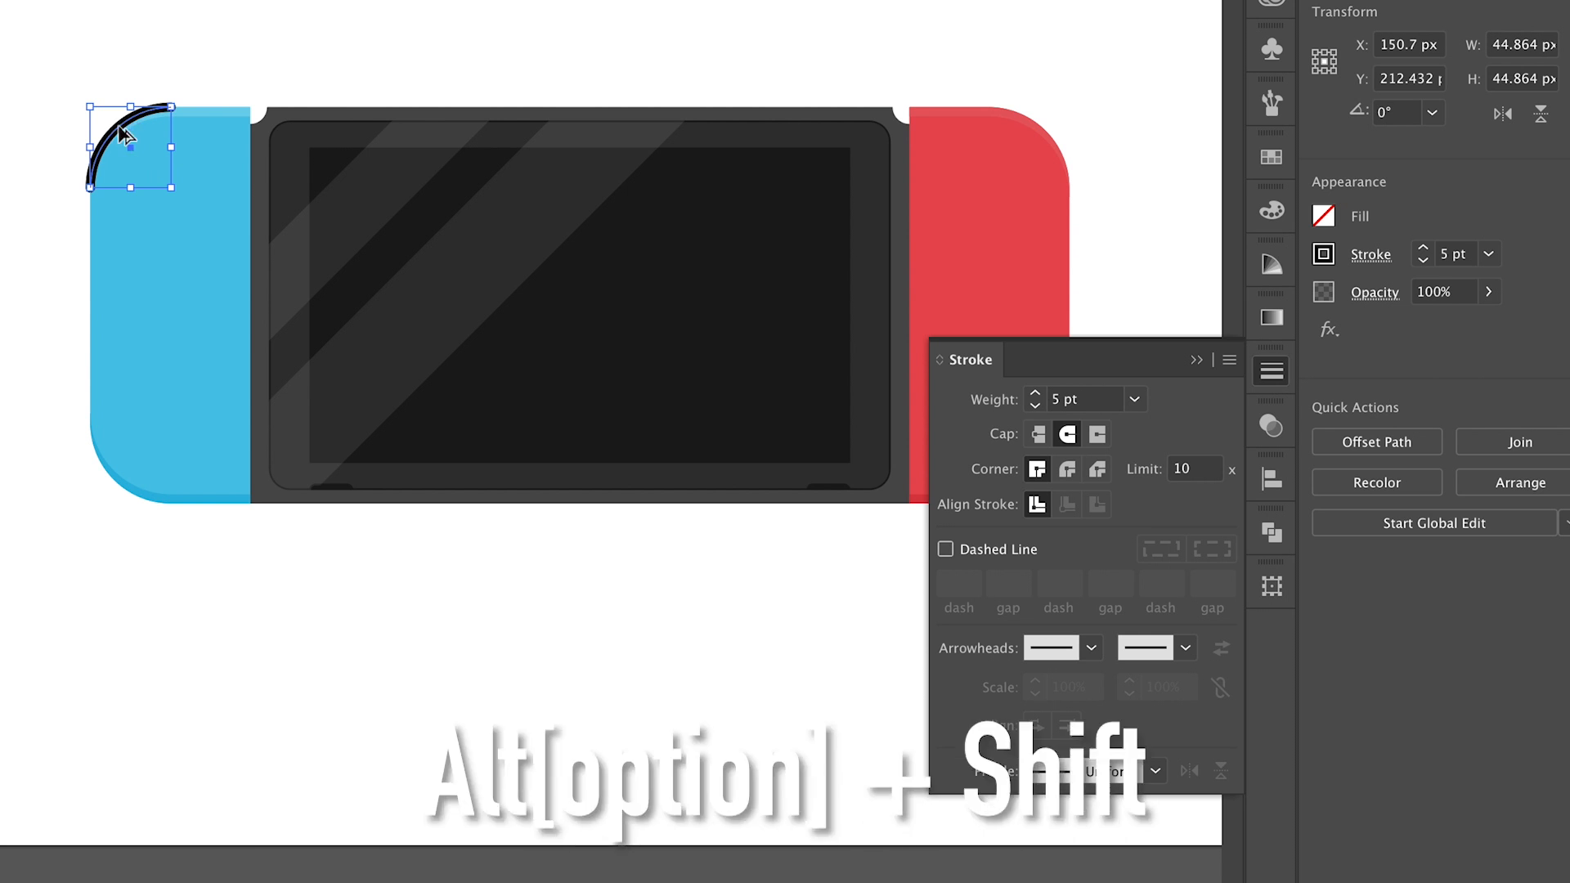
left_click_drag(130, 139, 1039, 139)
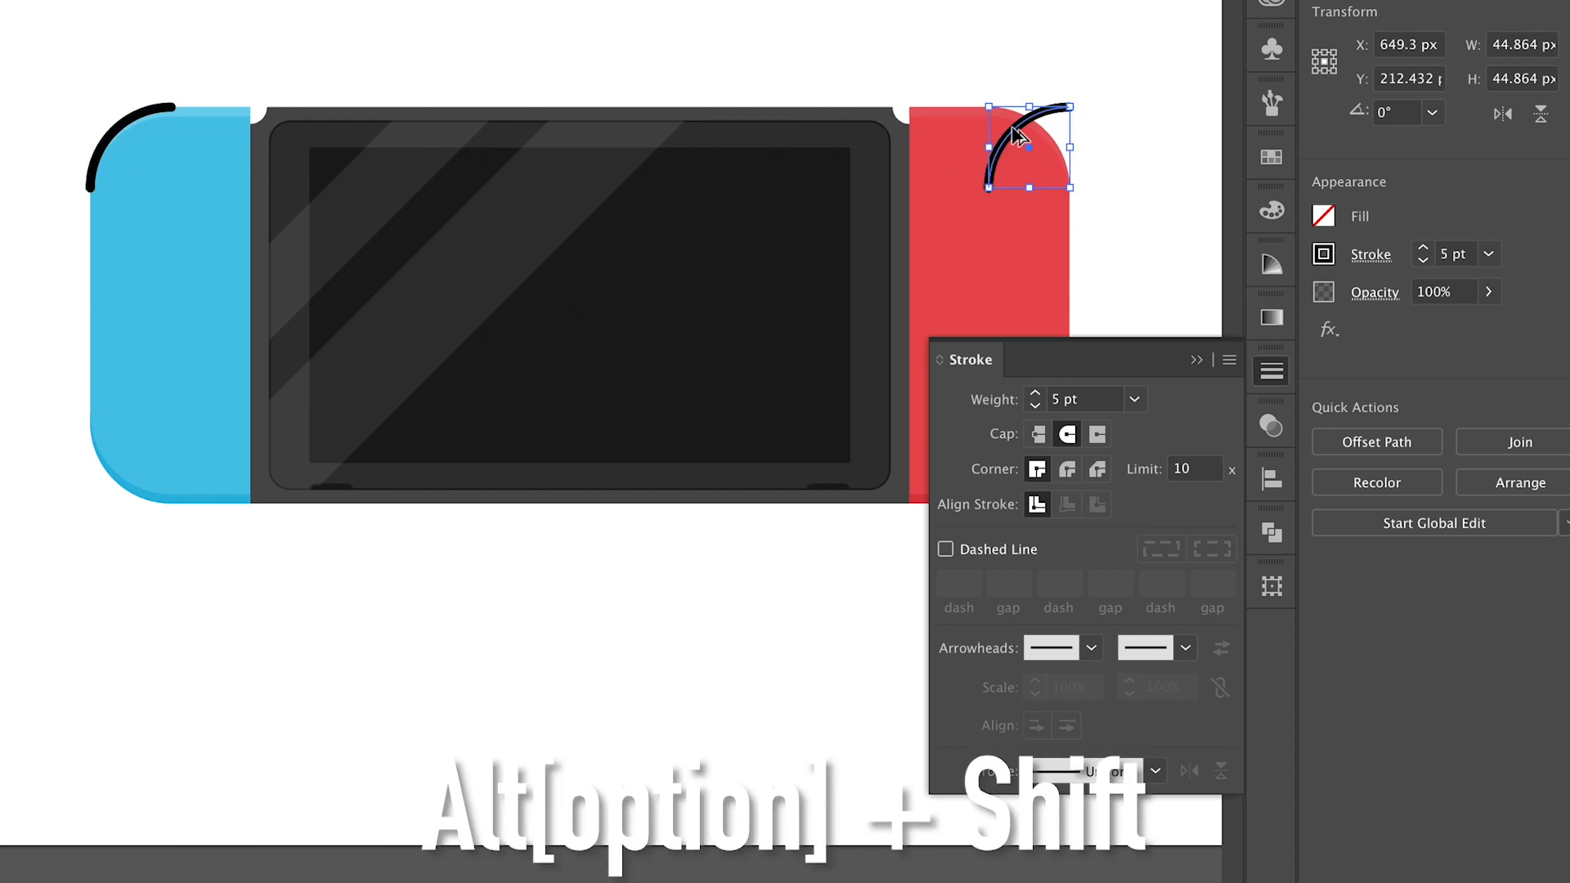
Reflect the copied arc across the vertical axis so it follows the red controller's upper-right corner
scroll(1121, 130, "up", 2)
scroll(1124, 129, "up", 2)
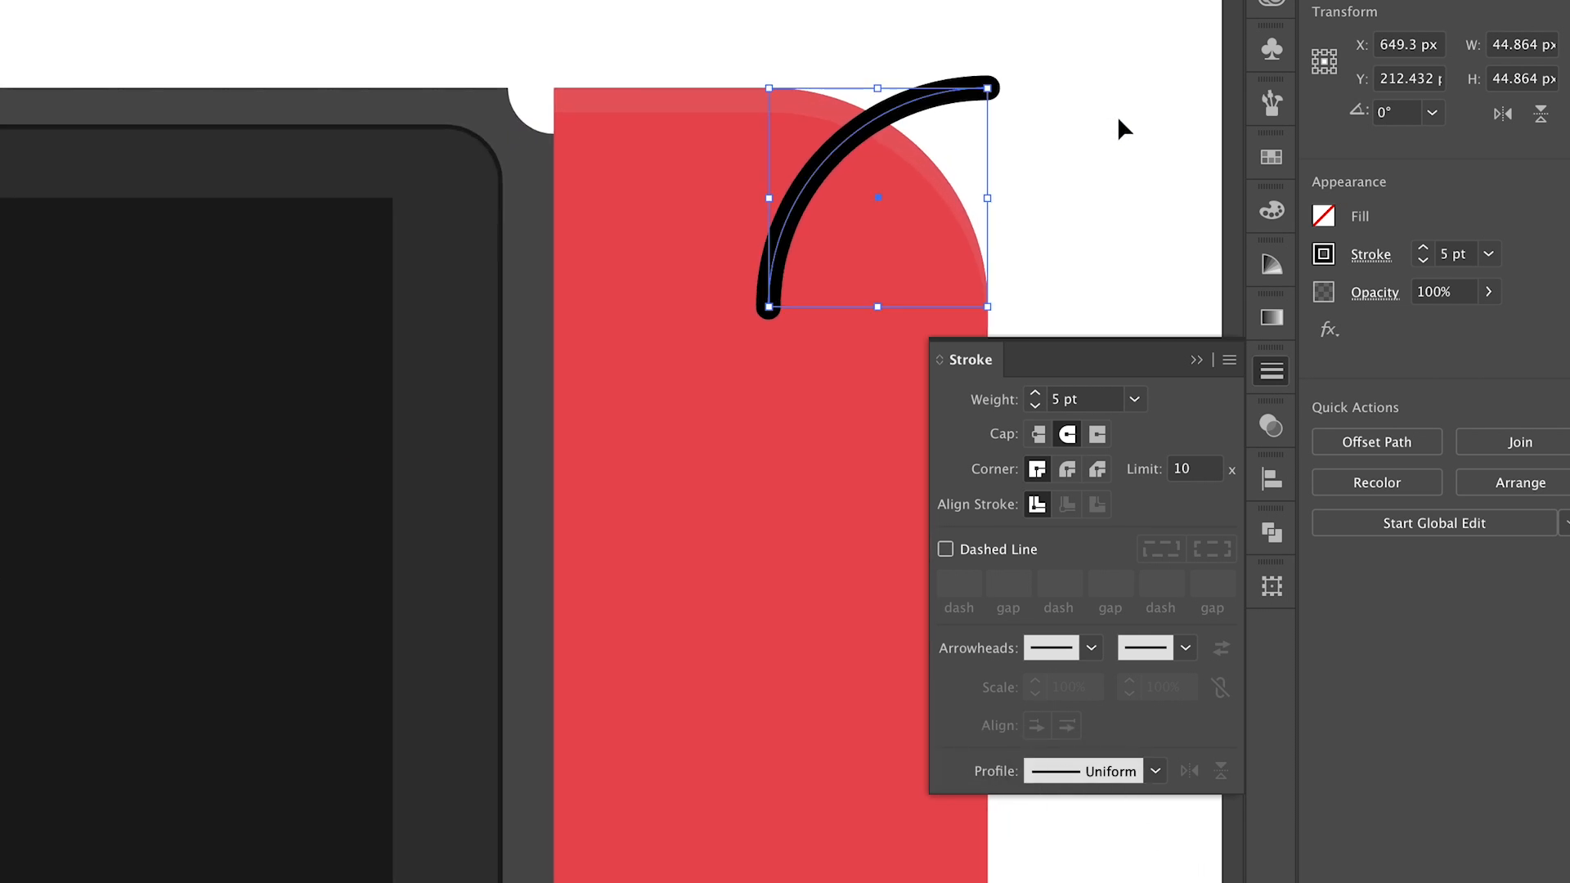
right_click(929, 115)
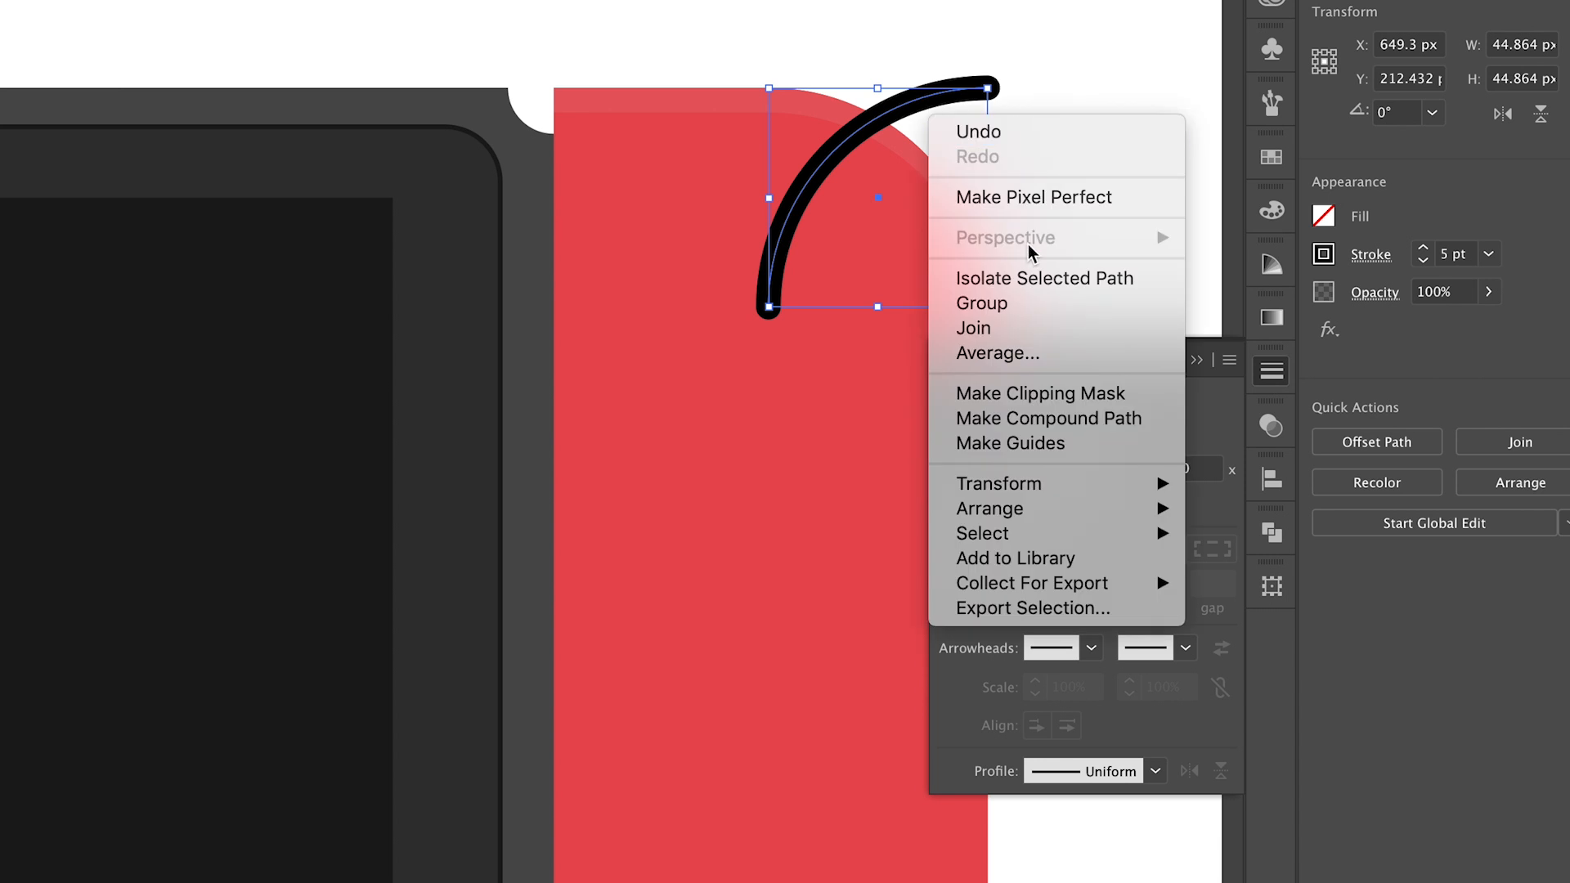
mouse_move(1045, 500)
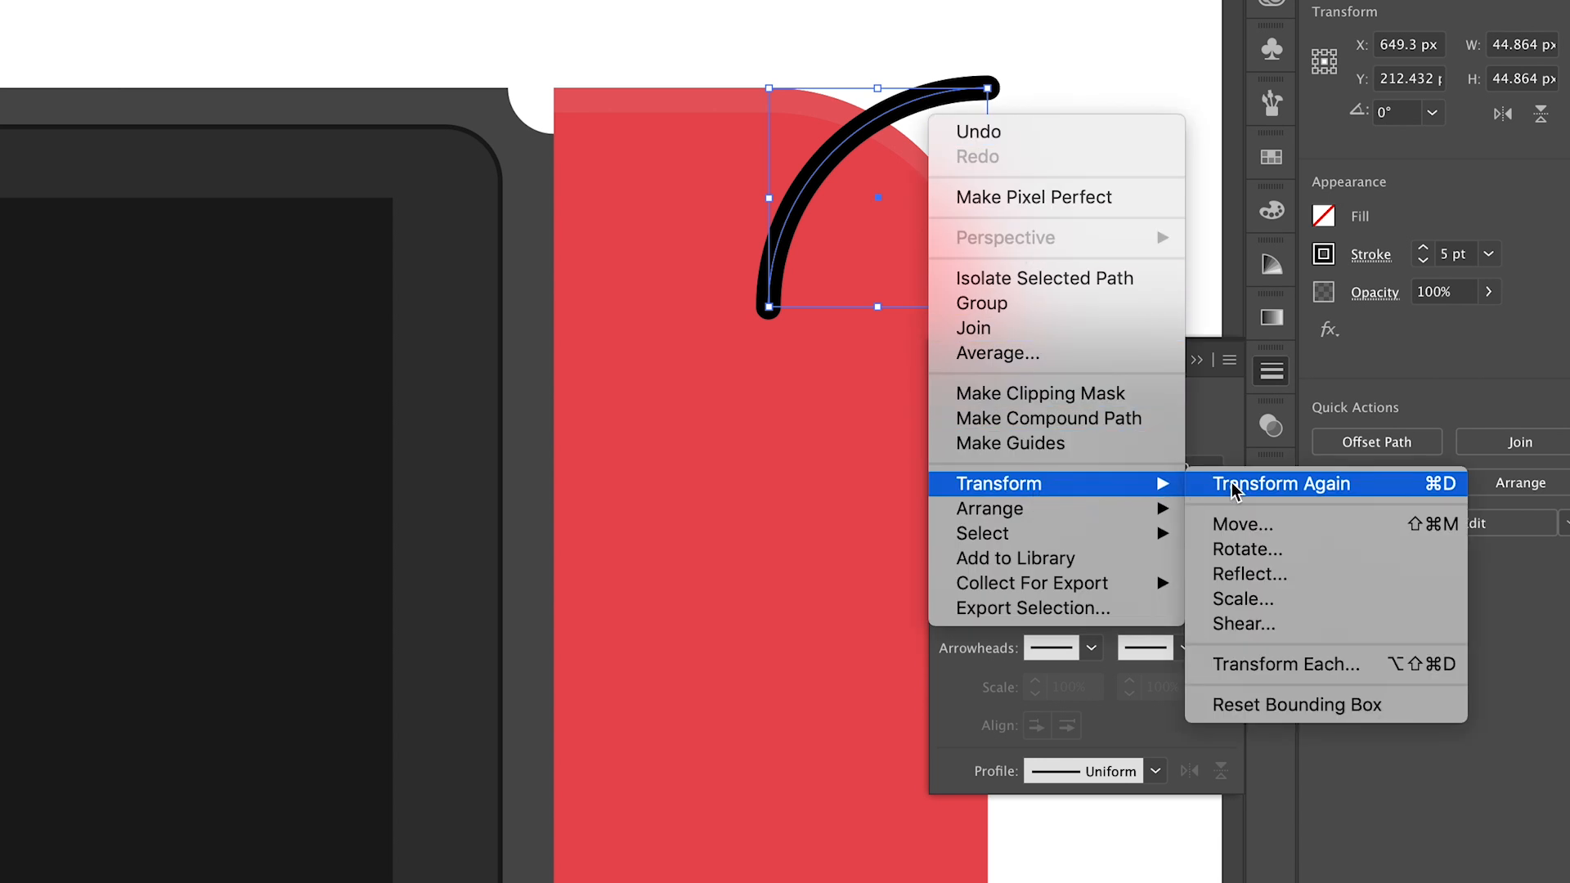
left_click(1302, 575)
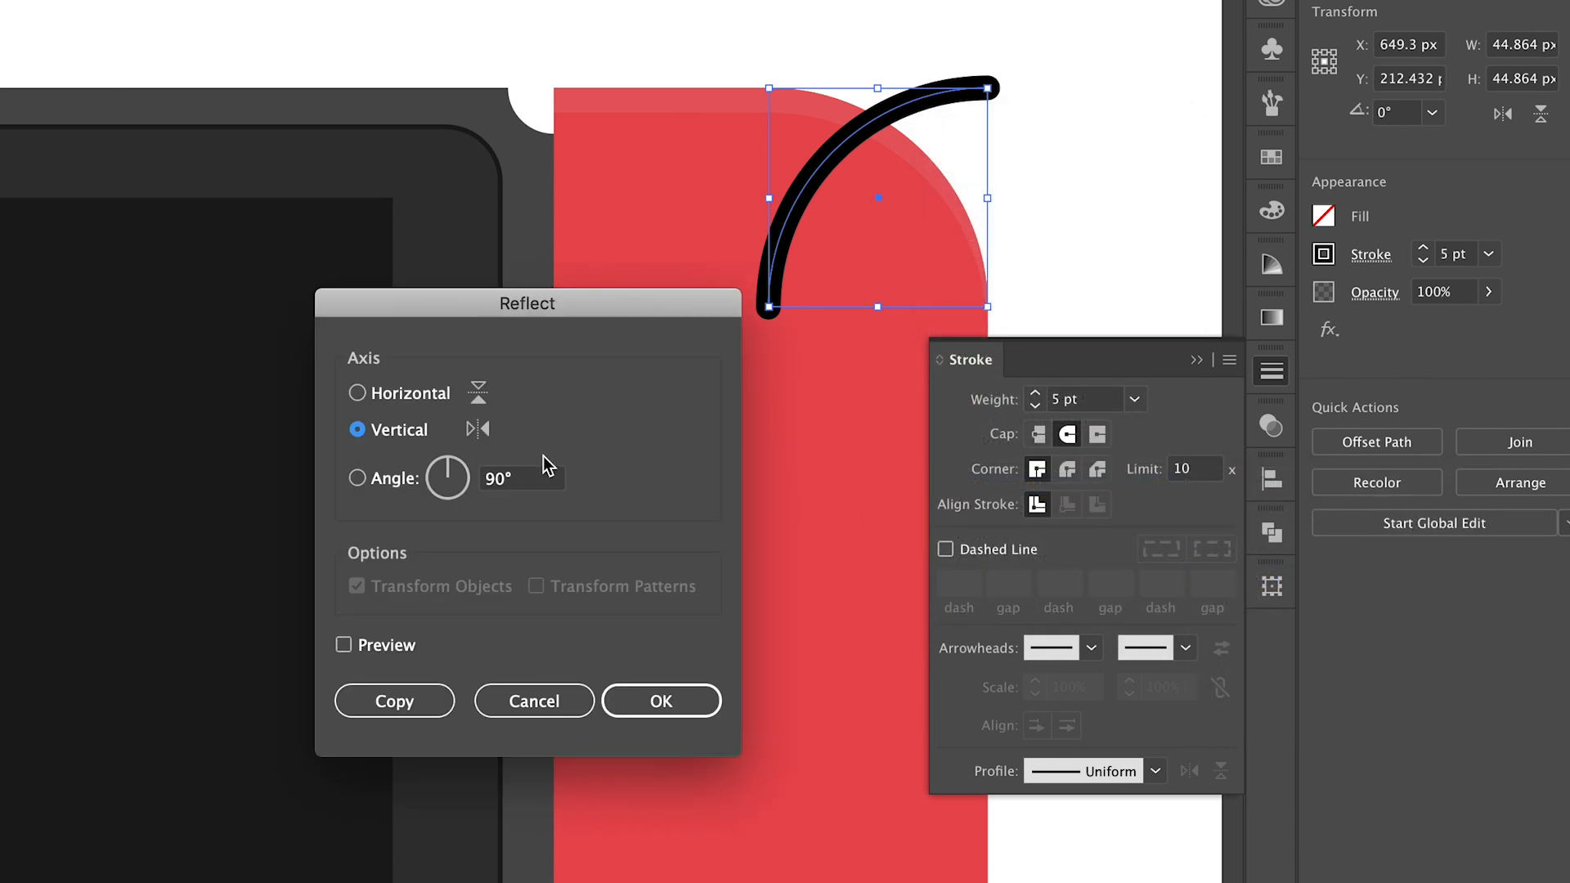
left_click(686, 695)
Select both shoulder-button arcs, send them to the back behind the controllers, deselect, and close the stroke settings
scroll(953, 193, "down", 3)
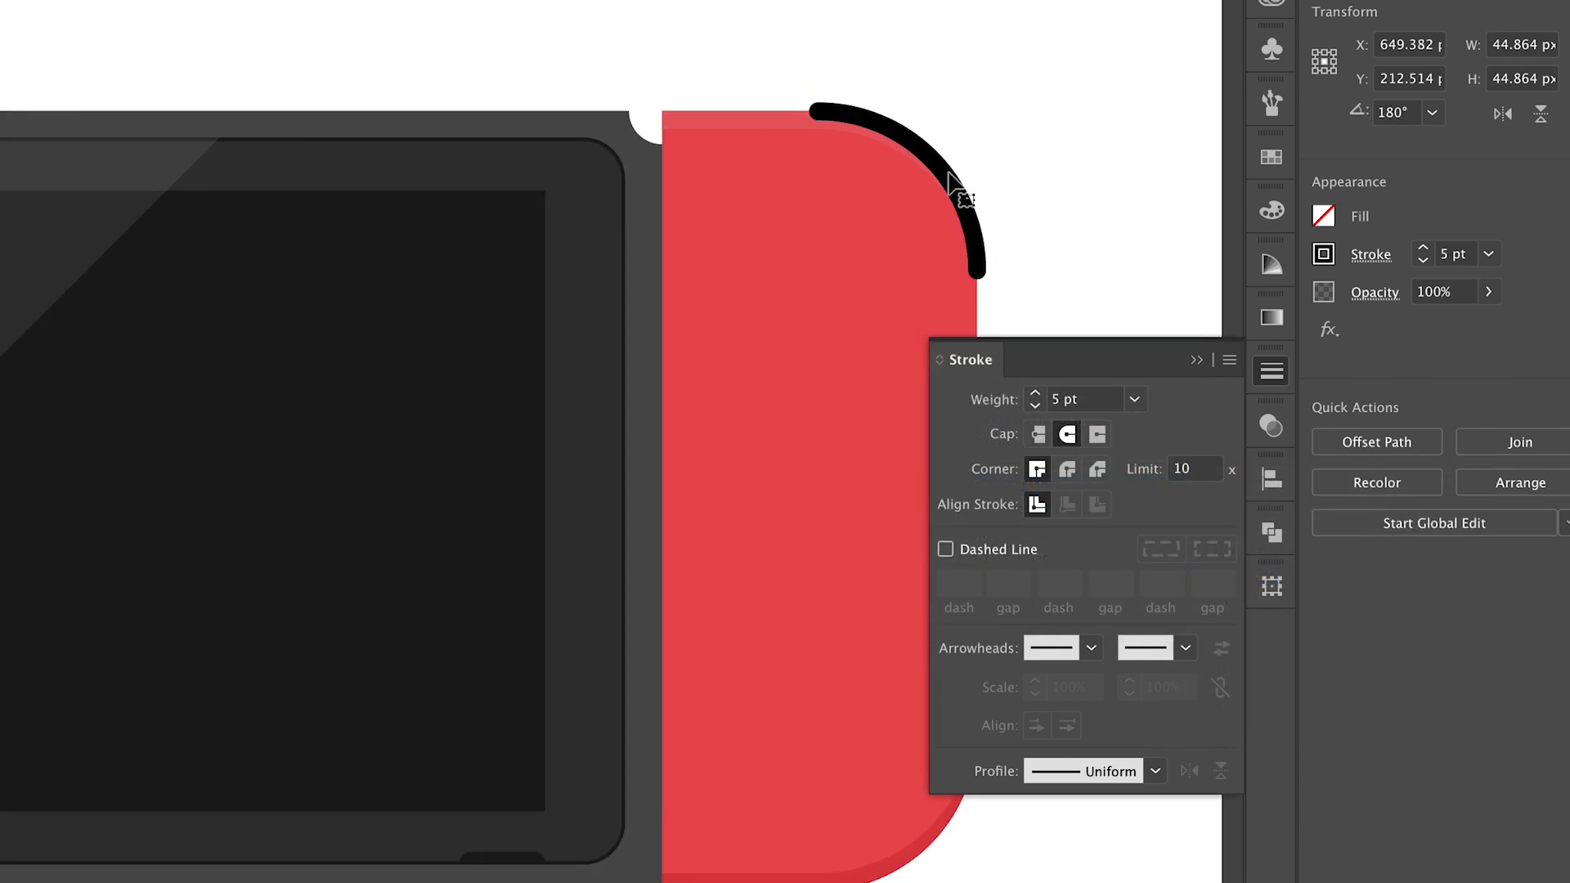
scroll(956, 188, "left", 3)
scroll(955, 186, "down", 3)
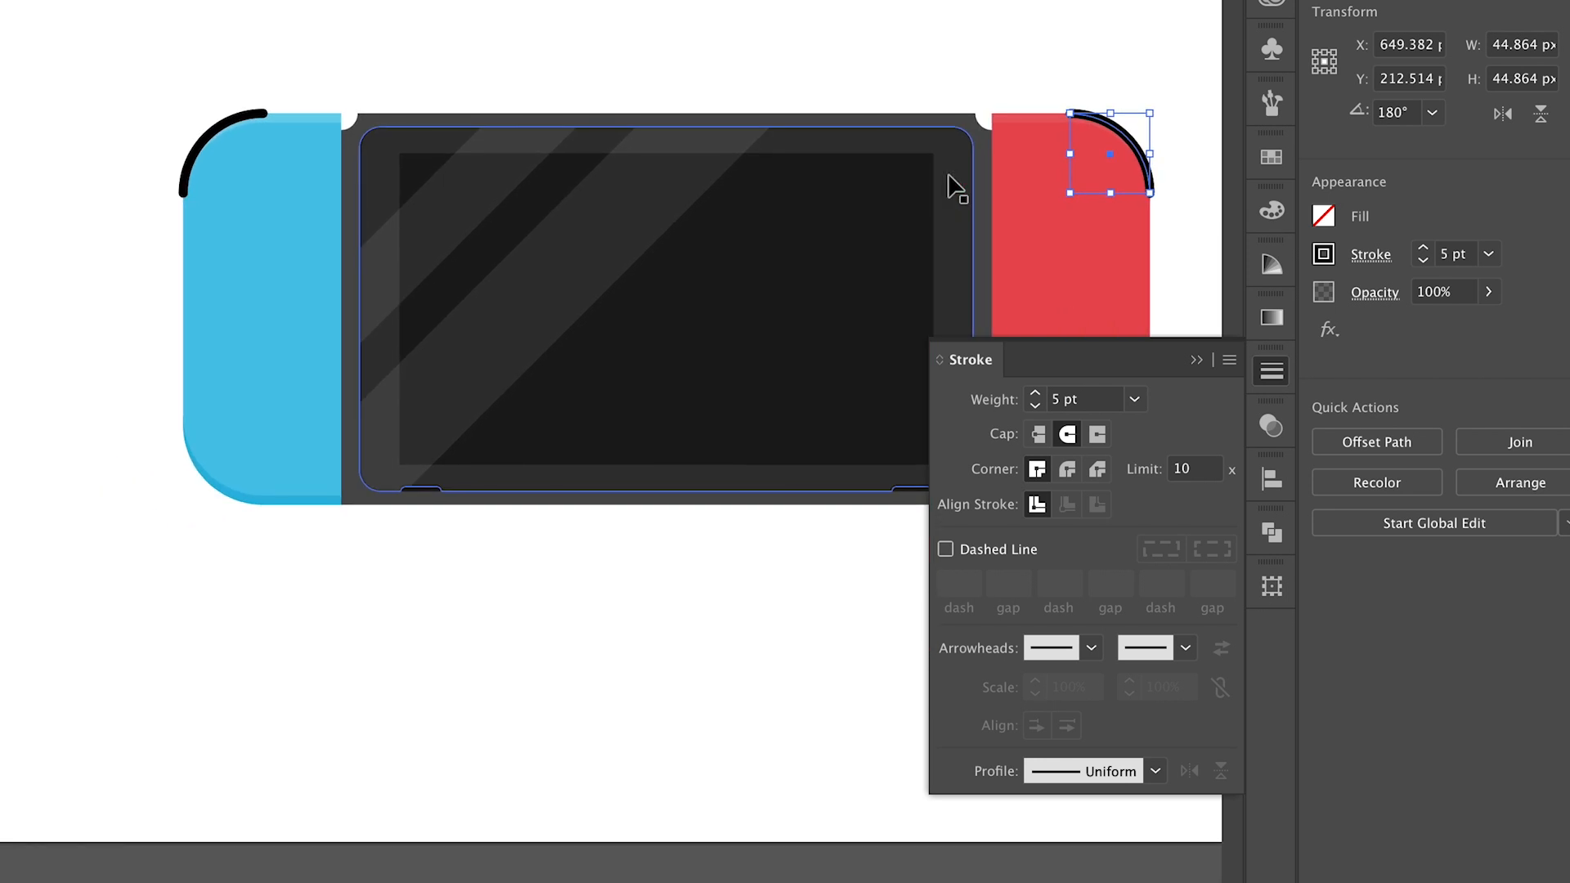
left_click(227, 131, "shift")
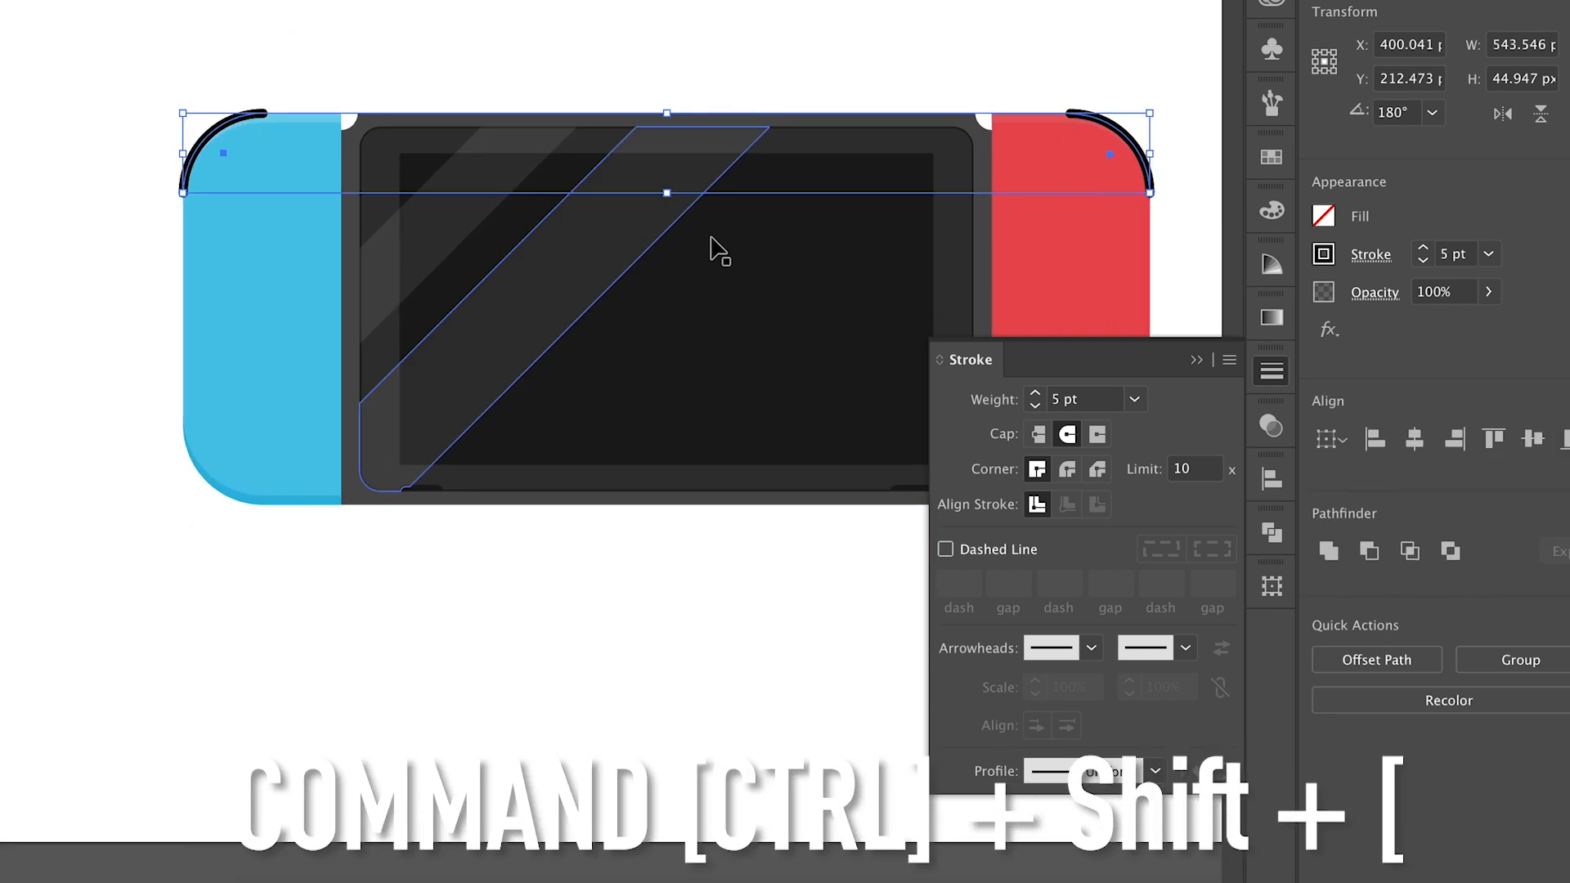
key("ctrl+shift+bracketleft")
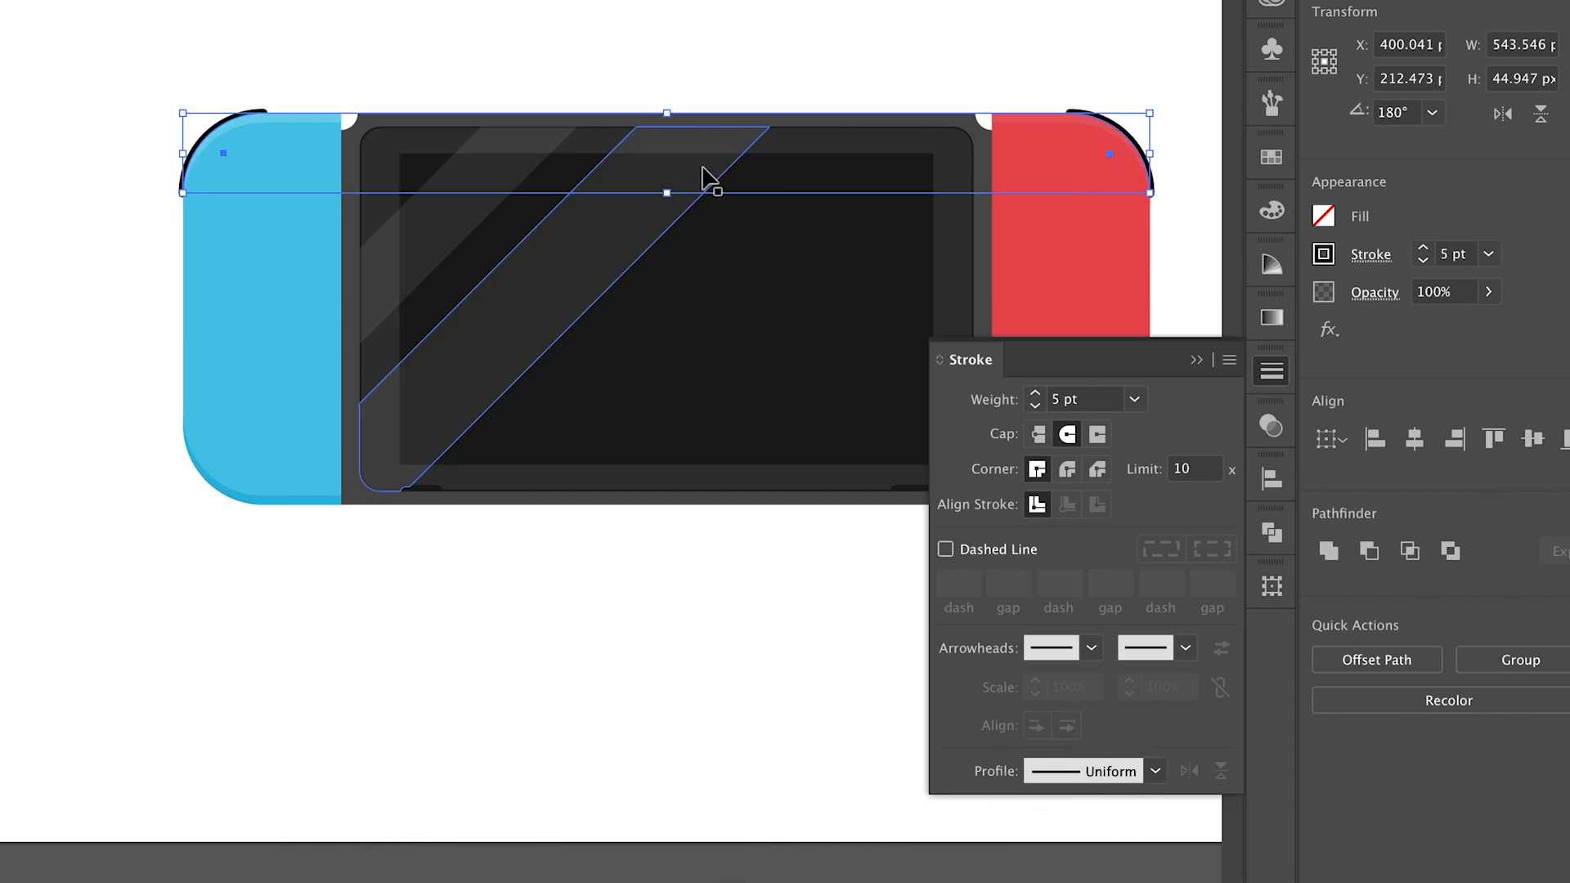
left_click(710, 80)
key("ctrl+0")
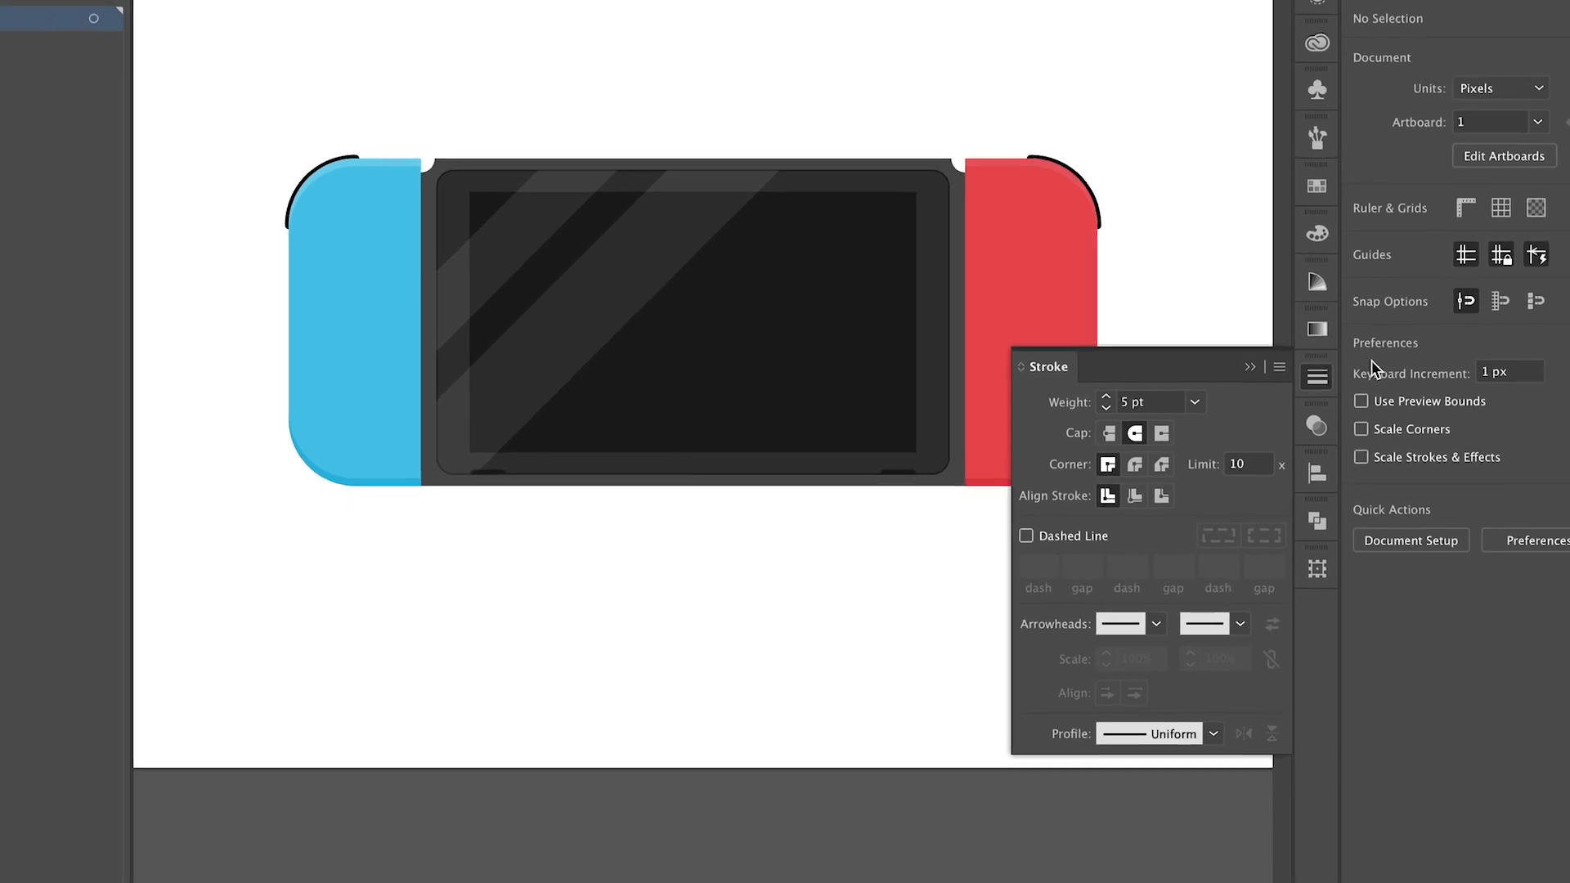
left_click(1300, 378)
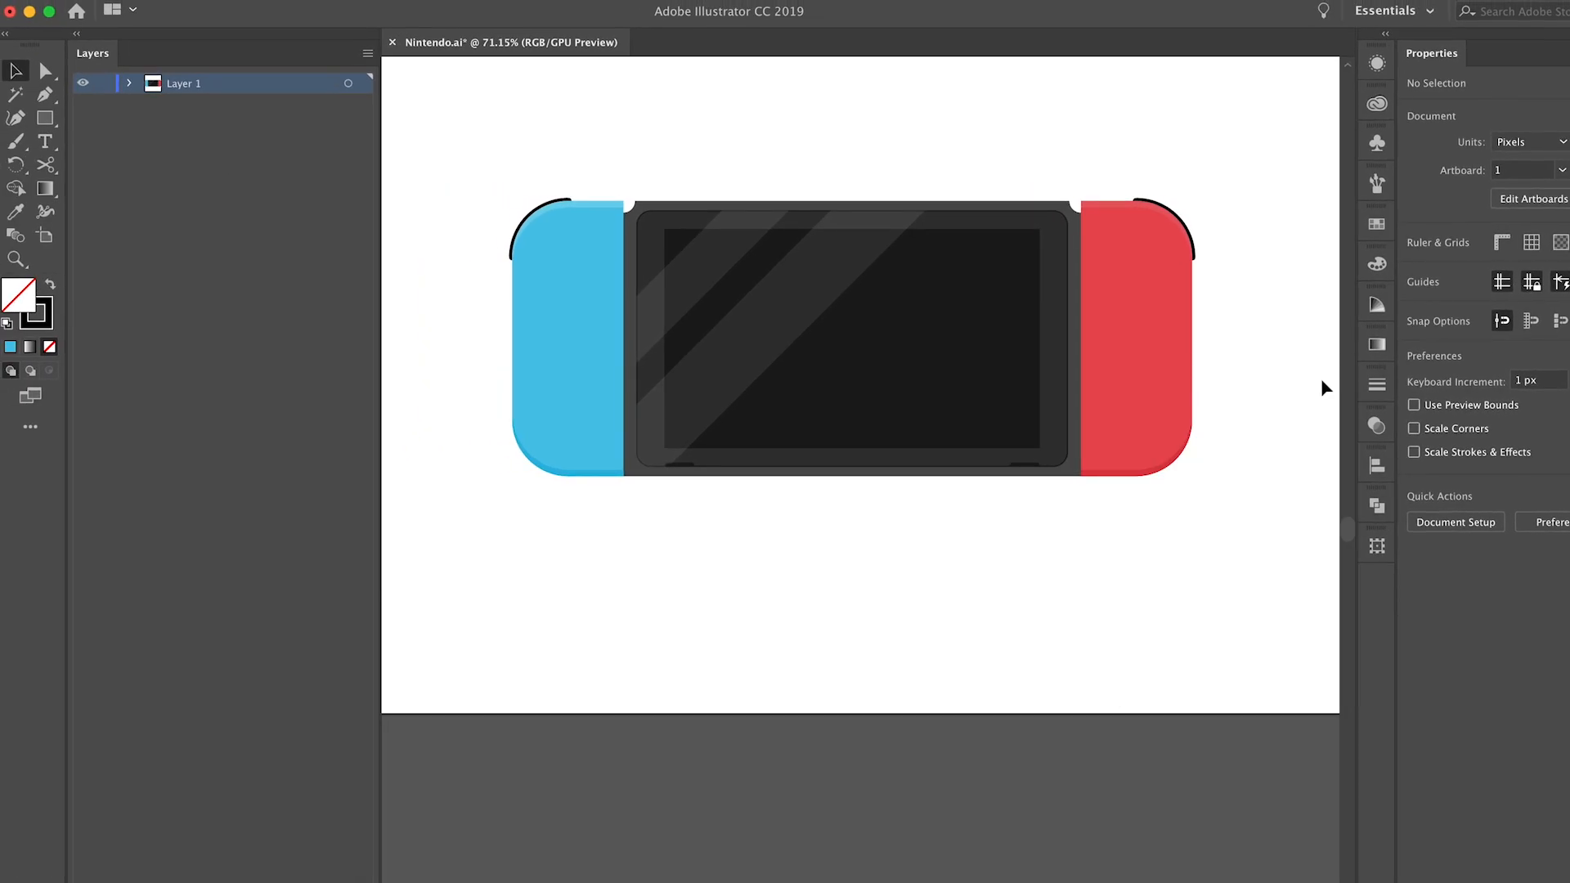
Create a 32 by 3 px rectangle on the blank area above the console
scroll(735, 262, "up", 5)
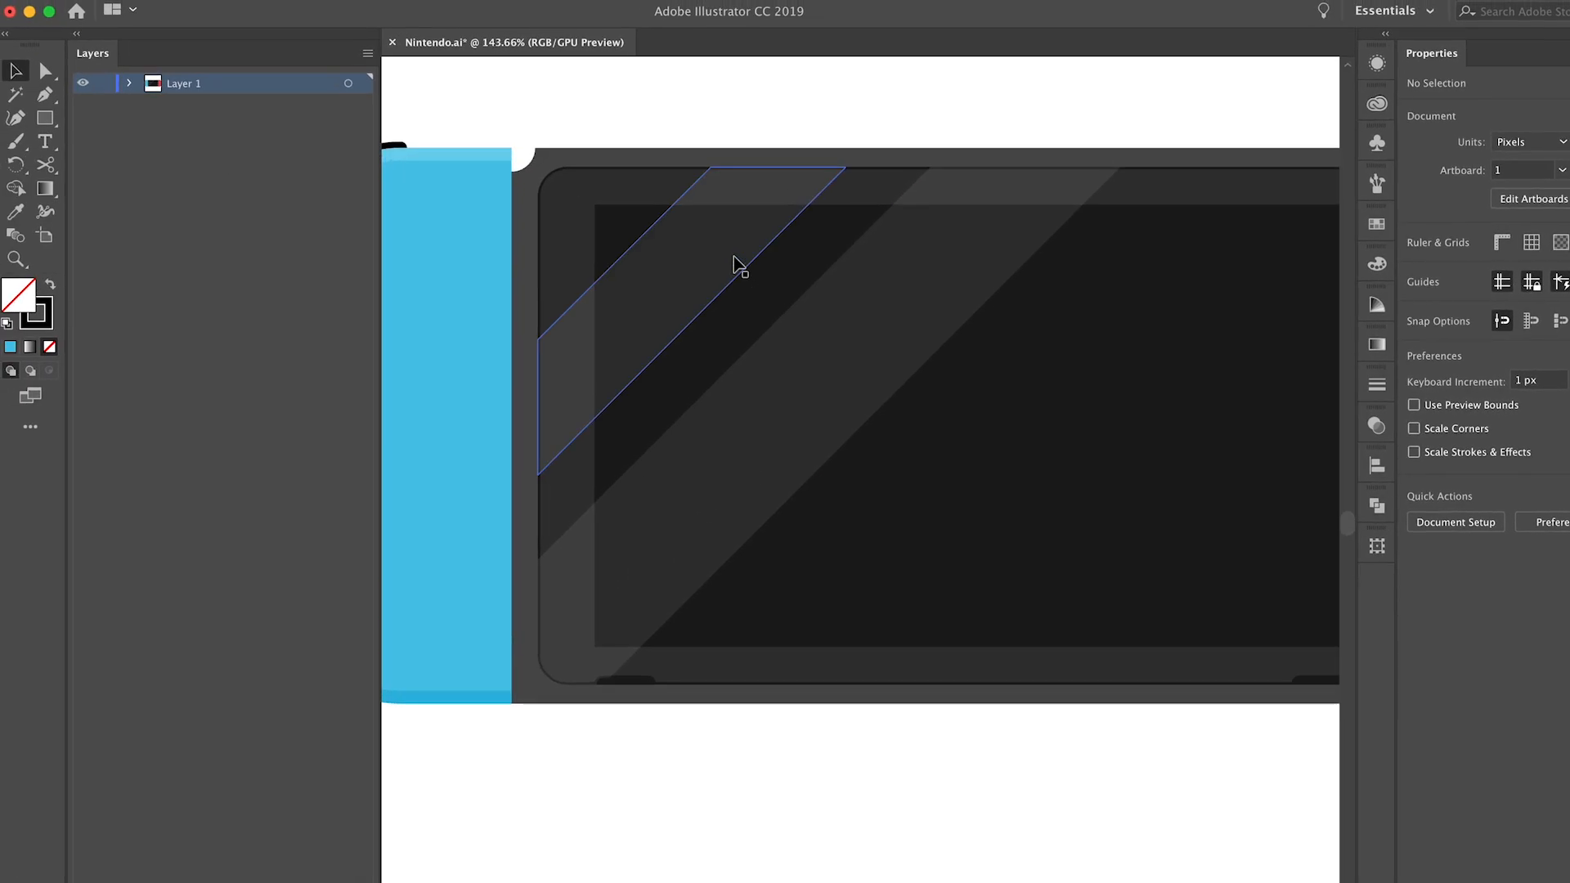
scroll(738, 267, "up", 4)
scroll(738, 266, "up", 2)
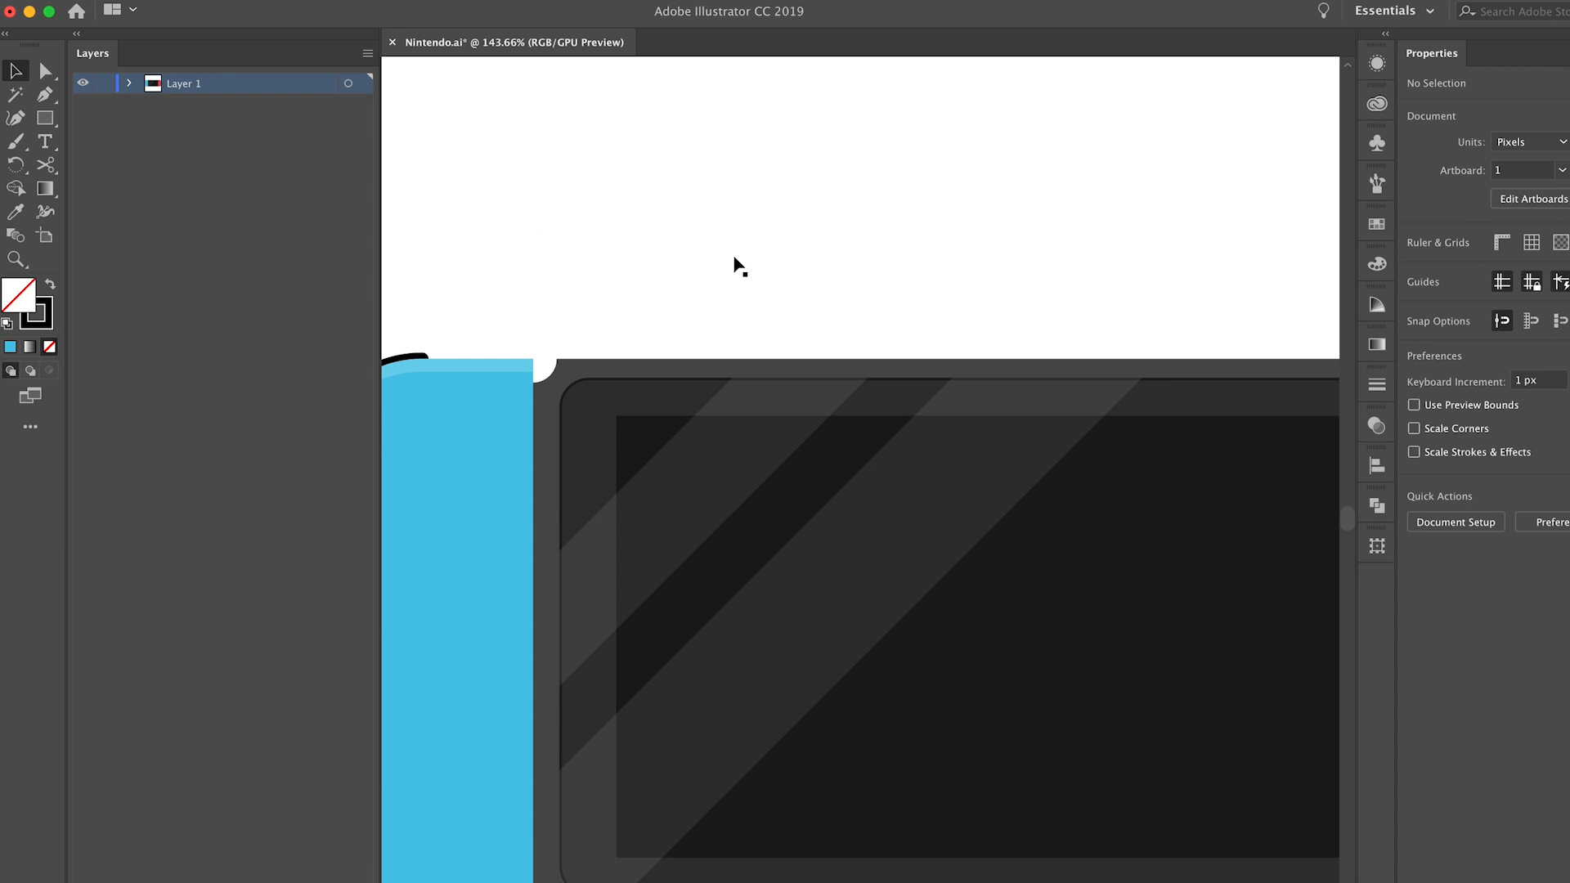
left_click(40, 126)
left_click(667, 293)
type("32")
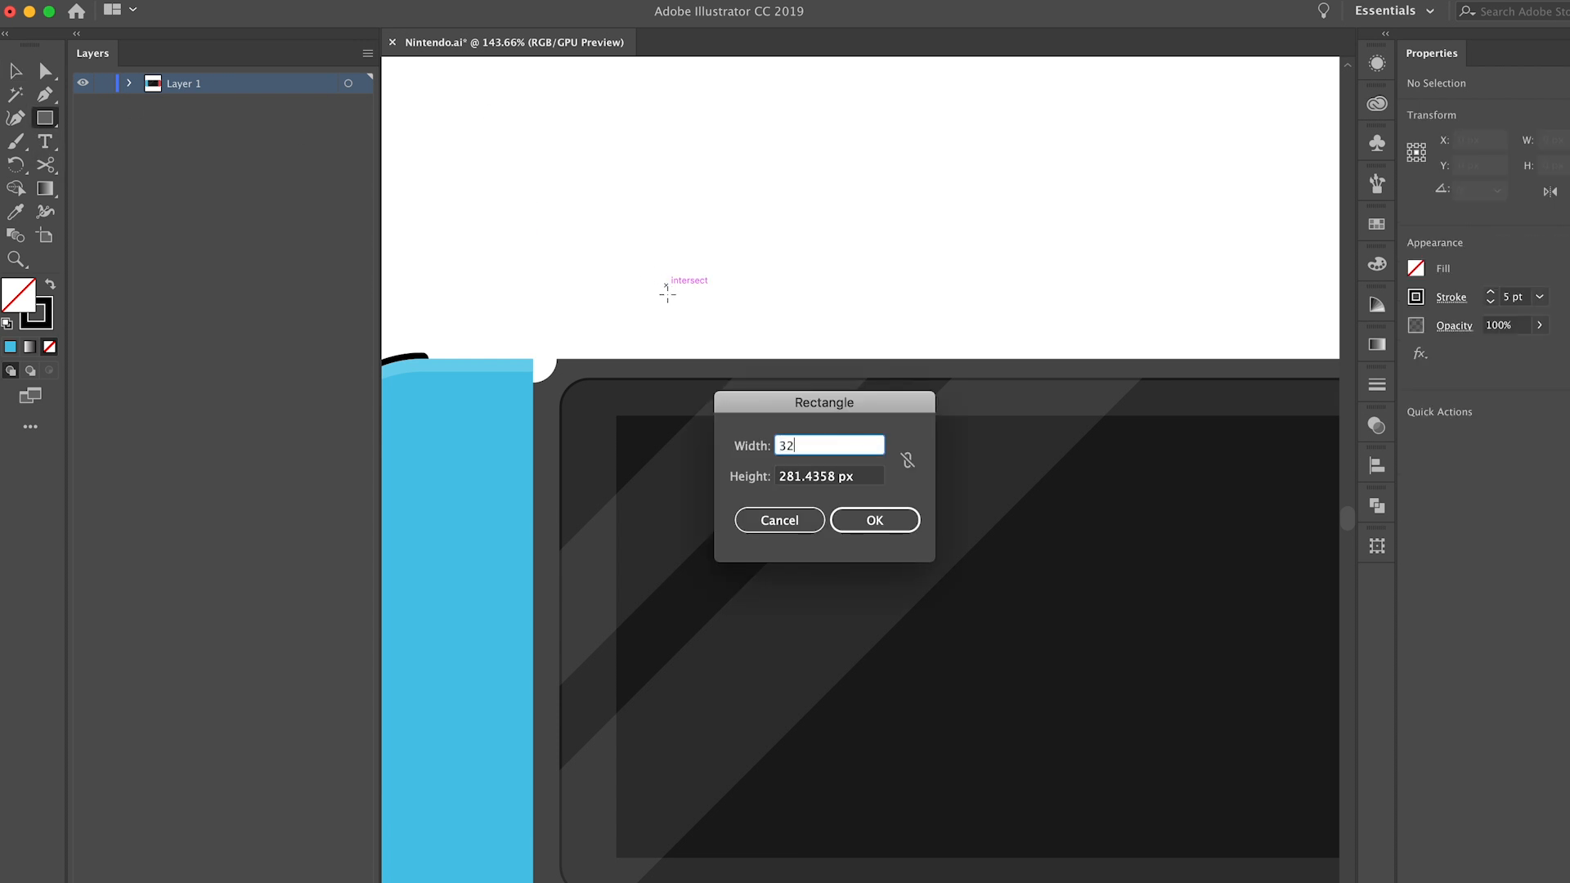
key("Tab")
type("3")
left_click(861, 519)
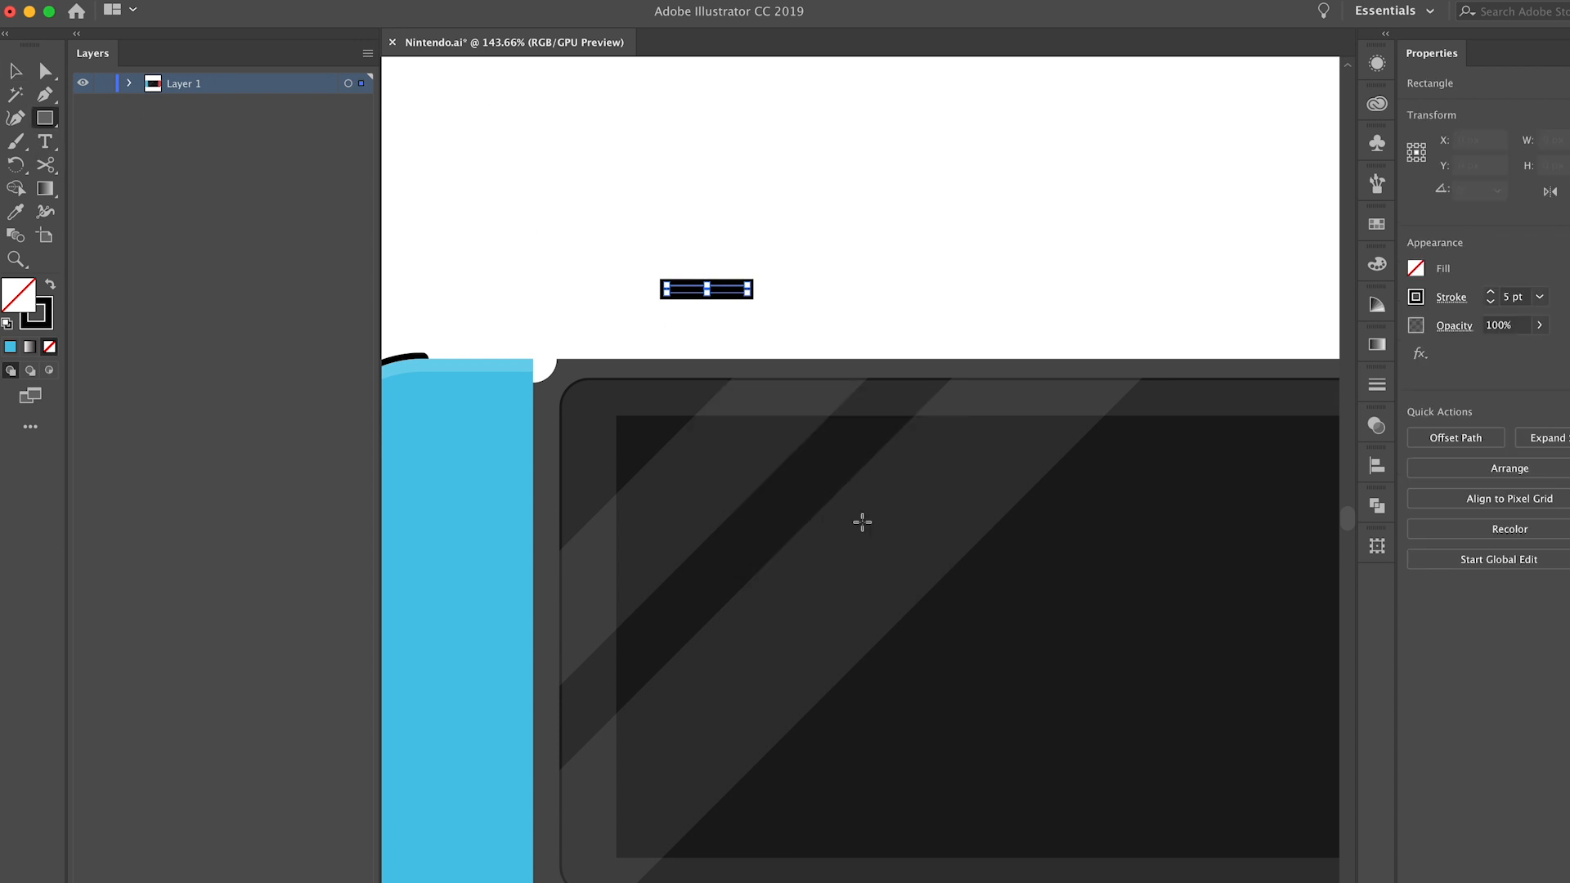
Swap the rectangle's stroke and fill so it has no stroke, and fill it with the second-darkest gray swatch
left_click(50, 284)
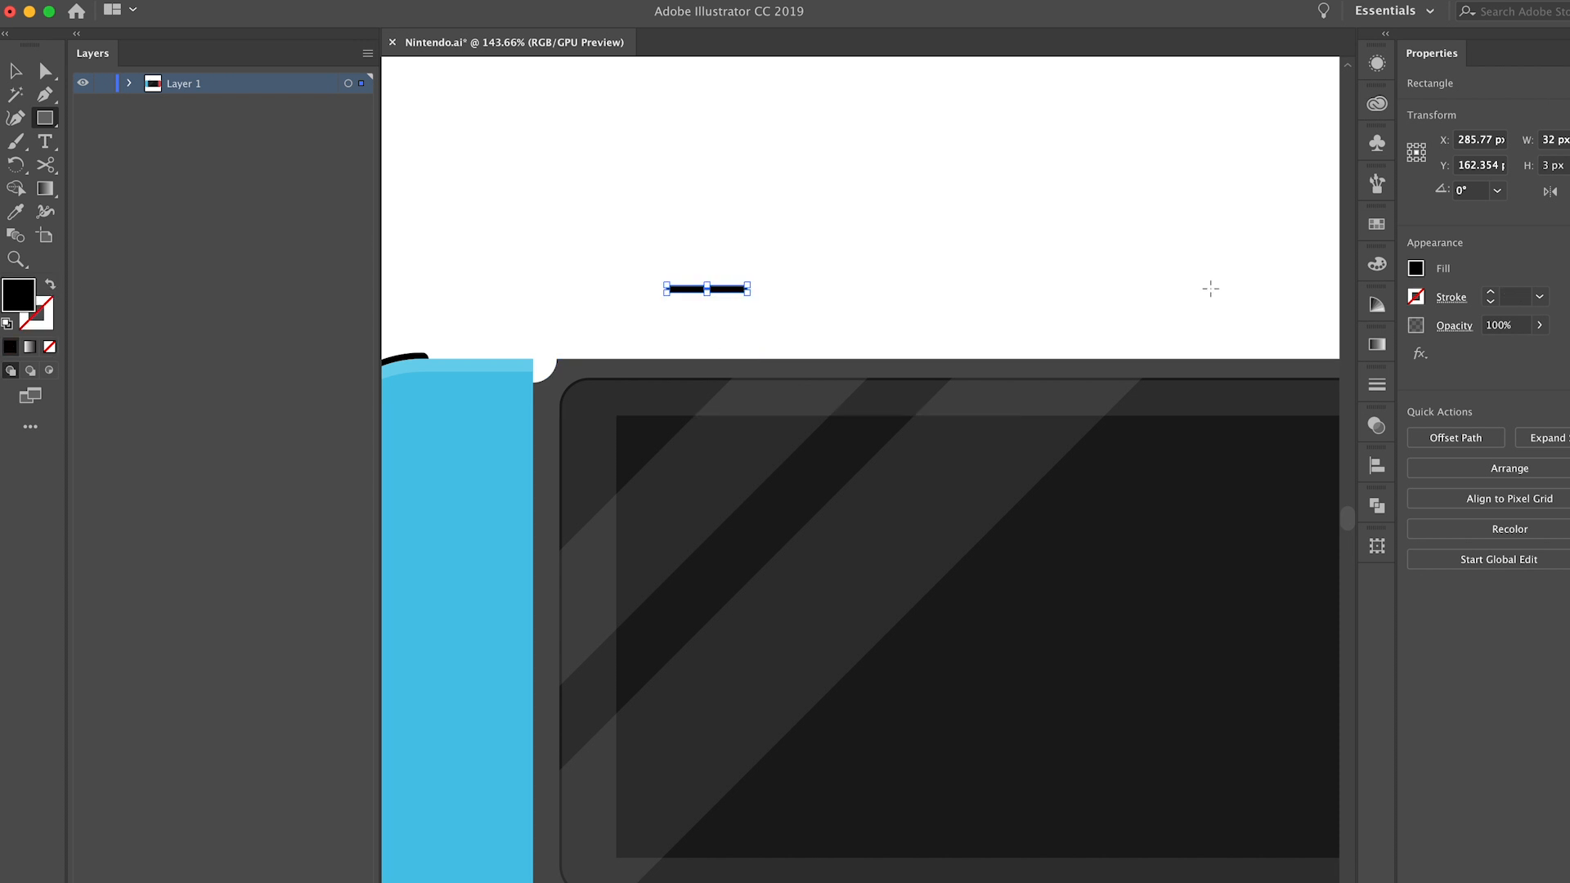
left_click(1416, 270)
left_click(1293, 309)
left_click(1221, 413)
key("Escape")
Draw a block about 3.4 px wide across the bar's full 3 px height near its left end, and fill it lighter gray
scroll(719, 248, "up", 10)
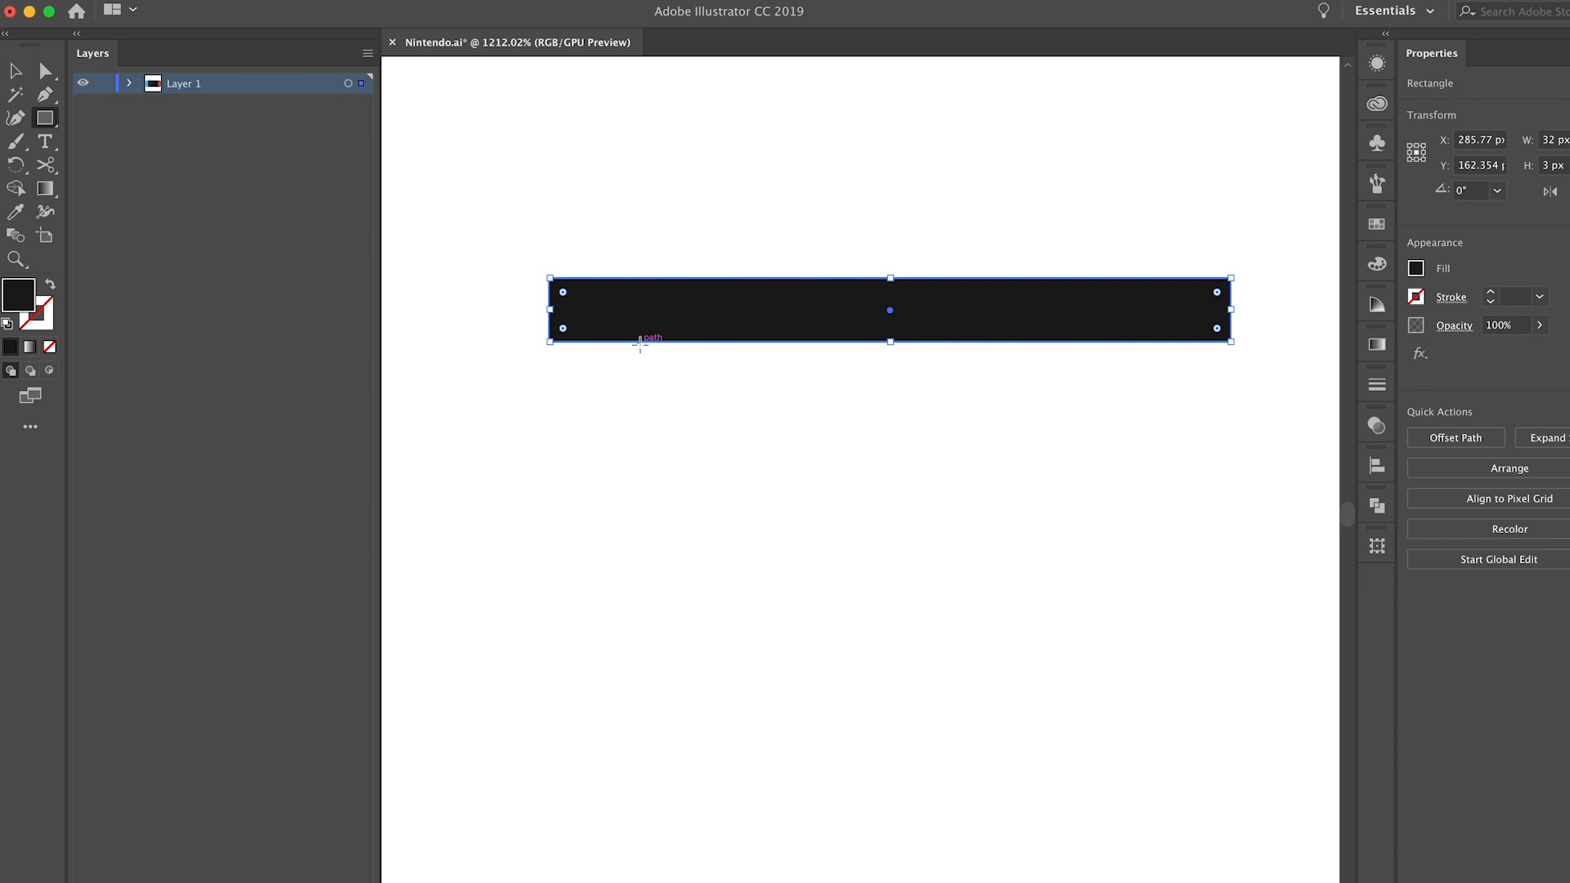
left_click_drag(639, 341, 710, 278)
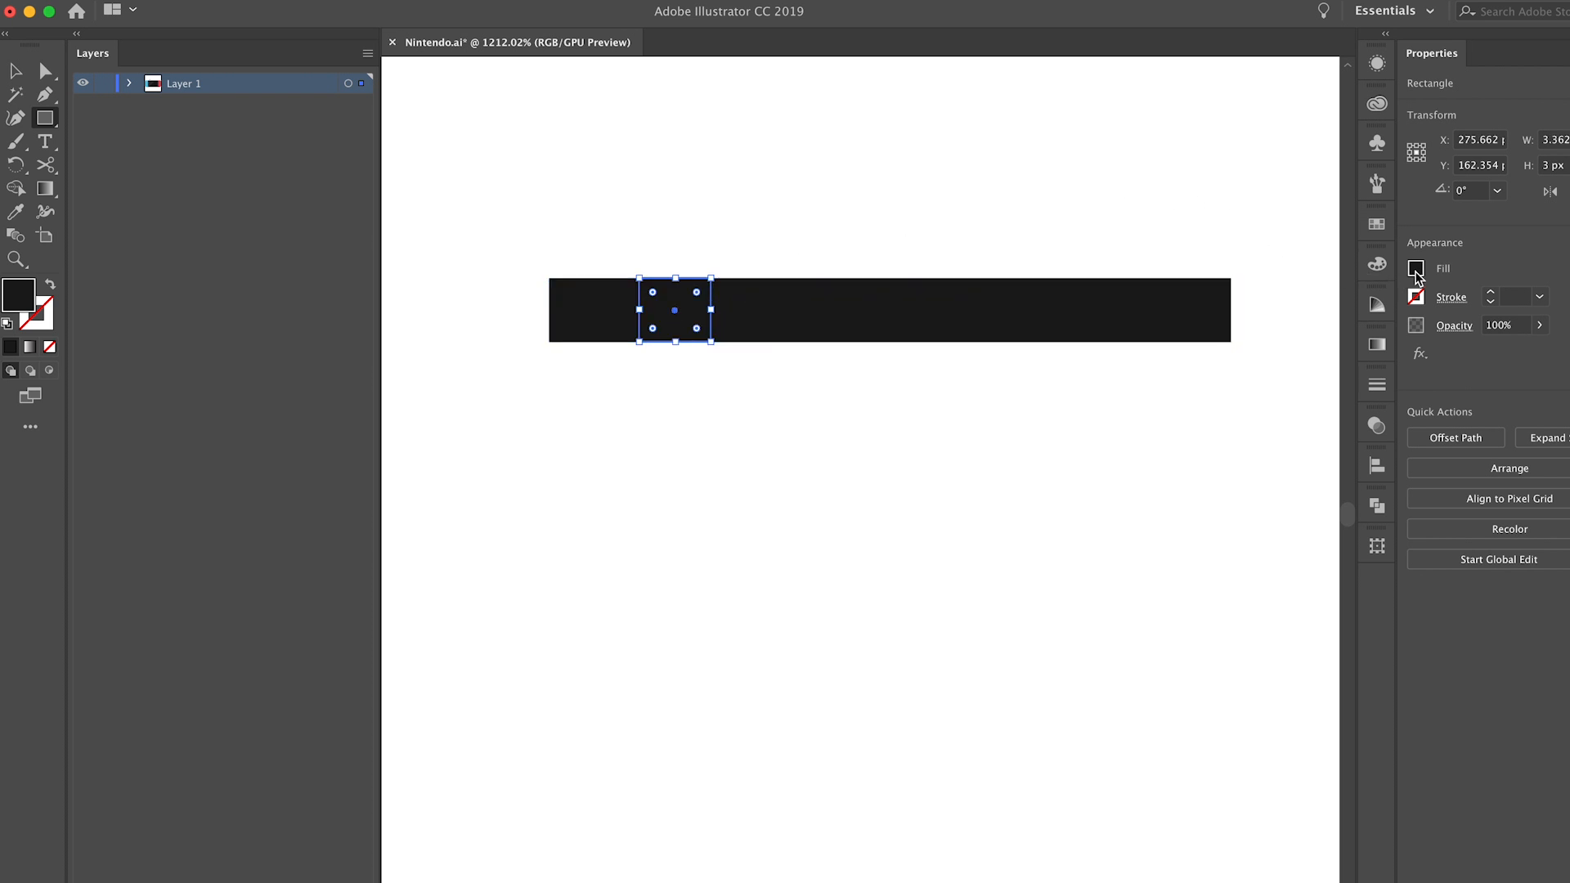
left_click(1415, 269)
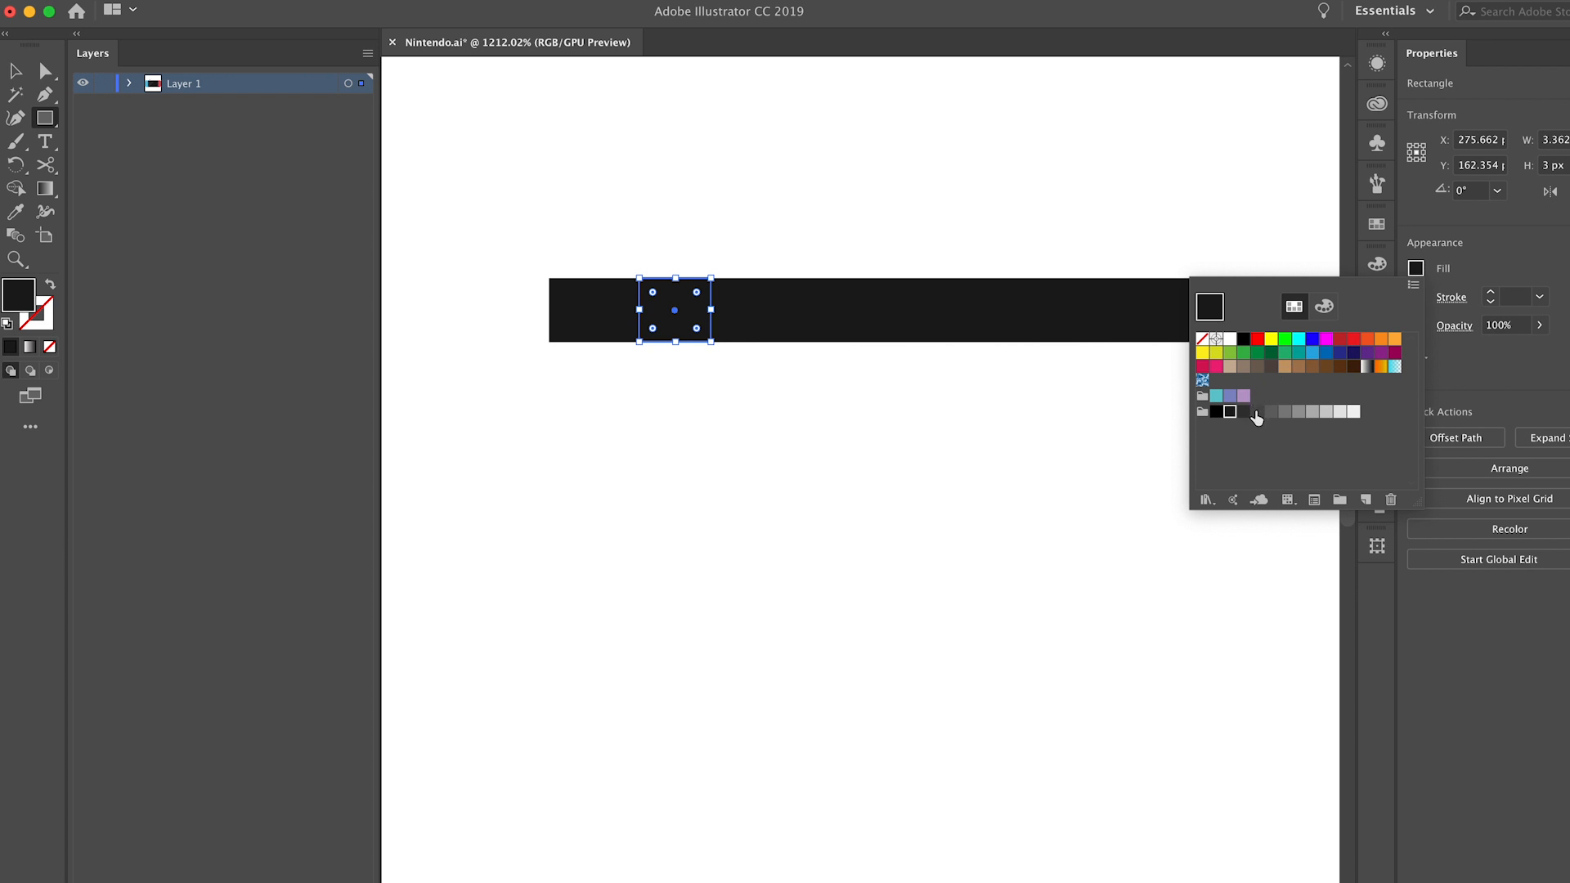
left_click(1257, 413)
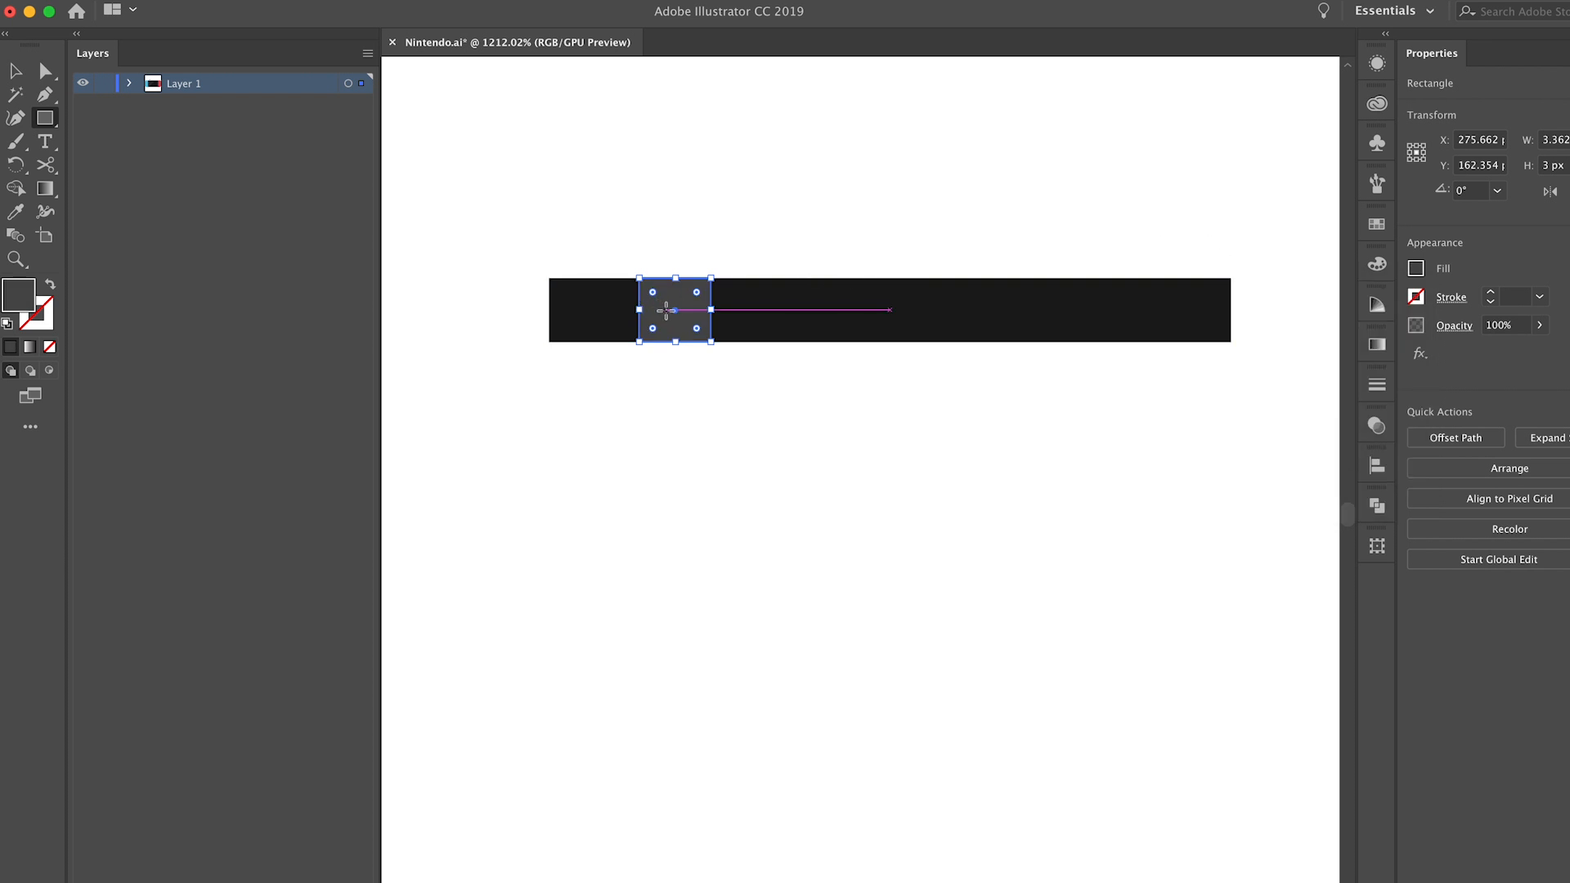
Duplicate the gray block toward the bar's right end and center the pair of blocks horizontally on the bar
key("v")
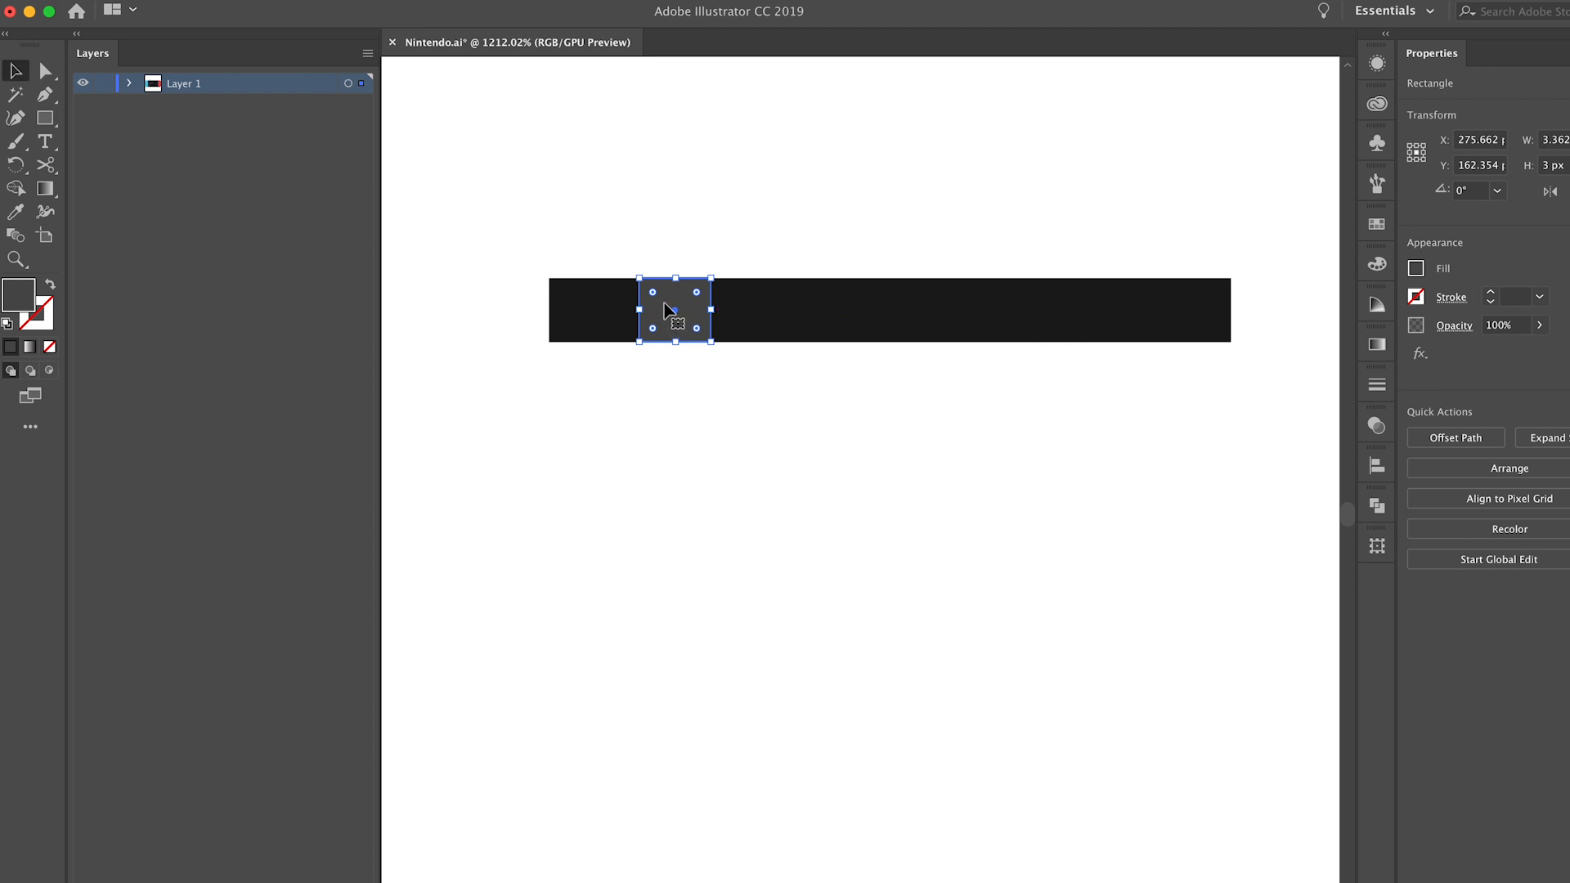
left_click_drag(668, 309, 1075, 317)
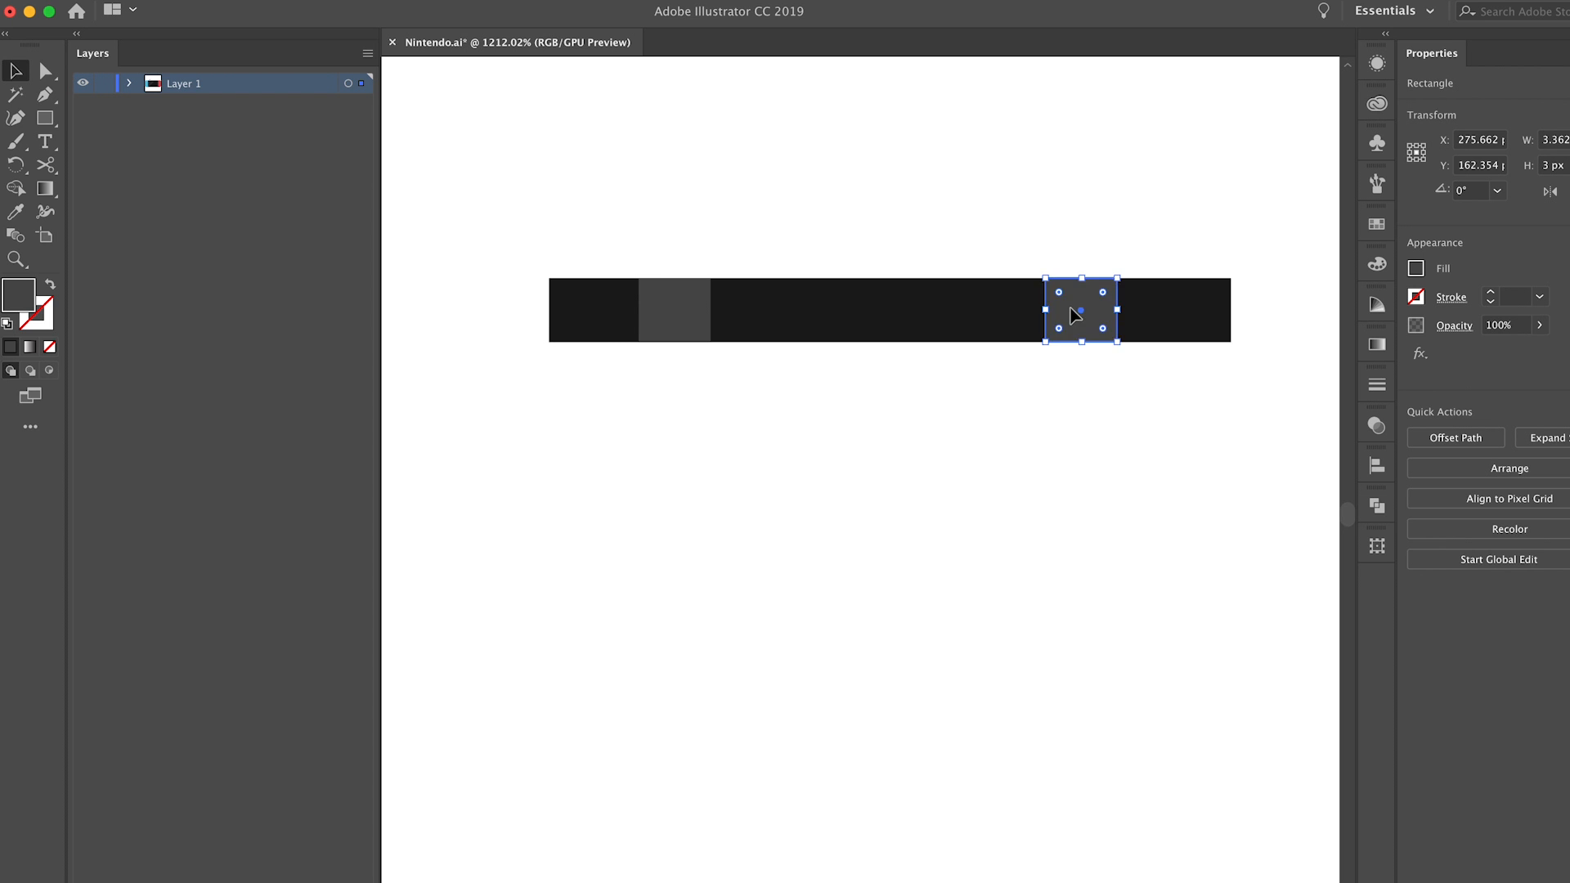
left_click(679, 317, "shift")
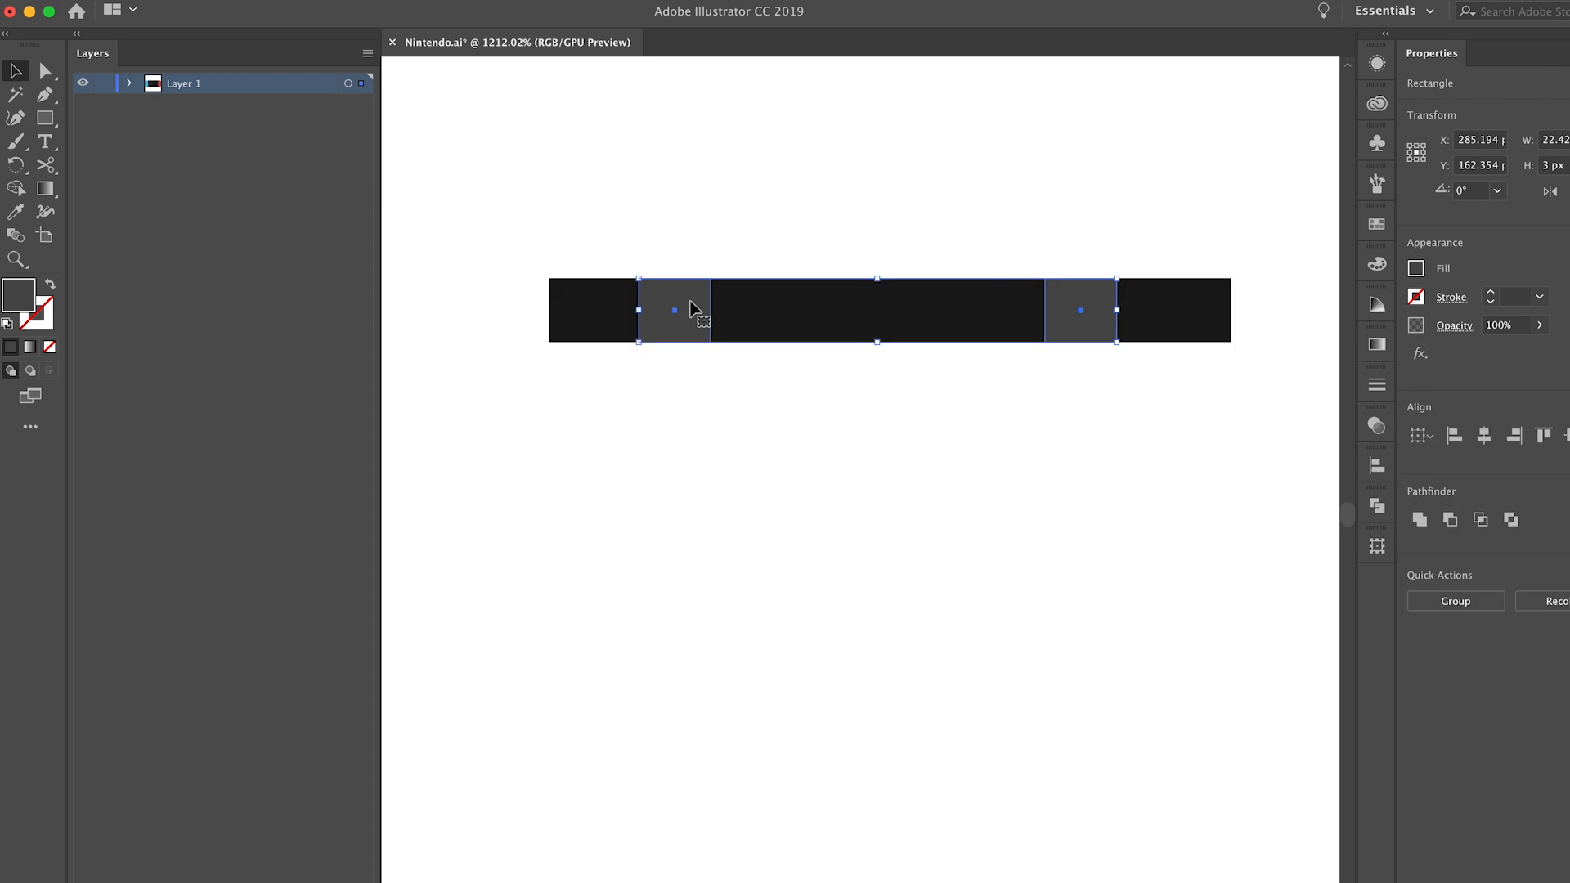
mouse_move(1071, 291)
left_mouse_down()
mouse_move(1119, 294)
mouse_move(1082, 291)
left_mouse_up()
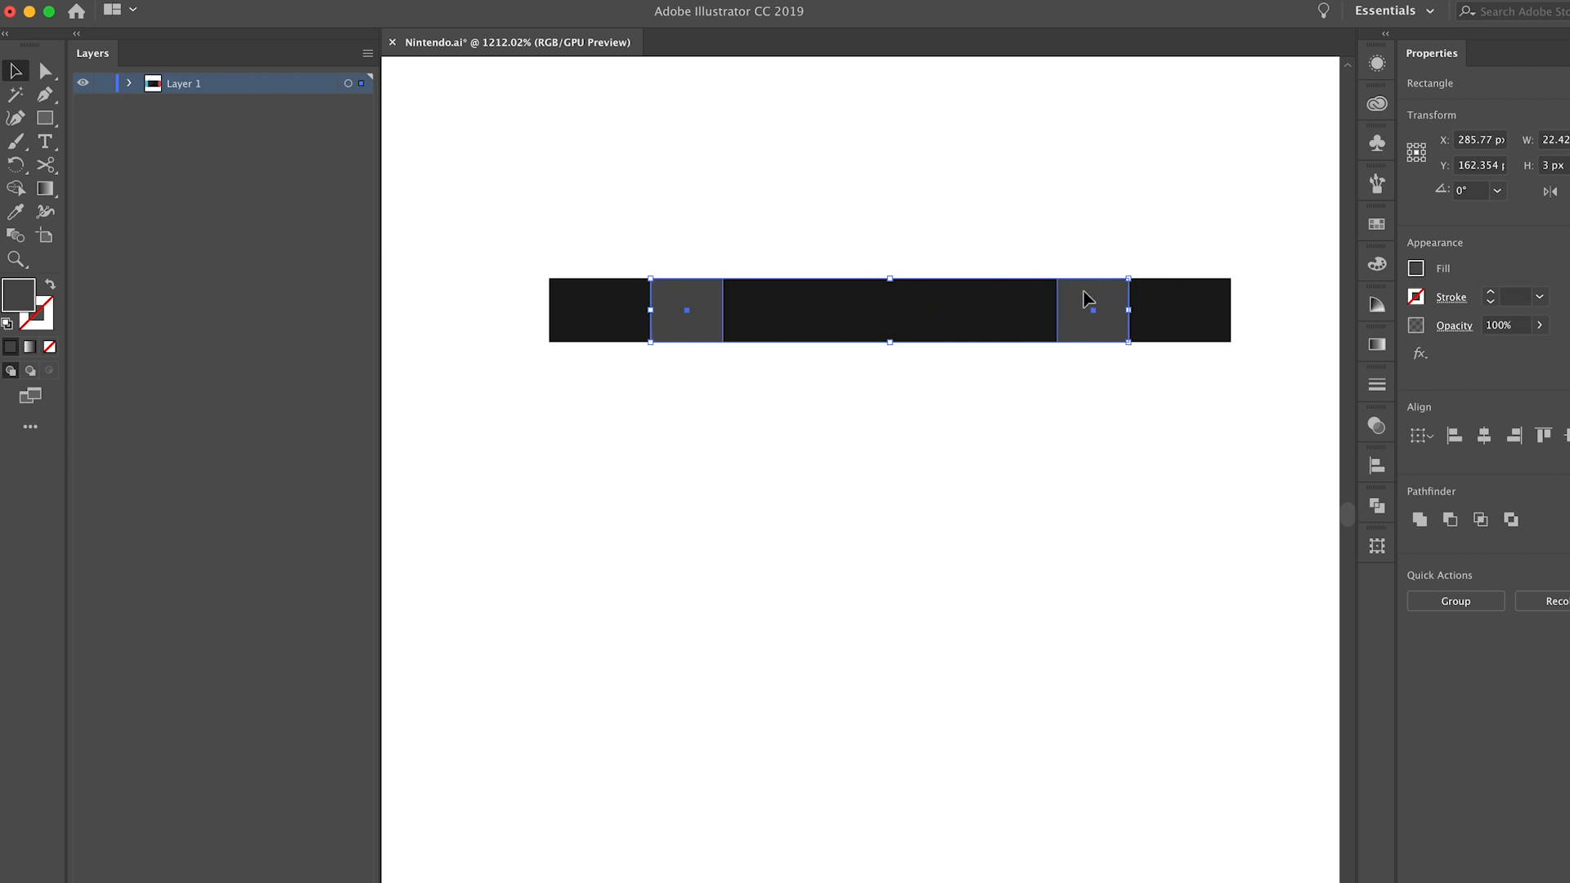
Group the dark bar and its two gray blocks into one object
left_click_drag(657, 213, 1148, 339)
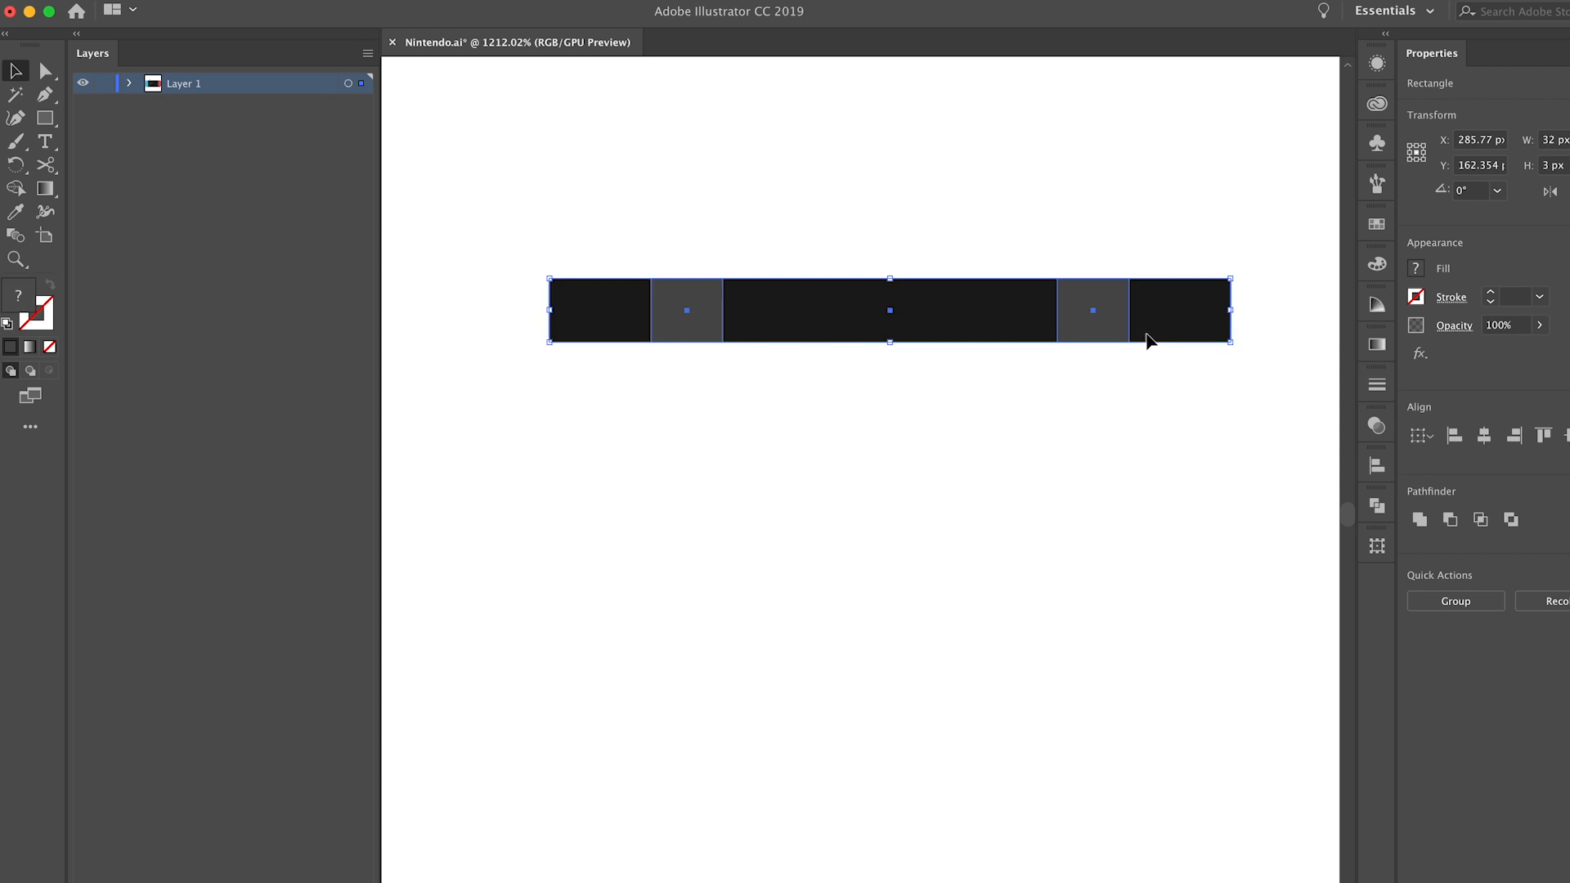
left_click(255, 9)
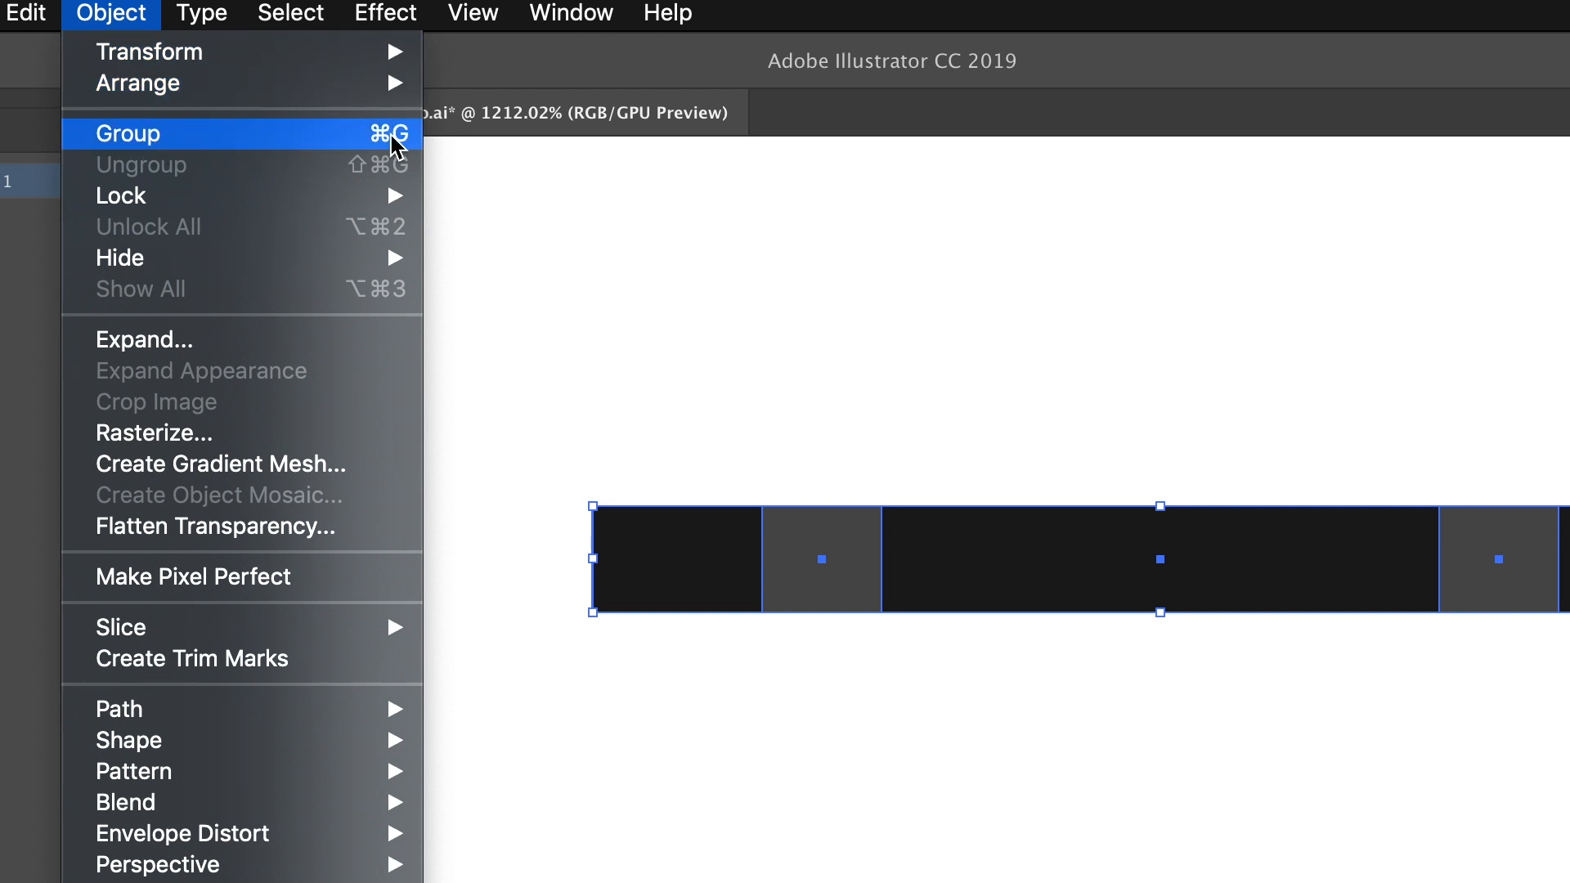
left_click(1044, 423)
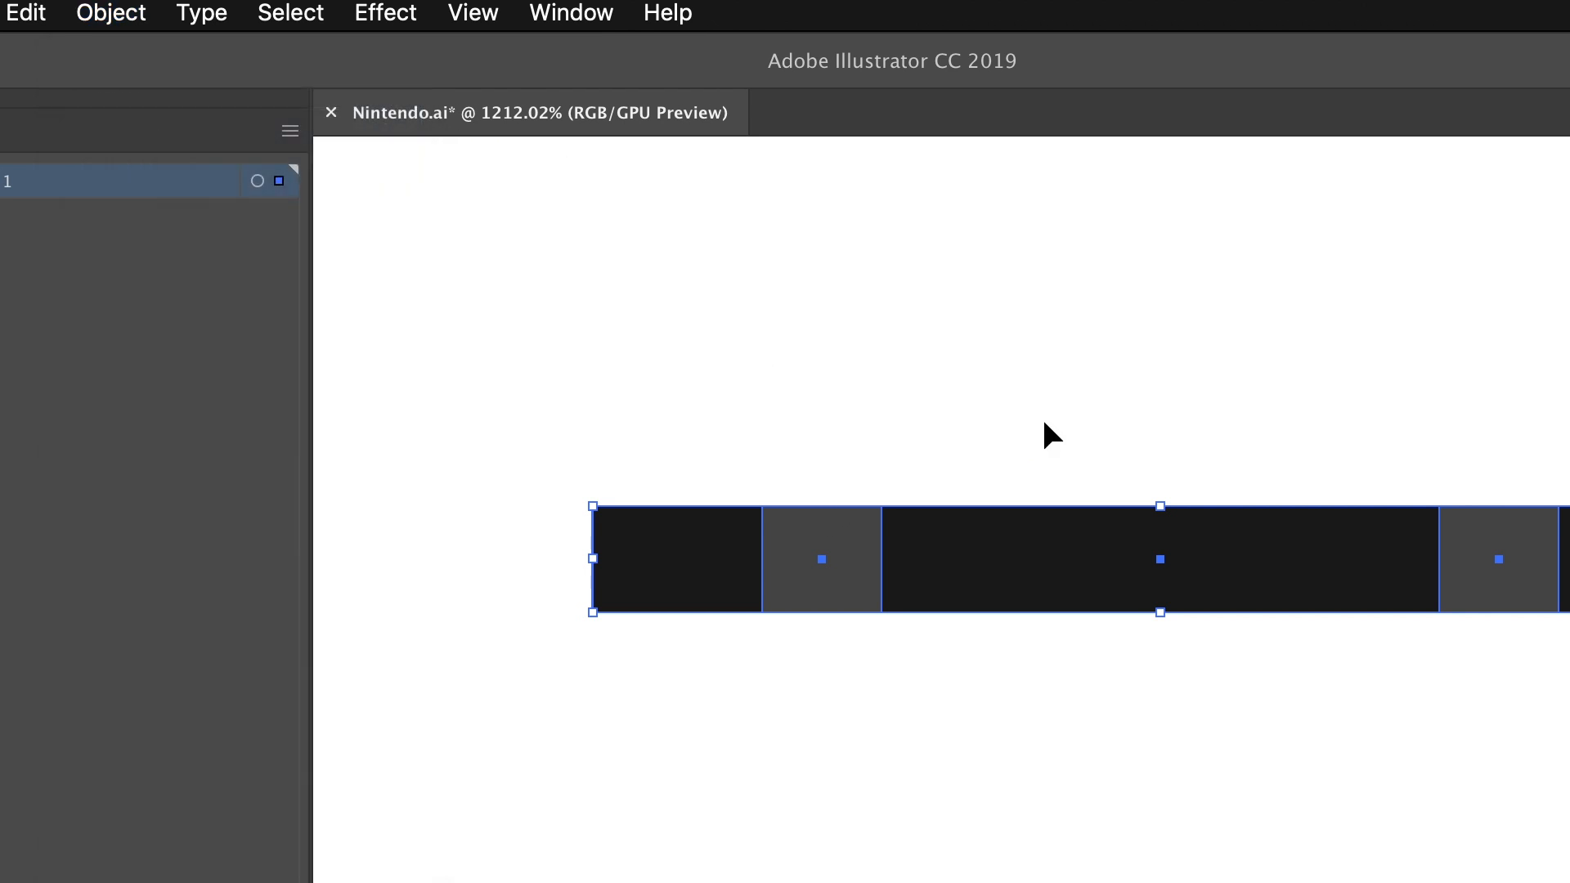
key("a")
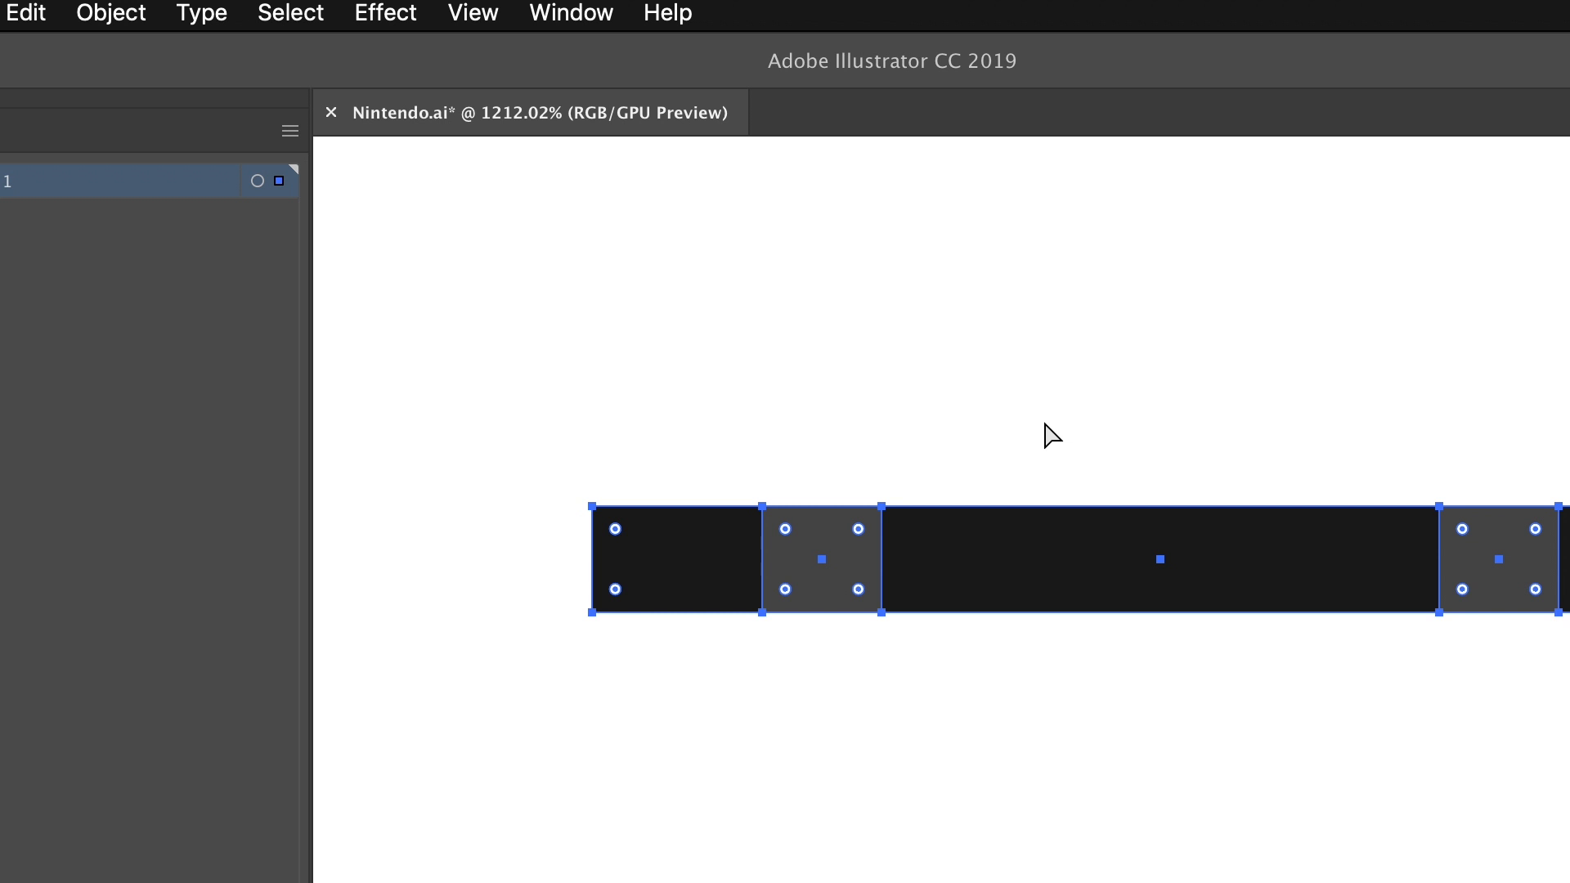
key("v")
Move the grouped detail bar down so it sits on the console's top edge, near the left end of the screen frame
scroll(1045, 423, "down", 3)
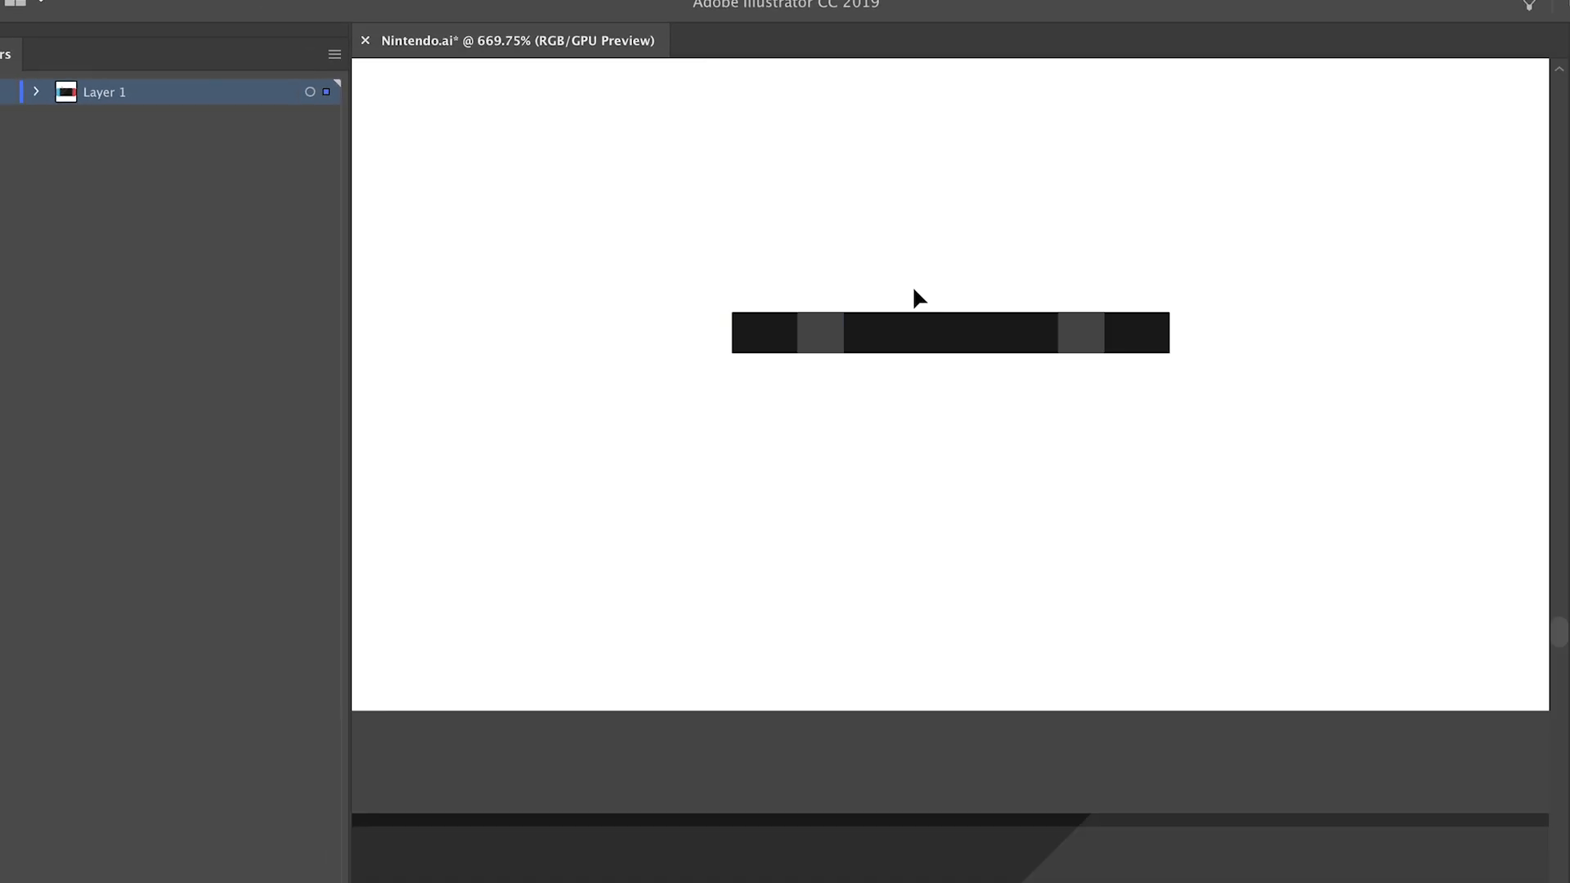
scroll(924, 351, "down", 1)
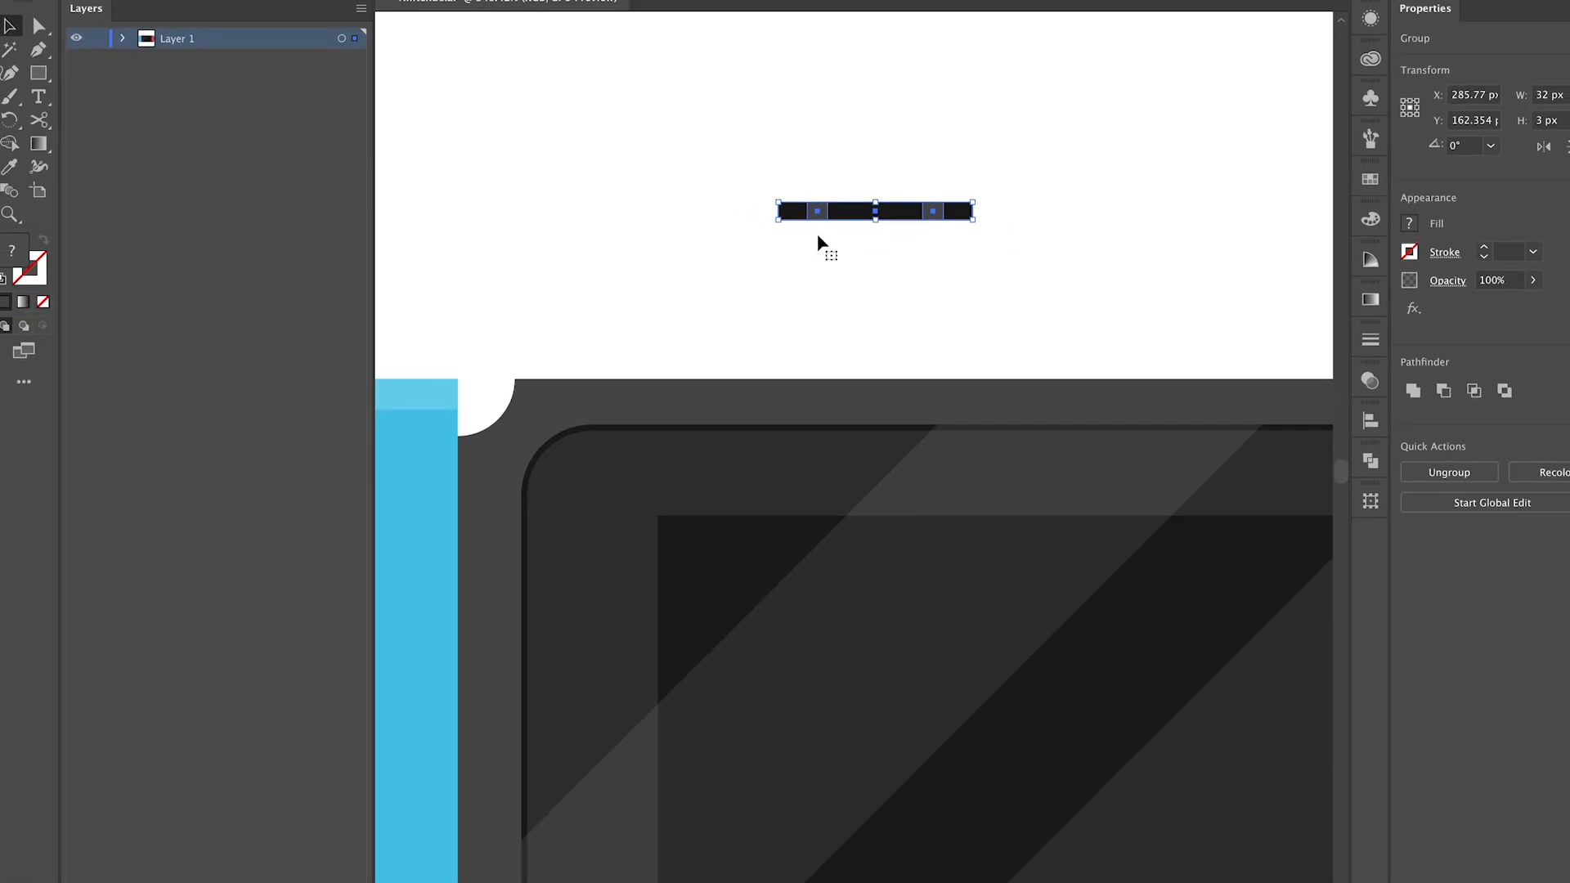
left_click_drag(848, 215, 845, 378)
left_click(845, 327)
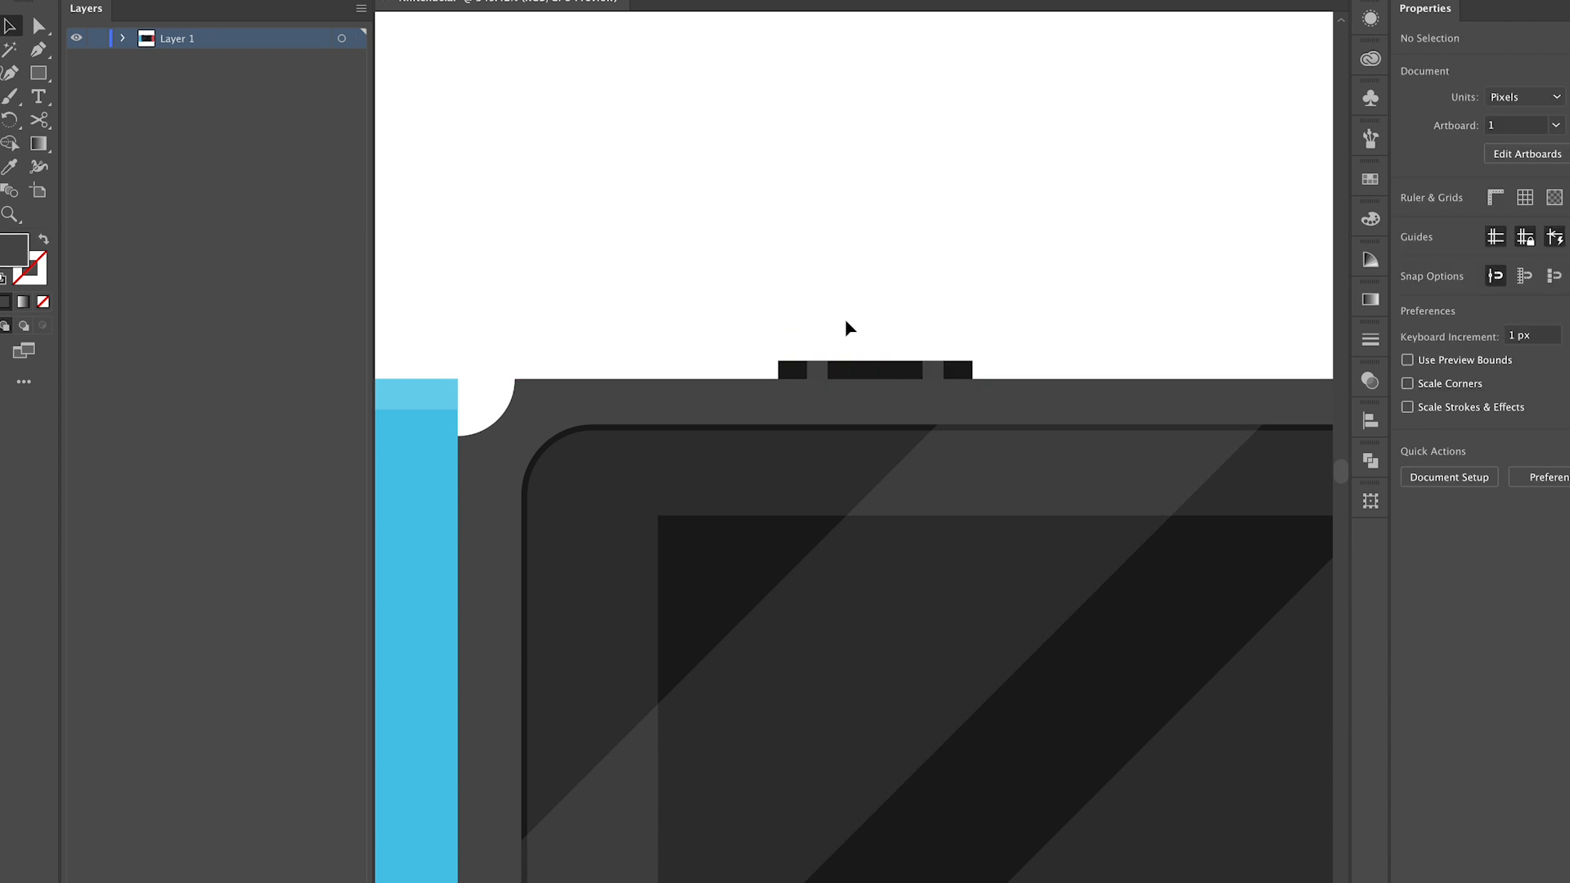
Create a 40 by 40 px circle on the blank area beside the blue controller
scroll(846, 327, "down", 3)
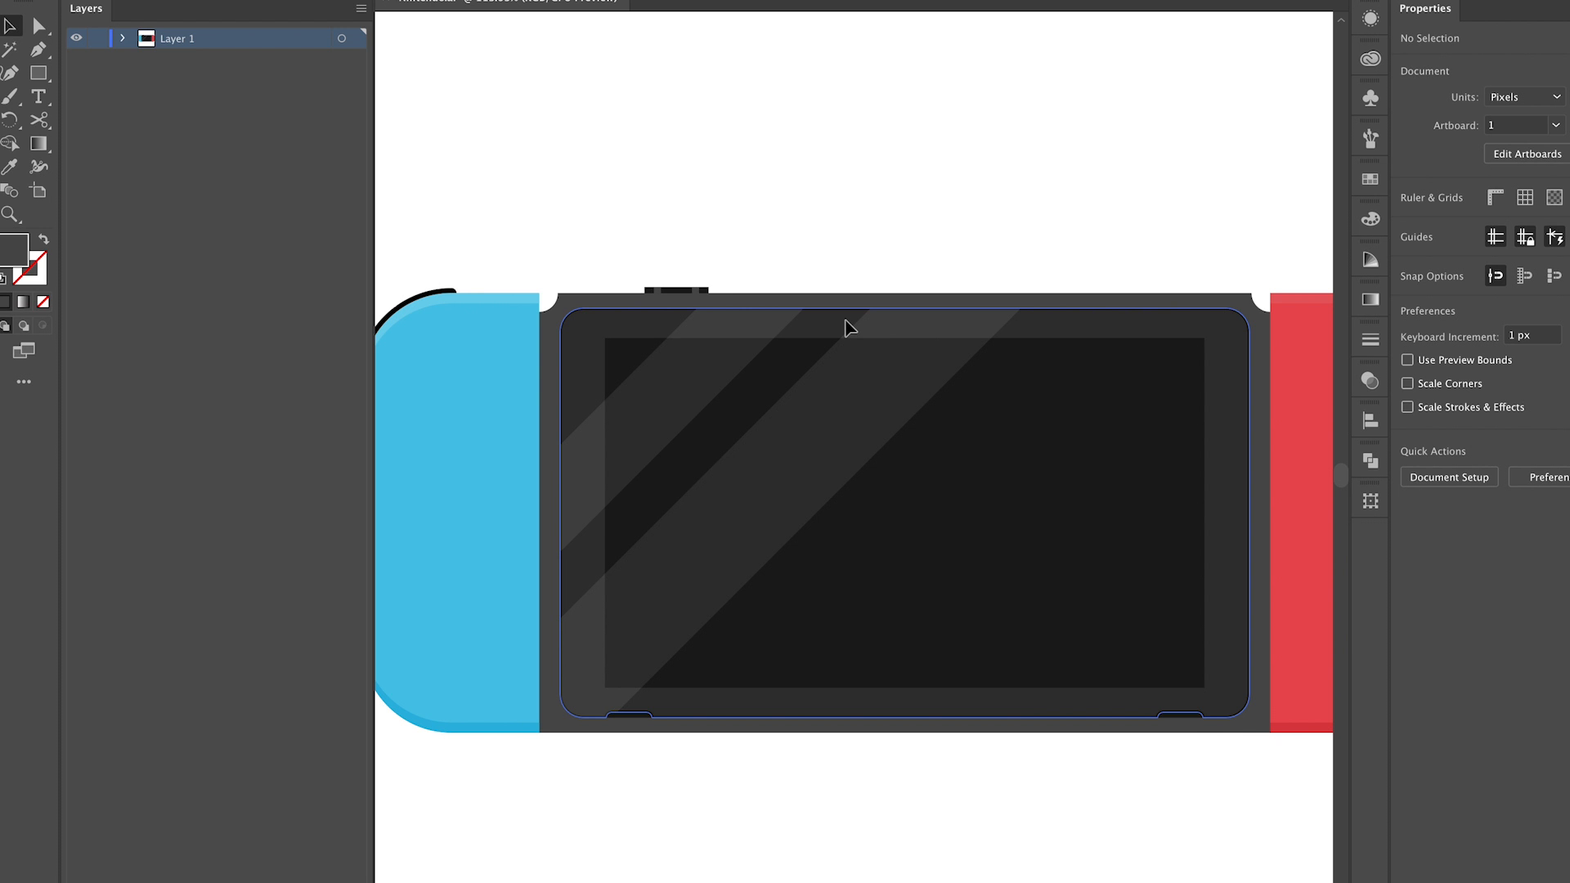
scroll(847, 327, "left", 5)
left_click(847, 326)
left_click(748, 143)
scroll(748, 143, "up", 2)
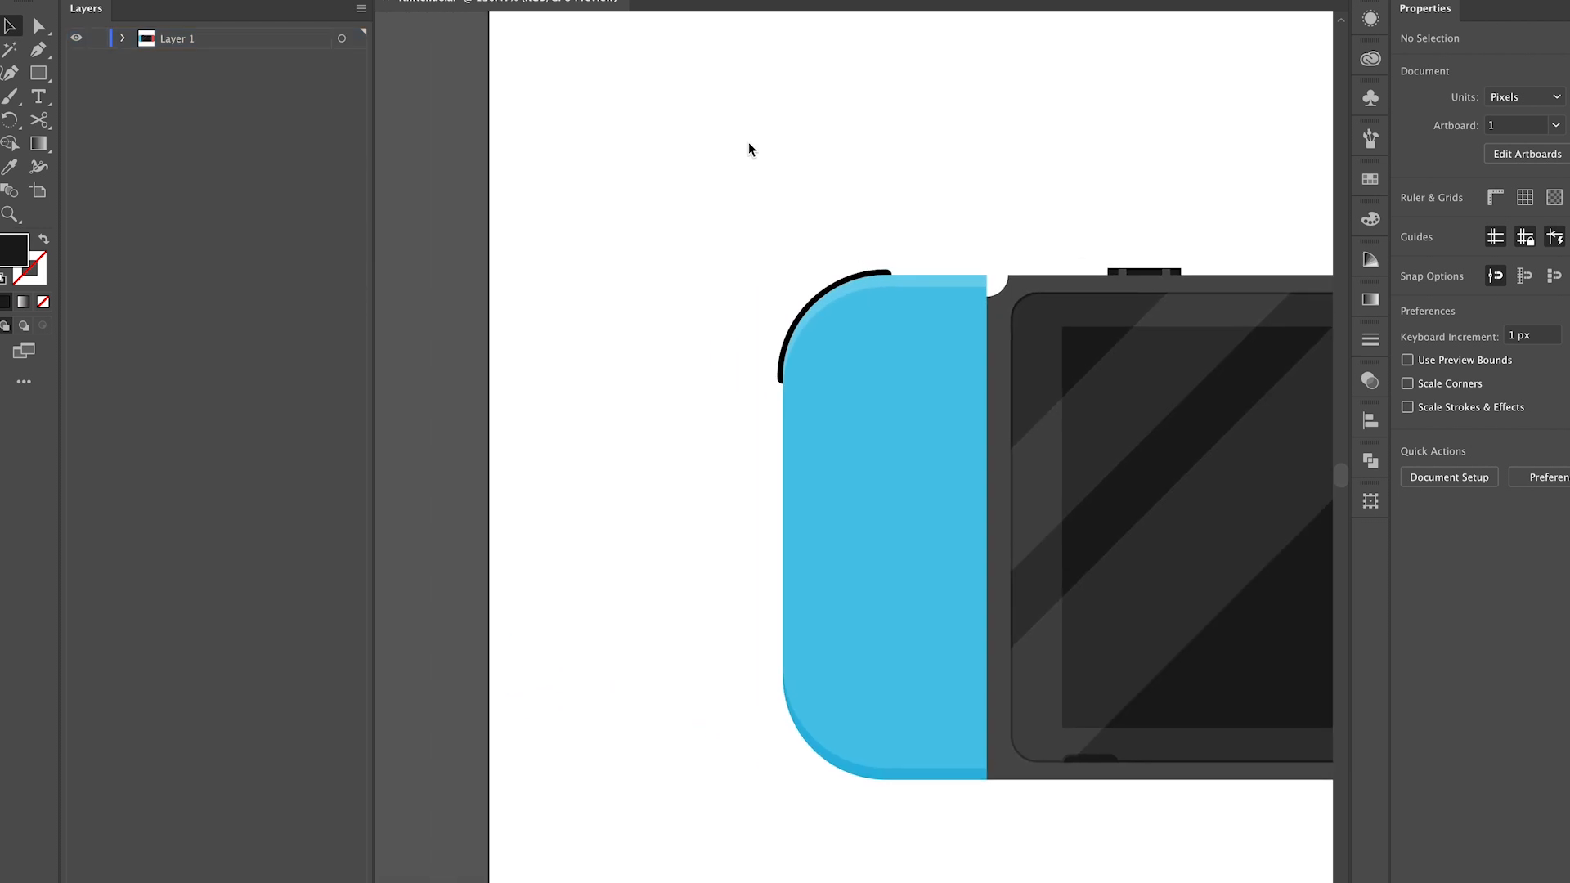
left_click(38, 73)
left_click_drag(38, 73, 89, 93)
scroll(743, 407, "up", 2)
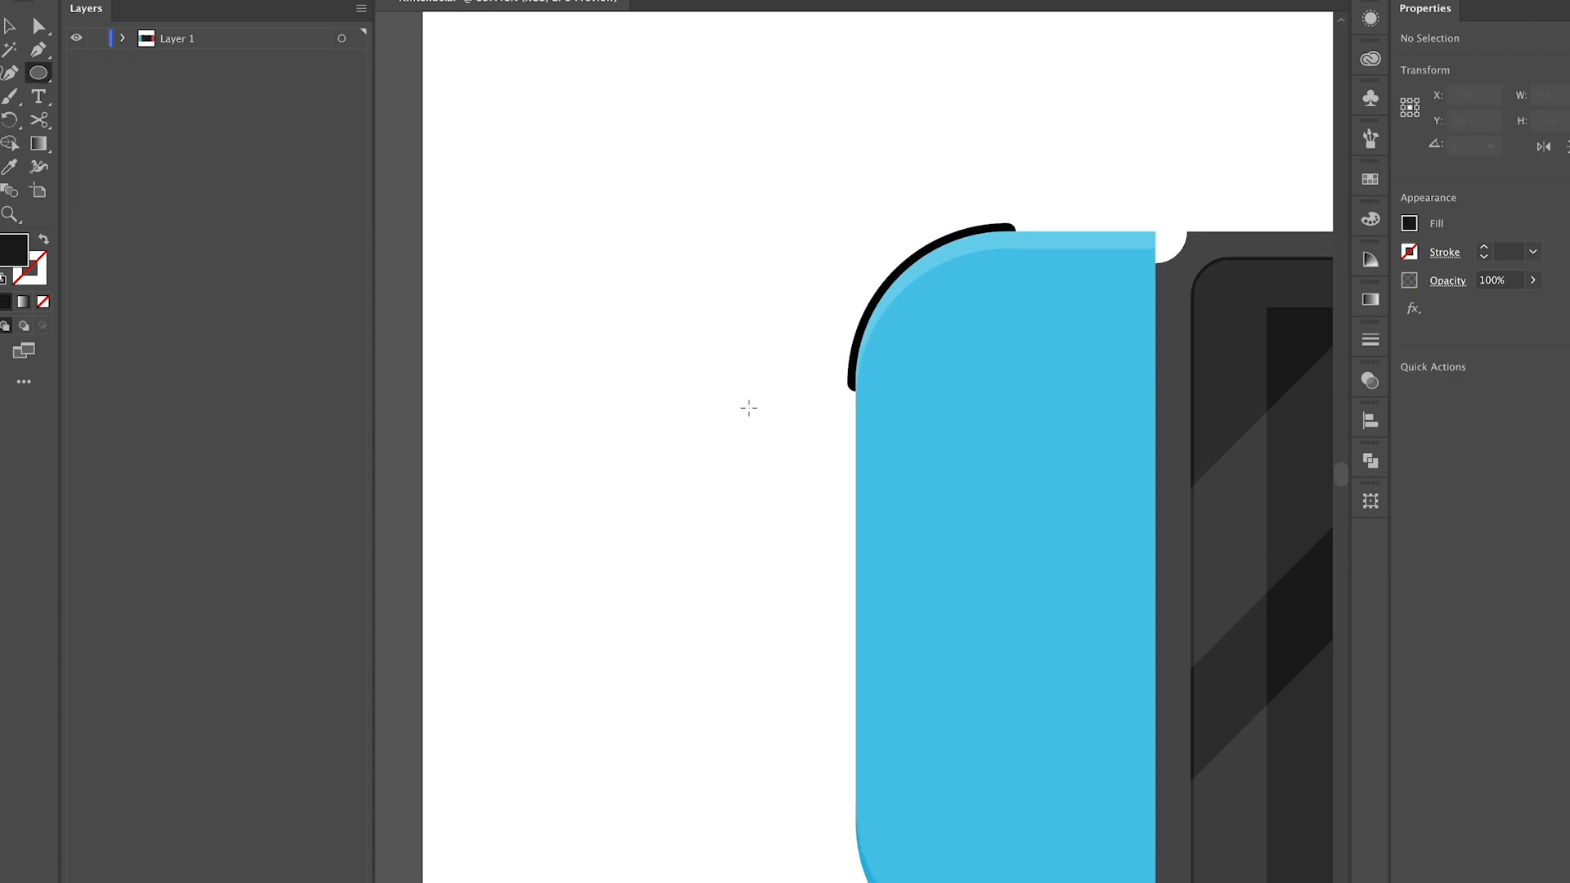
left_click(690, 398)
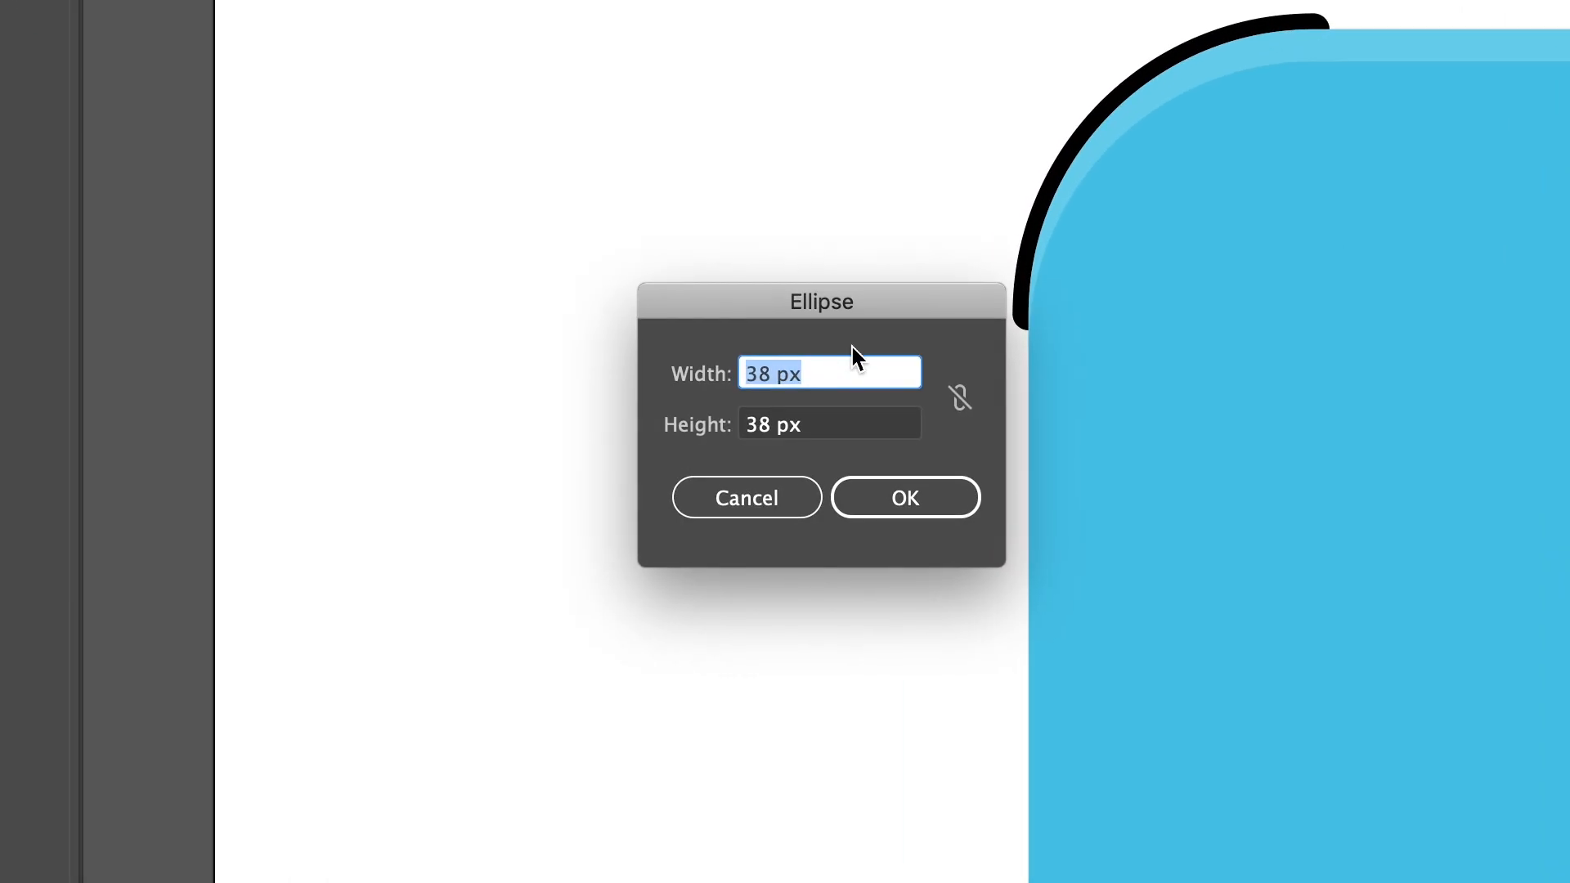
type("40")
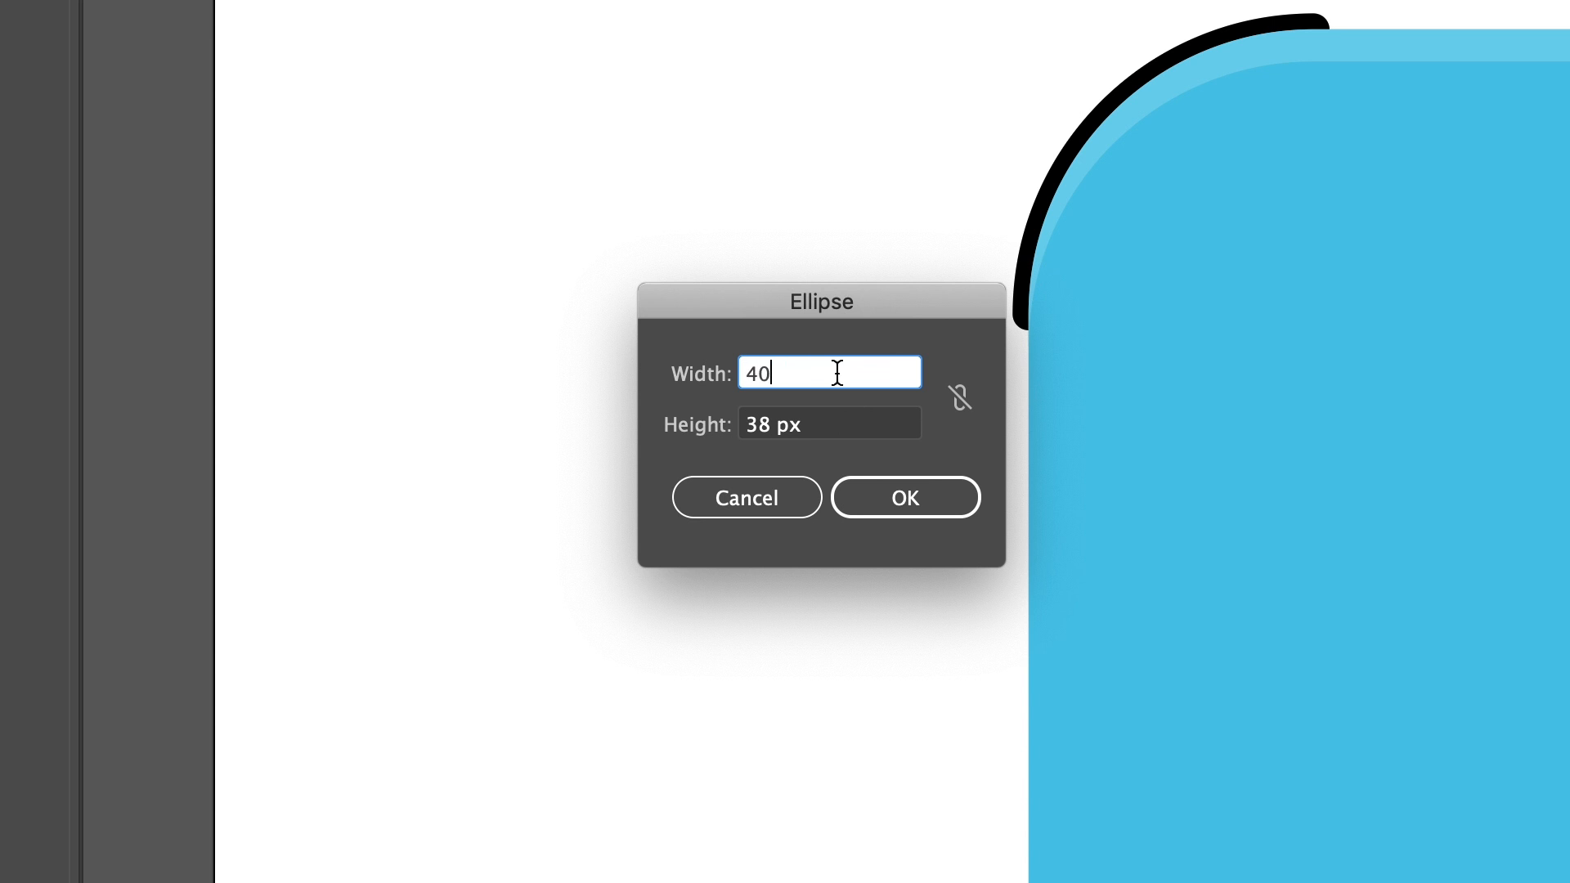
key("Tab")
type("40")
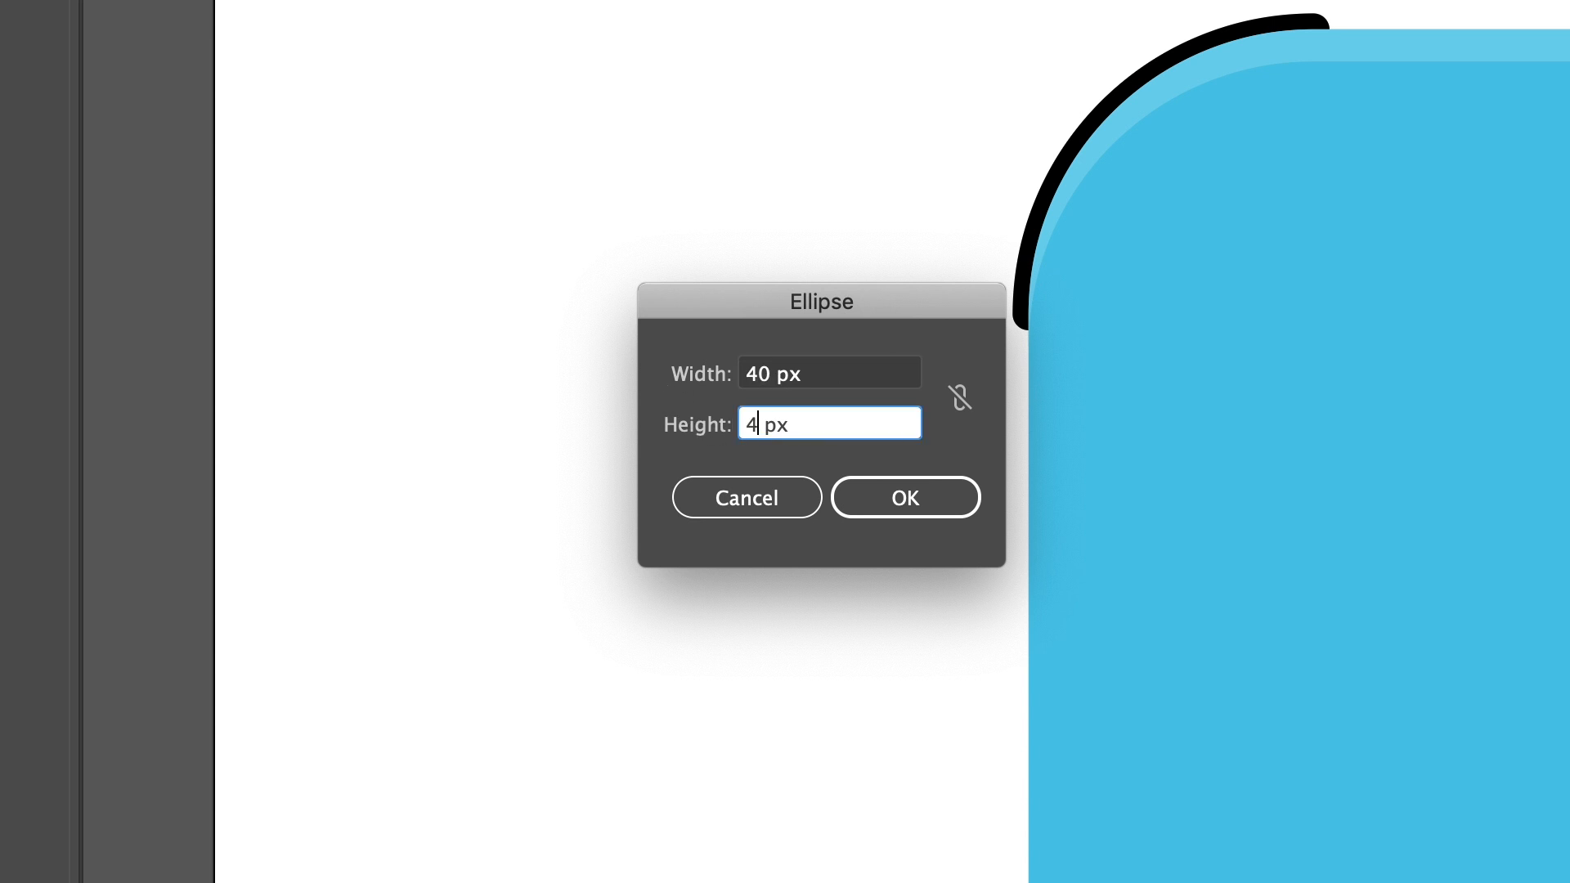
left_click(875, 494)
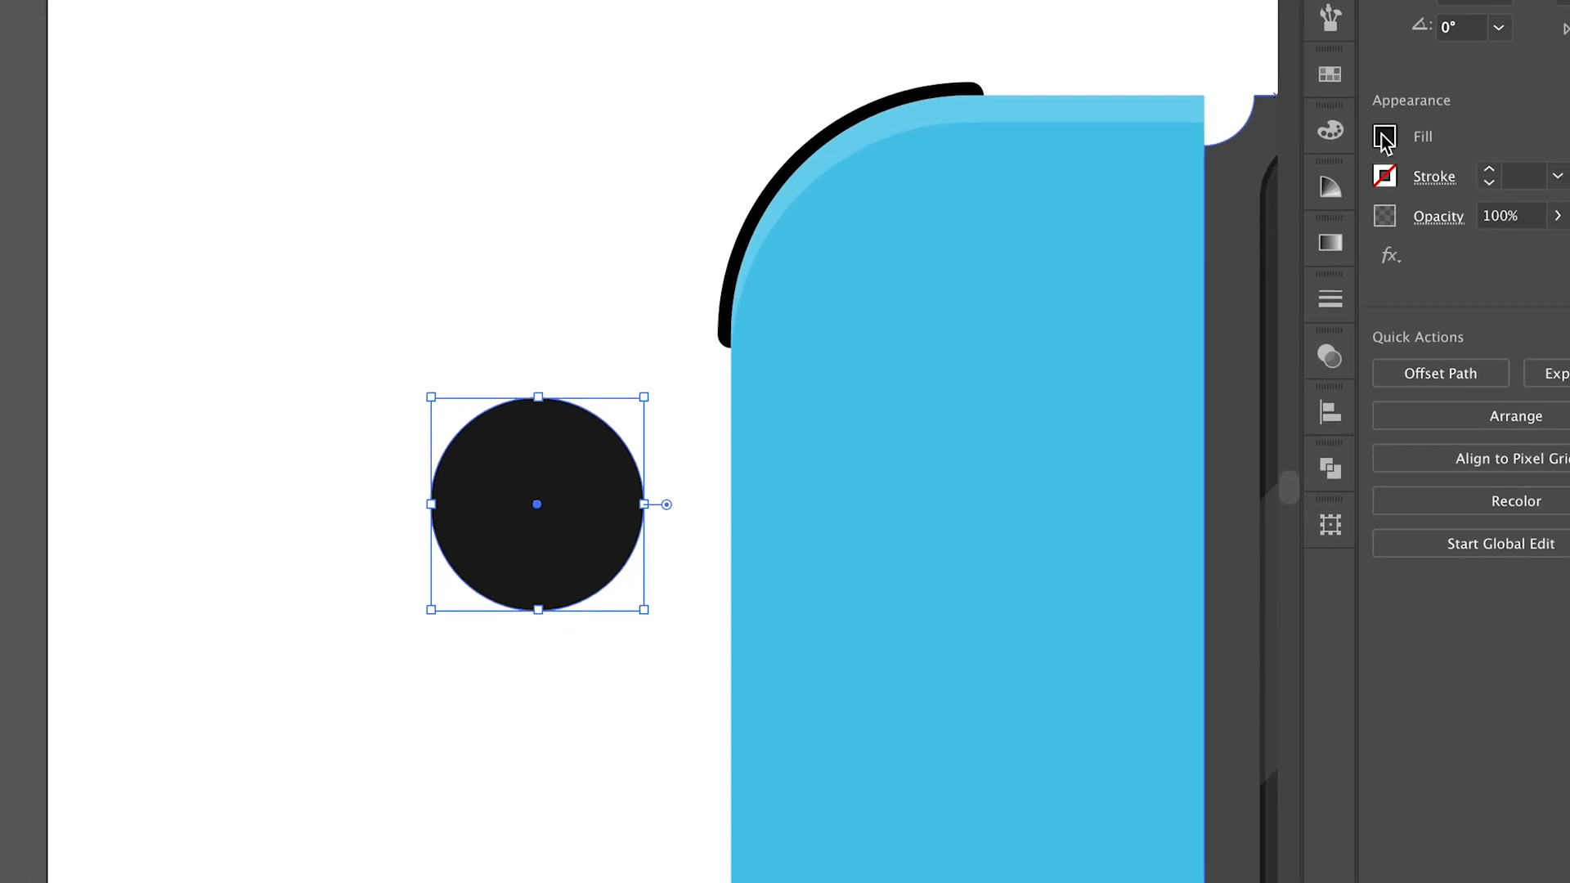
Check the 40 px circle's fill among the gray swatches and in the color mixer
left_click(1384, 139)
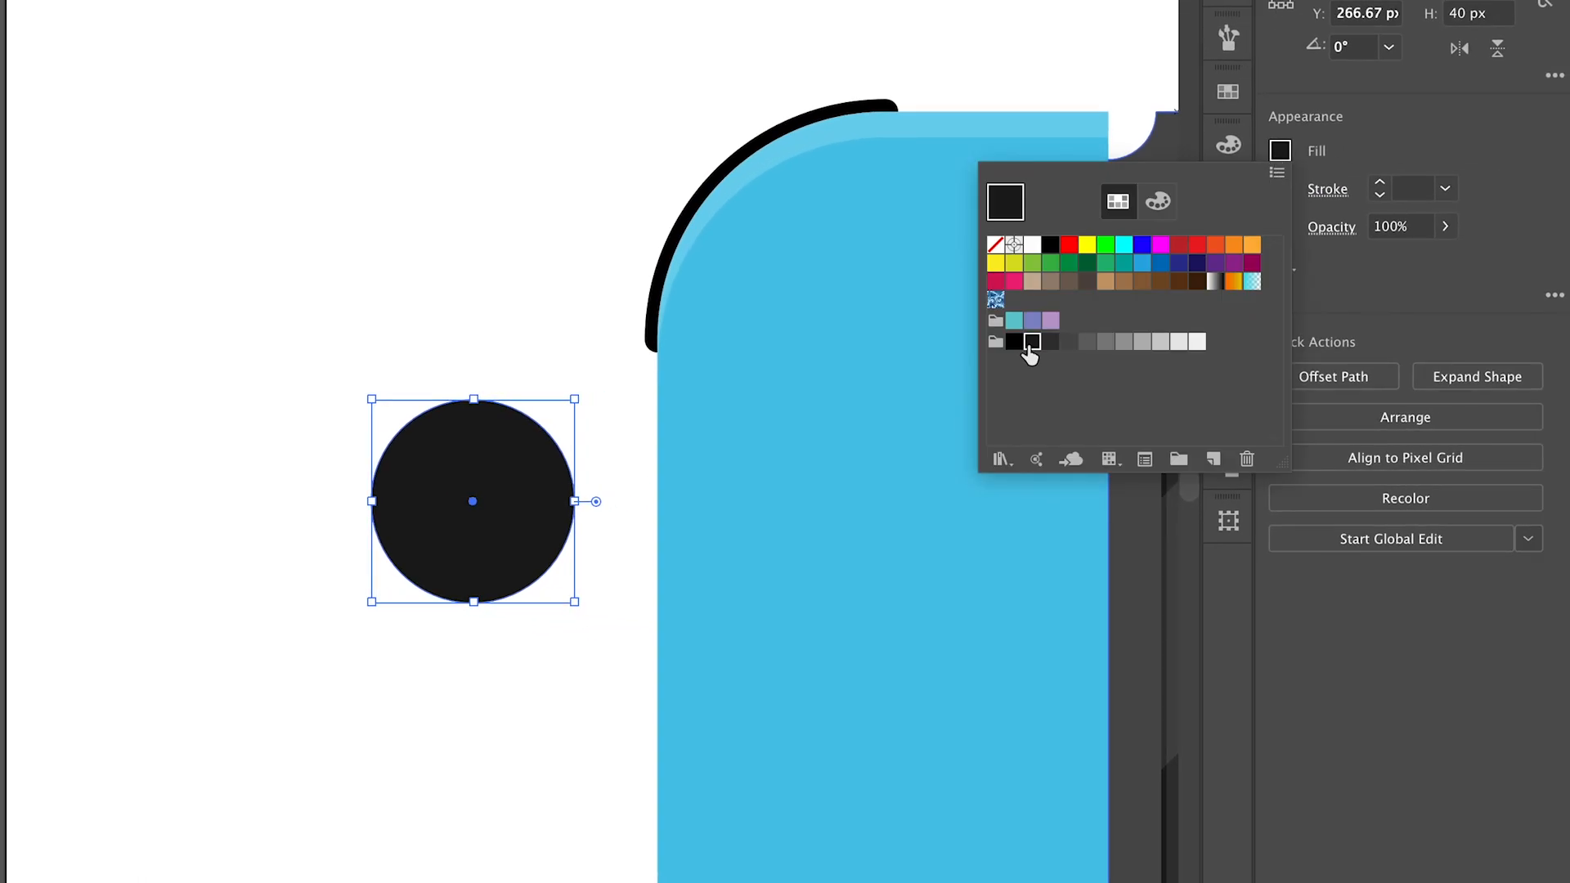
left_click(1158, 201)
left_click(1363, 137)
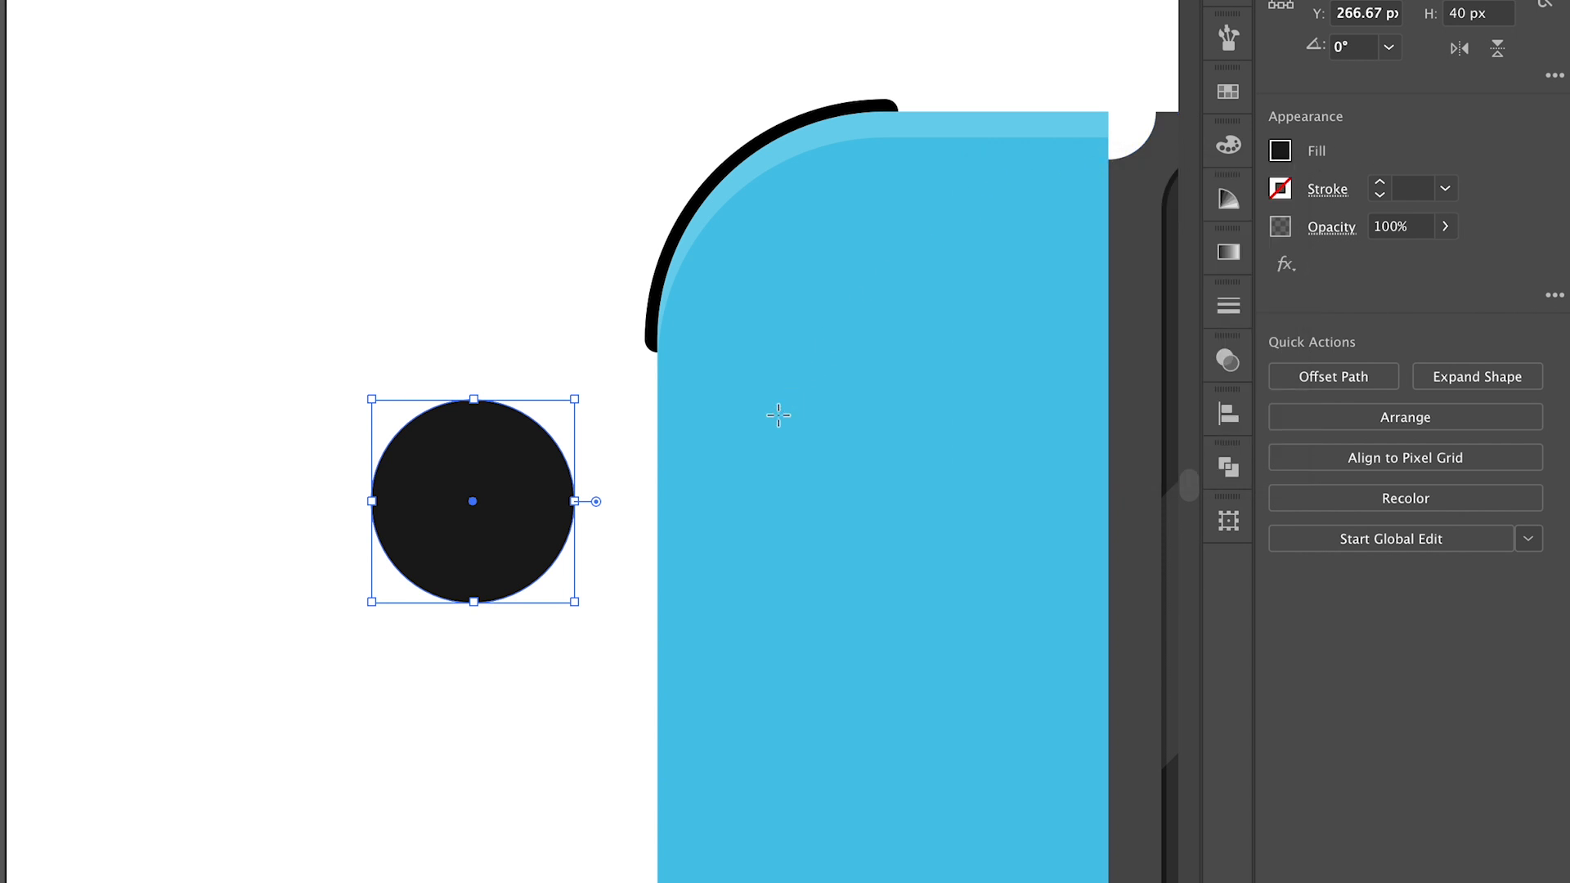
Create a second circle of 38 by 38 px near the 40 px circle
left_click(504, 483)
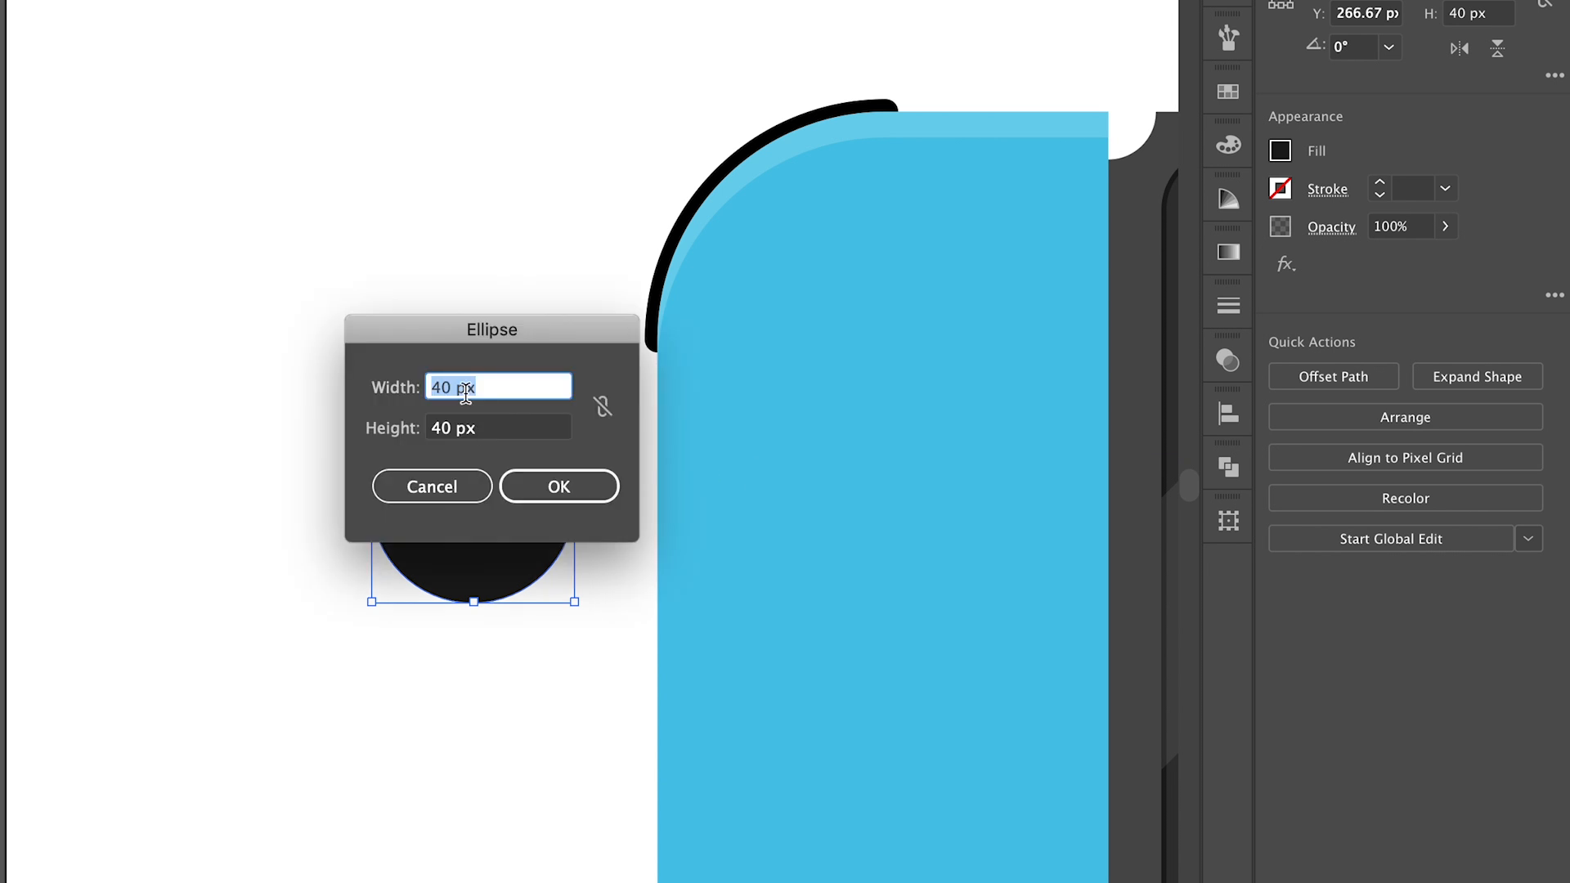
left_click(462, 431)
double_click(462, 431)
type("38")
left_click(554, 489)
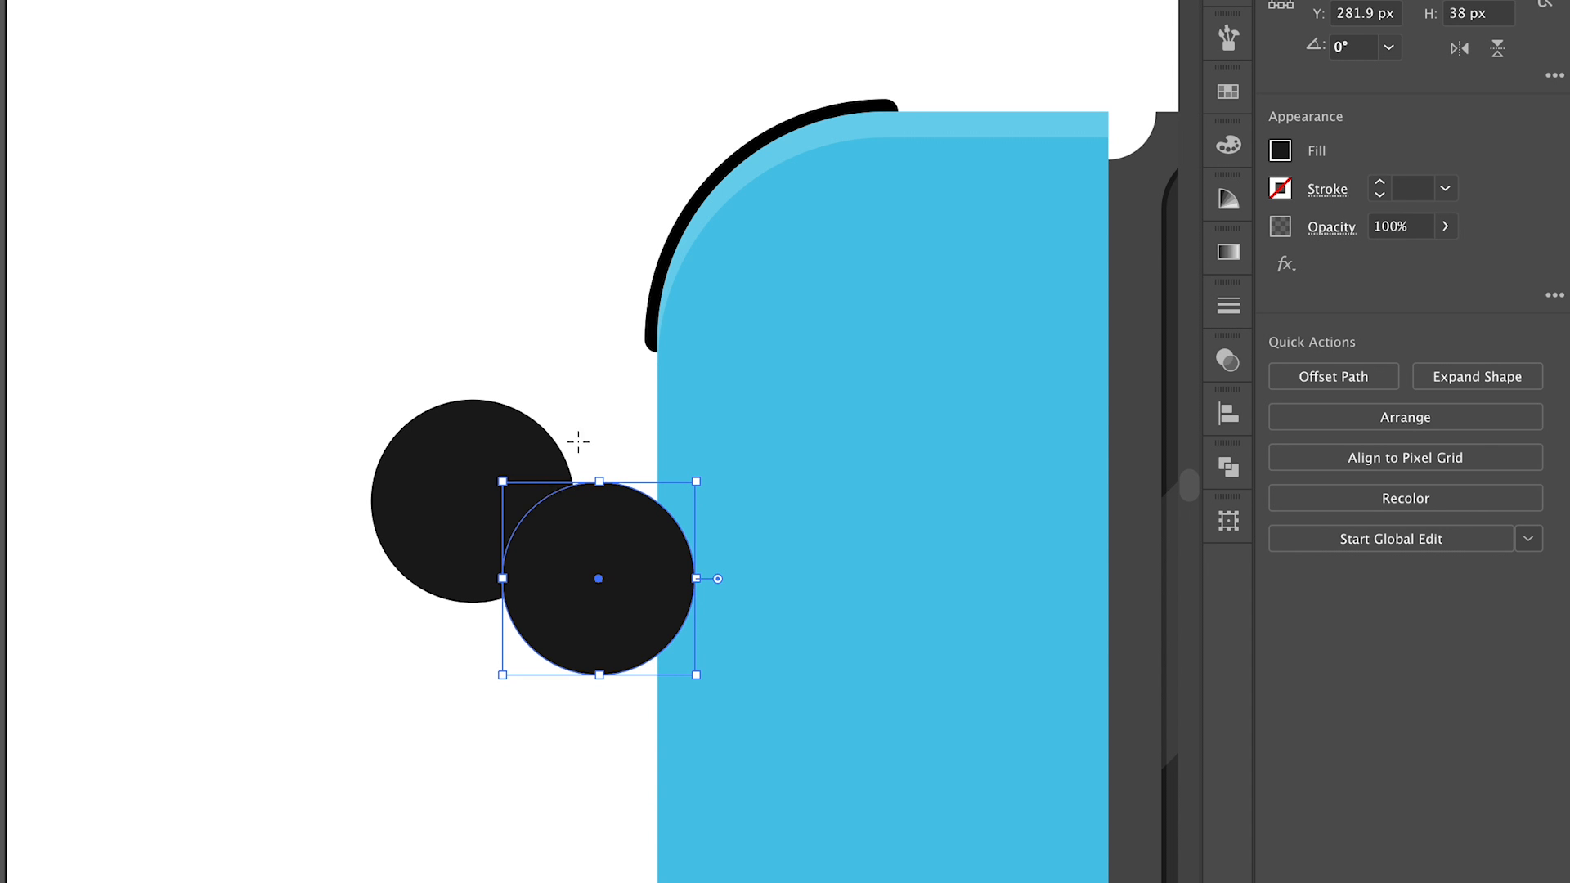
Fill the 38 px circle with the third-darkest gray swatch and center it on the 40 px circle
left_click(1279, 152)
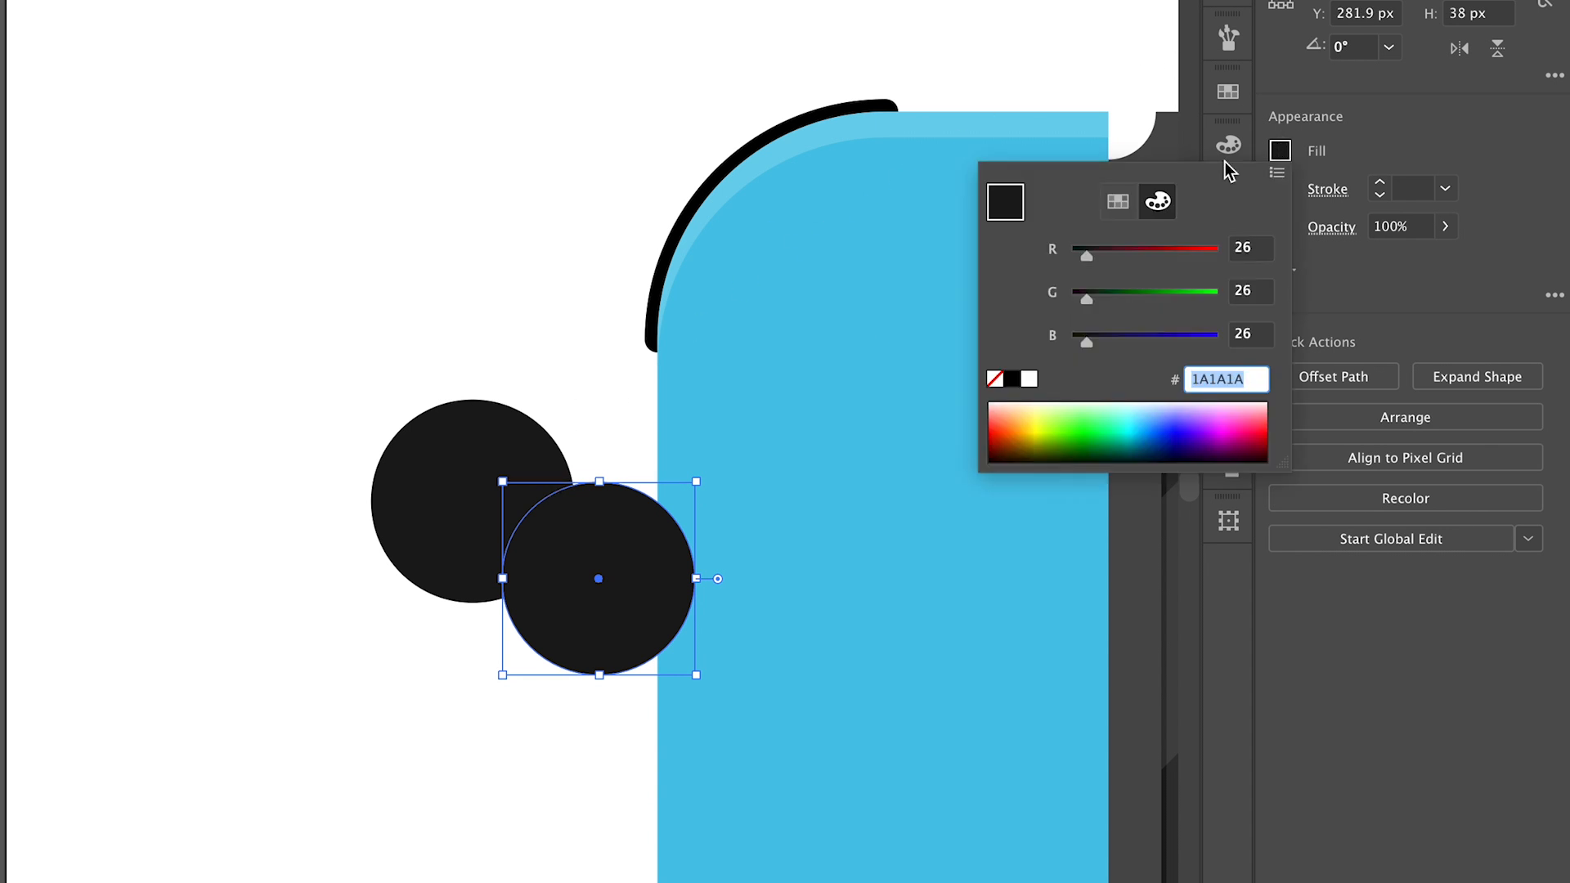
left_click(1119, 202)
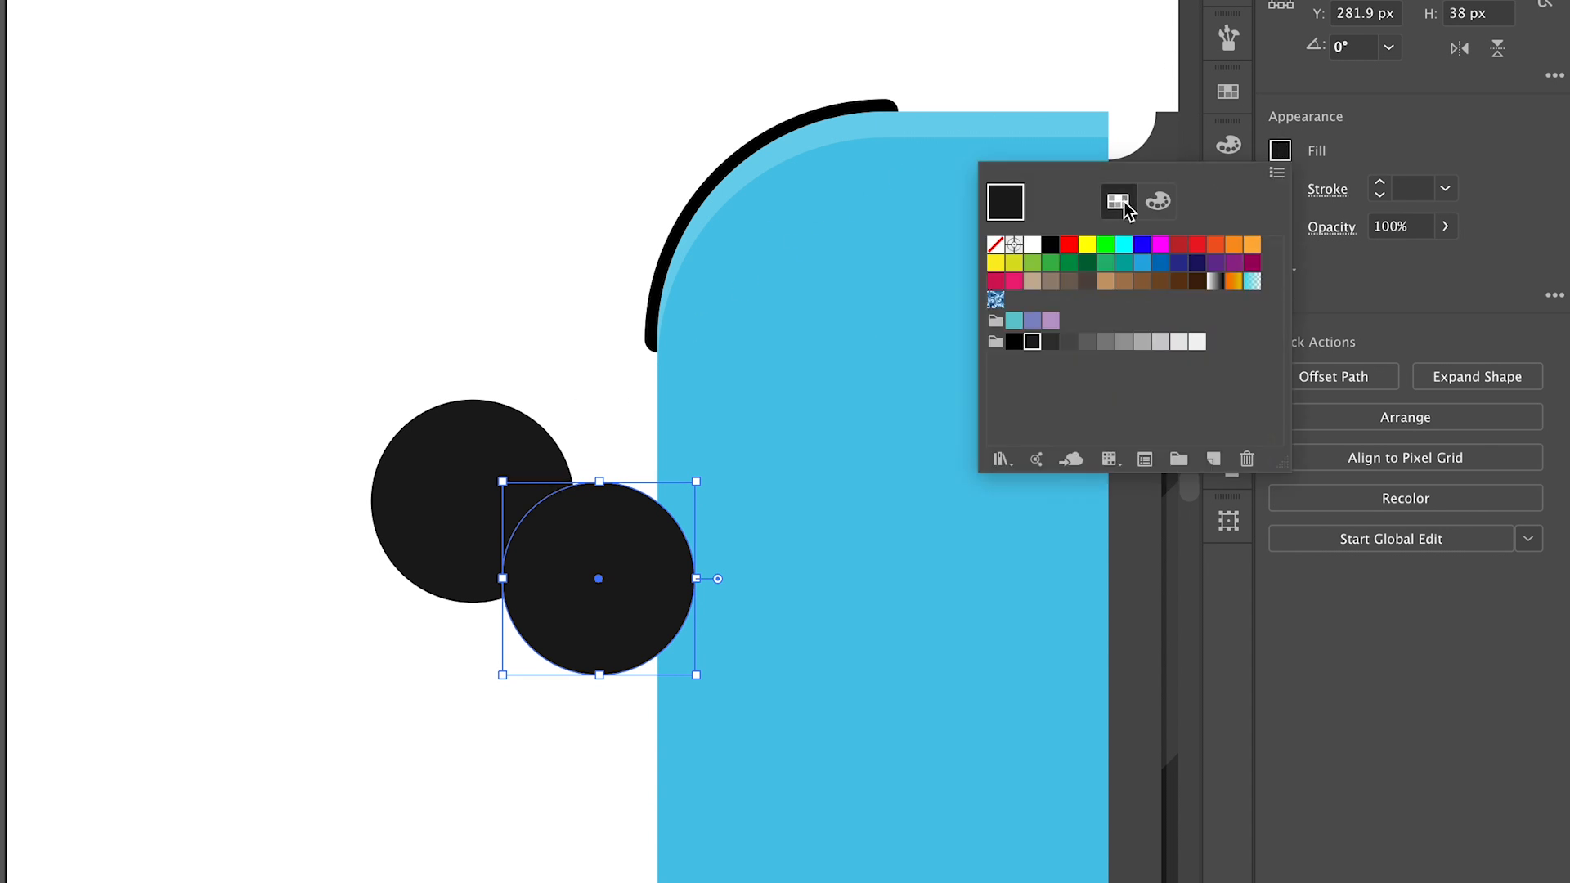
left_click(1050, 343)
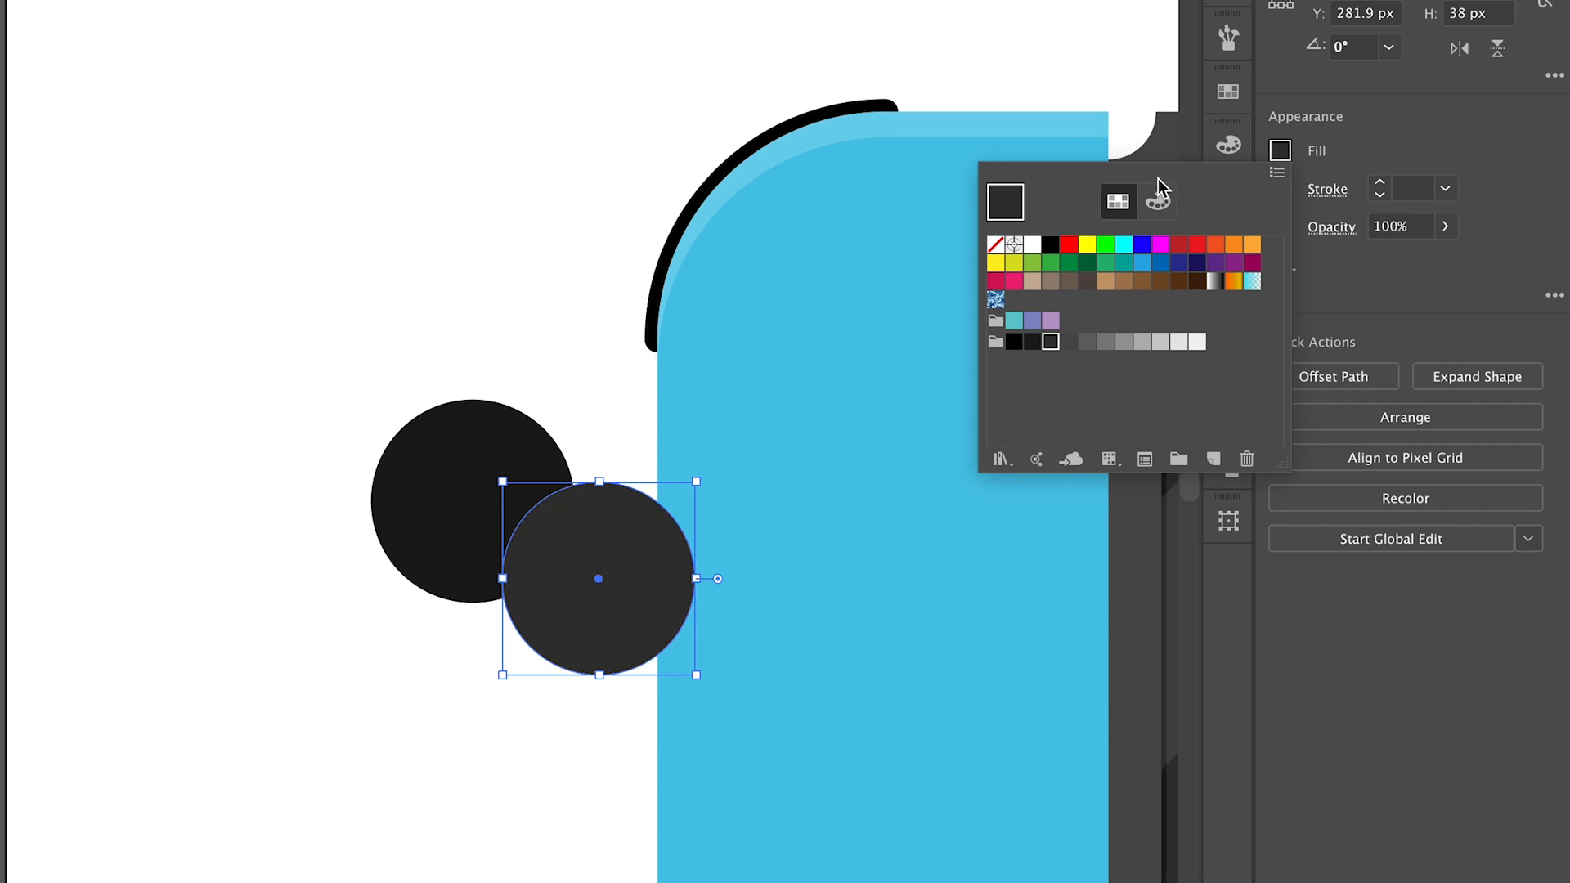
left_click(1158, 201)
left_click(1342, 169)
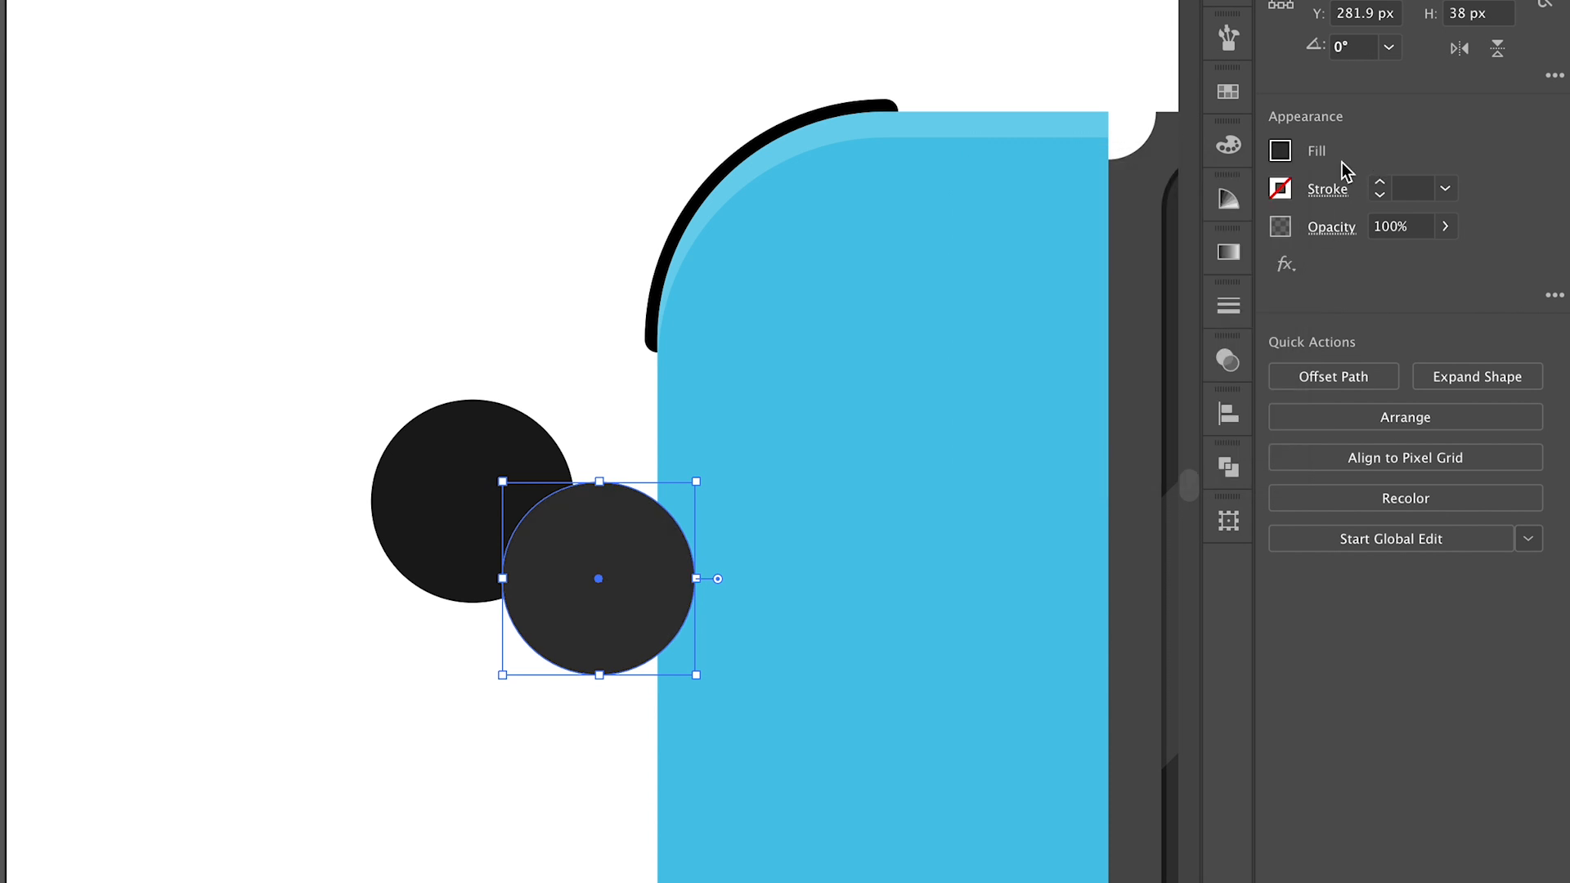
left_click_drag(635, 615, 523, 536)
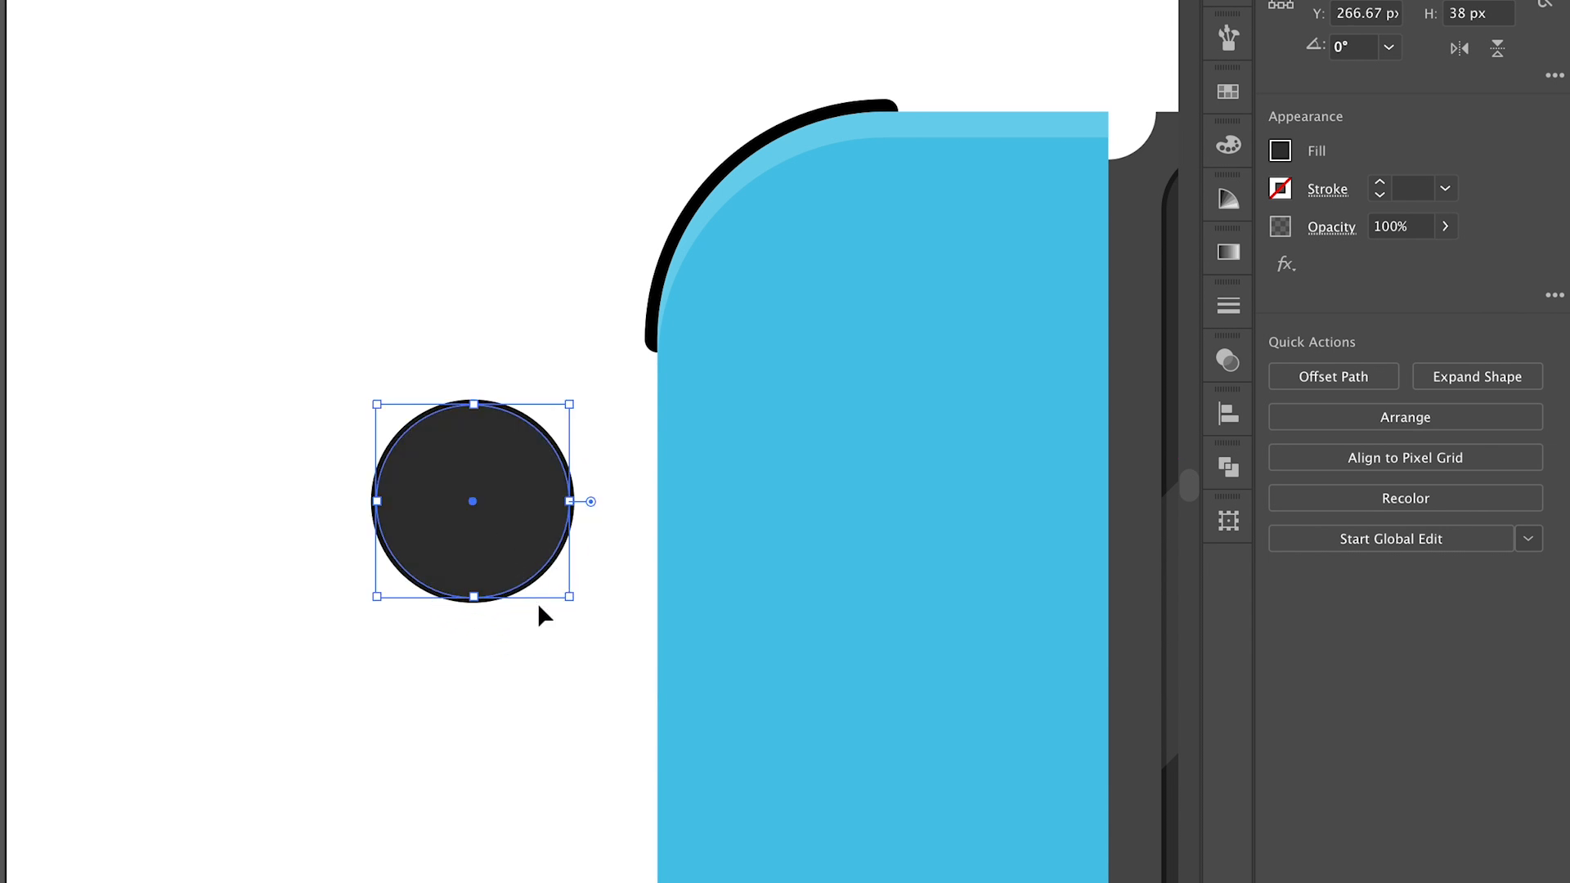
Paste two copies of the 38 px circle in front in place and shift the top copy down 4 px
scroll(537, 601, "up", 5)
key("a")
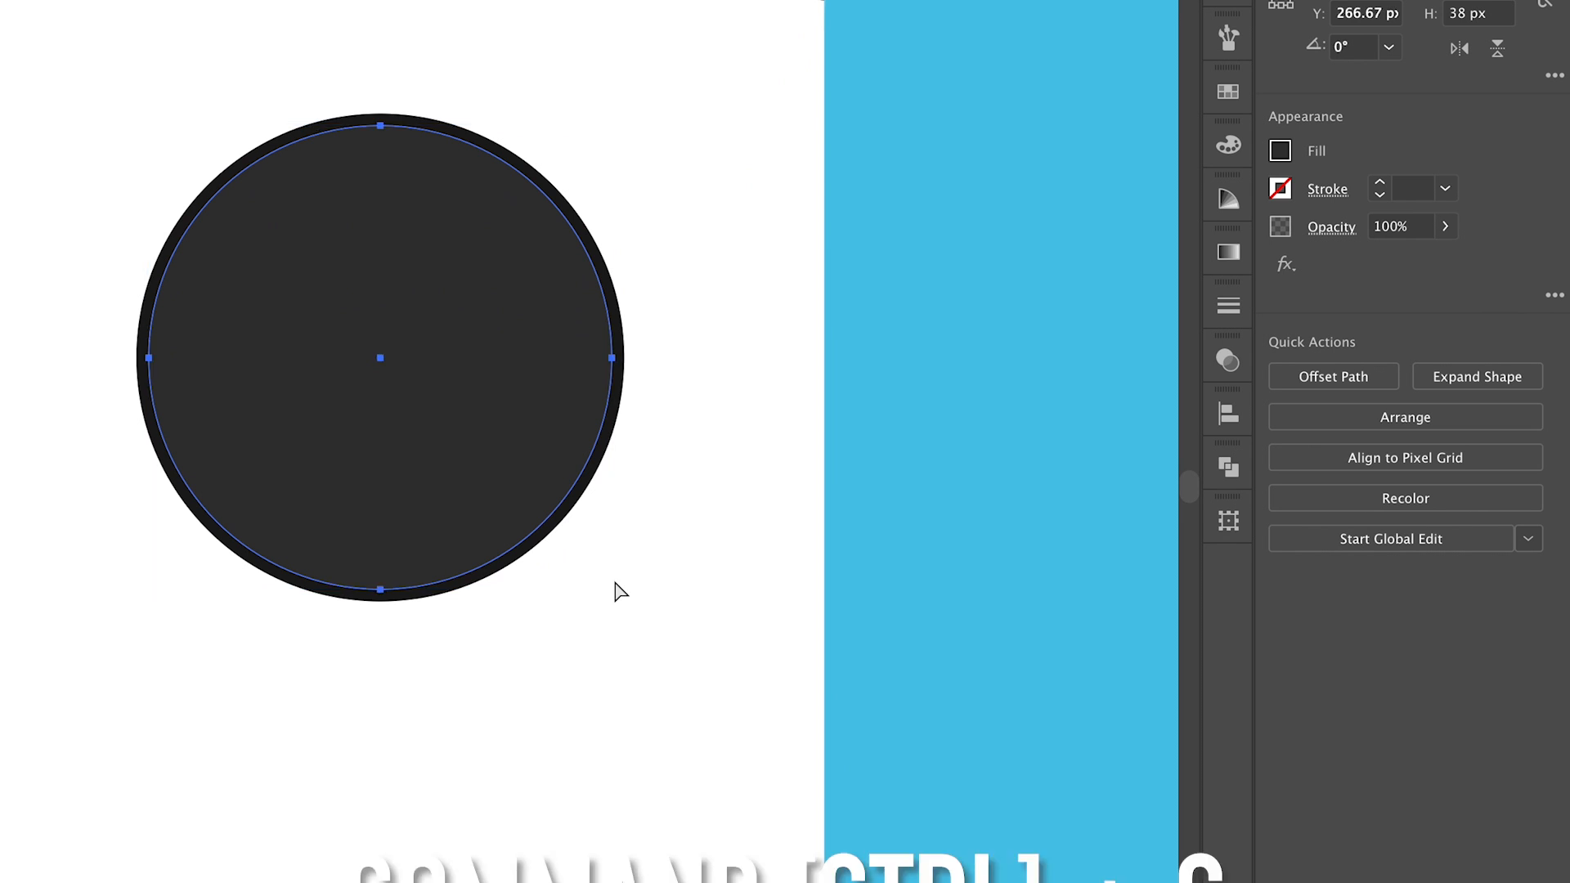
key("ctrl+c")
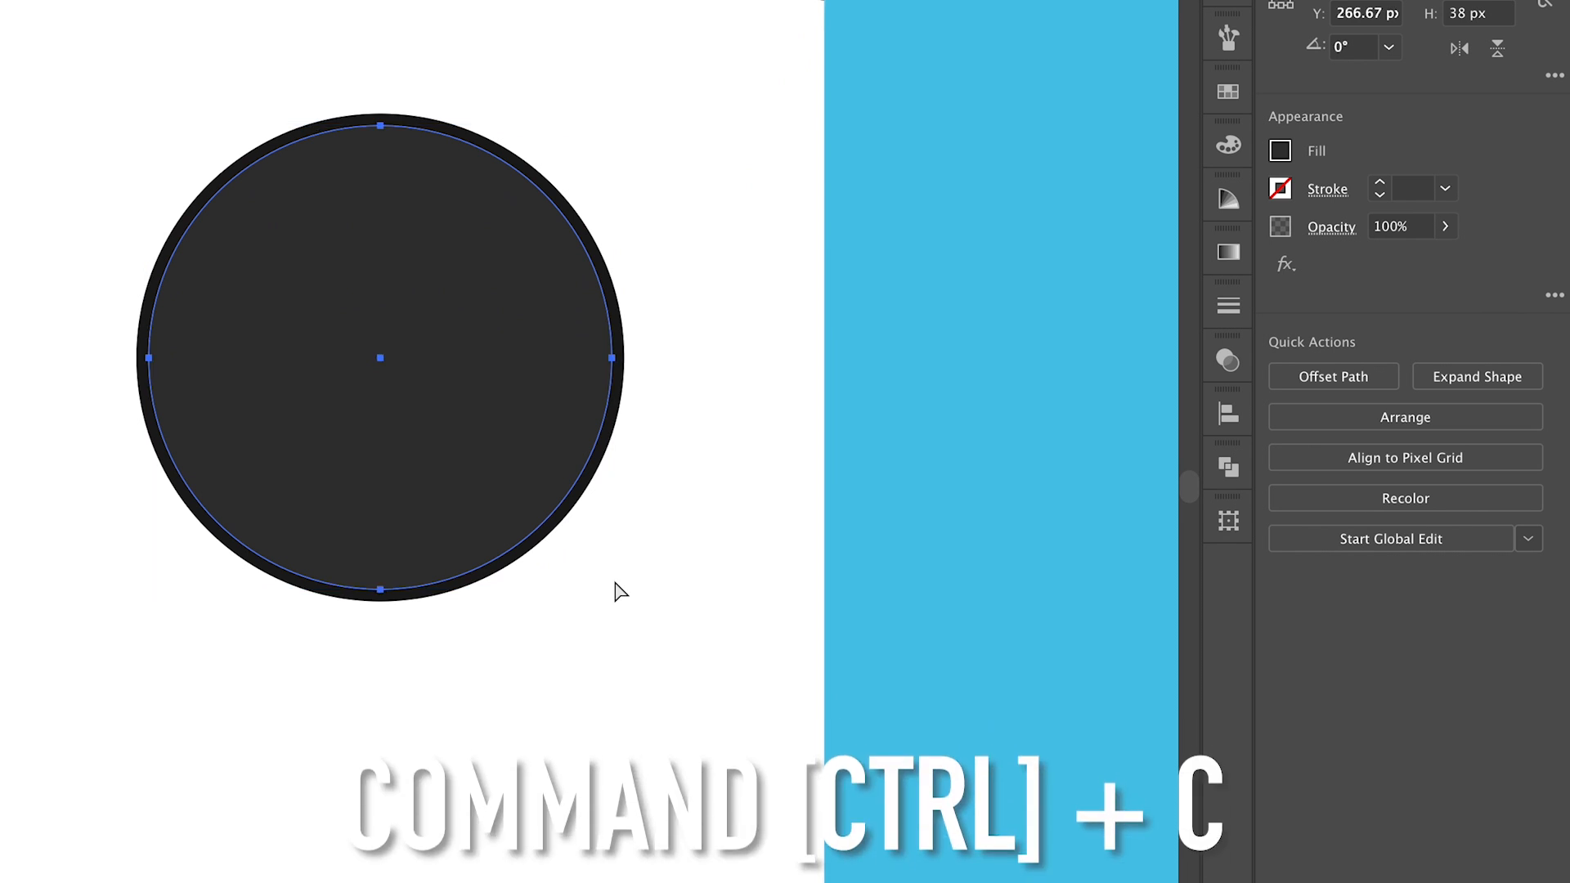
key("ctrl+f")
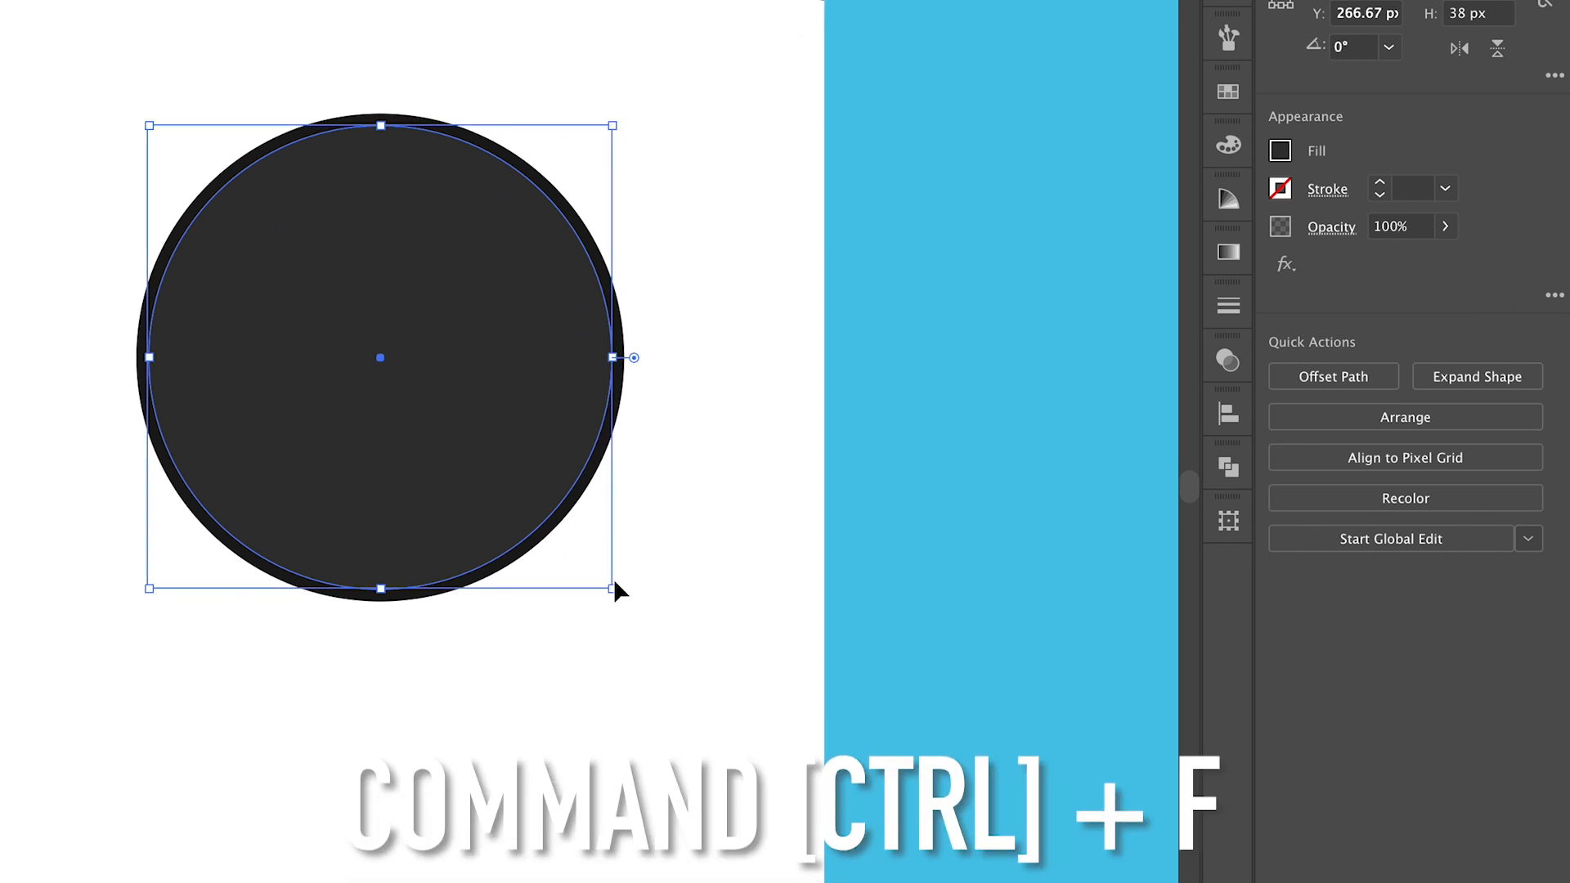
key("Down")
key("Down")
key("Down")
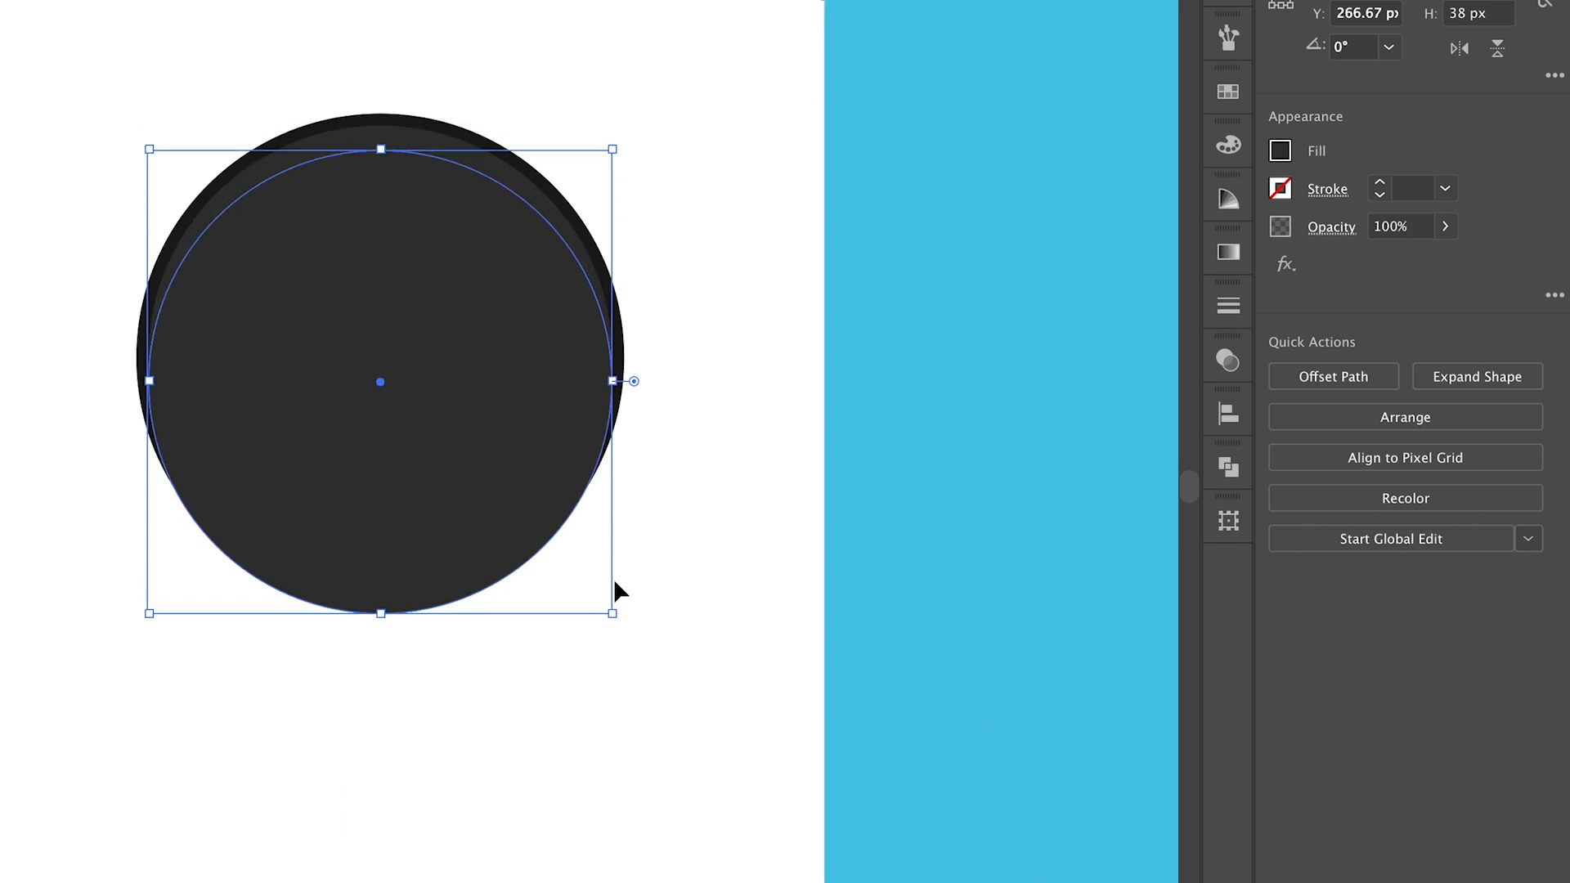
key("Down")
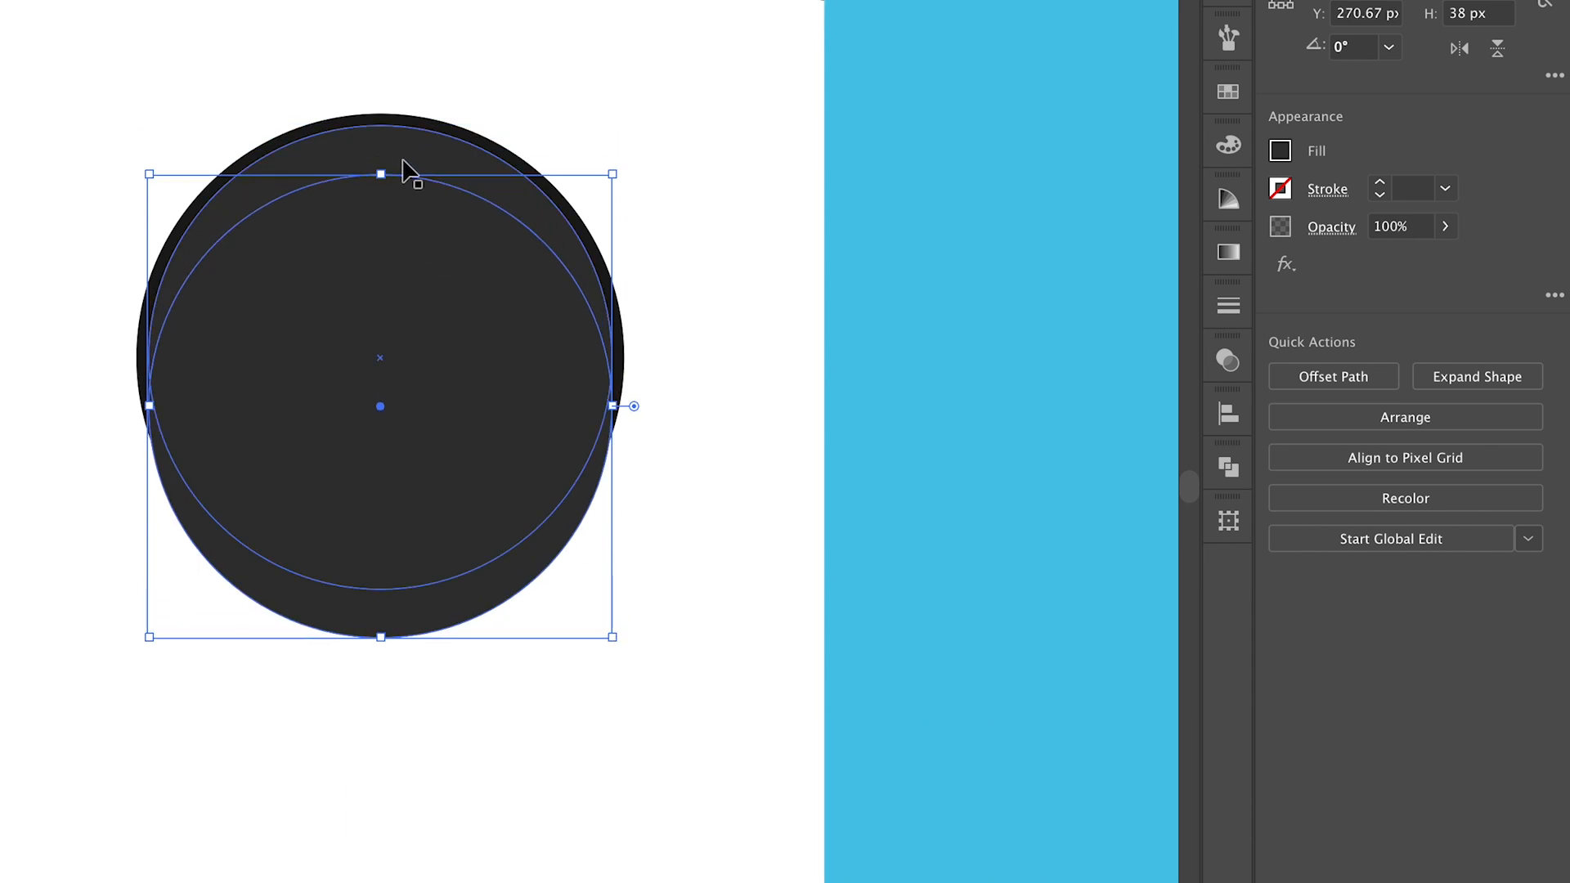
Subtract the shifted copy from the other copy to form an upper crescent, and fill it with the fourth-darkest gray swatch
left_click(409, 170, "shift")
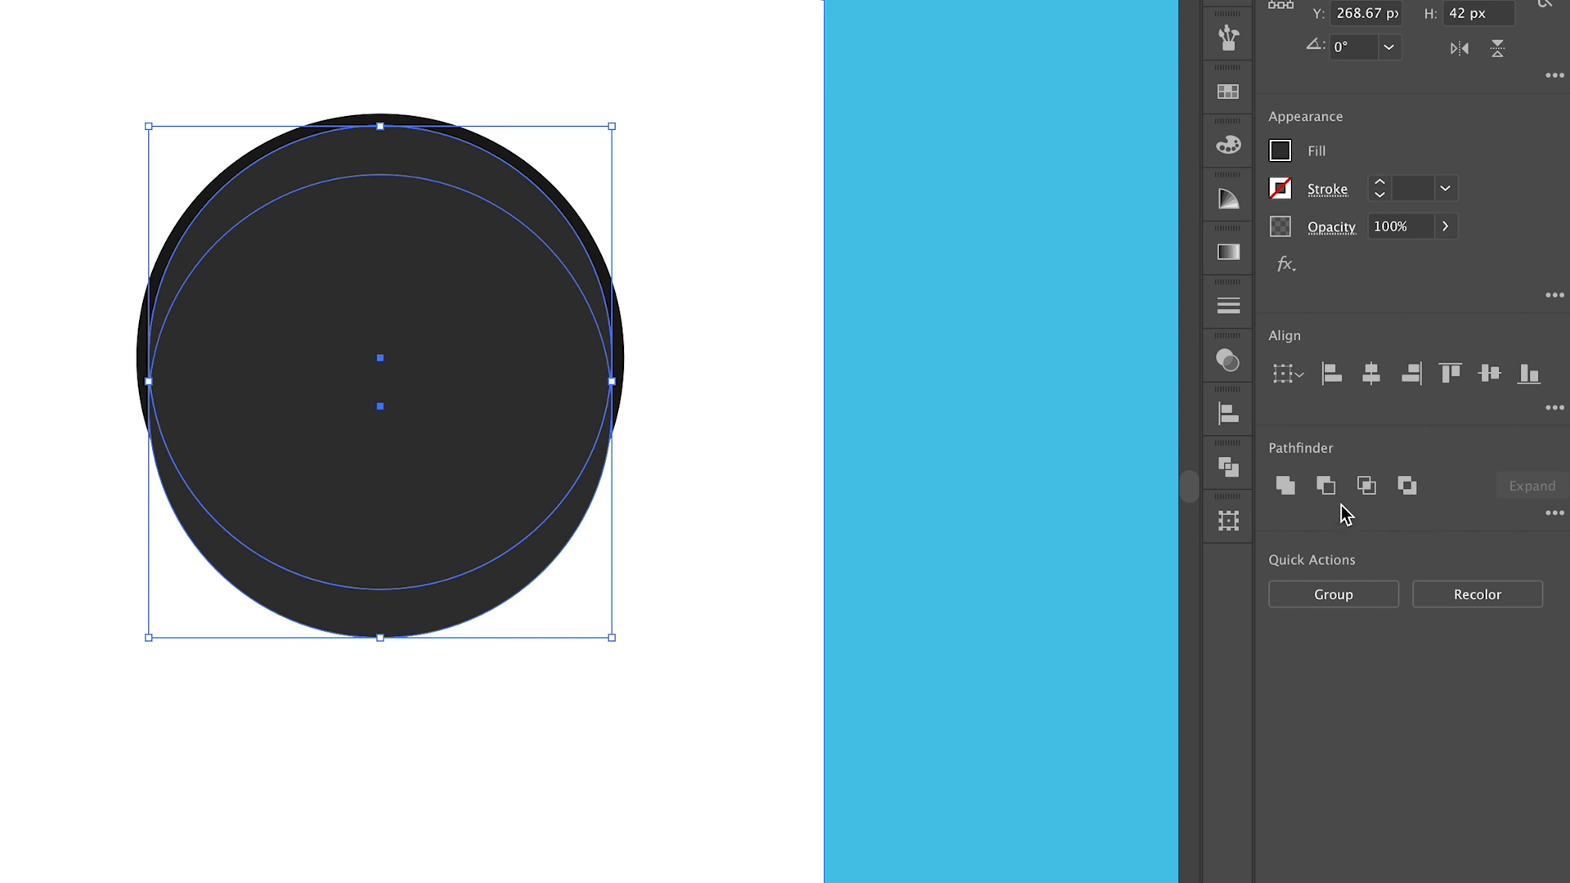
left_click(1326, 487)
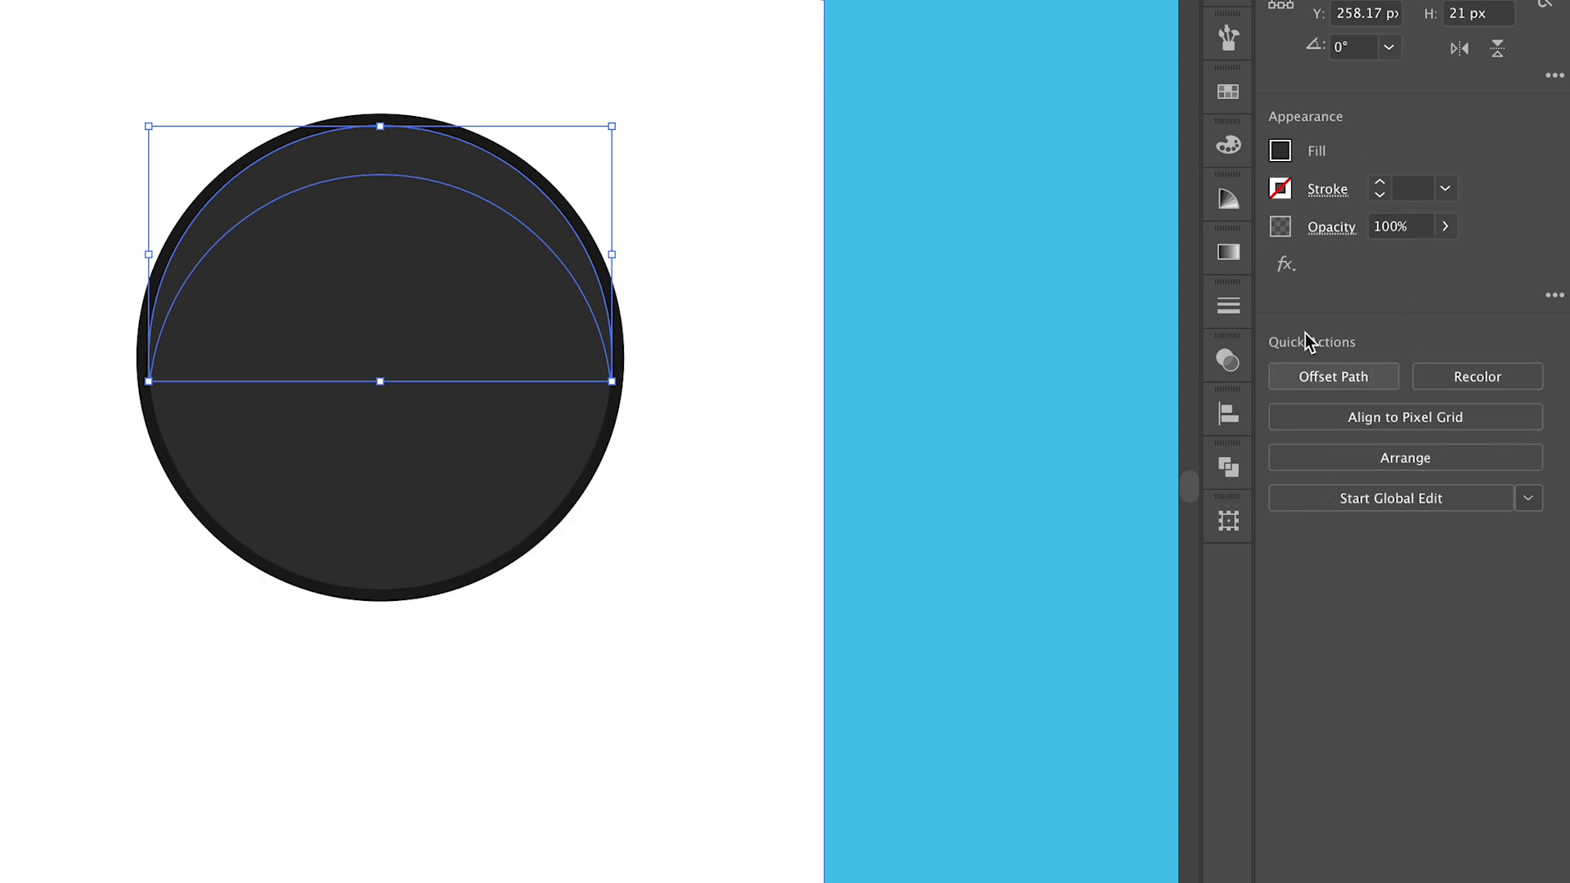
left_click(1279, 154)
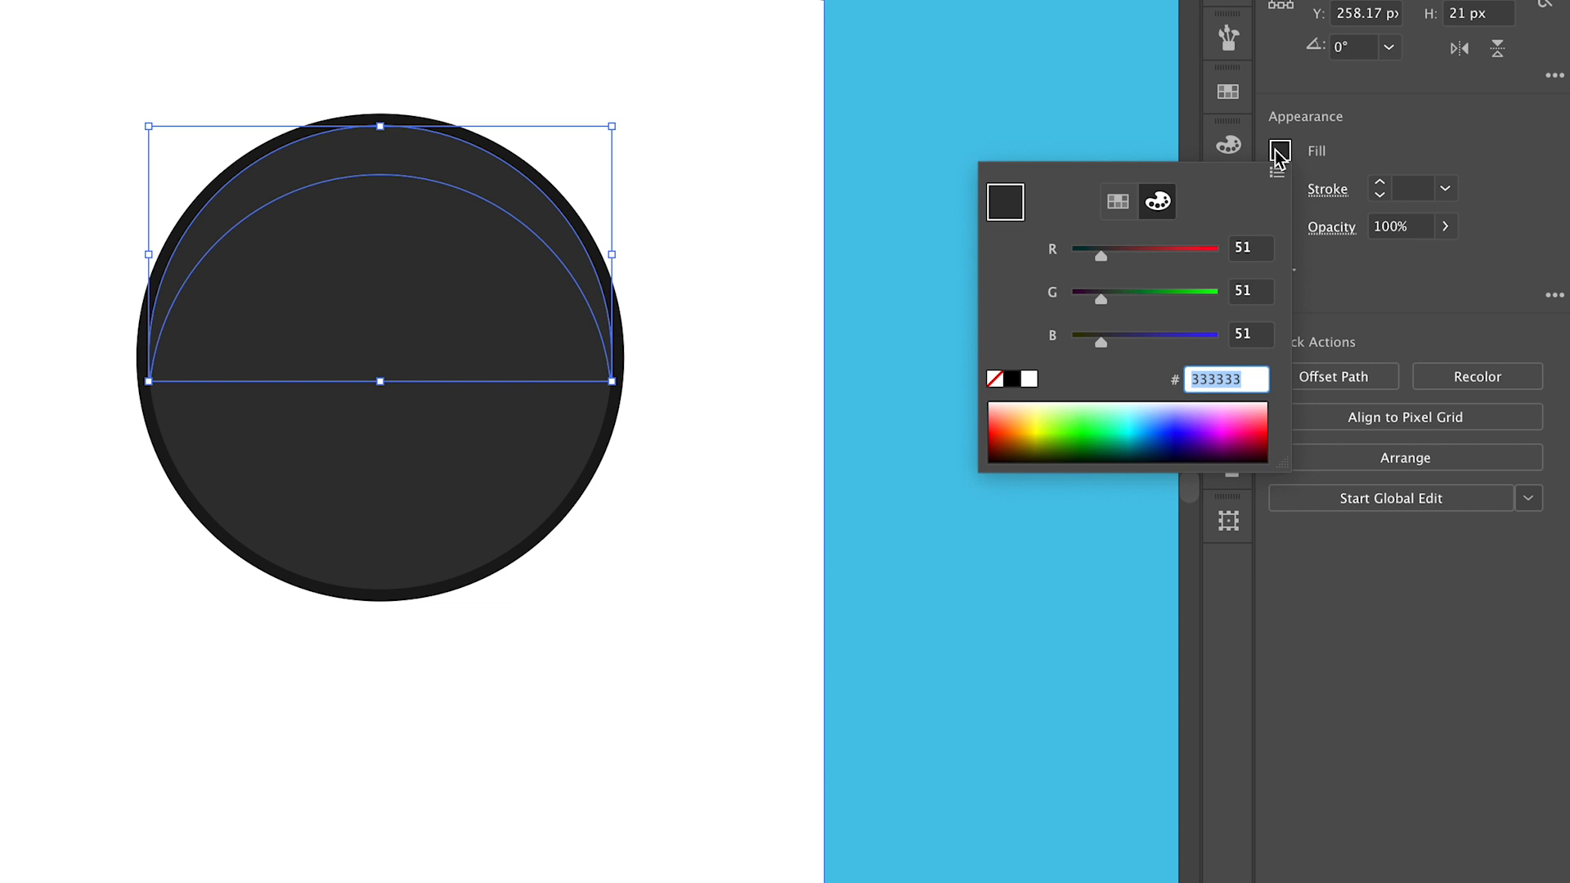
left_click(1117, 201)
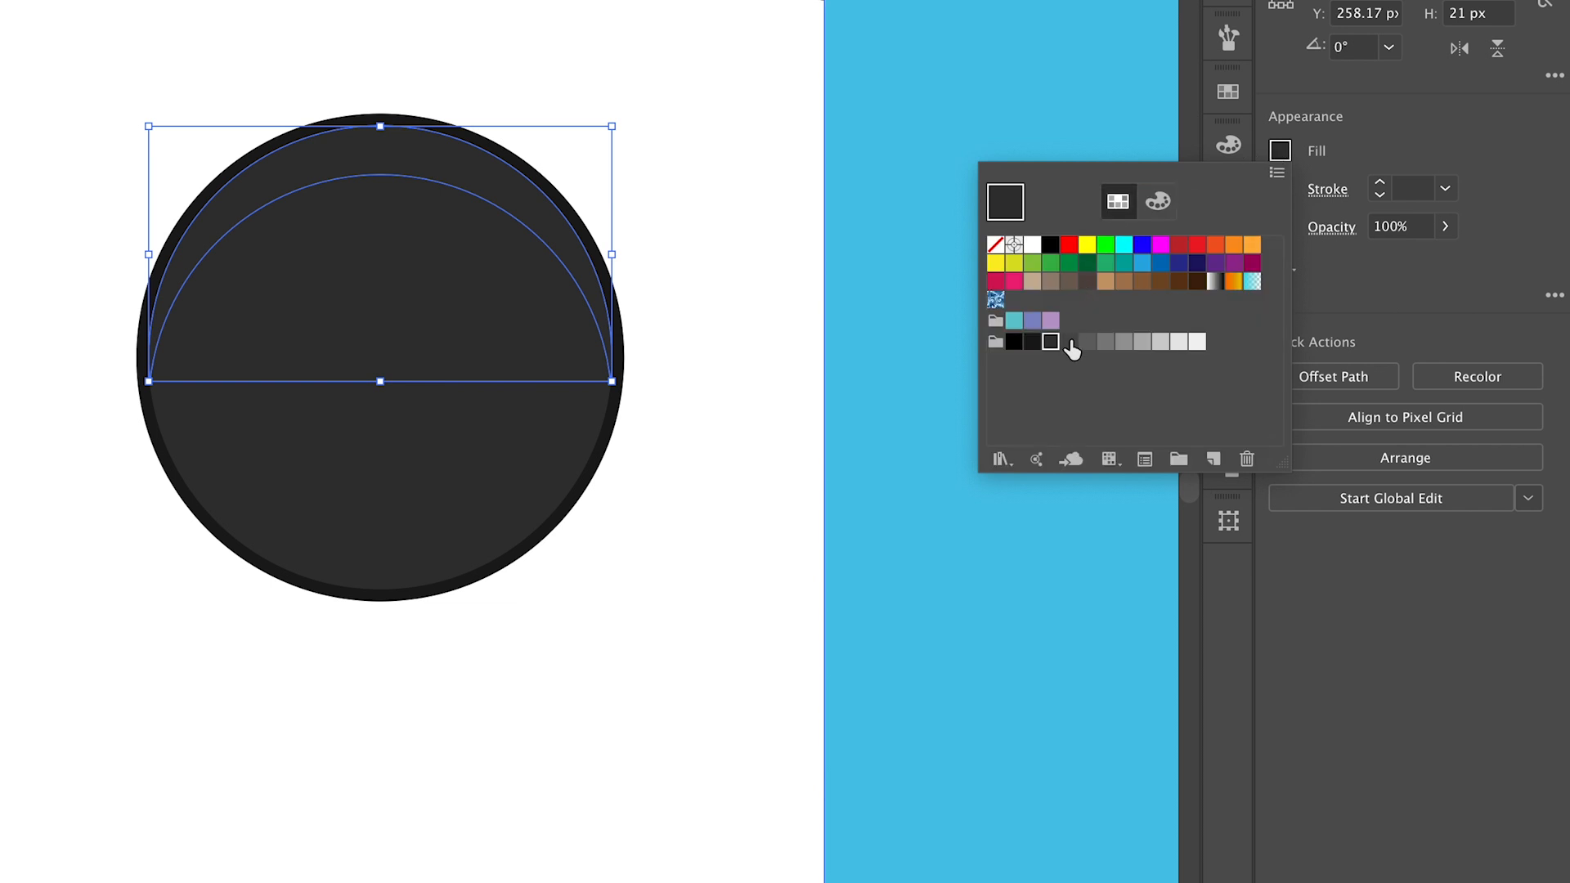
left_click(1068, 341)
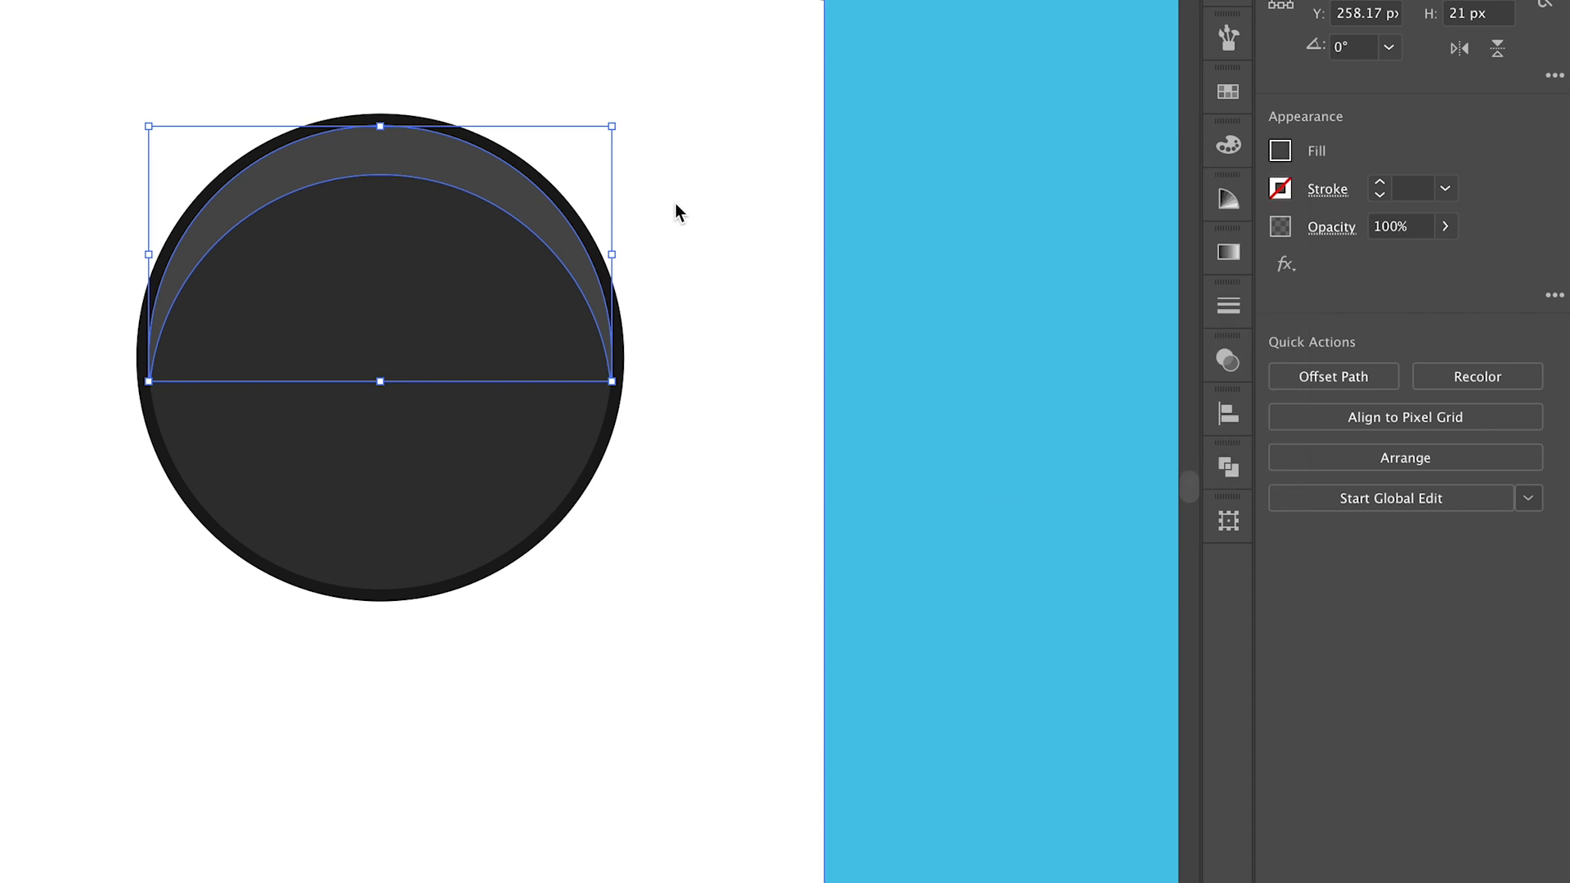
left_click(676, 292)
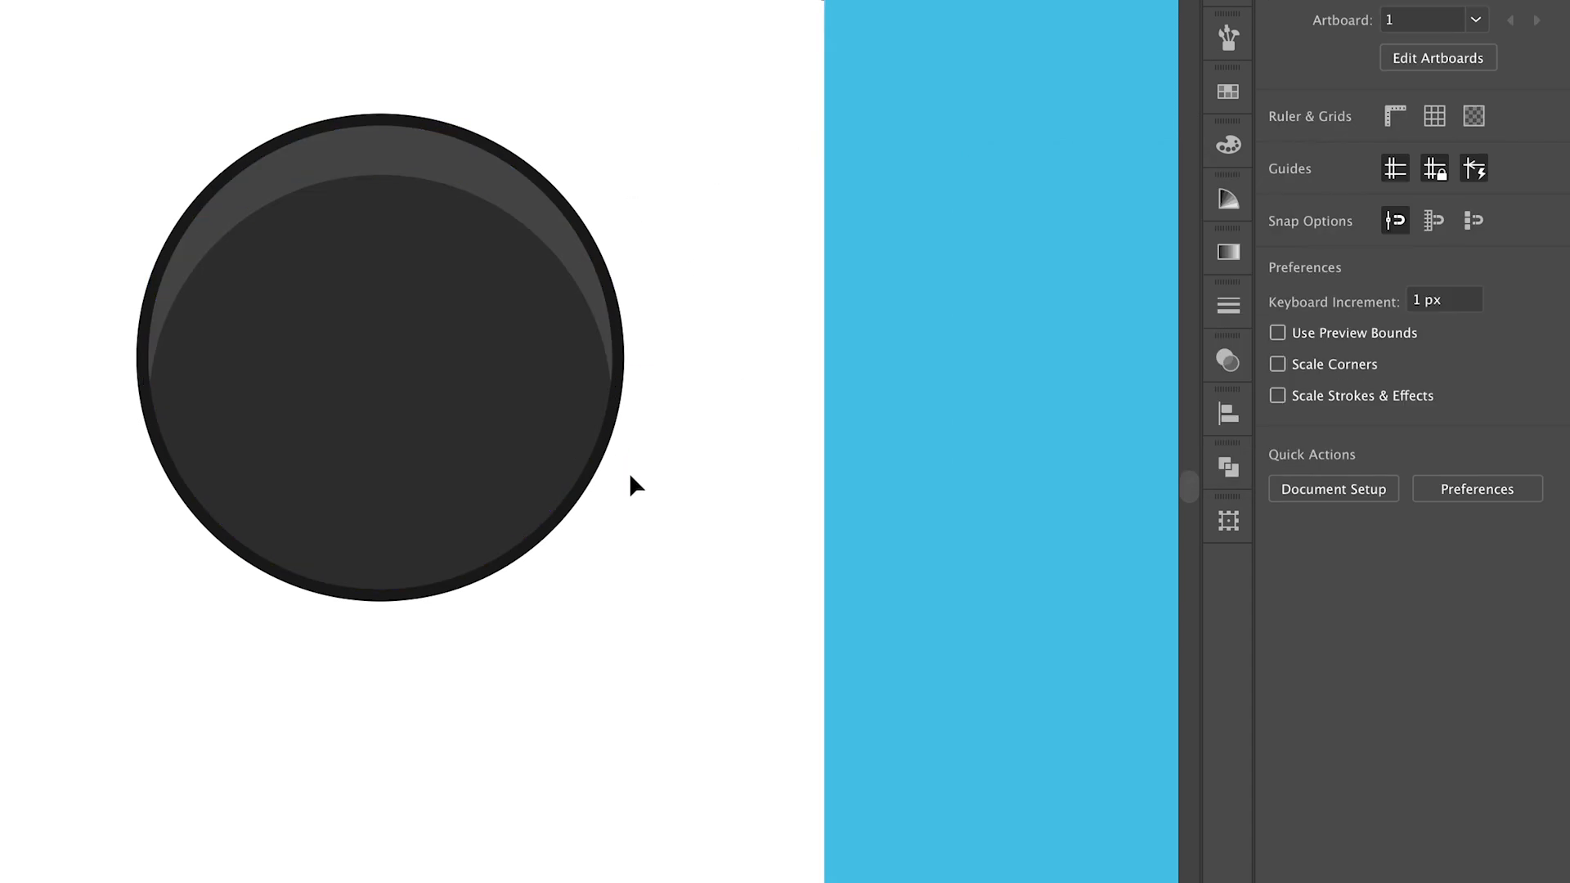
scroll(636, 486, "down", 3)
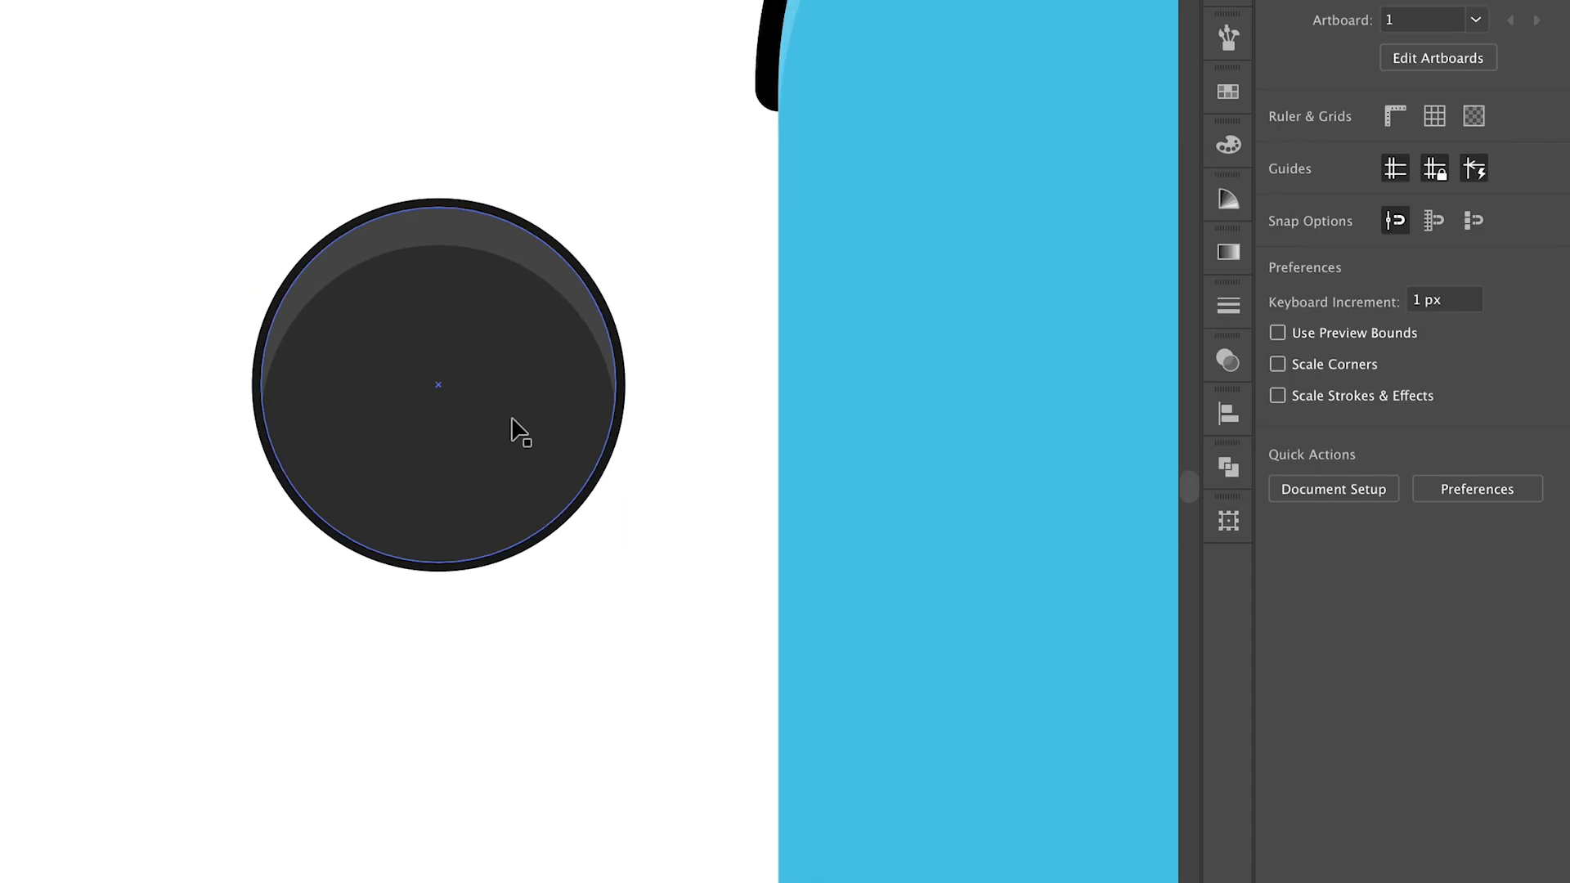
Paste two copies of the 38 px circle in front in place and shift the top copy down 15 px
left_click(494, 371)
key("Down")
key("Down")
key("Down")
key("Down")
key("Down")
key("Down")
key("Down")
key("Down")
key("Down")
key("Down")
key("Down")
key("Down")
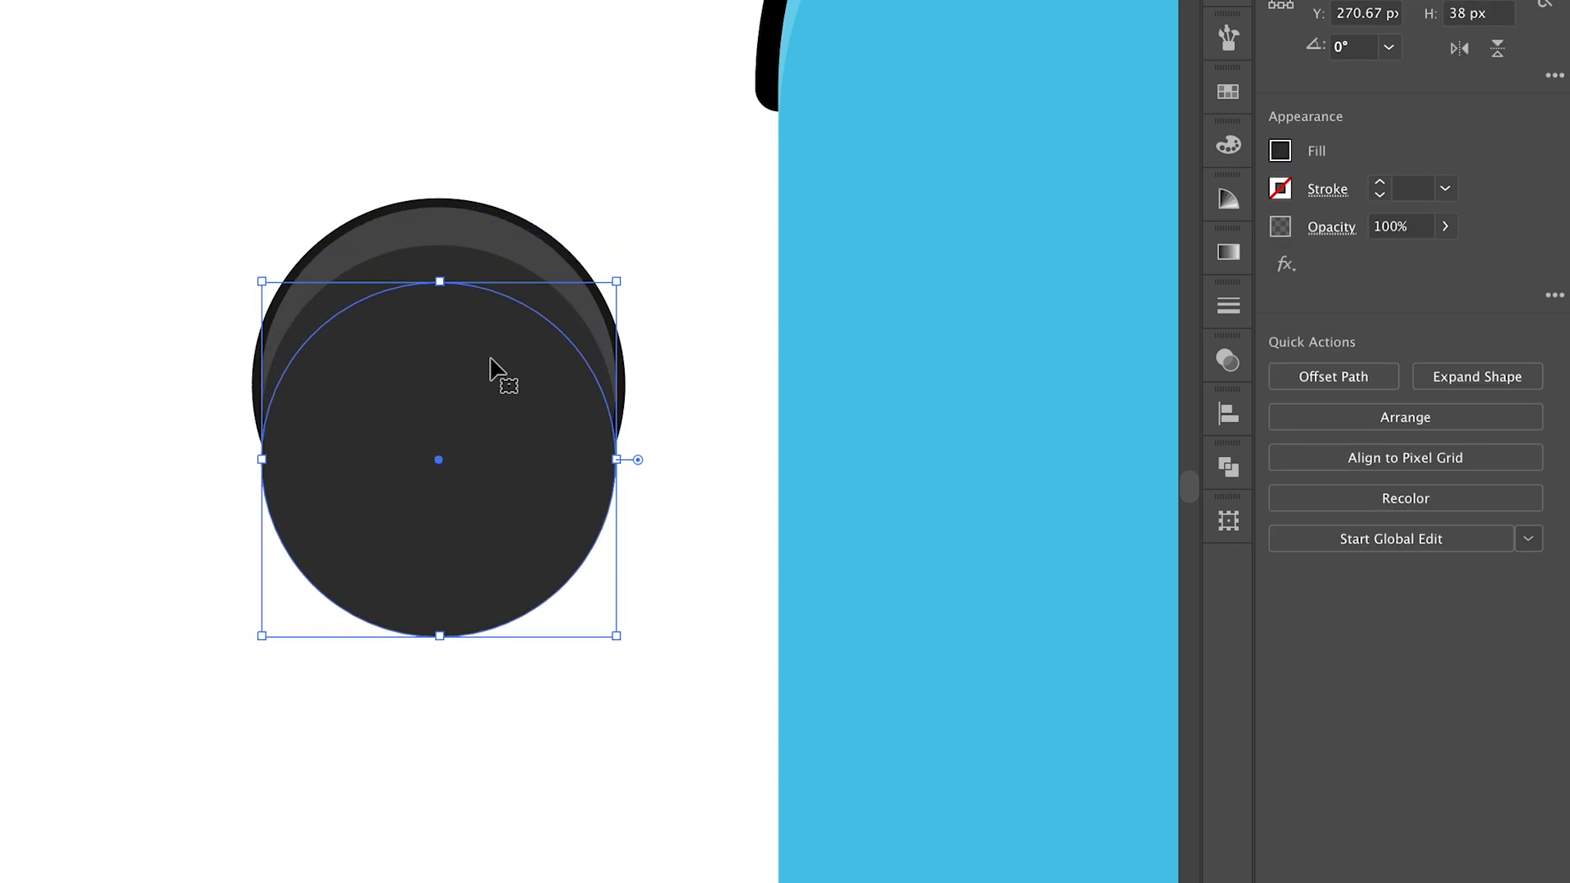
key("Down")
key("Down")
key("Down")
key("Down")
key("Down")
key("Down")
key("Down")
key("Down")
key("Down")
key("Down")
key("Down")
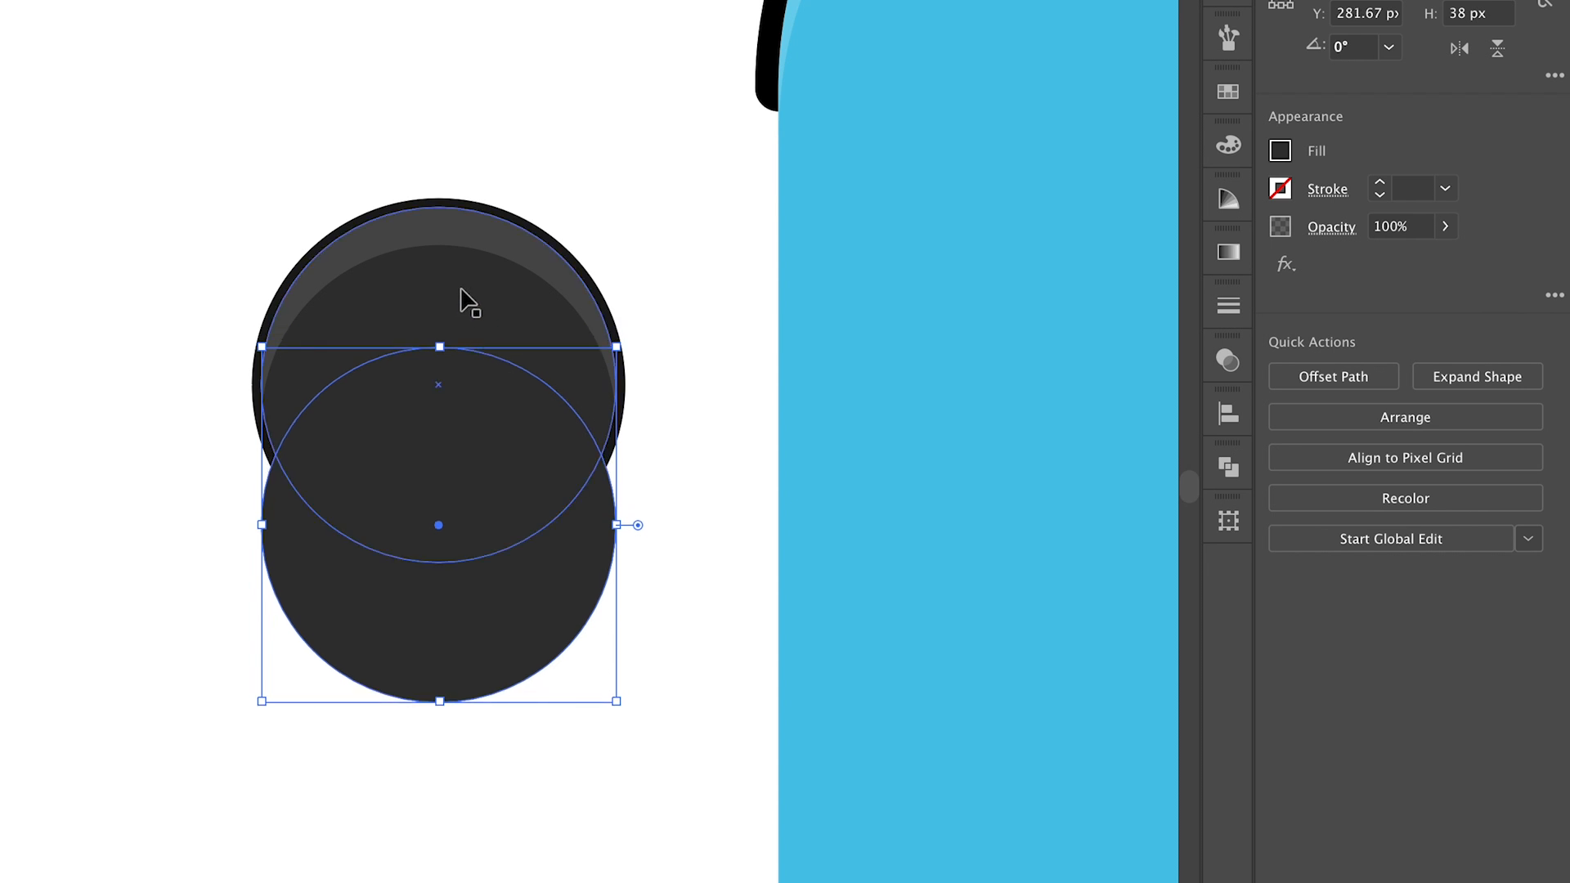
Subtract the shifted copy from the copy beneath it and fill the resulting shape with the second-darkest gray swatch
left_click(466, 301, "shift")
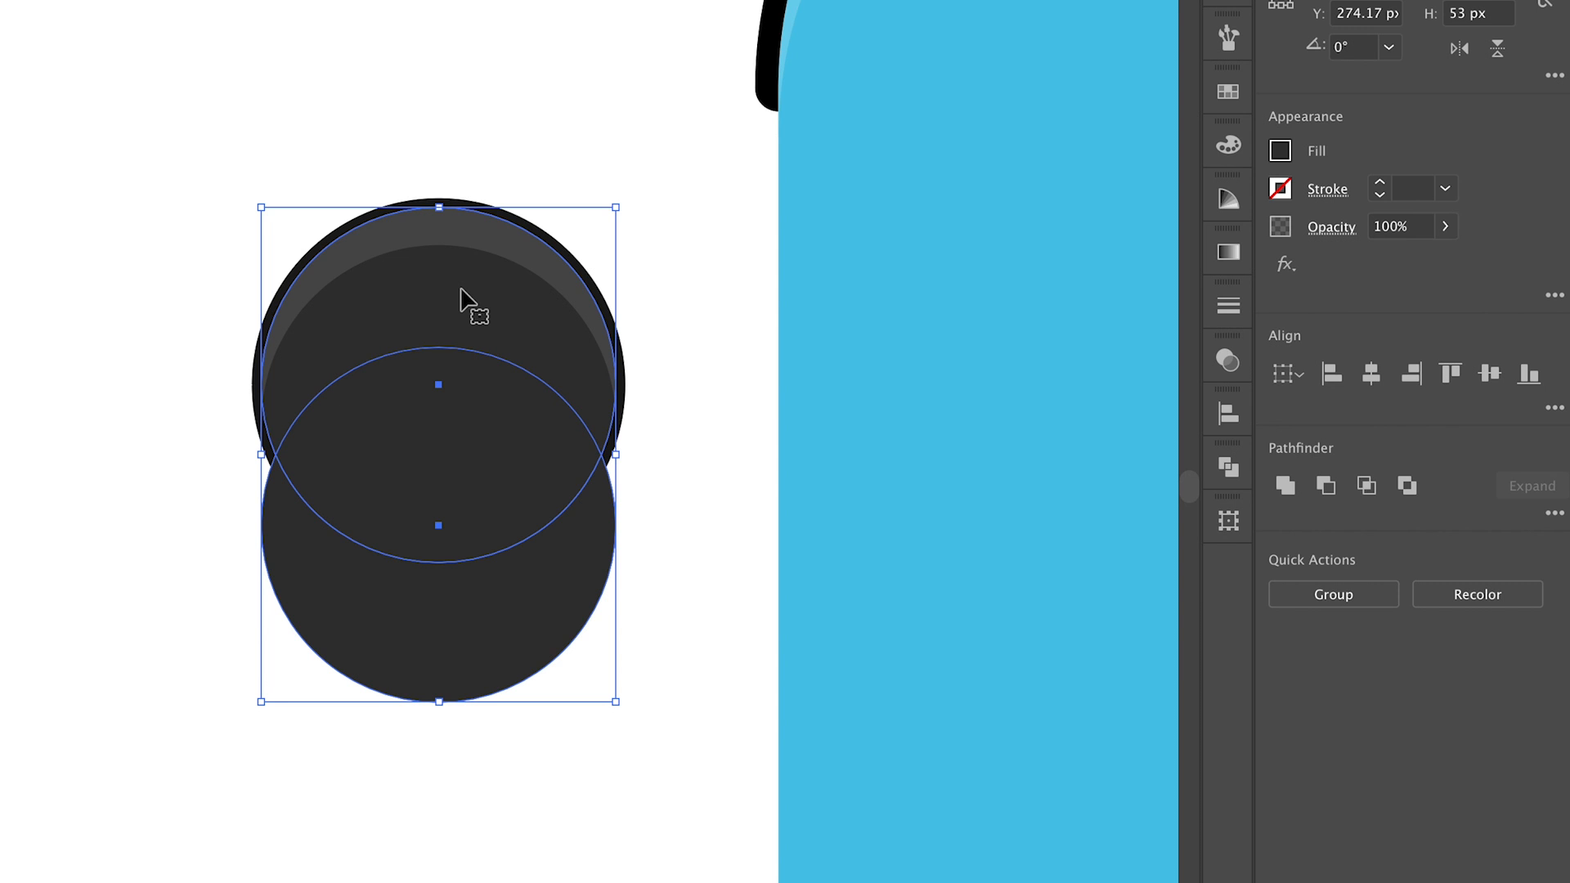
left_click(1326, 485)
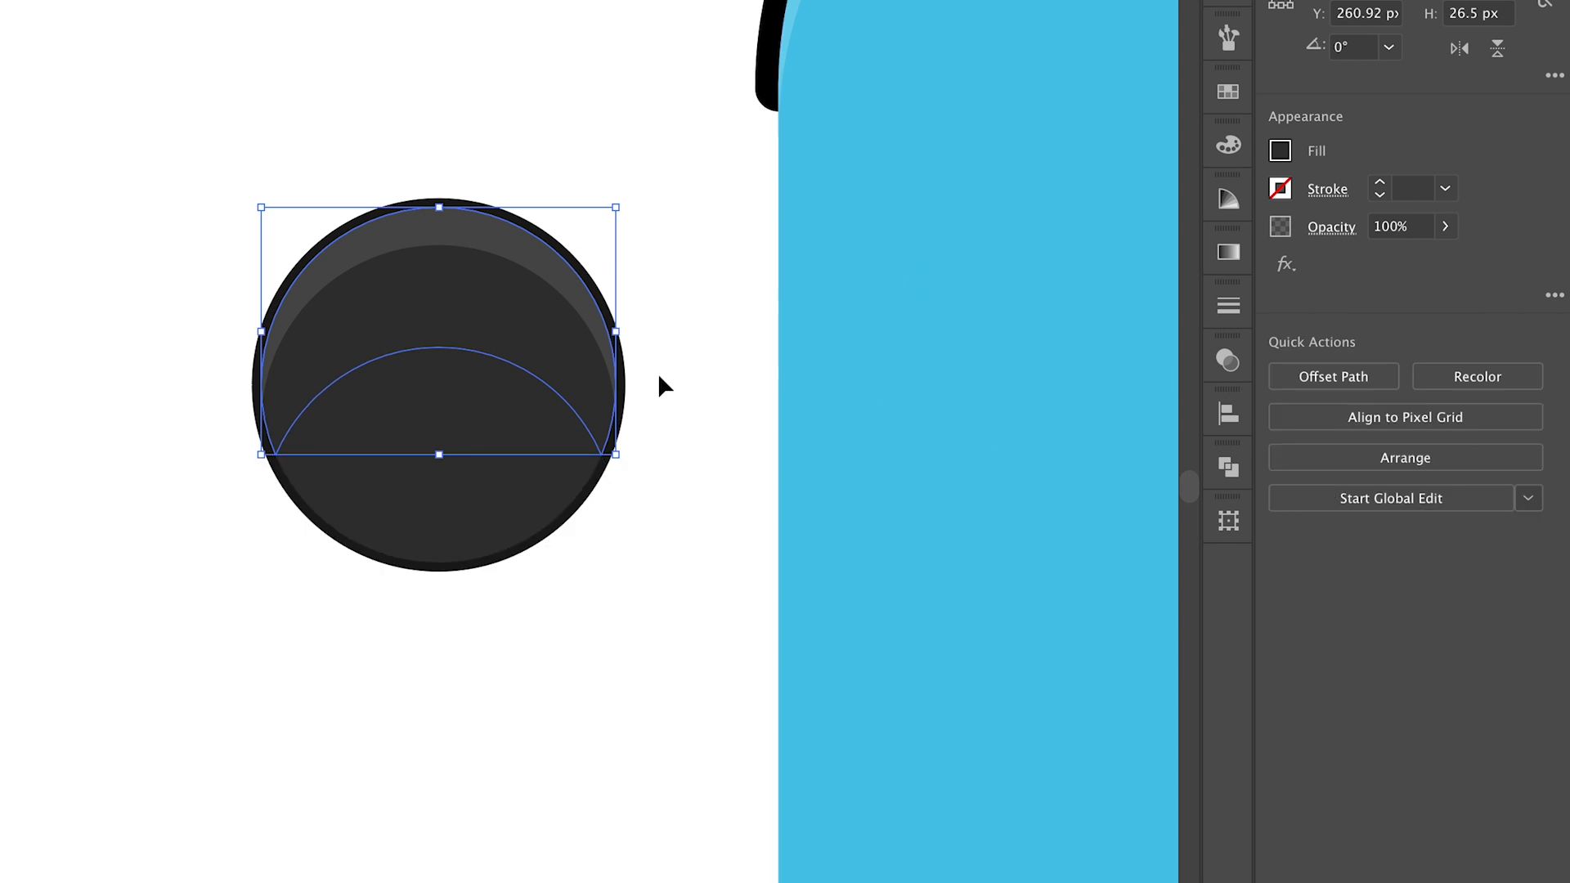
left_click(1279, 156)
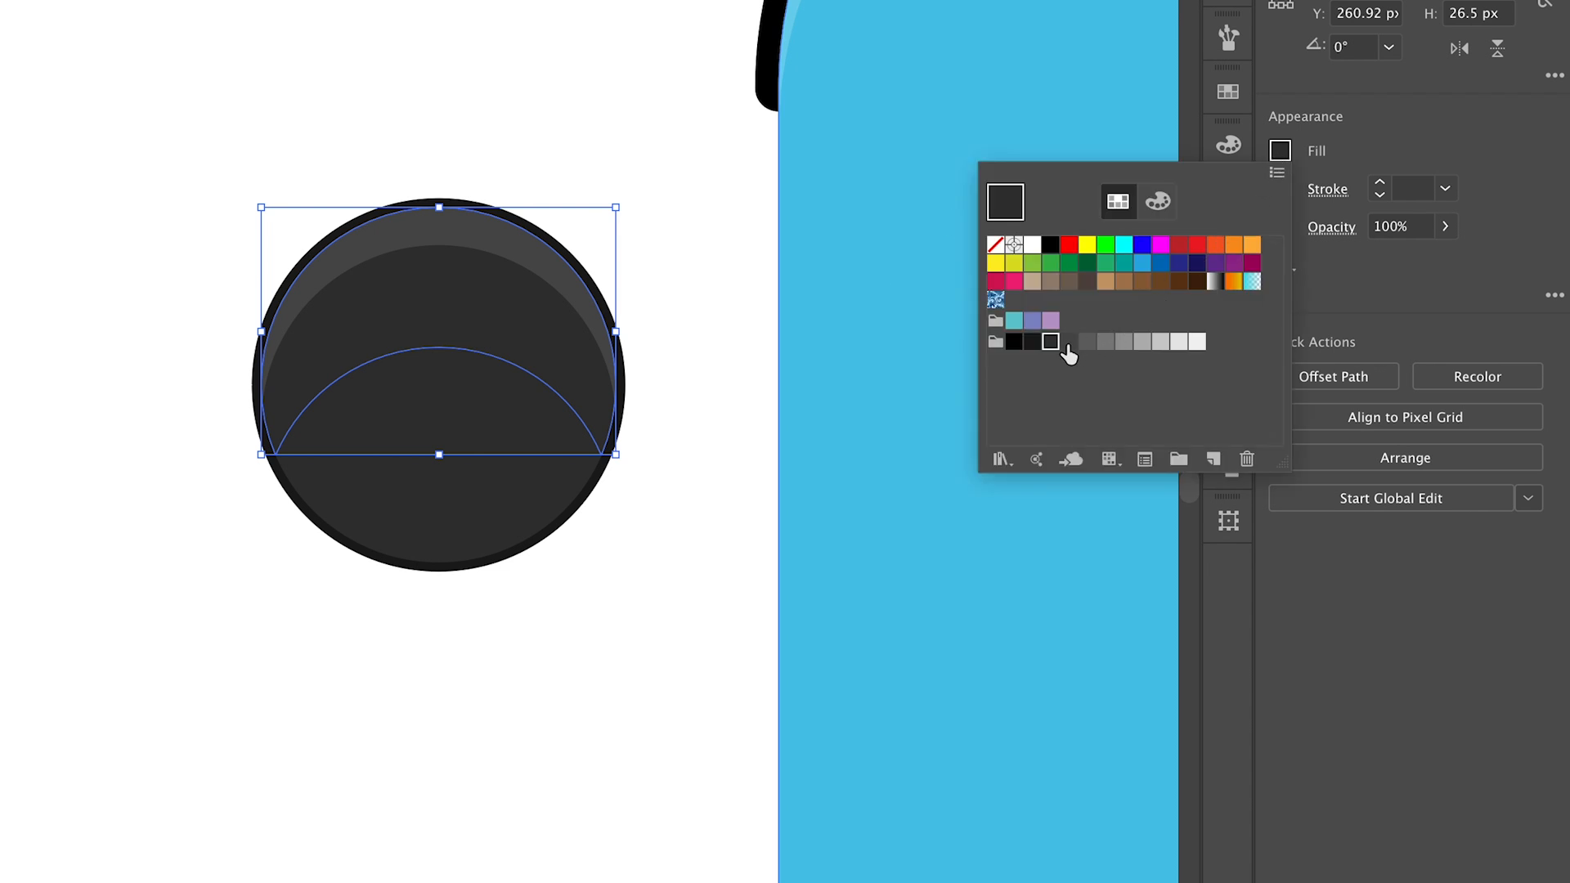
left_click(1069, 342)
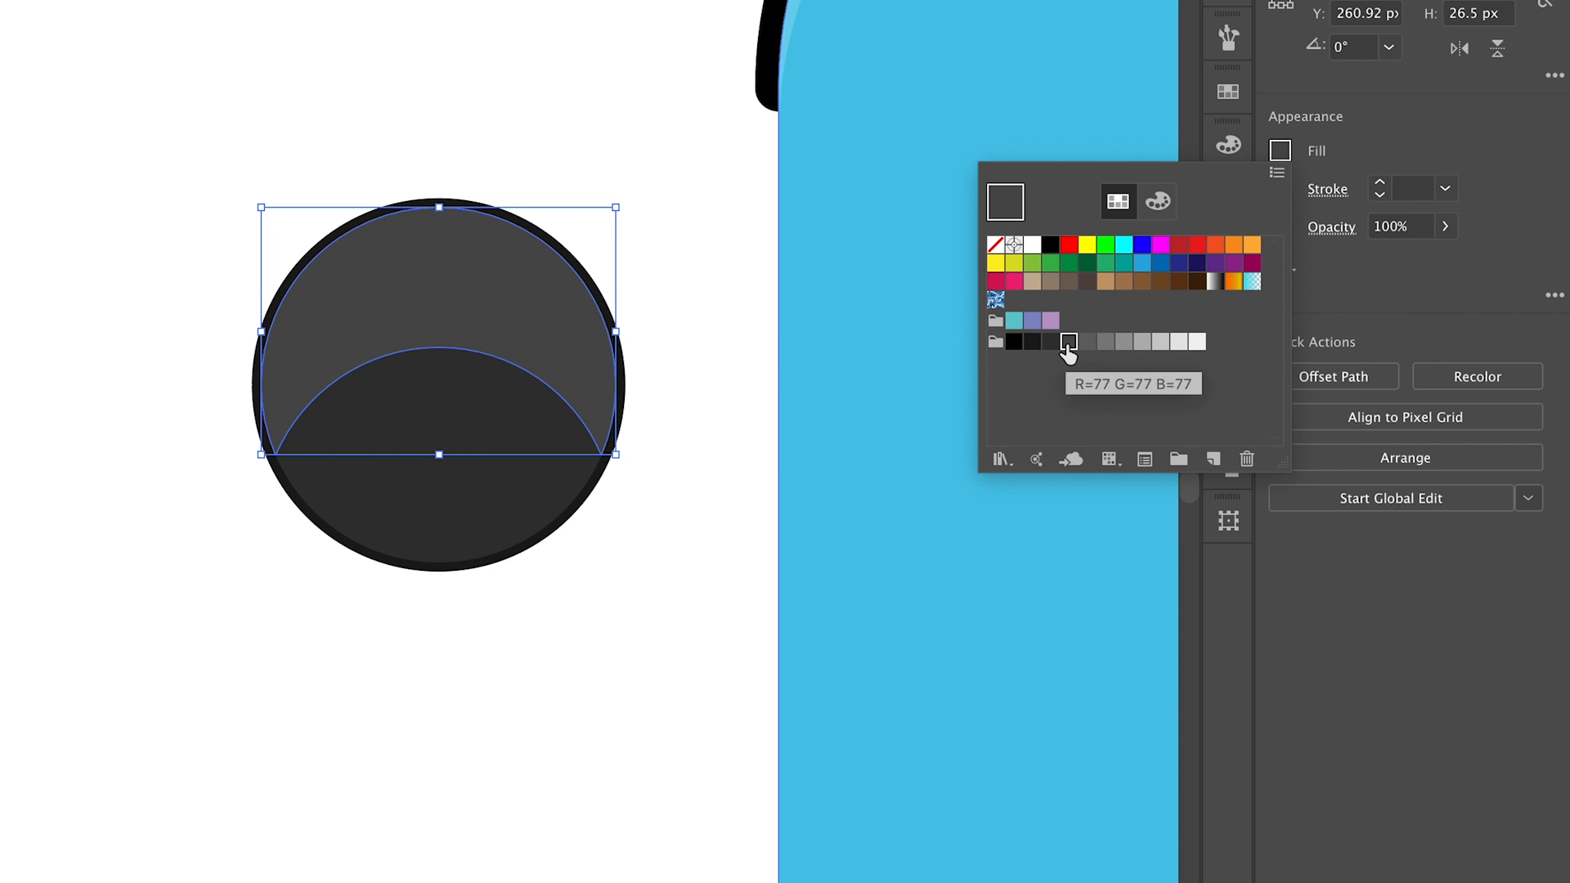
left_click(1032, 343)
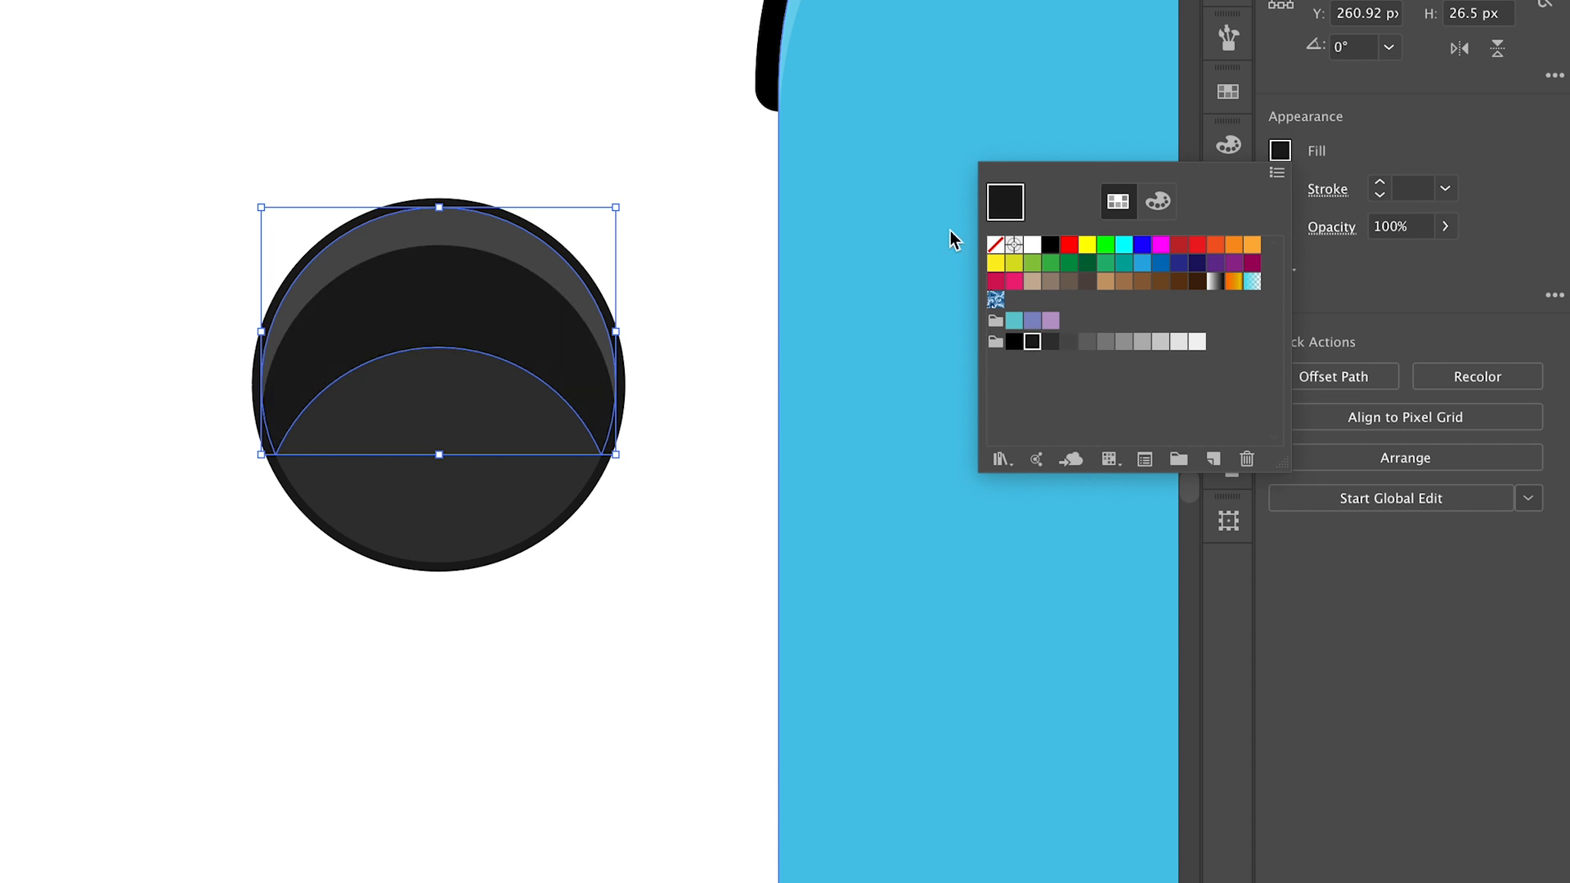
left_click(713, 386)
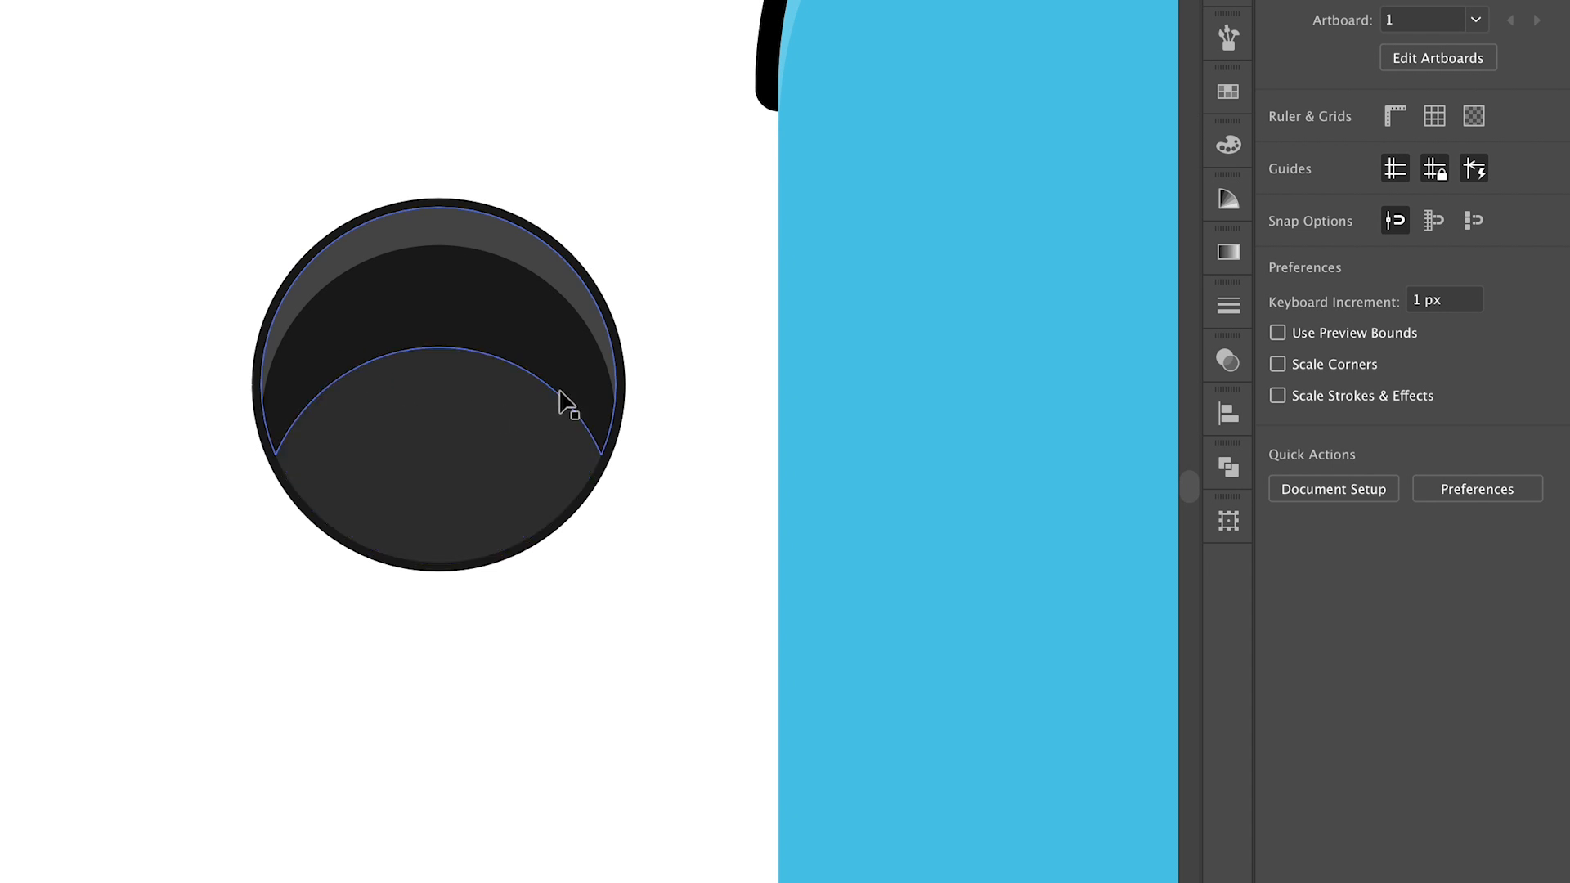
Create a circle of 30 by 30 px and center it on the analog stick
key("l")
left_click(431, 449)
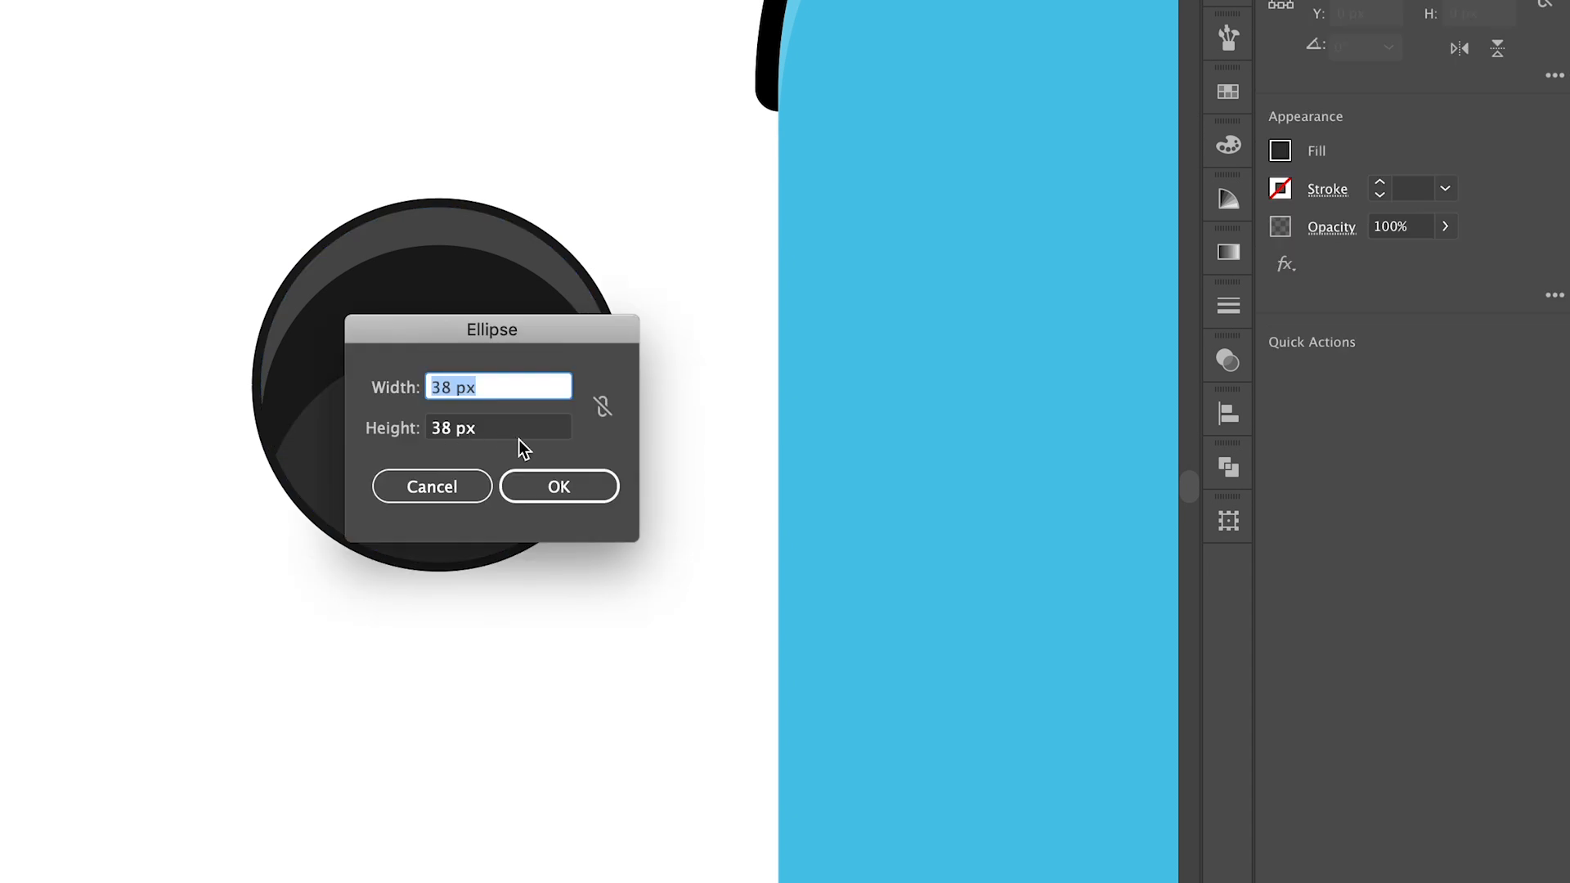
type("30")
double_click(452, 430)
type("30")
left_click(539, 493)
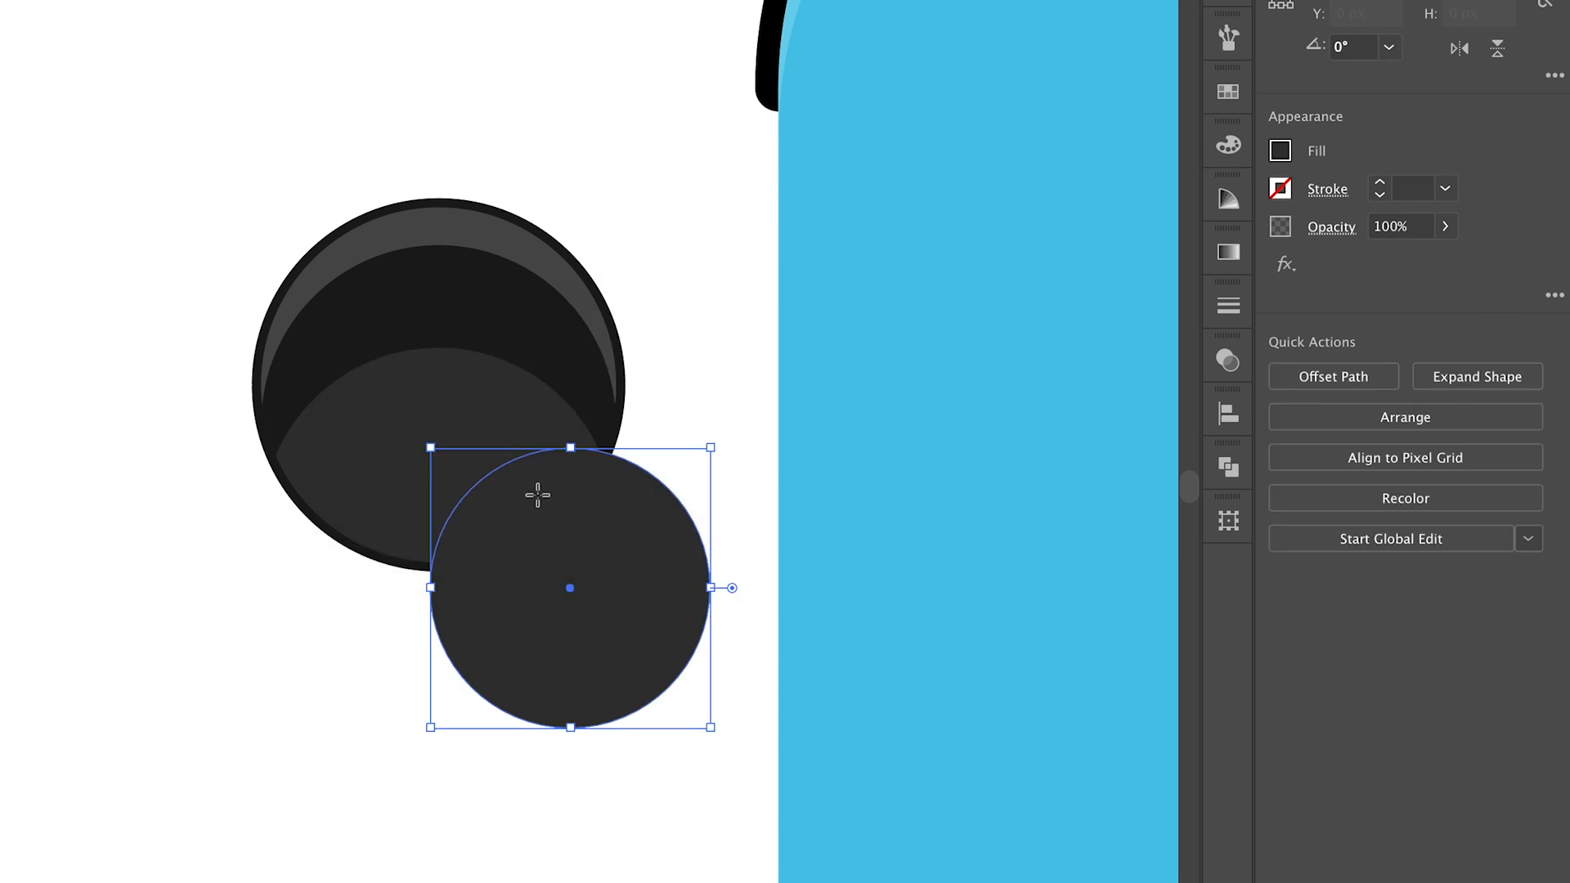
key("v")
left_click_drag(641, 561, 510, 355)
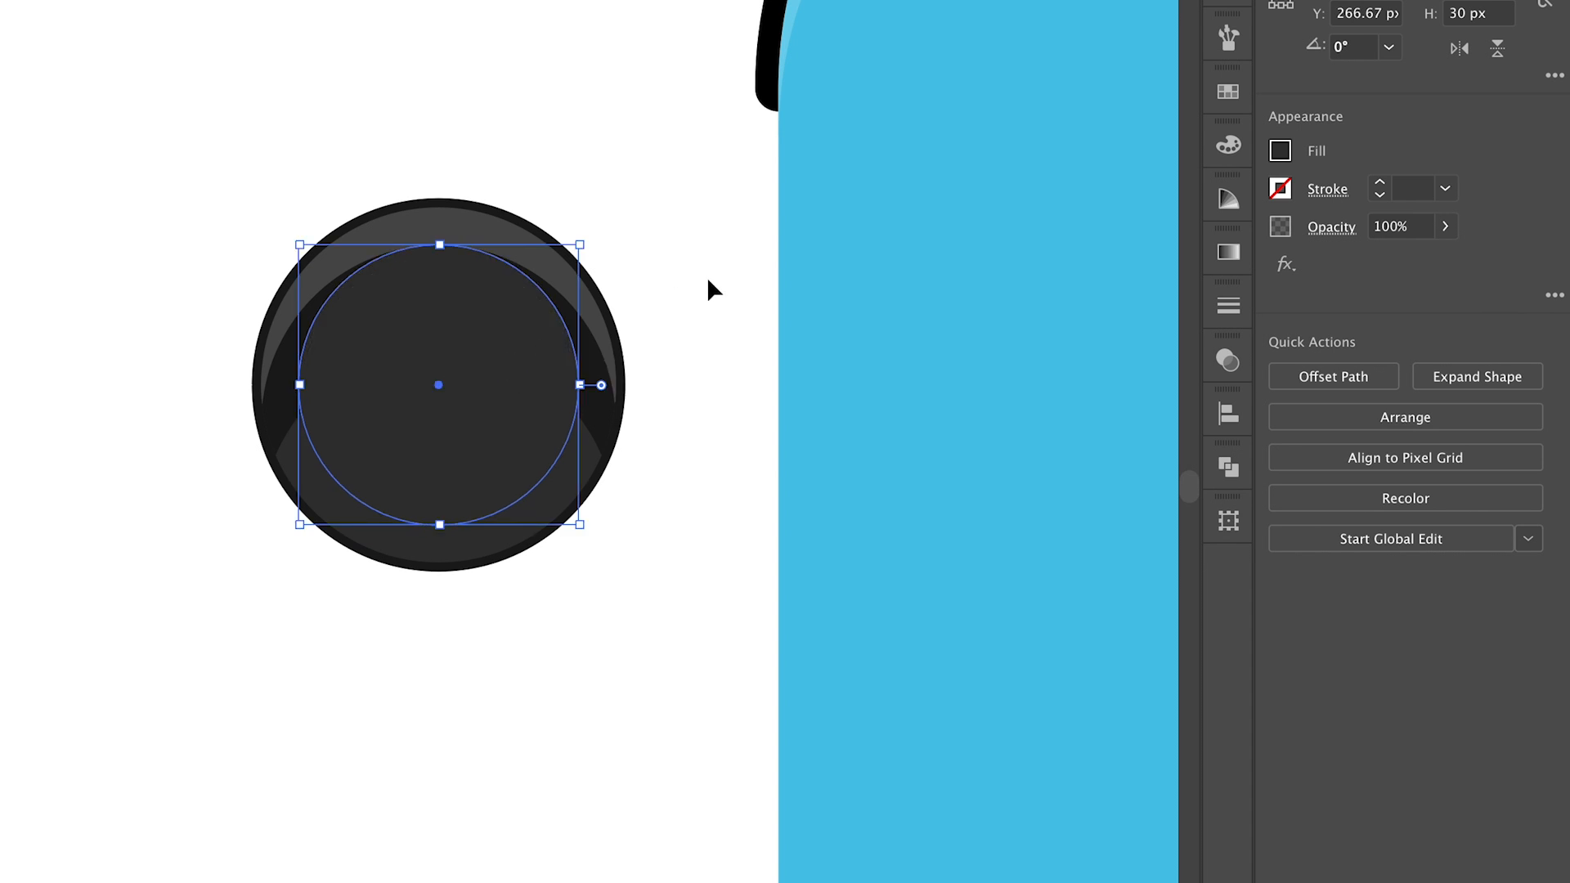
Give the 30 px circle a 1 pt black stroke and remove its fill
left_click(1376, 182)
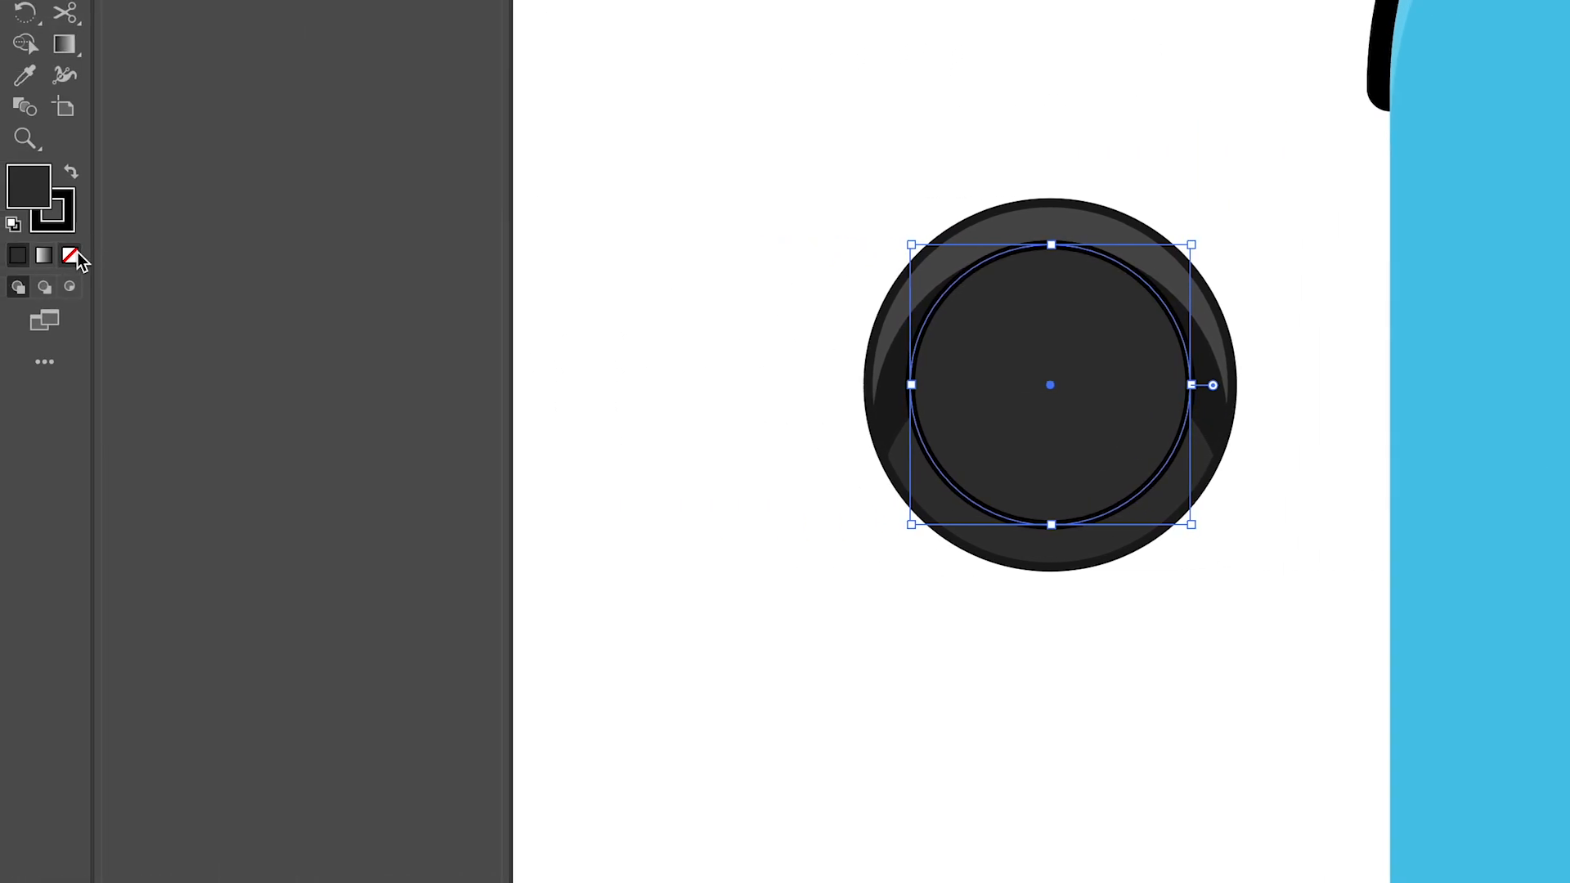
left_click(72, 256)
left_click(965, 153)
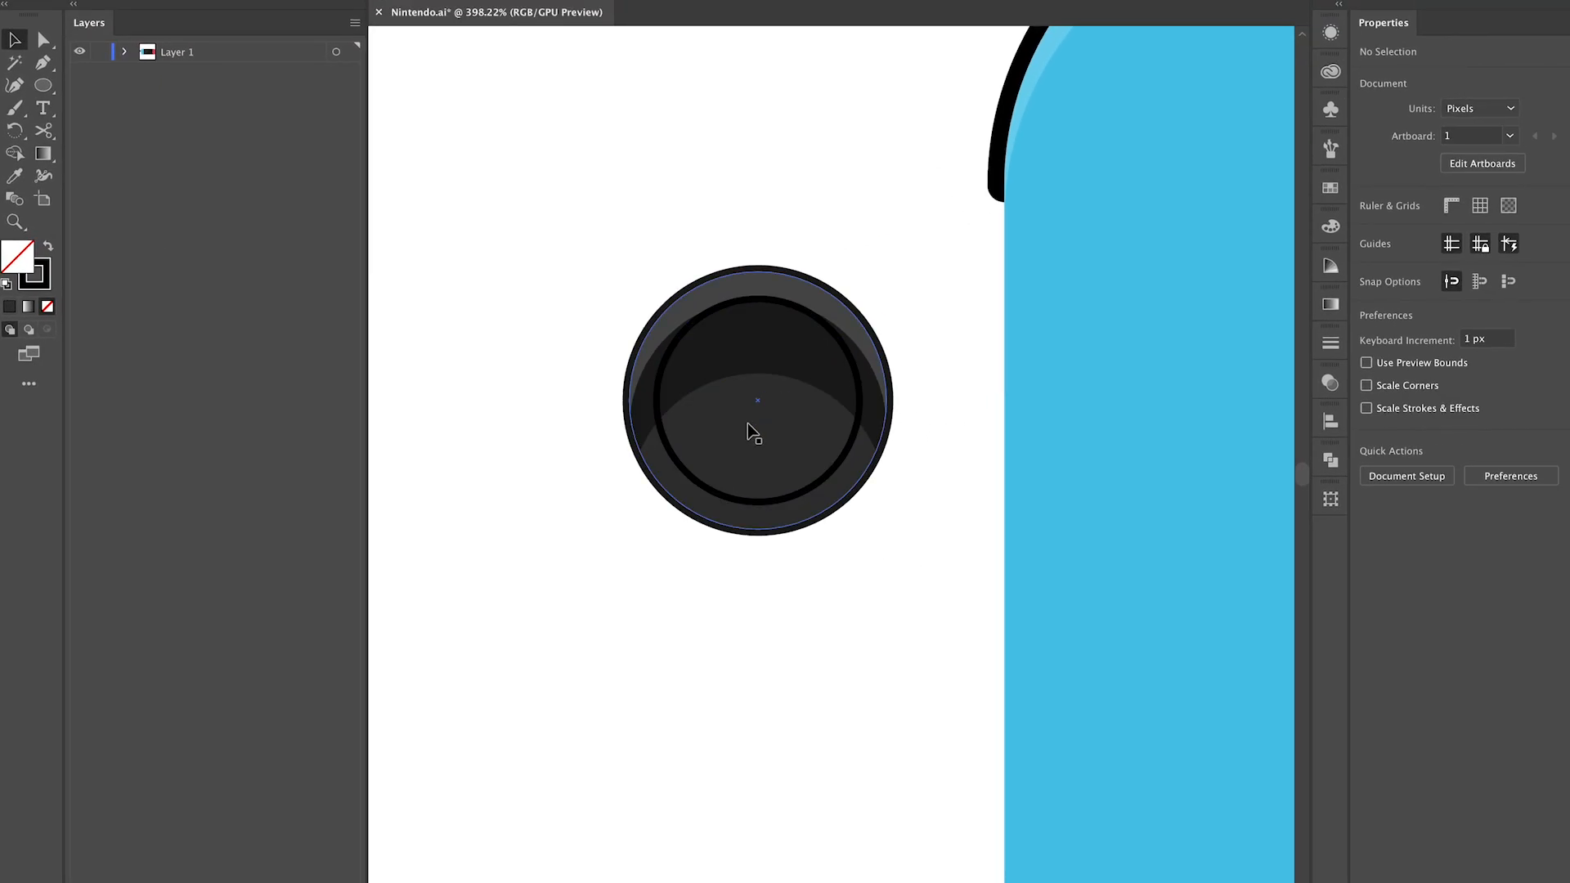
Fill the 38 px base circle with the second-darkest gray swatch and the large curved shading shape with the third-darkest
left_click(735, 448)
left_click(1368, 230)
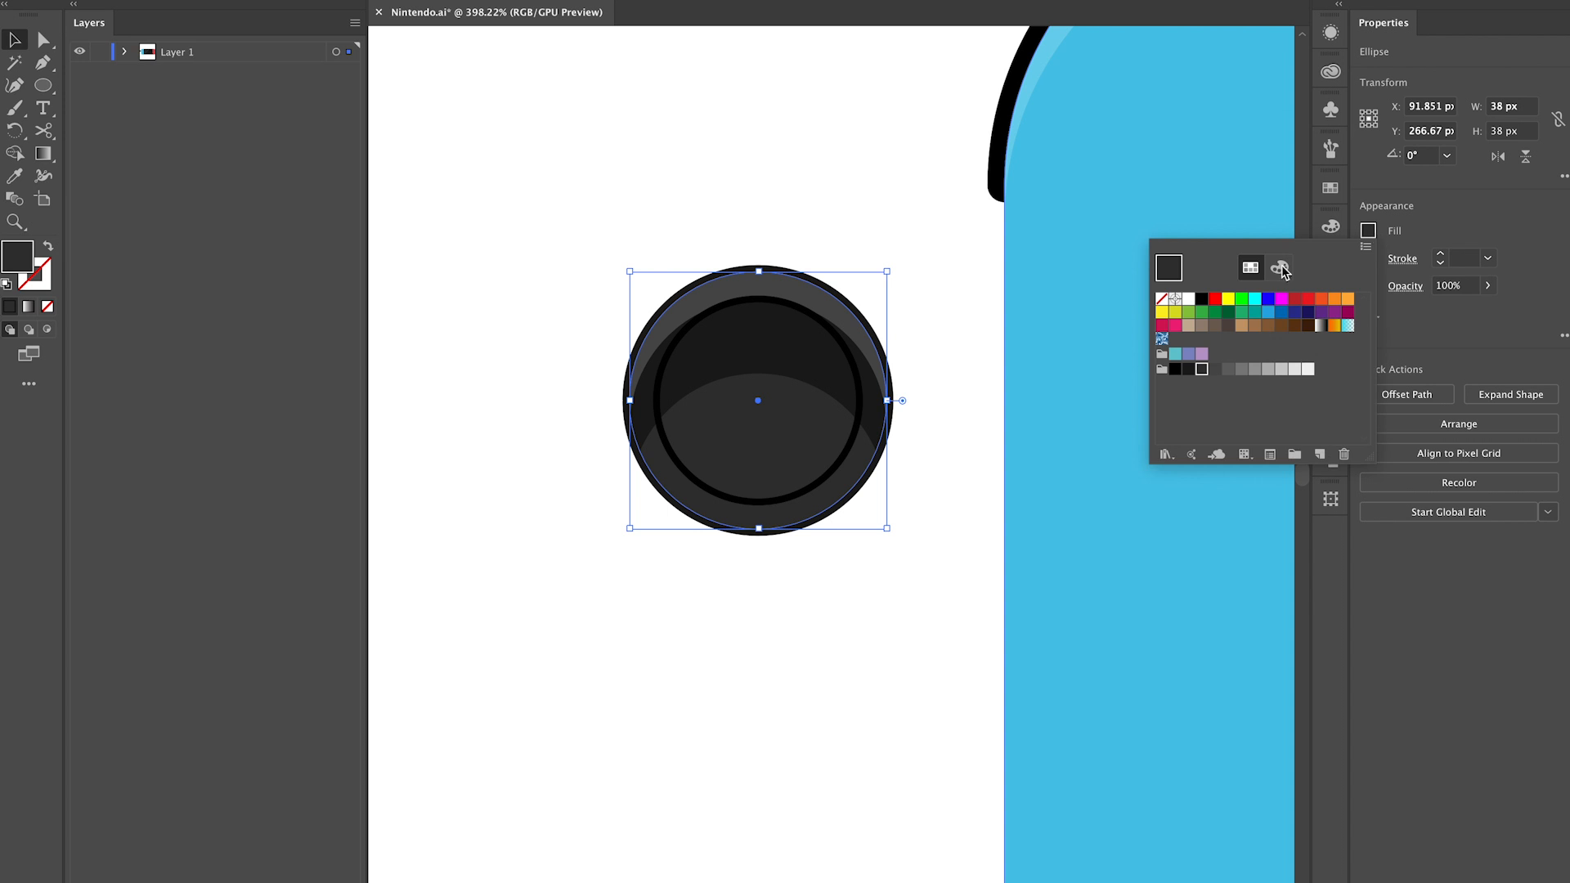
left_click(1188, 370)
left_click(768, 344)
left_click(768, 343)
left_click(1368, 231)
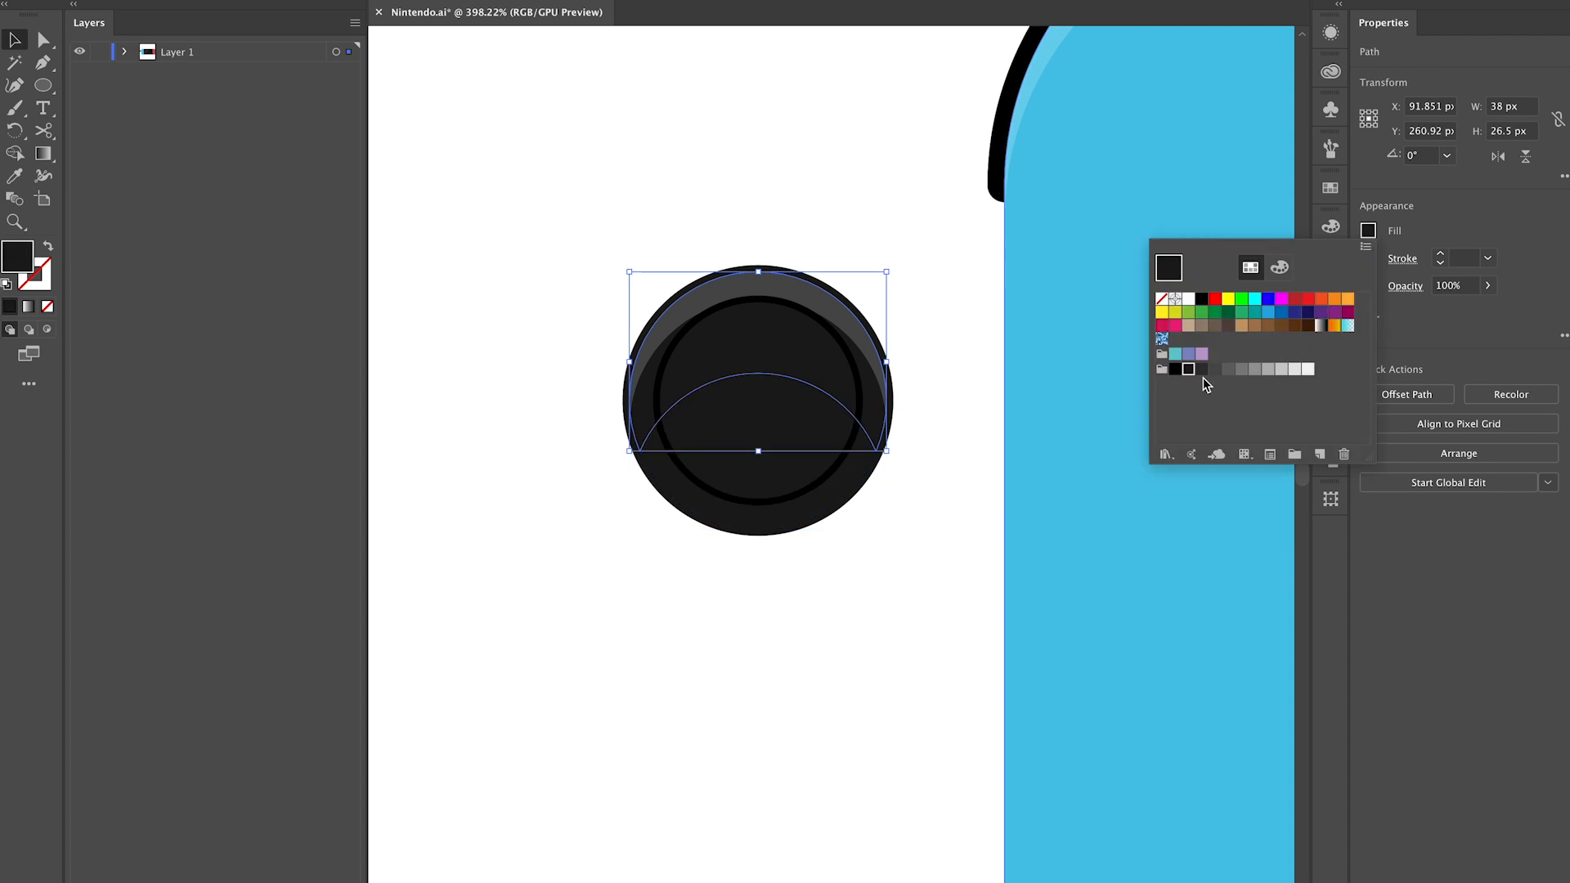
left_click(1201, 369)
left_click(933, 337)
left_click(926, 313)
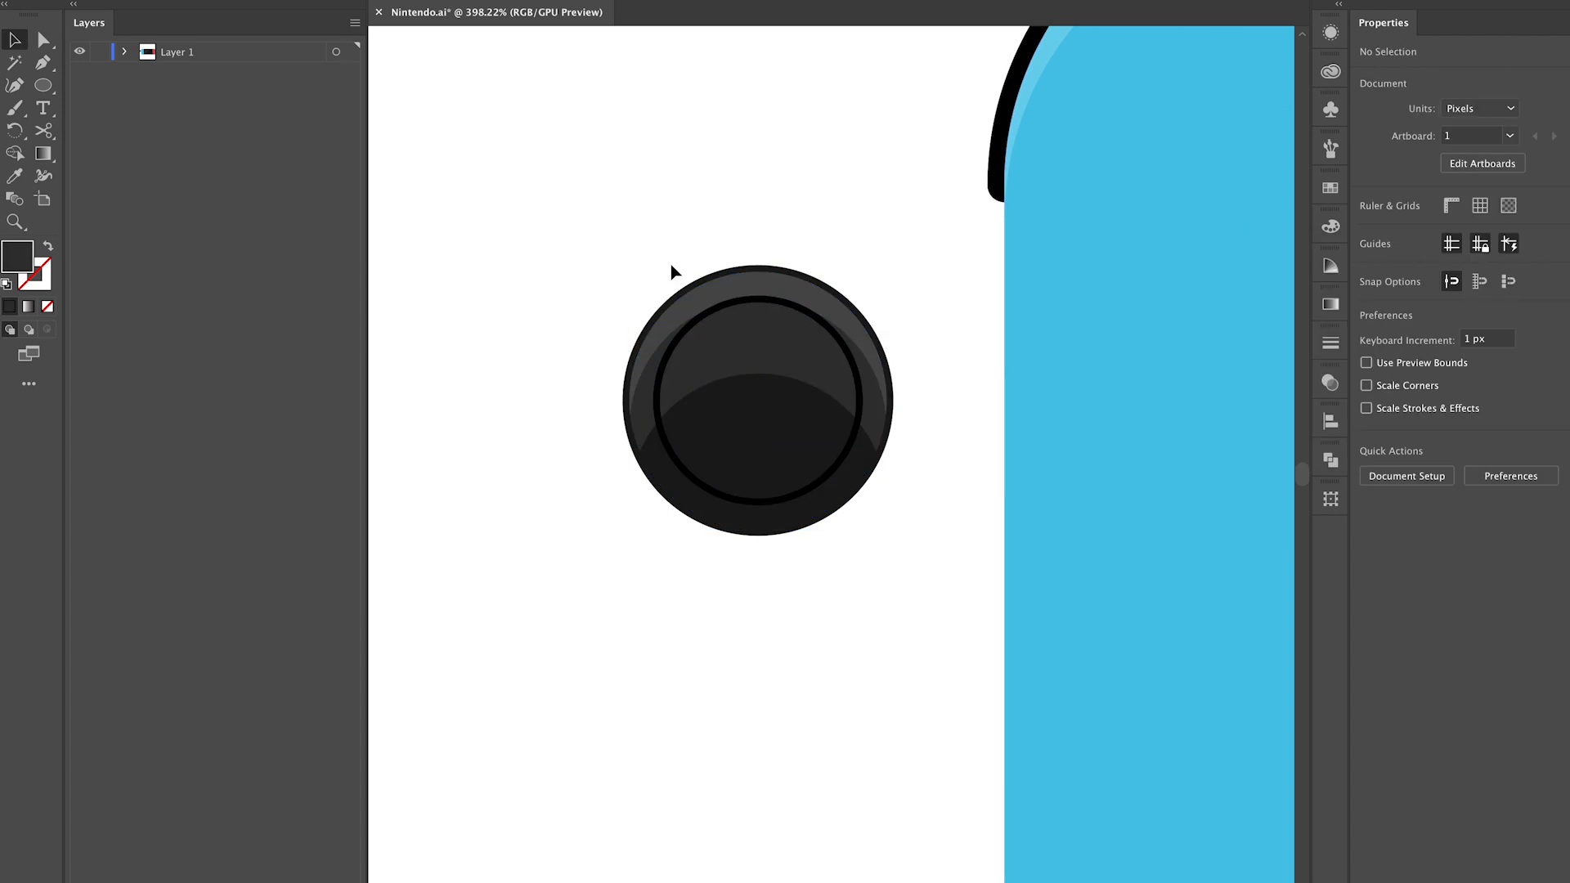
Draw a vertical 40 px line through the center of the analog stick and give it a 1 pt black stroke
left_click(44, 85)
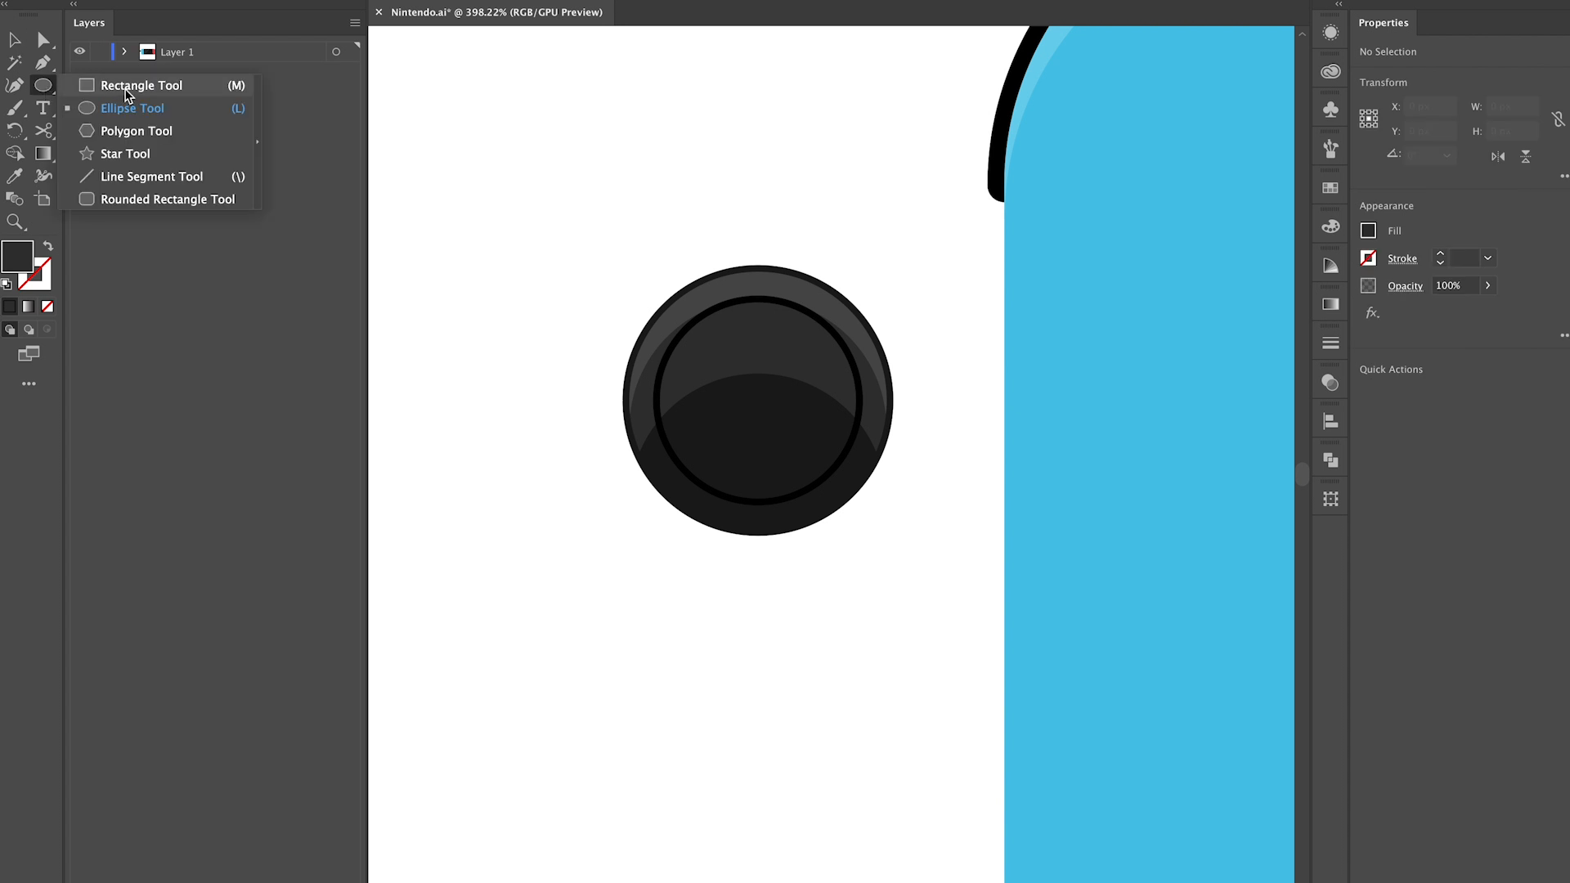
left_click(121, 180)
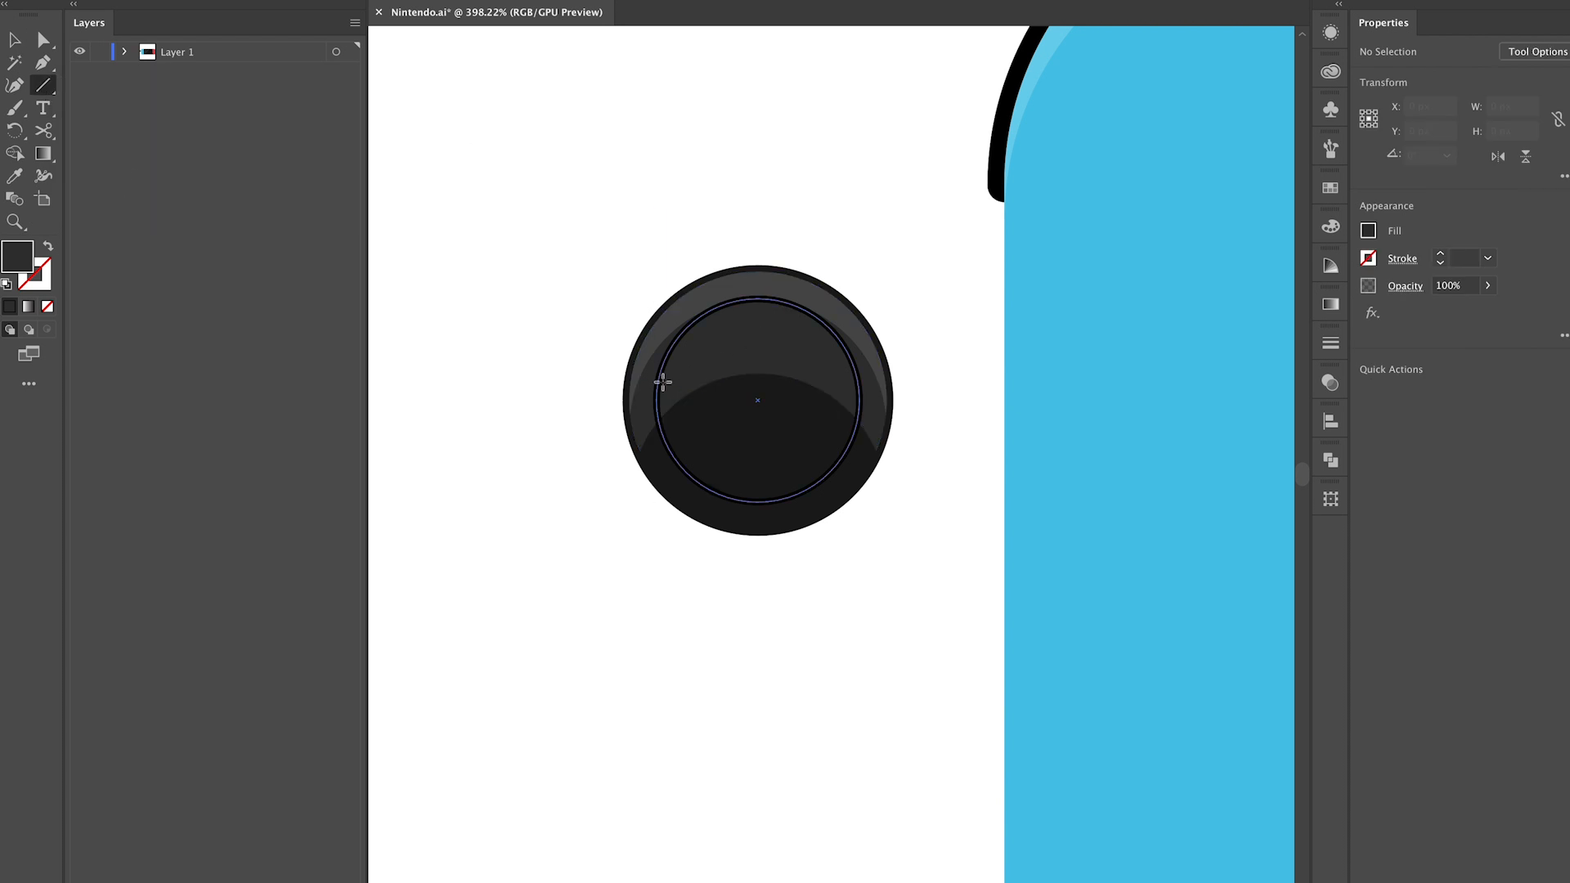
scroll(659, 378, "up", 3)
left_click_drag(841, 167, 841, 669)
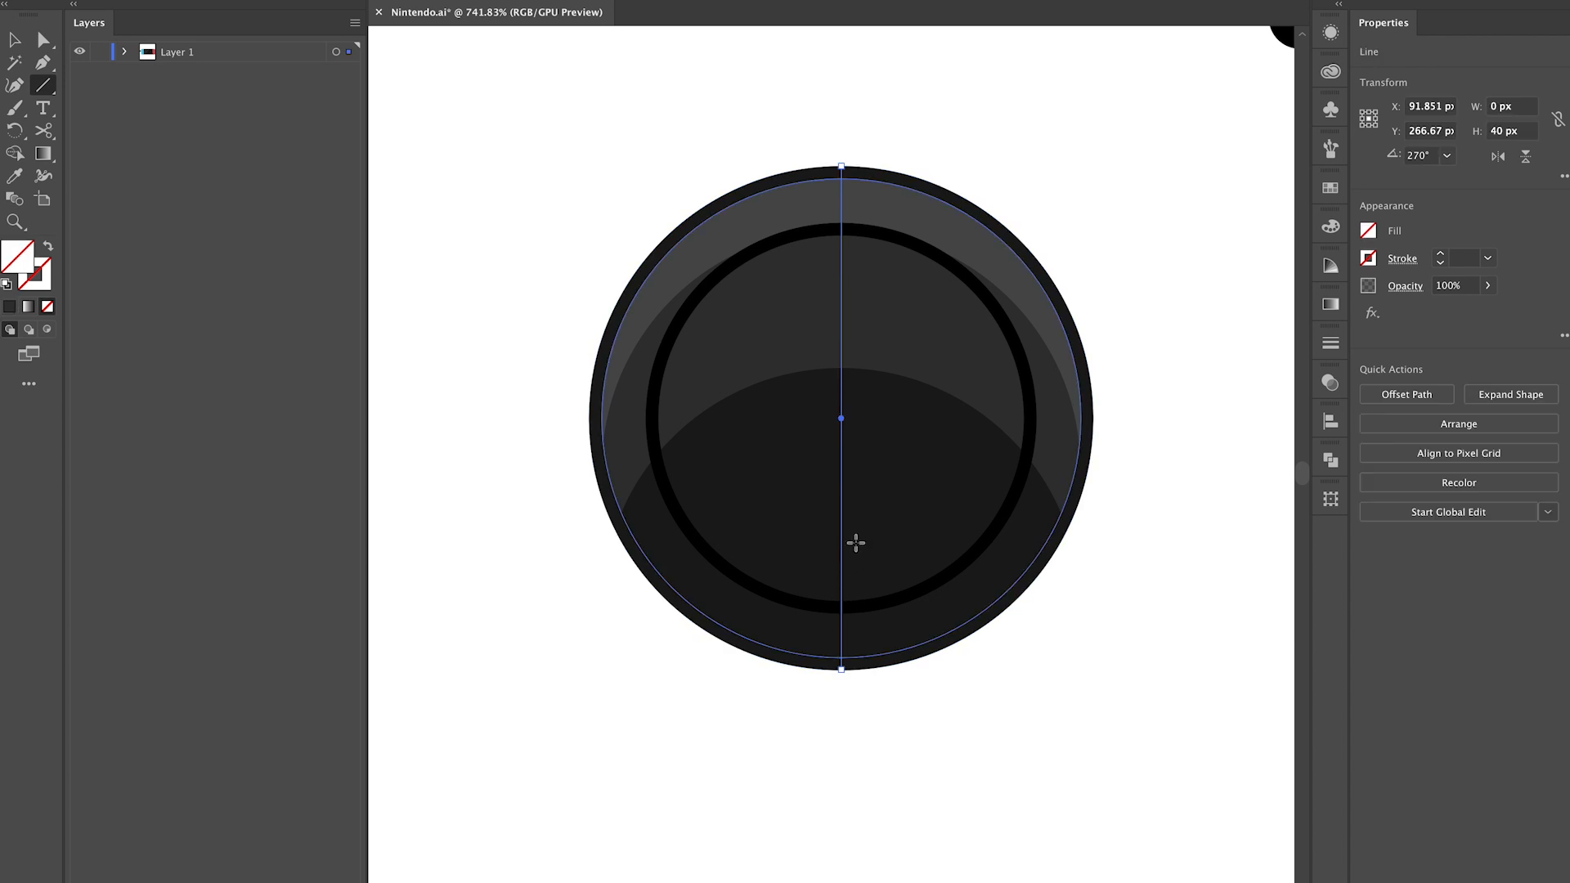
left_click(1441, 254)
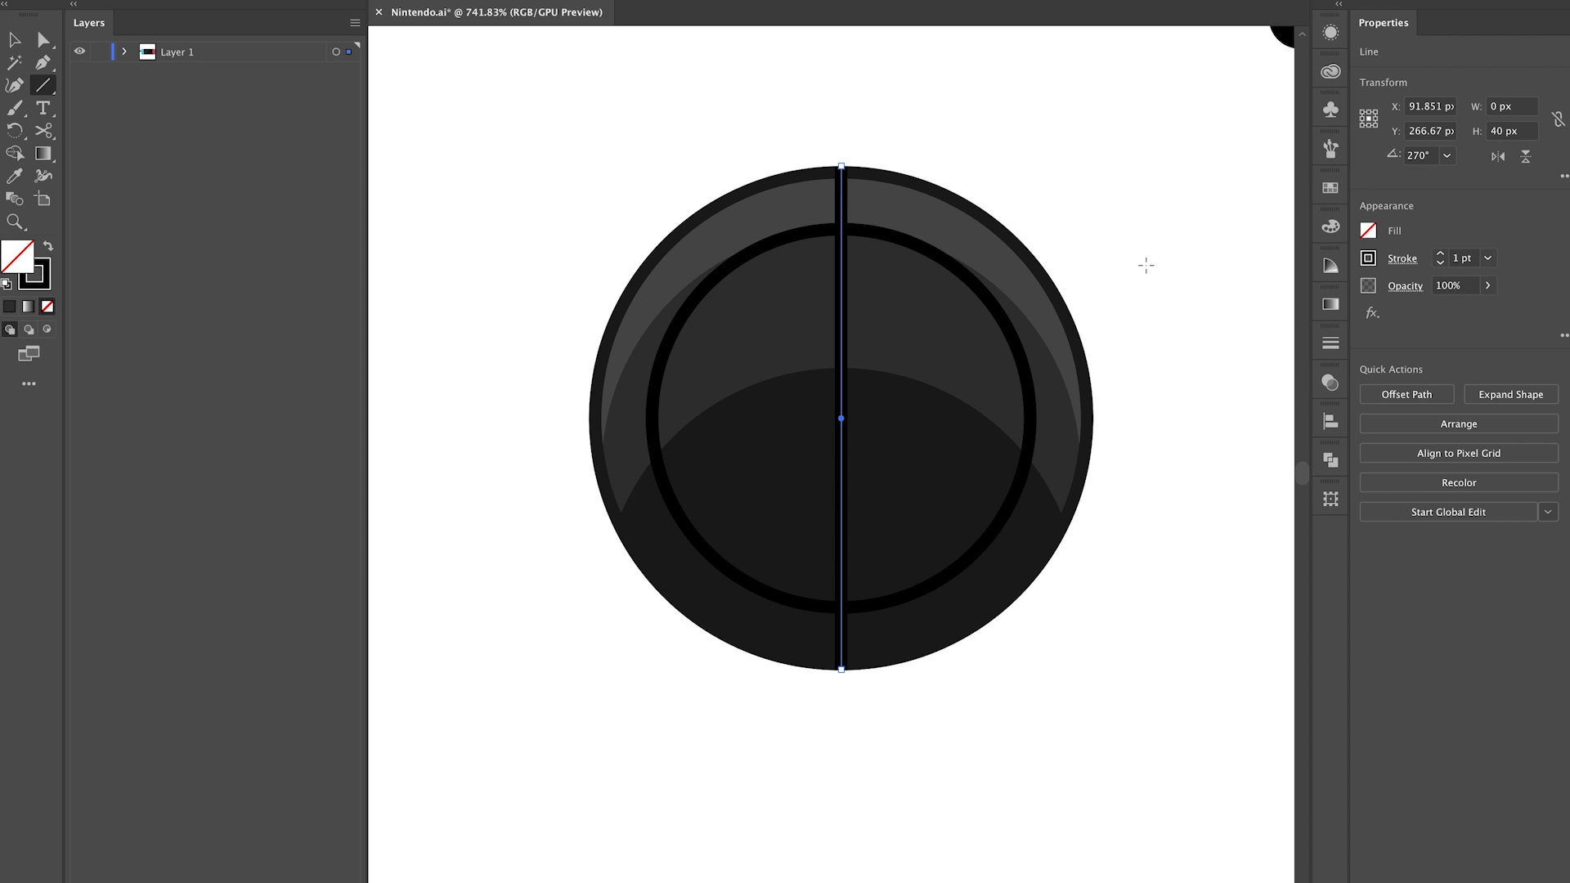
Remove the part of the vertical line inside the 30 px ring with the Shape Builder tool
key("v")
left_click(981, 558, "shift")
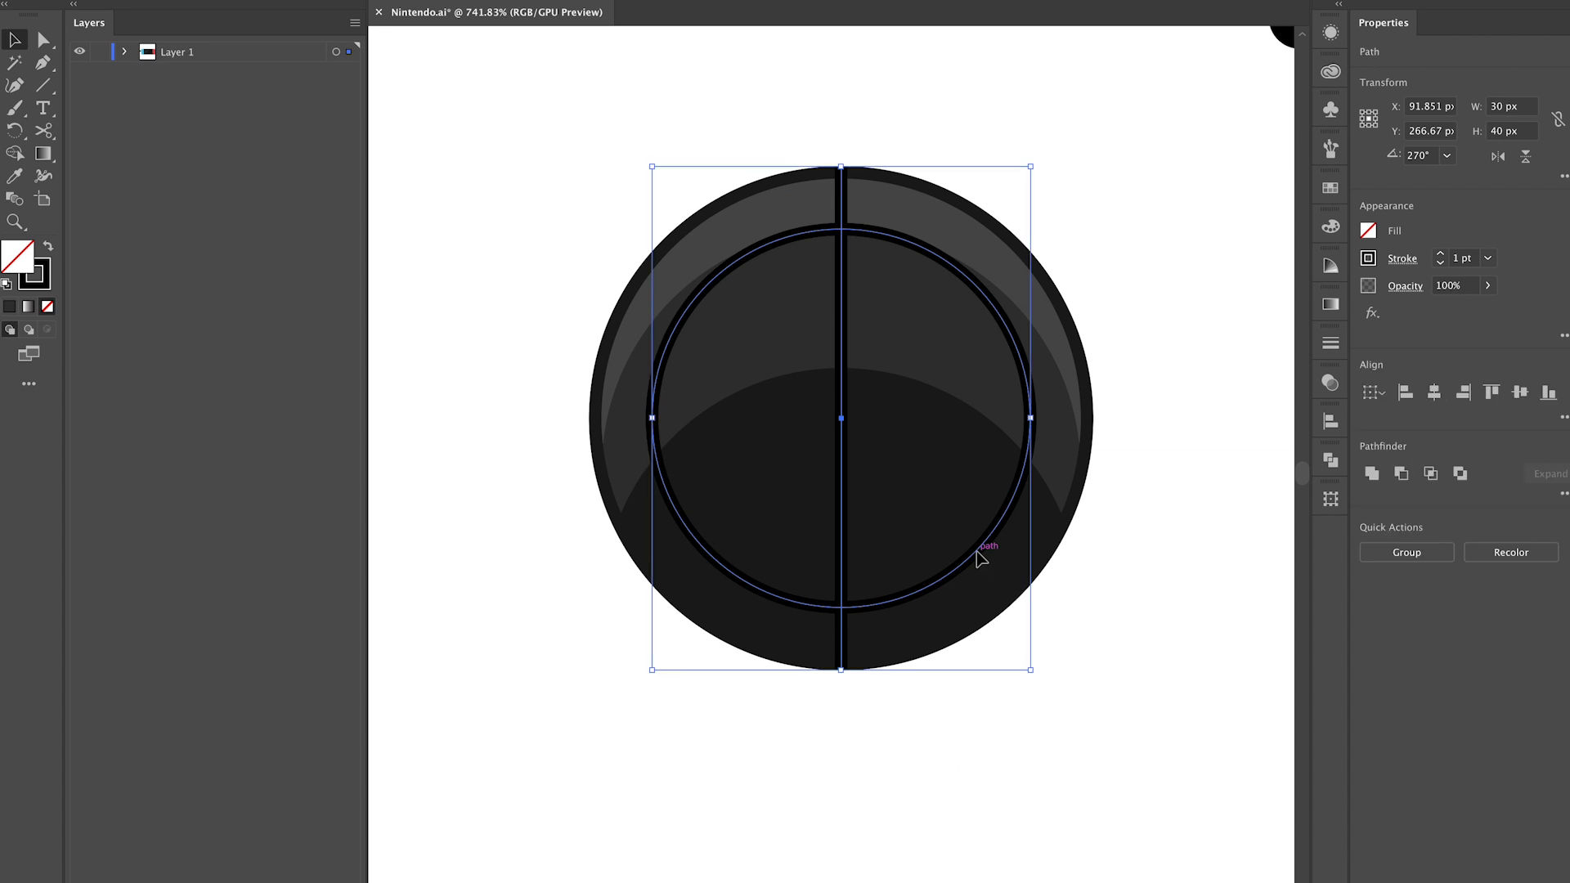
key("shift+m")
key("alt")
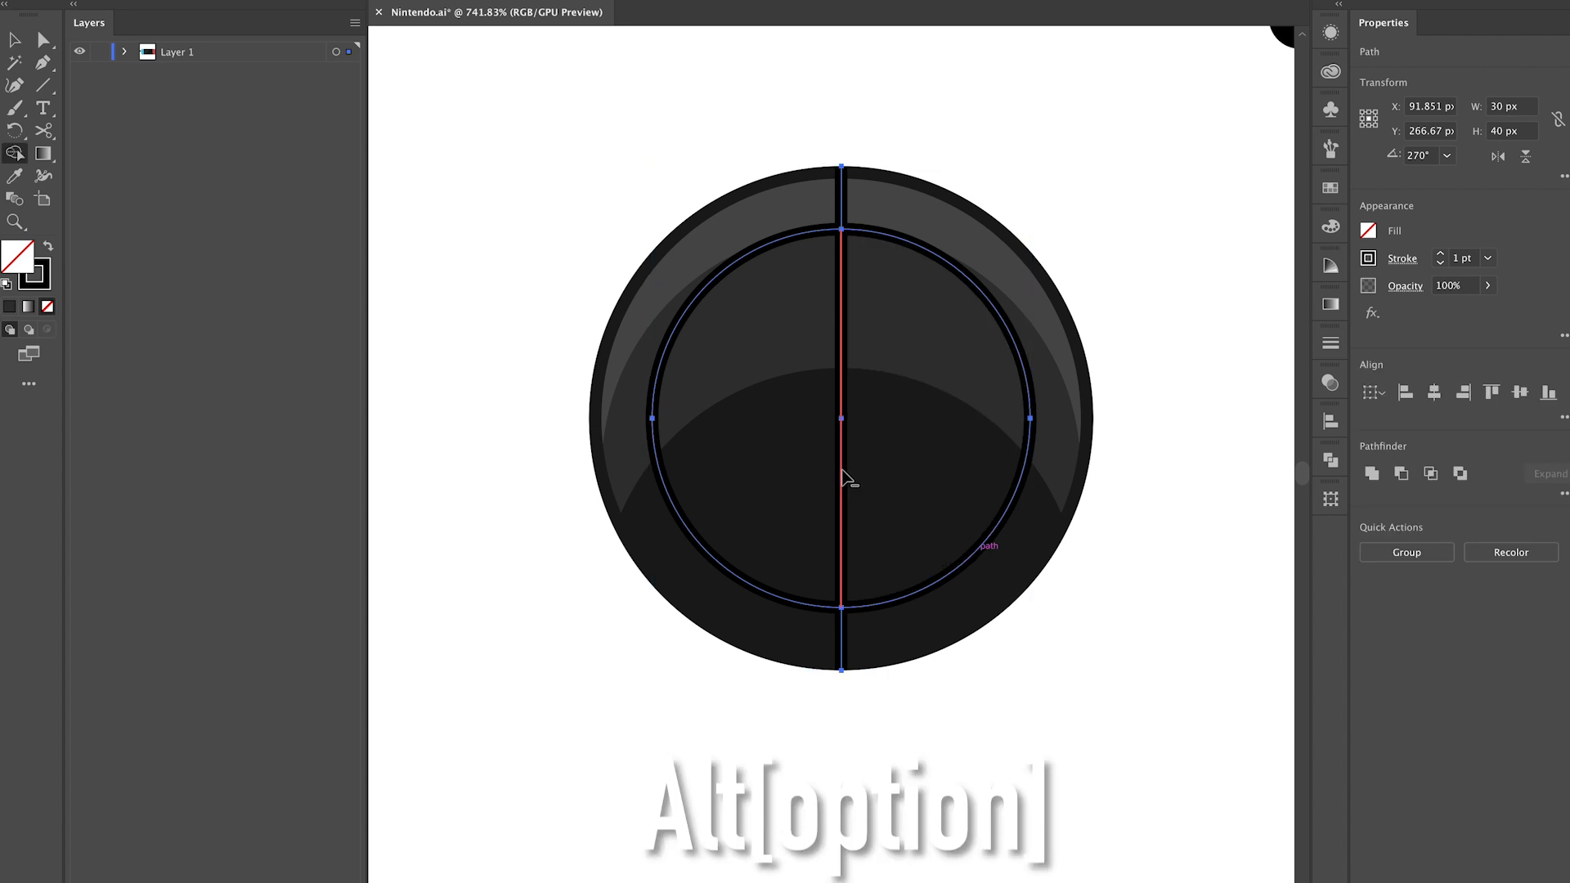
left_click(843, 476, "alt")
key("v")
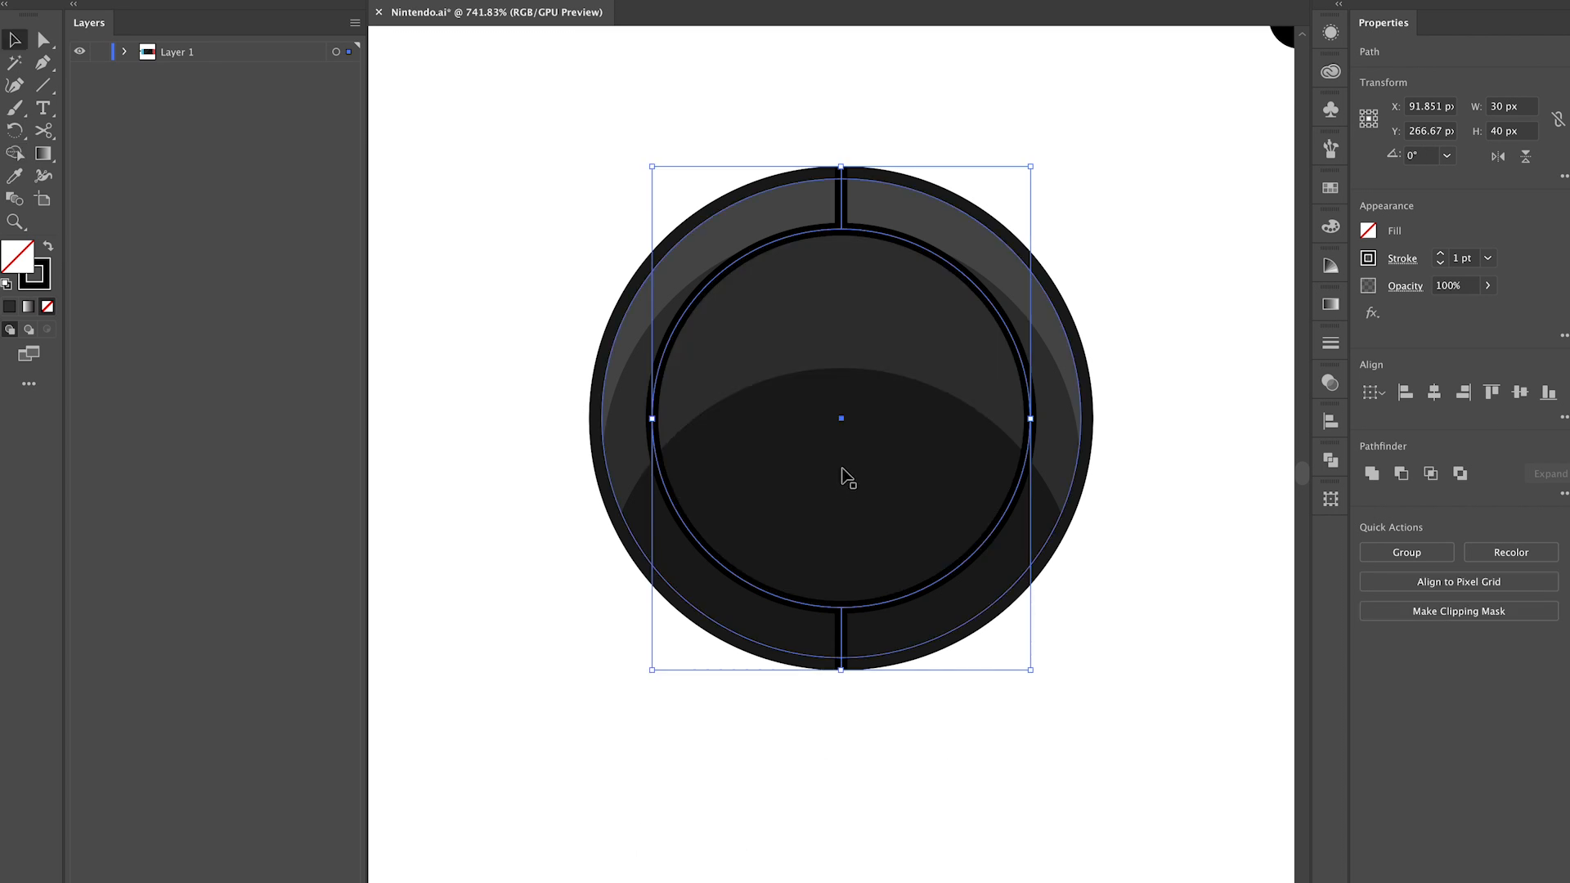
left_click(1103, 255)
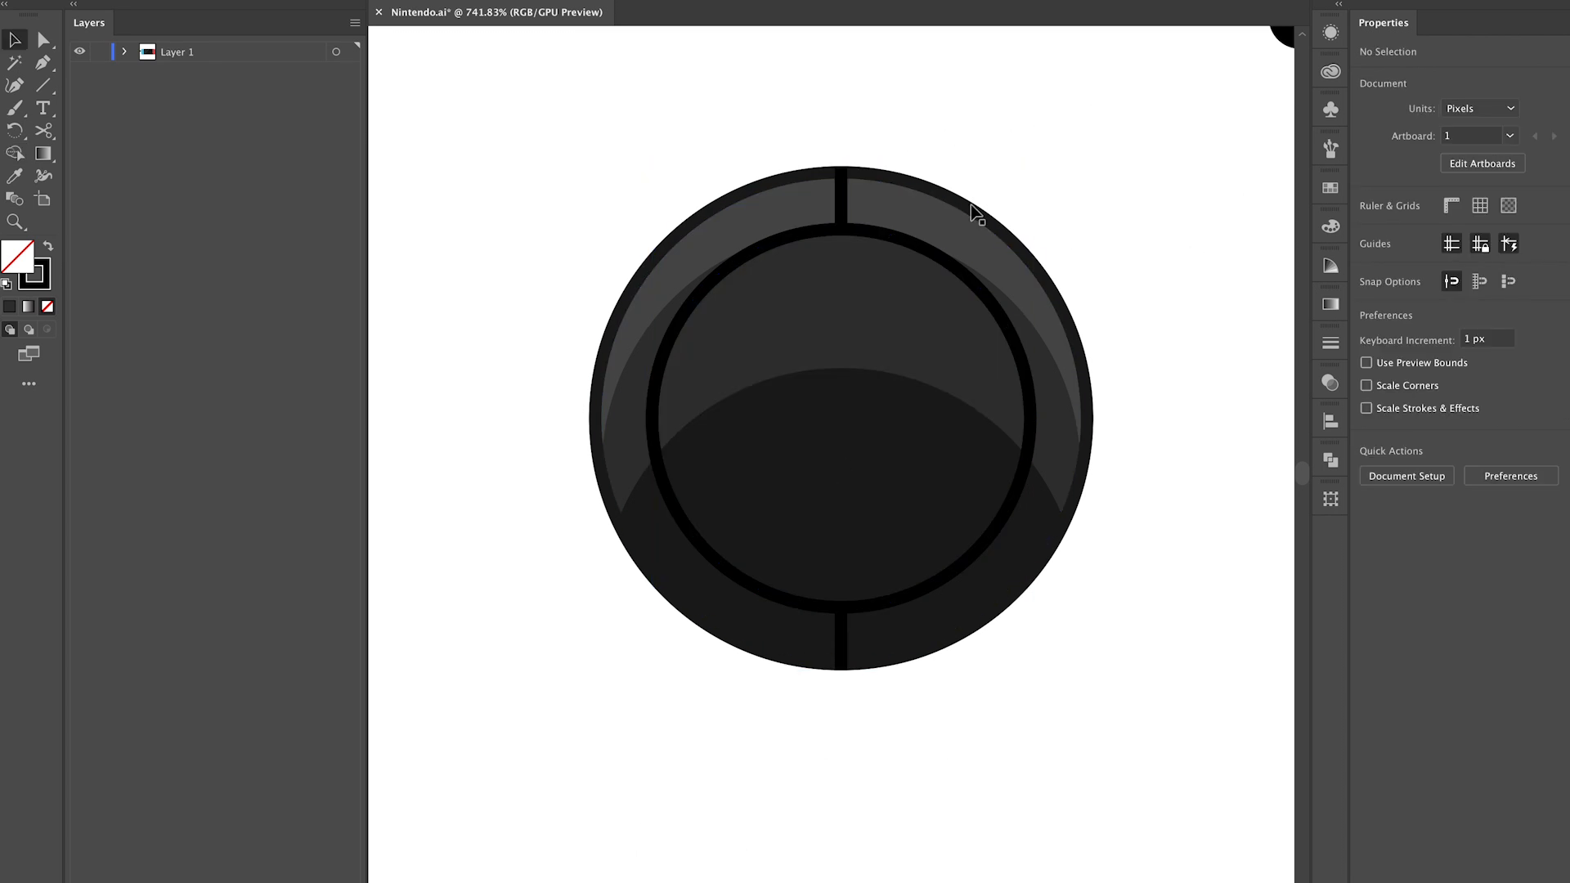
Paste a copy of the two short line segments in front and rotate it to 270° so it lies horizontally
left_click(841, 198)
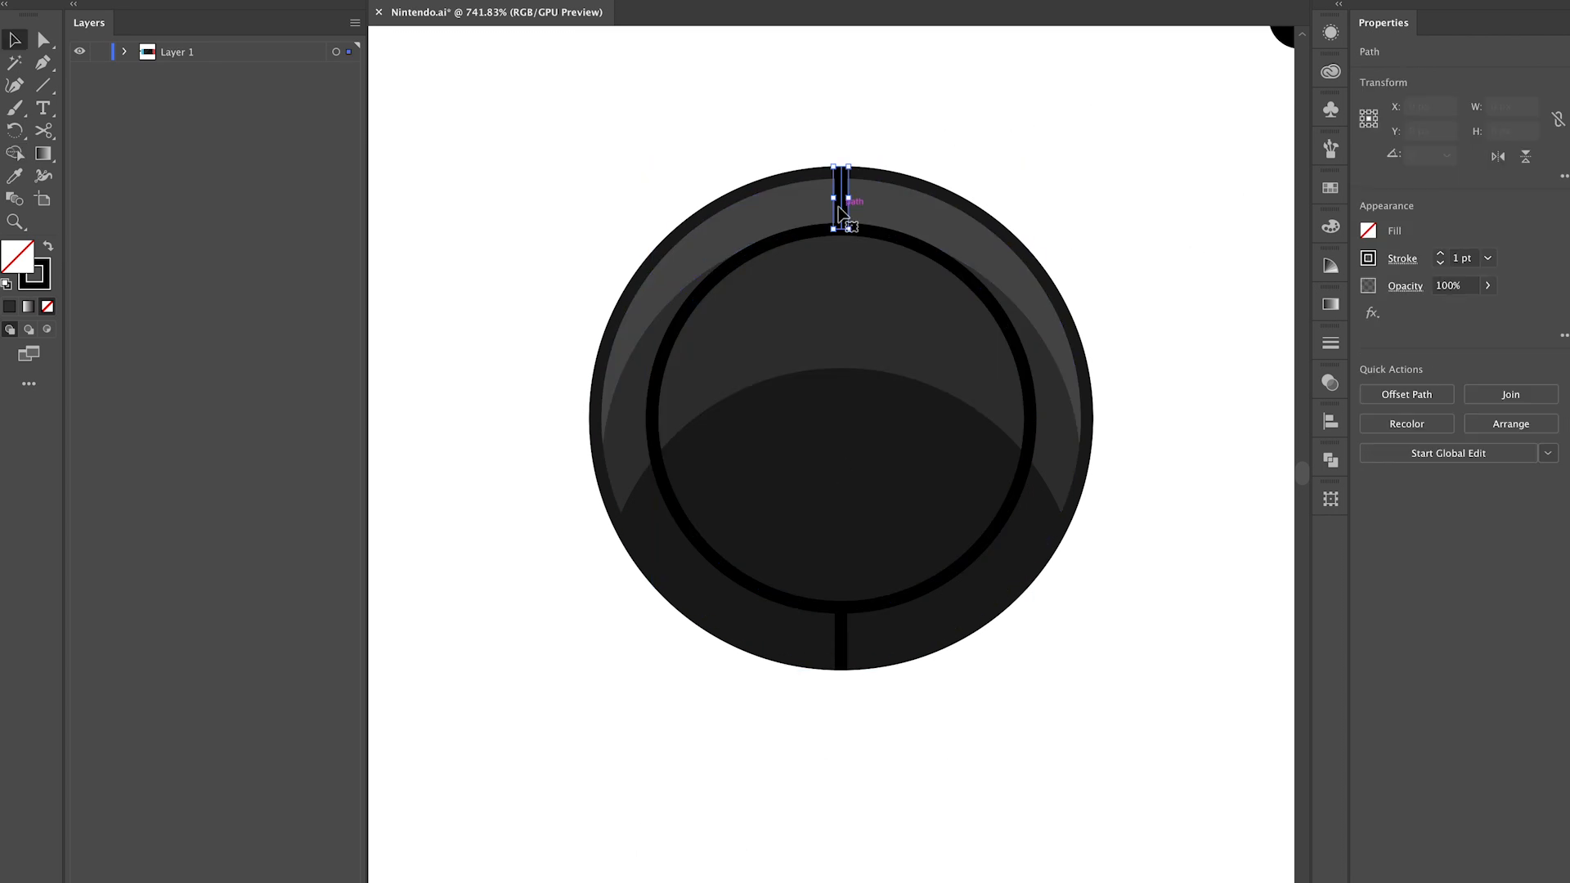
left_click(853, 629, "shift")
key("ctrl+f")
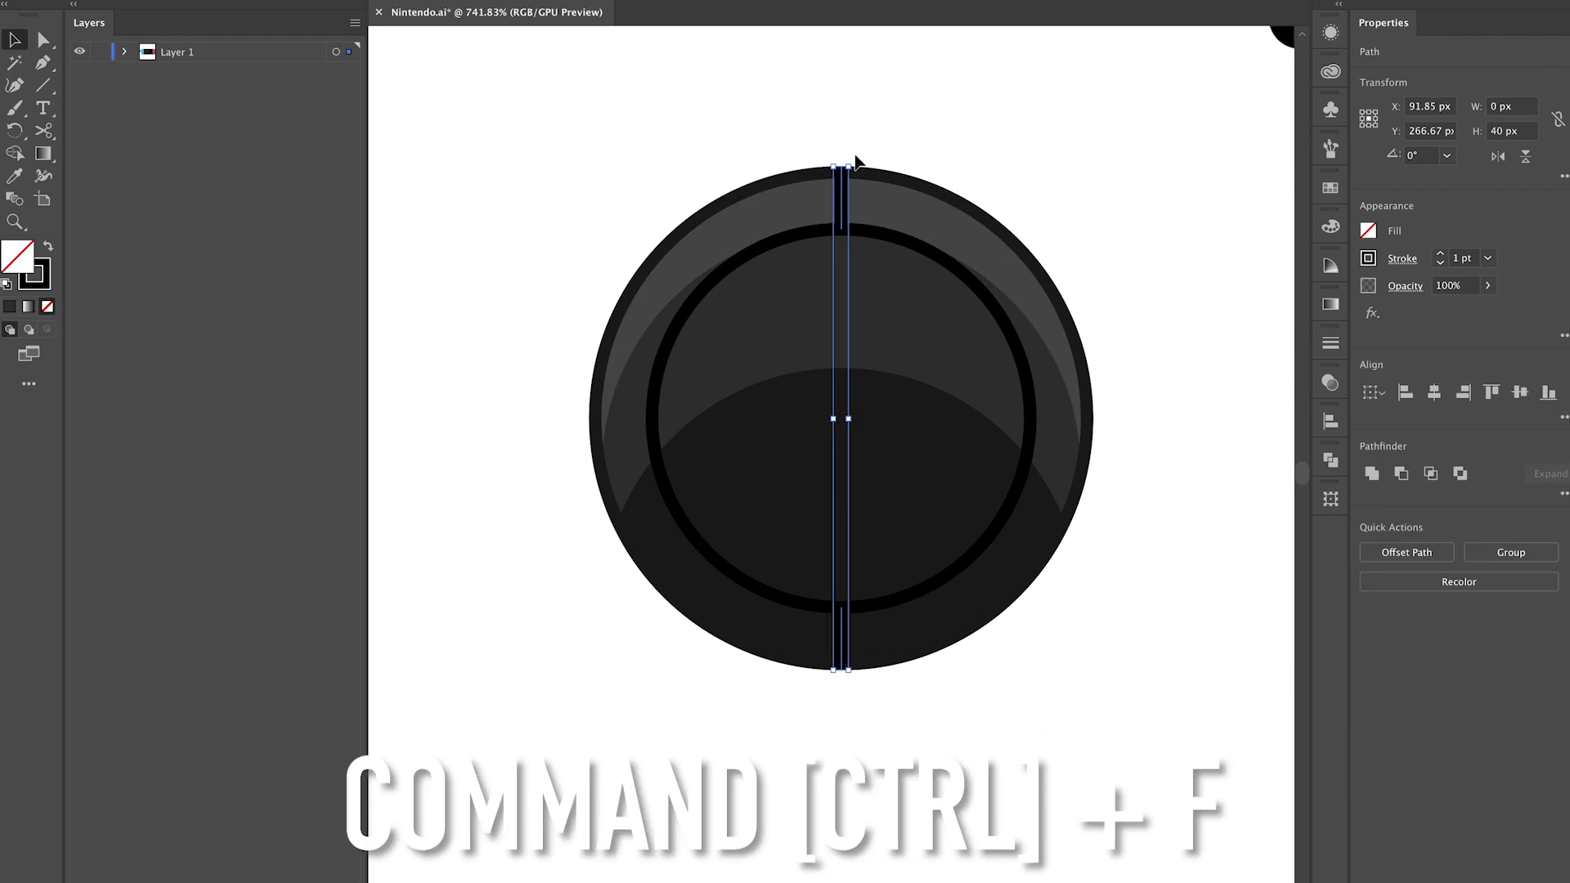
left_click_drag(856, 161, 1127, 308)
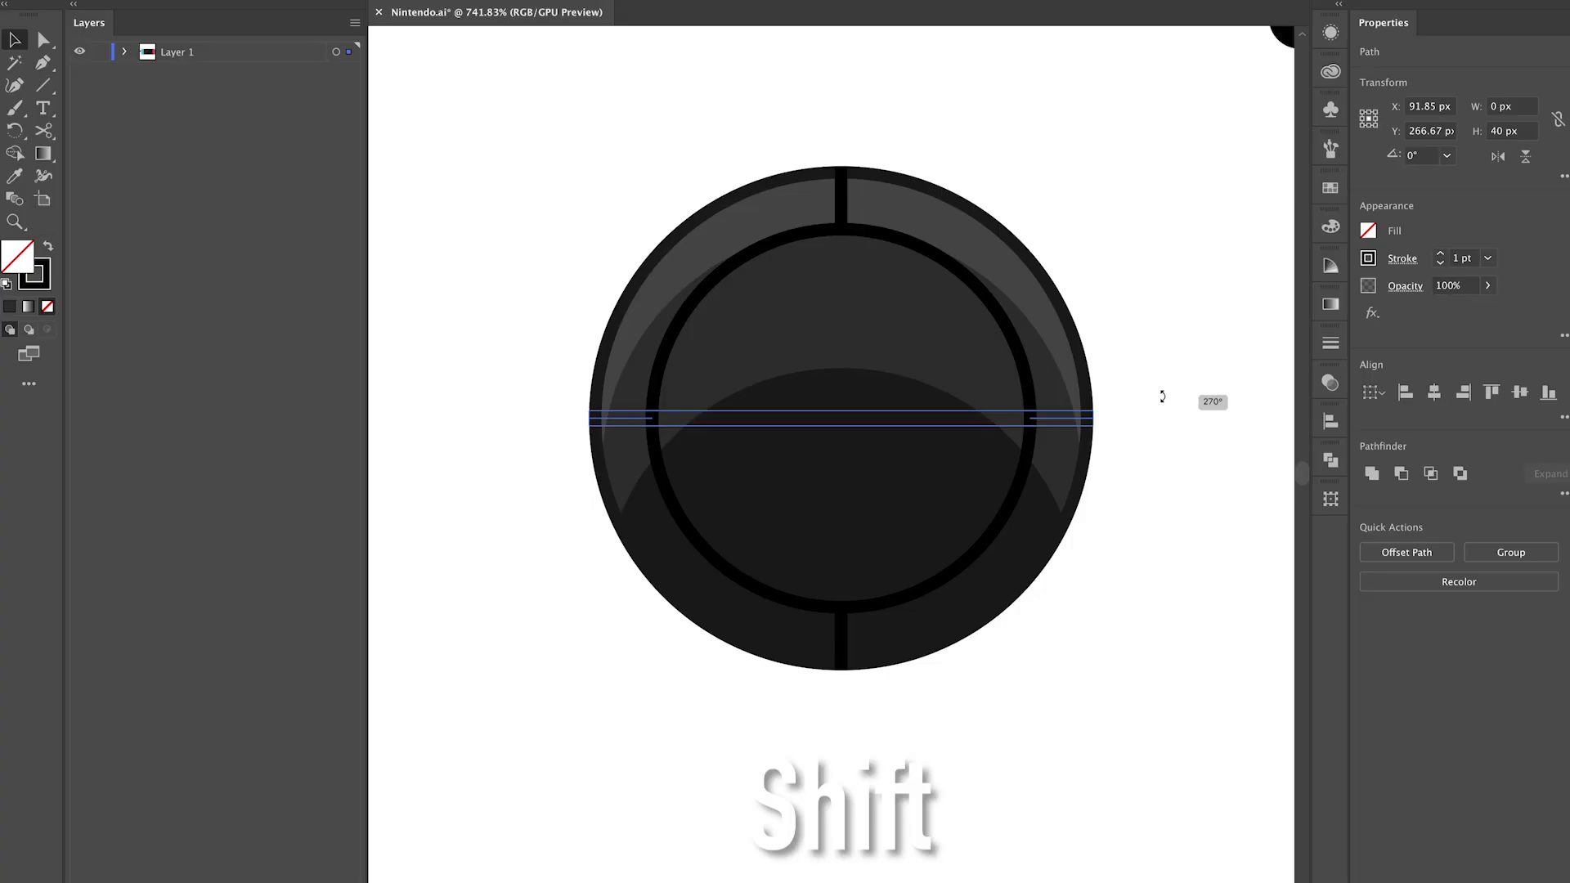
left_click_drag(1164, 396, 1162, 398)
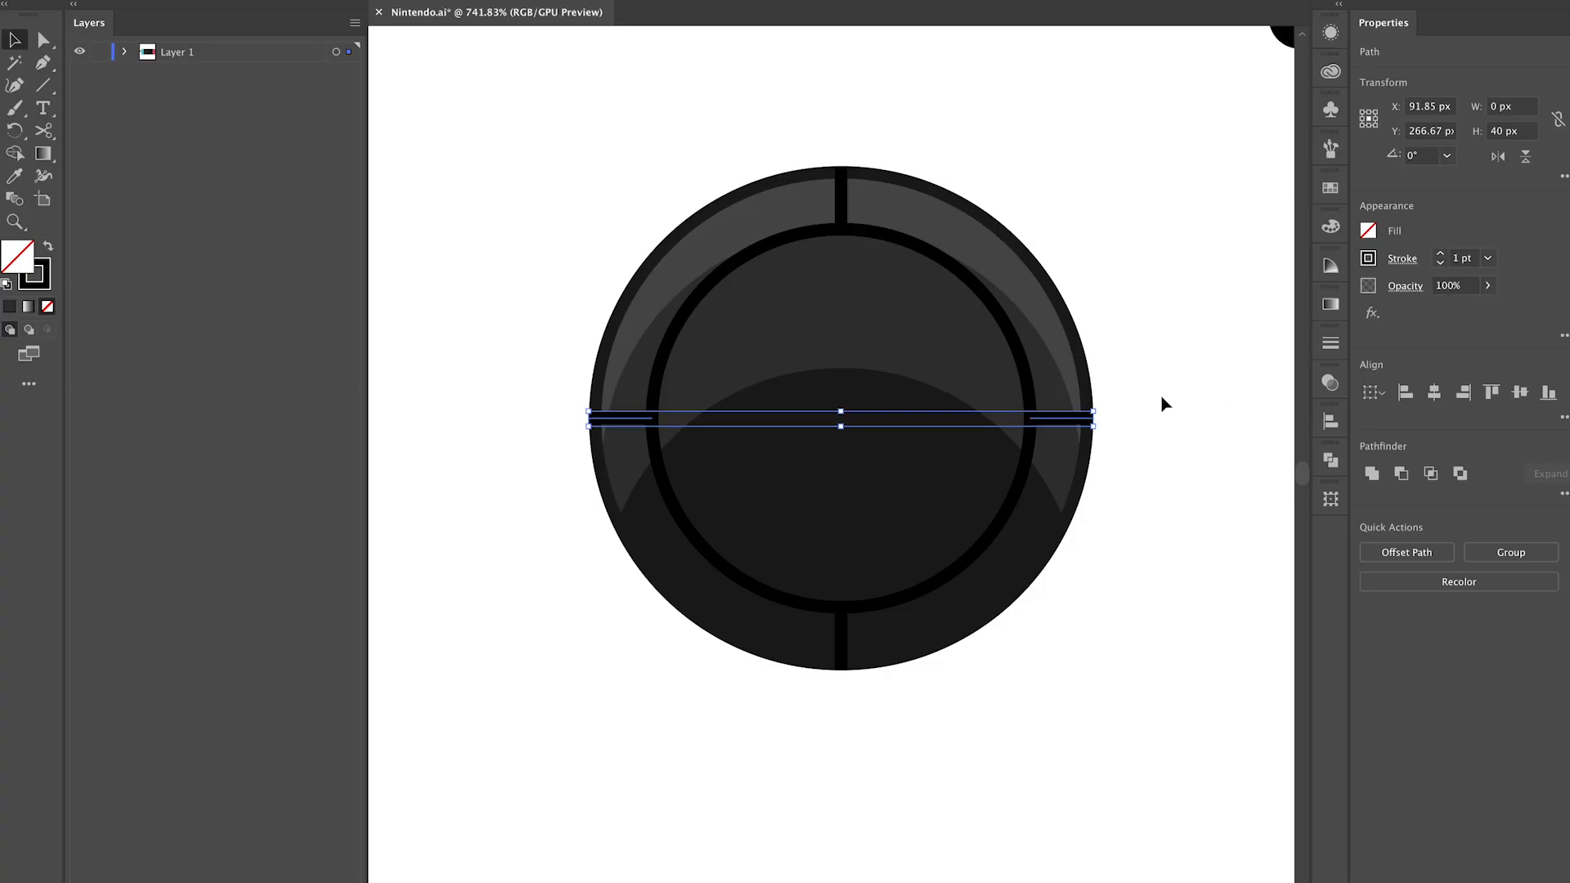
left_click(1145, 291)
Move the whole analog stick horizontally about 35 px away from the blue controller
scroll(1146, 292, "down", 3)
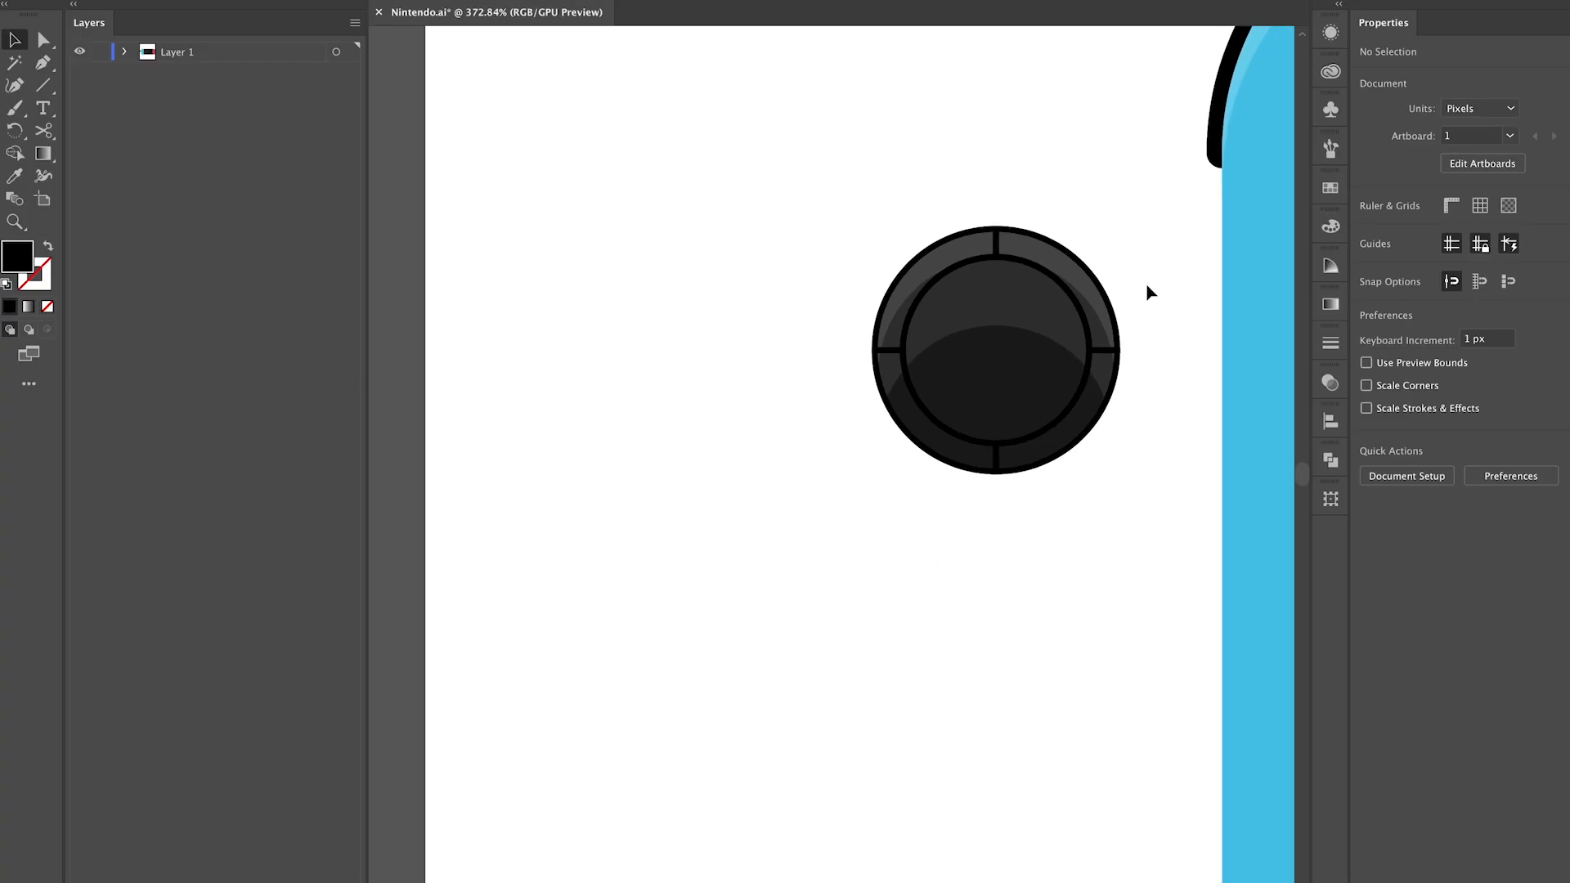
scroll(1147, 292, "down", 2)
left_click_drag(802, 224, 1100, 515)
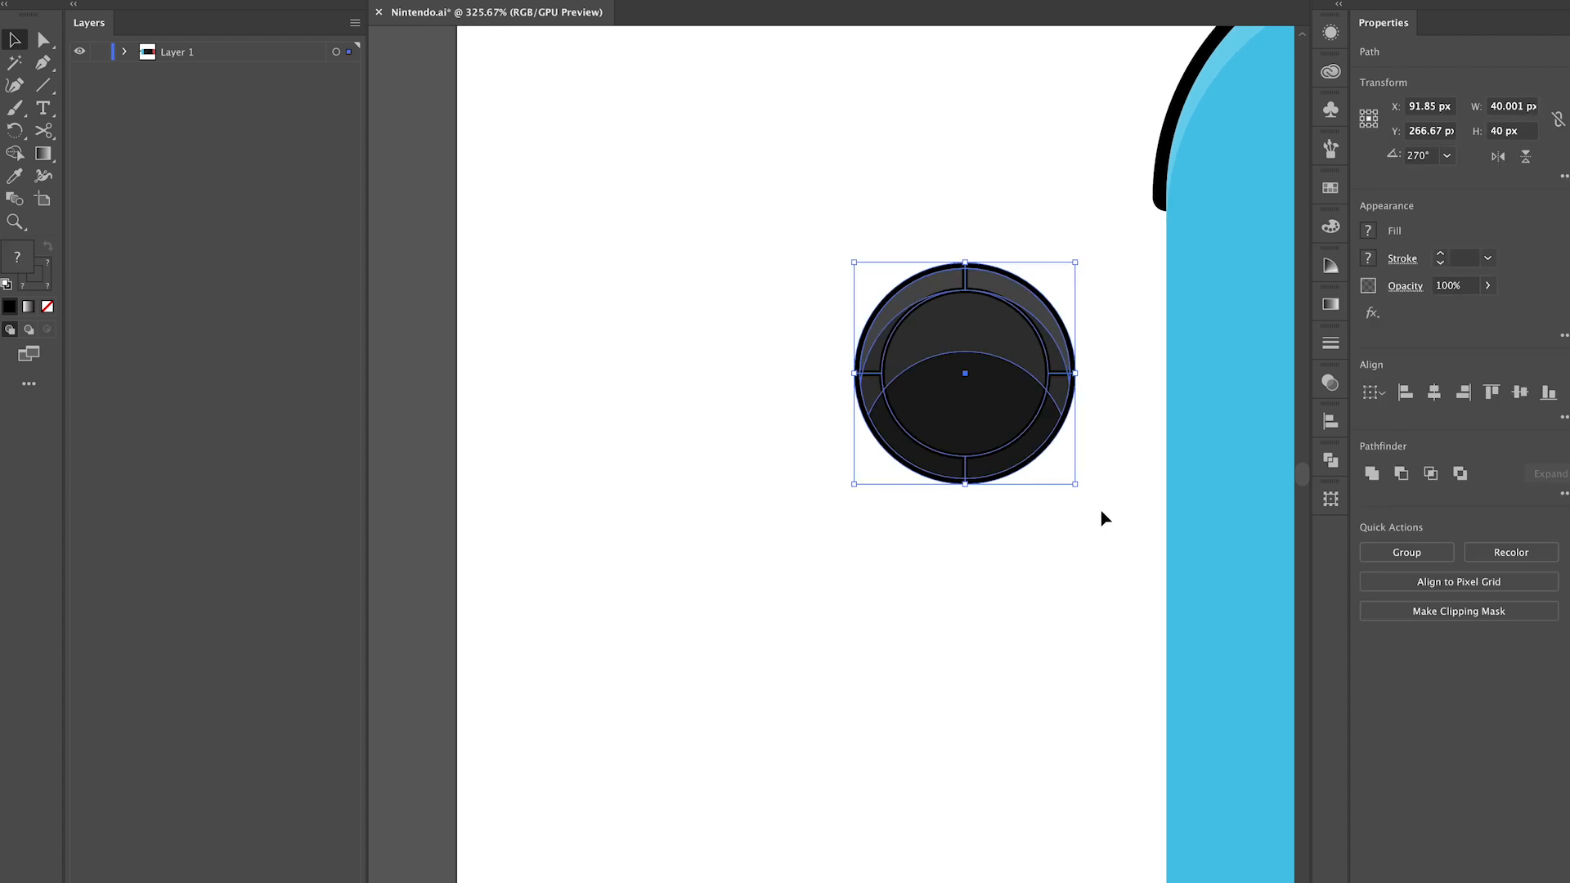
left_click_drag(991, 394, 799, 394)
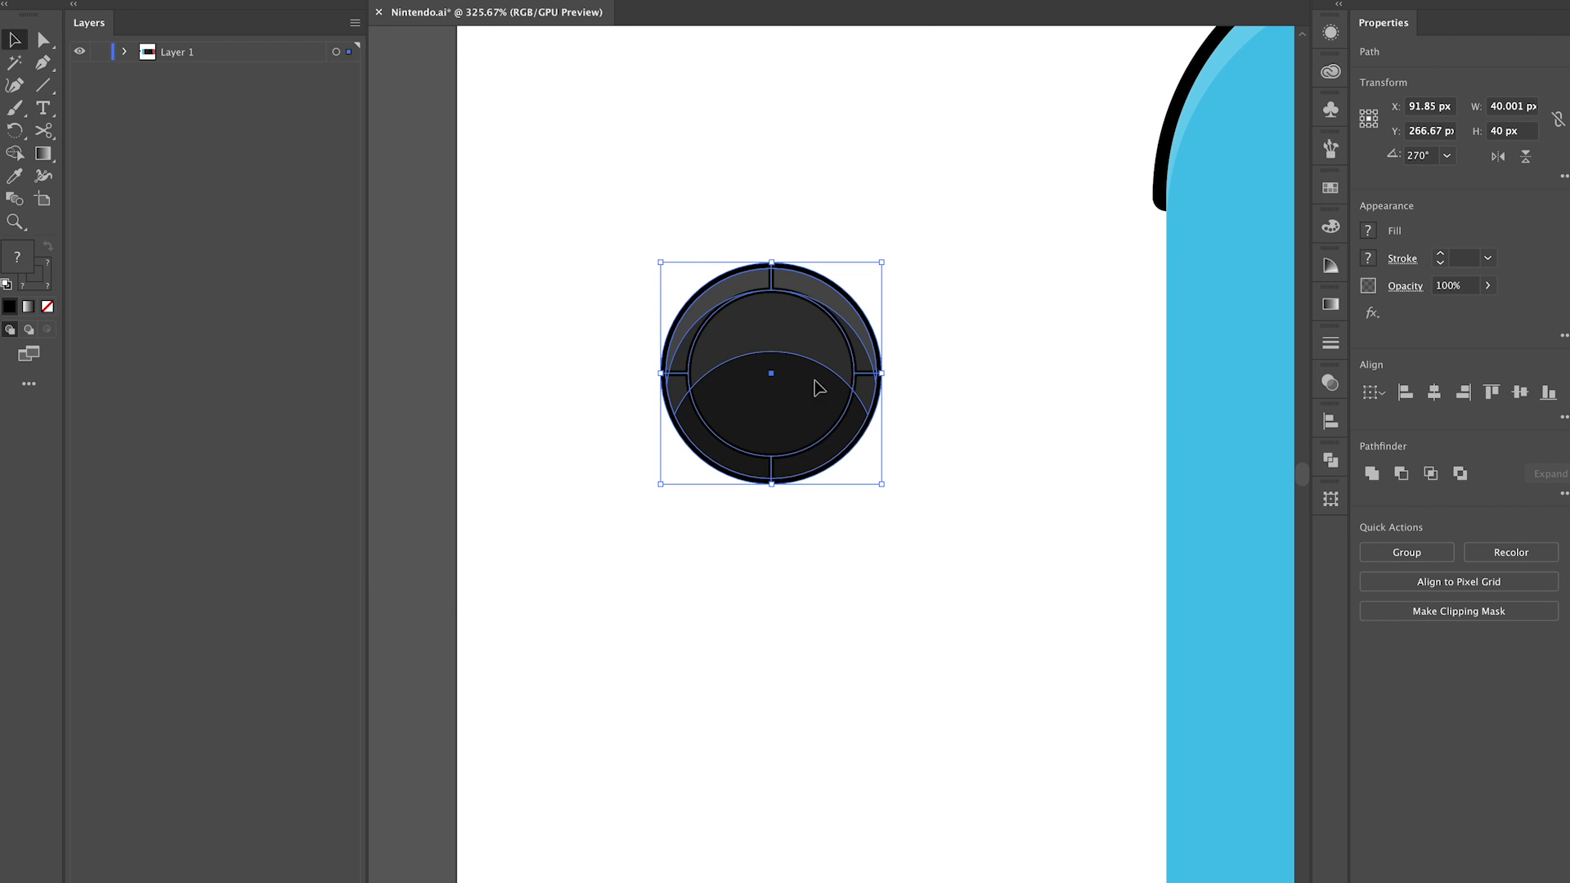
left_click(1021, 338)
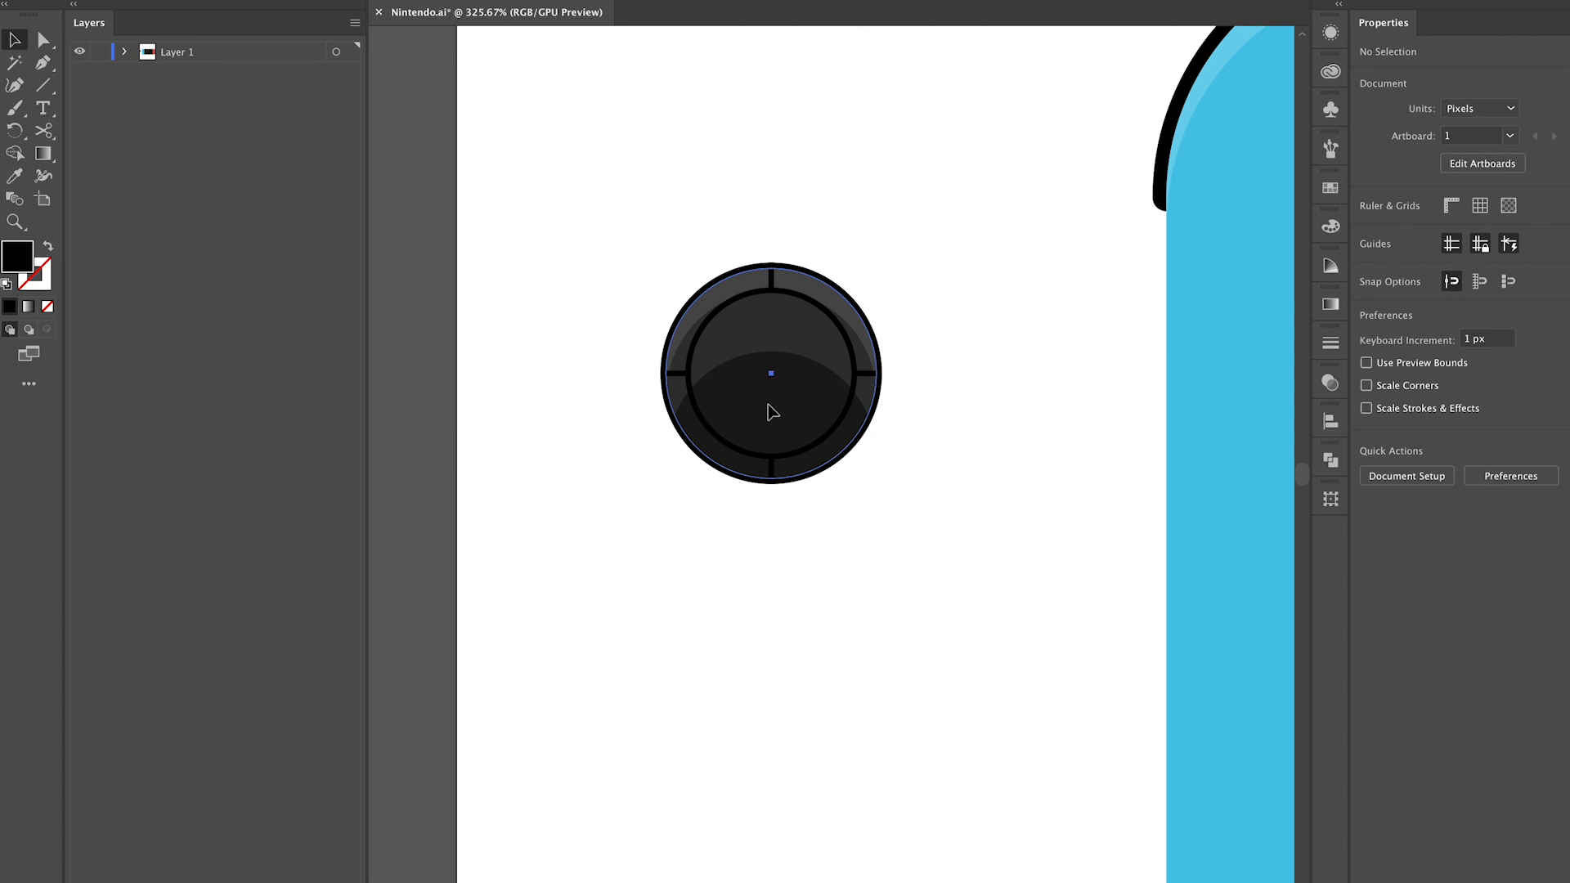
Show the bounding box of the analog stick's 38 px circle and shift the circle down 10 px
left_click(772, 411)
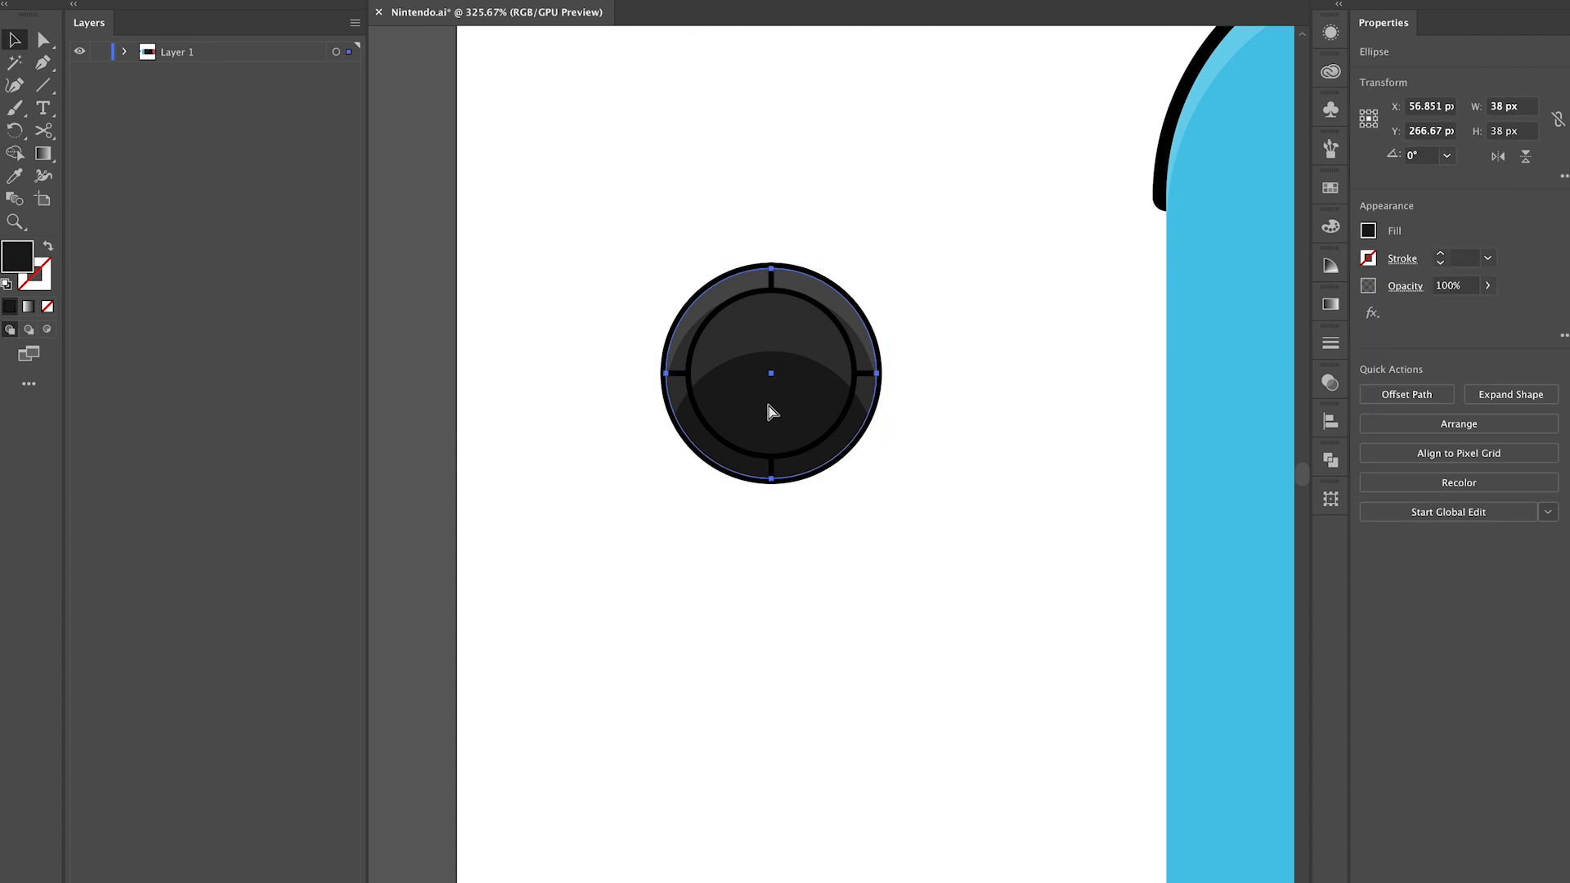
key("ctrl+shift+b")
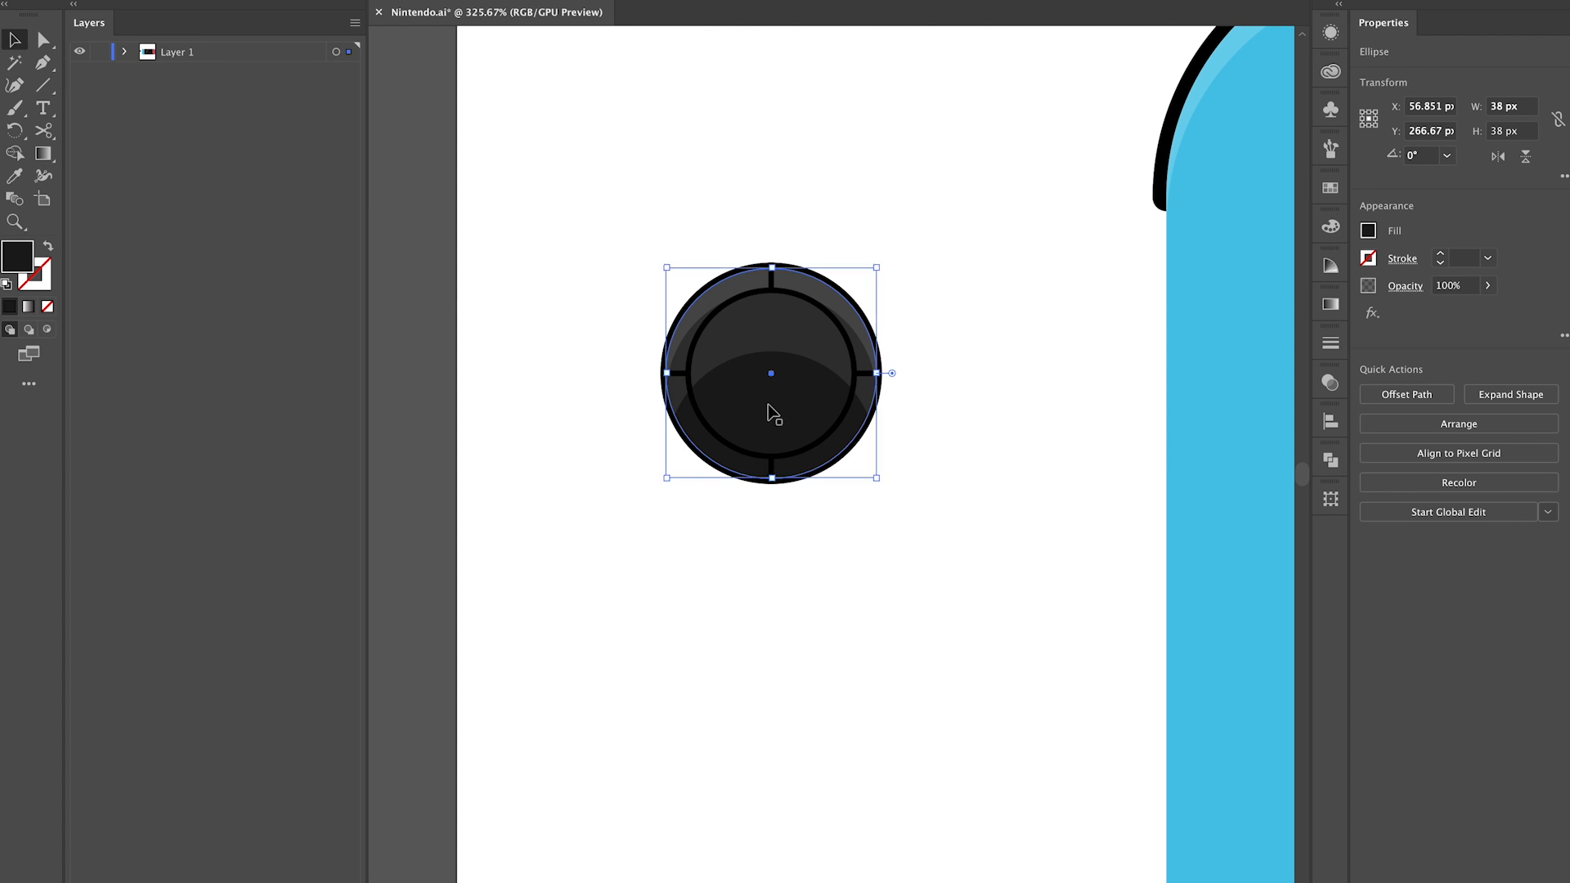
key("shift+Down")
key("shift+Down")
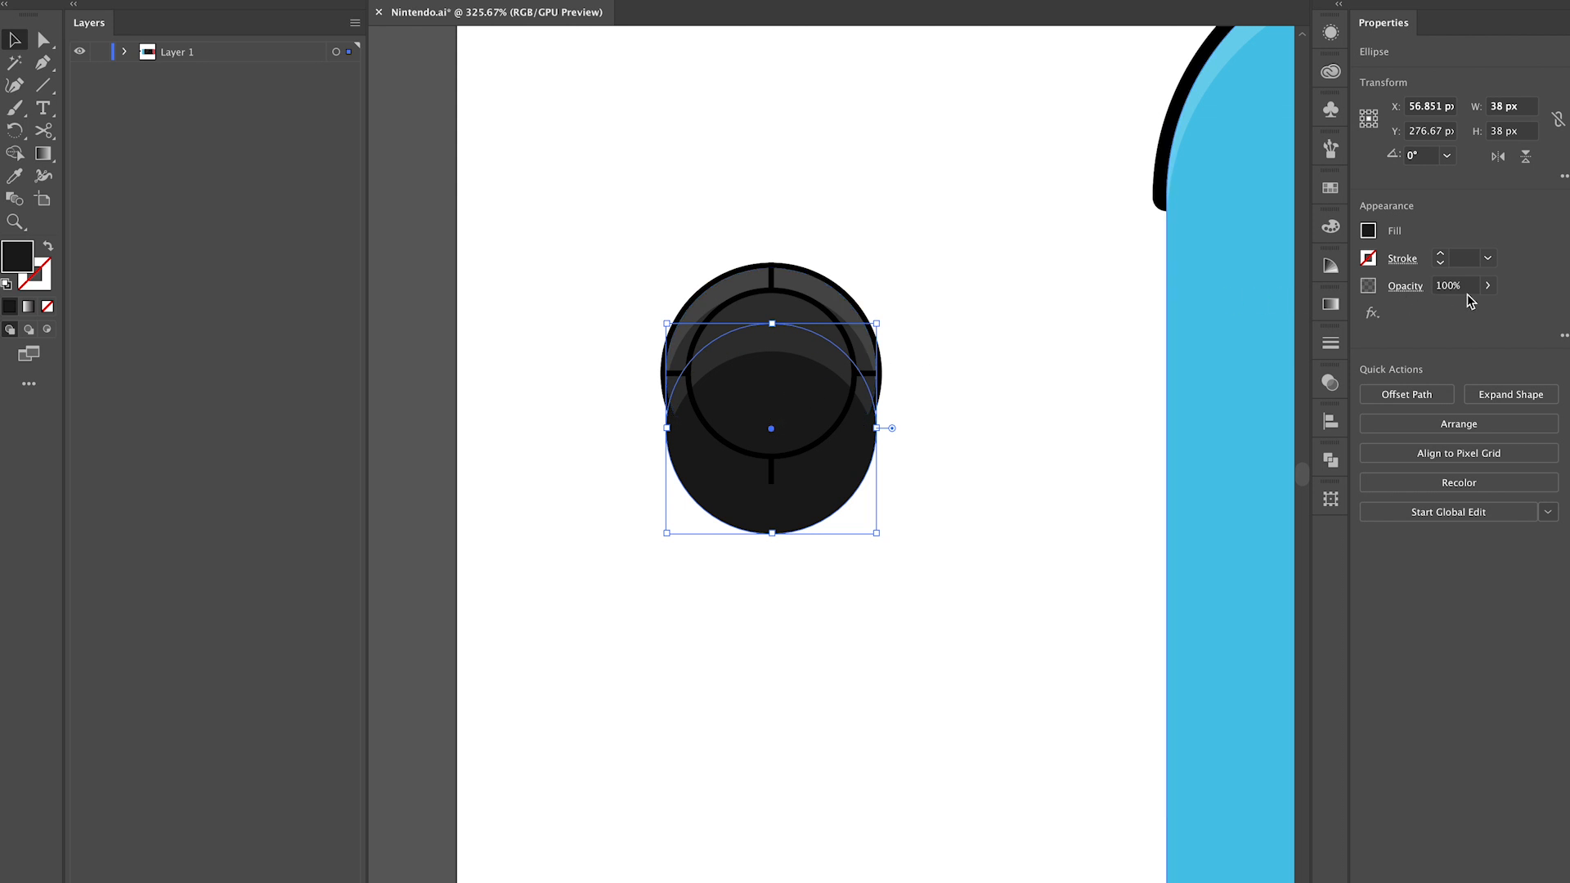
Set the shifted 38 px circle's opacity to 20% as a shadow and group all parts of the analog stick
left_click(1488, 287)
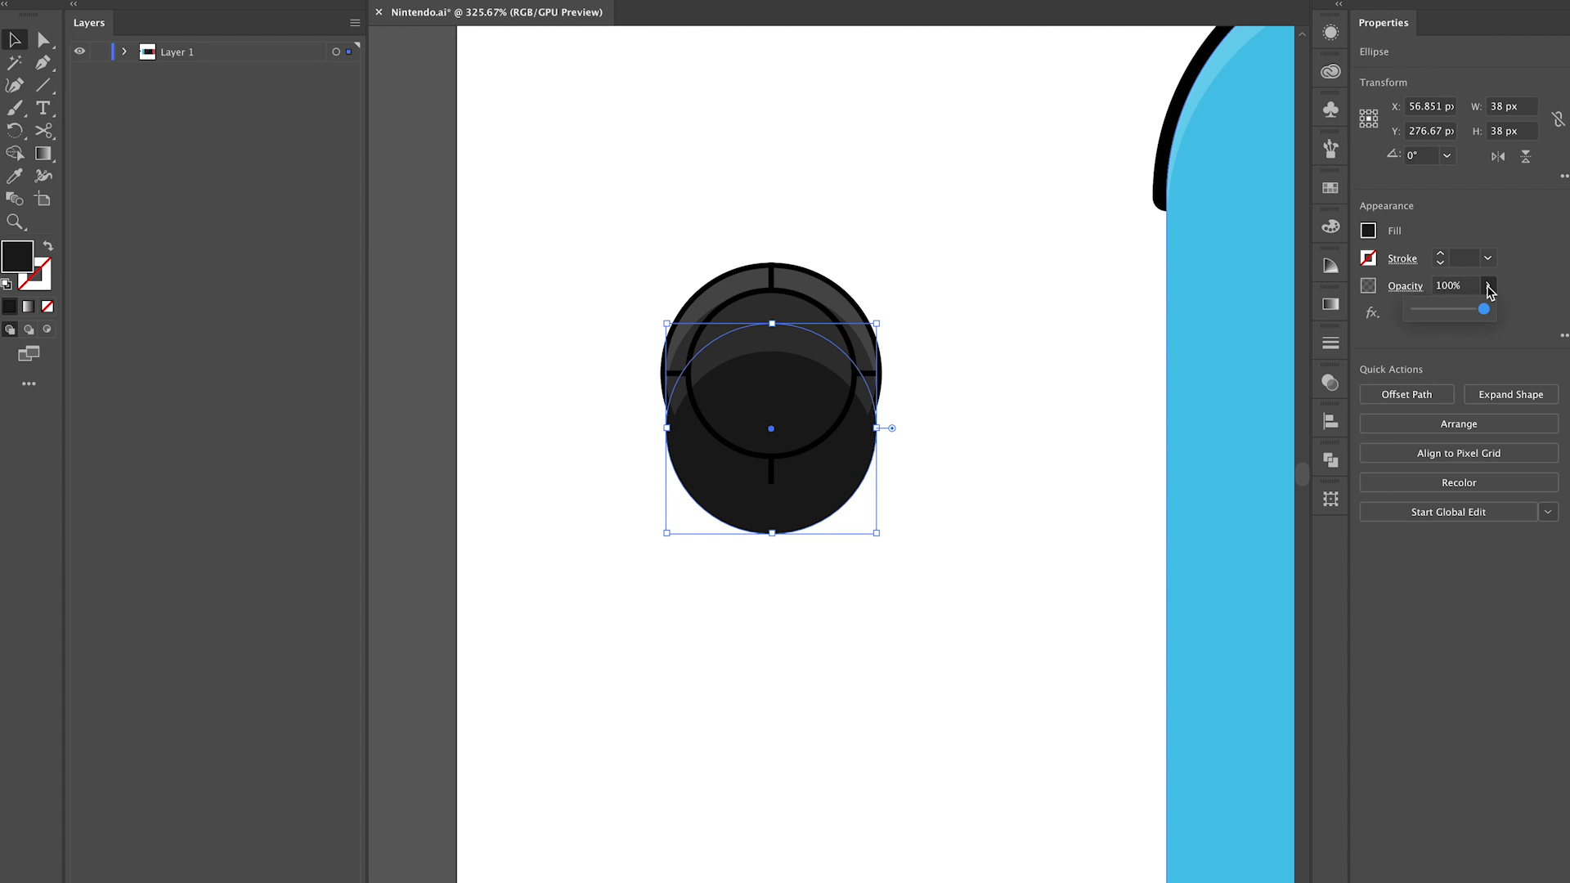
left_click_drag(1478, 312, 1446, 313)
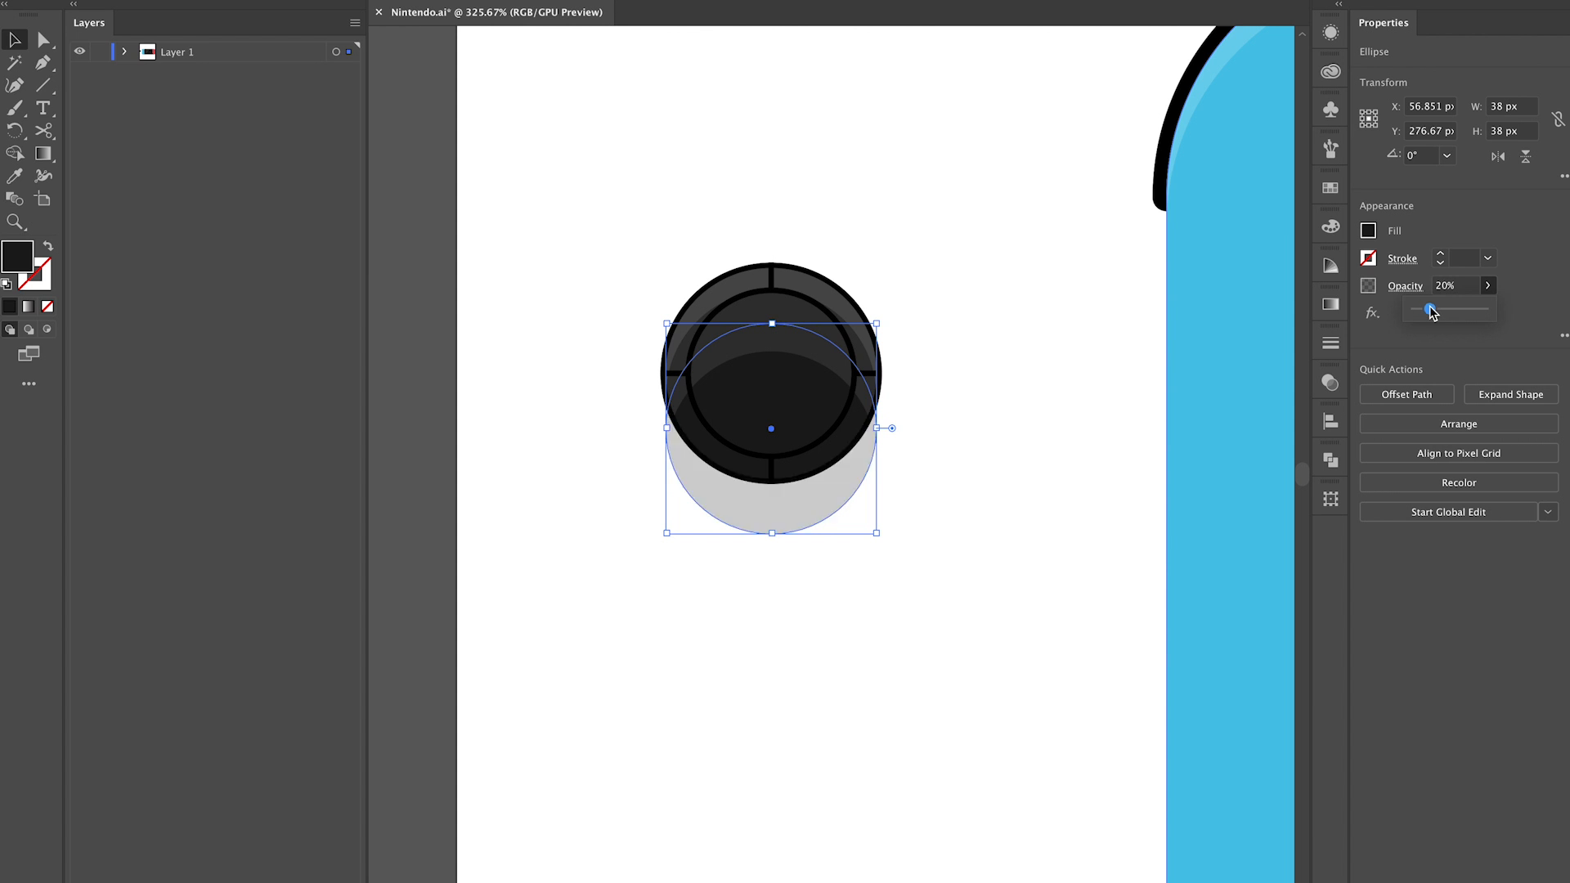
left_click(1005, 482)
left_click_drag(564, 239, 974, 550)
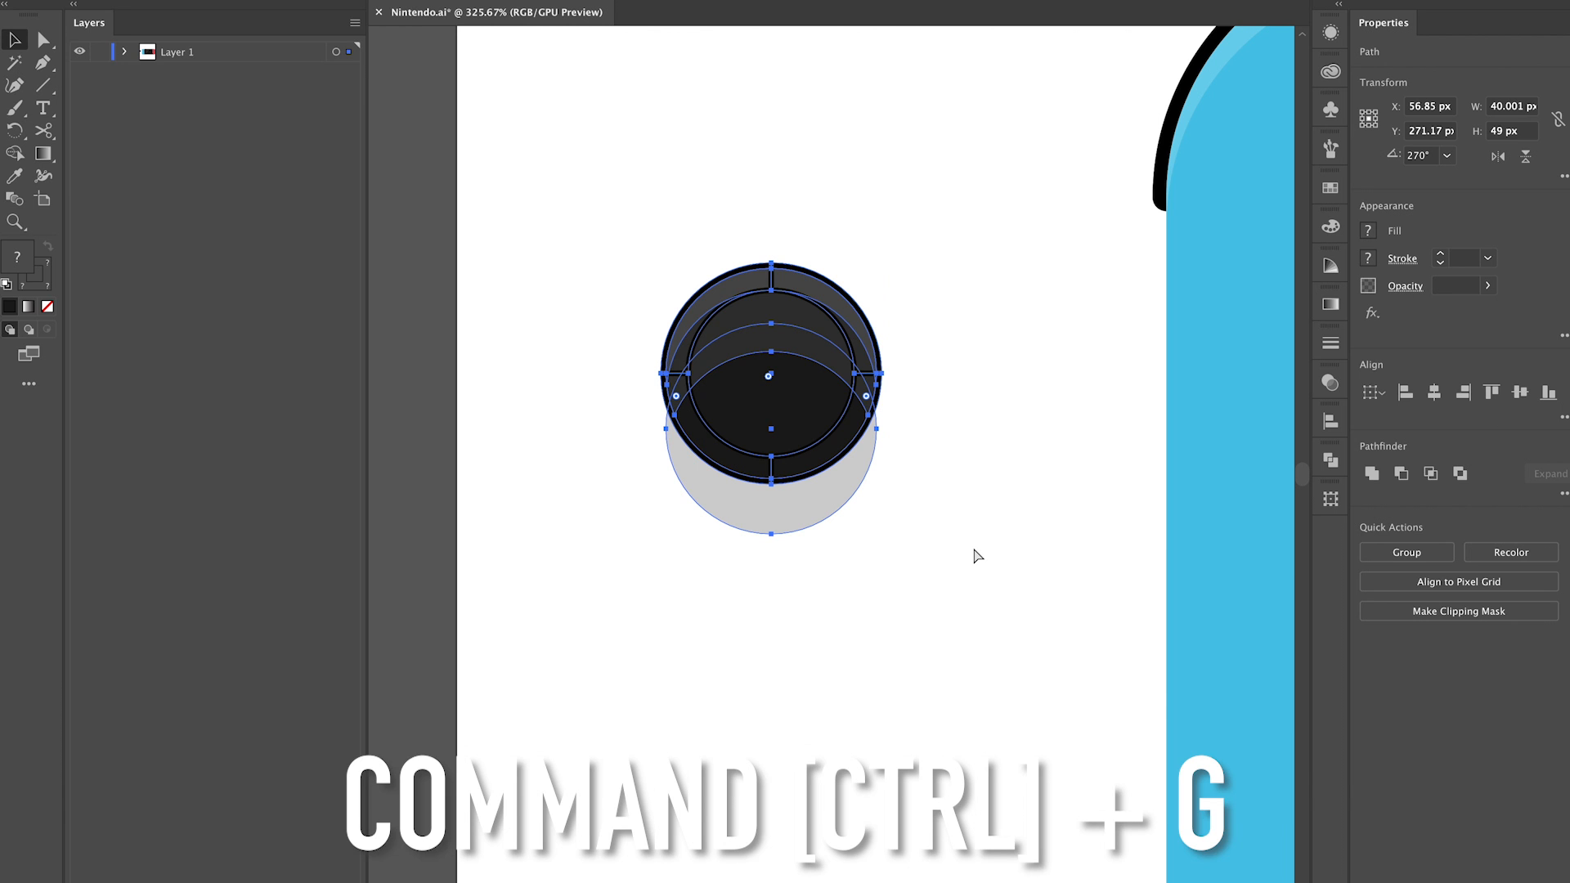
key("ctrl+g")
Move the grouped analog stick onto the upper part of the blue controller
scroll(974, 556, "down", 2)
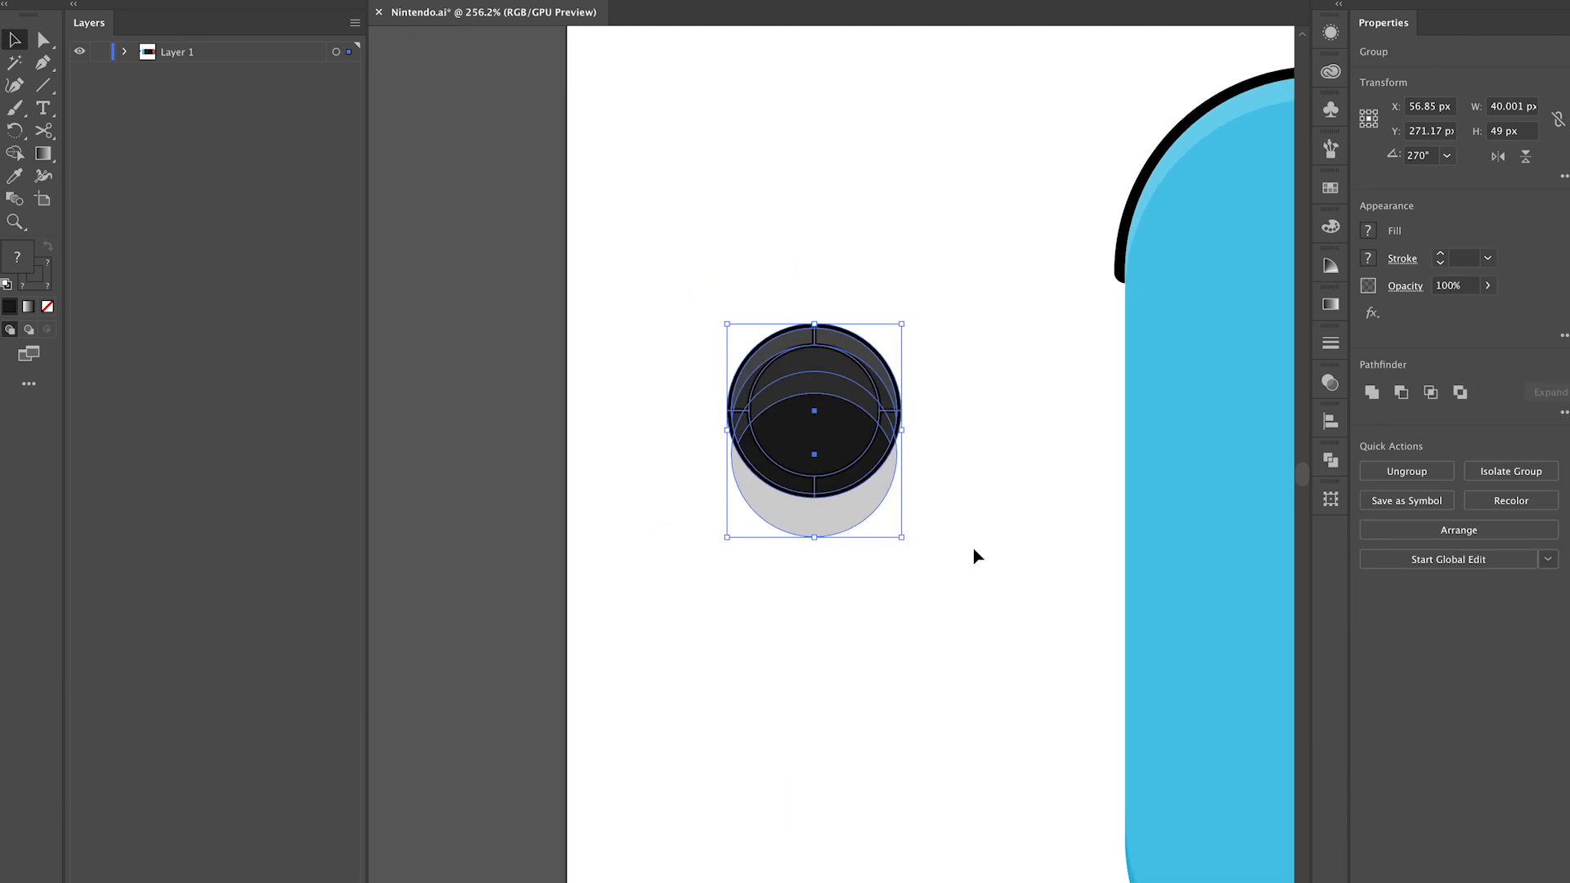
scroll(974, 552, "right", 1)
scroll(782, 463, "down", 2)
left_click_drag(636, 436, 938, 370)
left_click(772, 395)
scroll(771, 395, "left", 5)
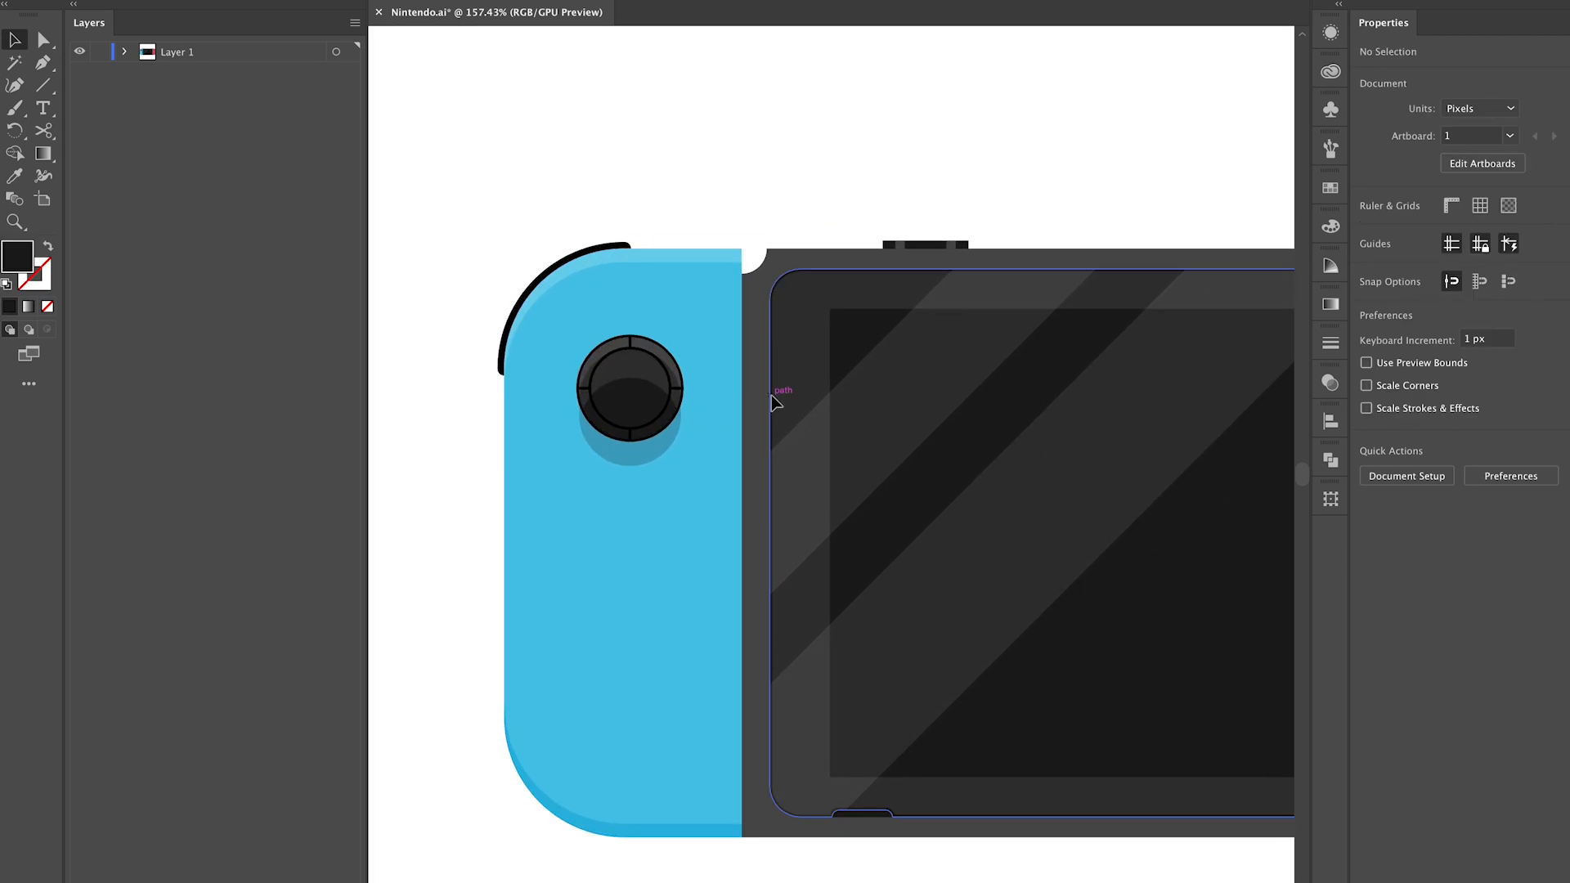
Place a copy of the analog stick near the middle of the red controller
scroll(771, 403, "down", 2)
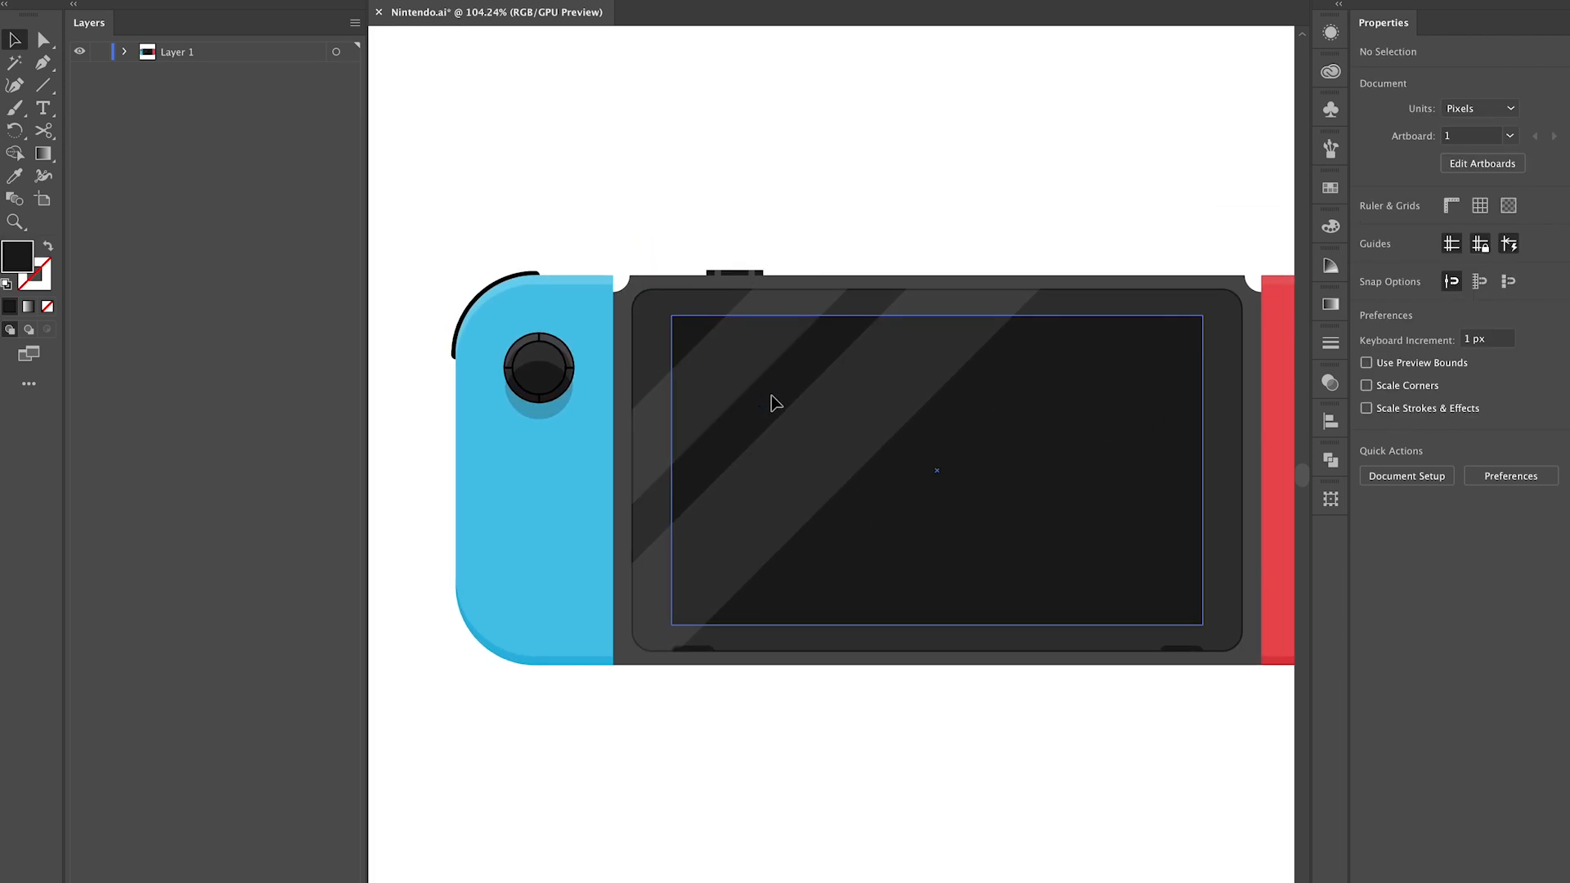
scroll(772, 403, "down", 2)
left_click(606, 384)
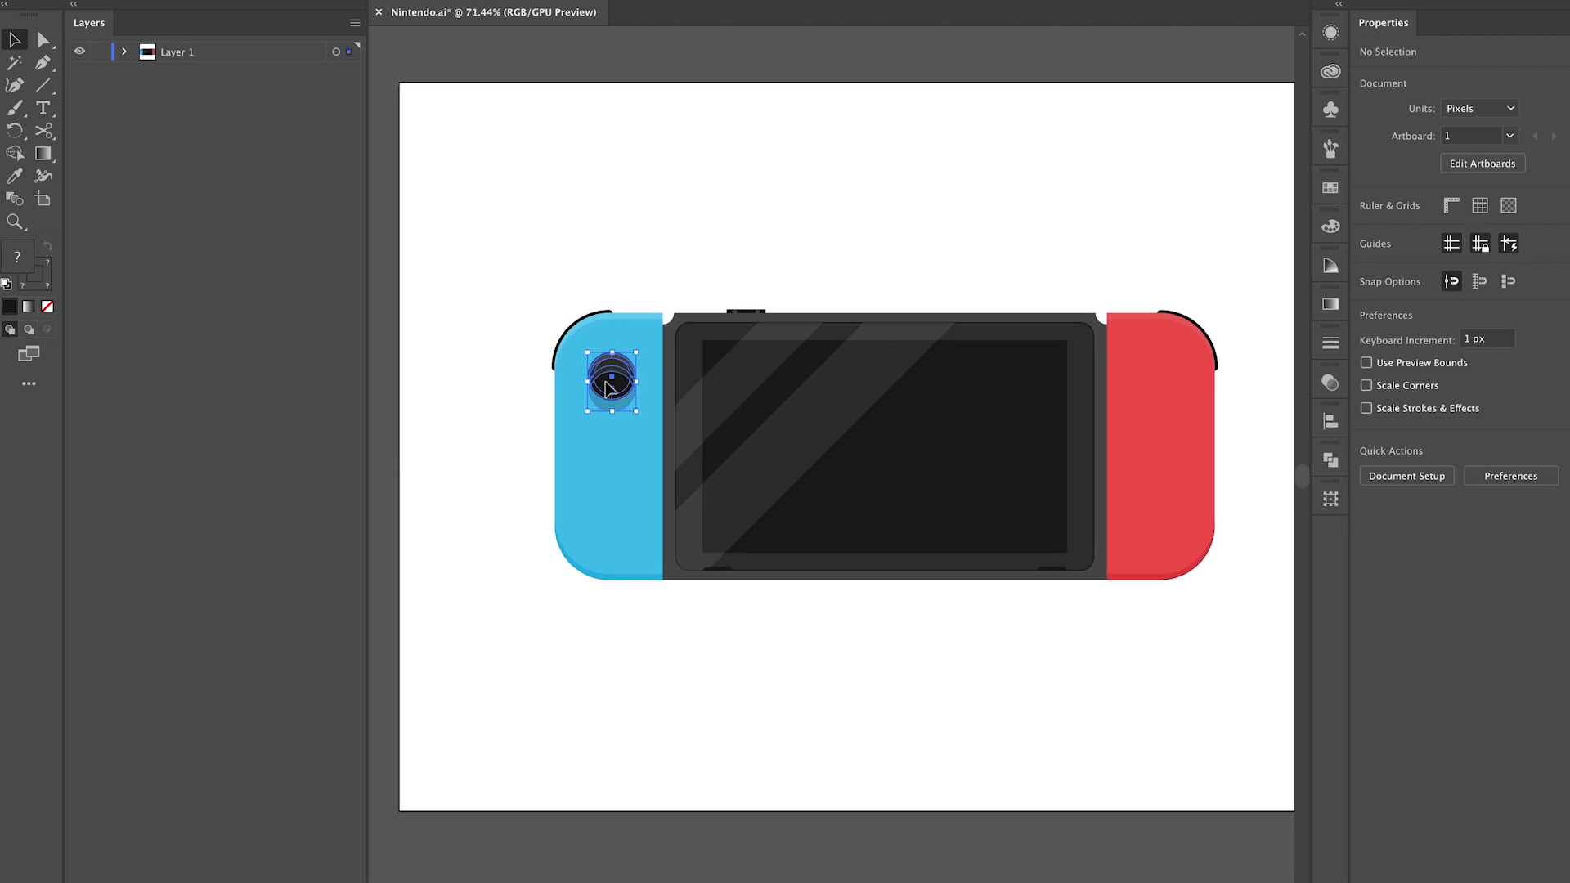
left_click_drag(608, 387, 1157, 448)
left_click(1257, 427)
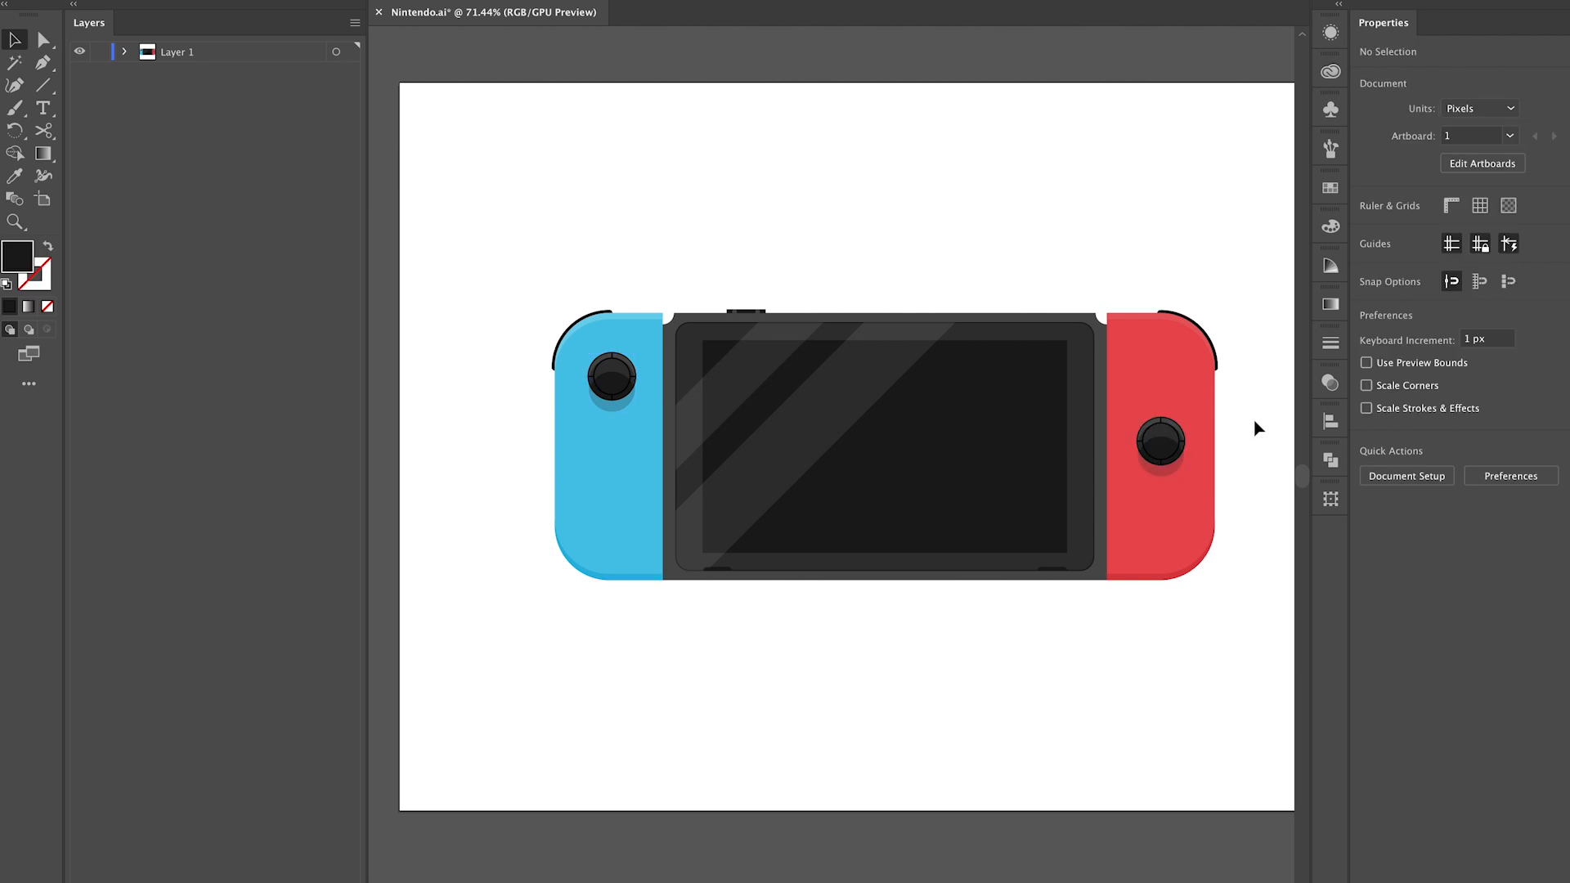
Create a 17 by 17 px circle on the blank artboard area beside the red controller
scroll(1256, 427, "down", 2)
scroll(1256, 428, "up", 4)
scroll(1234, 491, "up", 3)
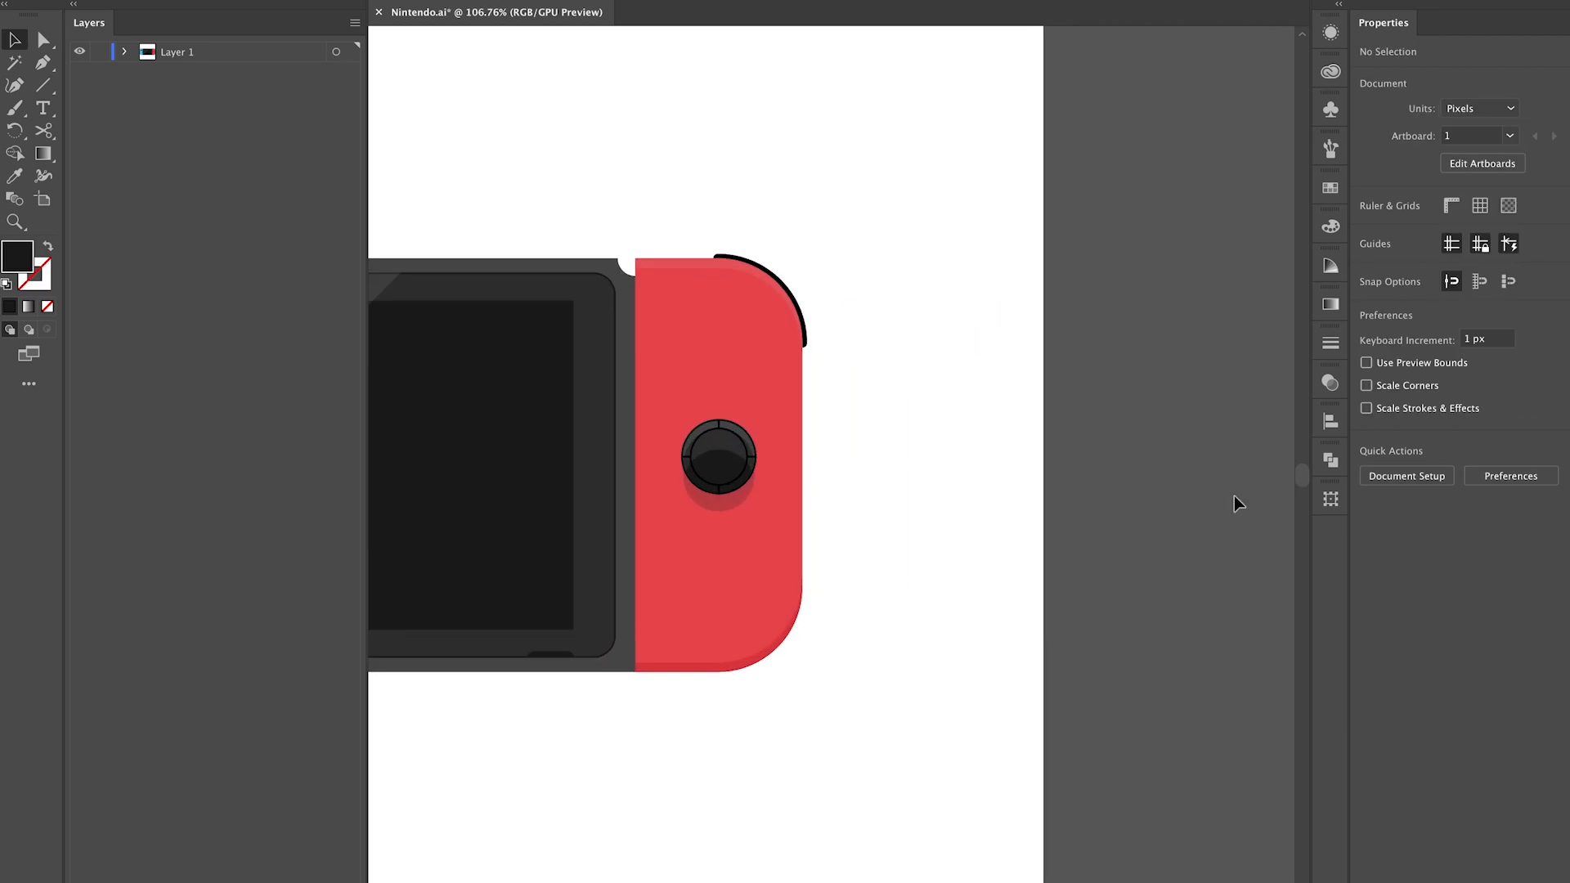
left_click(44, 92)
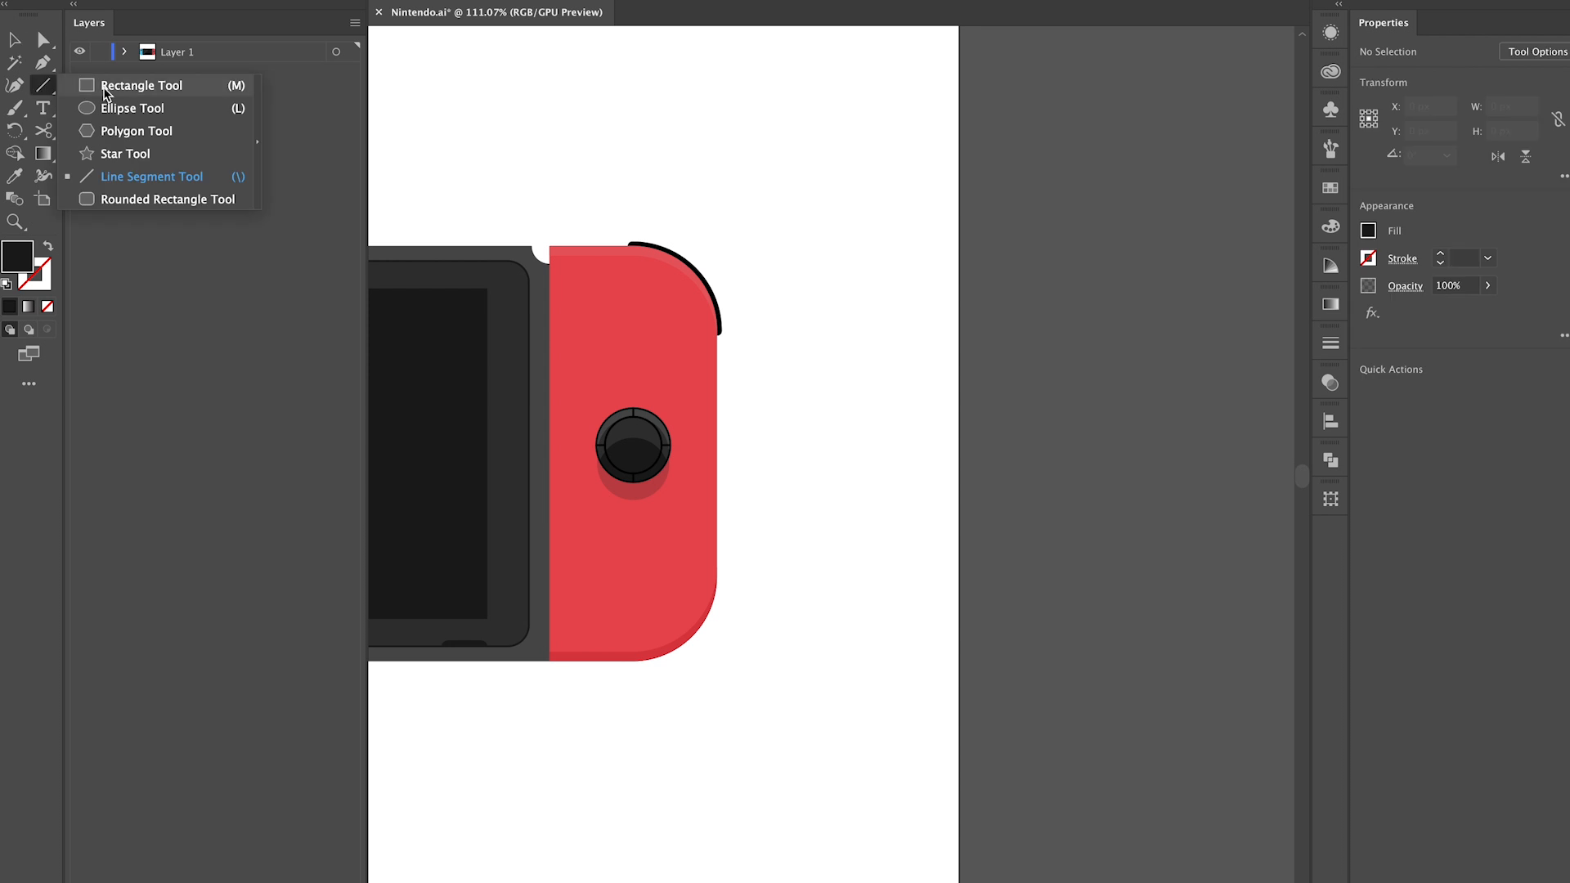
left_click(132, 108)
left_click(808, 369)
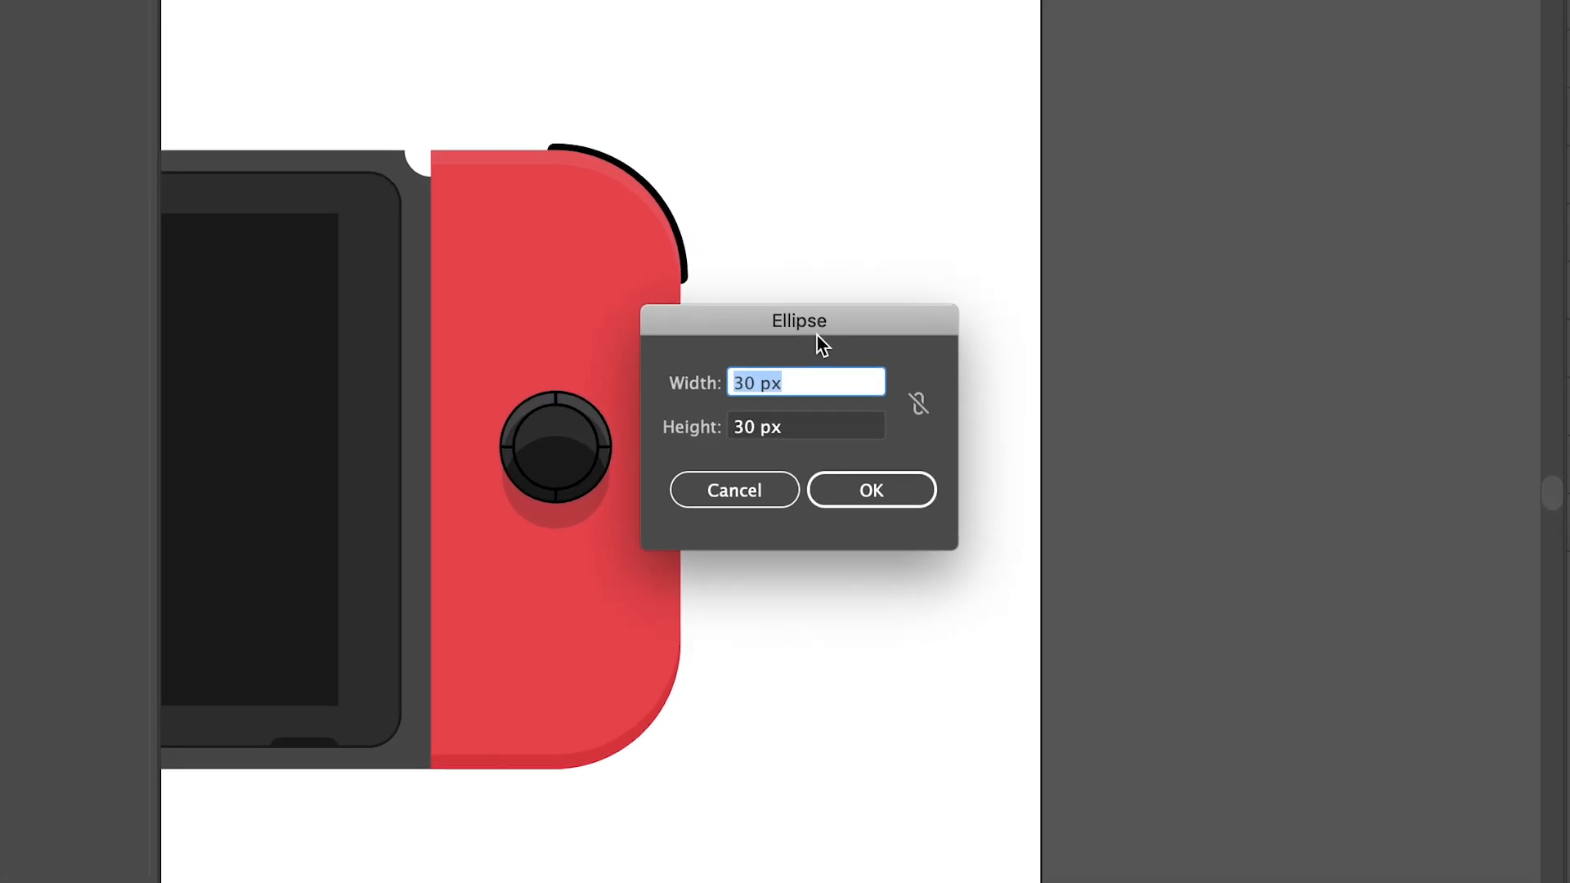
type("17")
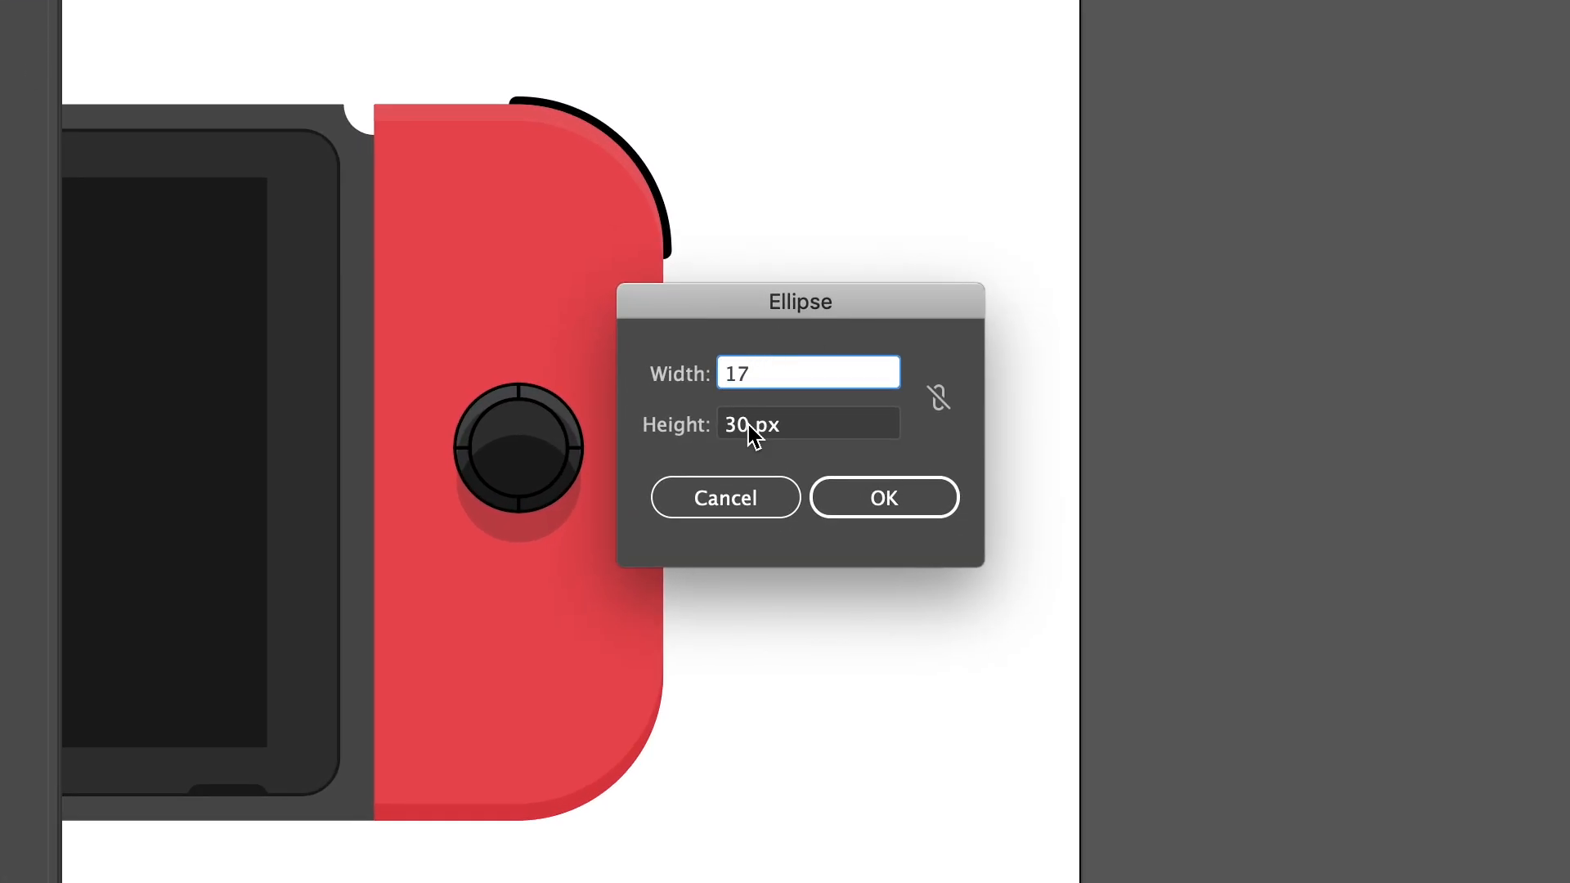
key("Tab")
type("17")
left_click(847, 481)
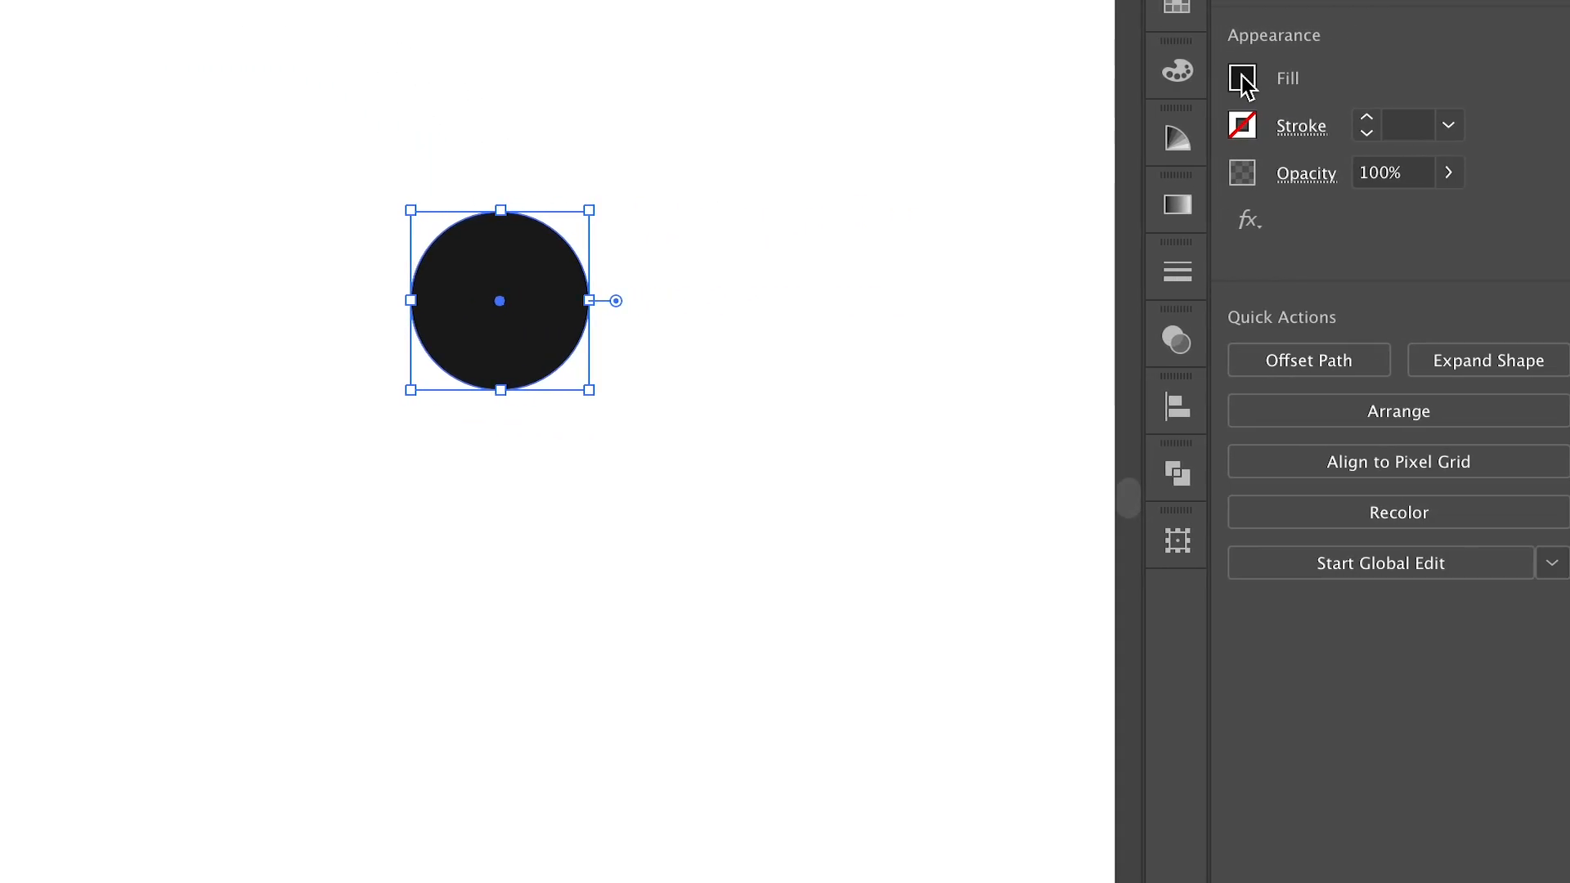
Fill the 17 px circle with dark gray 333333
left_click(1527, 77)
left_click(918, 316)
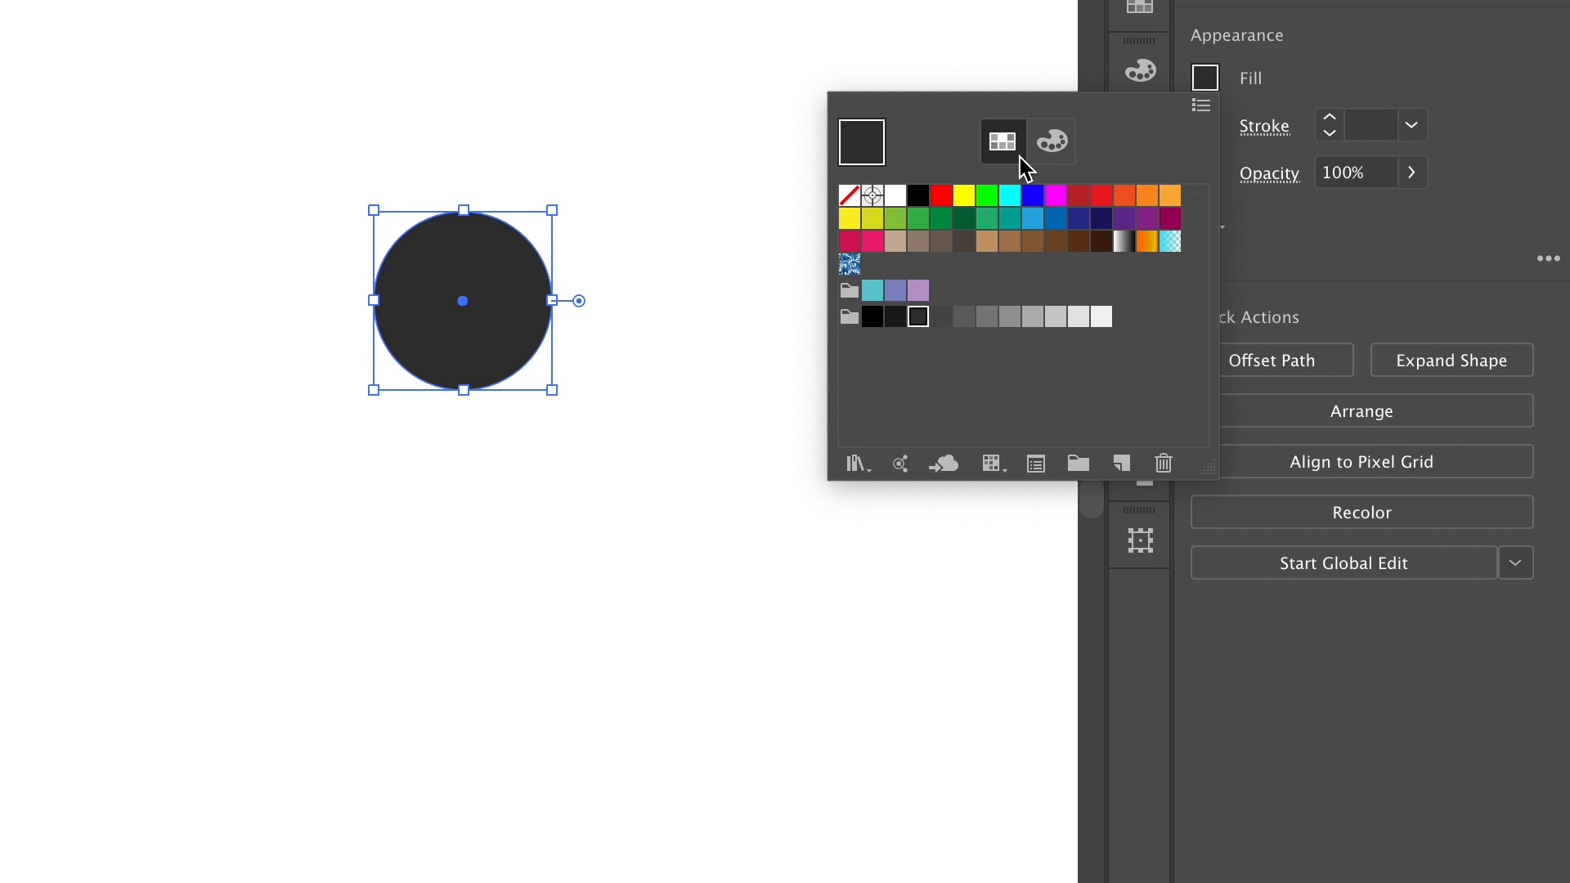
left_click(1051, 143)
left_click(1202, 80)
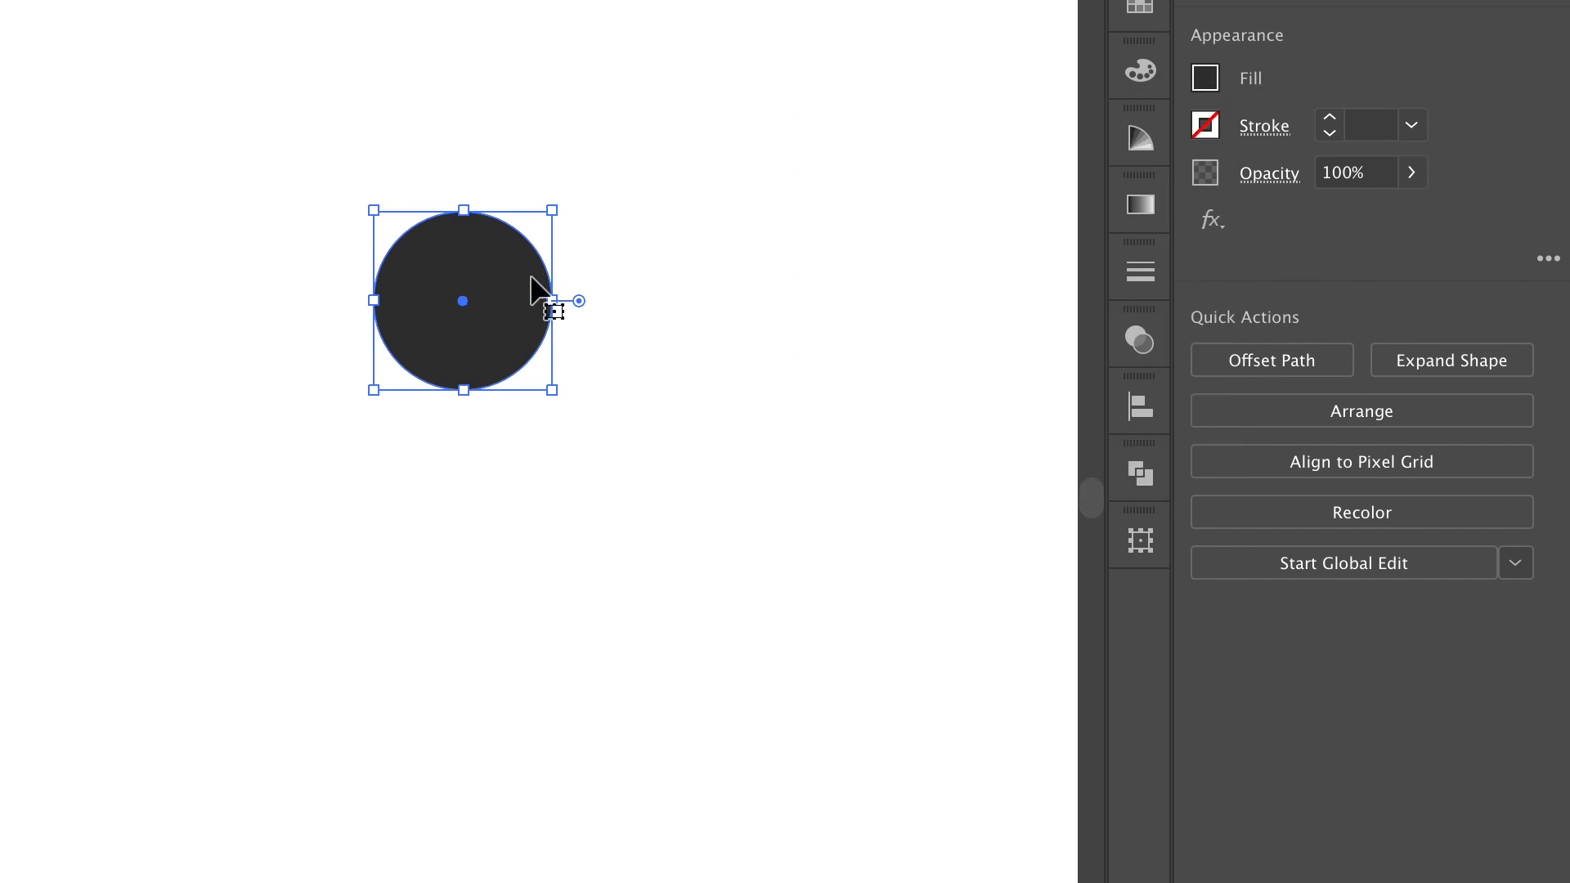
Paste copies of the 17 px circle in front and shift the topmost copy down 3 px
key("ctrl+c")
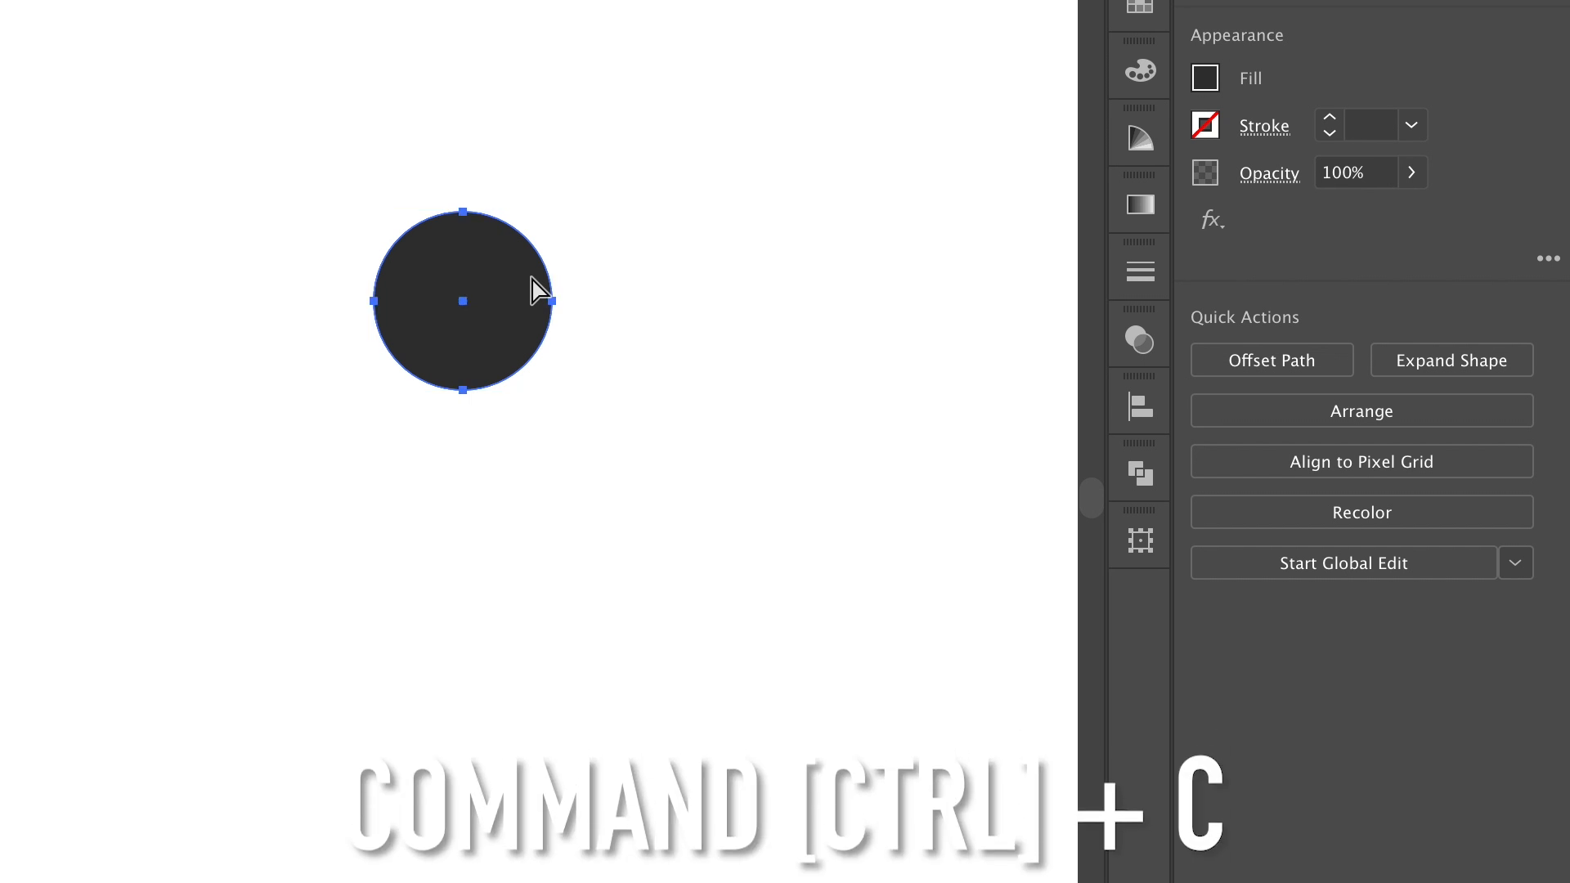
key("ctrl+f")
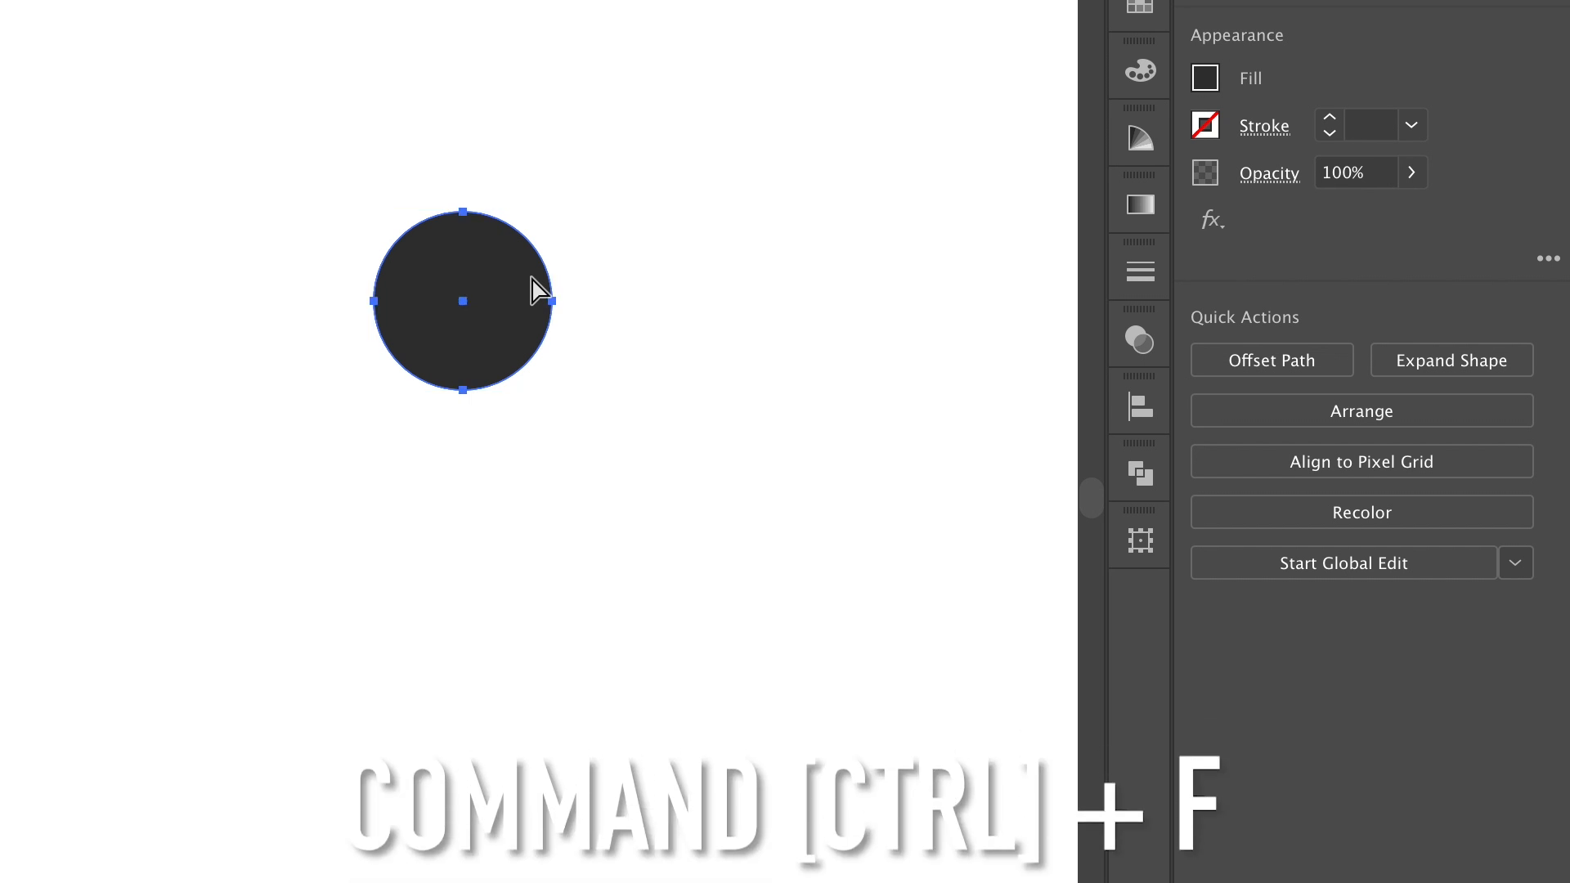
key("shift+Down")
key("shift+Down")
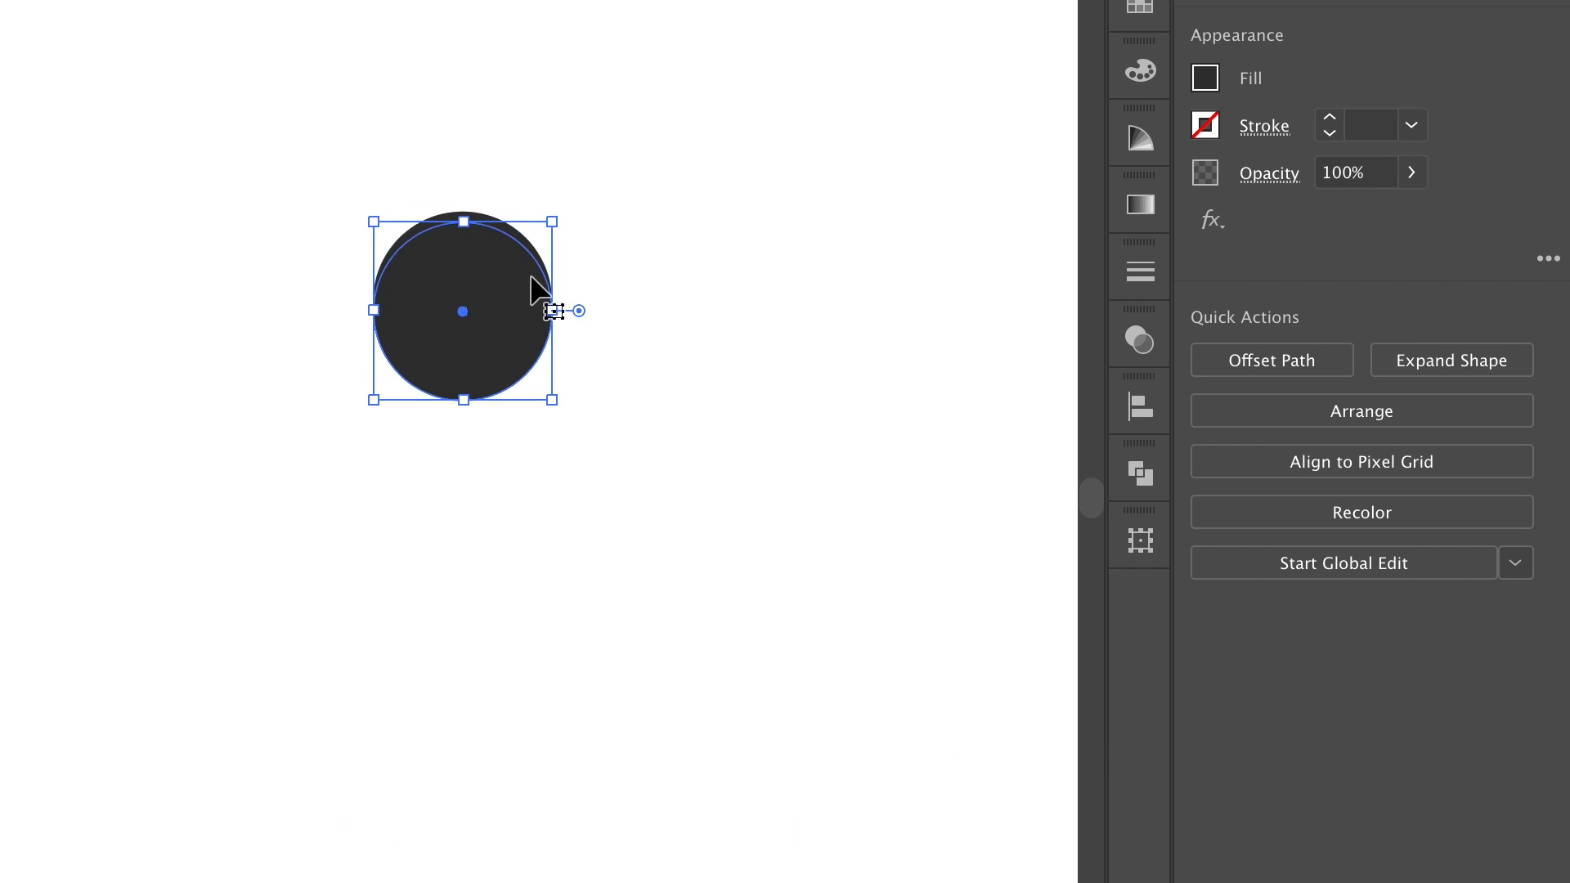
key("shift+Down")
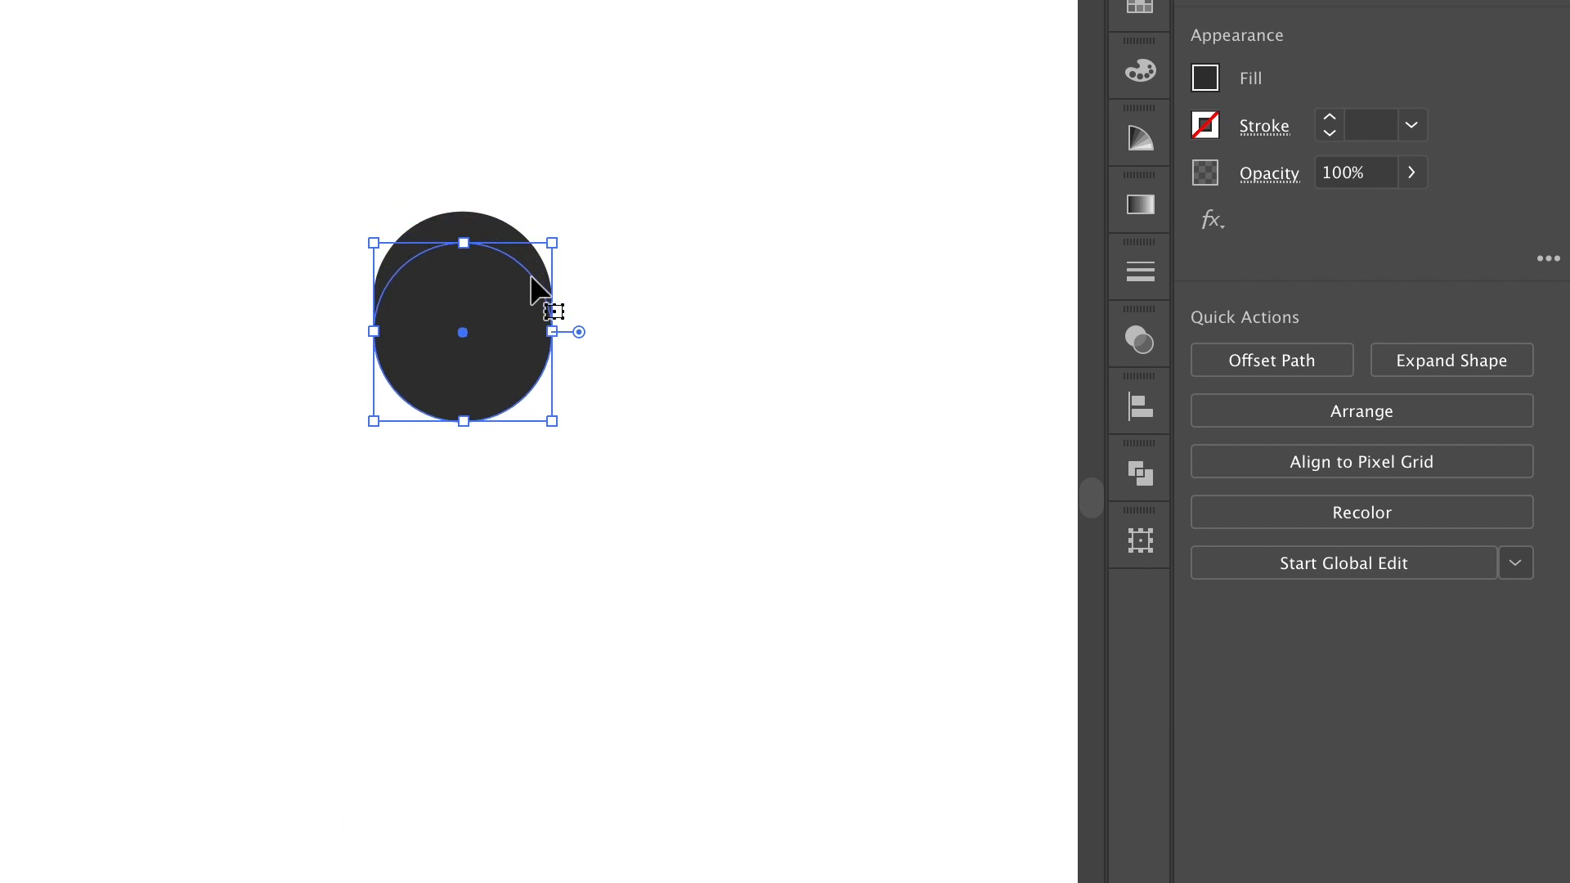
Subtract the shifted copy from the unshifted copy with Minus Front to form a crescent along the circle's upper edge
scroll(530, 277, "up", 2)
key("ctrl+a")
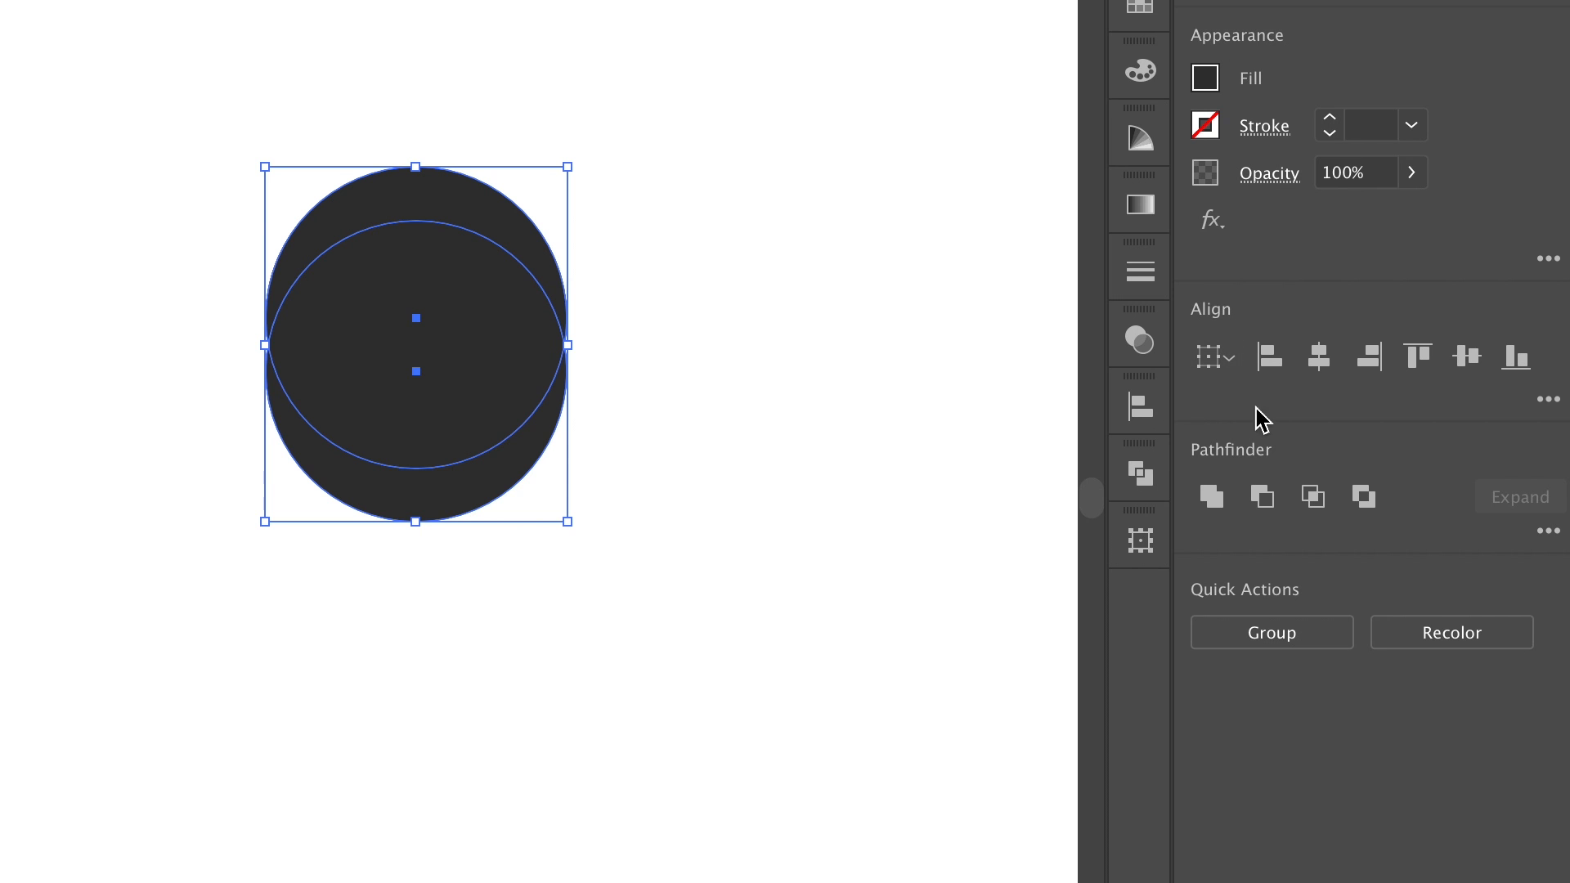
left_click(1266, 498)
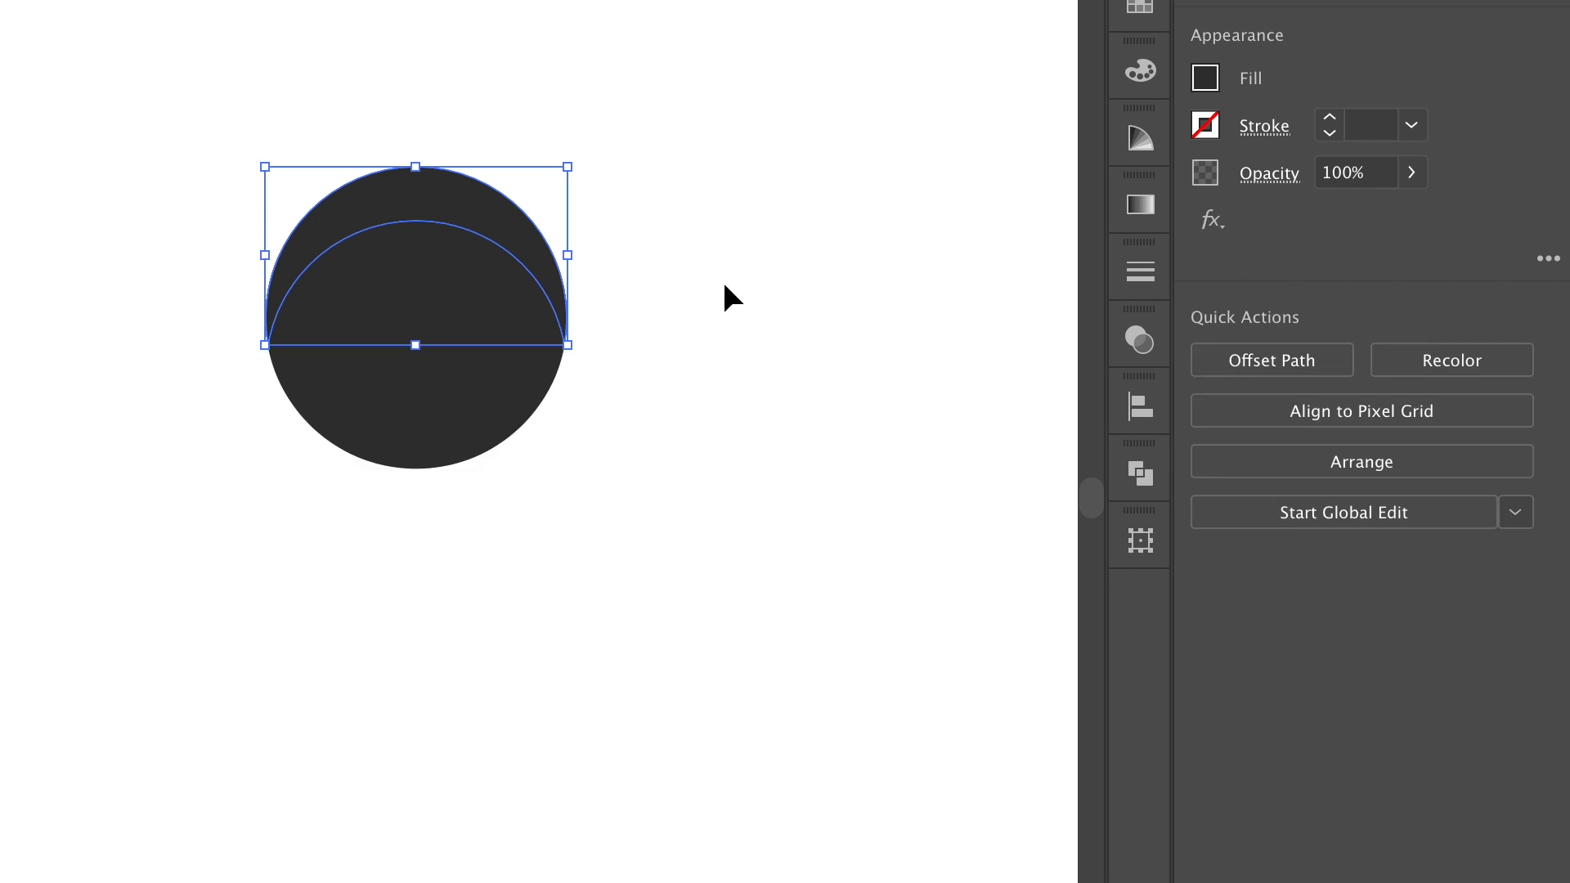
Fill the crescent highlight with gray 4D4D4D
left_click(1207, 80)
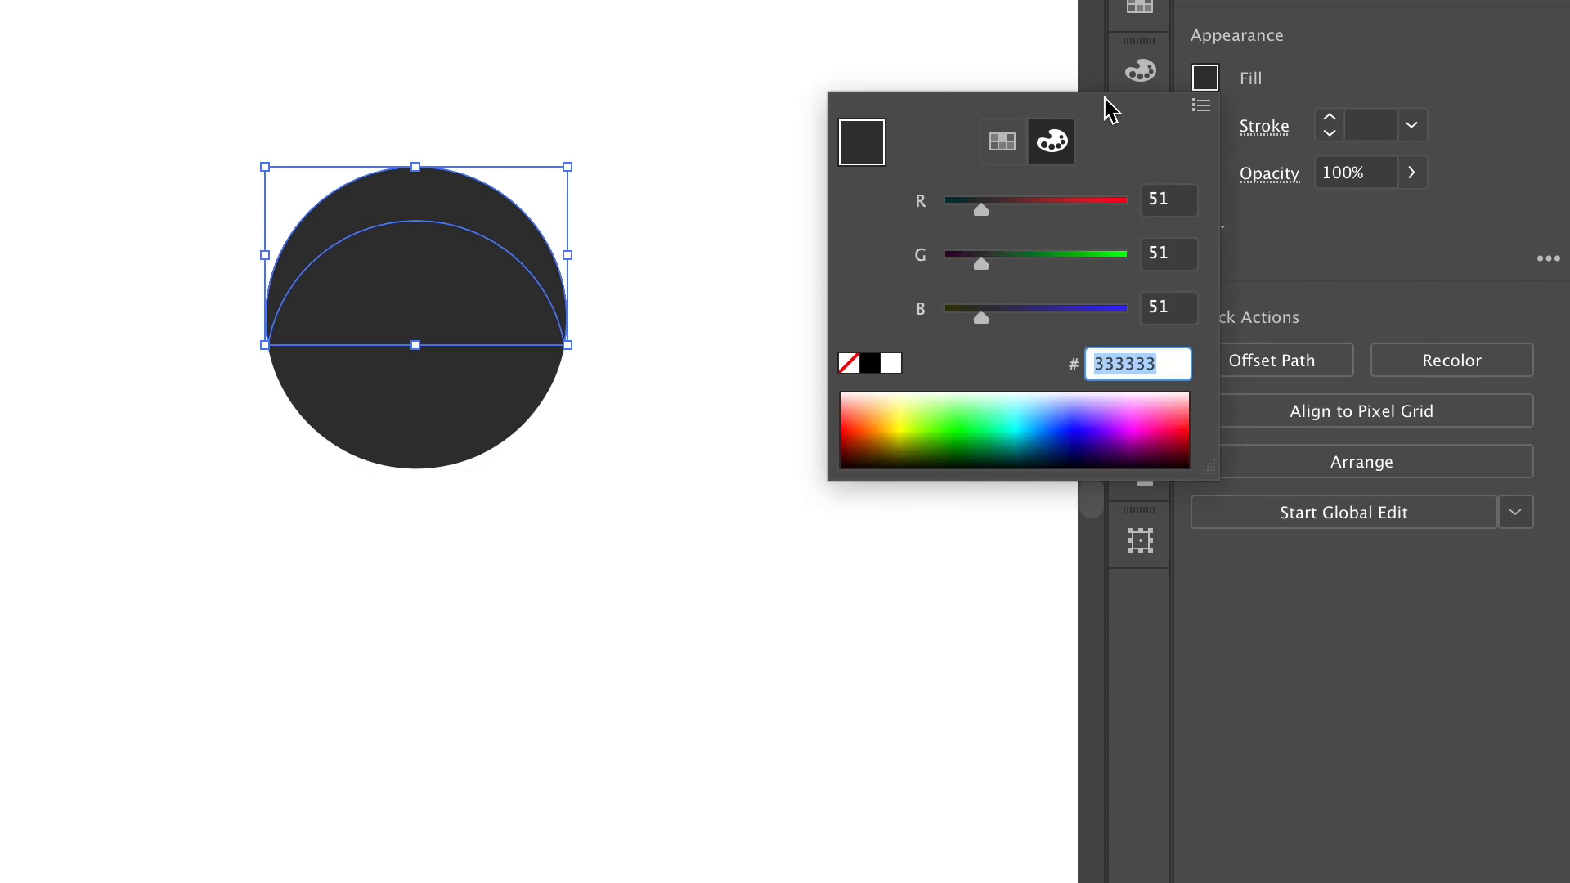
left_click(1002, 143)
left_click(941, 317)
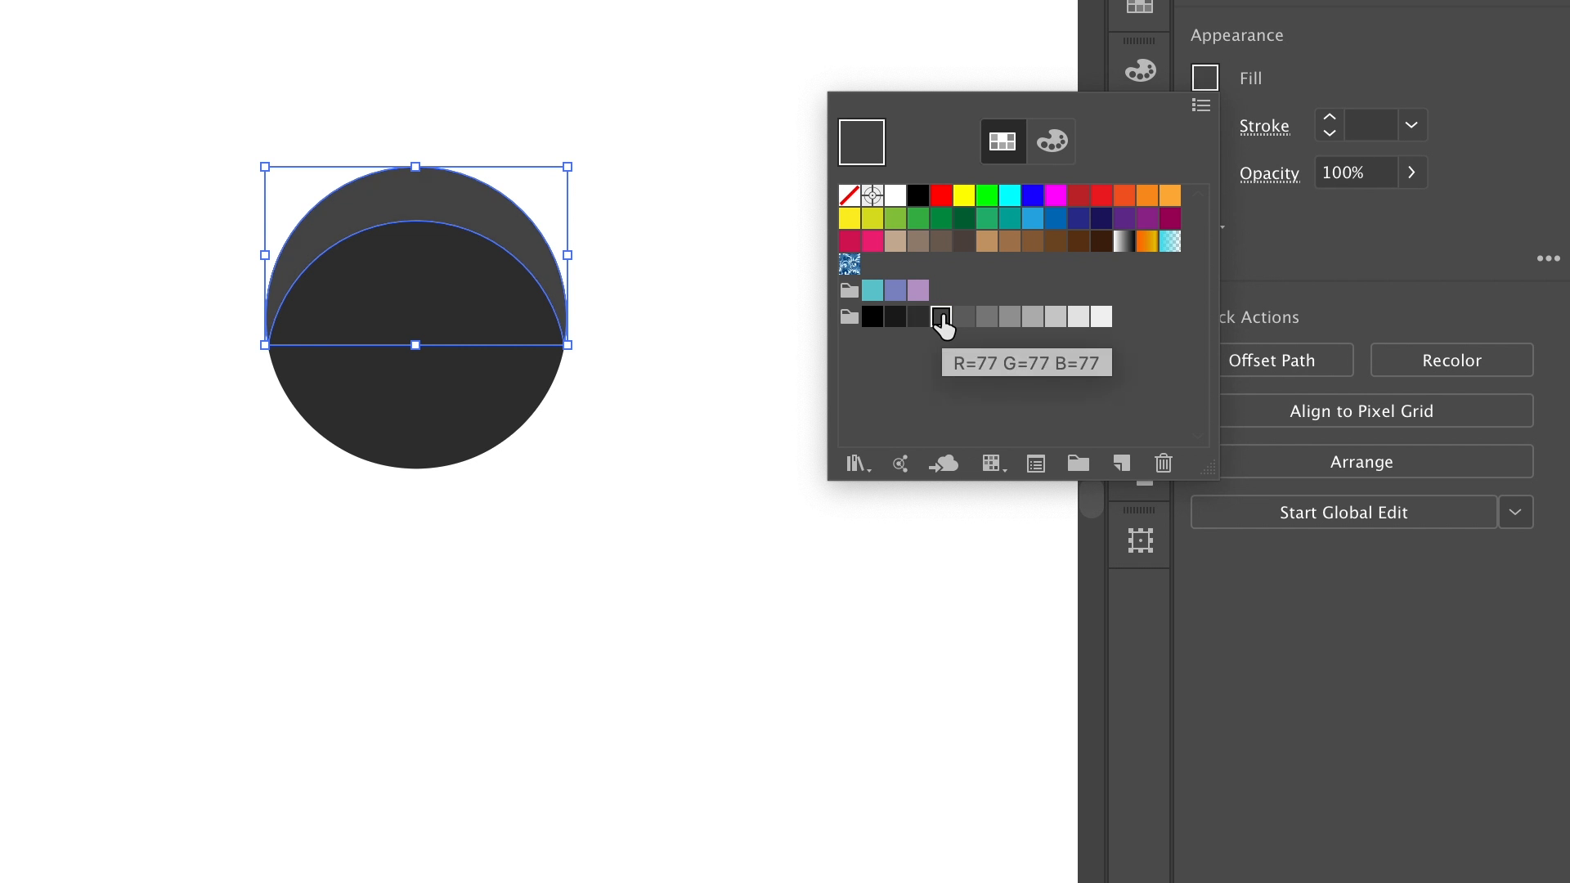
left_click(1052, 142)
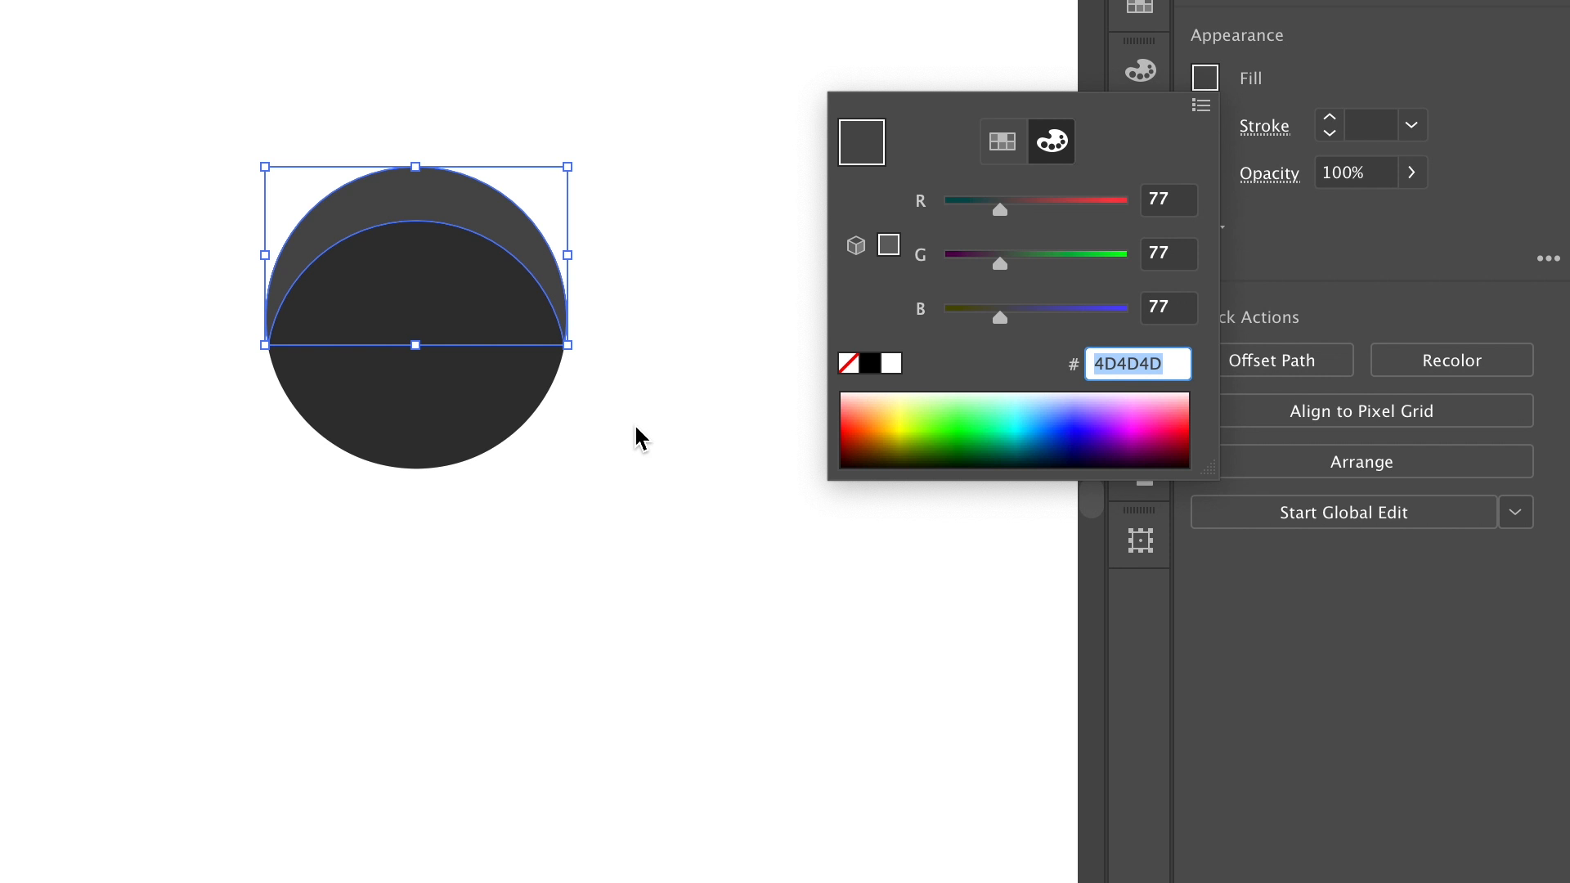
key("Escape")
Paste a copy of the dark base circle in back and shift the copy down 3 px
left_click(449, 405)
key("super+c")
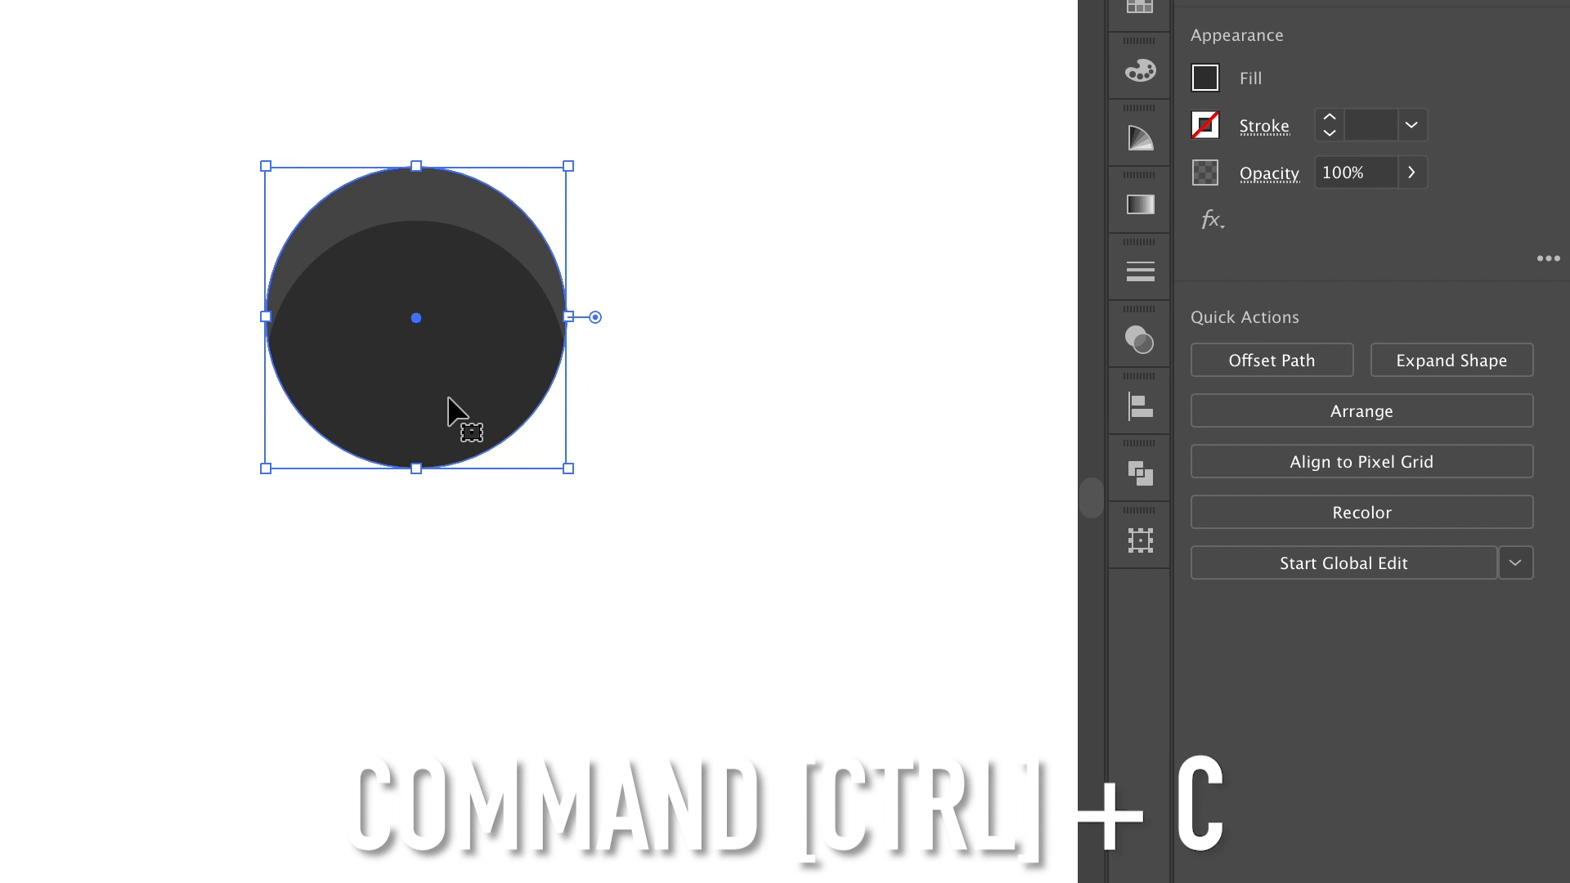
key("super+f")
key("super+b")
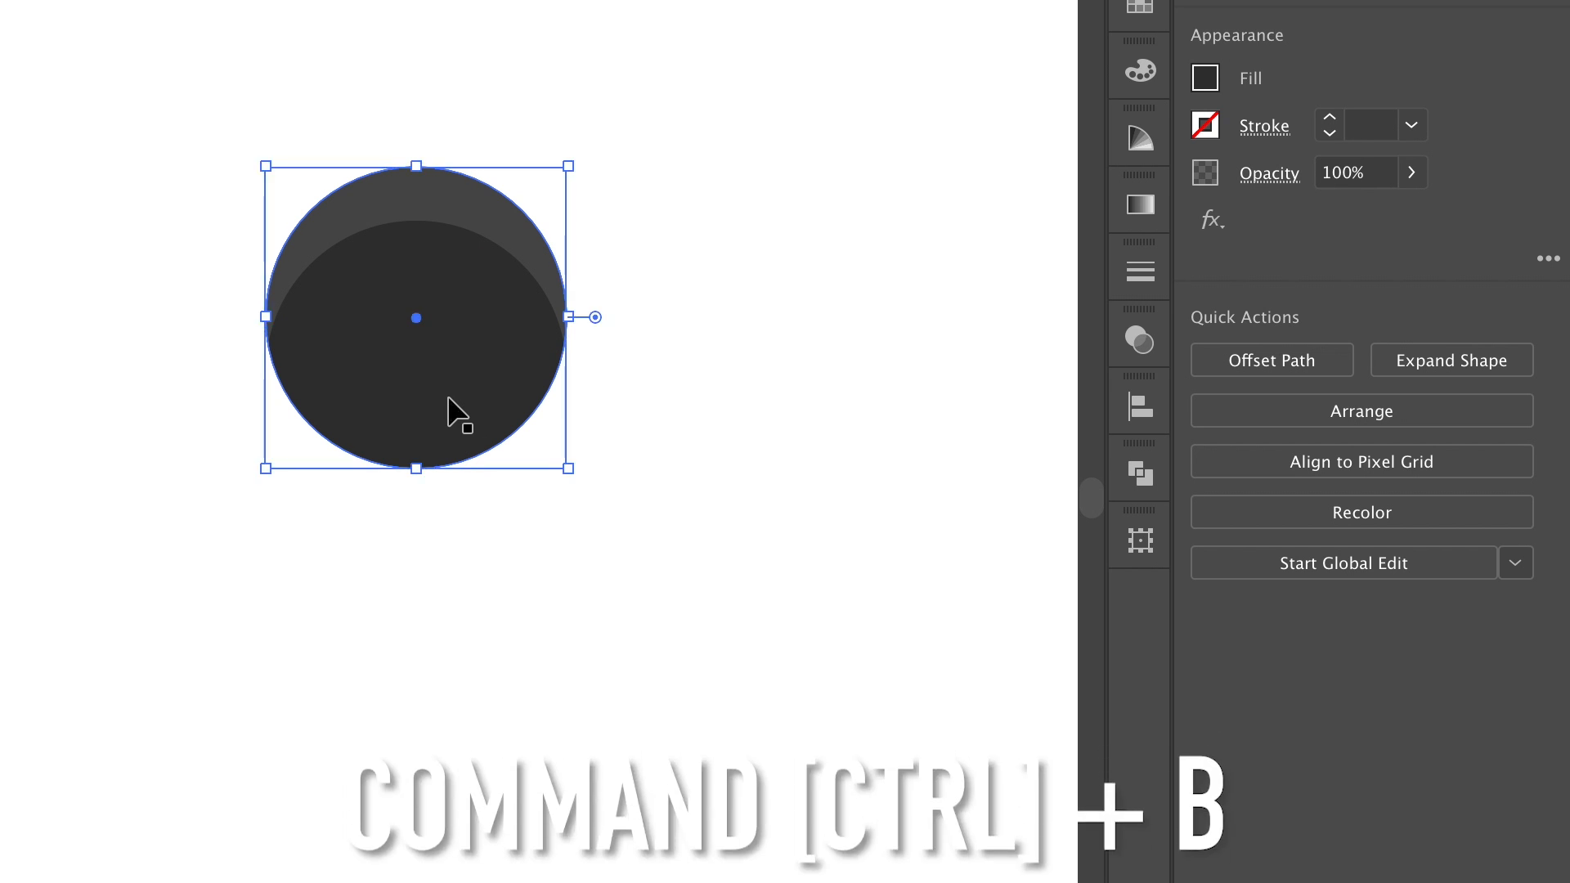
key("Down")
key("Down")
key("Down")
key("Down")
key("Down")
key("Down")
key("Down")
key("Down")
key("Down")
key("Down")
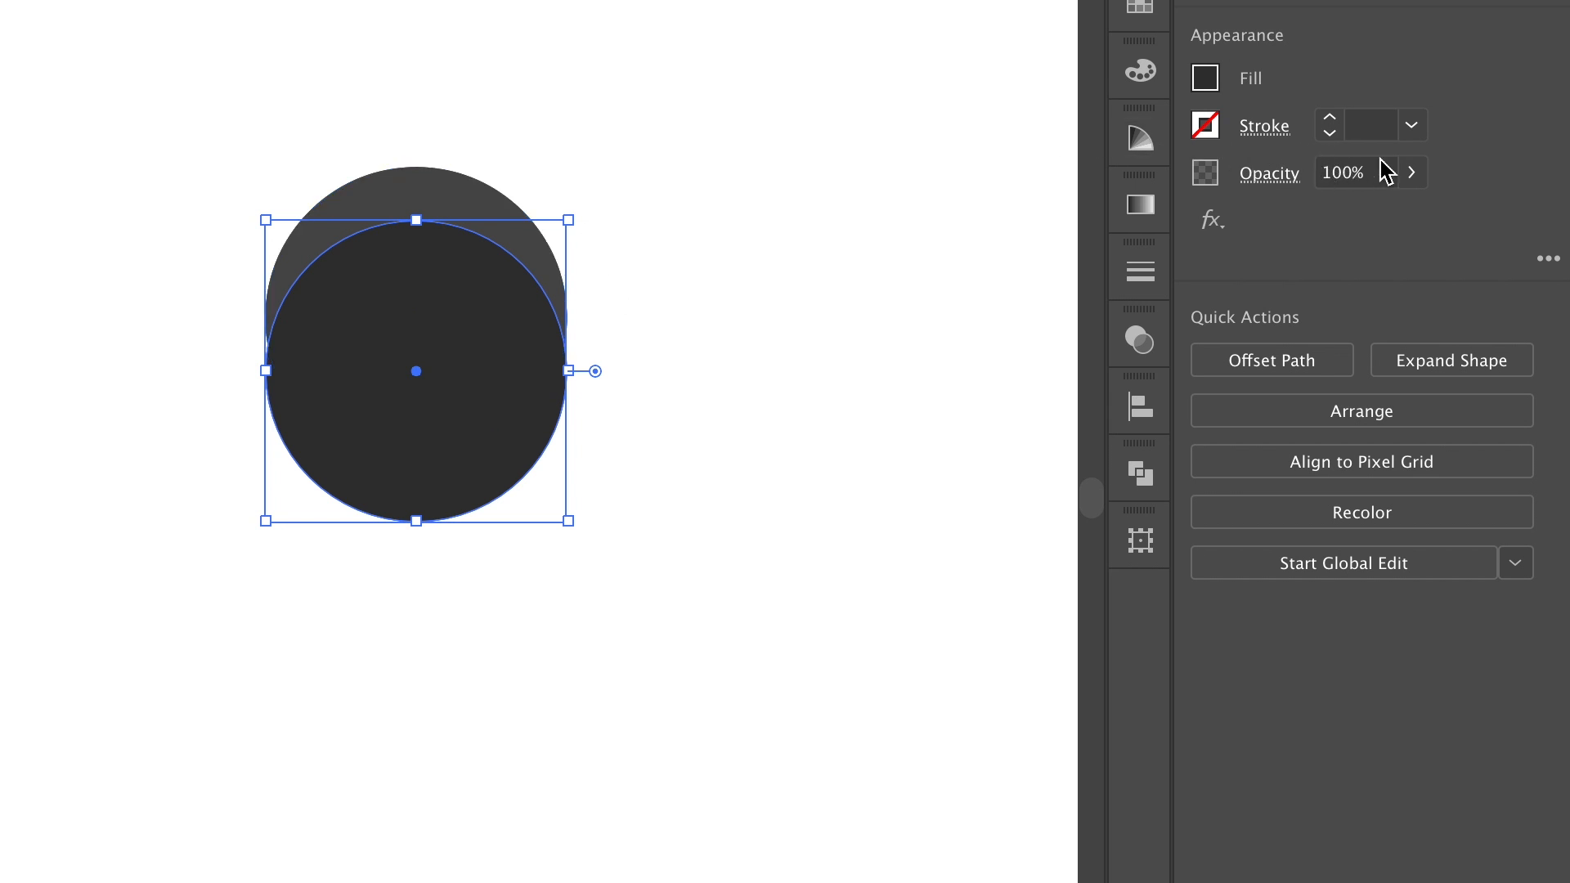
Turn the rear circle into a shadow with 20% opacity and a black fill
left_click(1411, 173)
left_click_drag(1341, 214, 1308, 217)
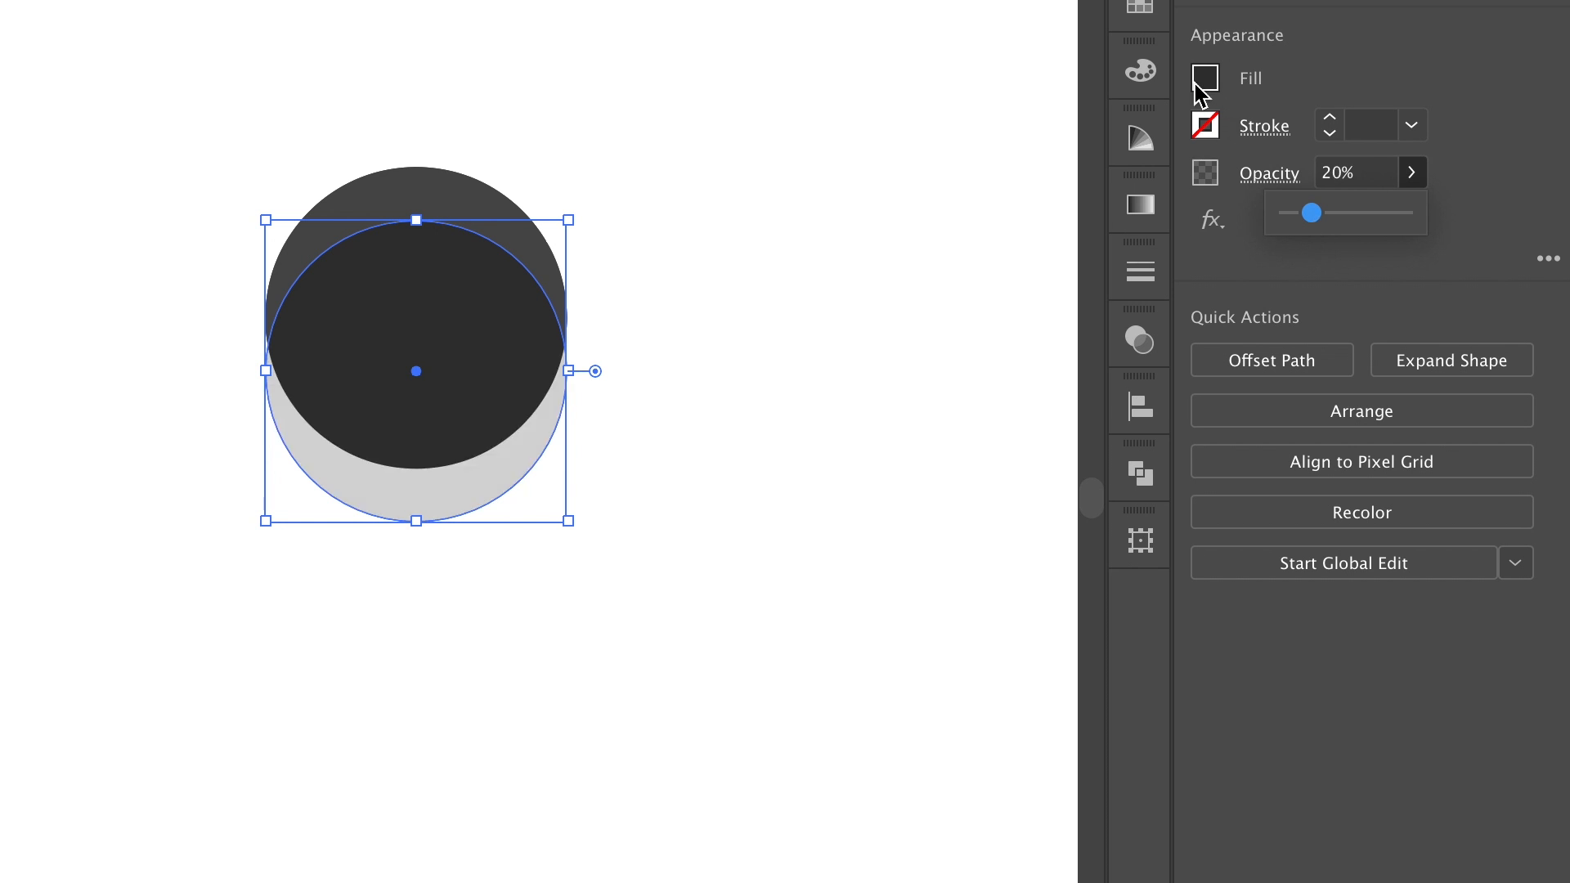
left_click(1203, 79)
left_click(1003, 146)
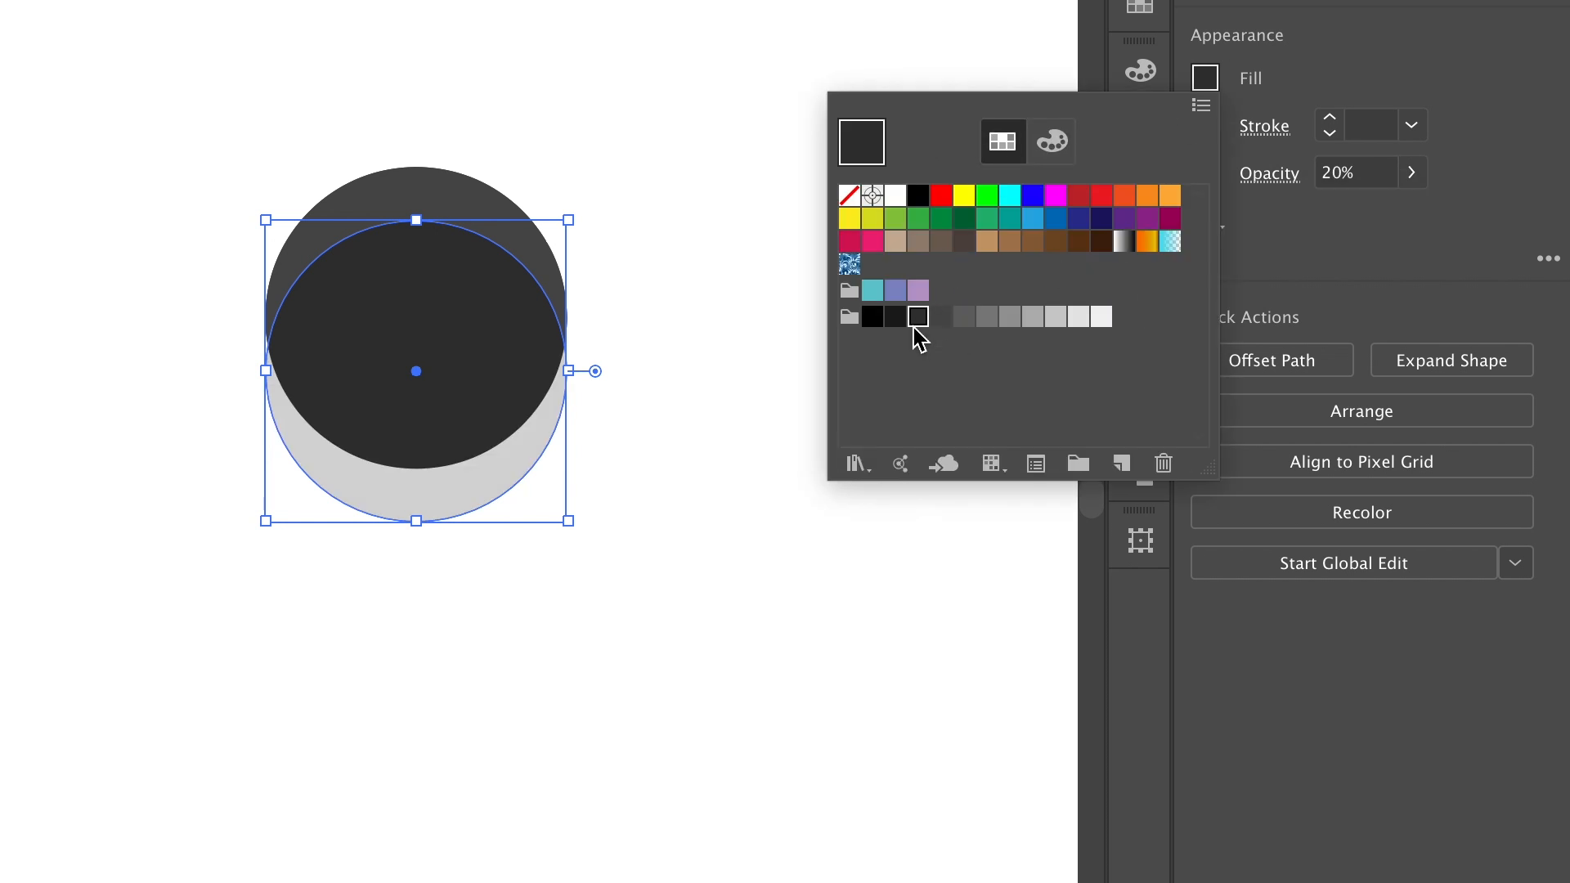
left_click(871, 317)
left_click(711, 394)
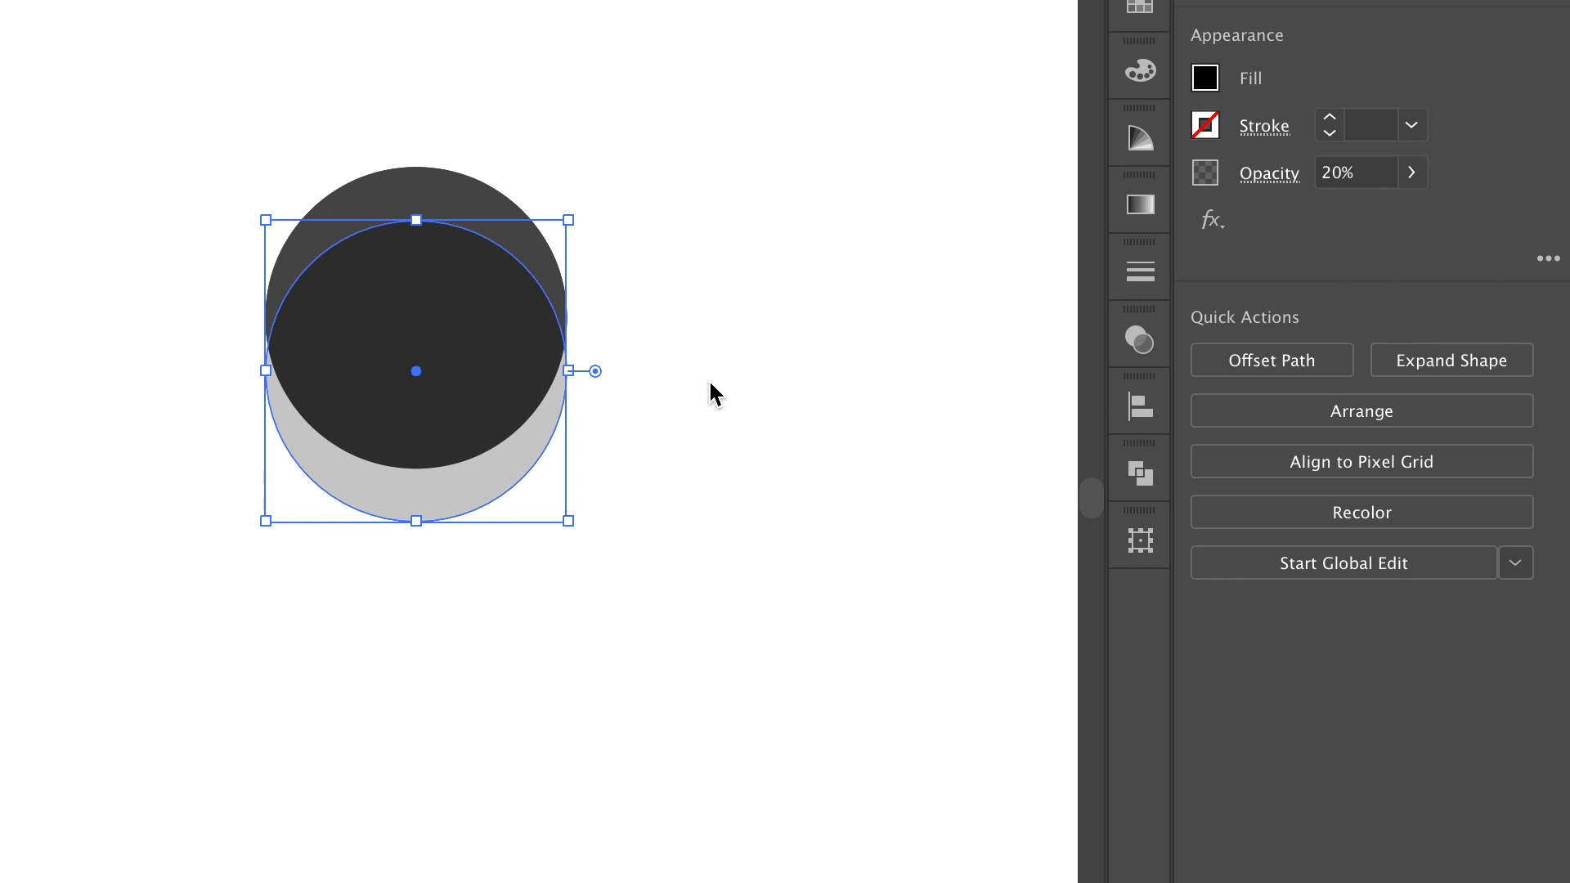
left_click(710, 384)
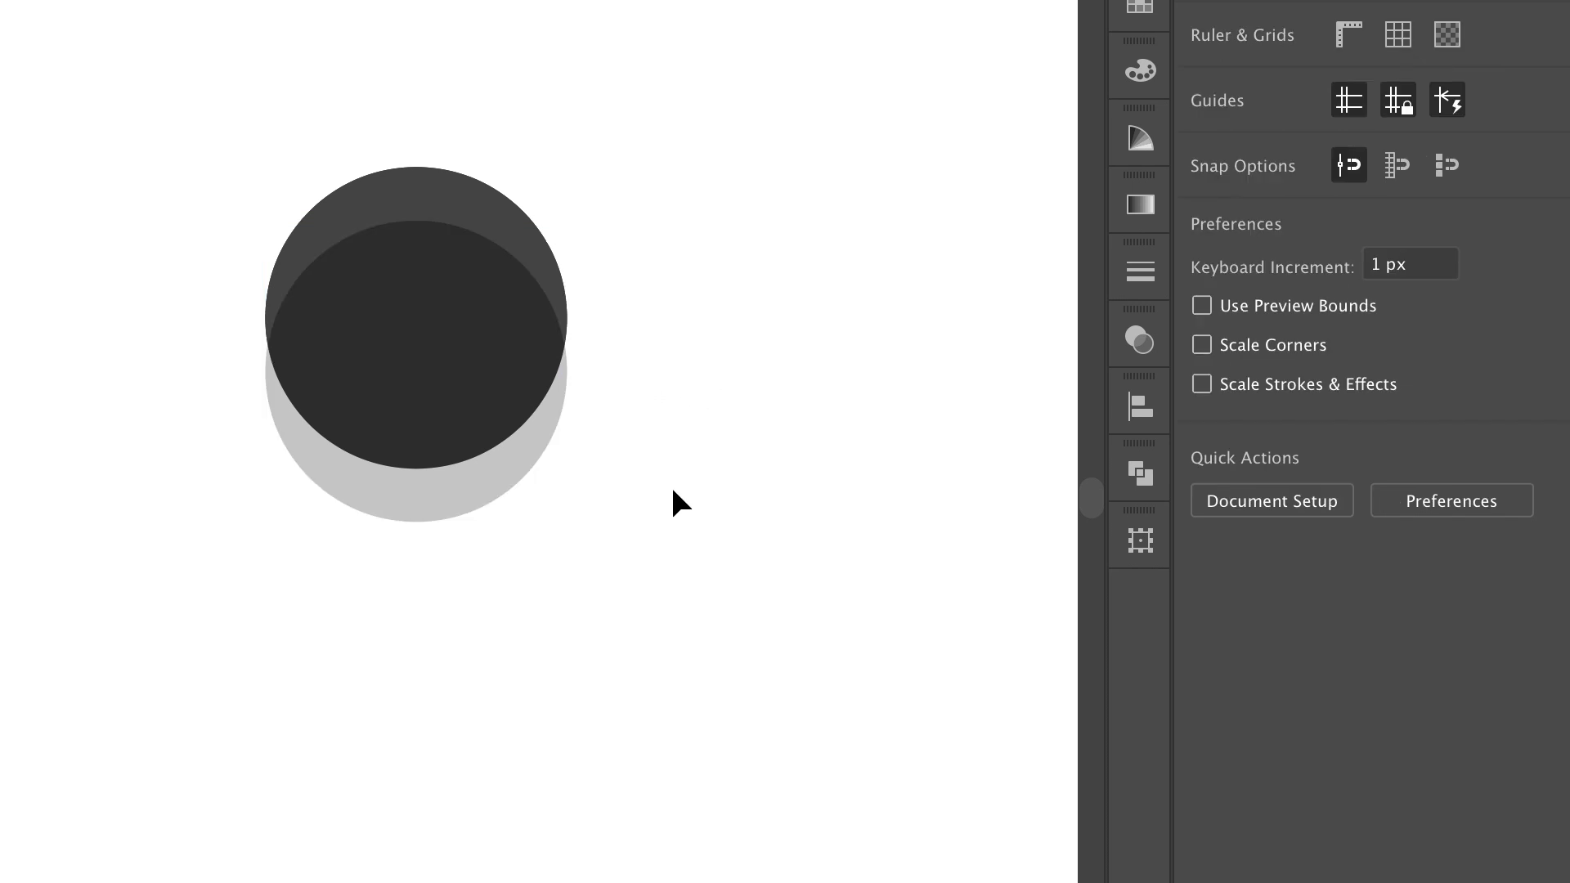
Group the button's three shapes and duplicate the group below and to both sides, forming a diamond of four buttons
left_click_drag(605, 456, 280, 158)
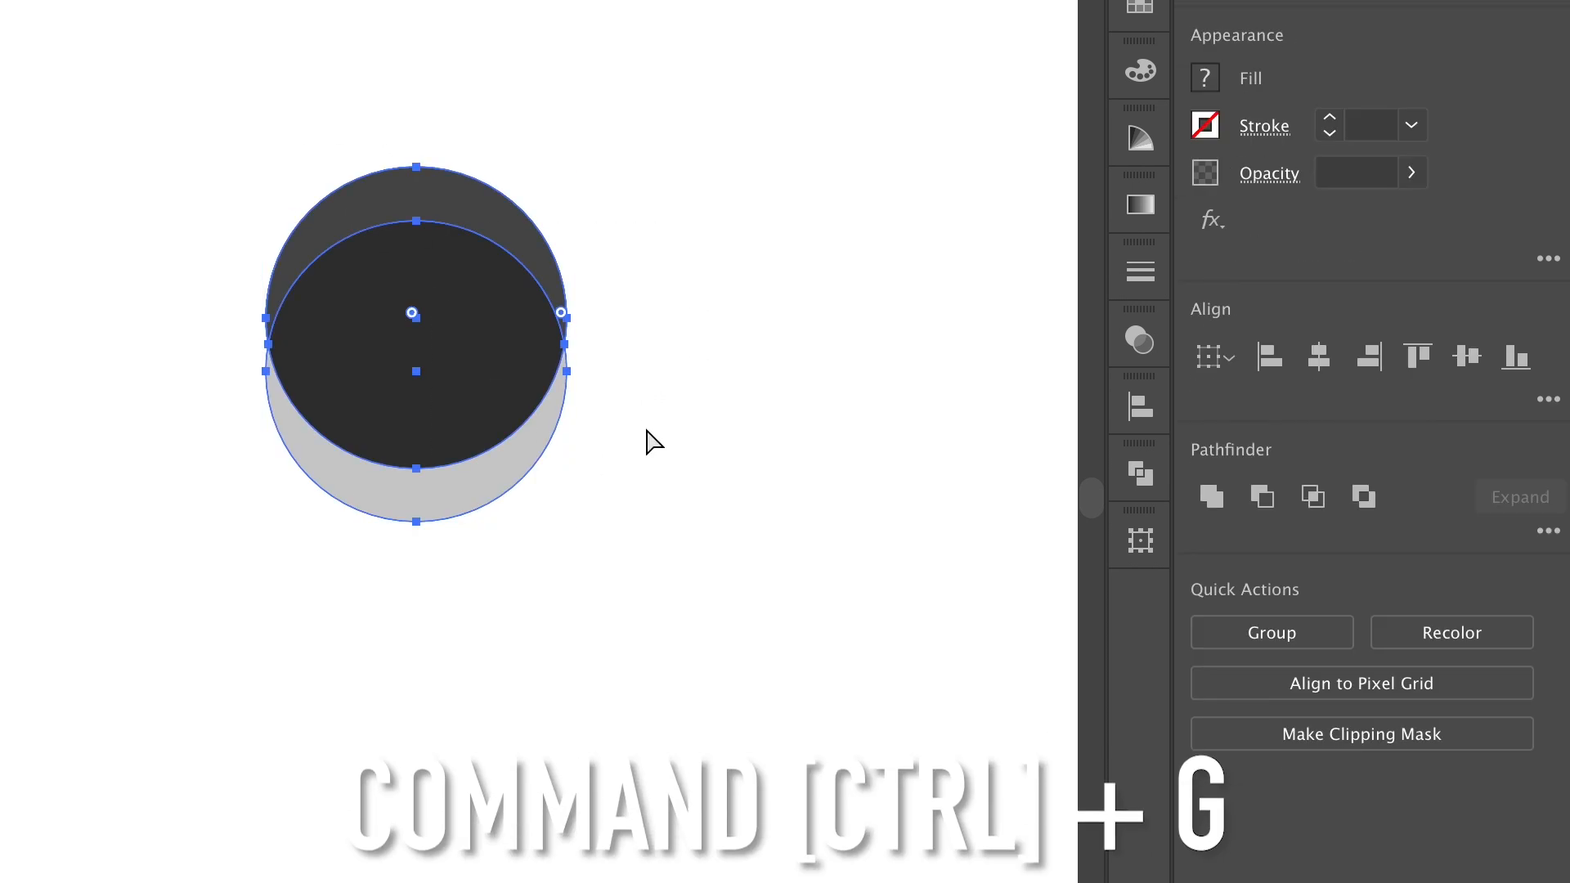
key("ctrl+g")
scroll(644, 441, "down", 2)
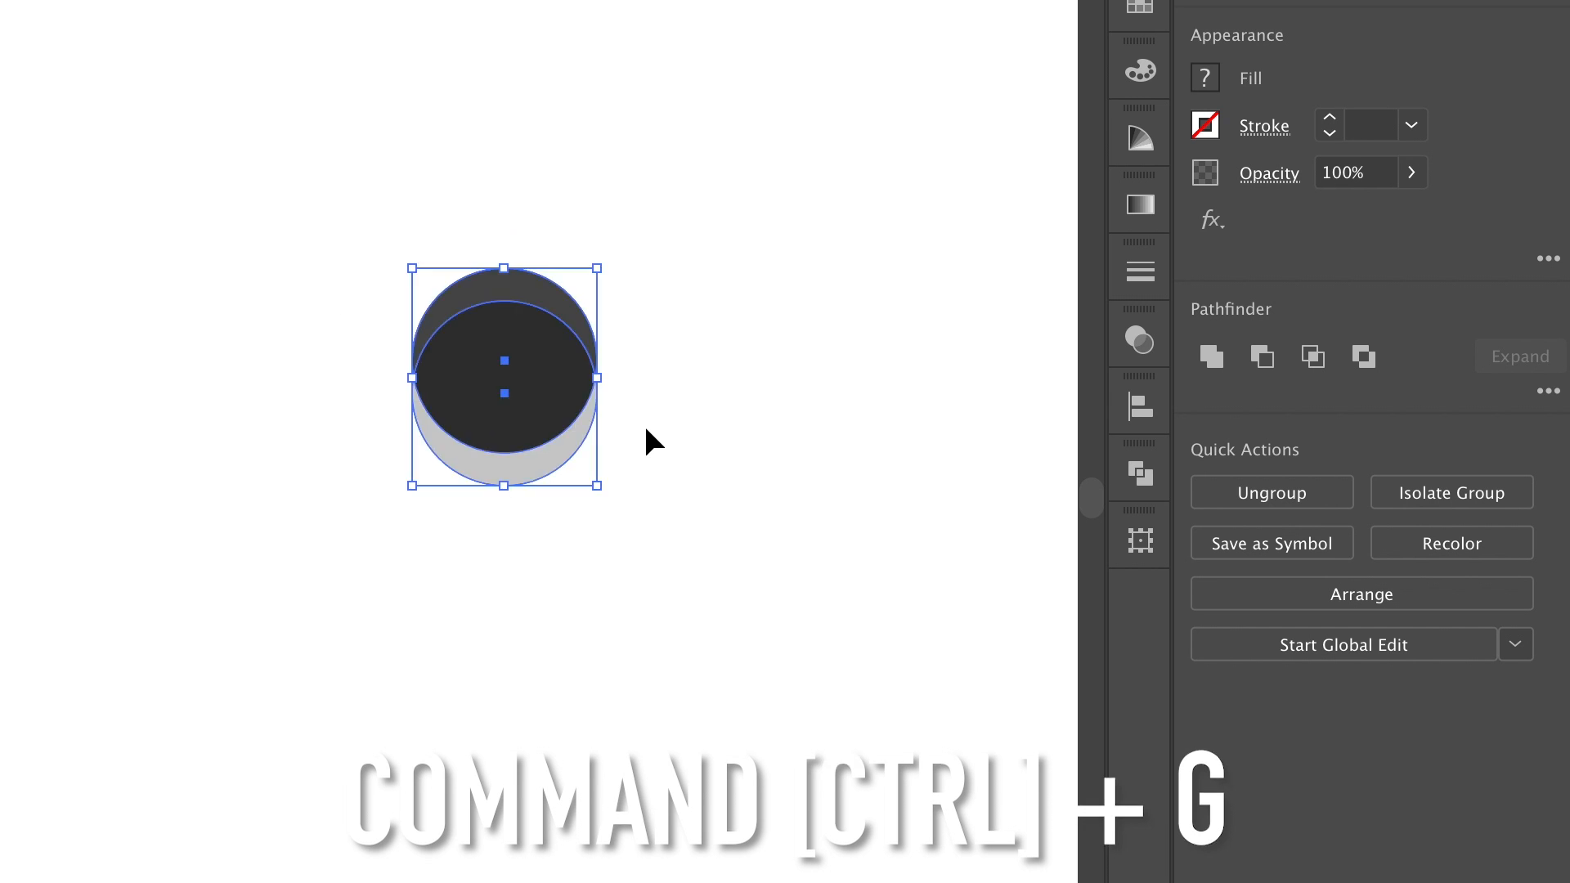
left_click_drag(553, 385, 692, 565)
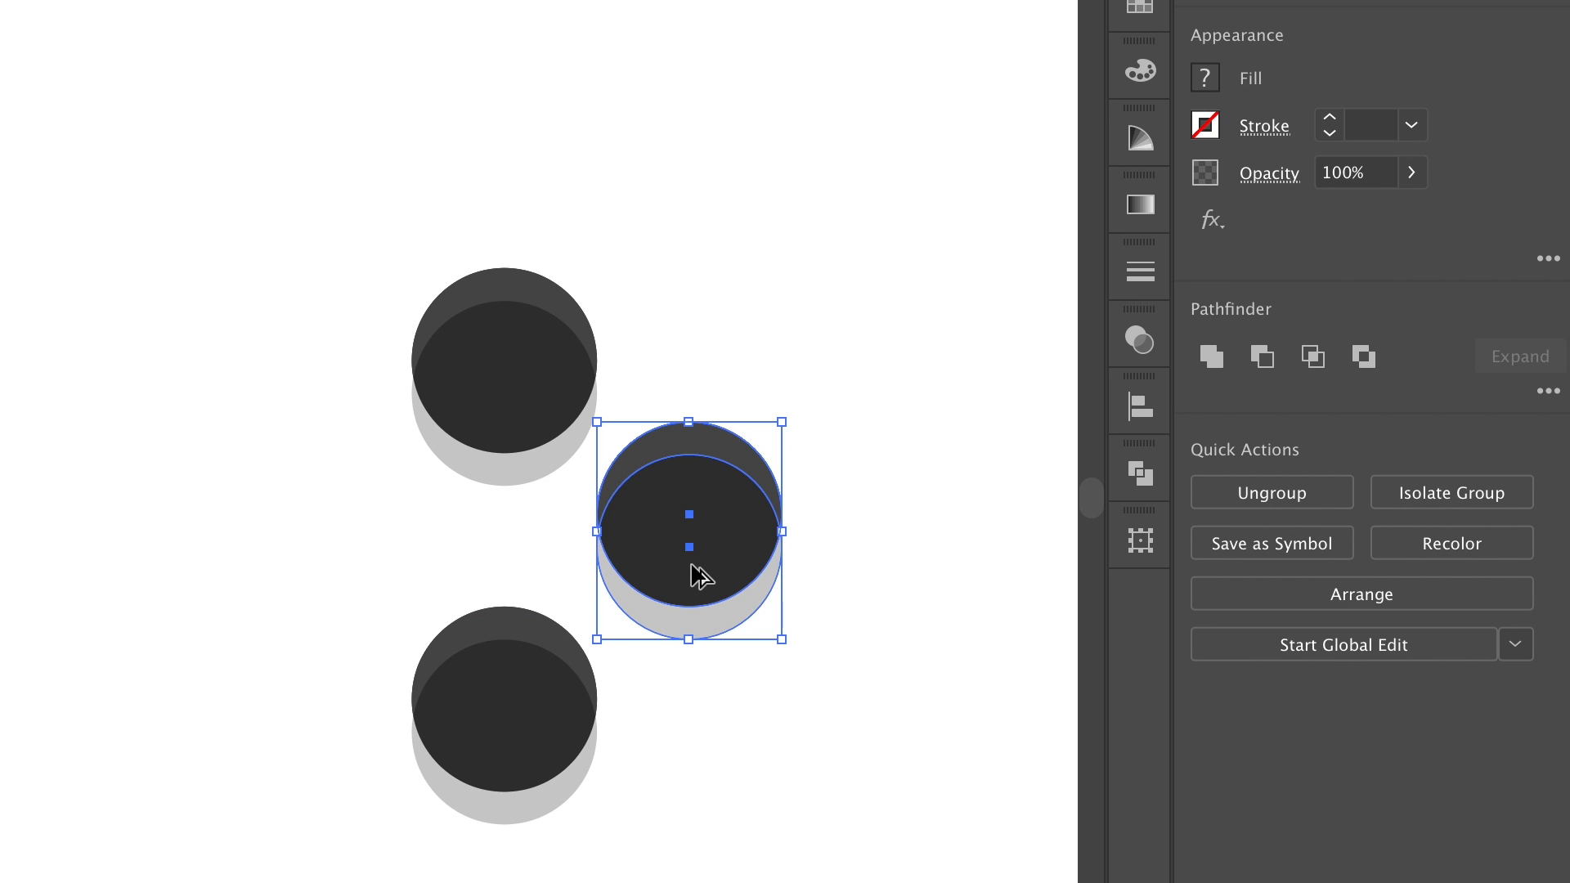
left_click_drag(692, 565, 320, 570)
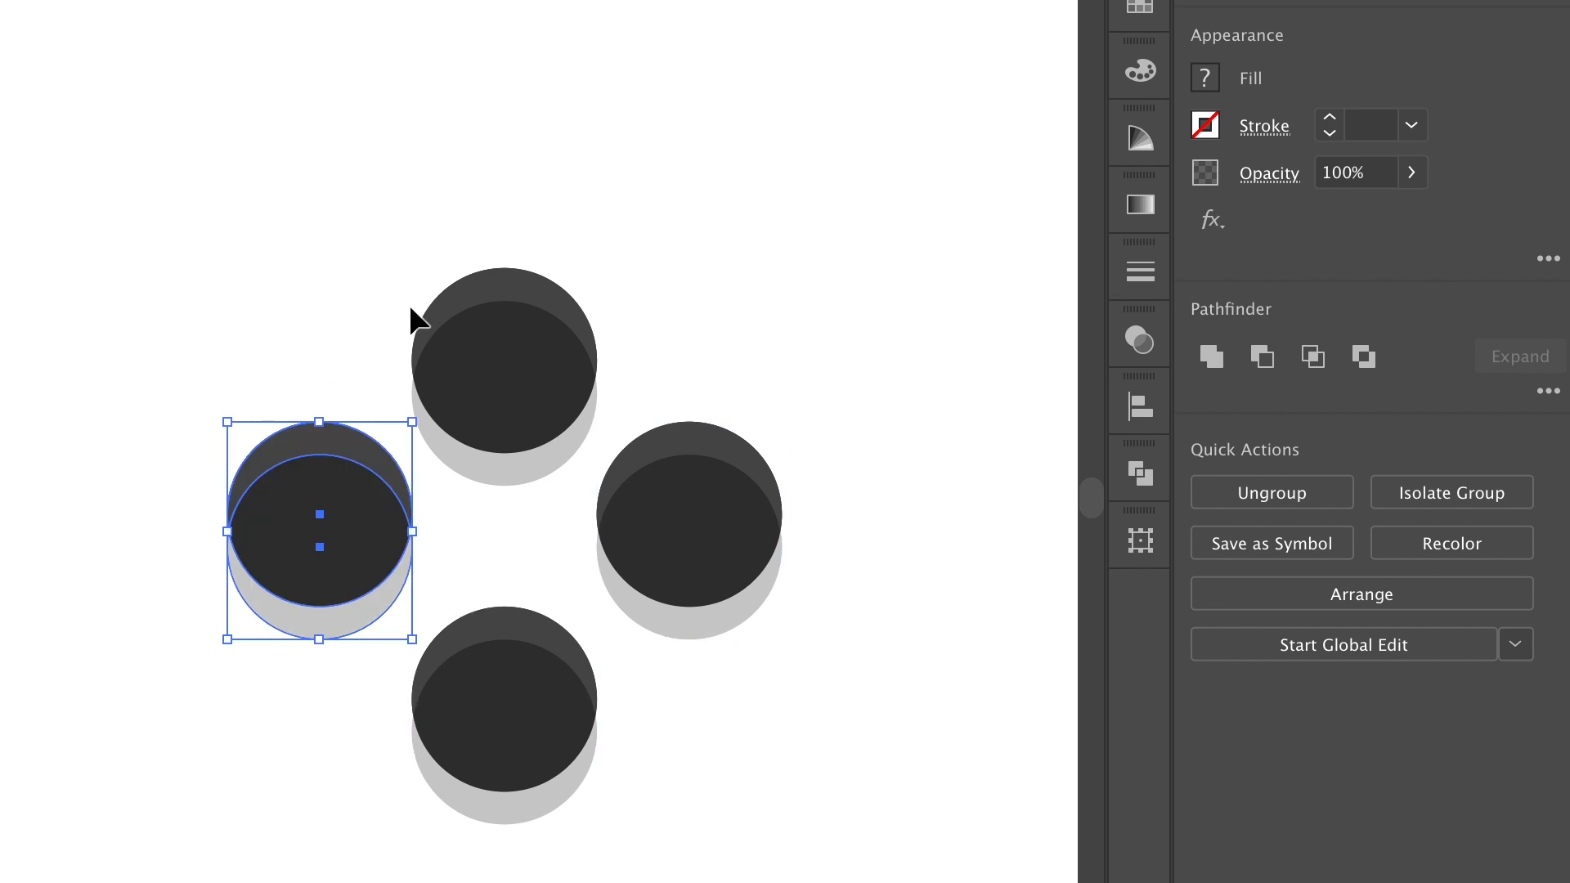
Move the top button slightly upward to adjust its spacing from the other three buttons
left_click(533, 380)
left_click_drag(533, 380, 540, 343)
left_click(659, 231)
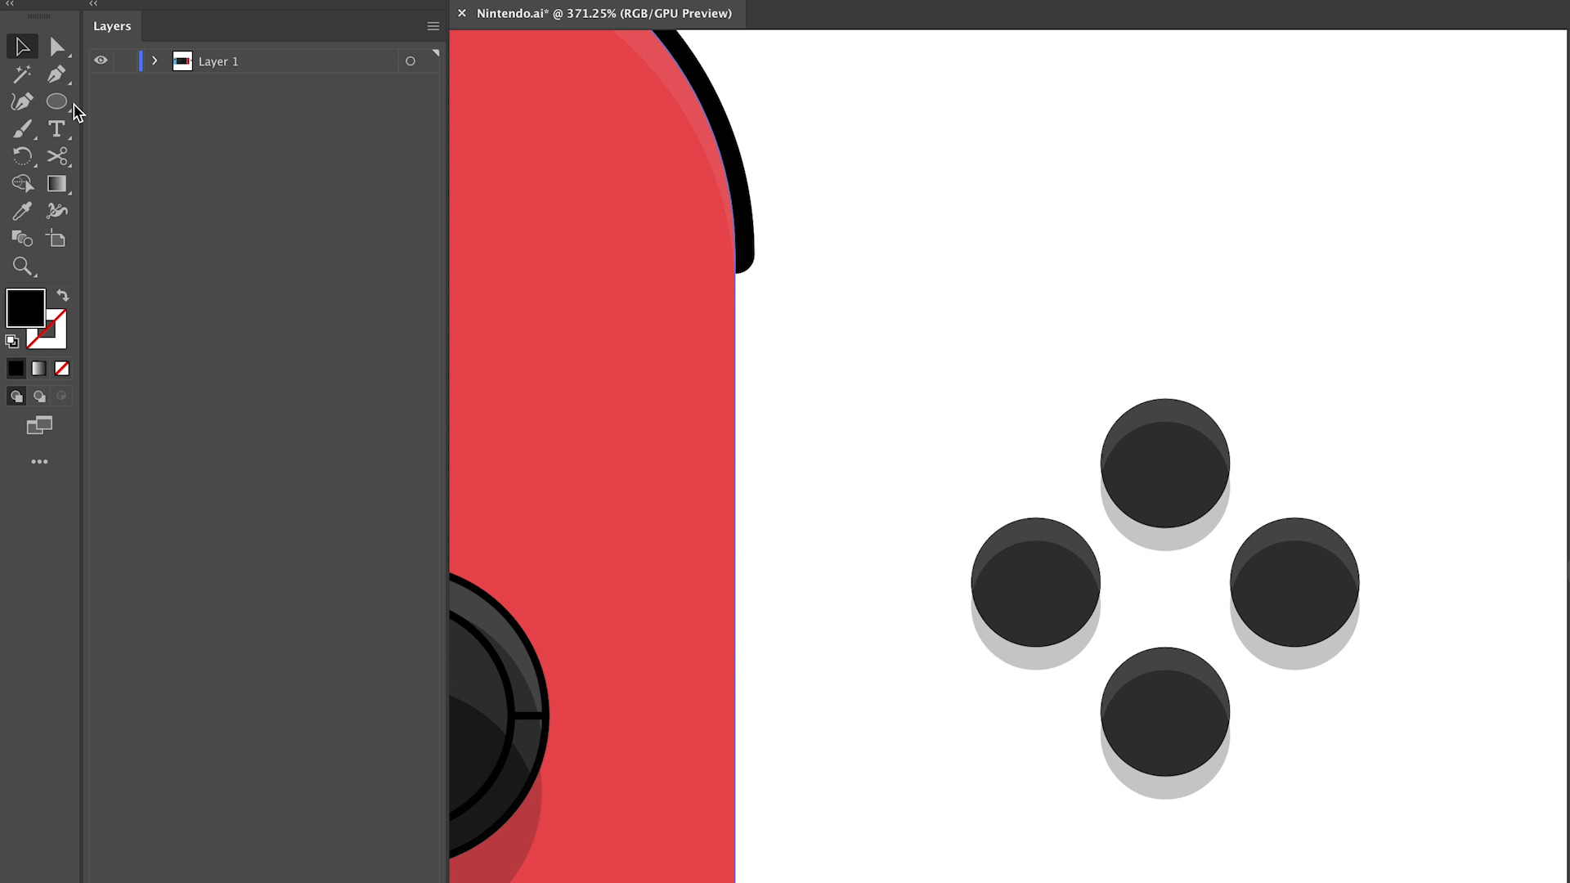
Create a black triangle above the button diamond using the Polygon tool with a 50 px radius and 3 sides
left_click(67, 103)
left_click_drag(69, 104, 139, 155)
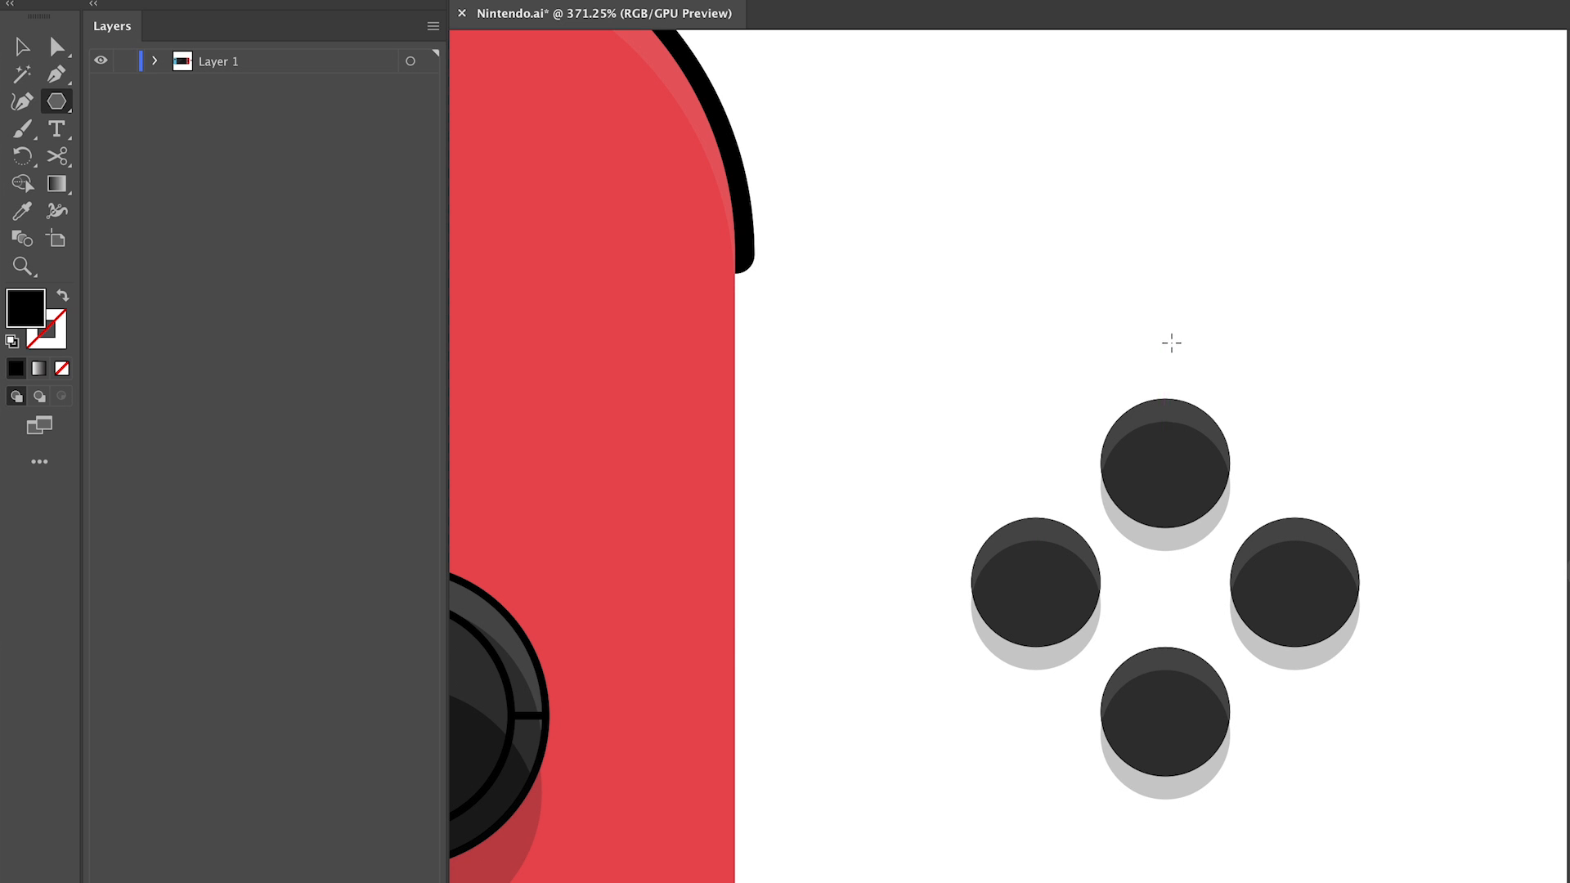
left_click(1170, 343)
type("3")
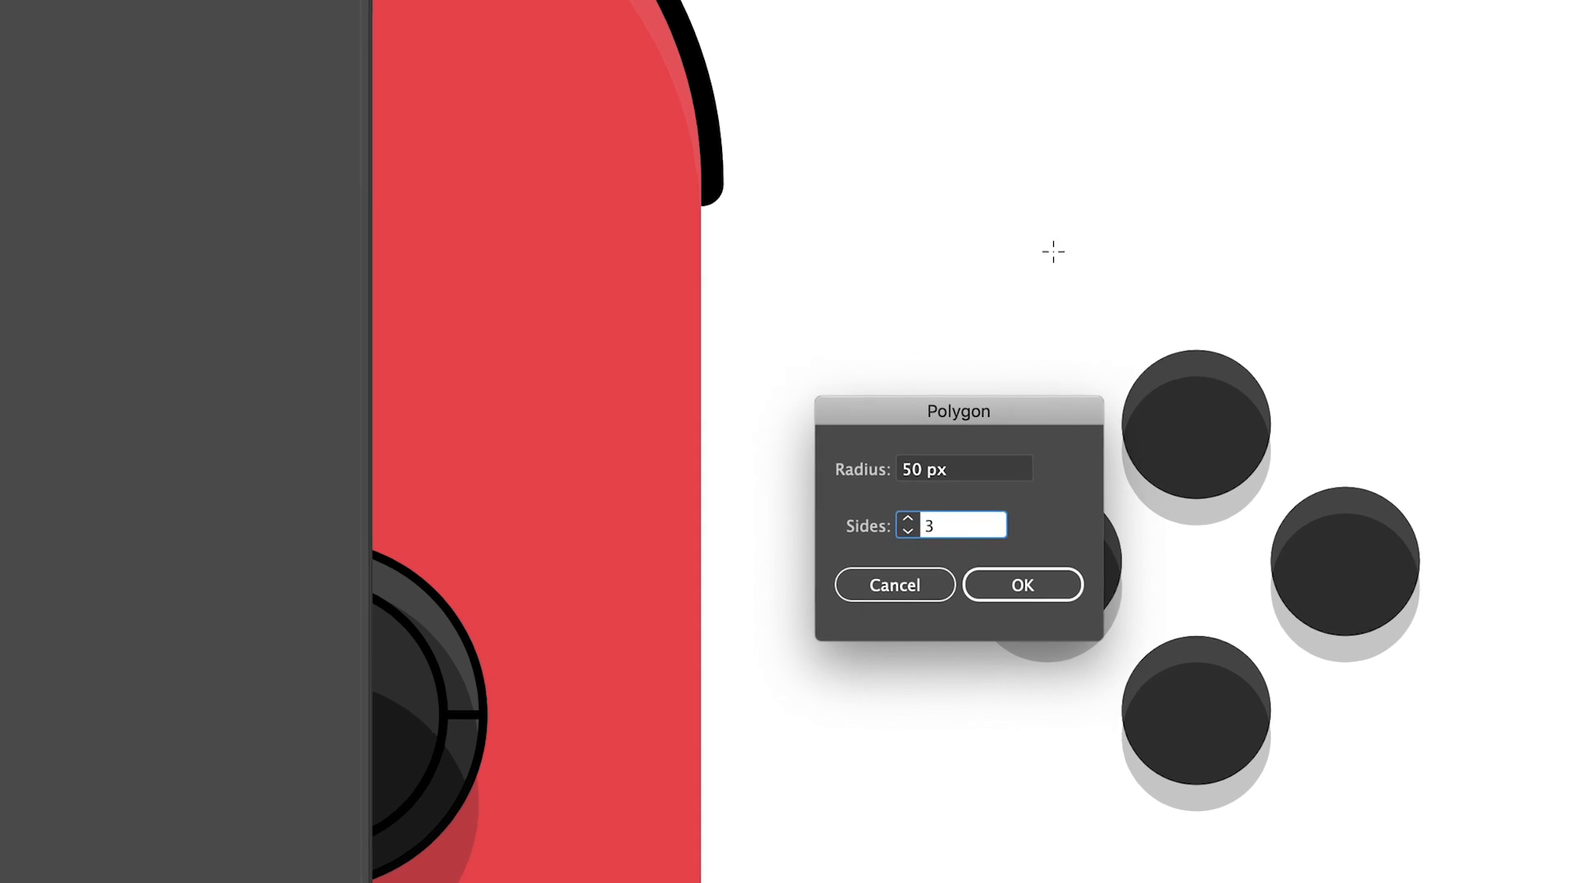
left_click(1022, 585)
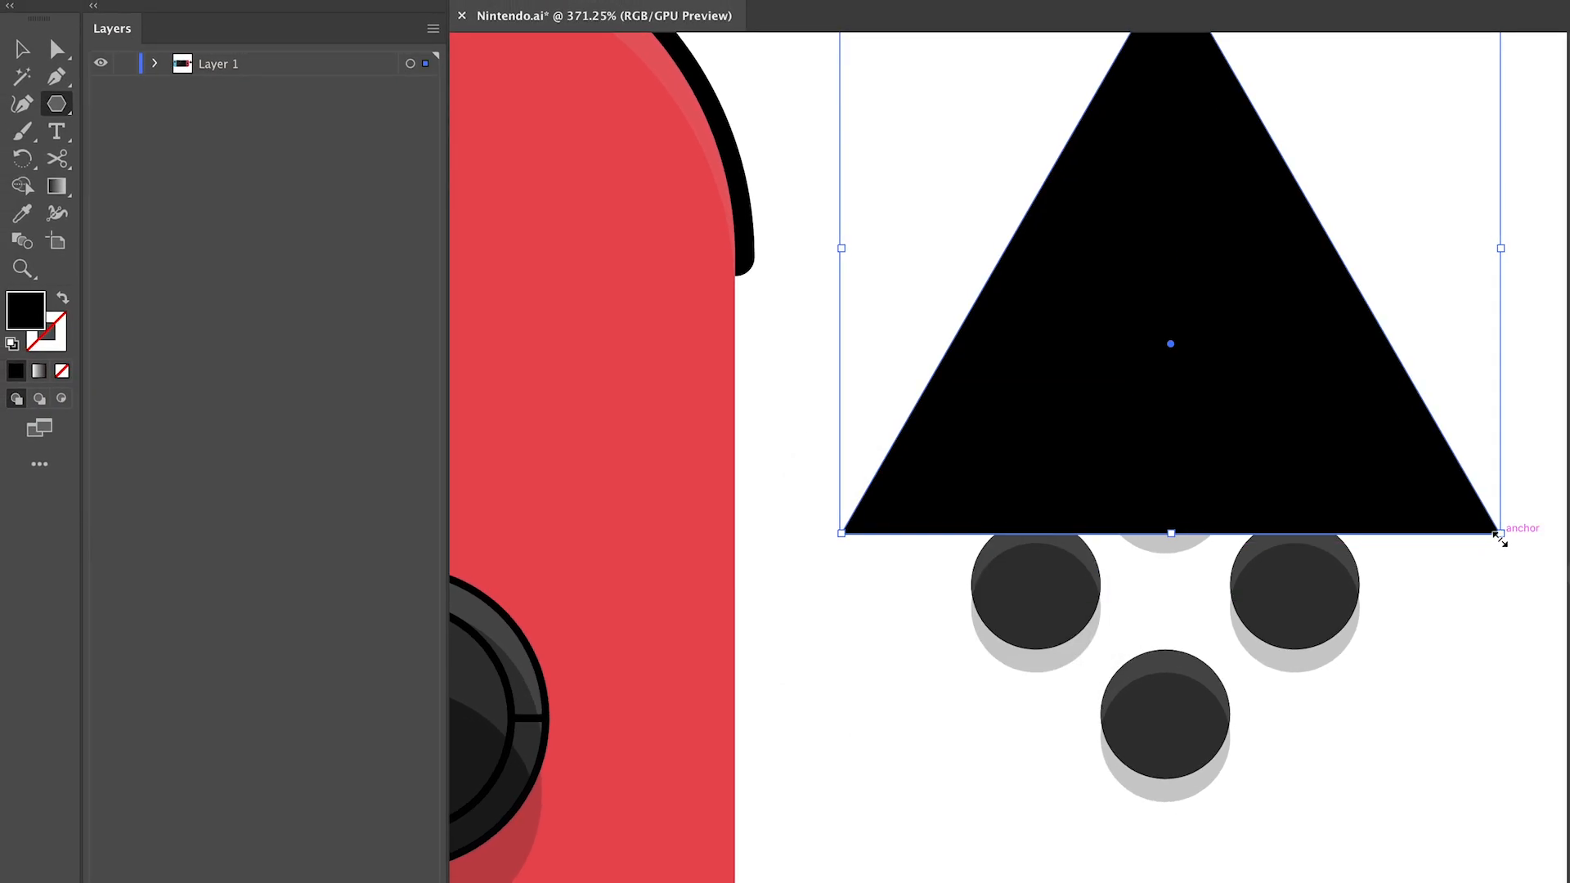
Scale the triangle down to about 9 px wide and place it on the top button
left_click_drag(1501, 539, 1233, 380)
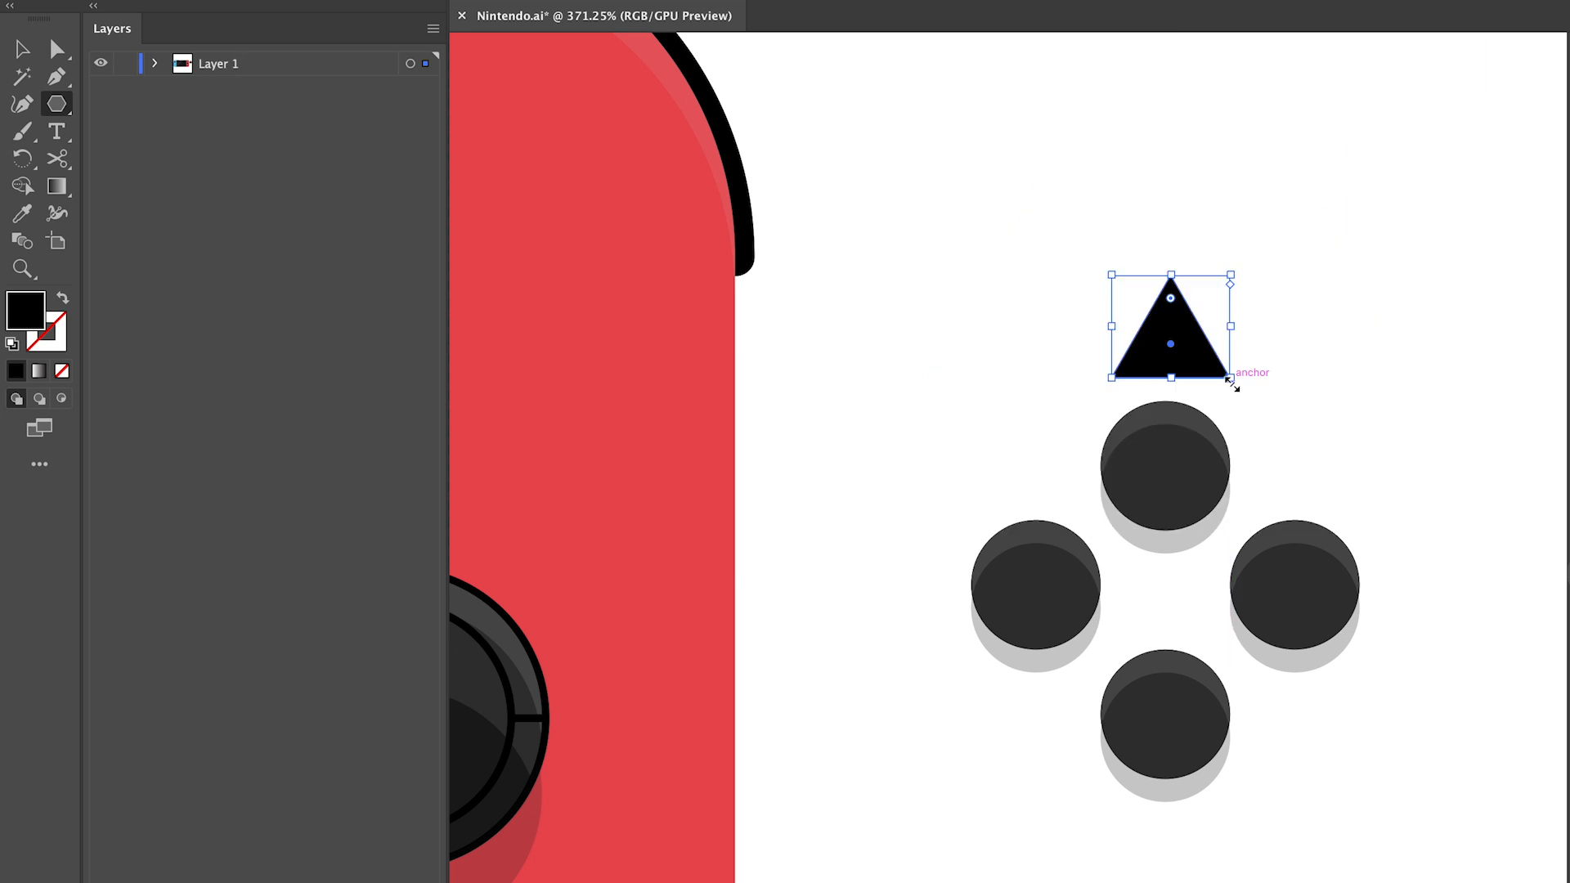
scroll(1250, 397, "up", 3)
left_click_drag(1215, 364, 1098, 721)
key("v")
scroll(1119, 533, "down", 2)
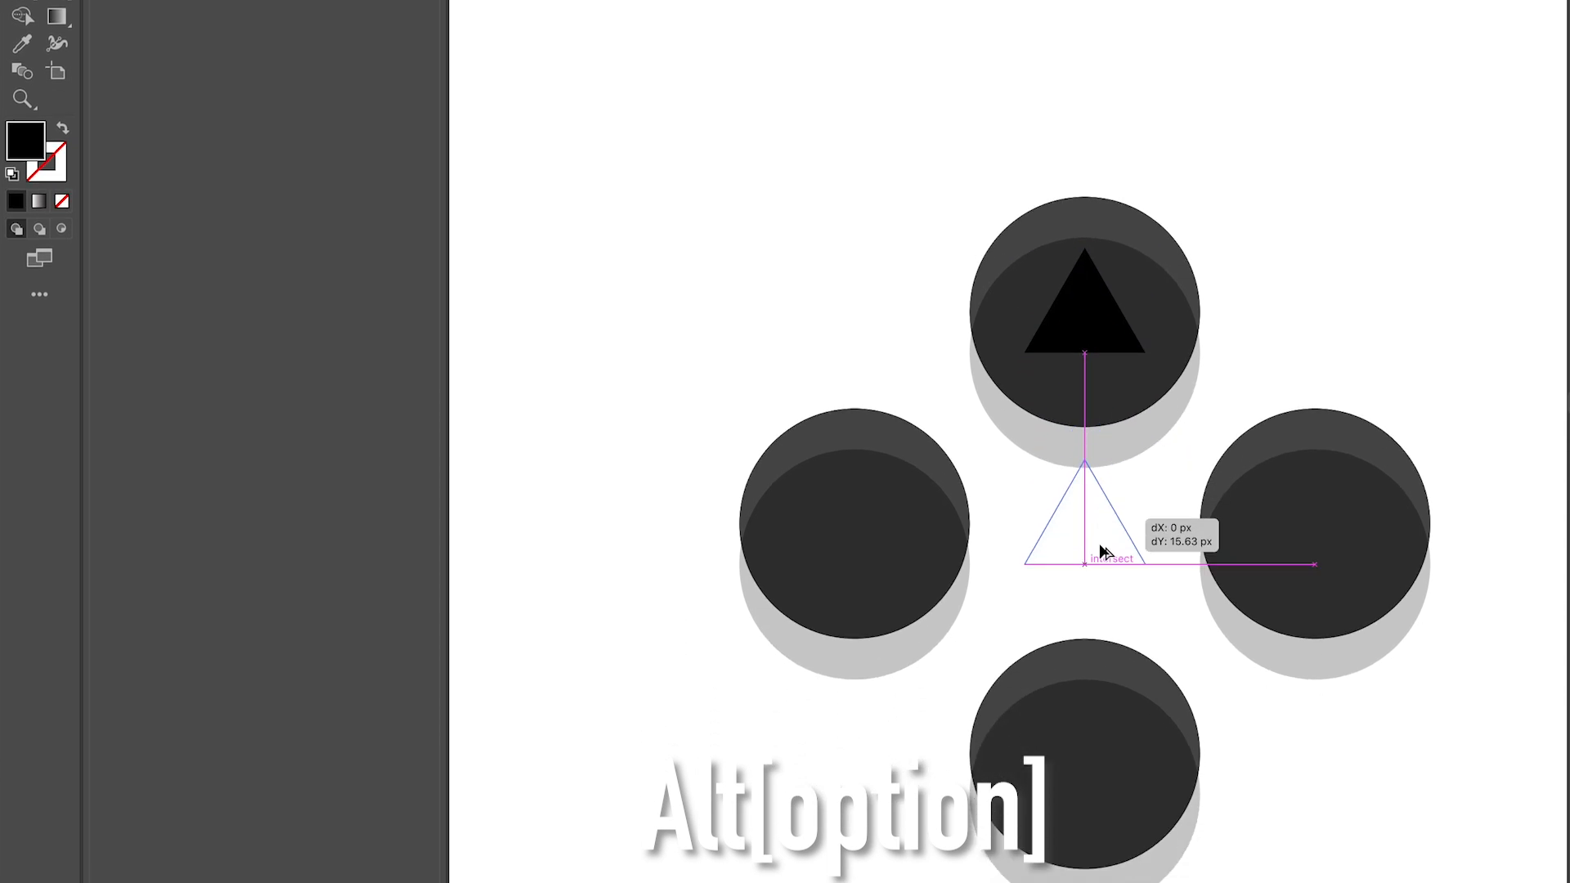
Duplicate the triangle onto the bottom button, reflect it to point downward and nudge it slightly down
left_click_drag(1098, 550, 1087, 770)
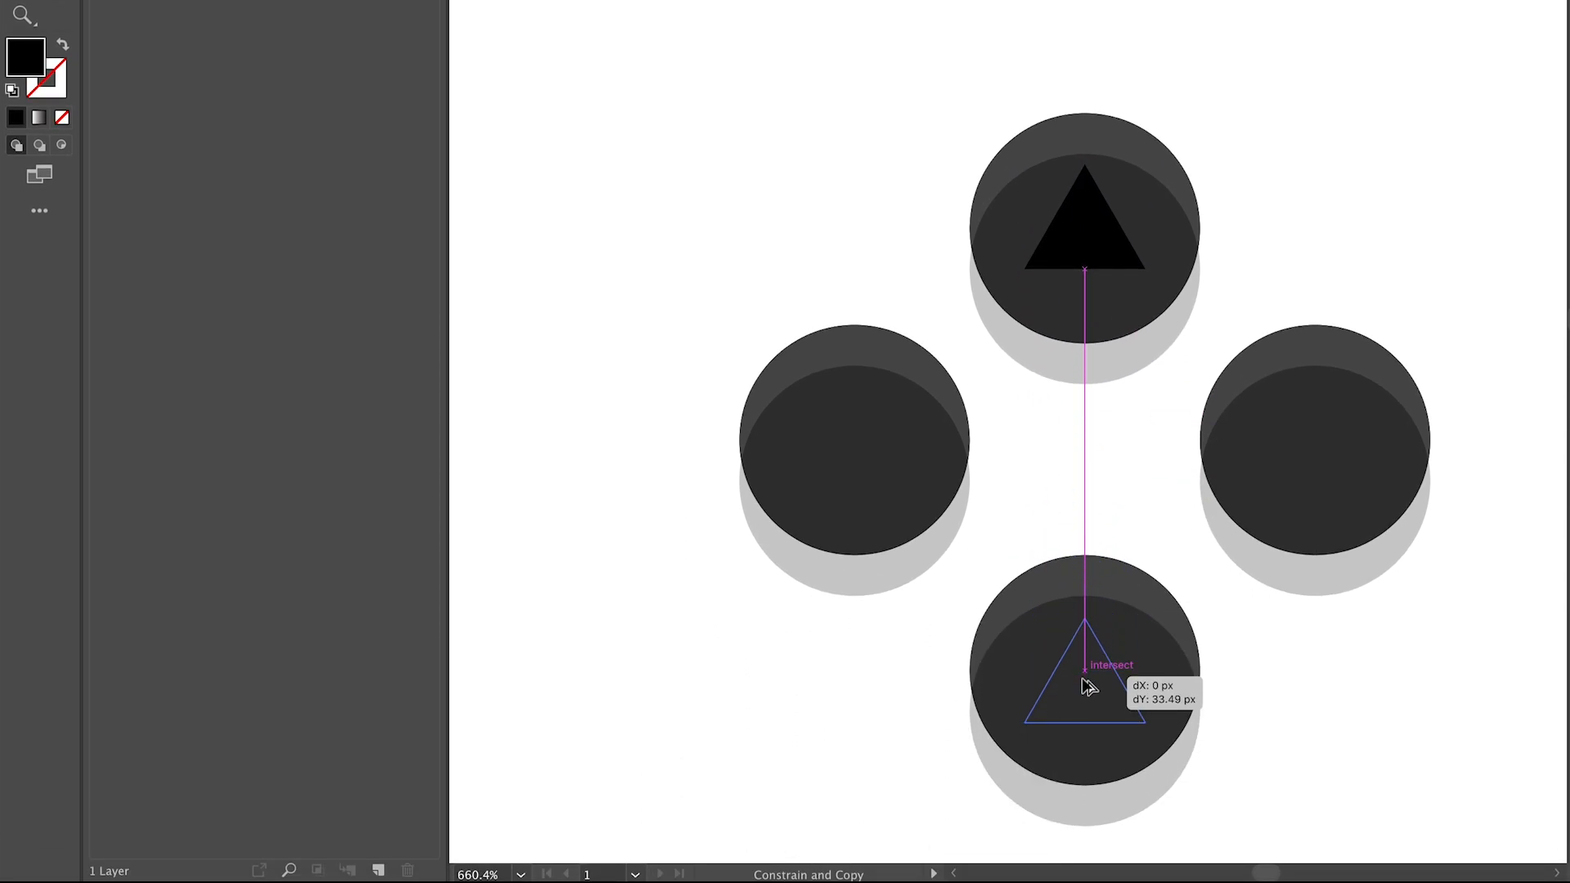
left_click_drag(1083, 683, 1083, 686)
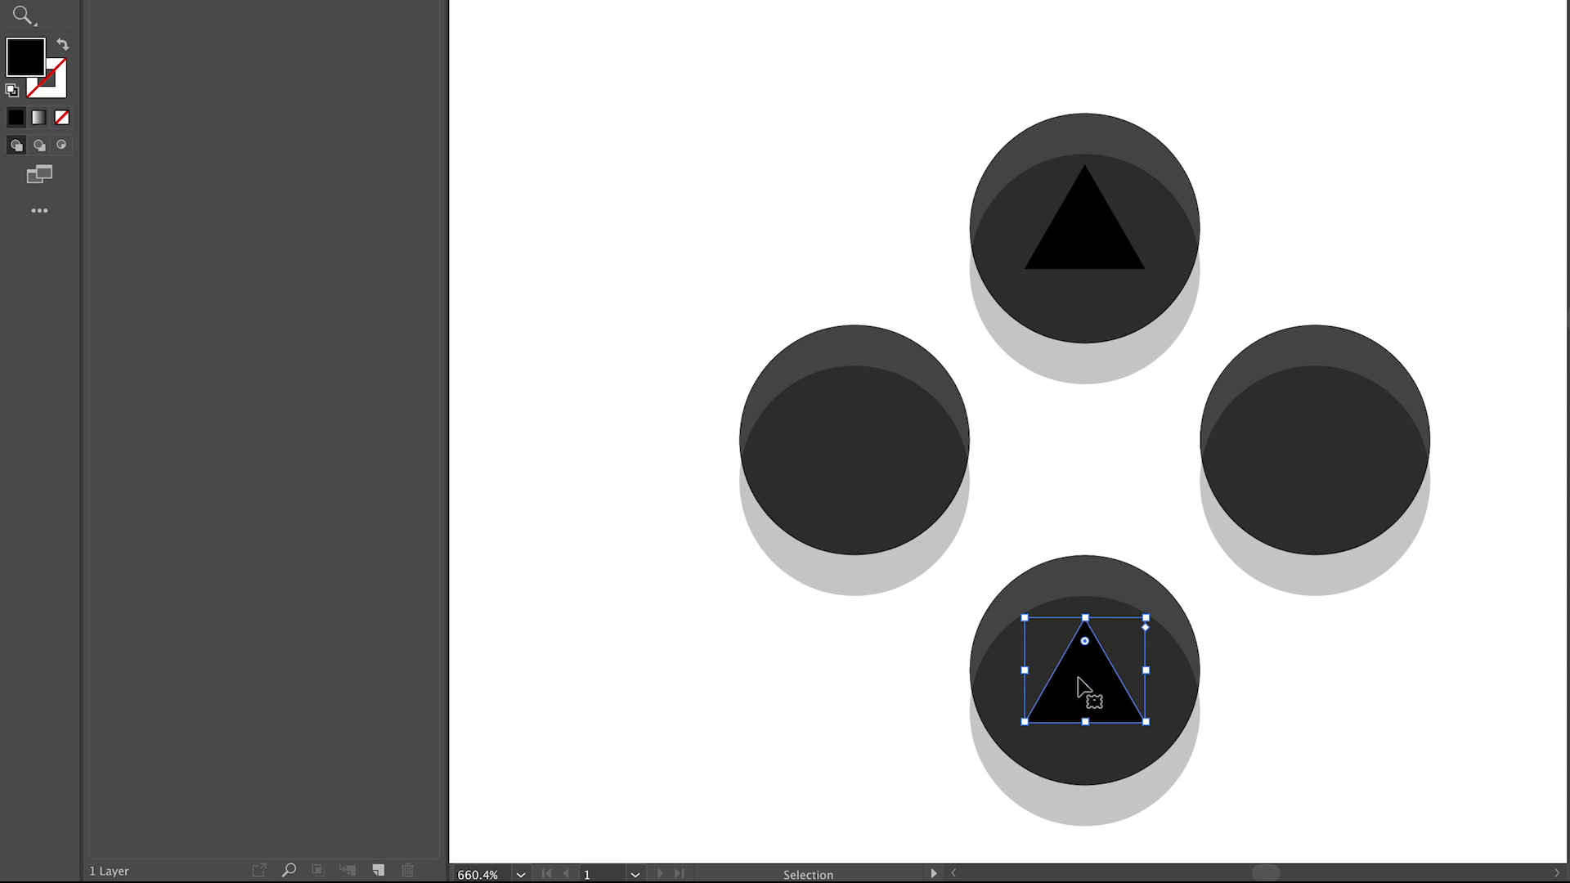
right_click(1079, 685)
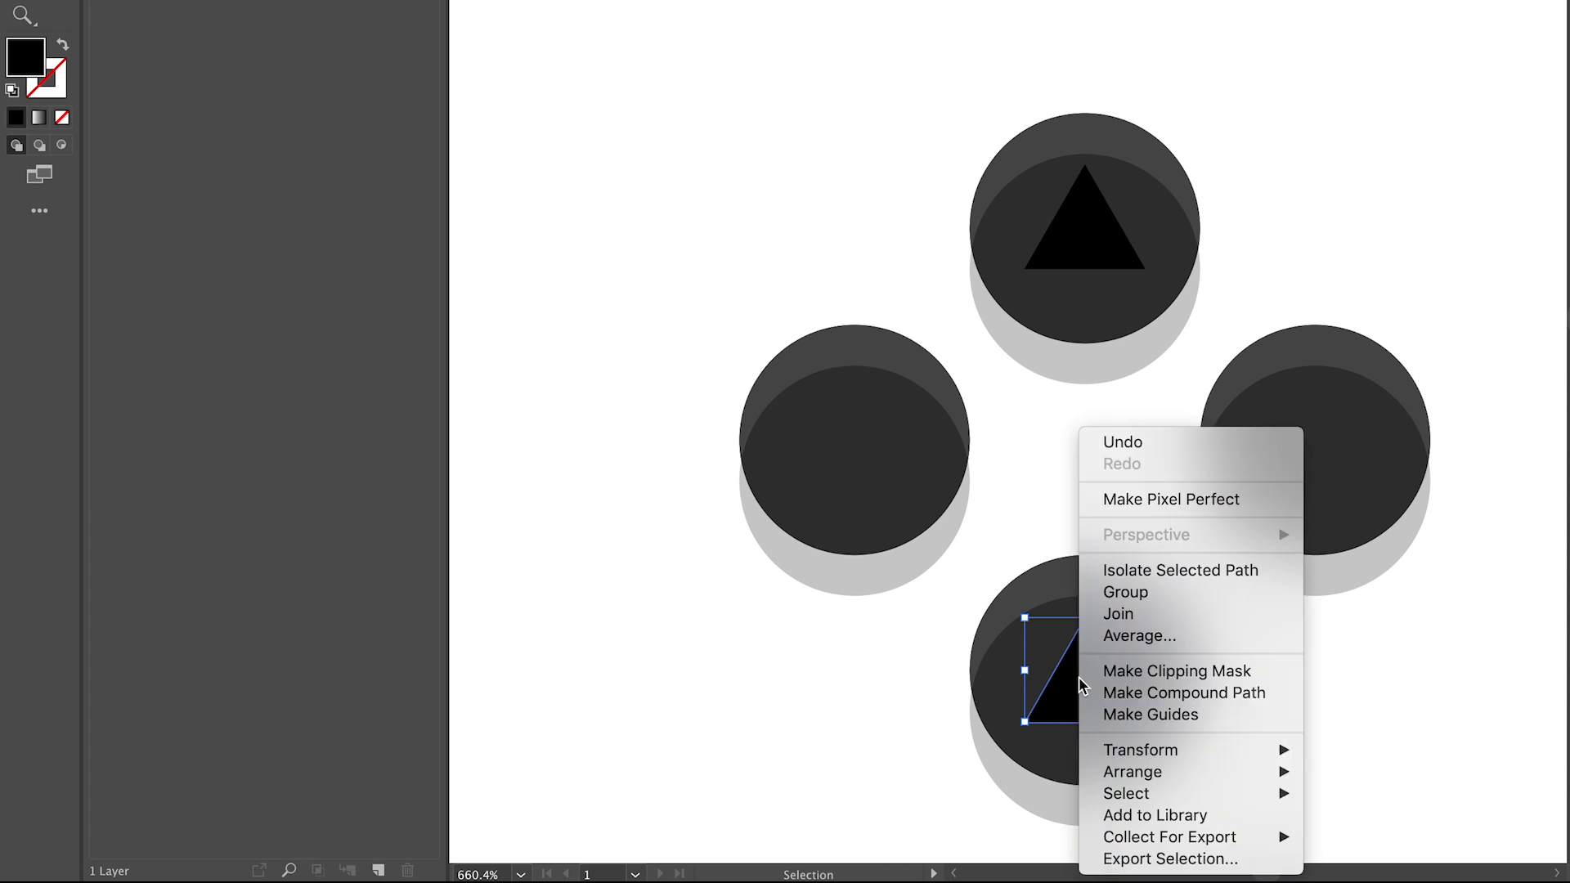
mouse_move(1132, 758)
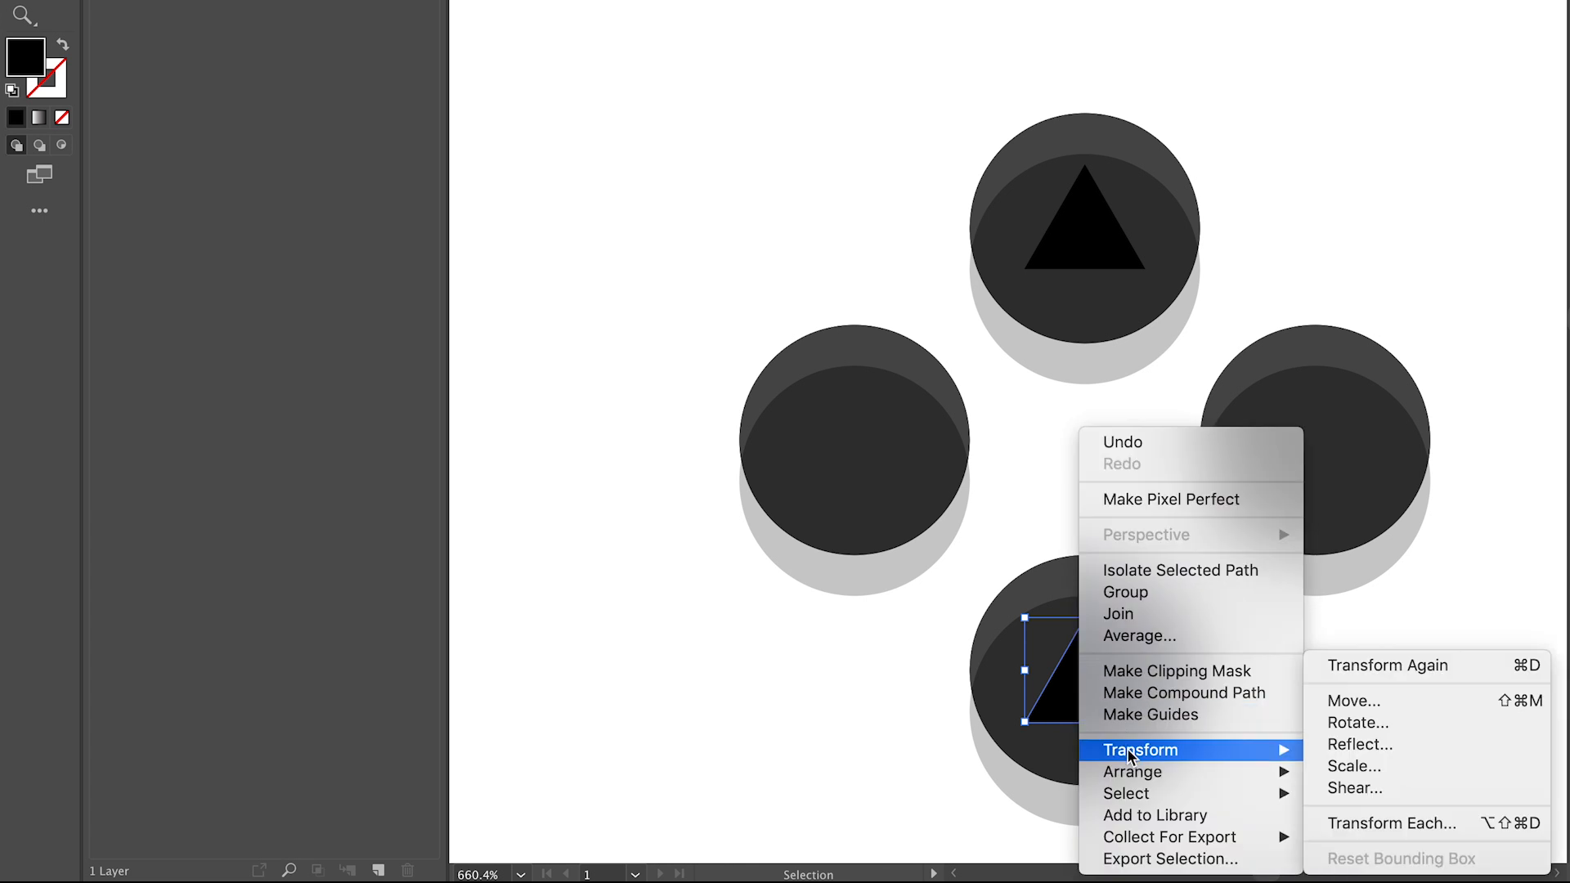
left_click(1347, 749)
left_click(832, 181)
left_click(1073, 446)
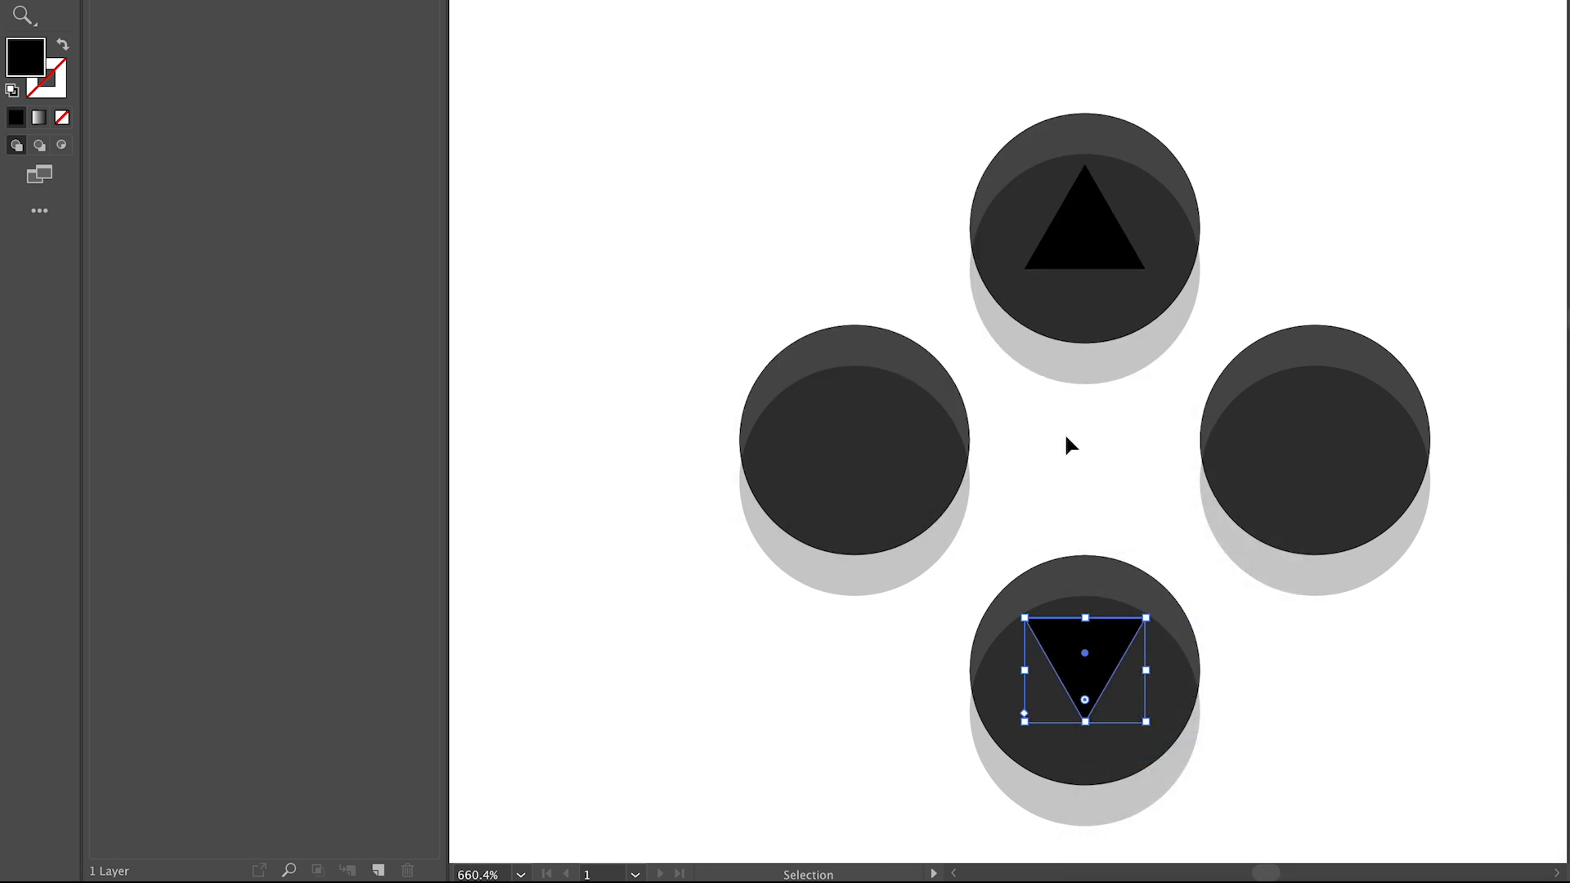
left_click_drag(1098, 663, 1097, 684)
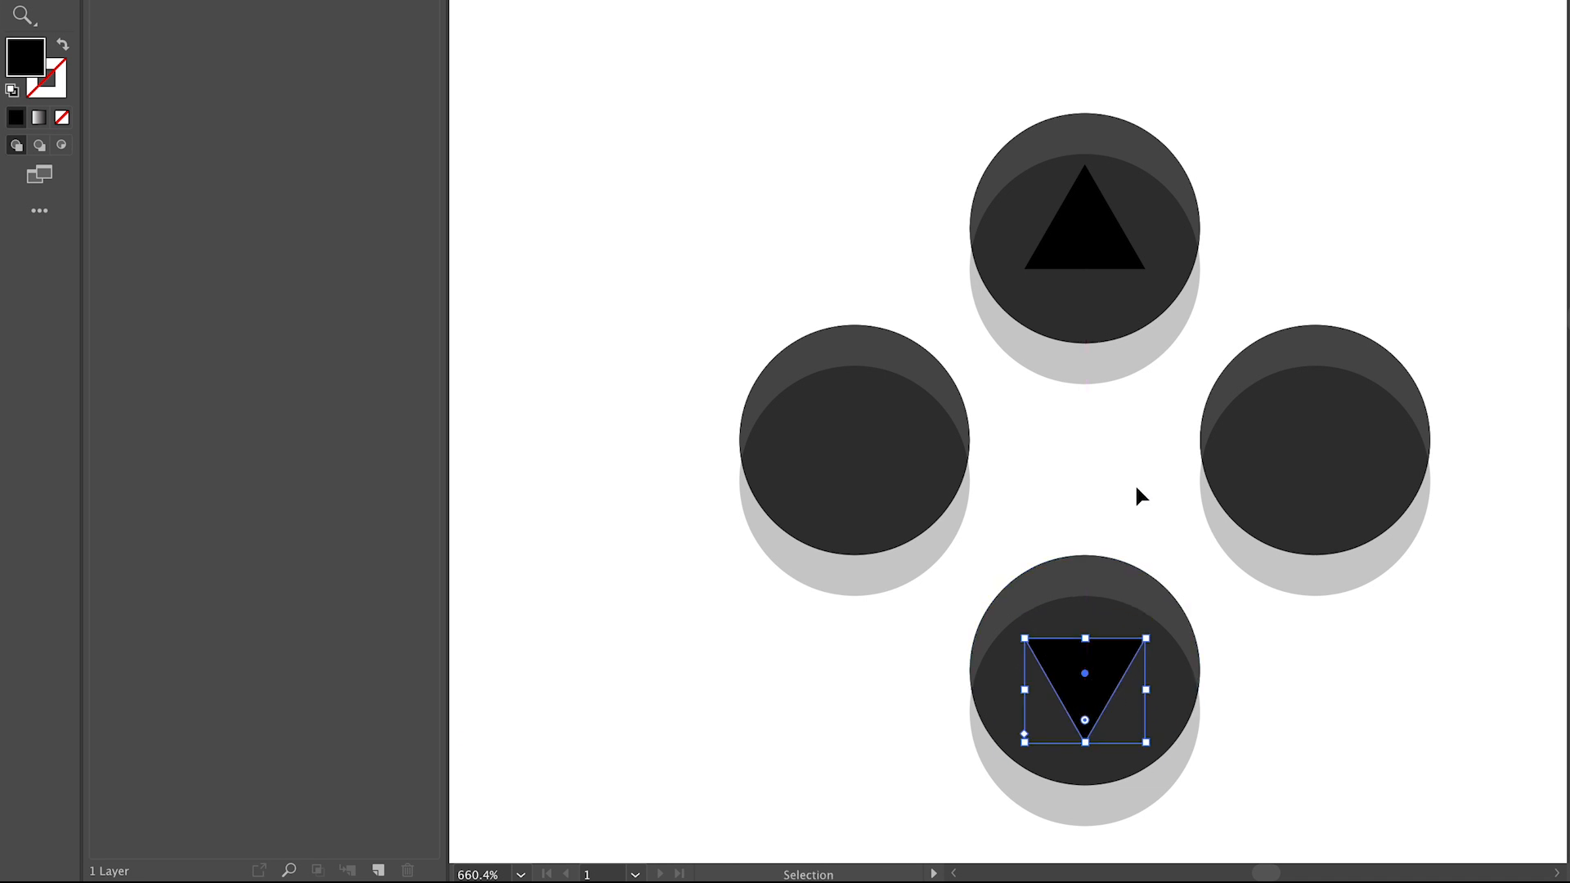
Make copies of both triangles rotated 90° so outward-pointing arrows sit on the two side buttons
left_click(1102, 236, "shift")
key("a")
key("v")
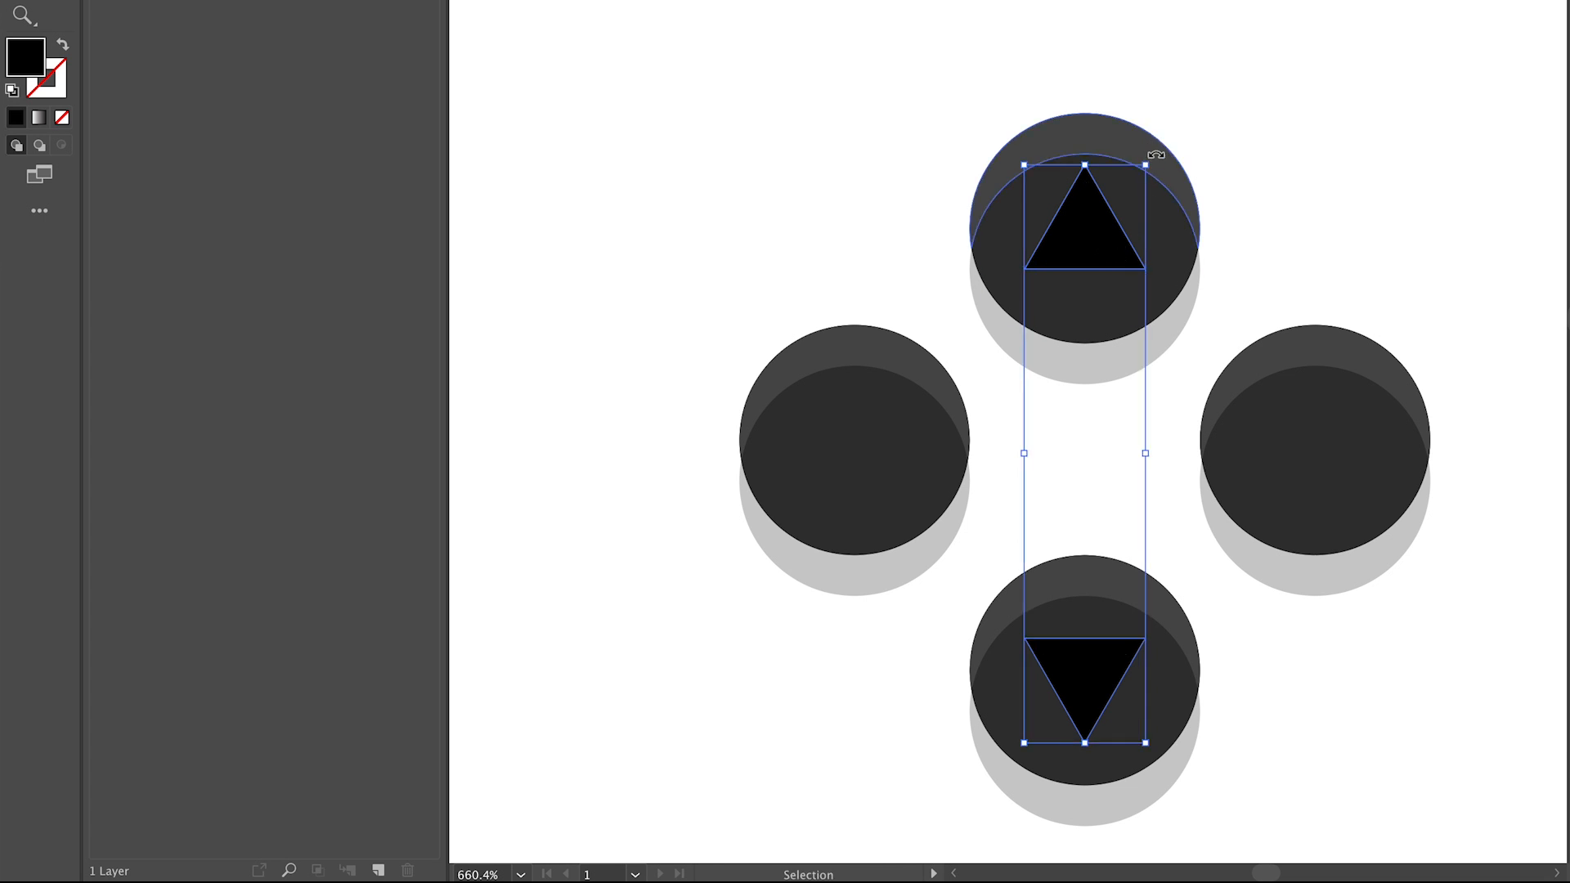
left_click_drag(1153, 159, 1415, 479)
left_click(1371, 257)
scroll(1374, 274, "down", 2)
Select all four triangles, paste copies in back and shift the copies down 1 px
left_click(1324, 417)
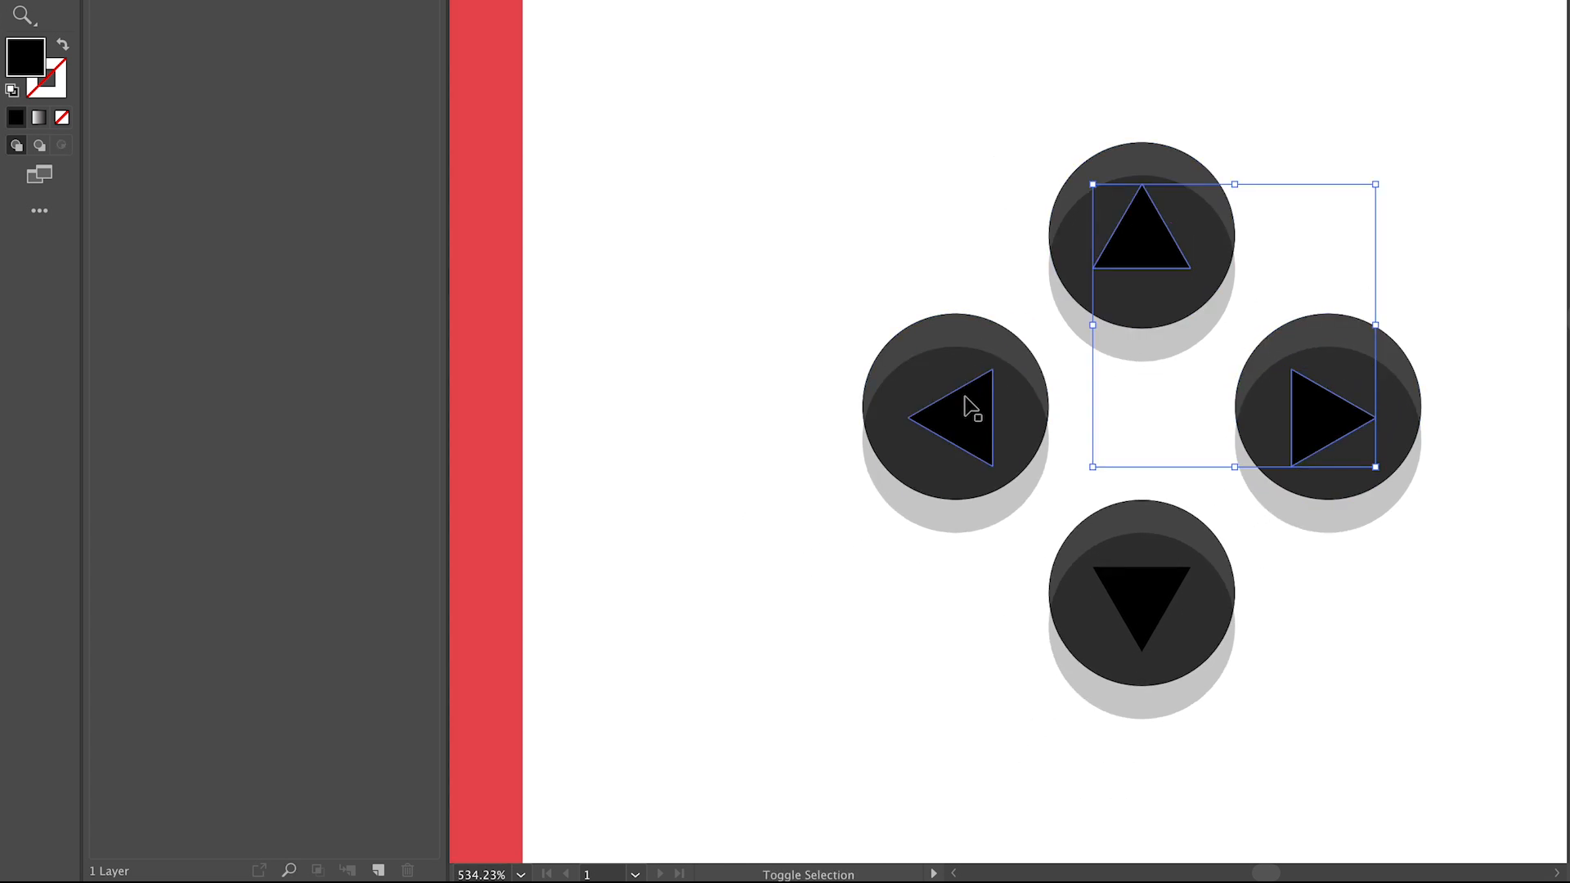
key("ctrl+c")
key("a")
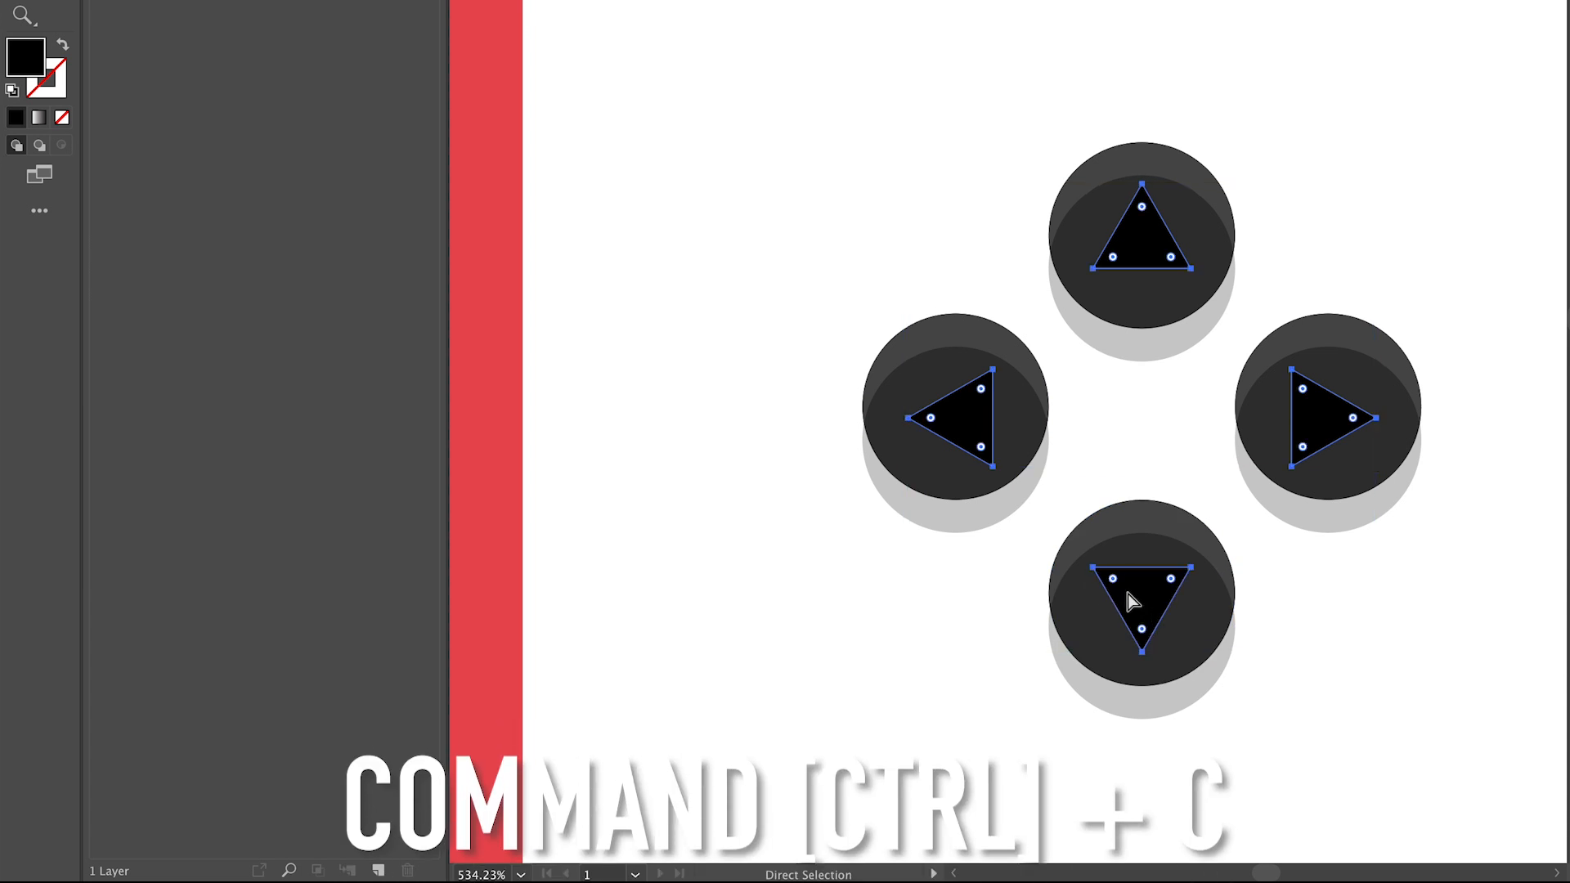
key("ctrl+b")
key("v")
key("Down")
key("Down")
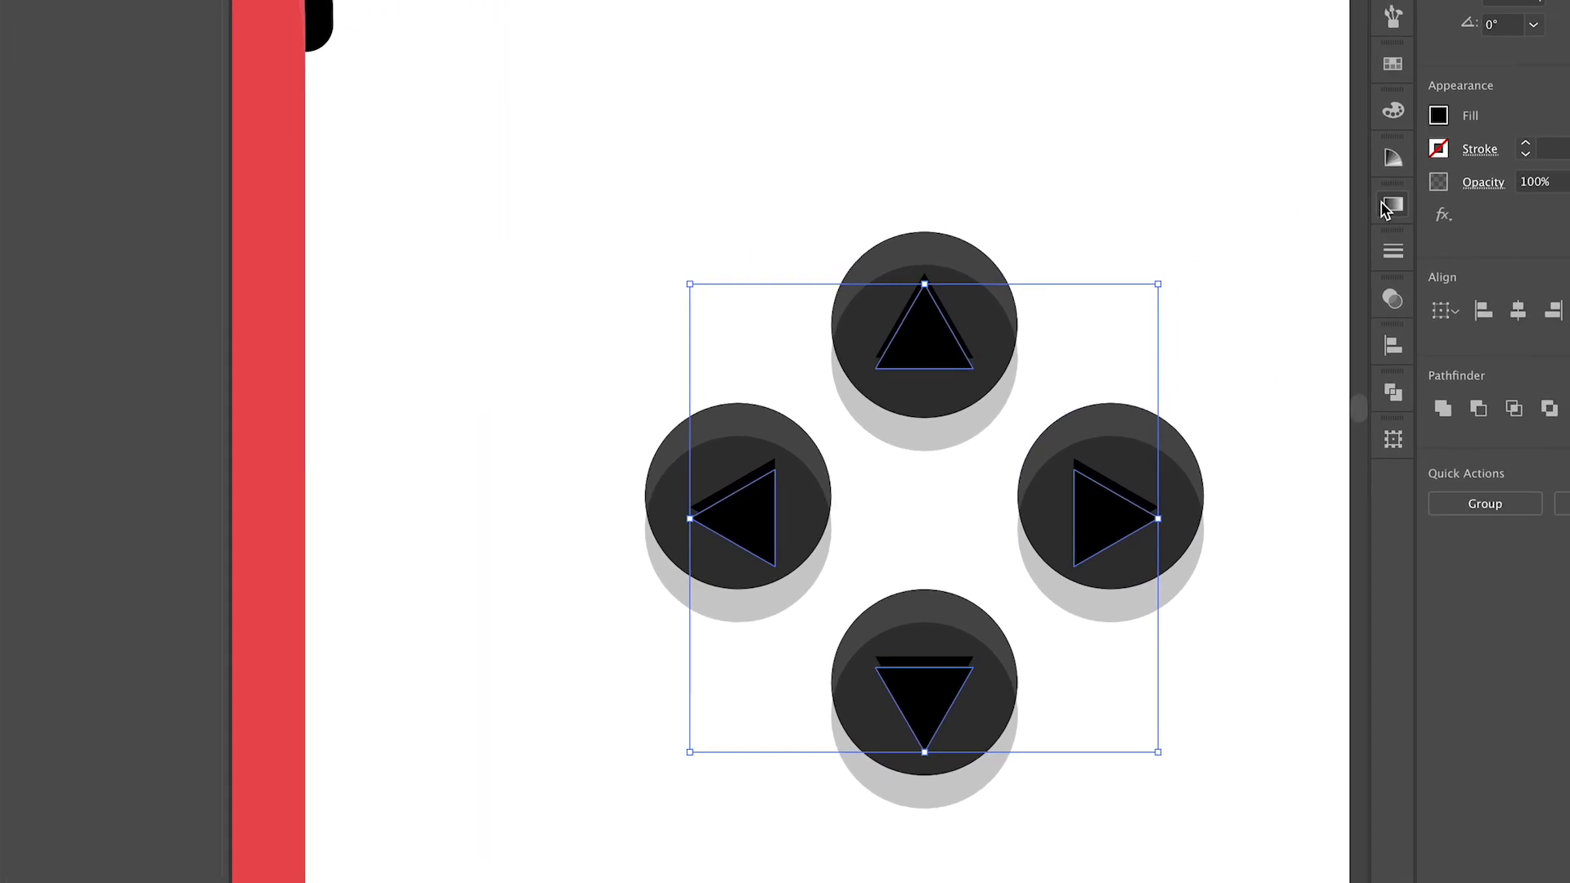
Fill the four rear triangles with a dark gray swatch
left_click(1547, 72)
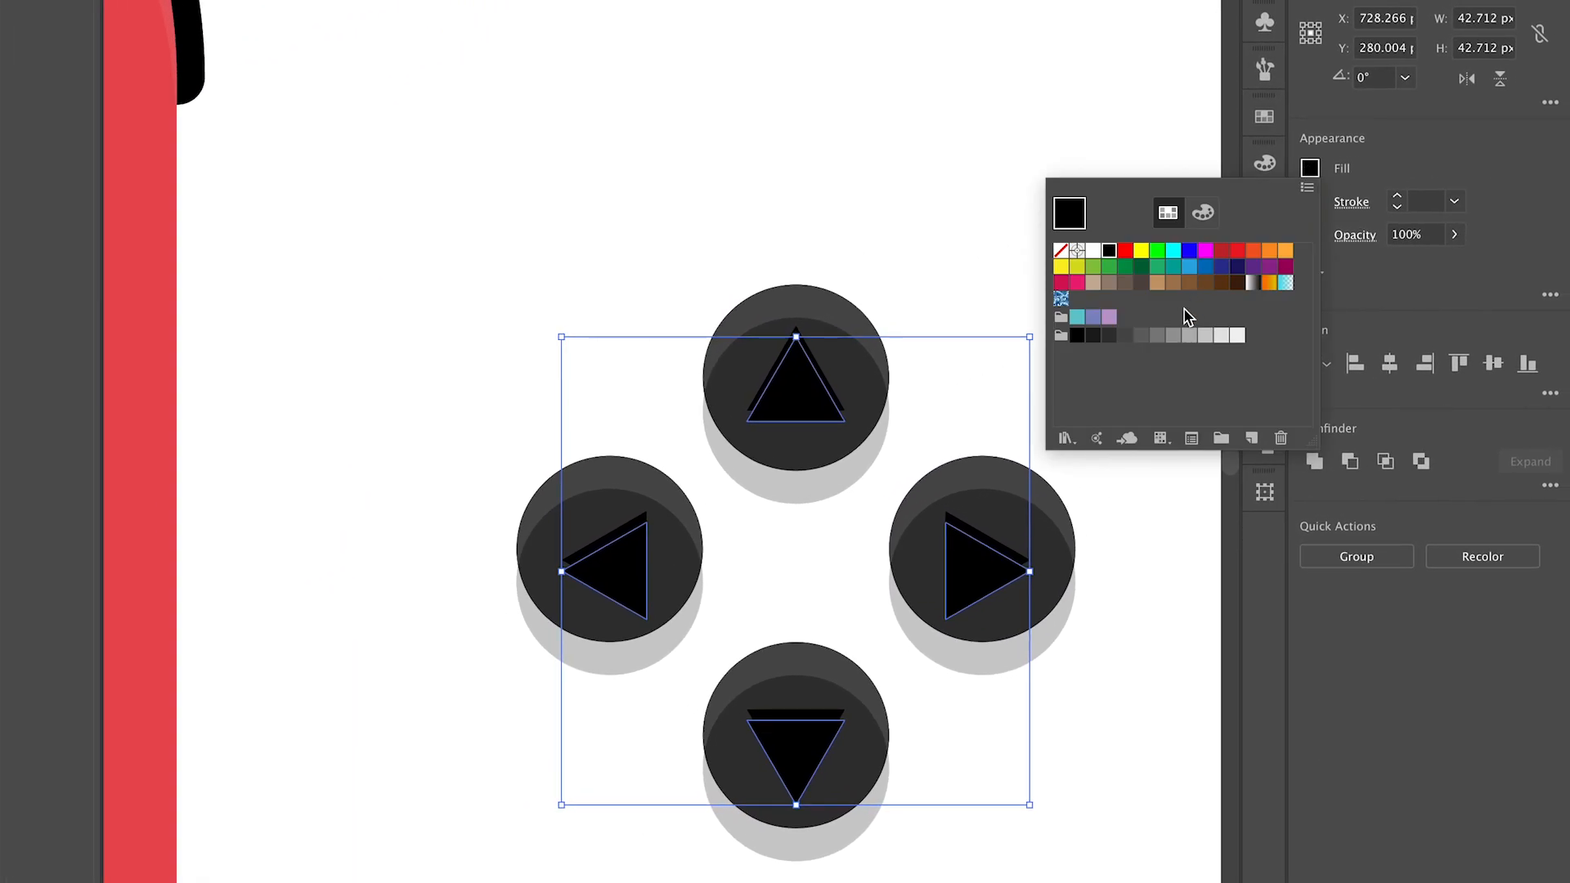
left_click(1138, 336)
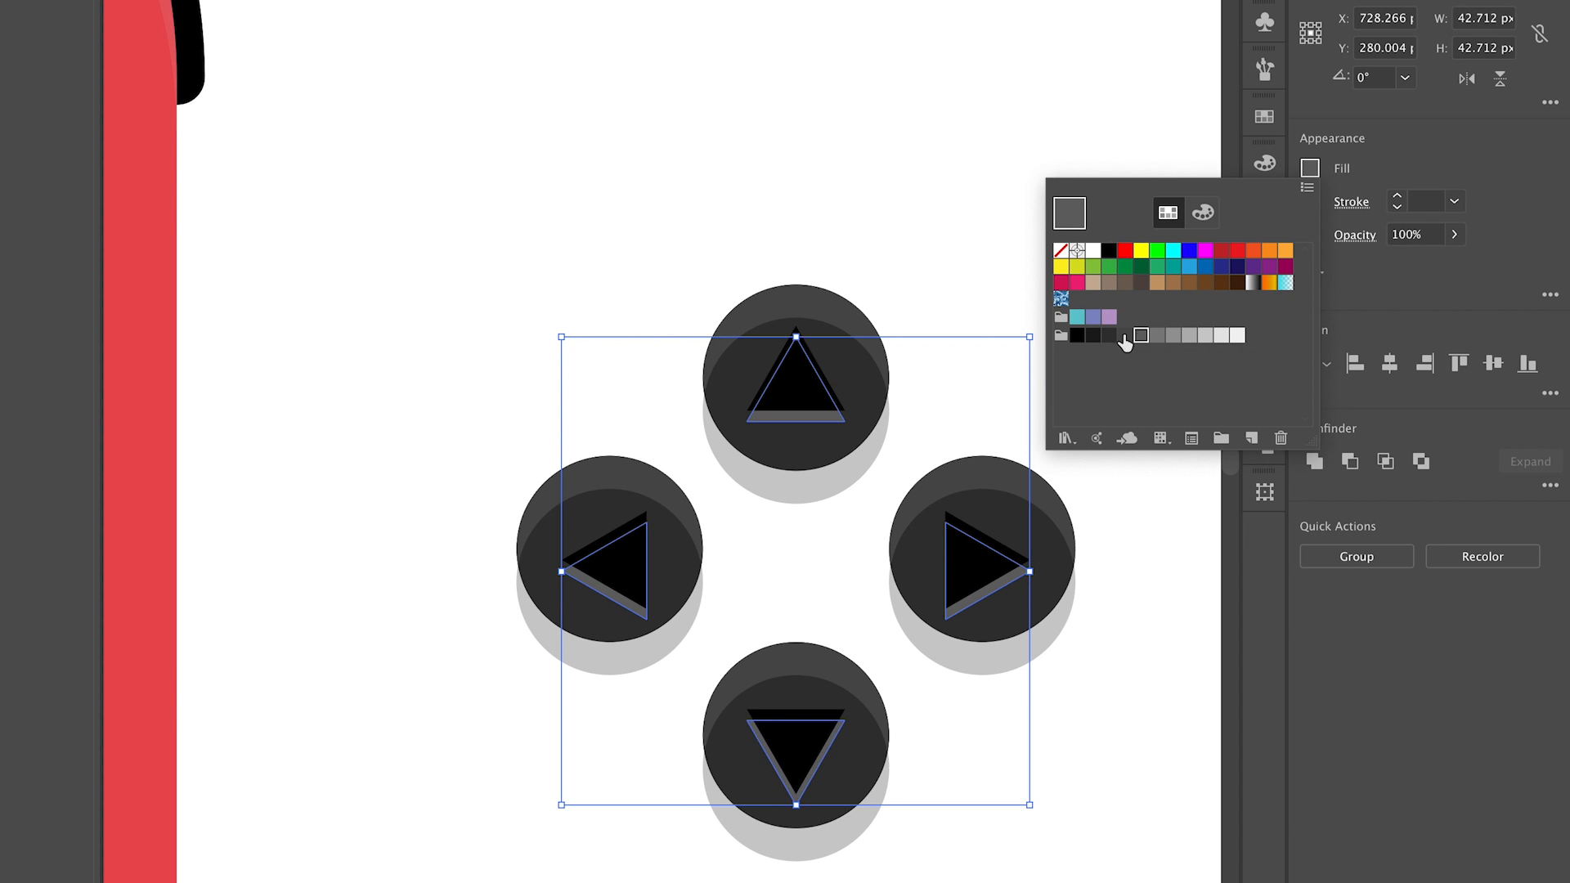
key("Escape")
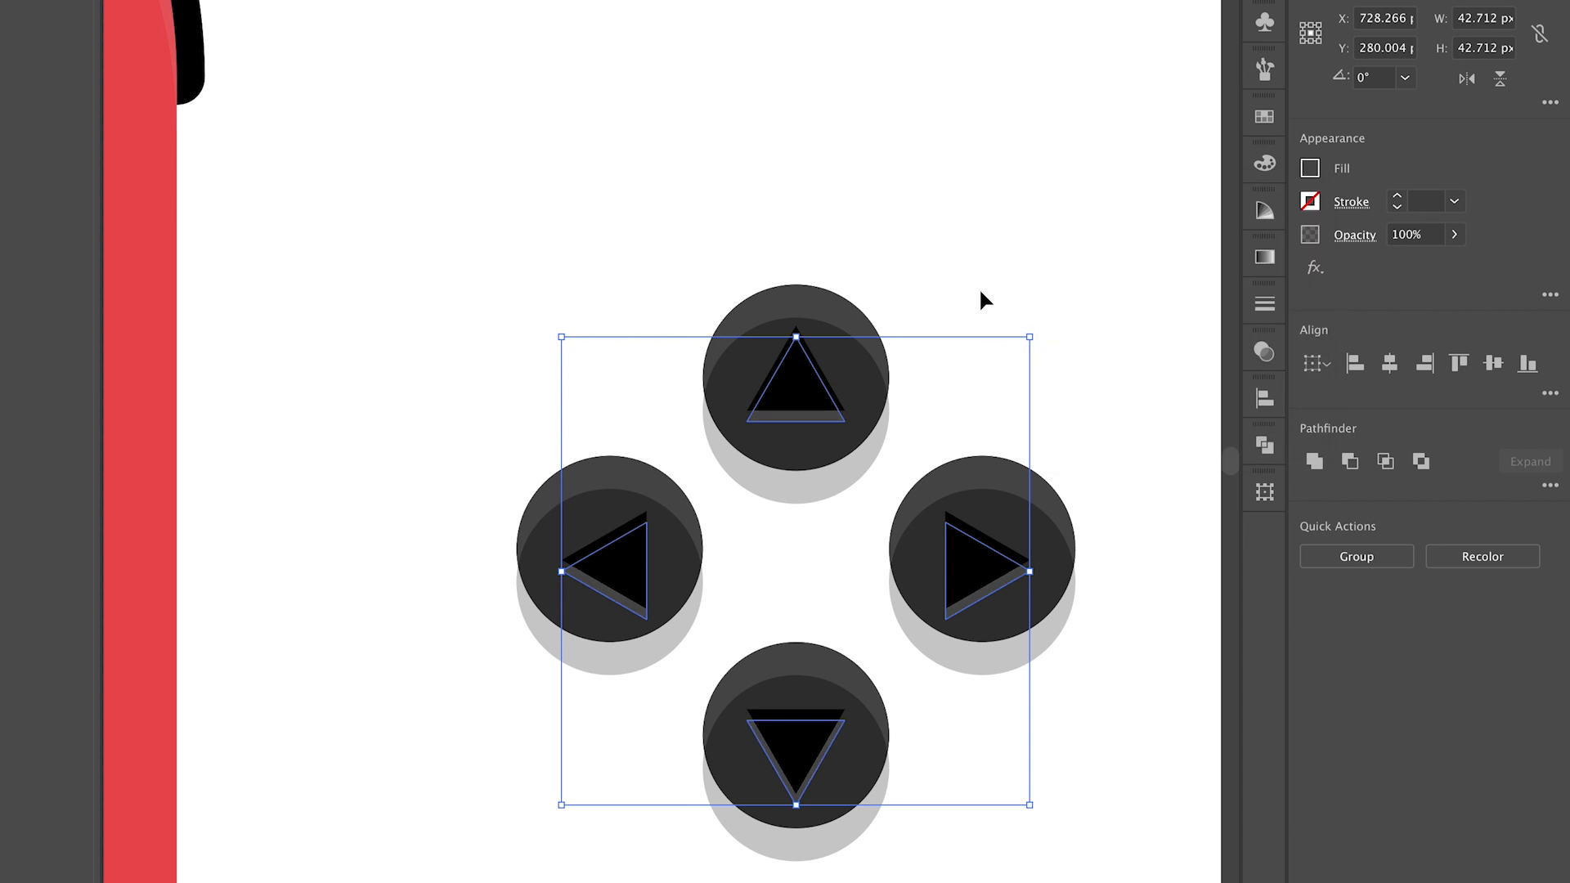
left_click(978, 287)
Group all four buttons together with their arrow triangles
scroll(978, 286, "down", 2)
scroll(981, 292, "down", 2)
left_click_drag(771, 262, 1068, 532)
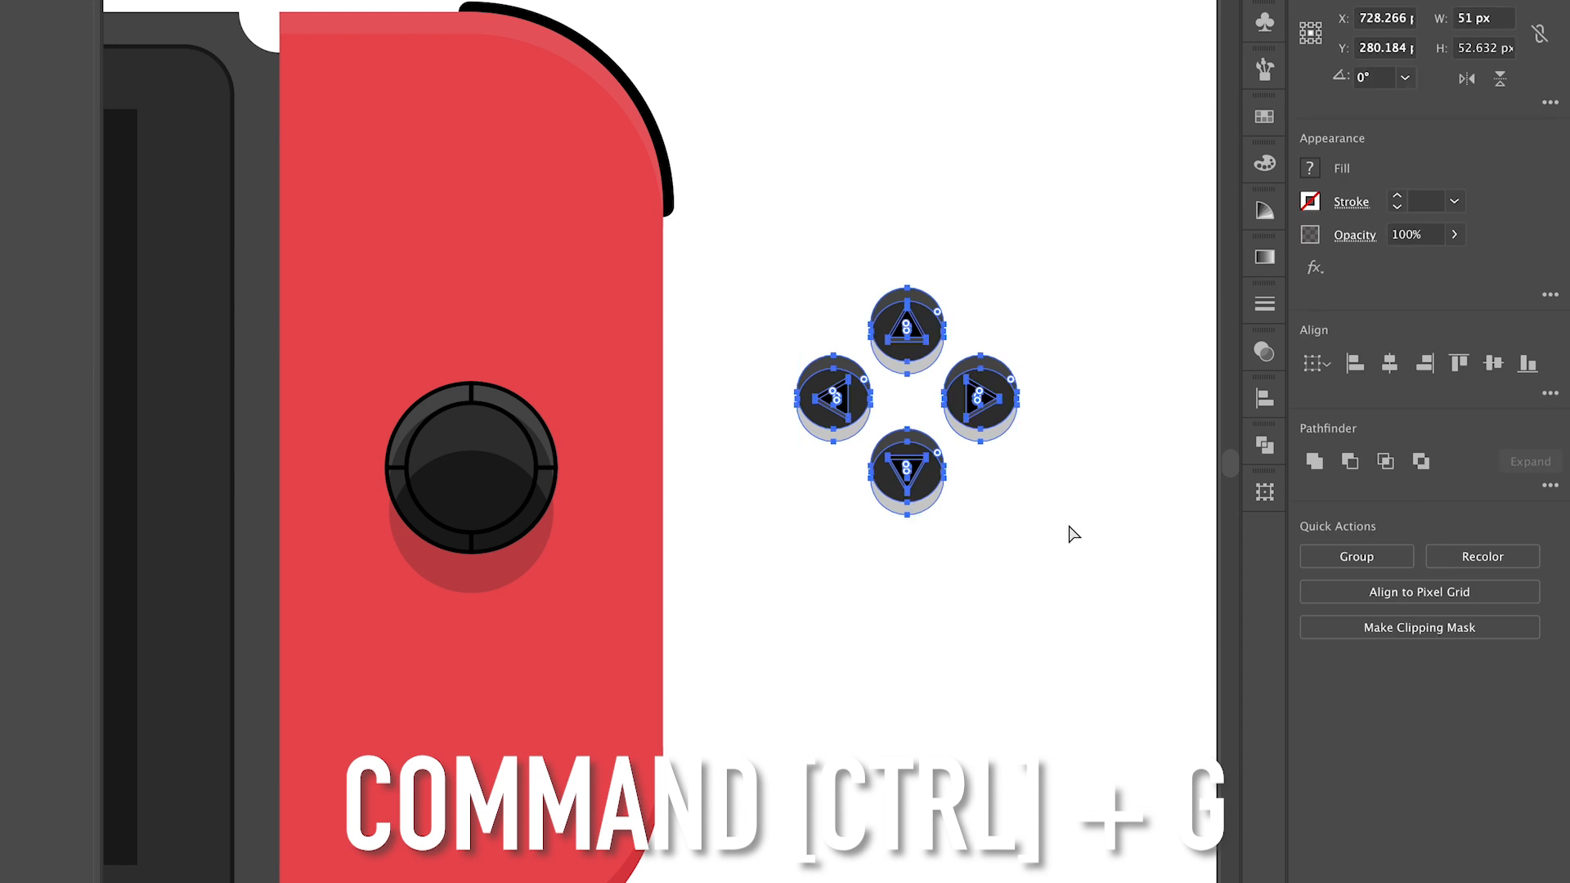
key("ctrl+g")
Examine the directional button group beside the console, both at full view and close up
scroll(1069, 532, "up", 3)
scroll(1069, 533, "left", 3)
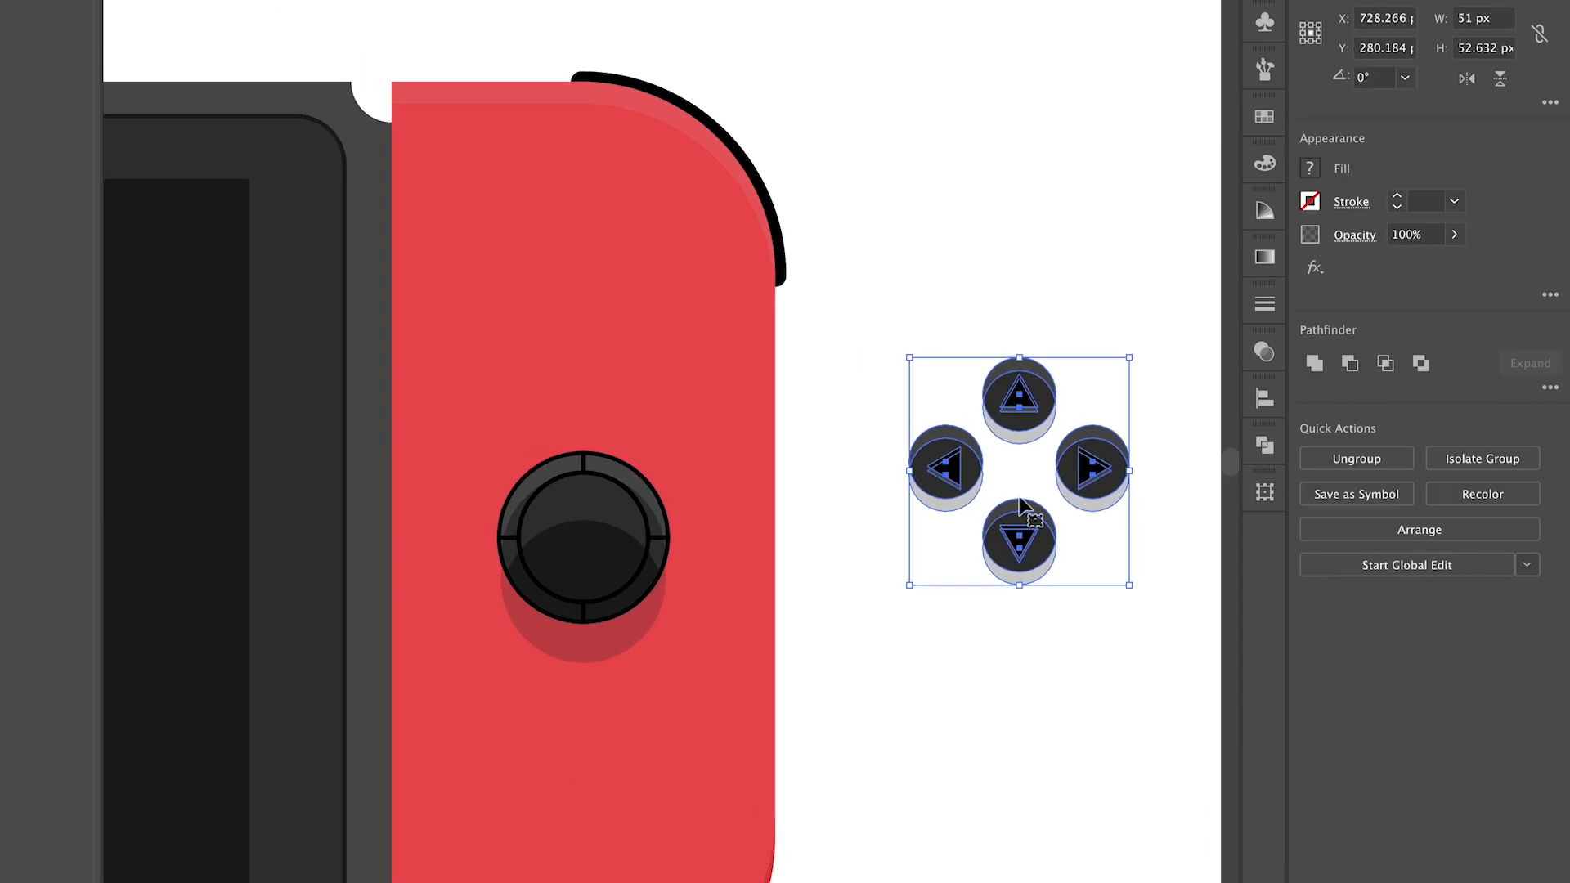
scroll(1020, 507, "up", 1)
scroll(1021, 507, "left", 2)
scroll(967, 472, "down", 4)
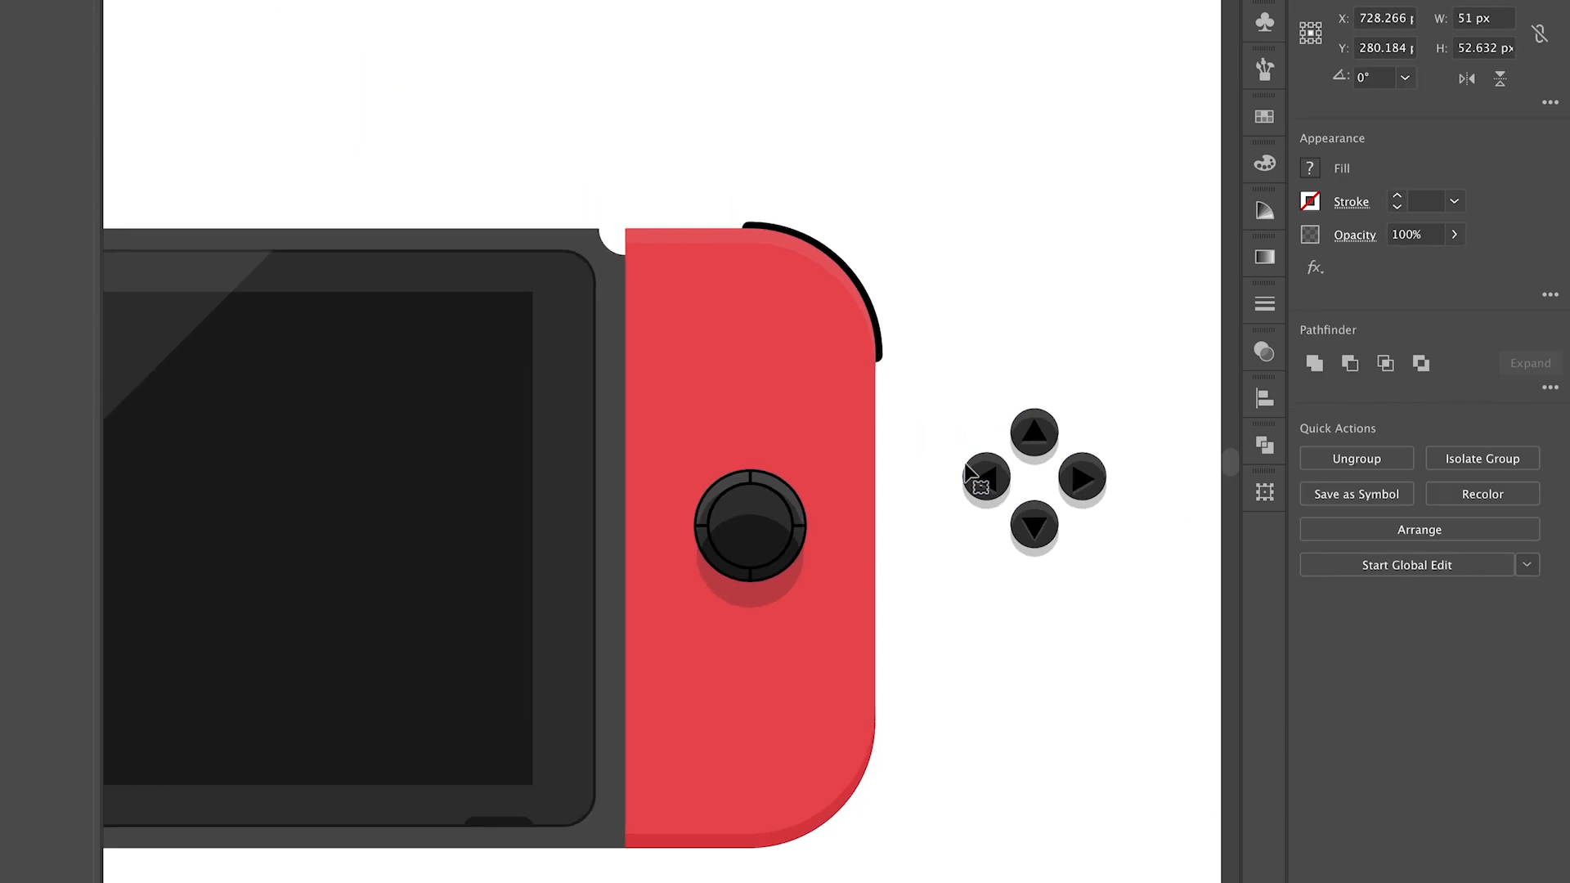
scroll(967, 472, "down", 2)
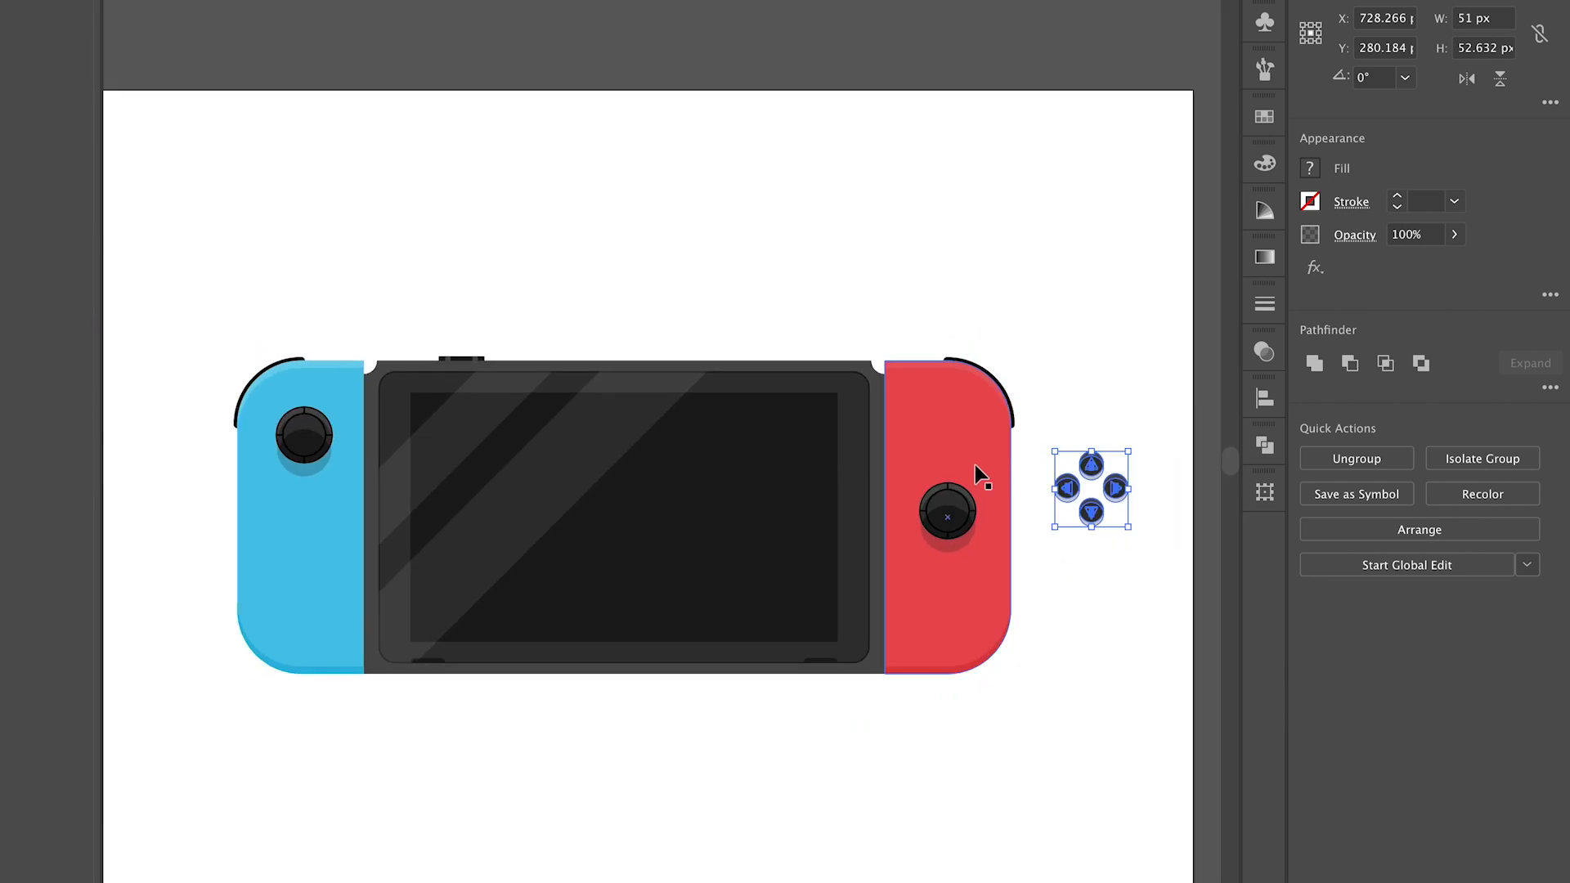
left_click(1070, 400)
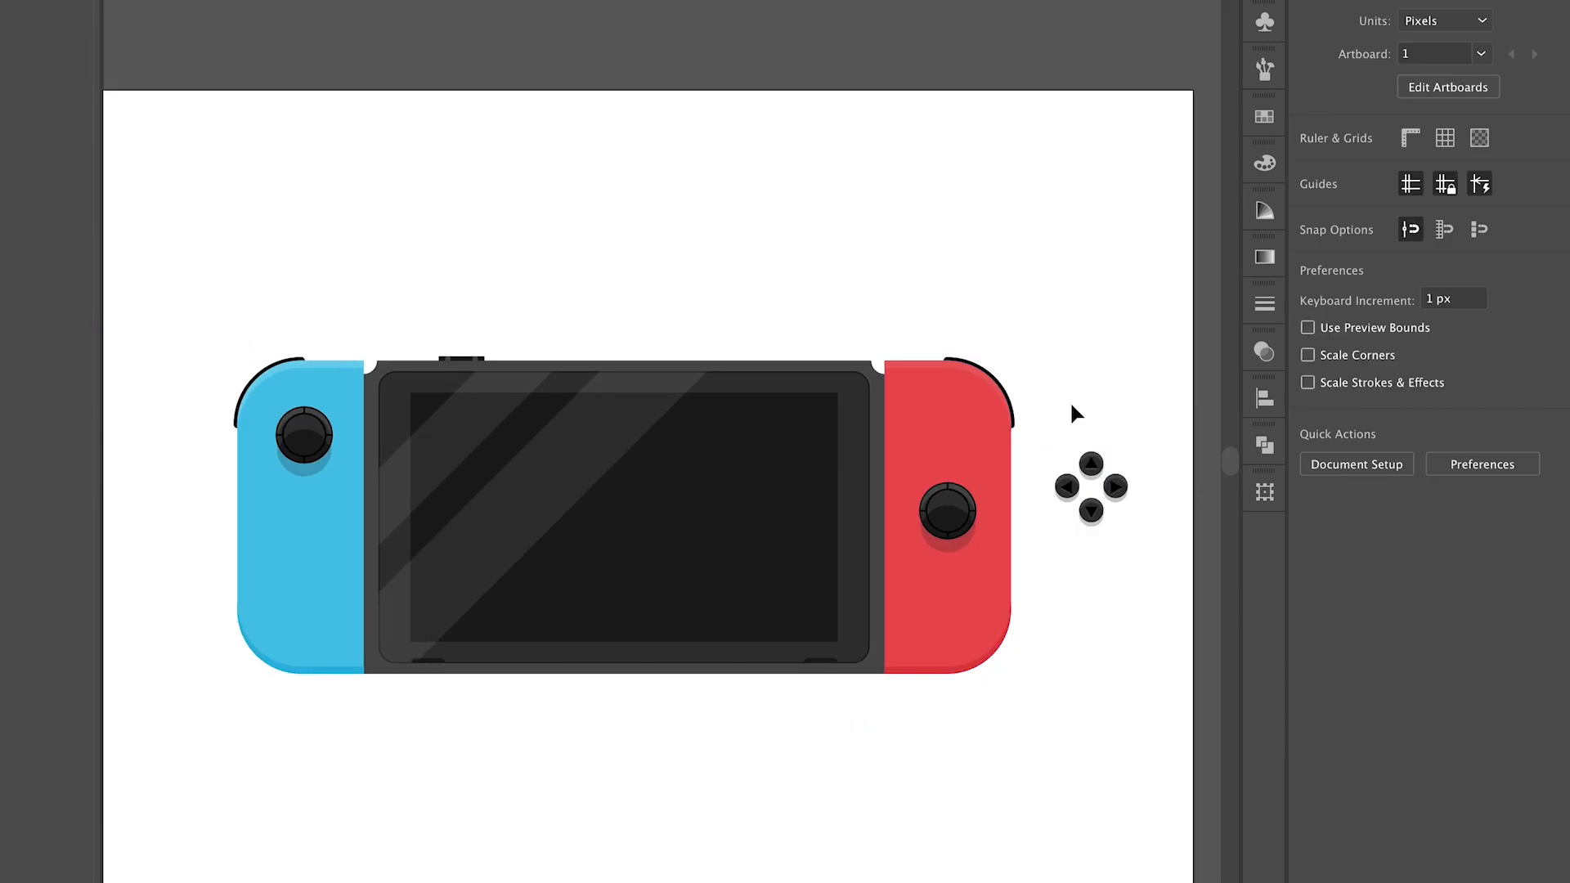
scroll(1110, 480, "up", 6)
scroll(1112, 486, "up", 2)
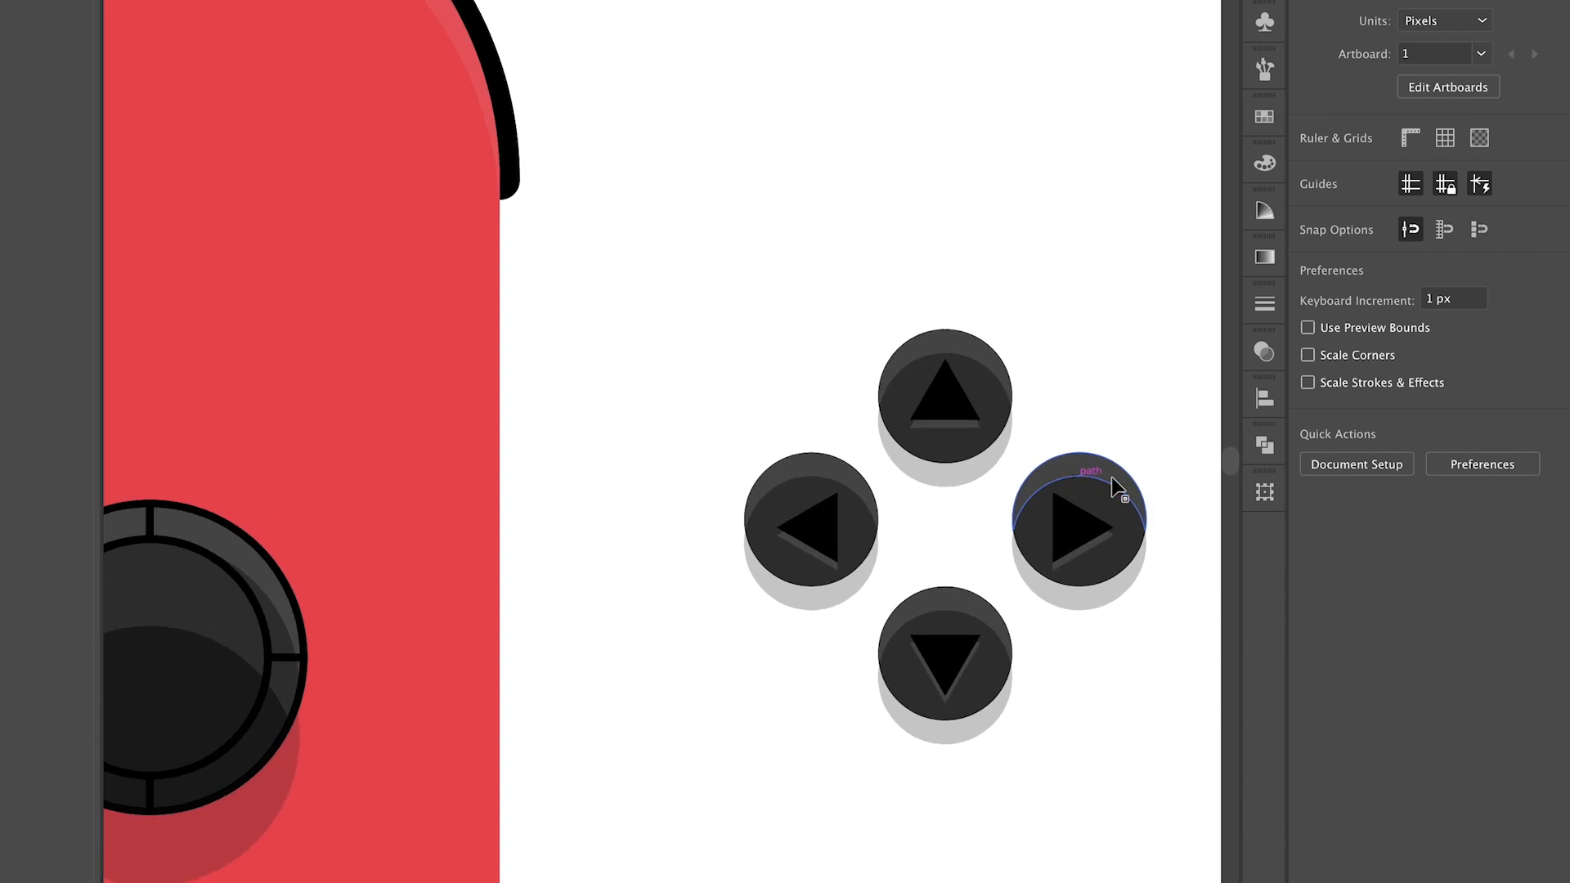
scroll(1112, 486, "down", 3)
Duplicate the directional button group straight above the original
left_click(1080, 489)
scroll(1081, 489, "down", 3)
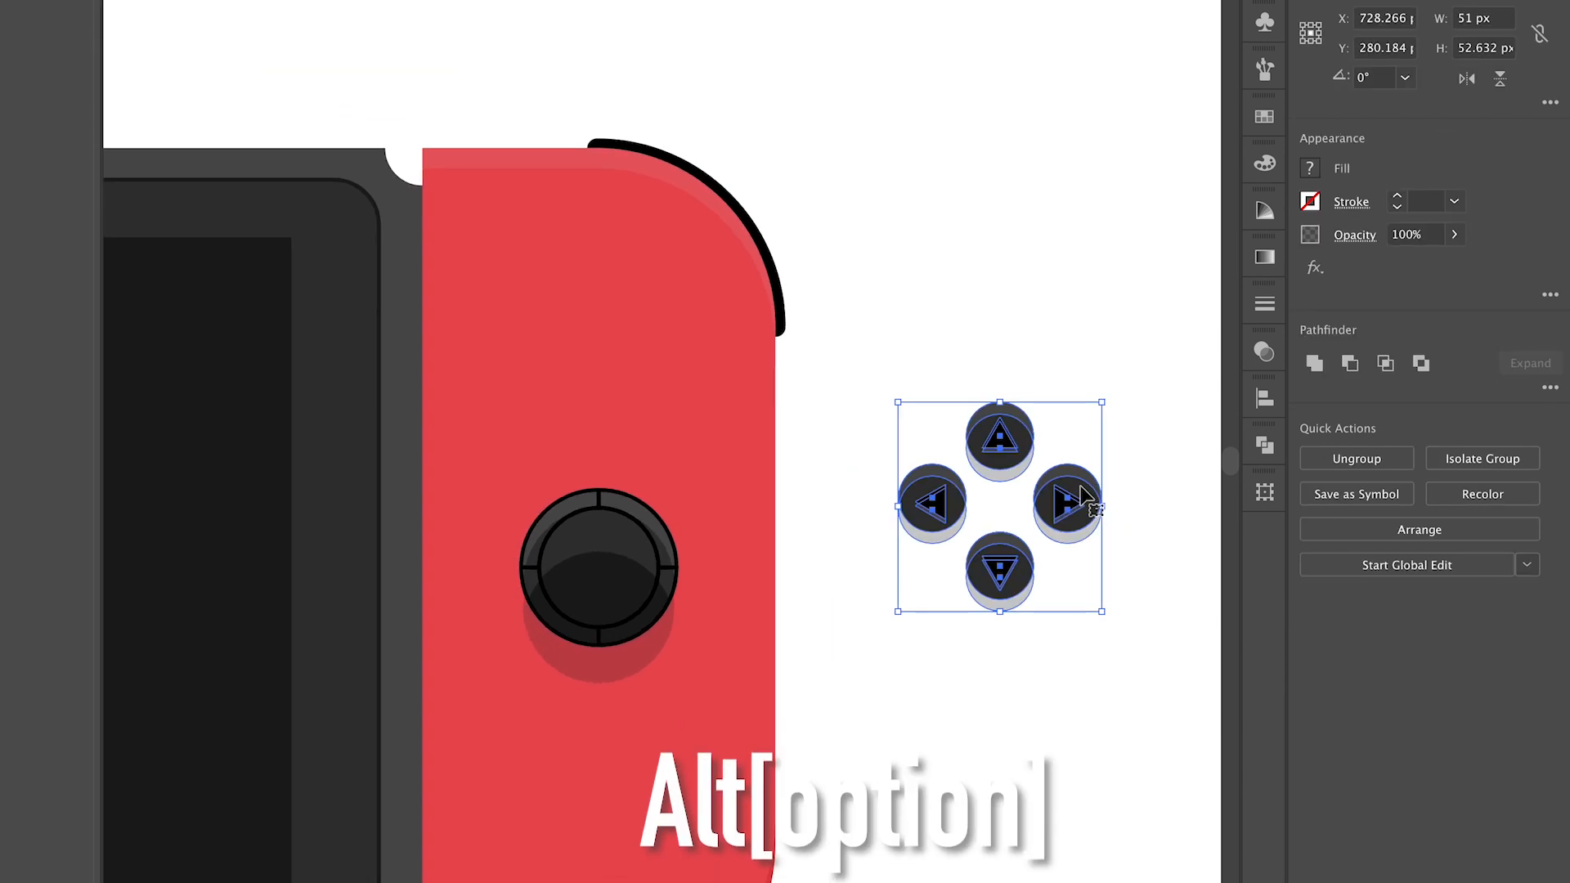
scroll(1073, 492, "up", 2)
left_click_drag(1025, 484, 1024, 232)
left_click(1016, 159)
Isolate the upper button group and delete its four black triangles
scroll(1016, 158, "up", 2)
double_click(1003, 297)
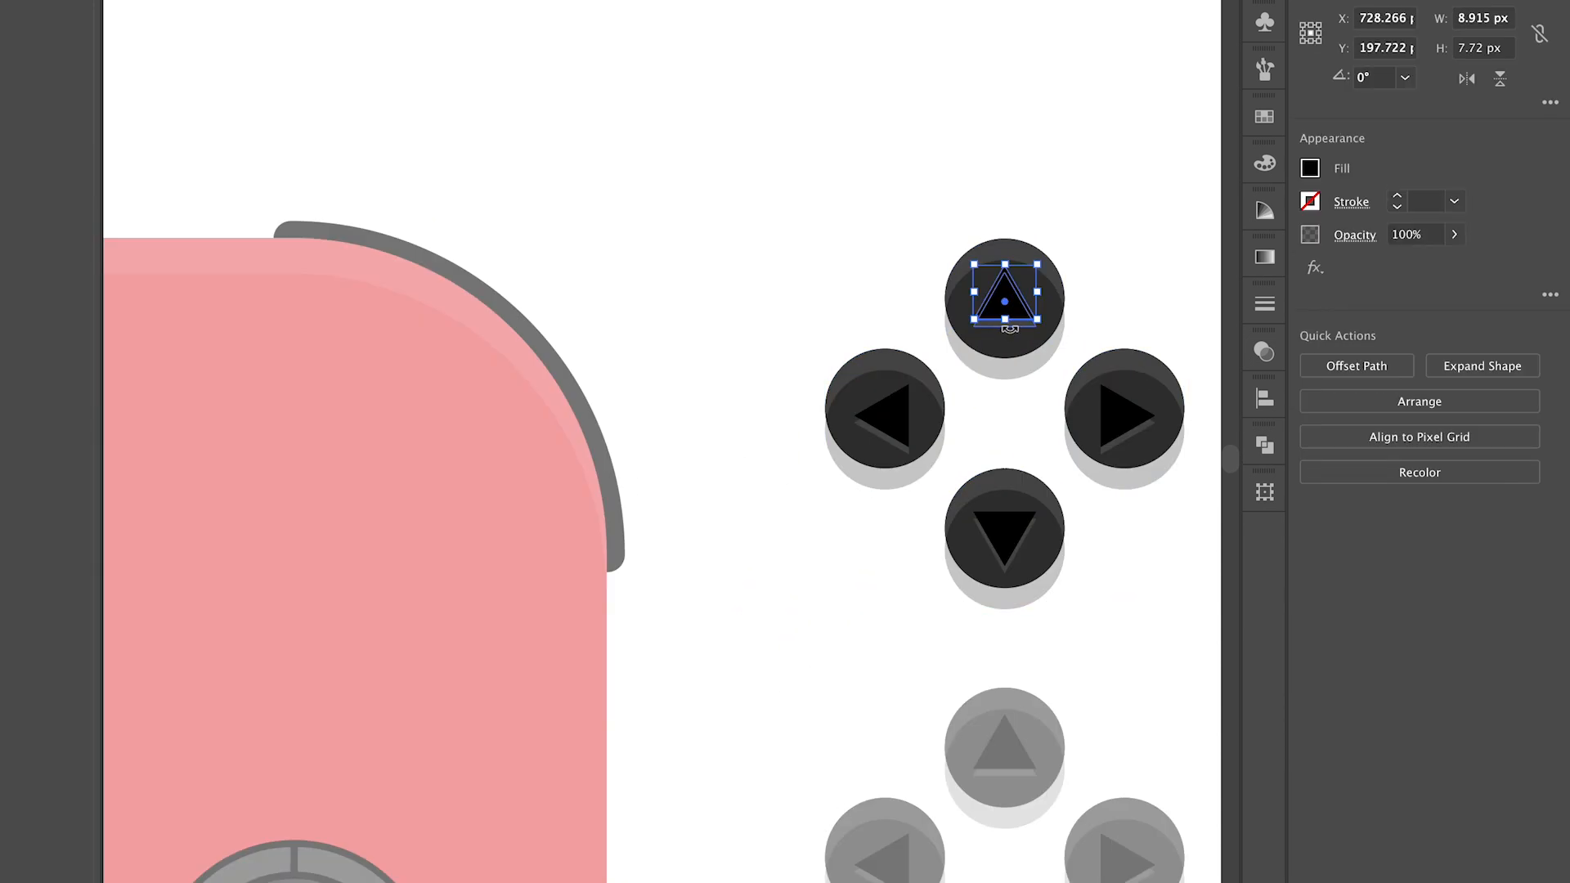
left_click(1125, 421, "shift")
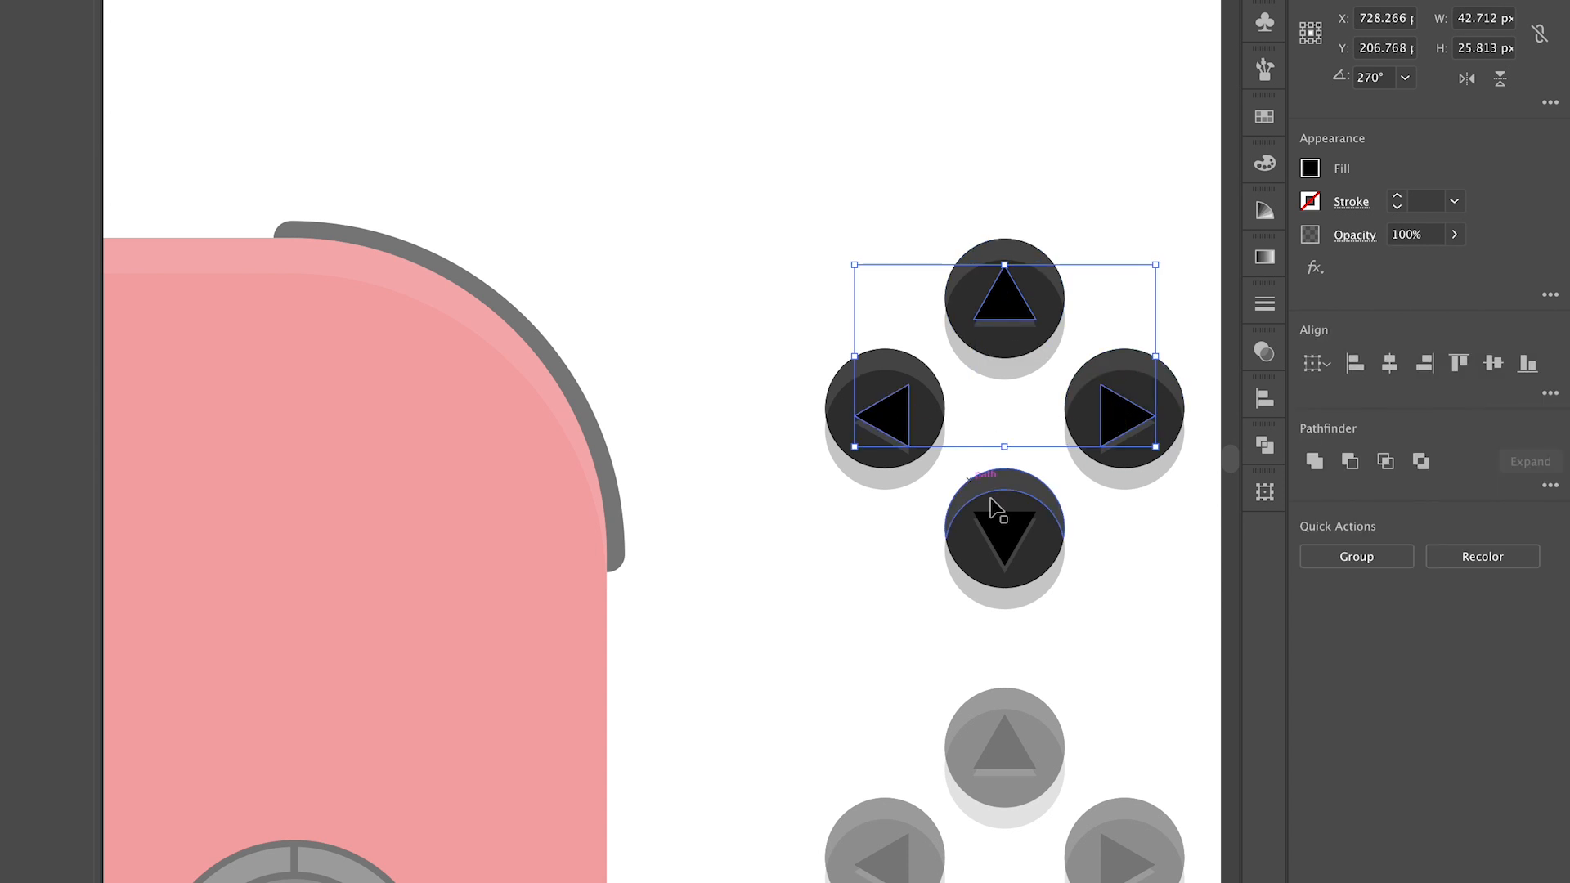
left_click(1010, 544)
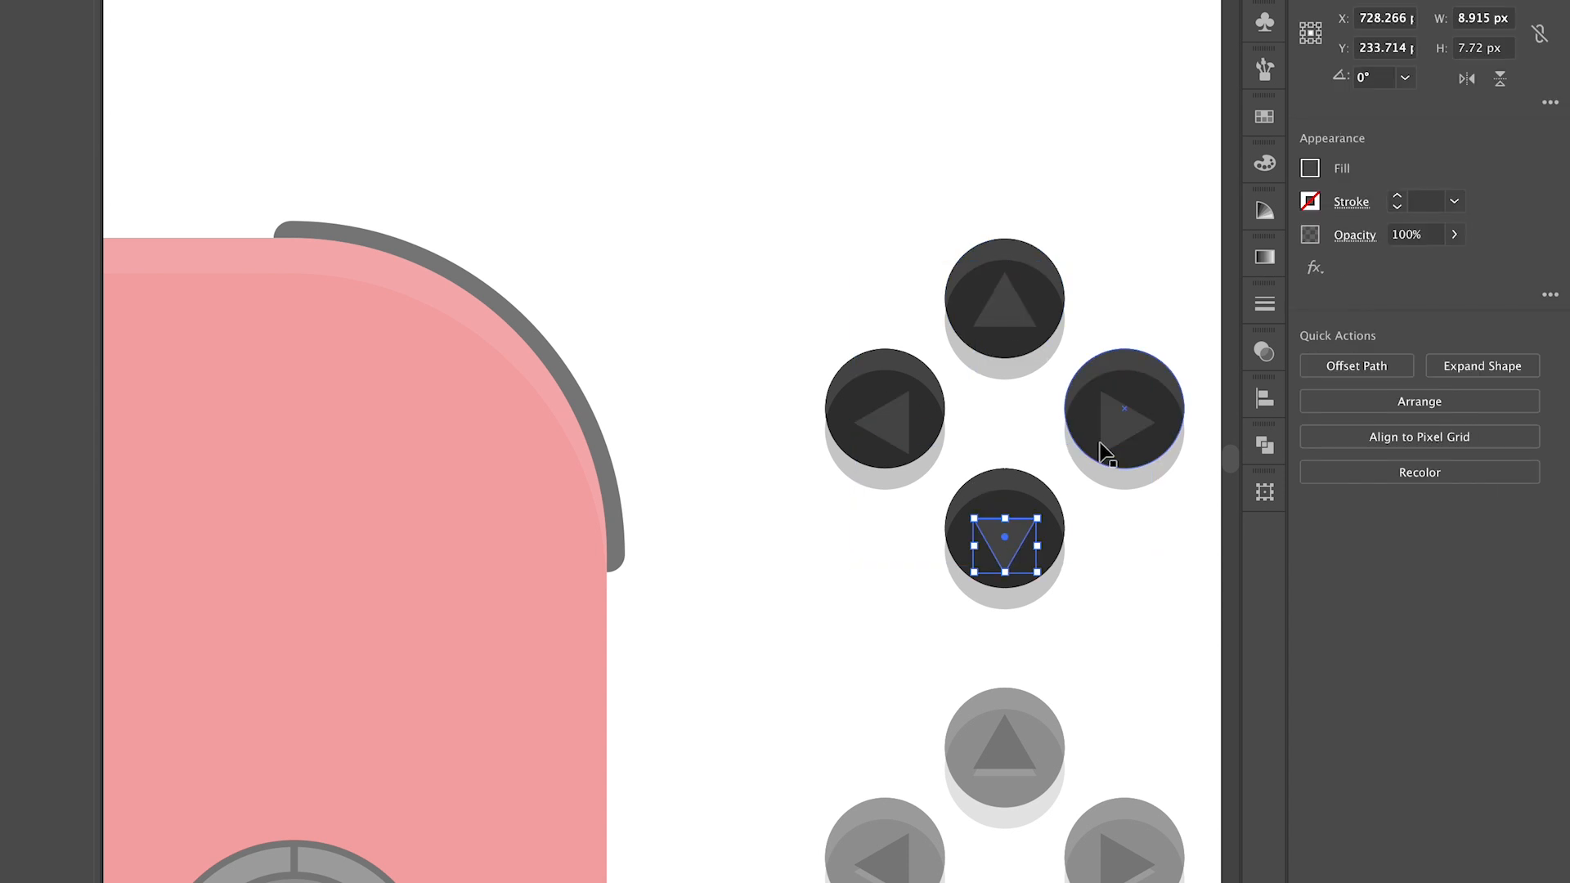
Delete the four remaining gray triangles from the upper button group
left_click(993, 278, "shift")
left_click(994, 282, "shift")
left_click(1006, 302, "shift")
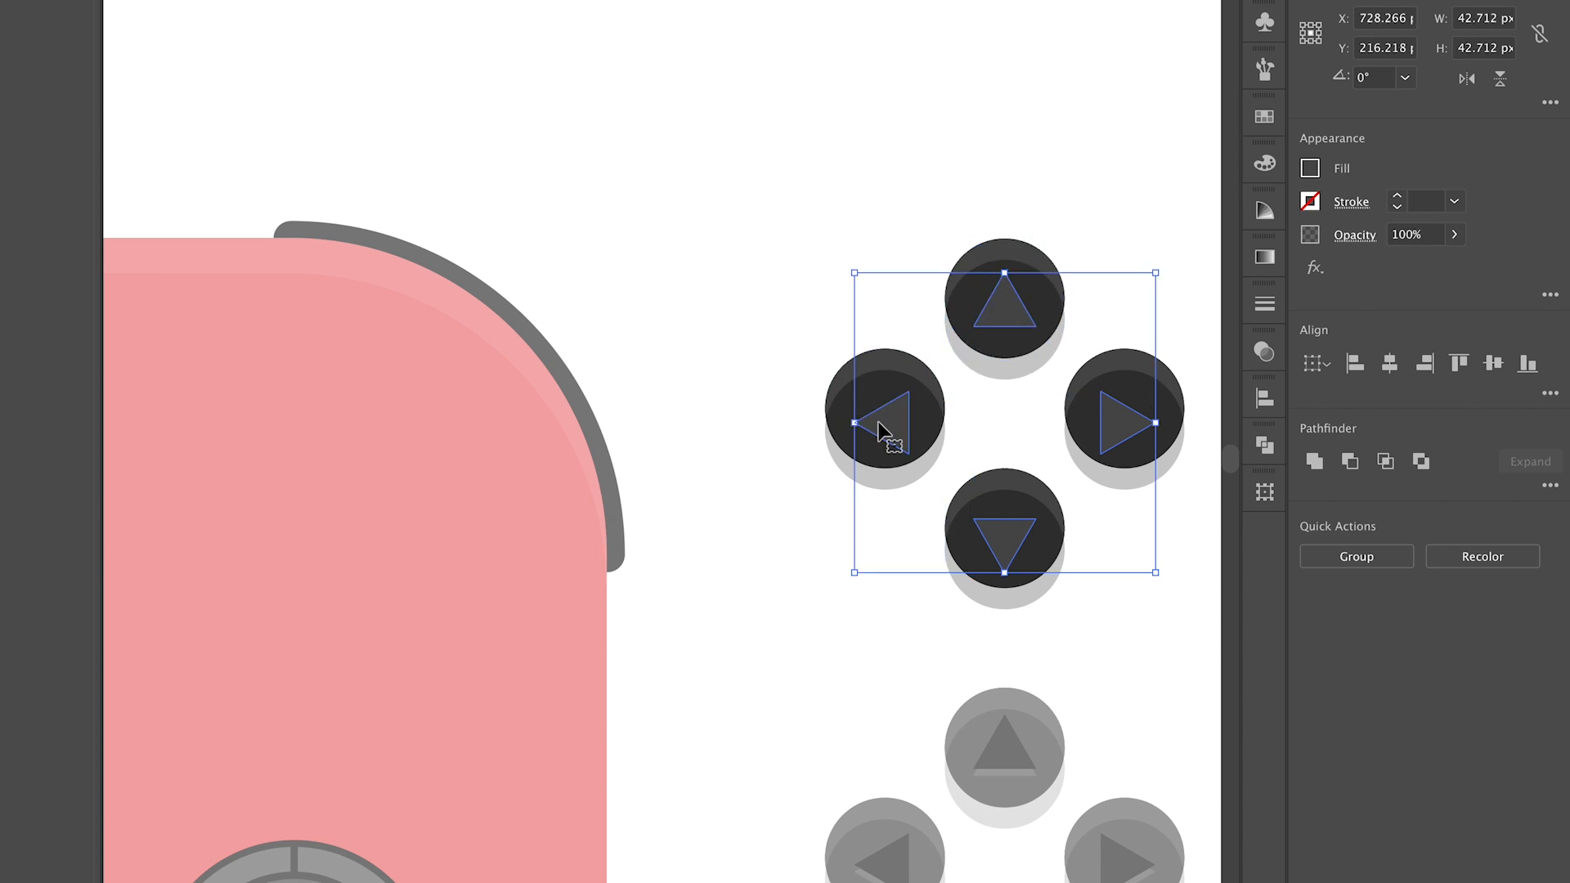
key("Delete")
Add the letter X as 12 pt Myriad Pro text beside the upper group's top button
scroll(846, 306, "right", 2)
scroll(847, 306, "up", 1)
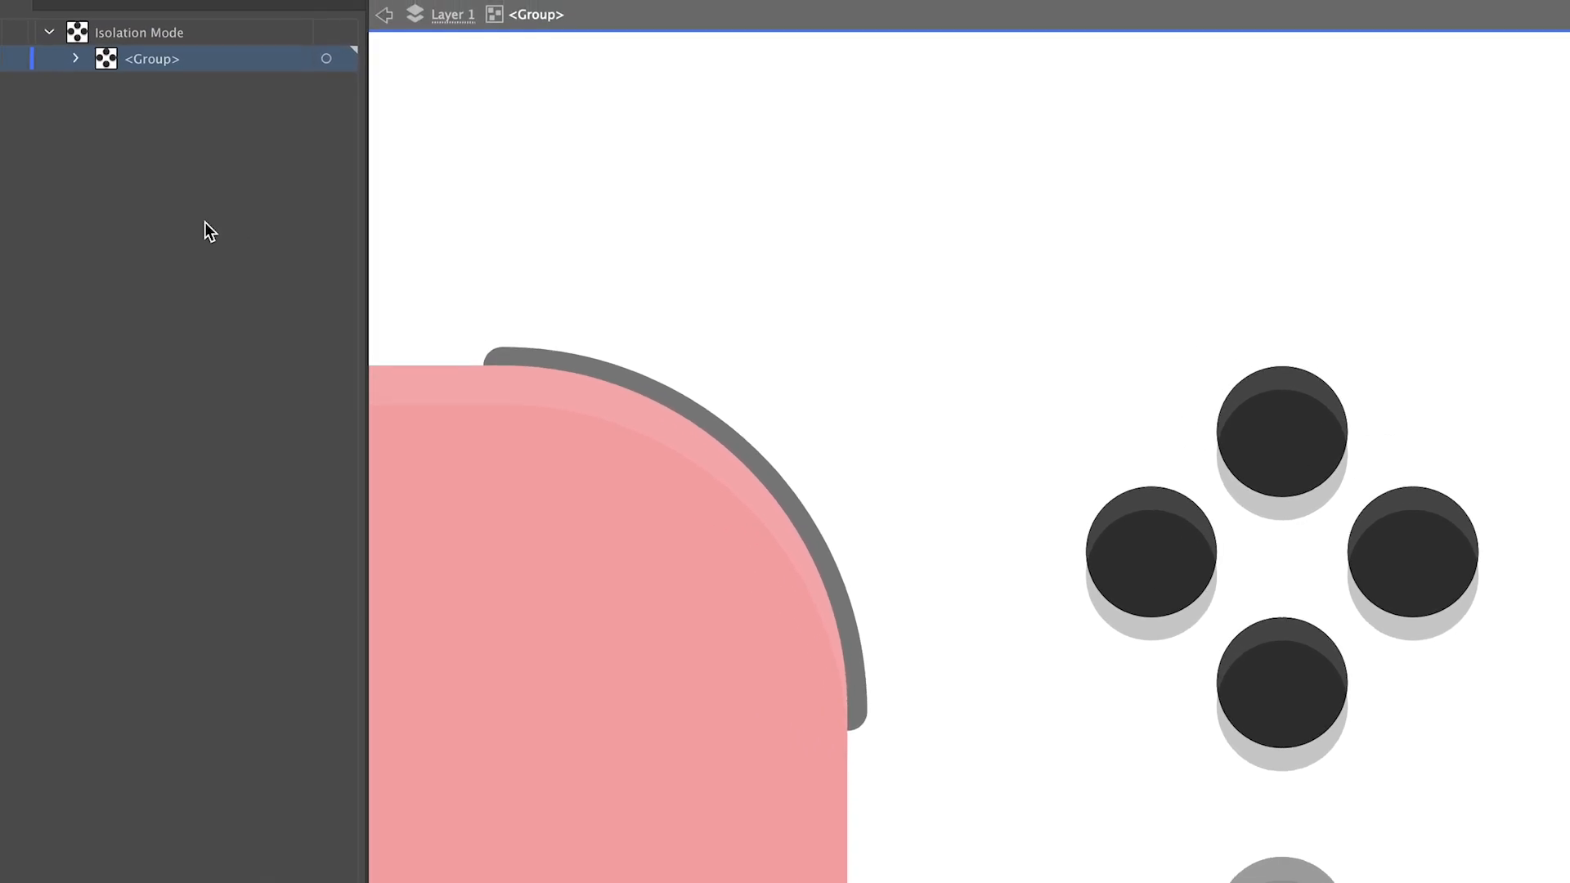
left_click(70, 147)
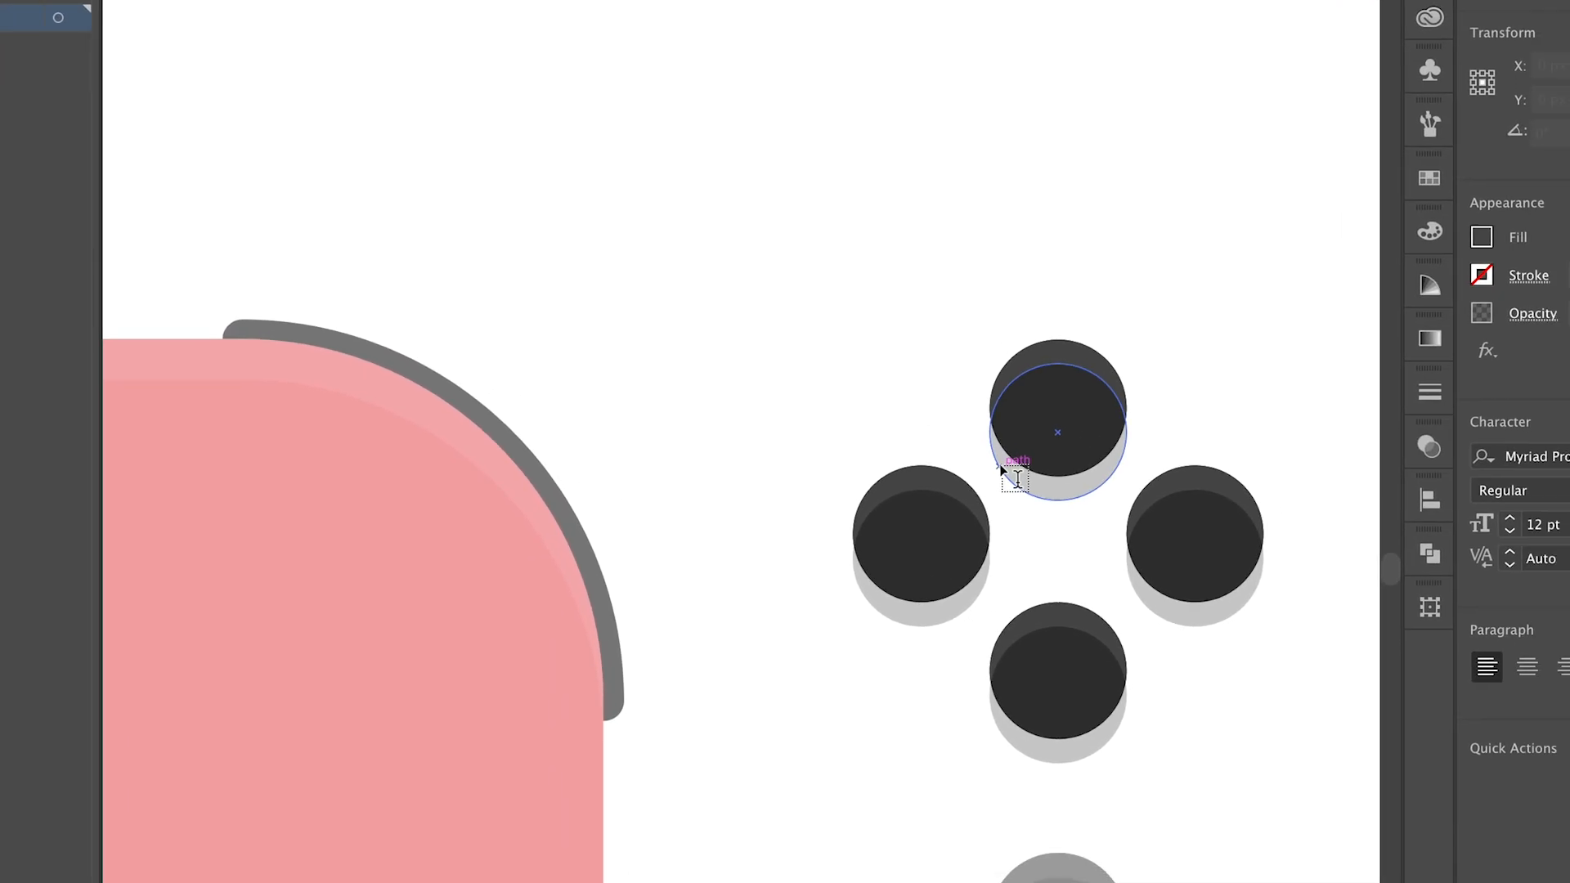
left_click(903, 380)
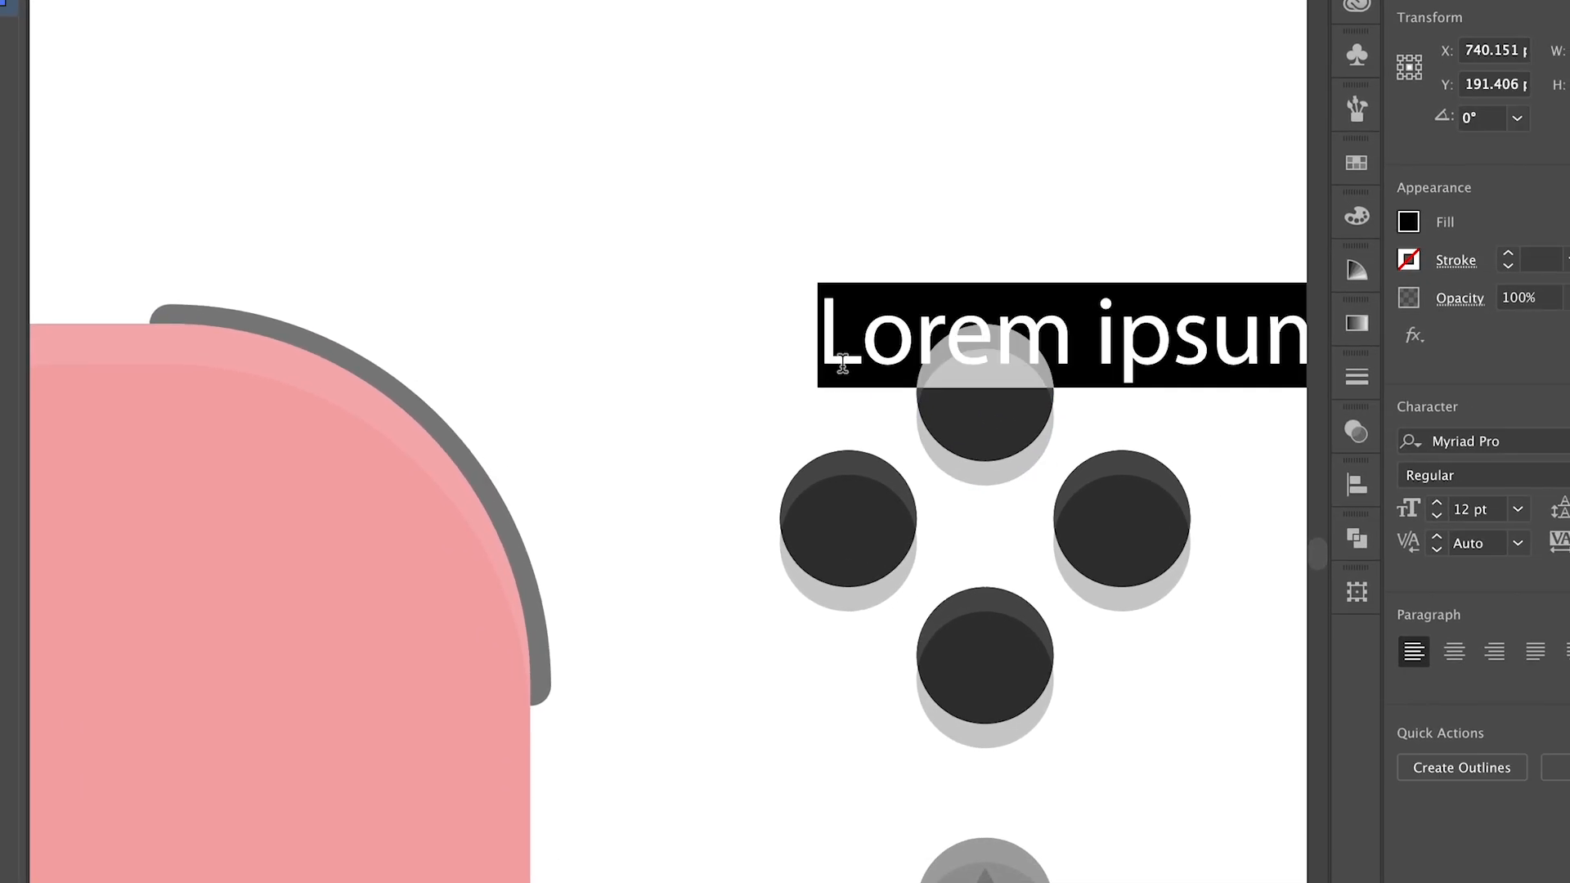
type("X")
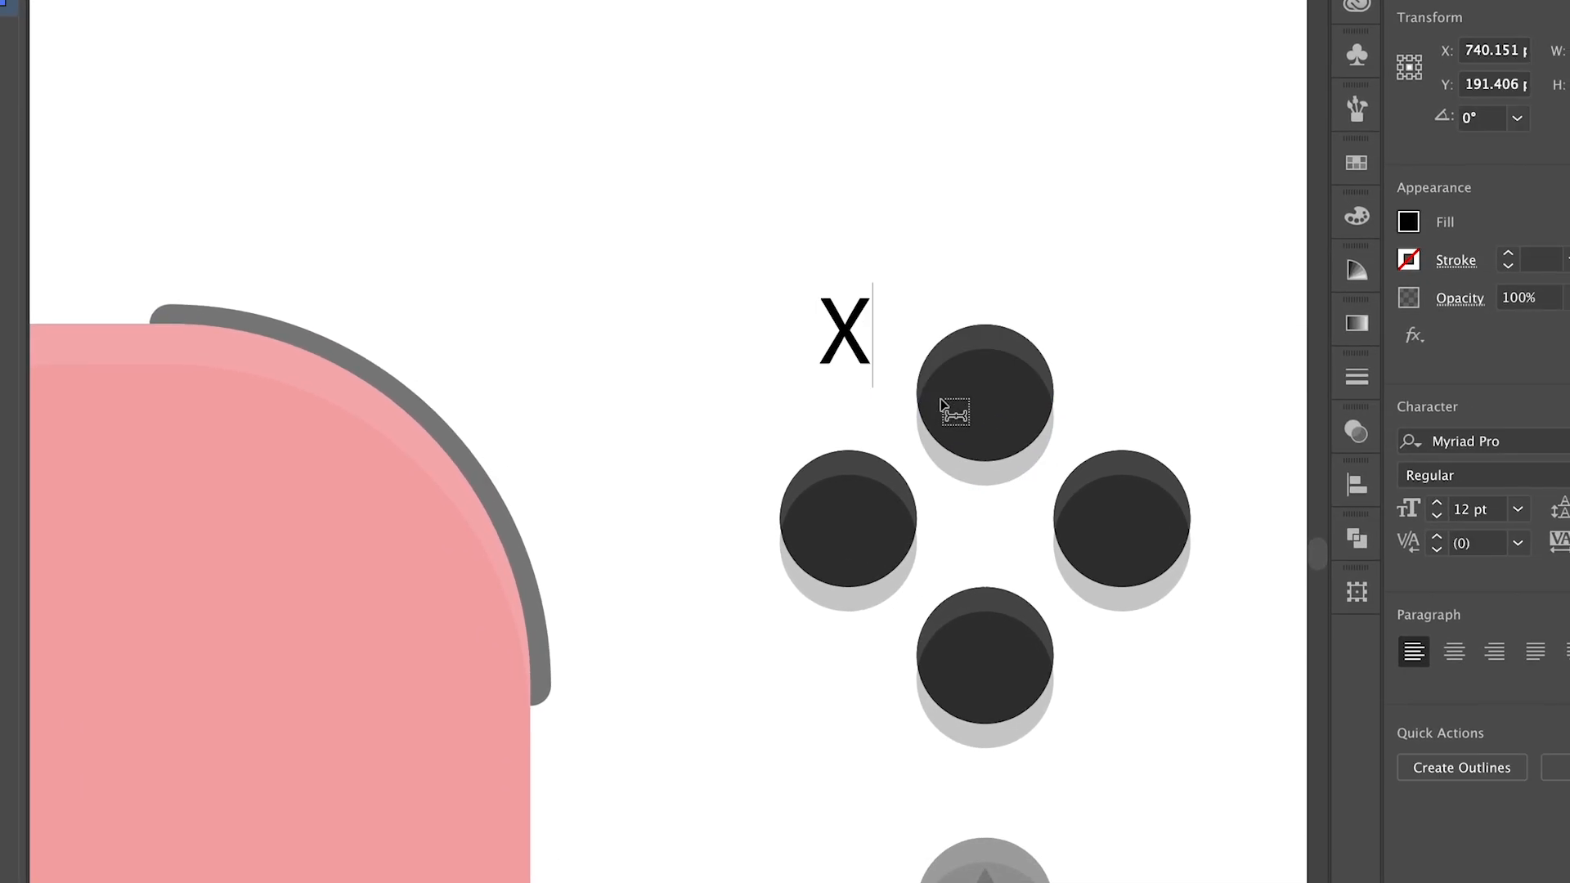
key("Escape")
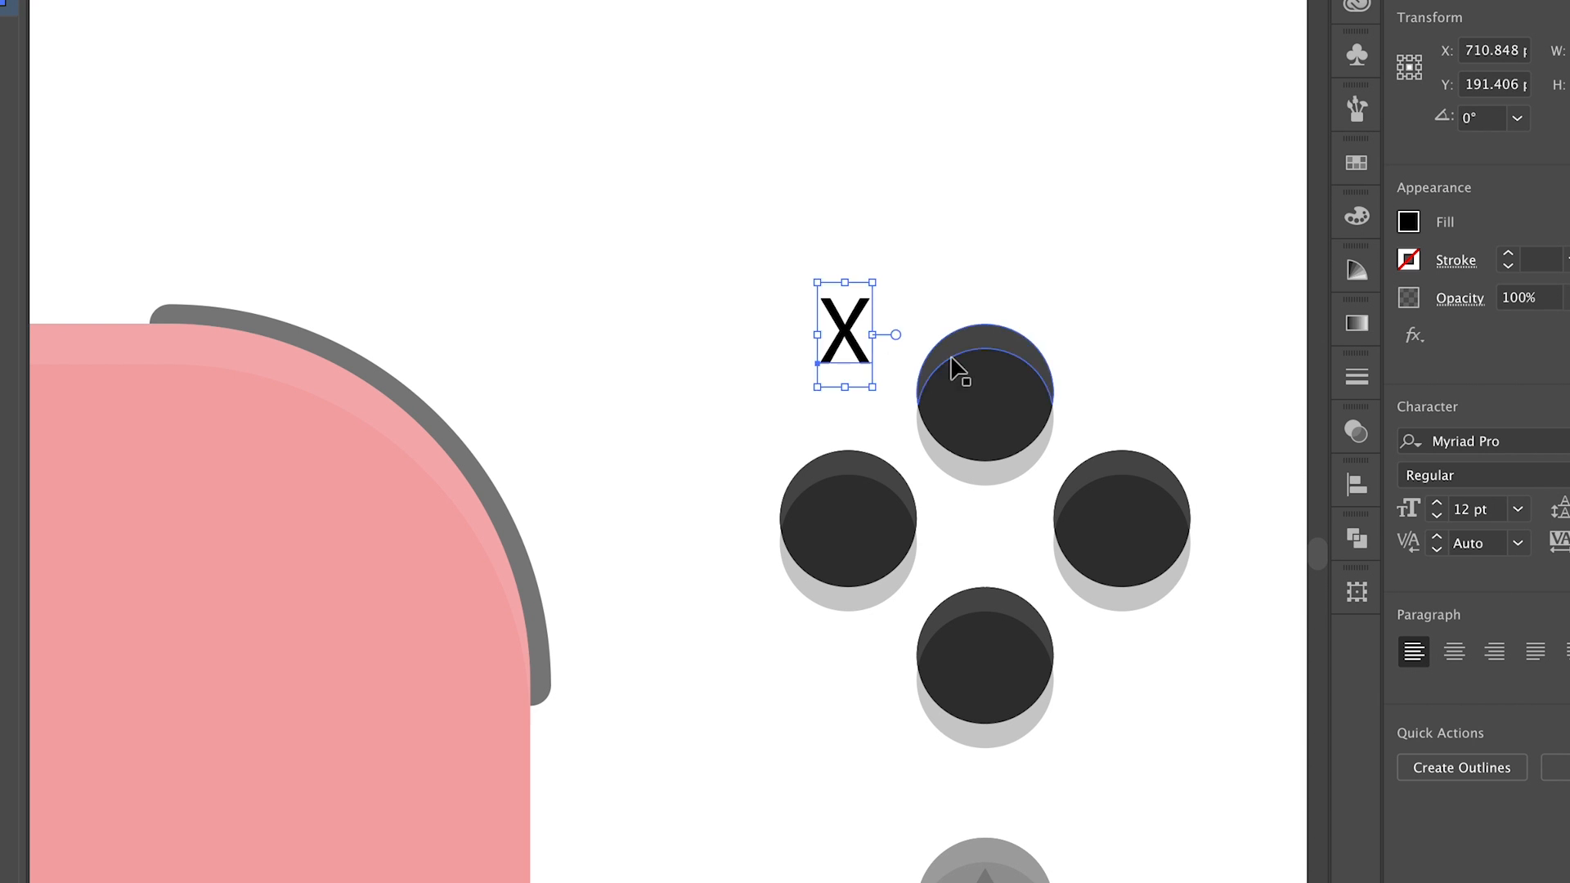
Move the letter X onto the upper group's top button and fill it with gray ABABAB
scroll(953, 367, "up", 2)
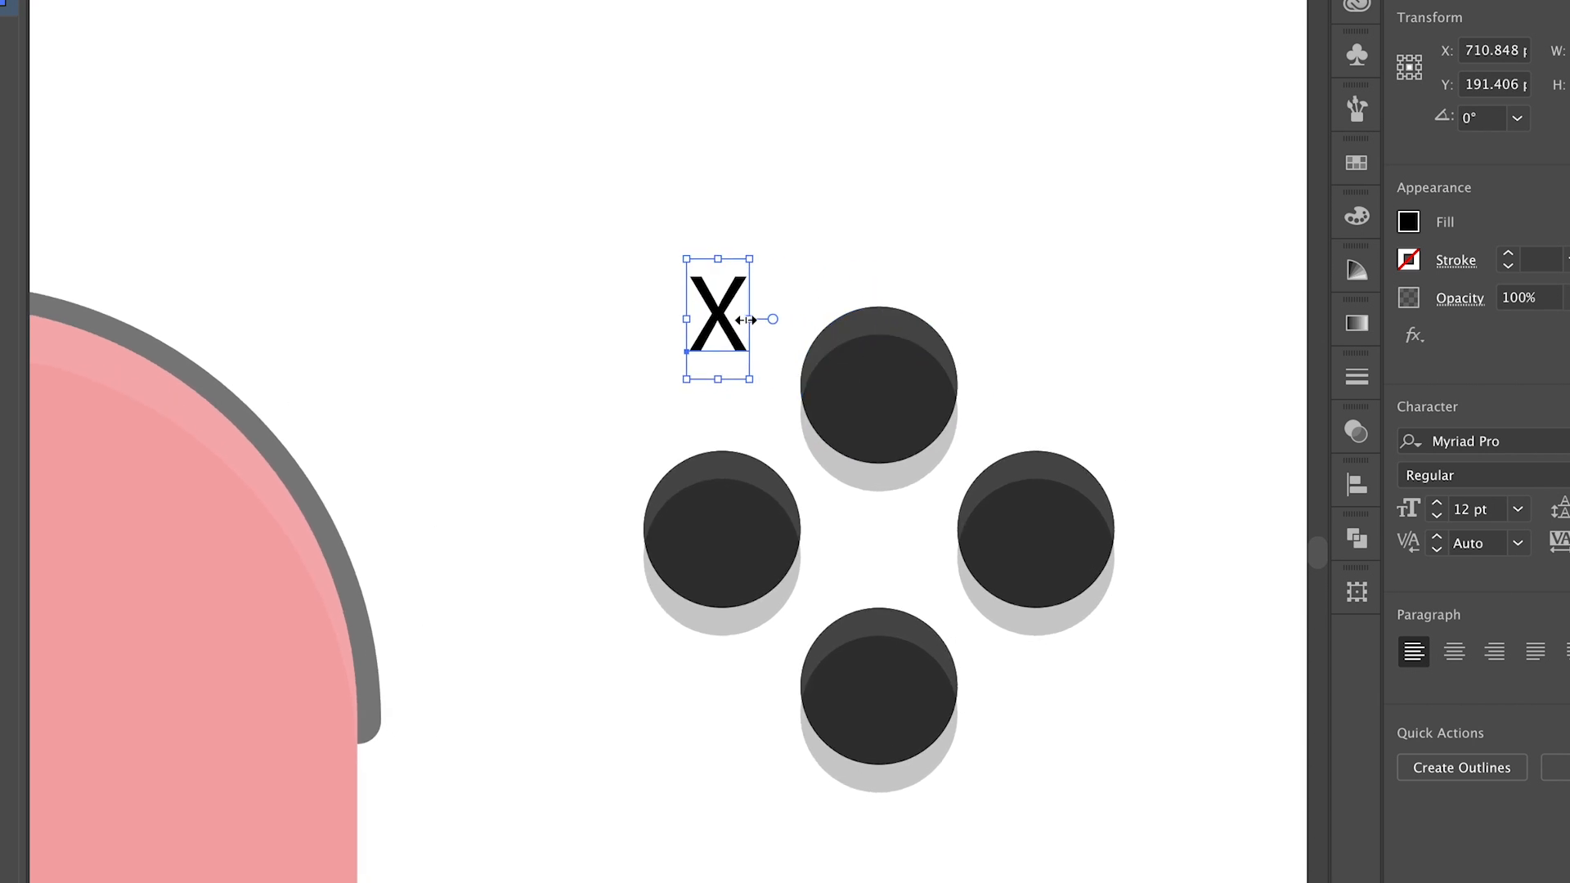
left_click_drag(719, 323, 880, 393)
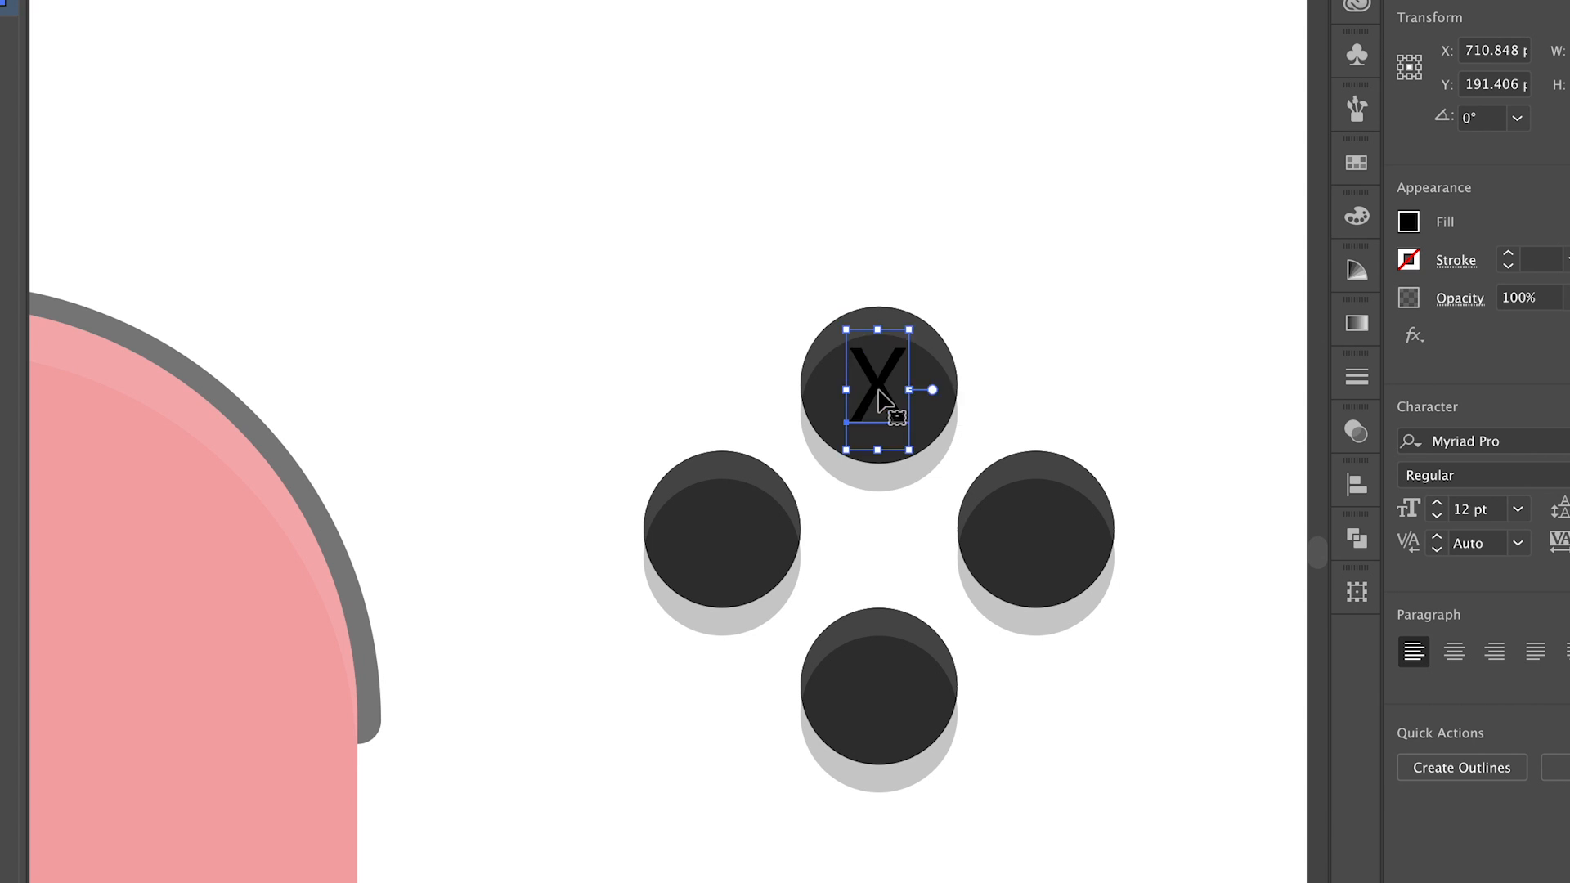
left_click(1408, 222)
left_click(1214, 413)
left_click(1251, 412)
left_click(1288, 412)
left_click(1286, 272)
left_click(1254, 276)
left_click(1286, 273)
type("ABABAB")
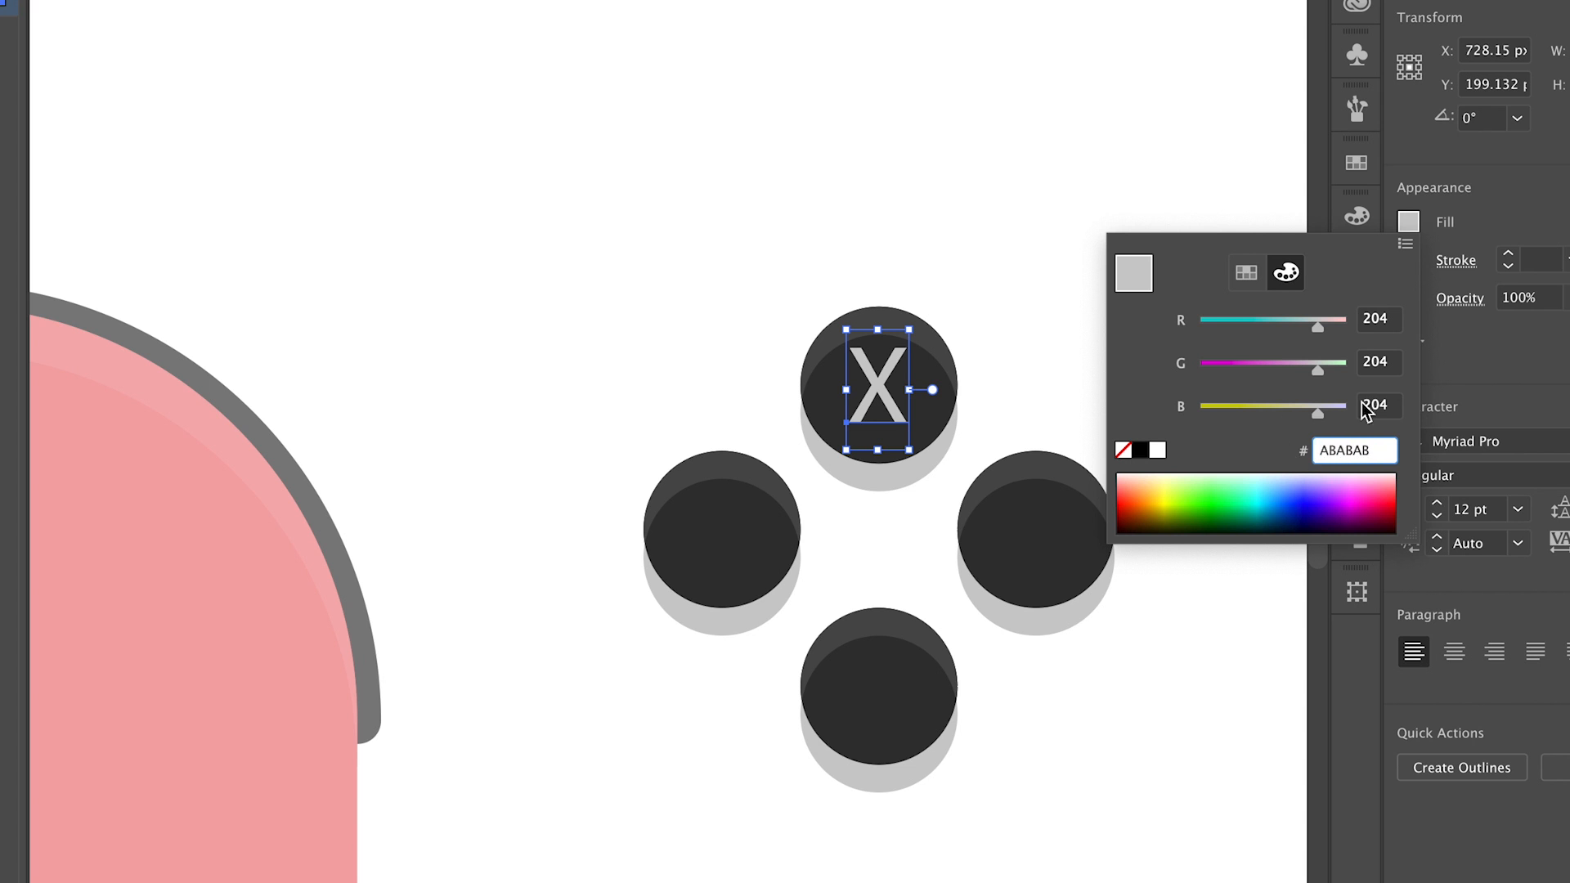
left_click(1112, 202)
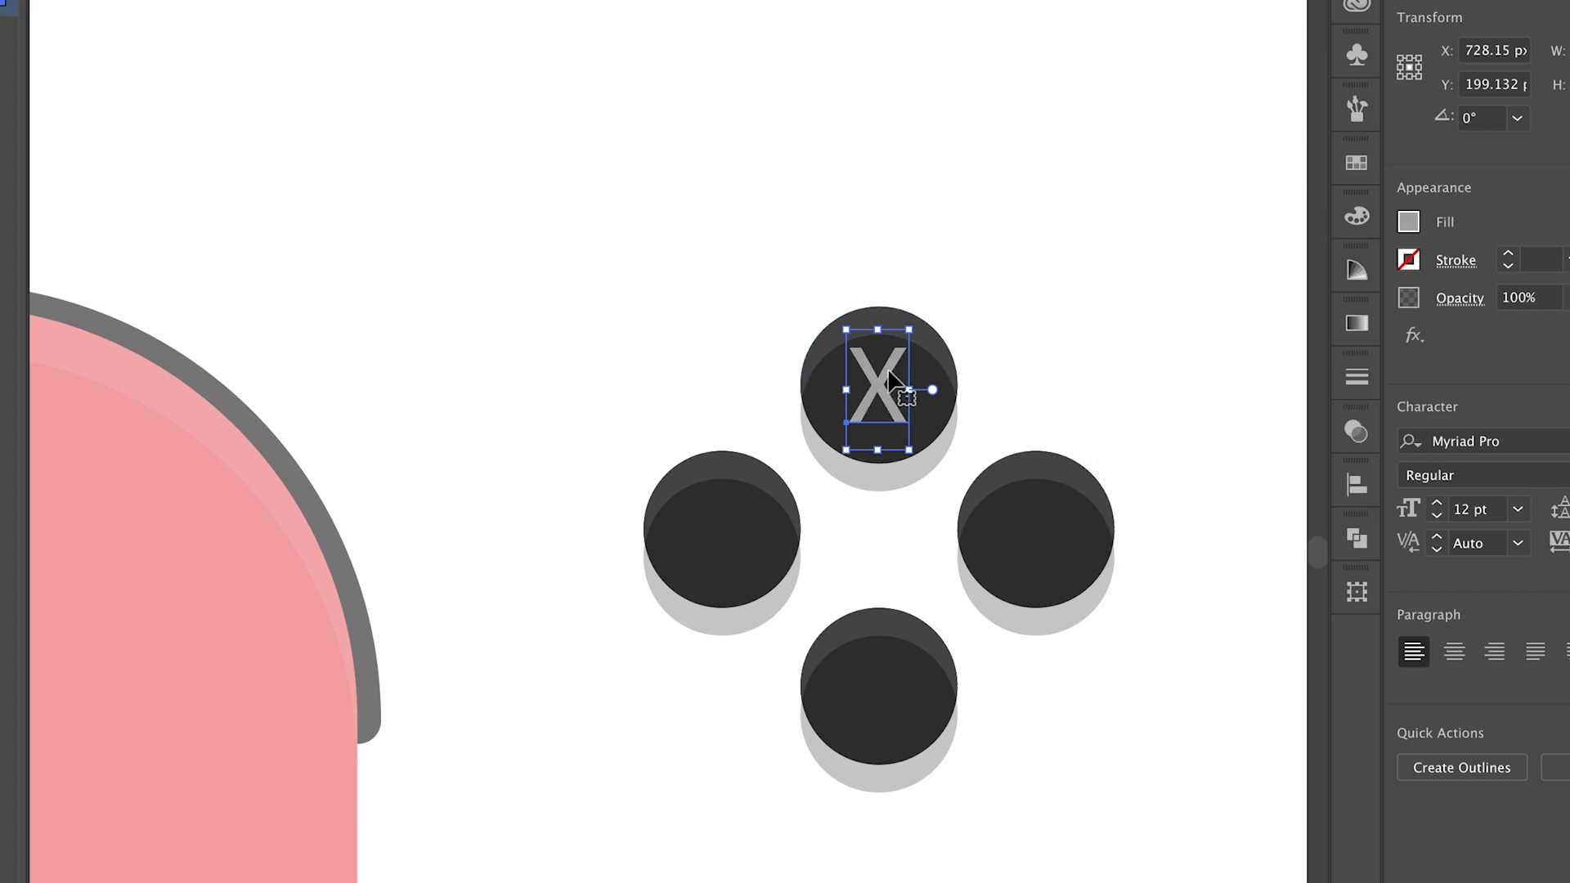
Duplicate the letter X onto the right, left and bottom buttons of the upper group
scroll(887, 380, "up", 2)
left_click_drag(842, 391, 1032, 582)
left_click_drag(1032, 582, 623, 589)
left_click_drag(855, 390, 854, 789)
Change the copied letters to A on the right button, B on the bottom button and Y on the left button
left_click(1047, 601)
double_click(1050, 596)
type("A")
double_click(831, 797)
type("B")
left_click(626, 585)
double_click(626, 586)
type("Y")
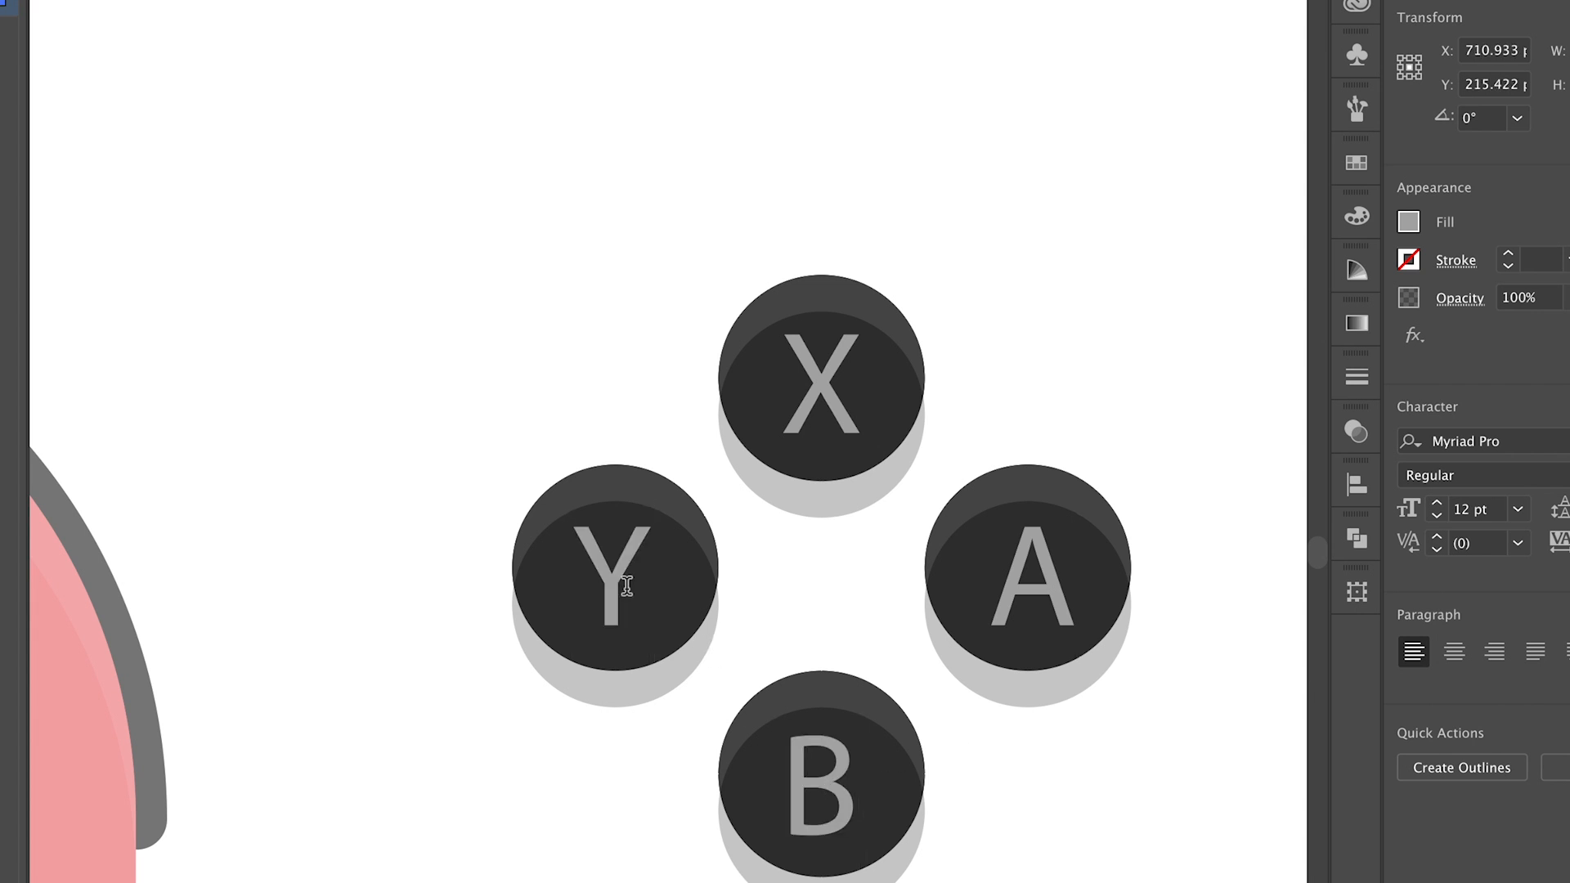
key("Escape")
Nudge the letter A slightly left so it sits centred on its button
left_click(1014, 595)
scroll(1013, 595, "up", 1)
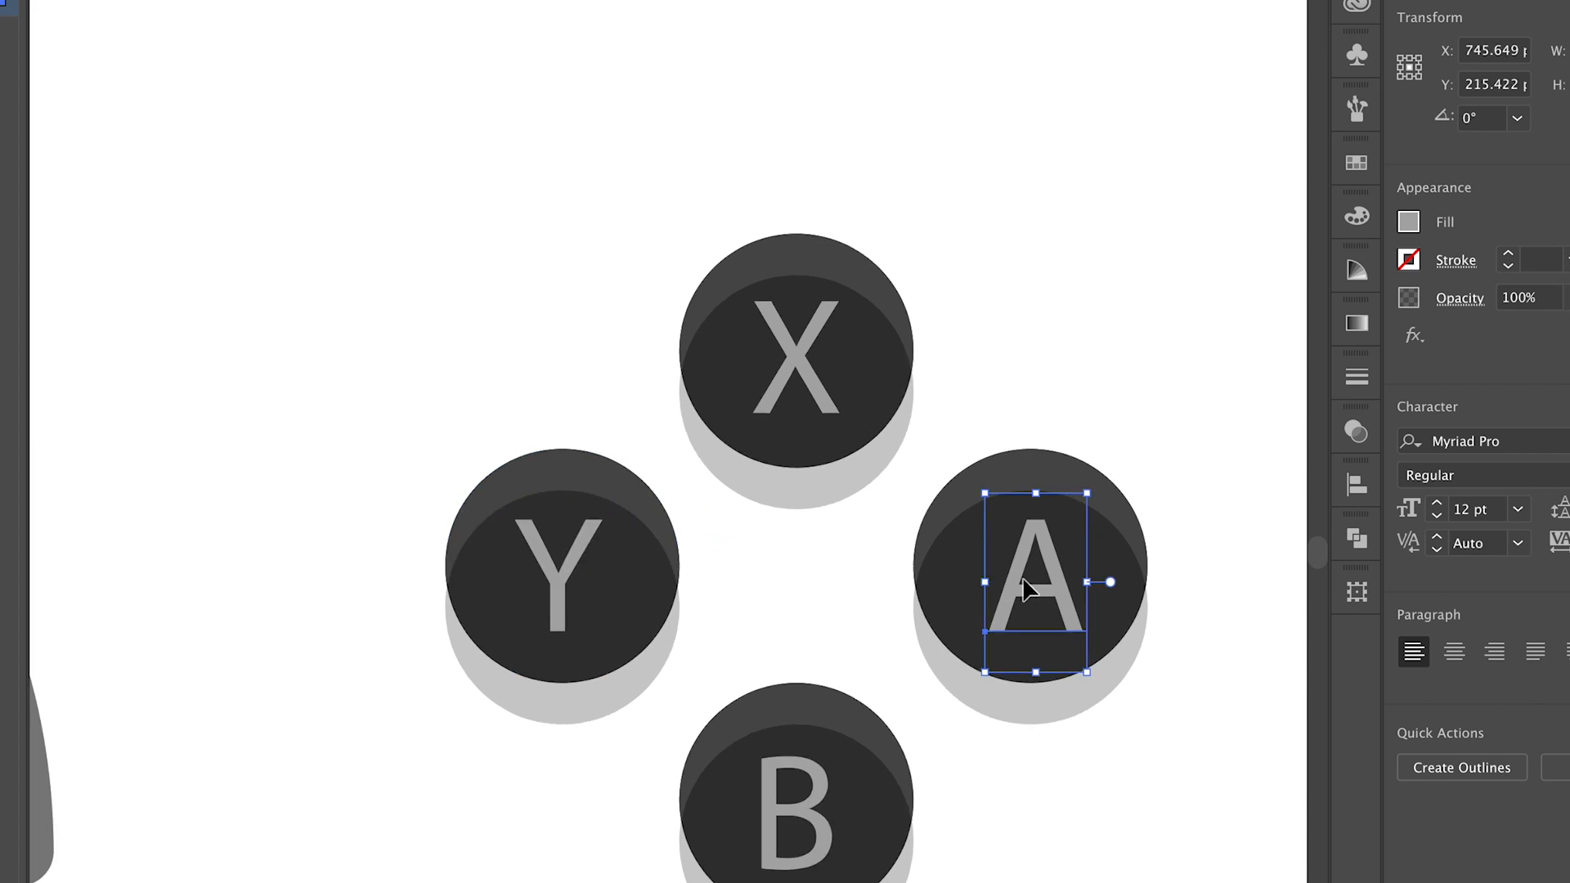
left_click(1035, 345)
left_click(1014, 570)
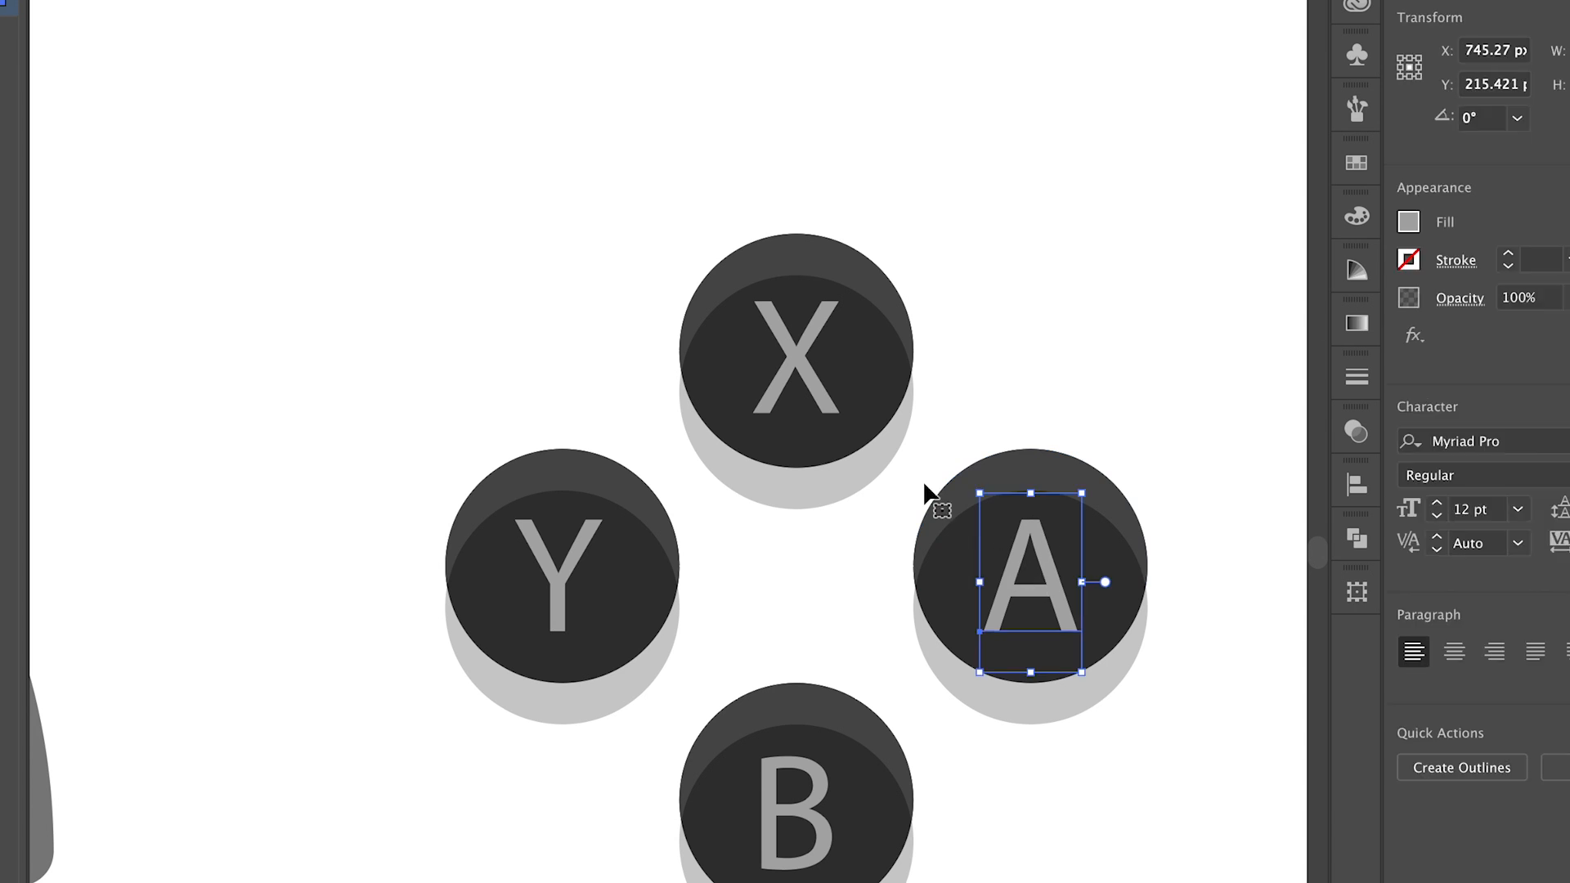
Convert the letters X, A, Y and B to outlines and fine-tune the position of the A
left_click(812, 360, "shift")
left_click(603, 550, "shift")
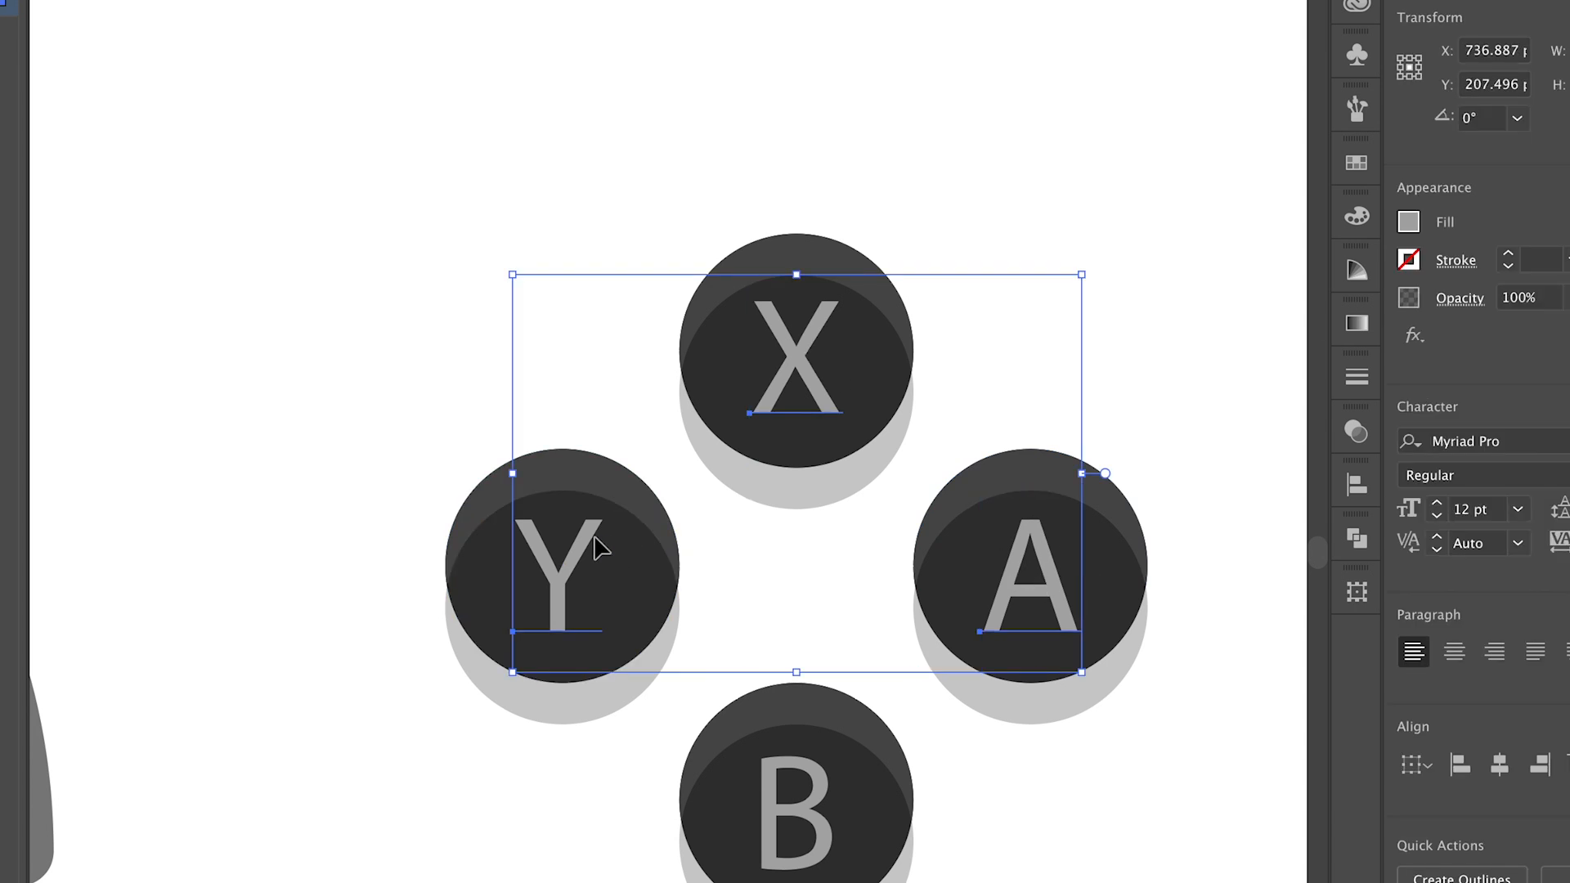
right_click(797, 824)
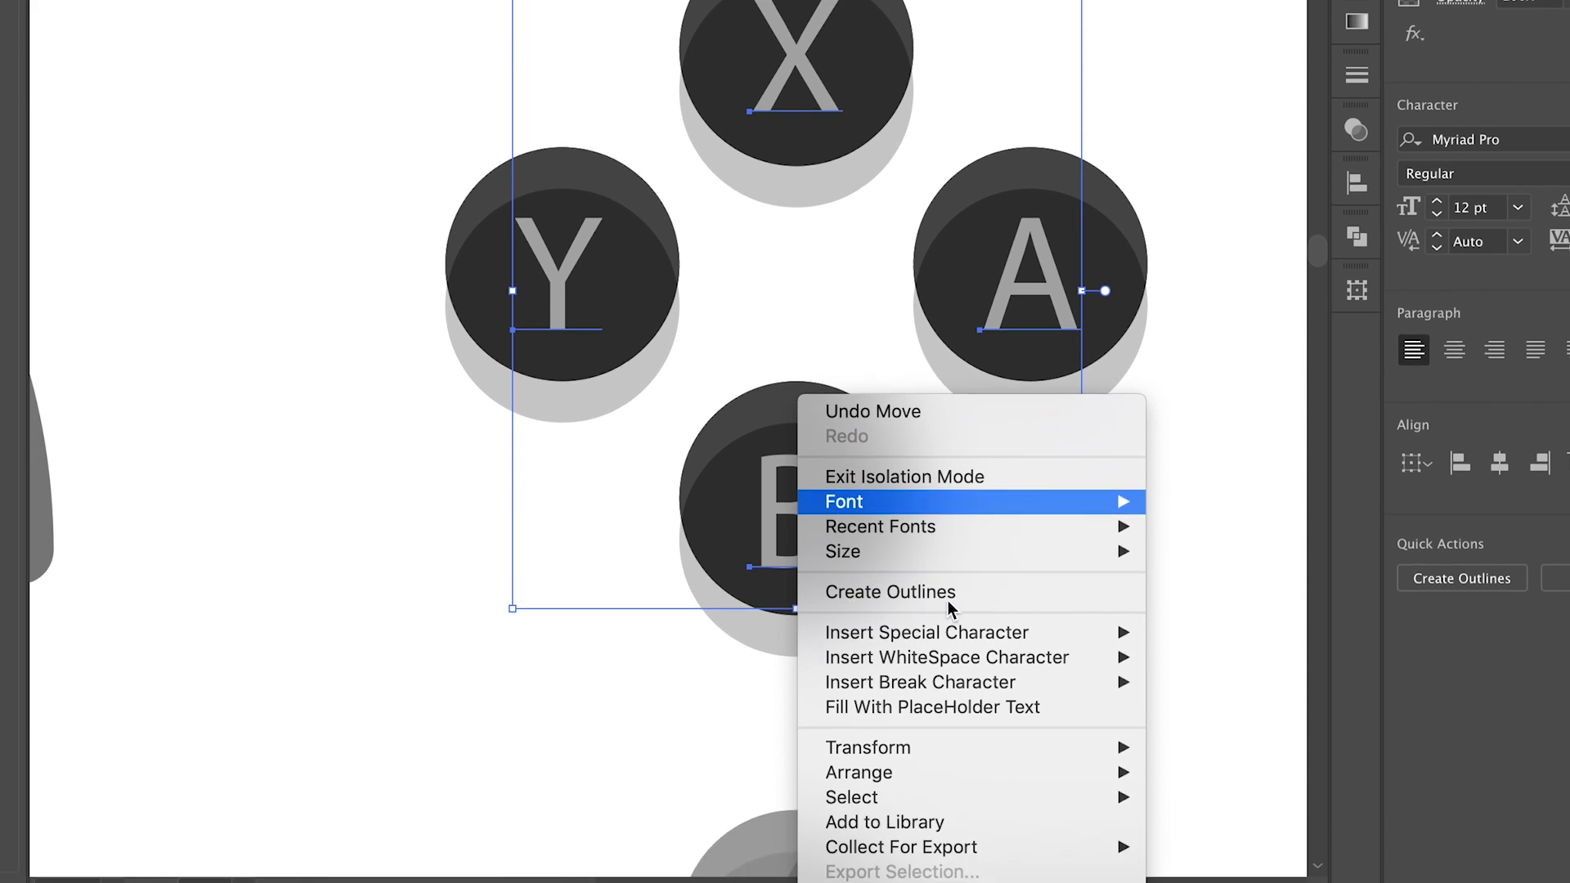
left_click(960, 597)
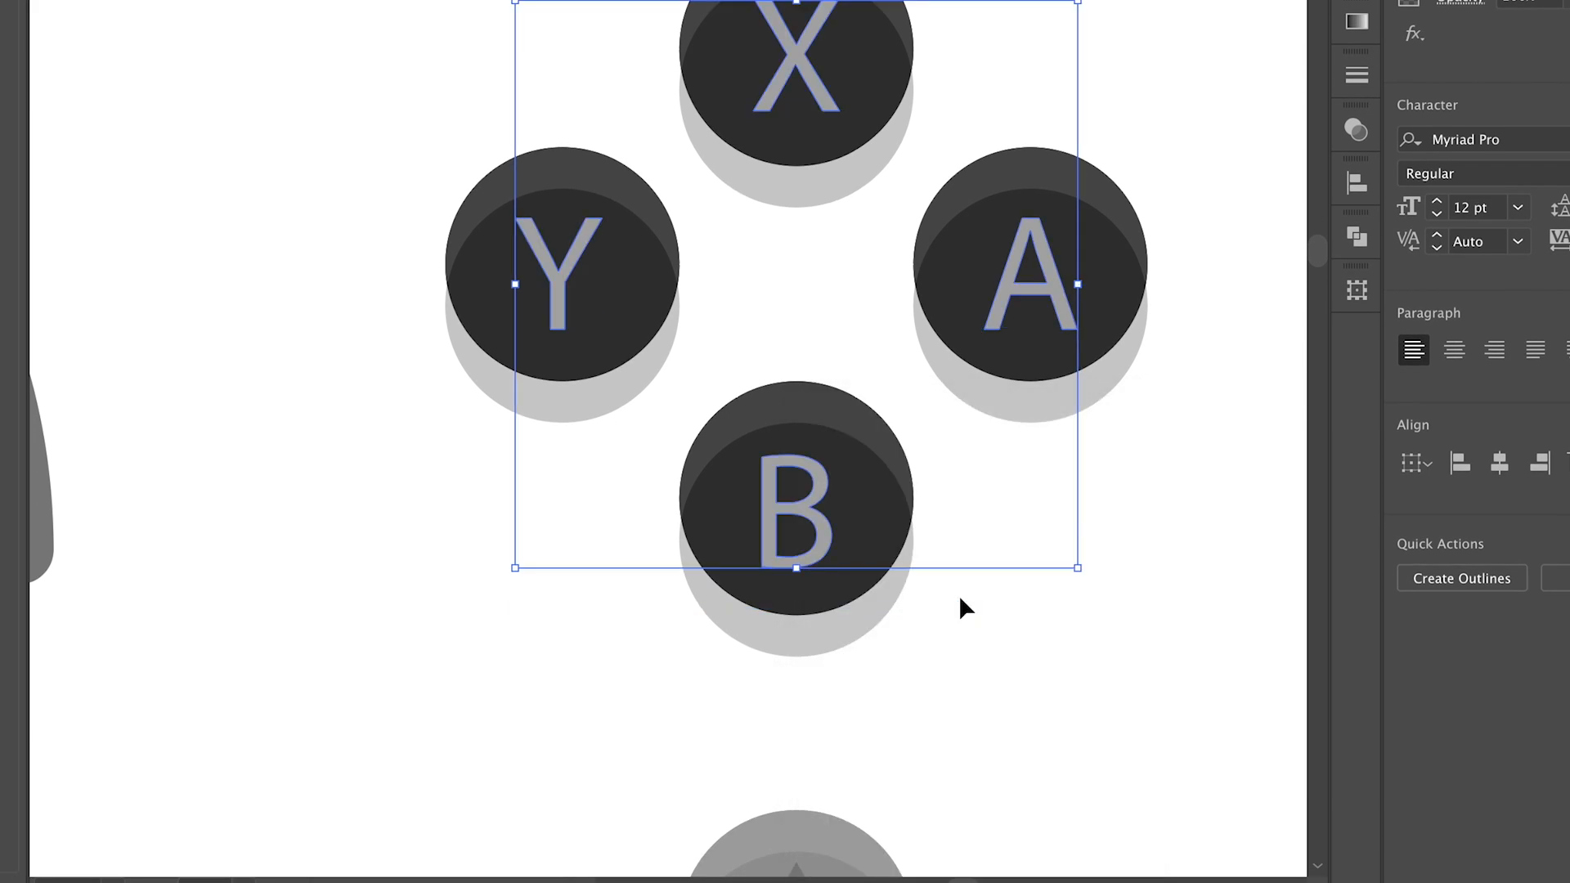
left_click(1121, 501)
left_click_drag(1051, 279, 1052, 276)
left_click(840, 236)
Move the lettered button group onto the red controller, centred above its analog stick
scroll(840, 237, "down", 10, "alt")
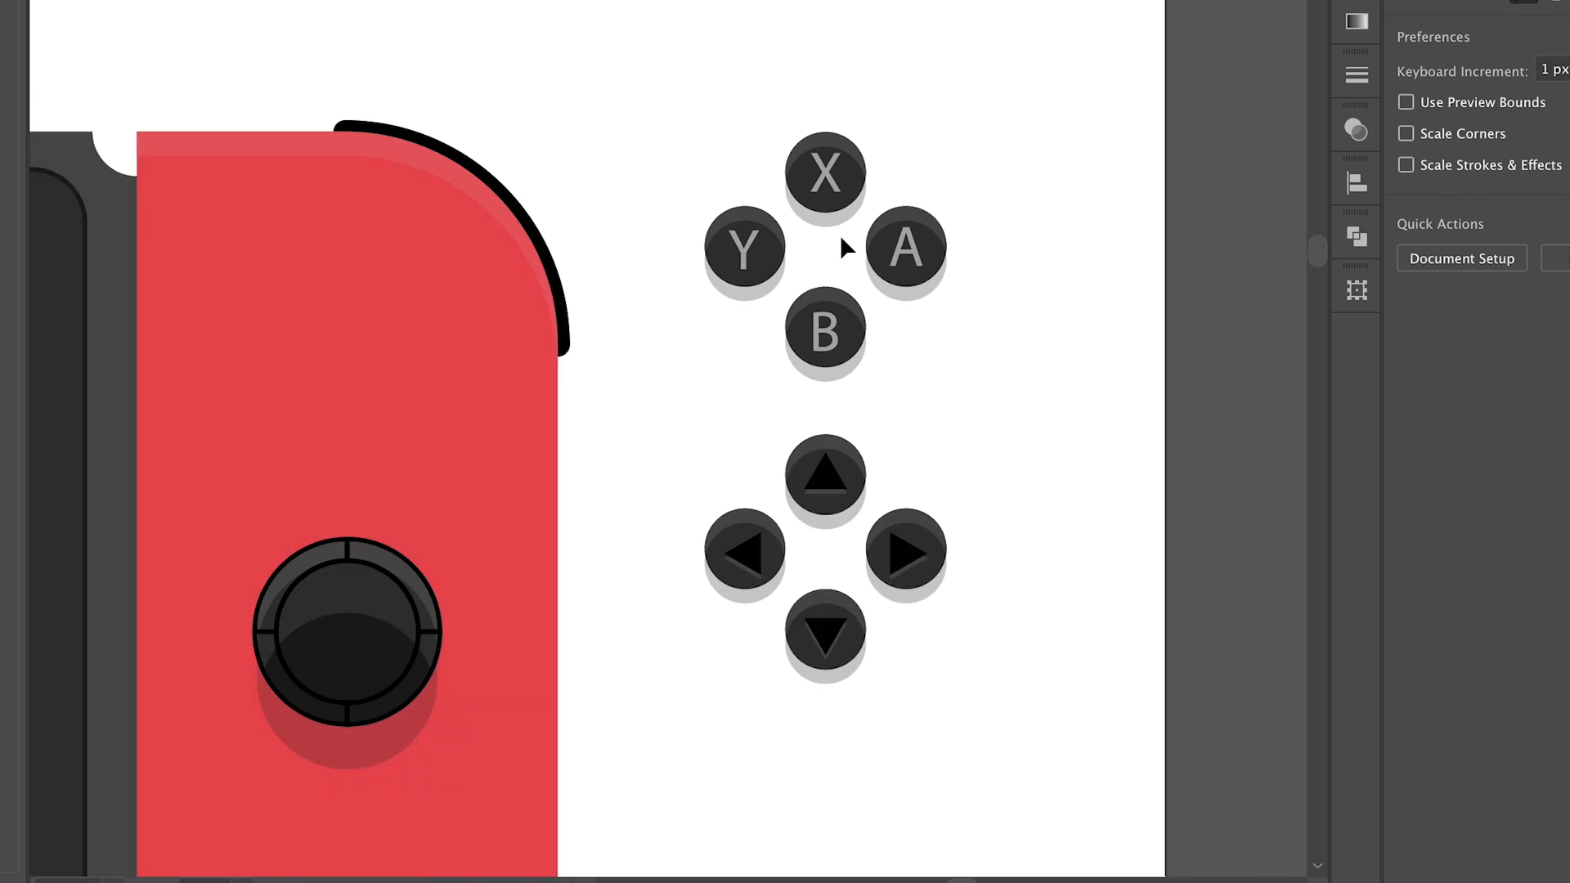
scroll(842, 249, "left", 3)
left_click(850, 258)
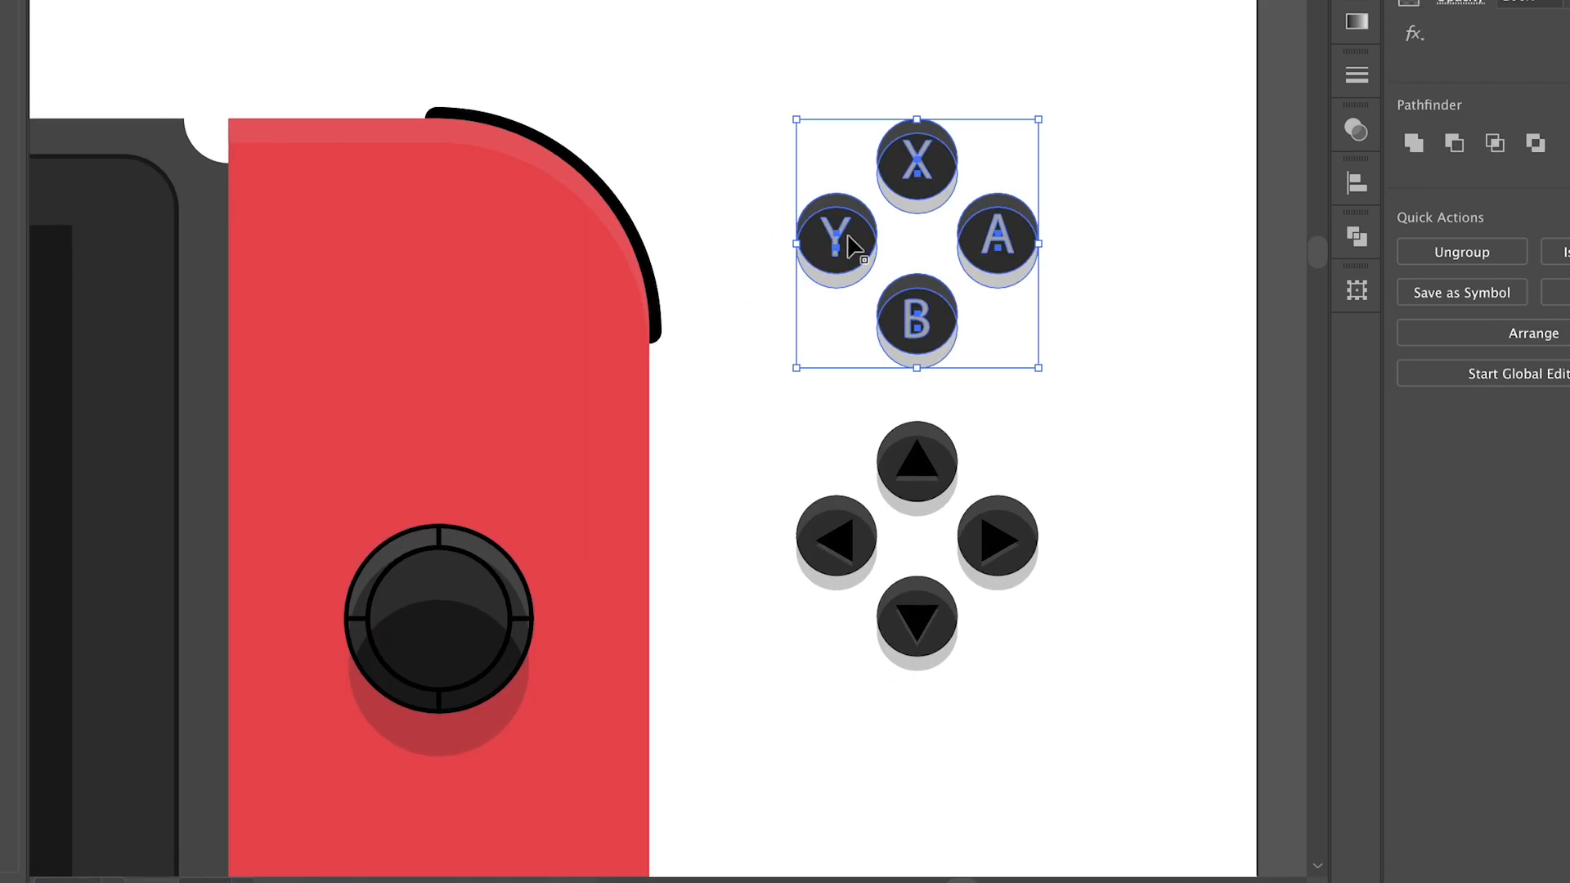
left_click_drag(851, 245, 360, 350)
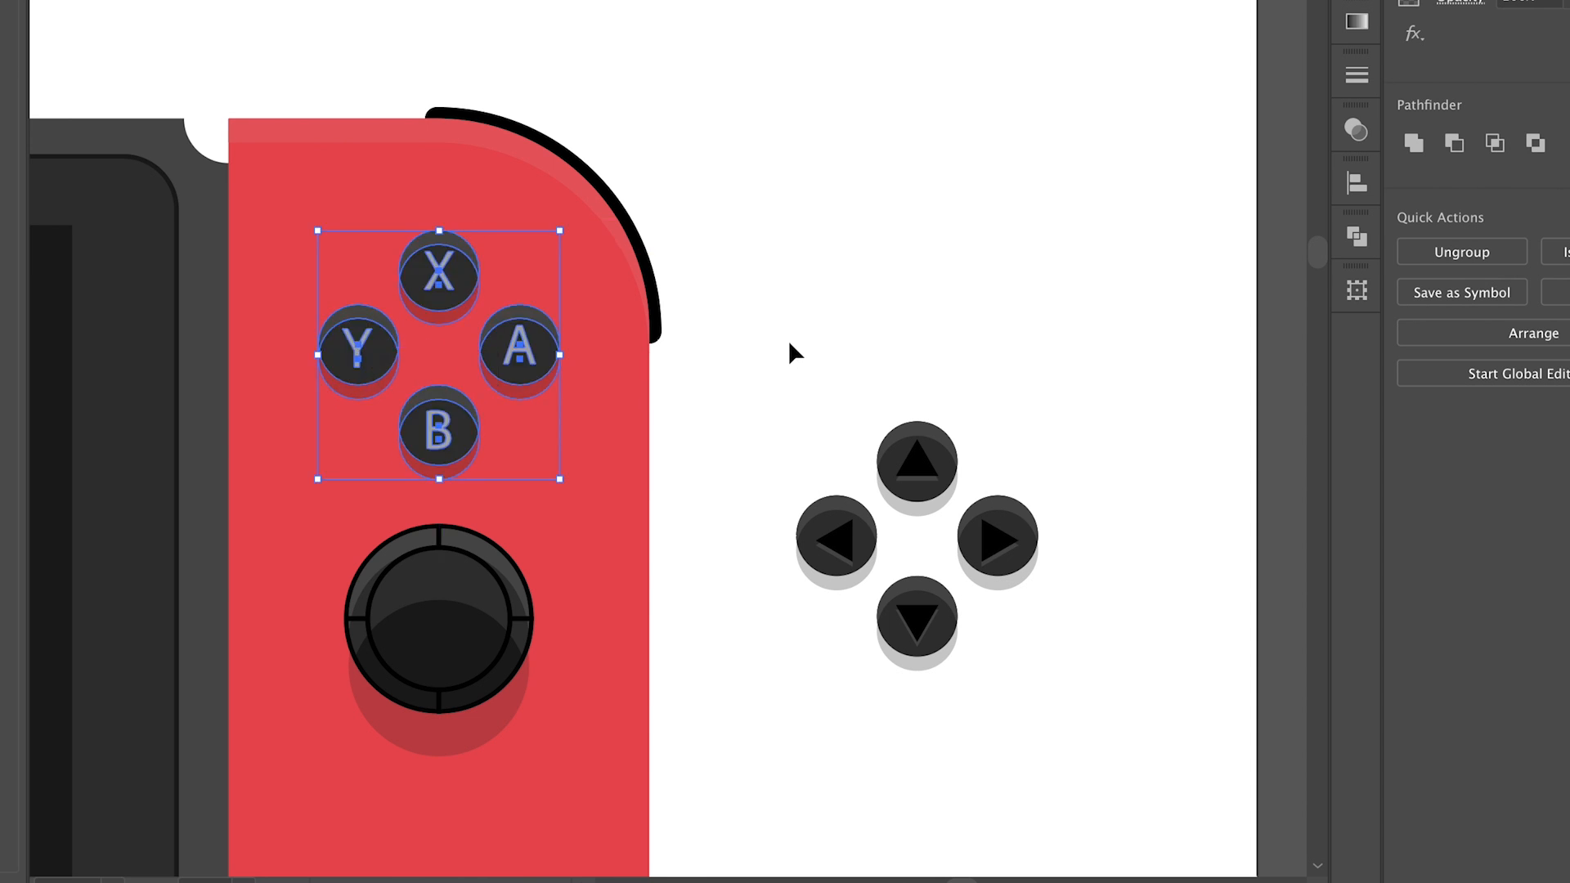
Move the directional button group onto the blue controller, centred below its analog stick
scroll(788, 340, "left", 2)
scroll(788, 340, "left", 2)
scroll(732, 395, "down", 2)
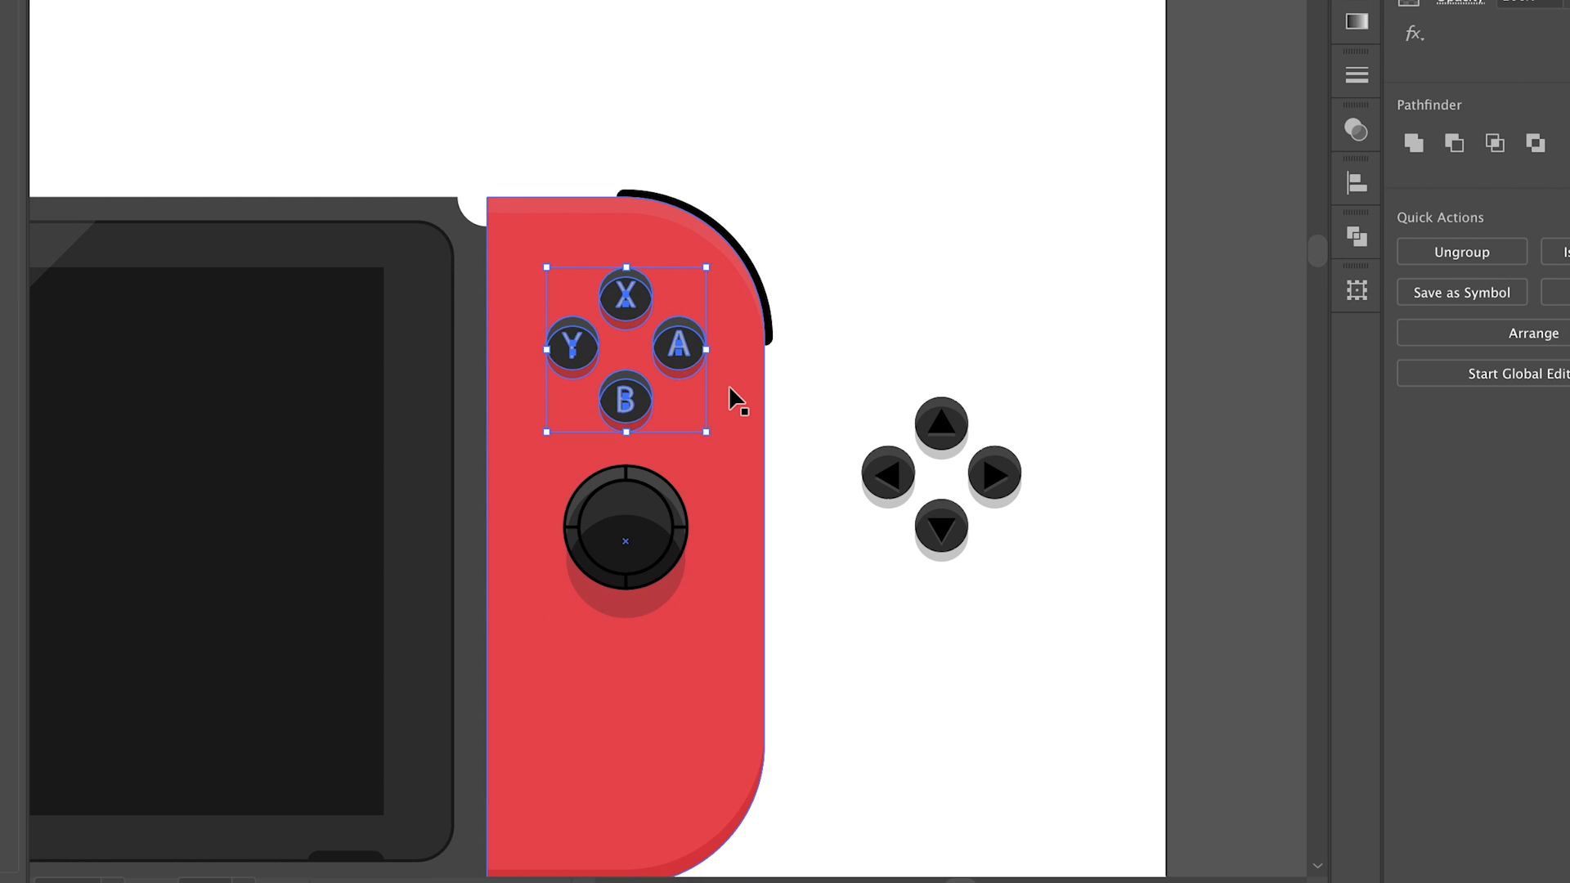
scroll(978, 318, "down", 3)
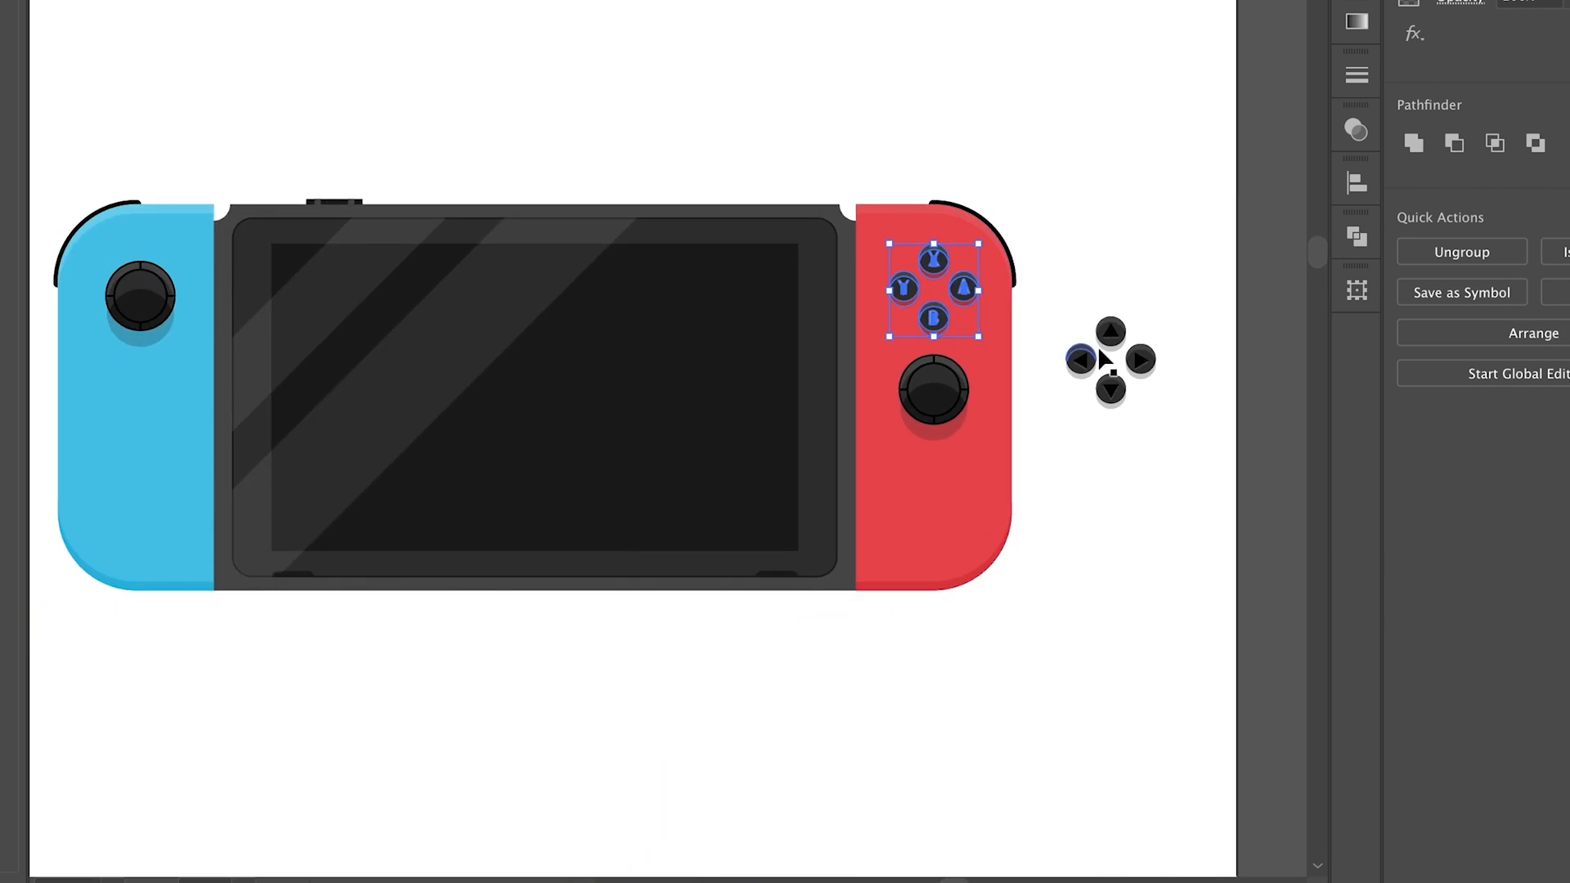
left_click_drag(1083, 362, 141, 409)
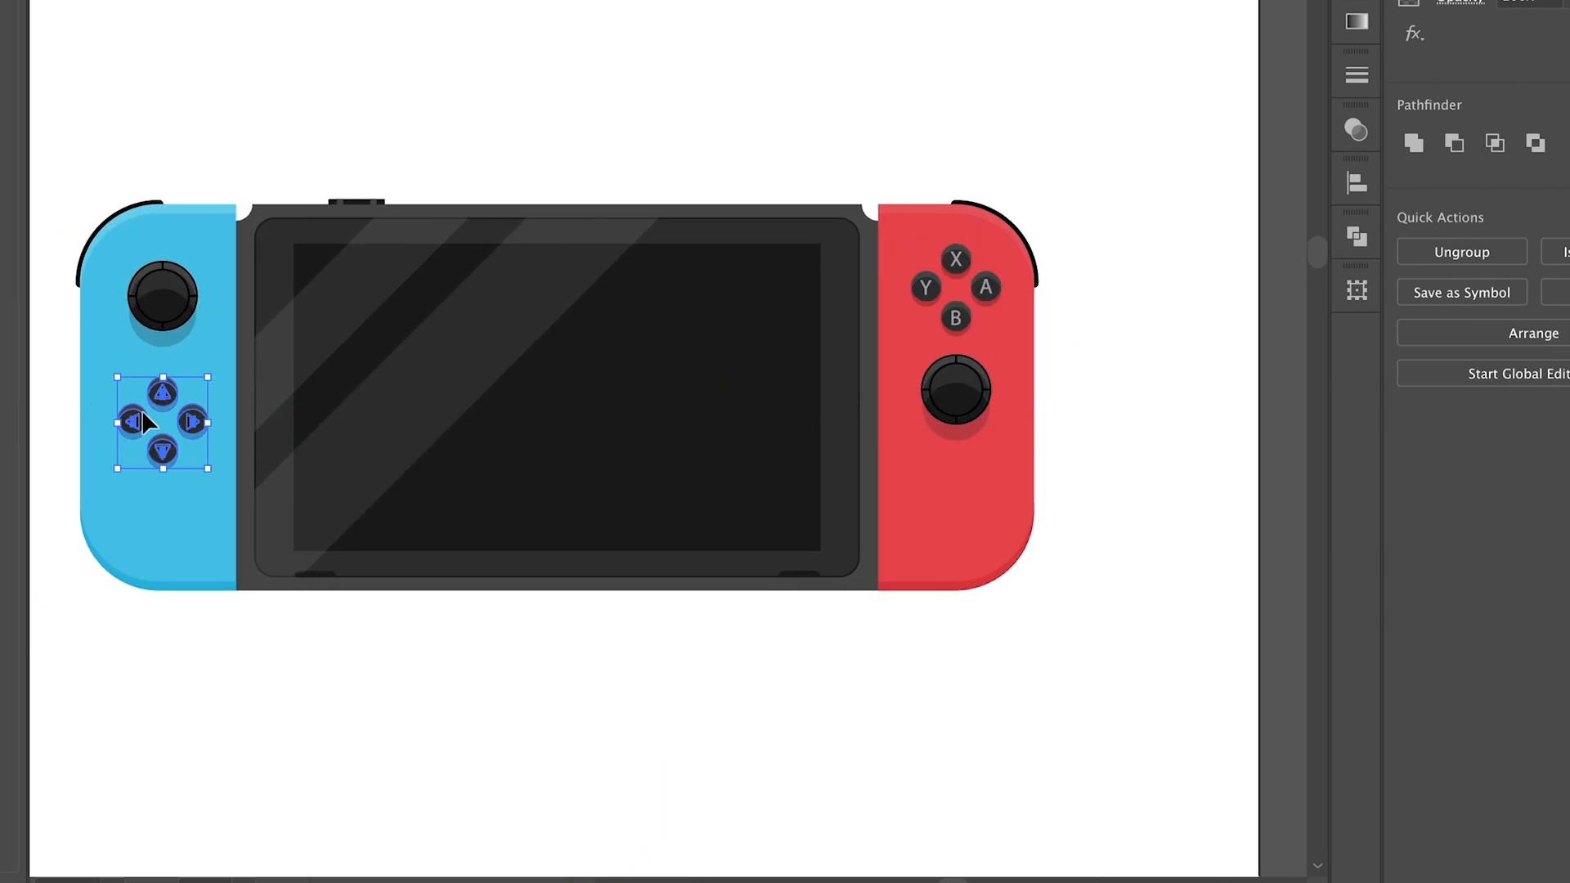
Shift the directional button group slightly upward, closer to the blue controller's analog stick, and deselect it
scroll(62, 363, "up", 2)
scroll(62, 363, "up", 2)
left_click_drag(489, 489, 491, 452)
scroll(479, 458, "down", 4)
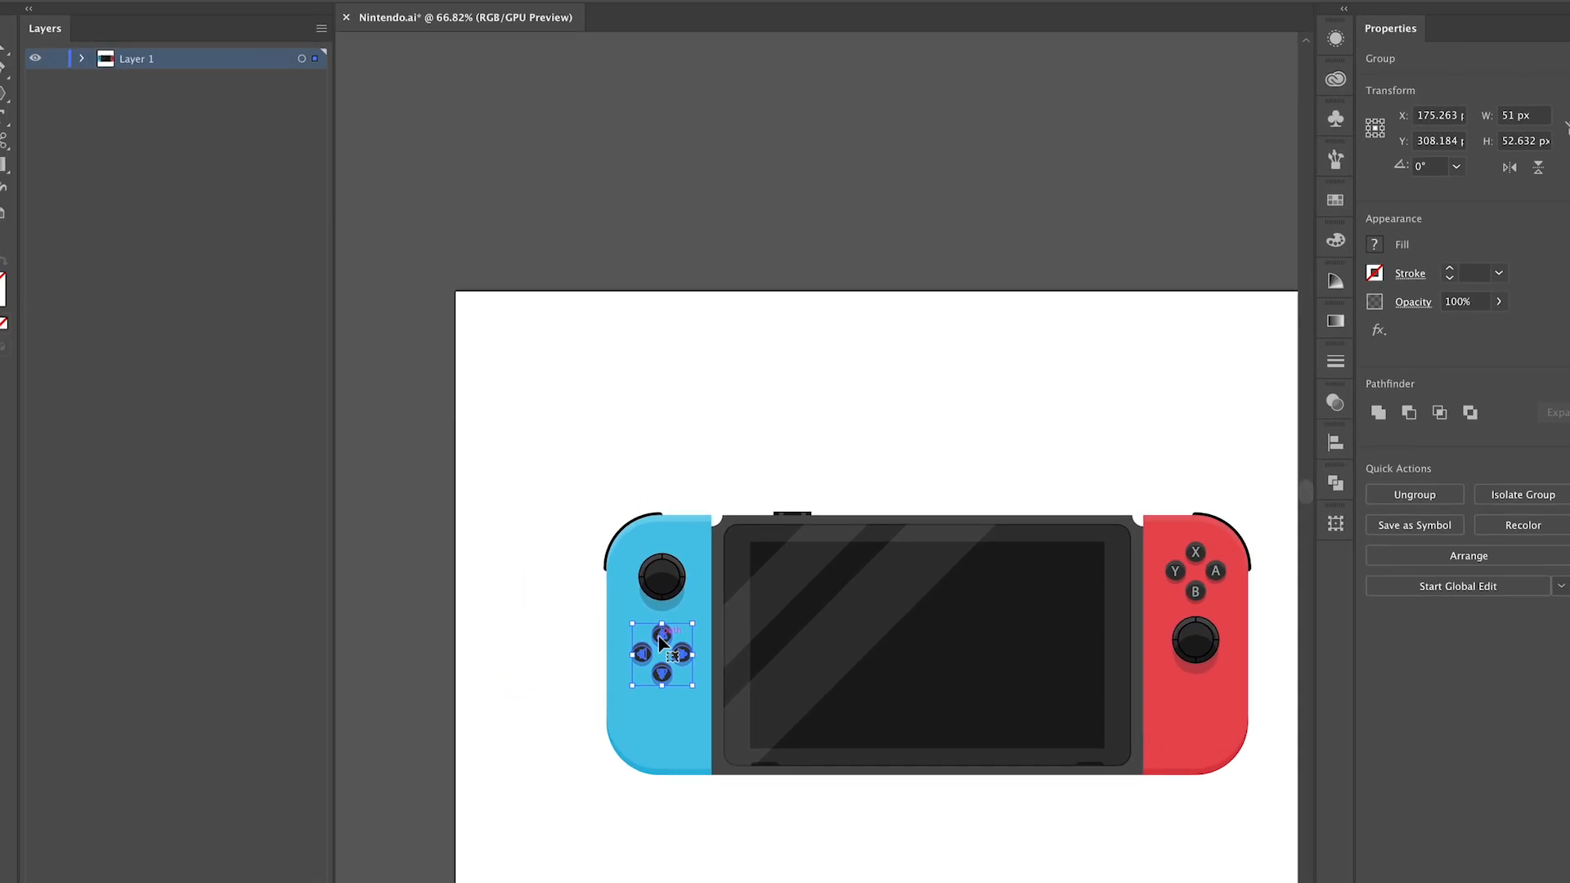
scroll(488, 464, "up", 2)
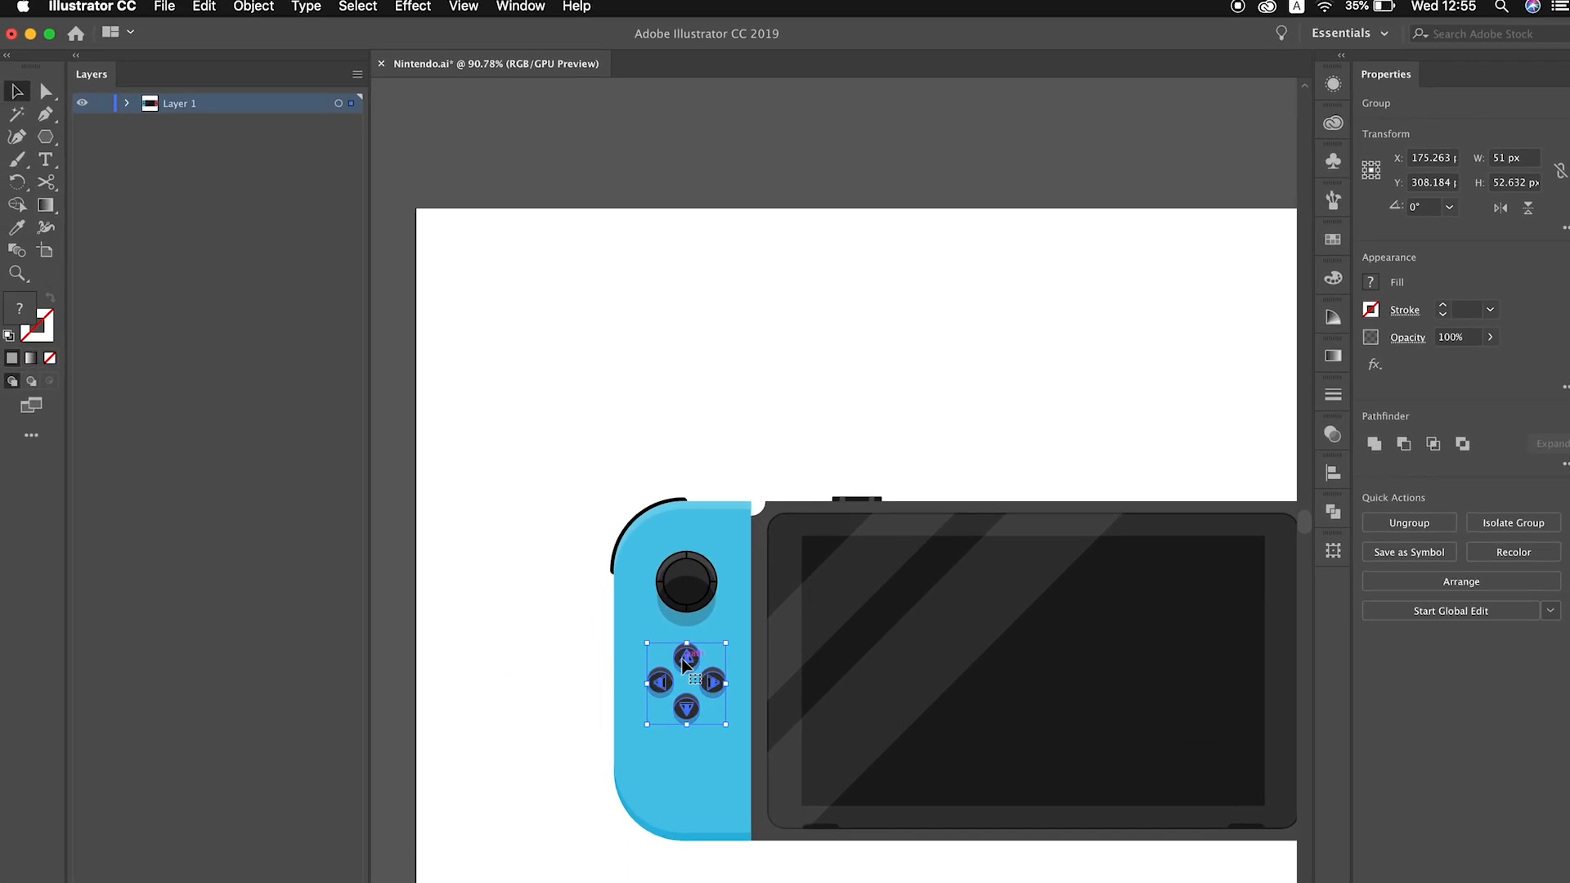
scroll(683, 666, "down", 3)
scroll(685, 660, "up", 4)
left_click_drag(685, 659, 685, 651)
left_click_drag(703, 537, 703, 509)
key("super+shift+a")
Shift the lettered button group slightly upward on the red controller and deselect it
scroll(721, 350, "down", 3)
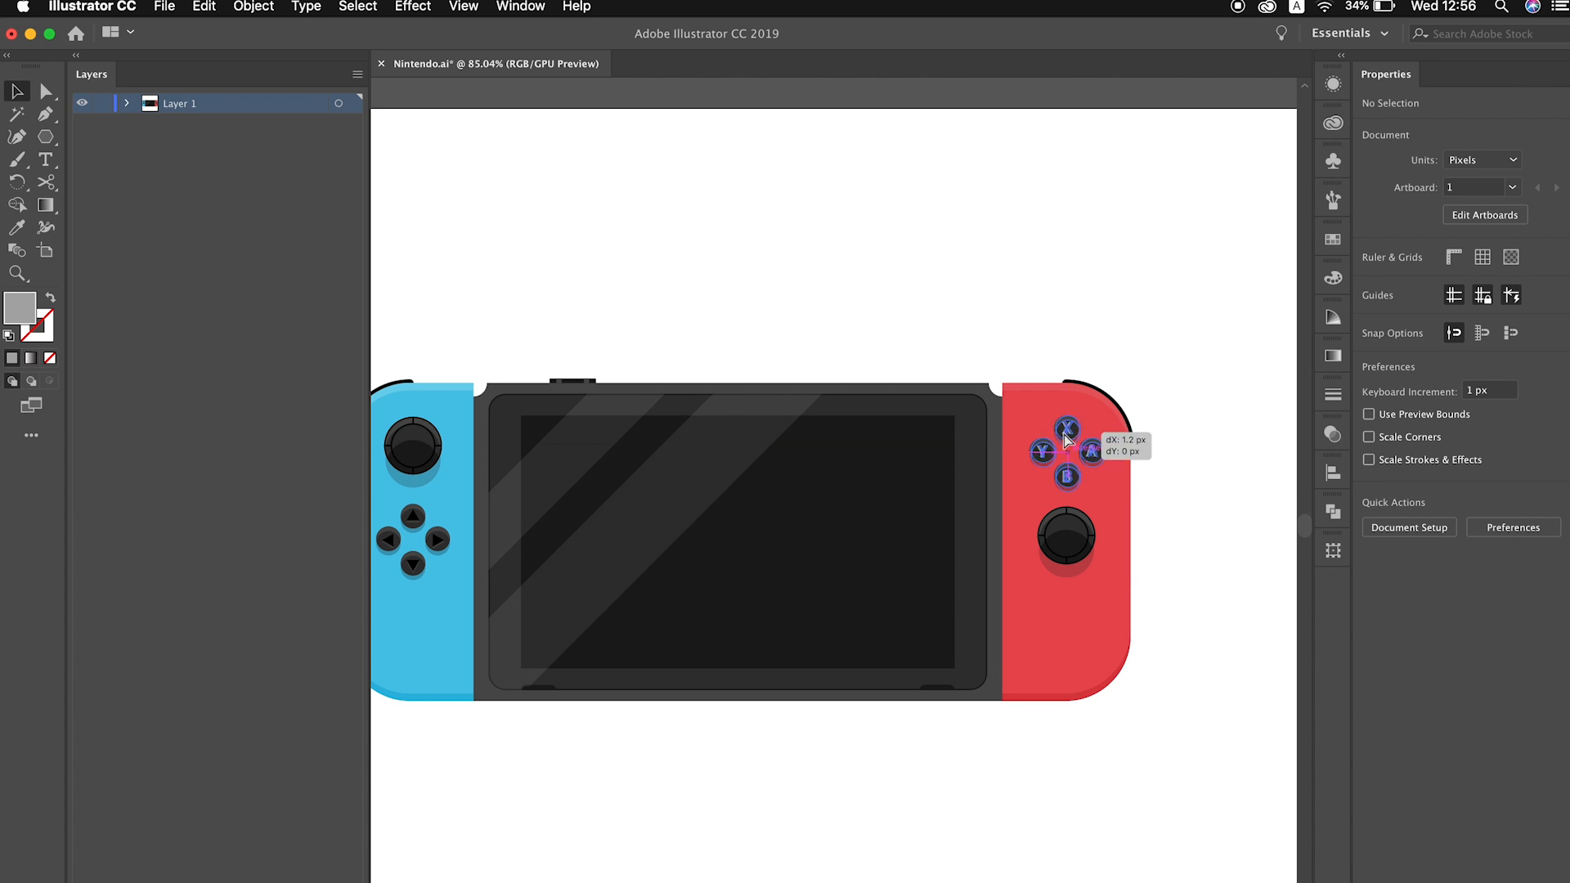
left_click_drag(1063, 435, 1071, 429)
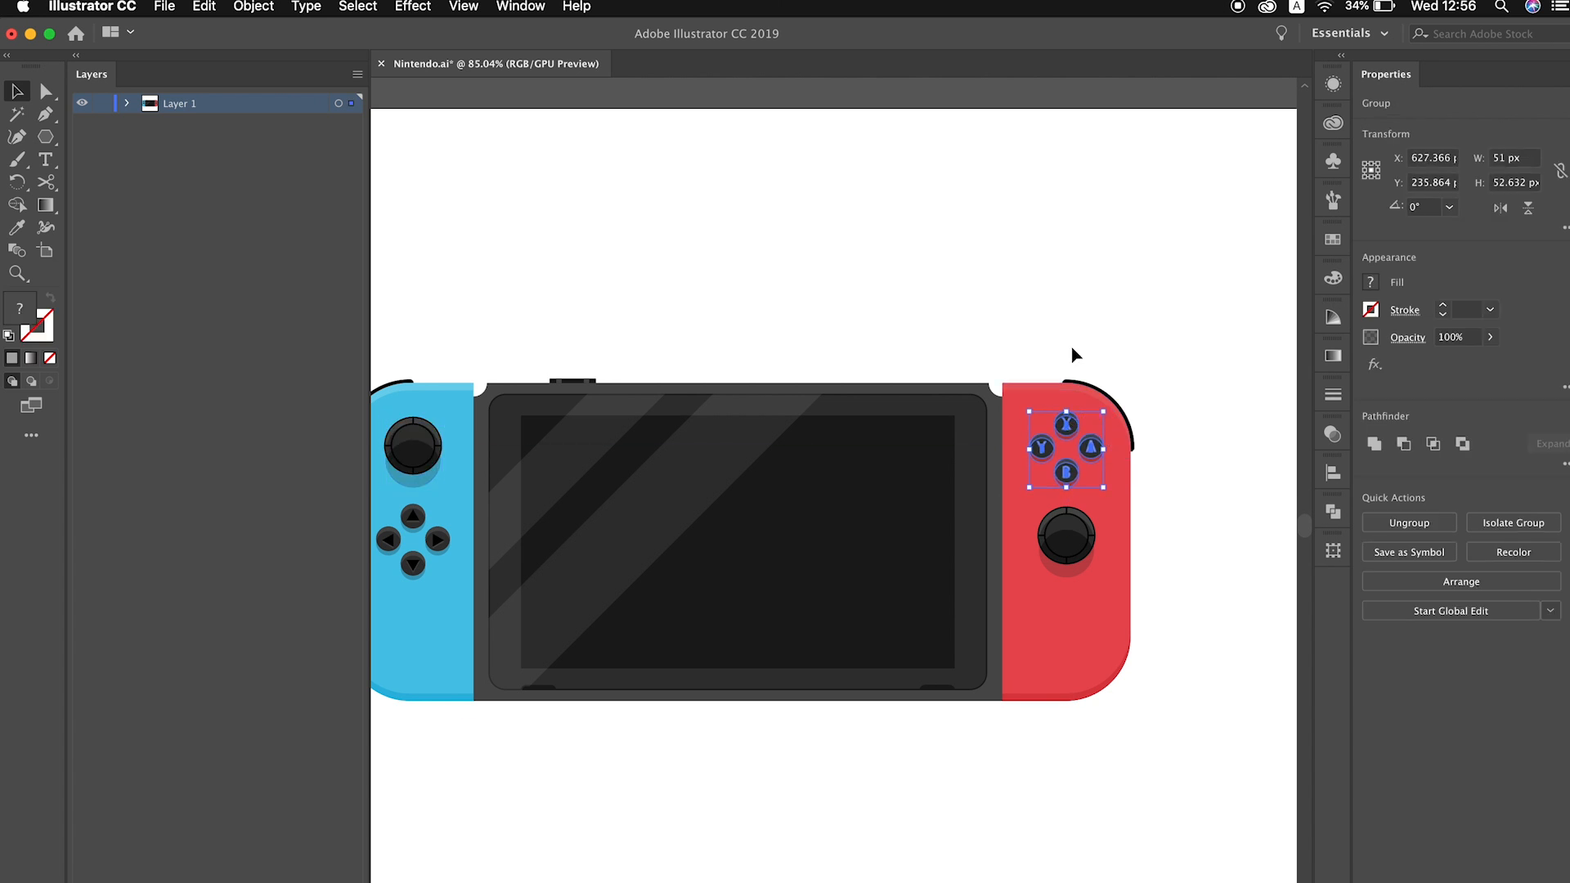
left_click(1074, 354)
Draw a 4 by 12 px rectangle above the console and fill it with dark gray
scroll(1072, 340, "up", 5)
left_click(46, 136)
left_click(909, 289)
type("4")
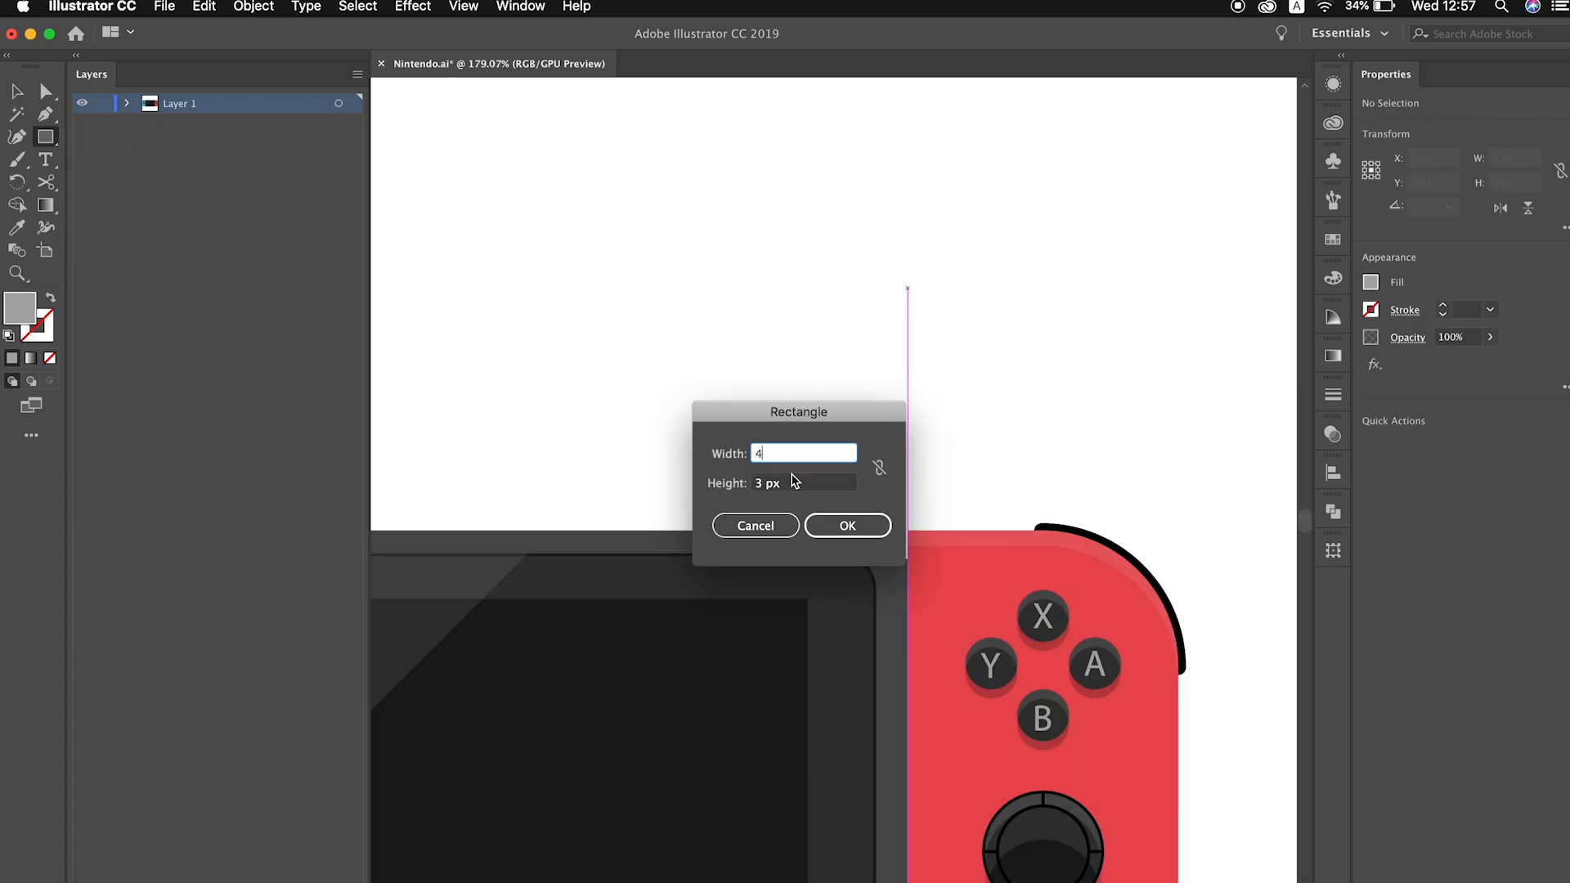
key("Tab")
type("12")
key("Return")
left_click(1370, 282)
left_click(1169, 442)
key("Escape")
key("v")
Add a 4 by 1 px rectangle in lighter gray and place it along the dark rectangle's top edge
scroll(969, 292, "up", 5)
key("m")
left_click(964, 283)
key("Tab")
type("1")
key("Return")
left_click(1371, 282)
left_click(1169, 446)
key("Escape")
key("v")
scroll(920, 270, "up", 6)
left_click_drag(1145, 324, 667, 345)
left_click(764, 317)
Form a plus sign by adding 12 by 4 px crossbar copies rotated 270°, with a lighter gray one offset upward behind
scroll(764, 317, "down", 2)
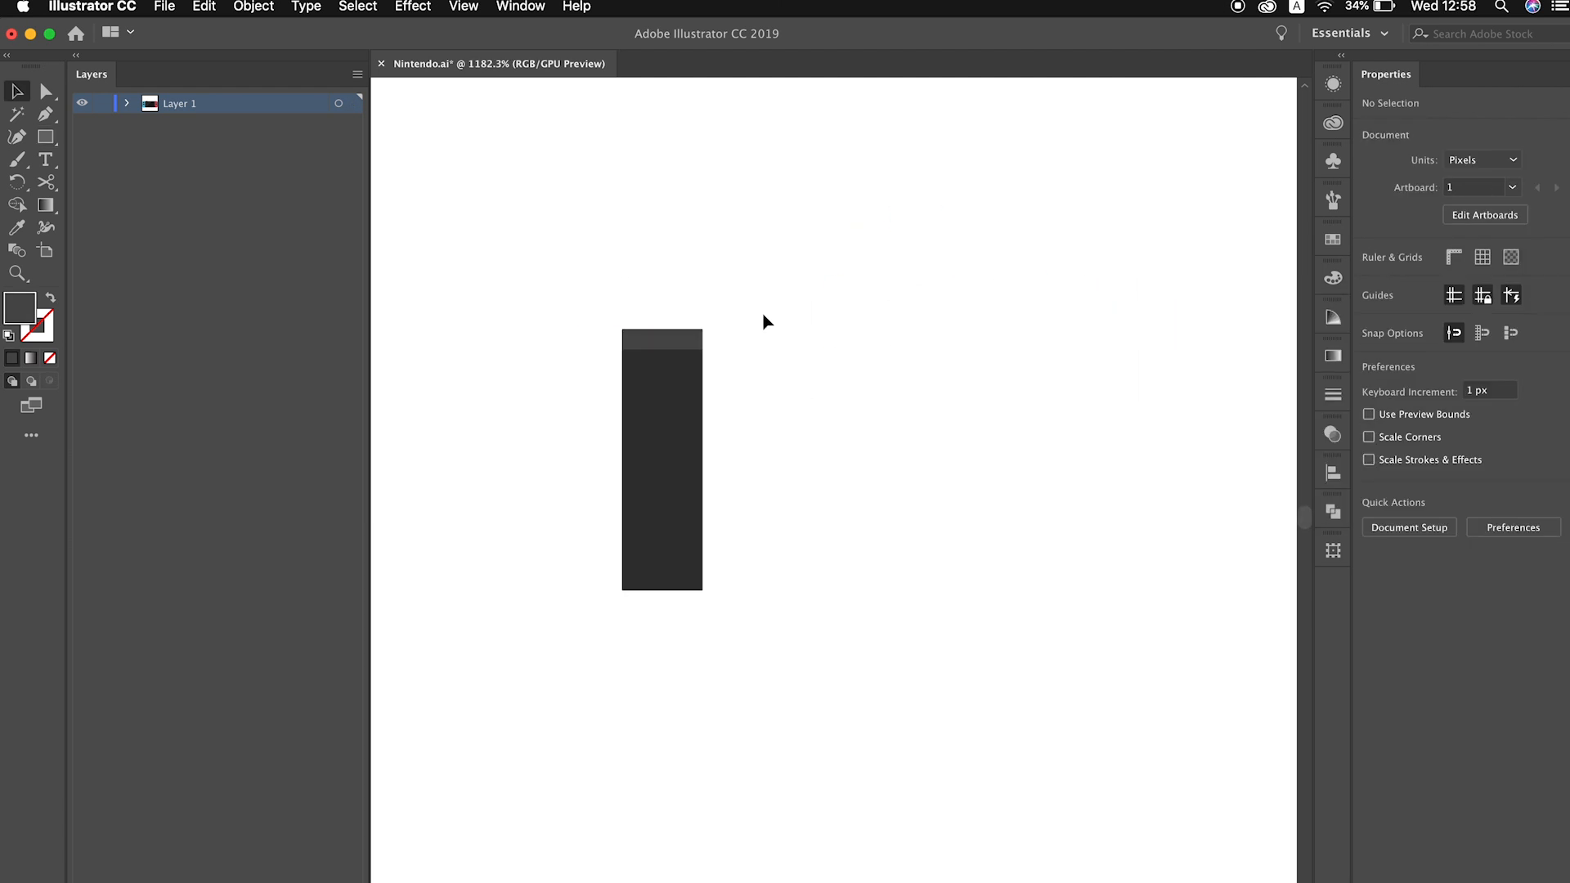
left_click(697, 434)
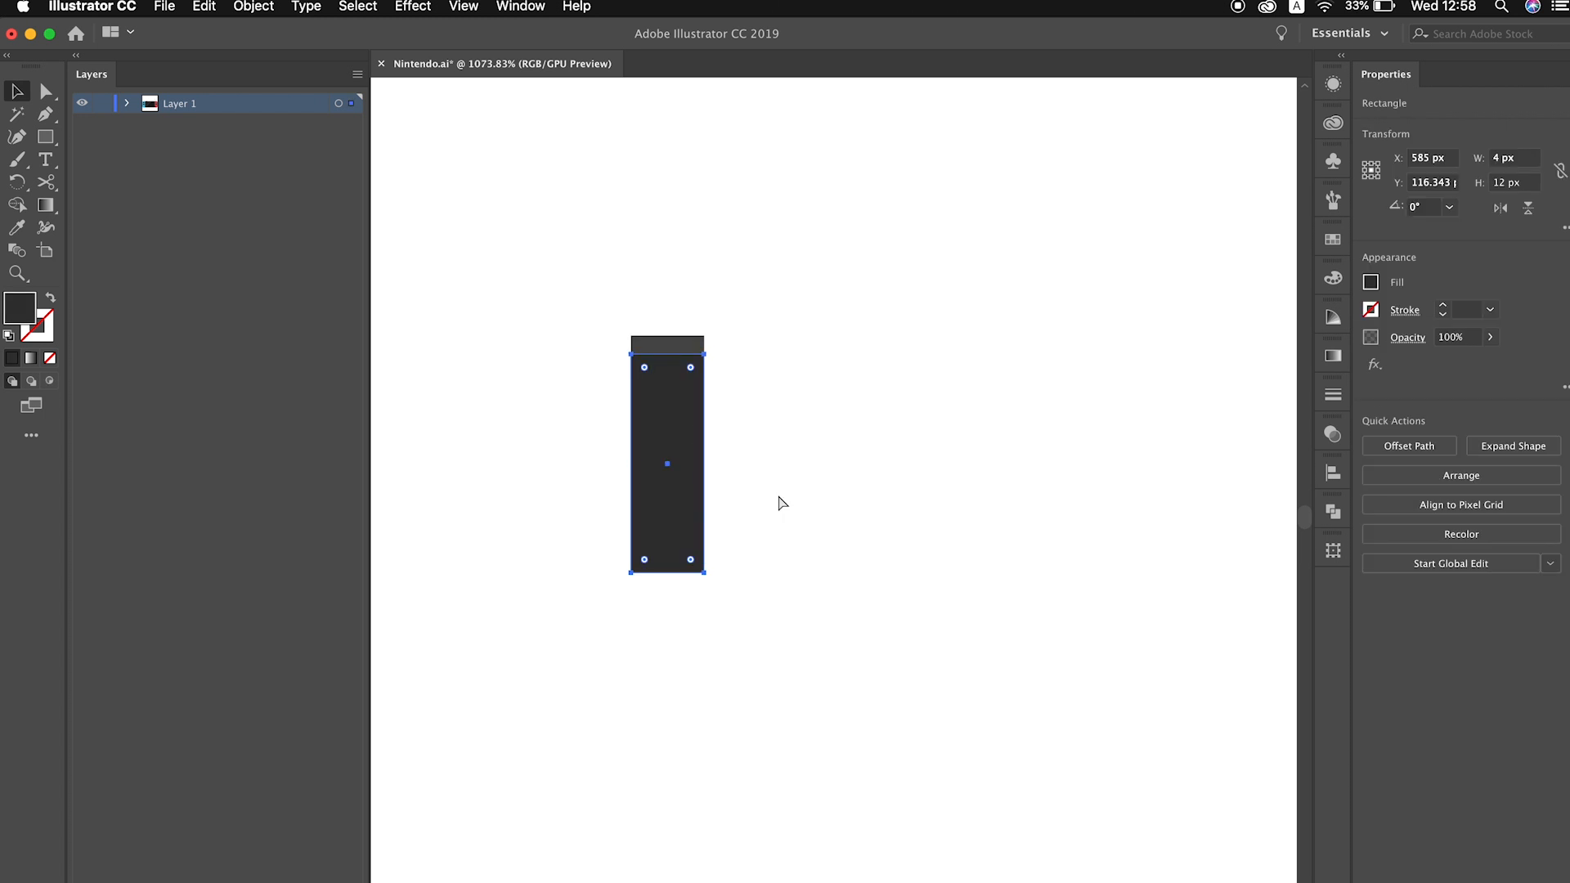
left_click_drag(734, 360, 869, 438)
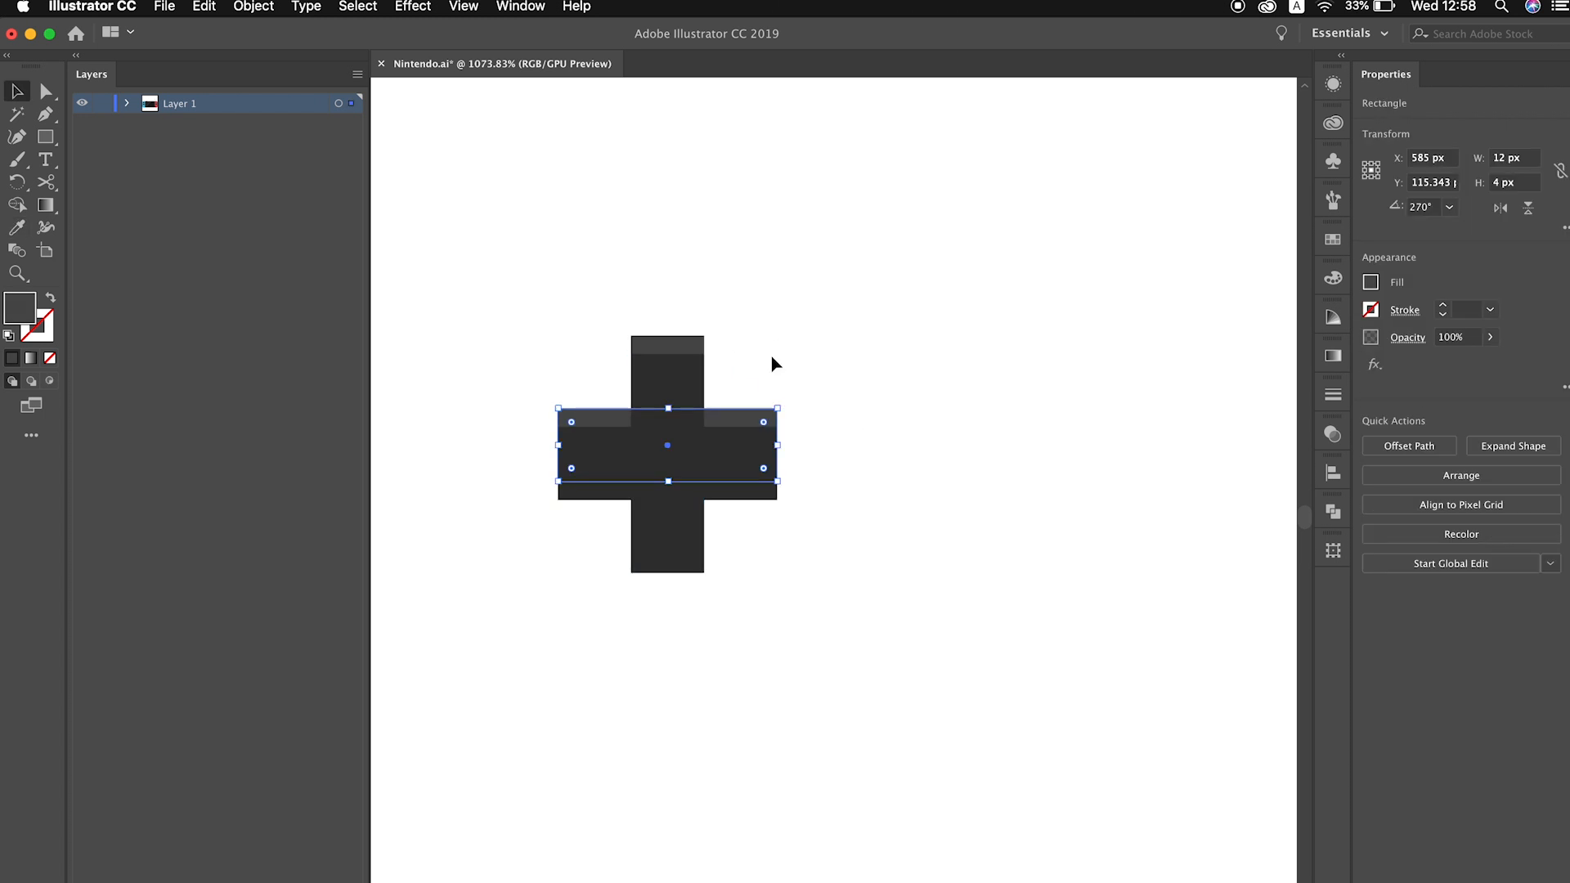
Offset a crossbar copy downward as a shadow, fill it with black and lower its opacity
key("Down")
left_click(1370, 282)
type("000000")
key("Return")
left_click(1490, 337)
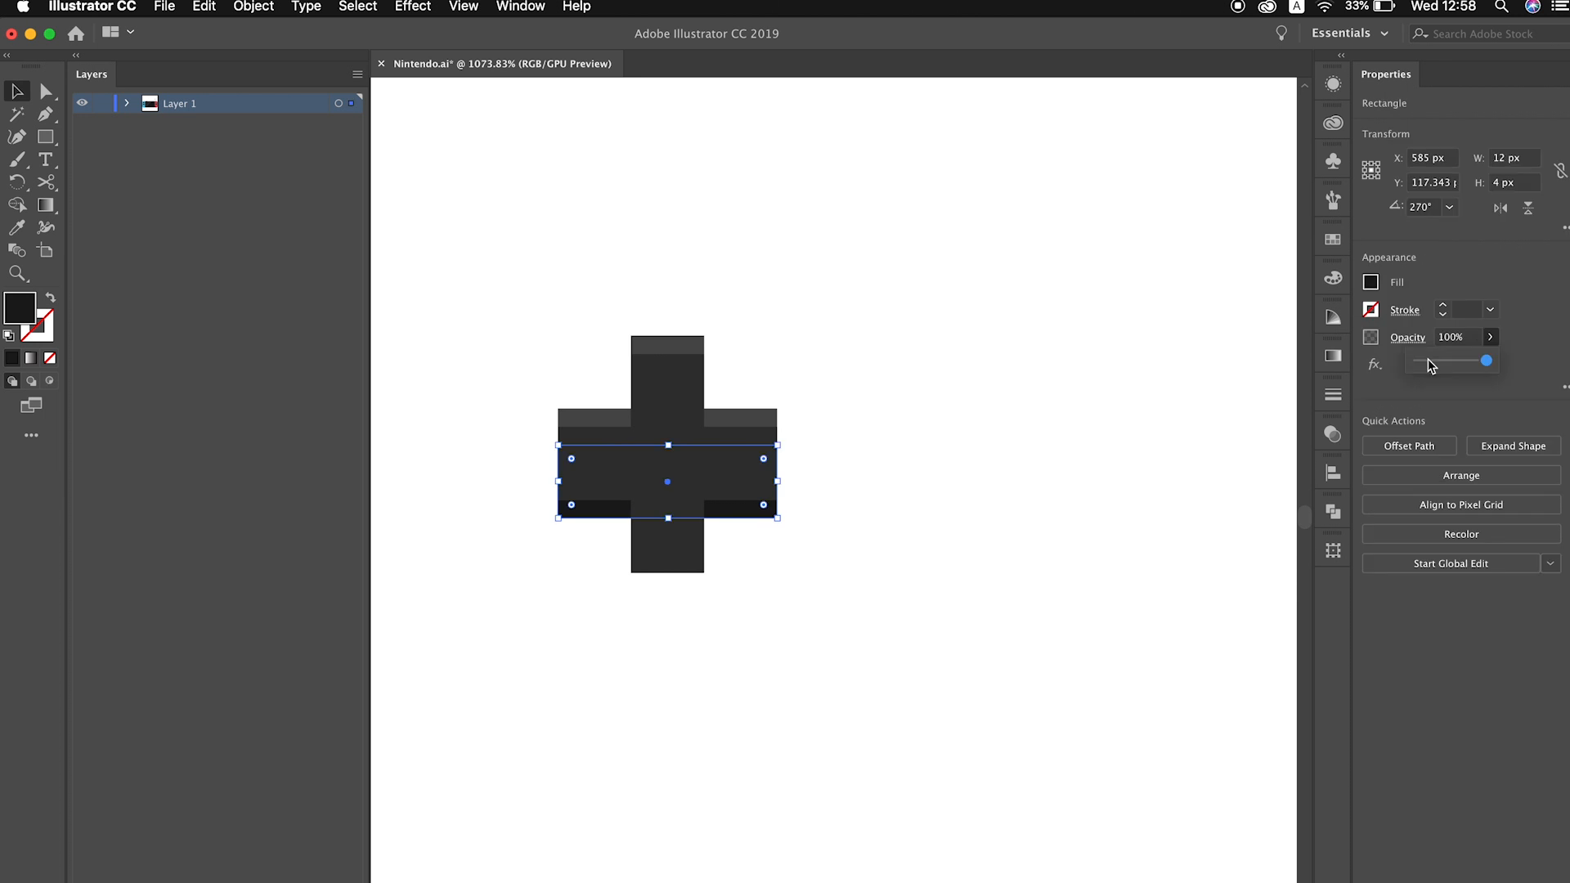
left_click(994, 452)
Duplicate the shaded crossbar beside the plus sign as a minus sign, and group the plus sign's parts
scroll(994, 451, "down", 5)
left_click_drag(800, 316, 698, 316)
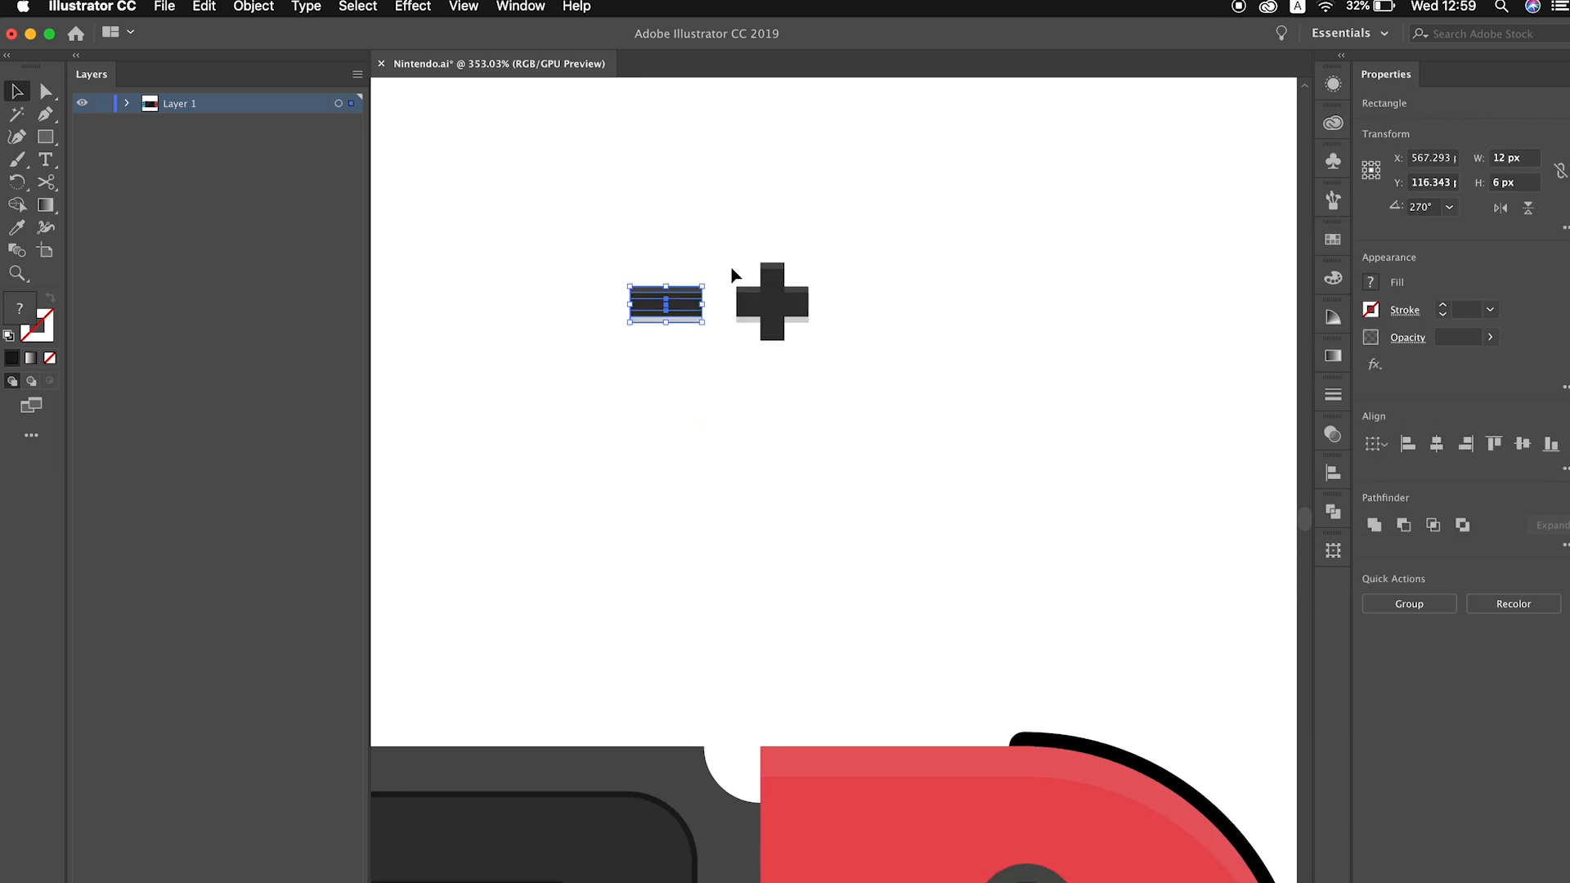
scroll(837, 333, "down", 2)
left_click_drag(711, 179, 883, 360)
key("super+g")
Move the plus sign to the red controller's upper inner corner and the minus sign to the blue controller's
scroll(883, 361, "down", 2)
left_click_drag(771, 170, 826, 703)
scroll(778, 494, "down", 5)
scroll(974, 393, "left", 5)
left_click_drag(1200, 260, 509, 444)
scroll(564, 340, "down", 3)
scroll(613, 423, "up", 8)
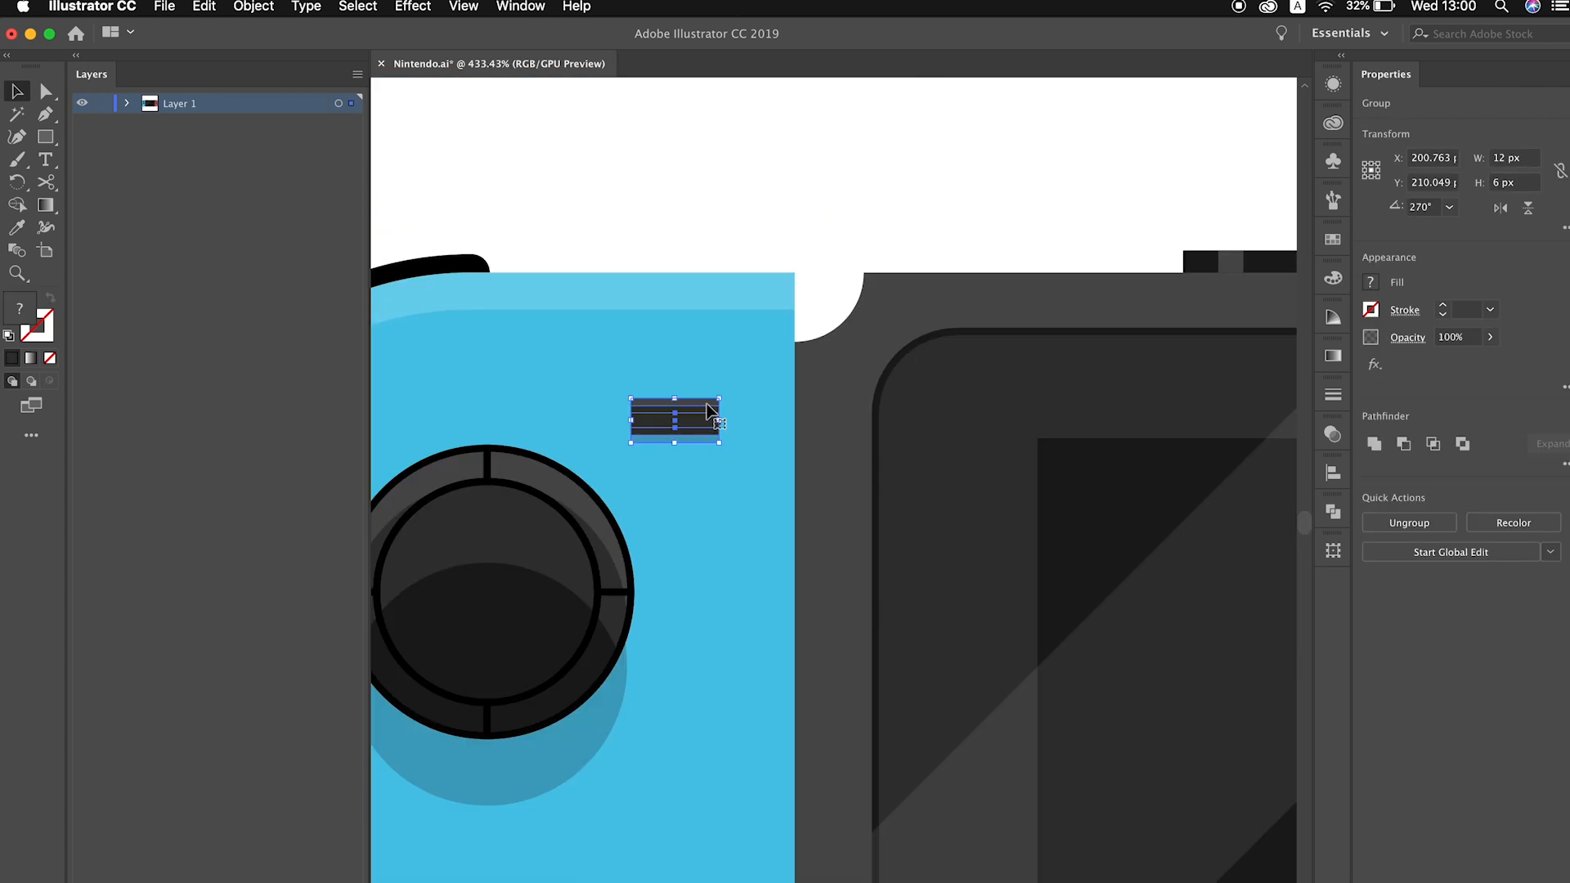
key("super+0")
left_click(760, 275)
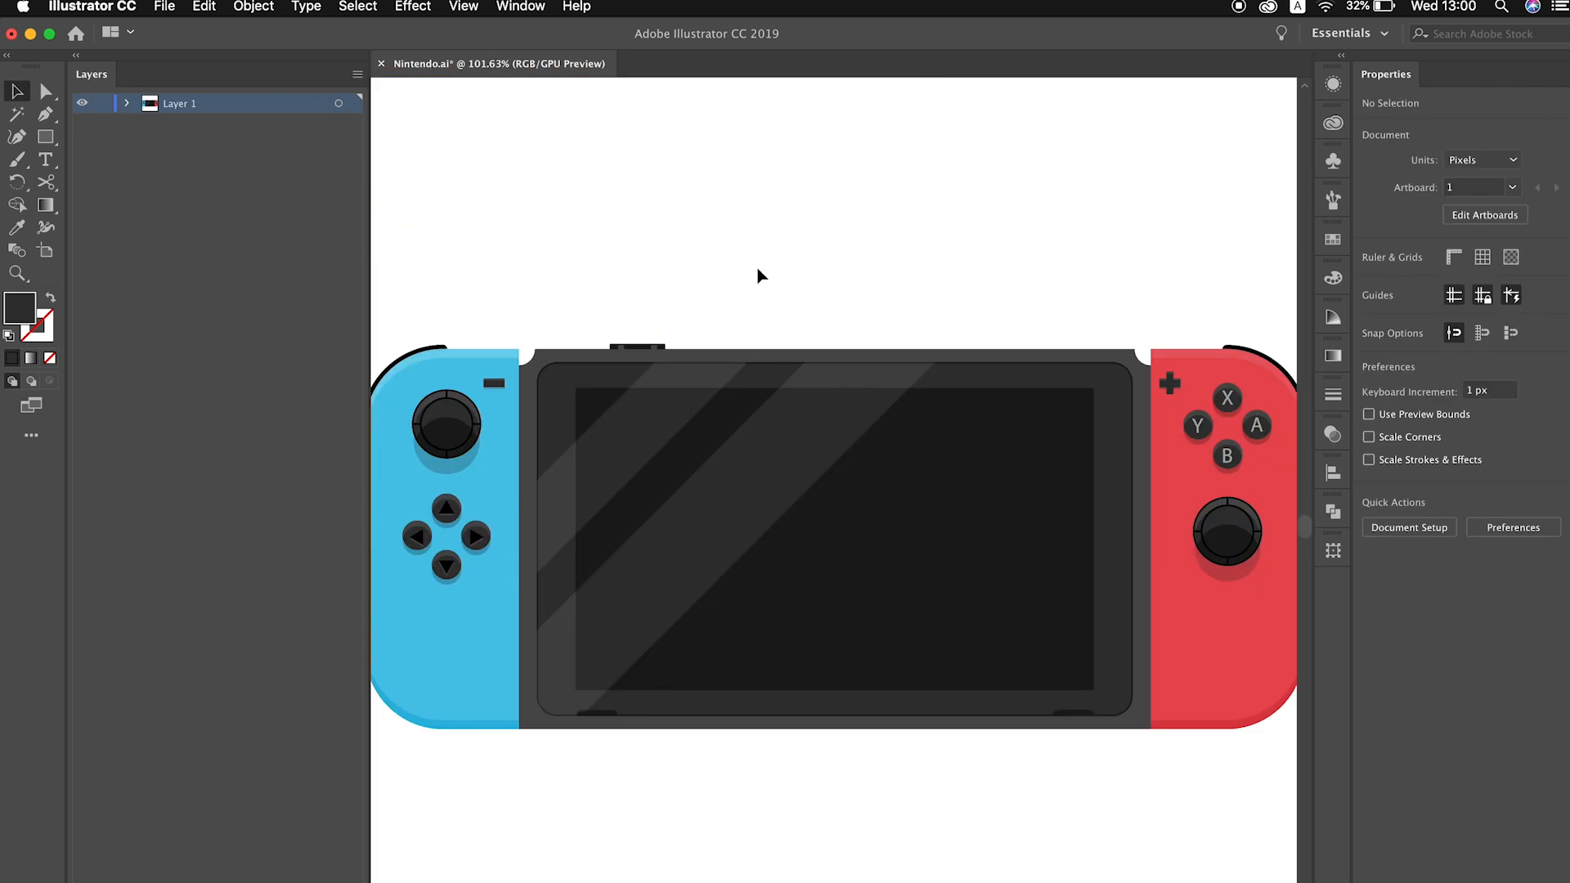
Copy a face button without its letter onto the blank area beside the red controller
scroll(758, 275, "up", 3)
double_click(999, 455)
scroll(997, 456, "up", 3)
double_click(995, 455)
scroll(1081, 519, "down", 2)
key("Escape")
scroll(1080, 519, "down", 2)
mouse_move(989, 501)
left_mouse_down()
mouse_move(718, 491)
mouse_move(954, 572)
mouse_move(993, 654)
left_mouse_up()
left_click(1062, 613)
Draw a 12 by 12 px unfilled circle with a 1 pt 666666 stroke and centre it on the blank button
scroll(1062, 613, "up", 3)
key("l")
key("shift+x")
left_click(1370, 309)
left_click(1281, 347)
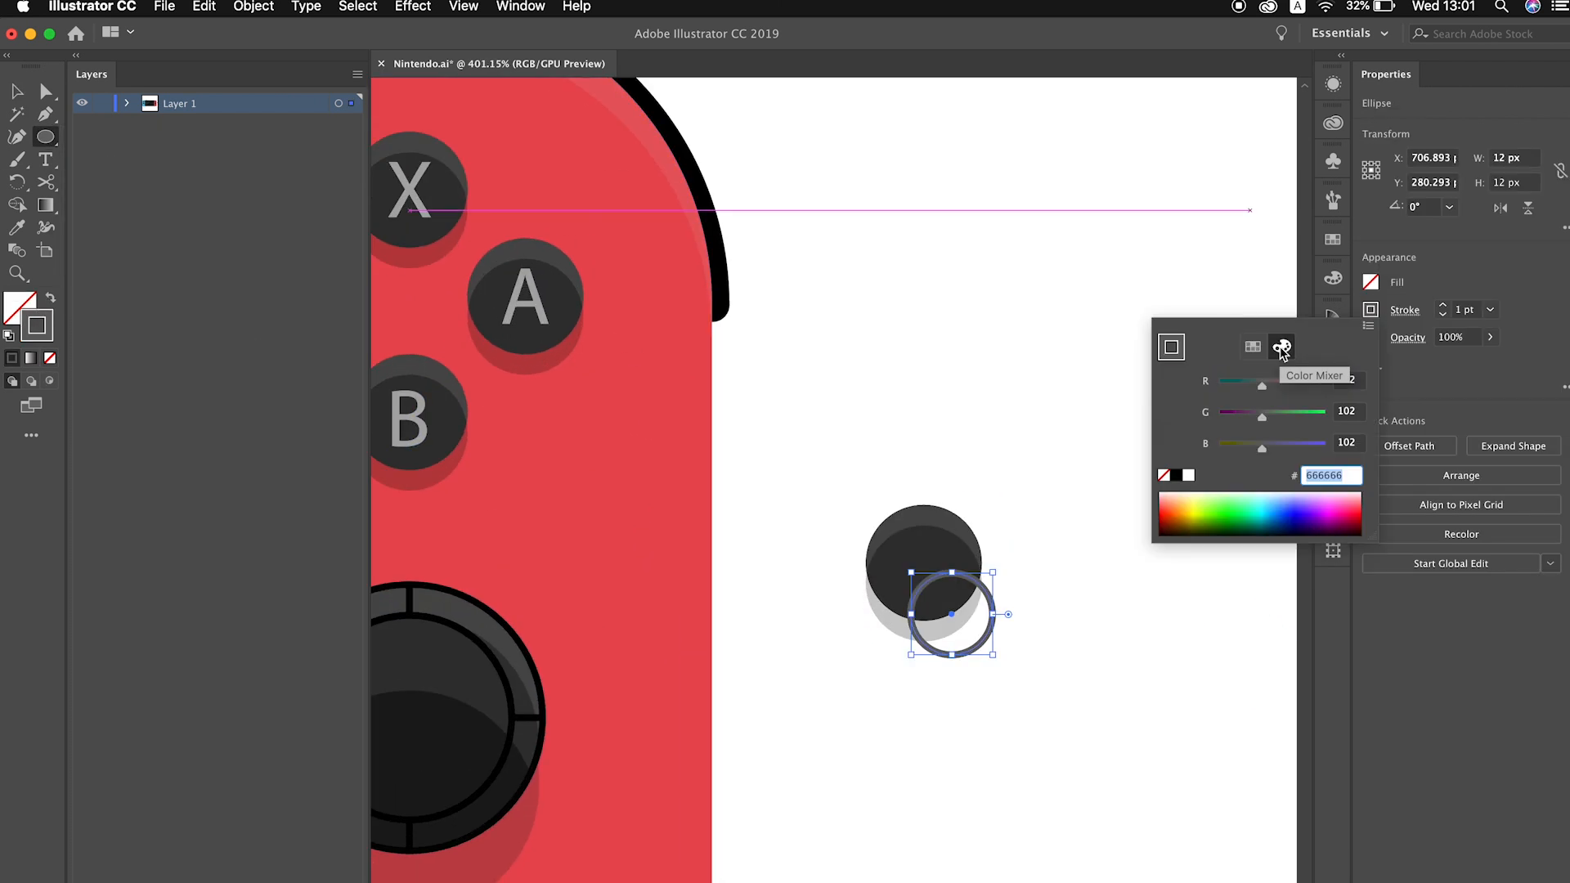
left_click(1303, 368)
scroll(953, 560, "up", 3)
left_click_drag(952, 613, 923, 562)
left_click(987, 524)
Draw an unfilled five-pointed star about 7.8 by 7.4 px from the centre of the circle
left_click(45, 137)
left_click_drag(813, 523, 893, 587)
key("v")
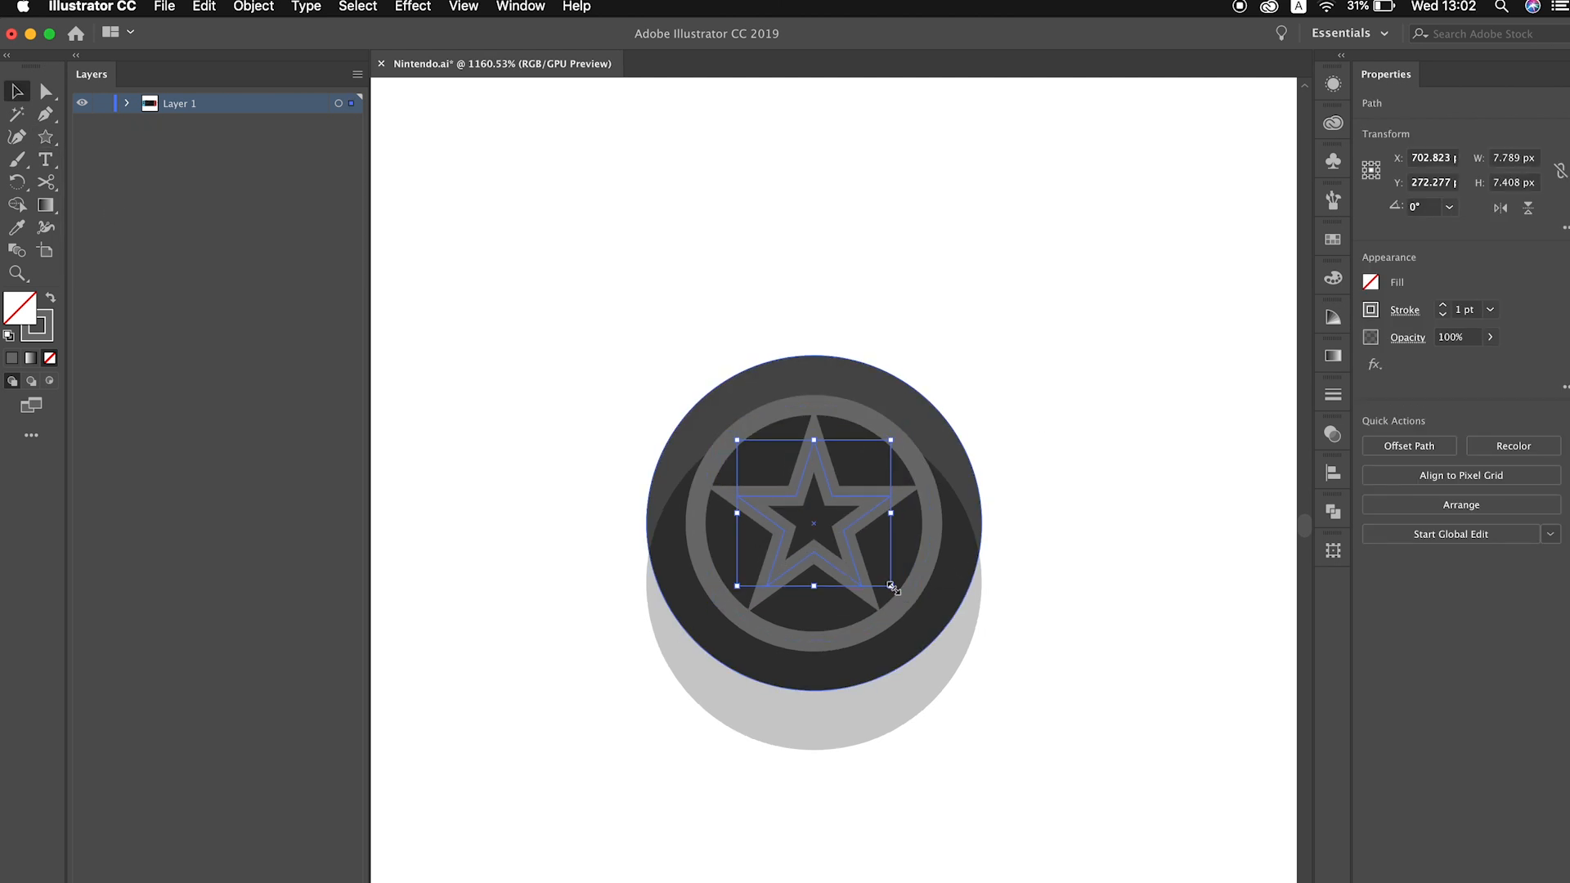
Change the star's stroke to near-black and scale the star down slightly inside the circle
left_click(1370, 309)
left_click(1166, 344)
left_click(1185, 445)
key("Escape")
left_click_drag(890, 440, 885, 451)
left_click(1009, 385)
Move the star button onto the red controller, below and to the inner side of the analog stick
scroll(1012, 386, "down", 3)
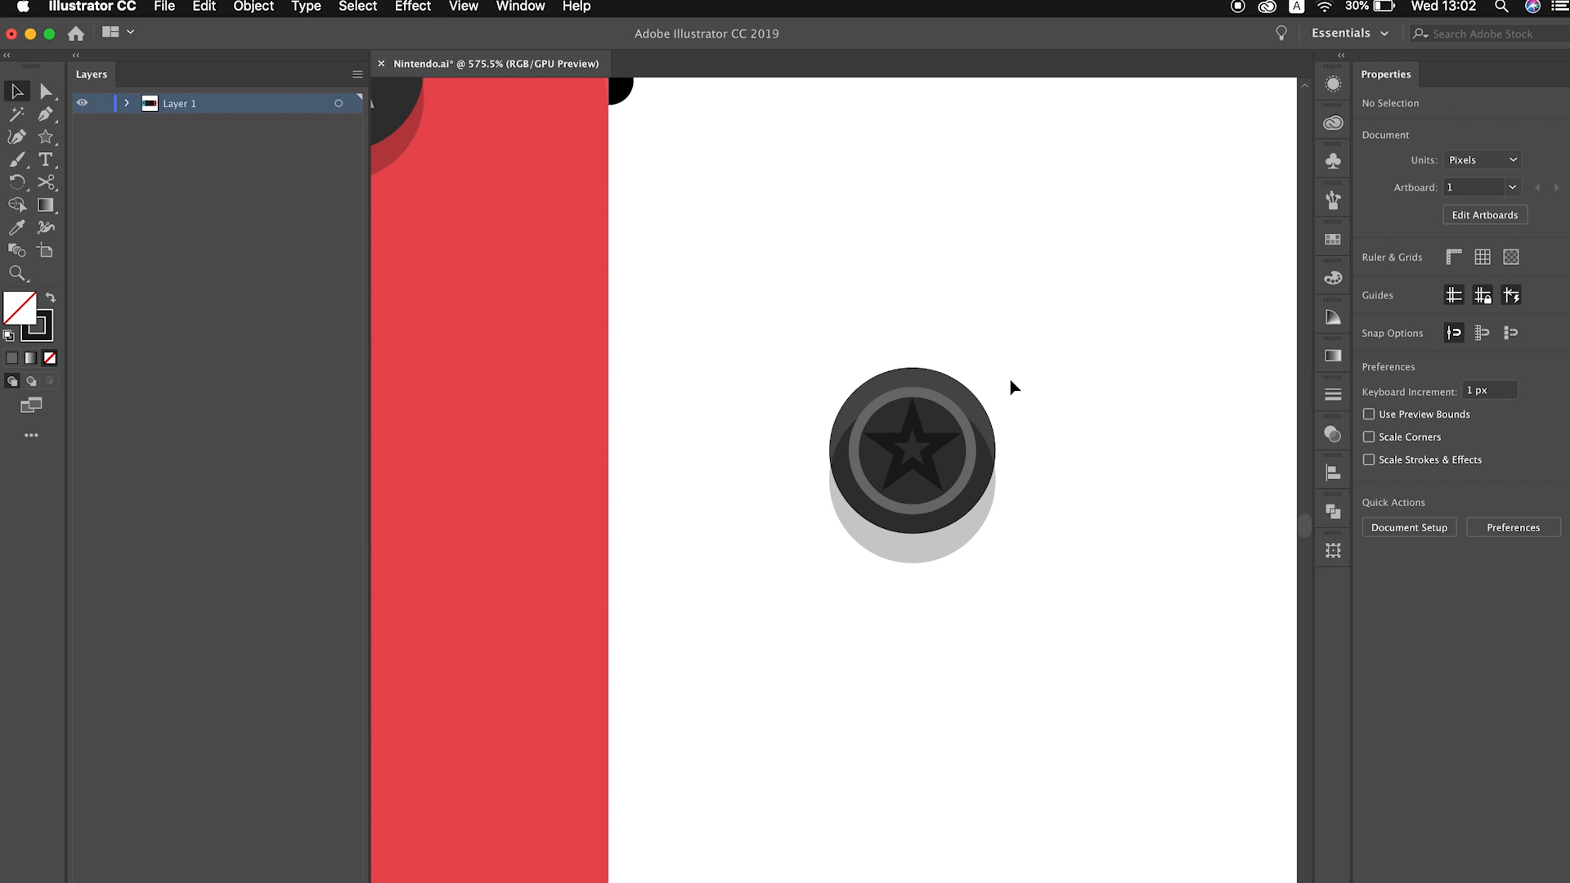
scroll(758, 341, "down", 4)
left_click_drag(970, 379, 515, 688)
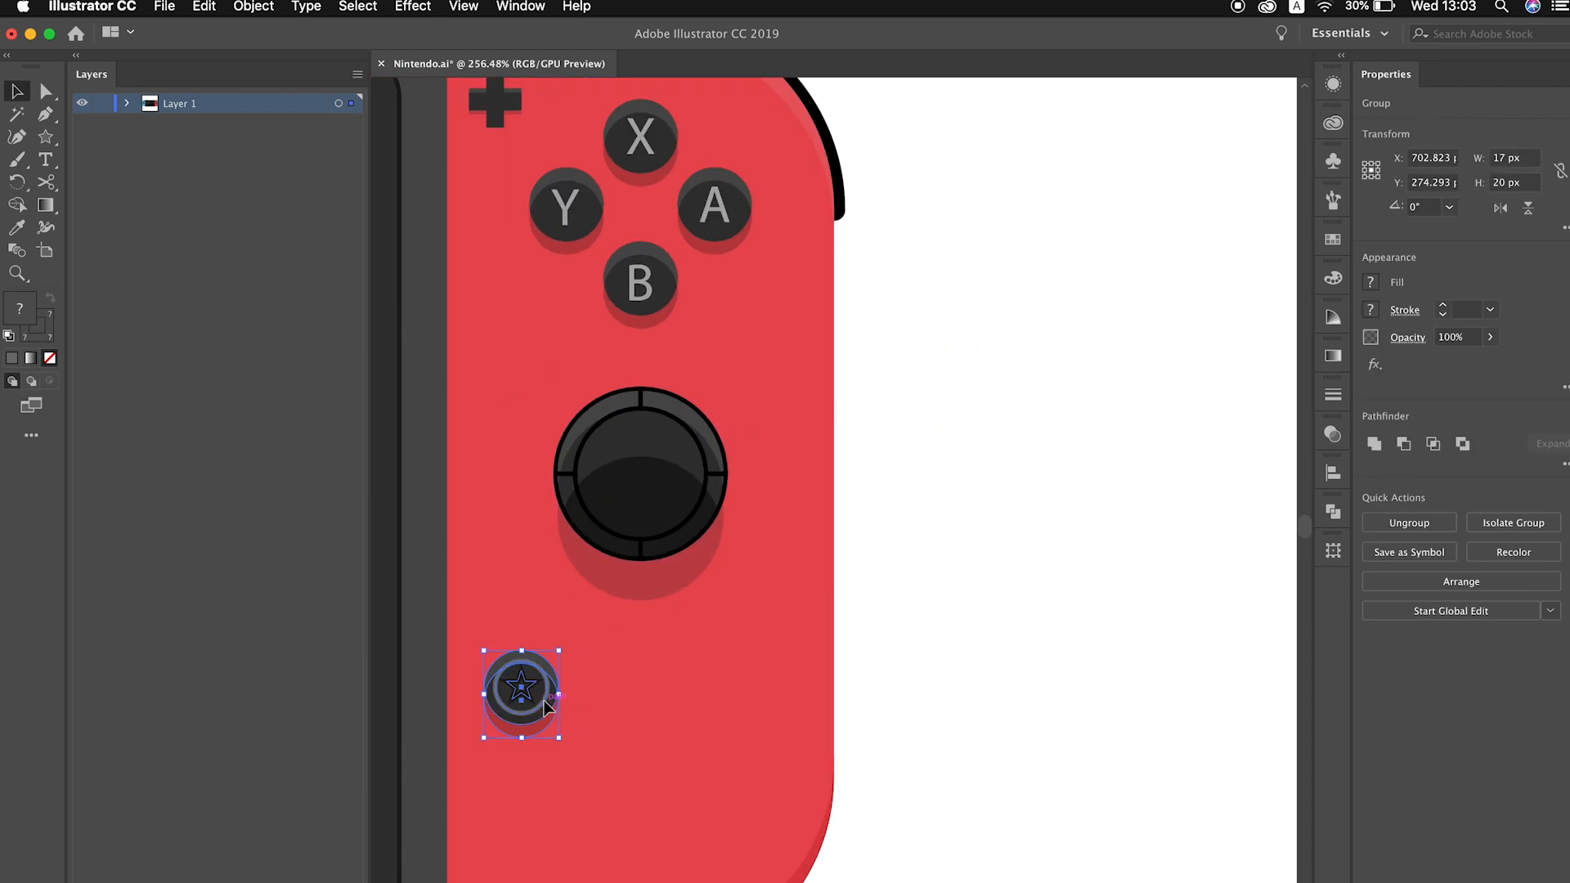
left_click(964, 621)
Draw a 12 by 12 px square on the blank area beside the blue controller
scroll(965, 621, "down", 5)
scroll(817, 613, "left", 5)
key("m")
left_click(651, 603)
type("12")
key("Tab")
type("12")
key("Return")
Round the square's corners slightly
scroll(695, 646, "up", 5)
key("a")
mouse_move(467, 473)
left_mouse_down()
mouse_move(478, 491)
mouse_move(469, 473)
left_mouse_up()
scroll(491, 491, "right", 3)
key("v")
left_click_drag(428, 475, 521, 536)
Swap the rounded square's fill and stroke colors and duplicate it 1 px lower
left_click(50, 298)
scroll(543, 518, "up", 5)
key("alt+Down")
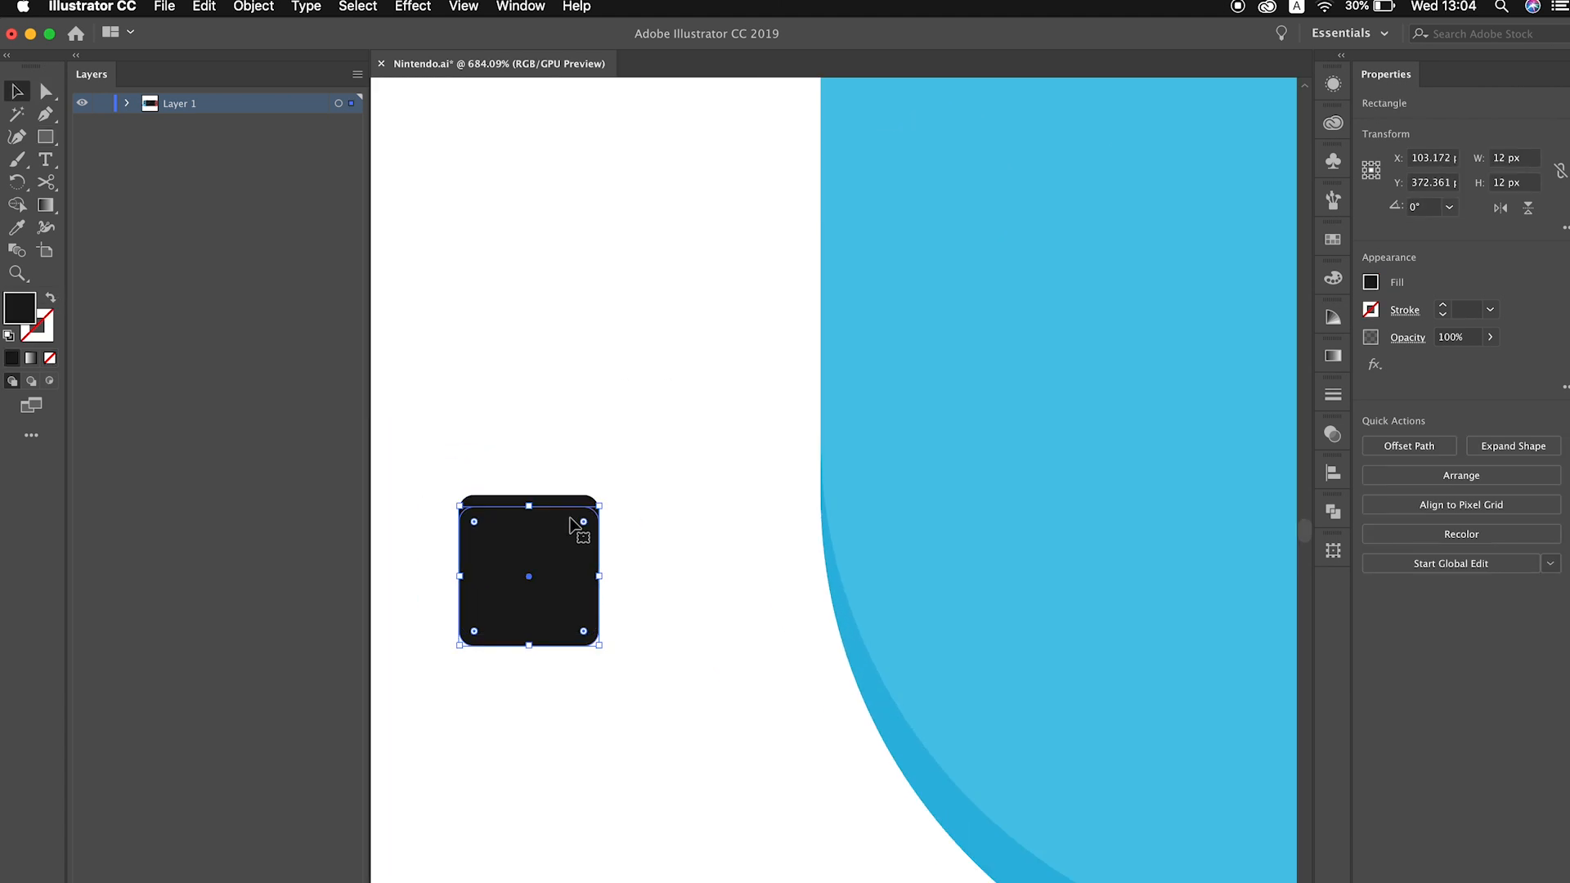
Lower the opacity of the duplicated square to form the button's shadow, and draw a 7 by 7 px circle over the button
left_click_drag(1490, 337, 1435, 366)
left_click_drag(45, 137, 101, 157)
left_click(525, 559)
type("7")
key("Tab")
type("7")
left_click(860, 524)
Turn the circle into an unfilled ring with a black stroke and centre it on the square button
key("shift+x")
left_click(1371, 312)
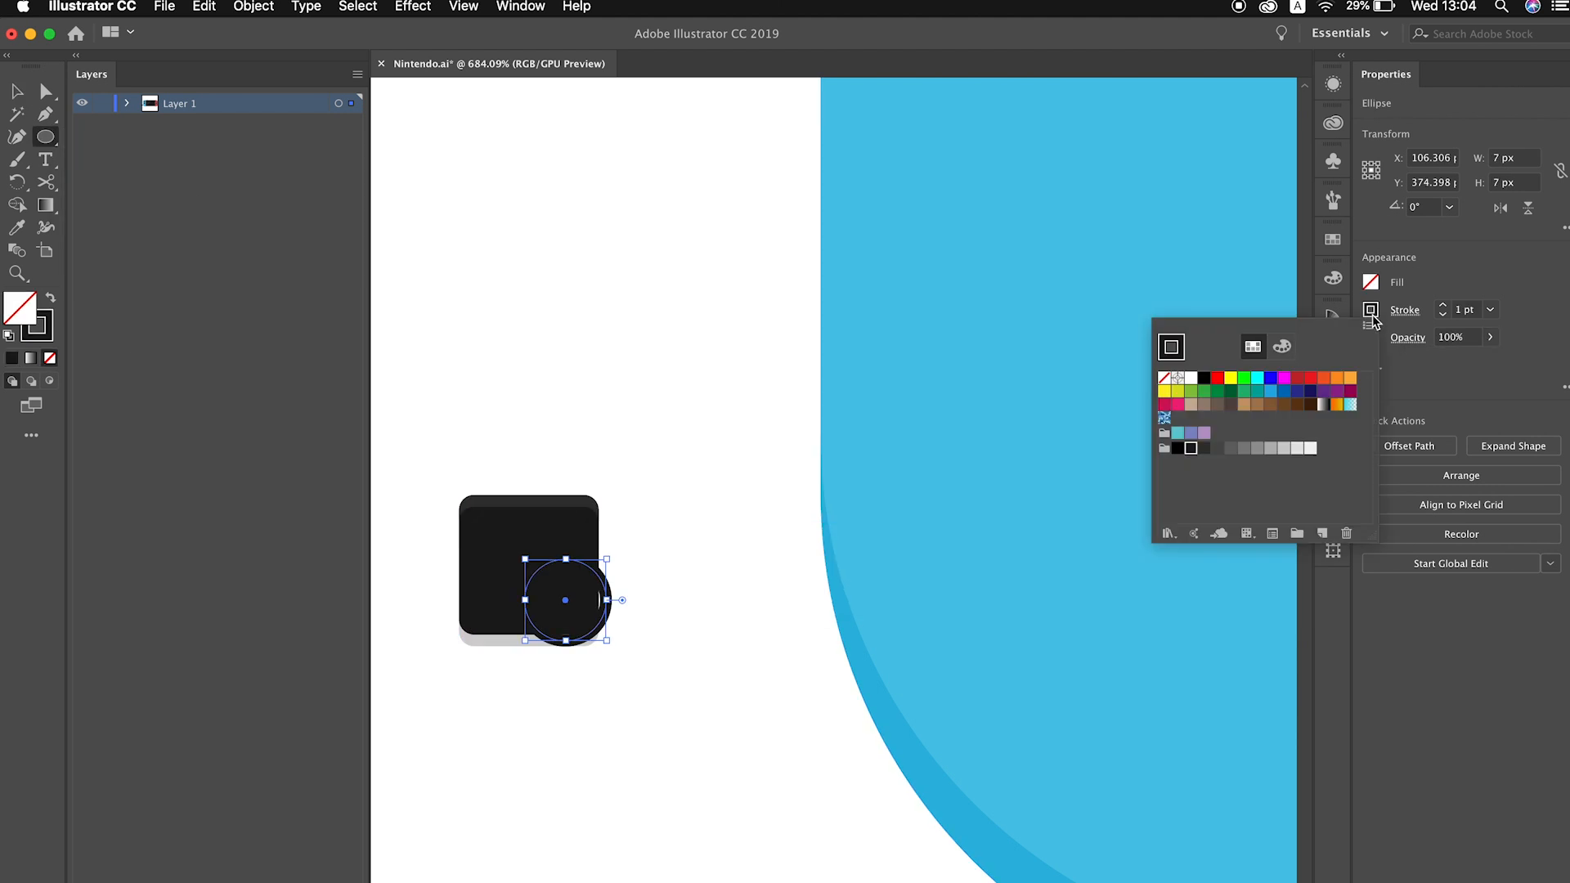
left_click(1177, 448)
key("Escape")
key("v")
left_click_drag(587, 567, 546, 540)
scroll(552, 539, "up", 5)
scroll(684, 501, "down", 6)
left_click(683, 502)
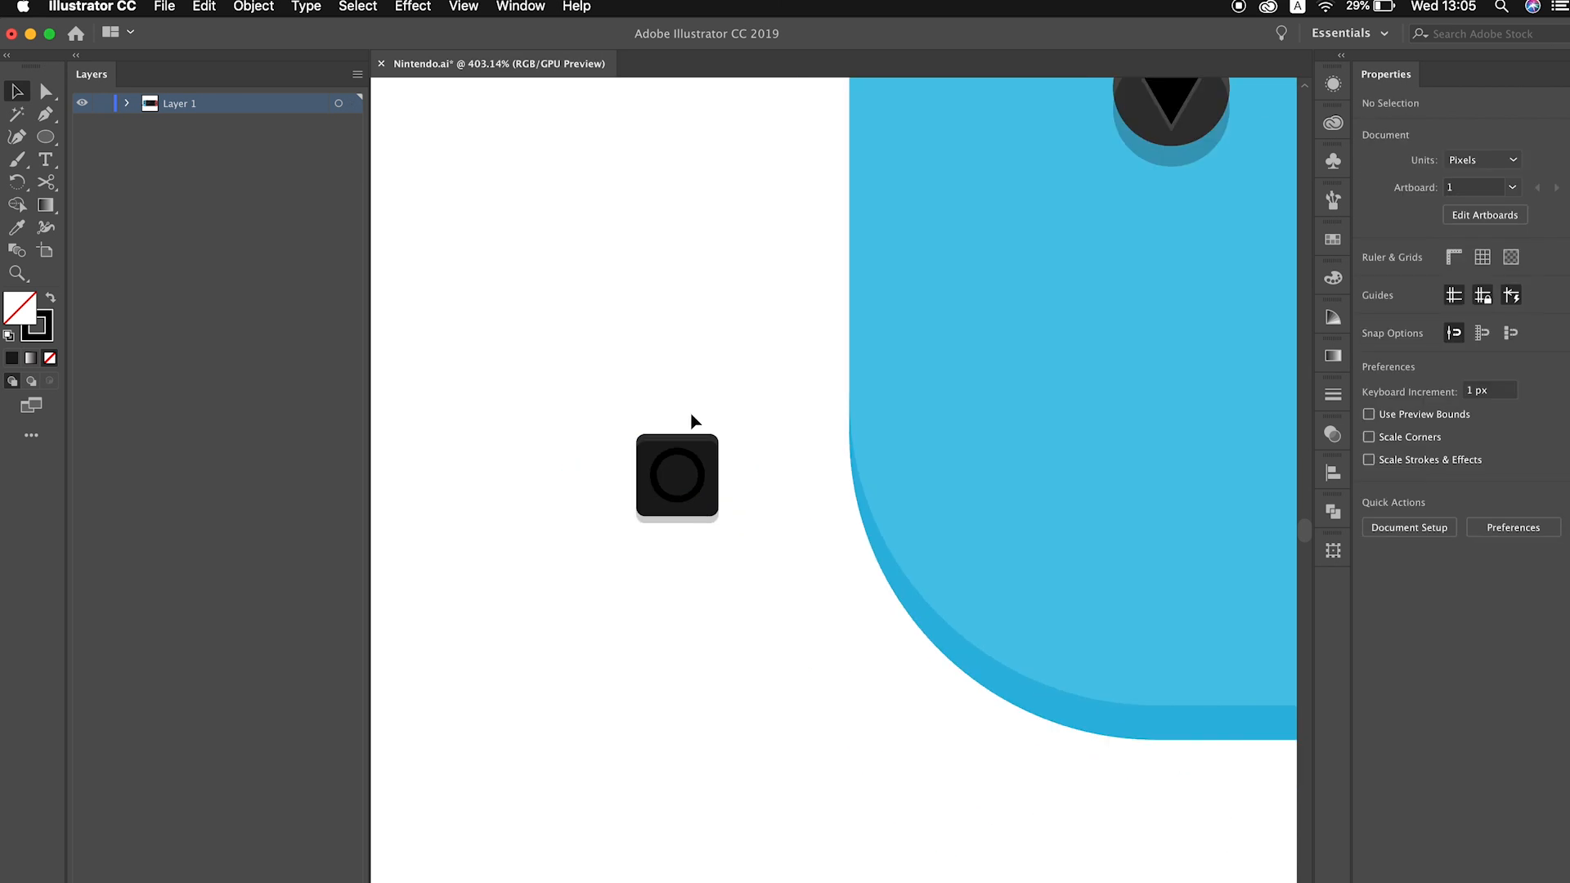
Move the grouped square button onto the blue controller, below and to the inner side of the arrow buttons
scroll(691, 420, "down", 8)
left_click_drag(610, 453, 606, 441)
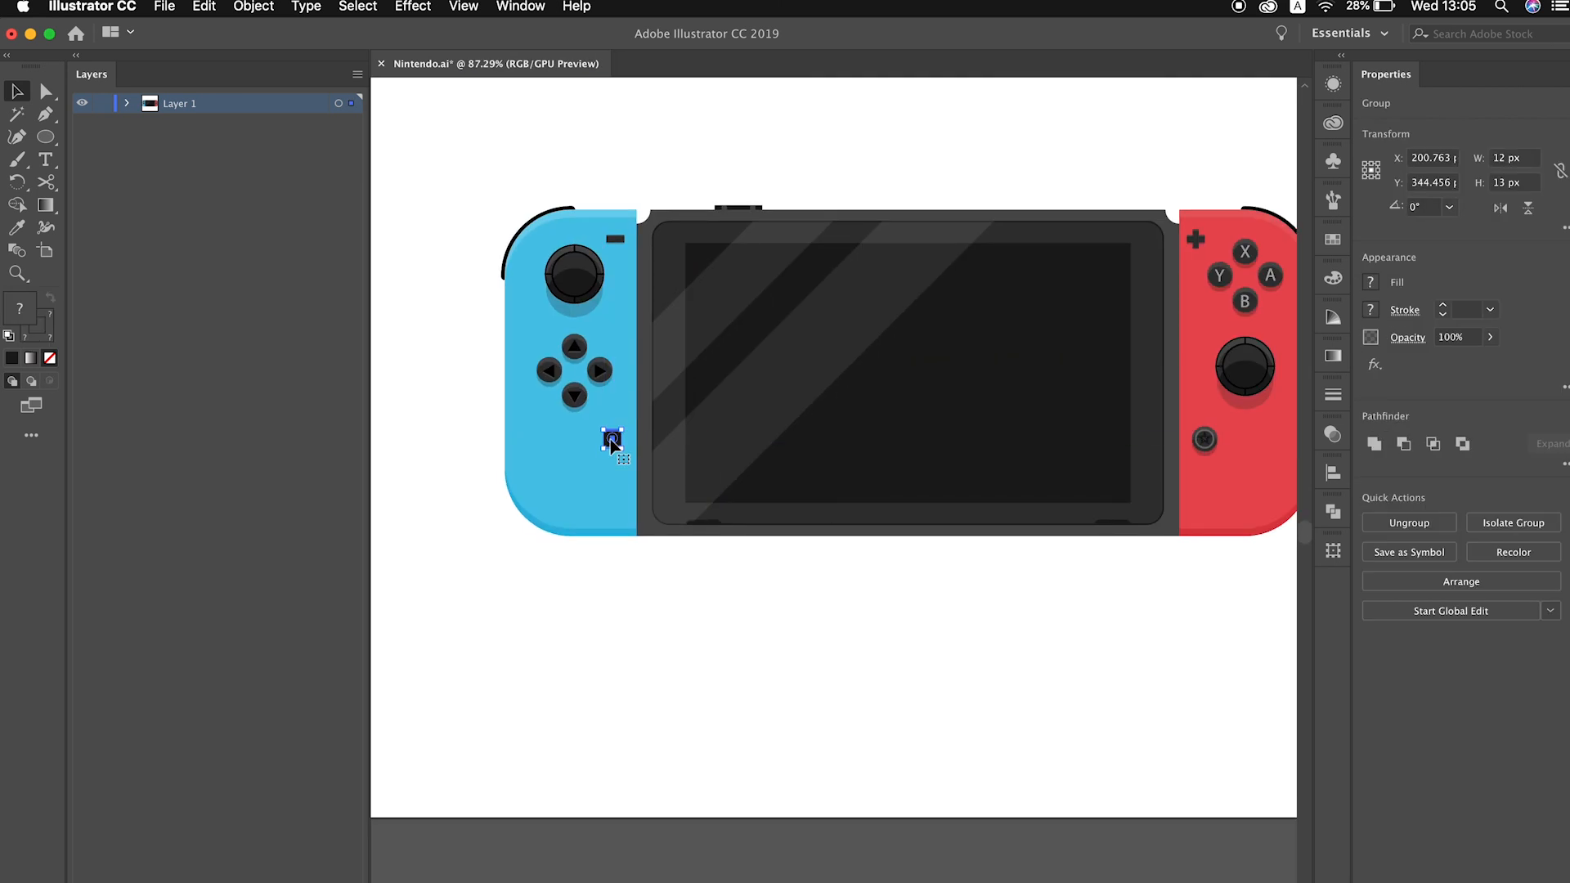
left_click(682, 547)
Draw a background rectangle 800 px wide and about 398 px high from the artboard's top edge and fill it with bright red
scroll(682, 547, "down", 5)
key("m")
mouse_move(487, 248)
left_mouse_down()
mouse_move(887, 429)
mouse_move(1032, 519)
left_mouse_up()
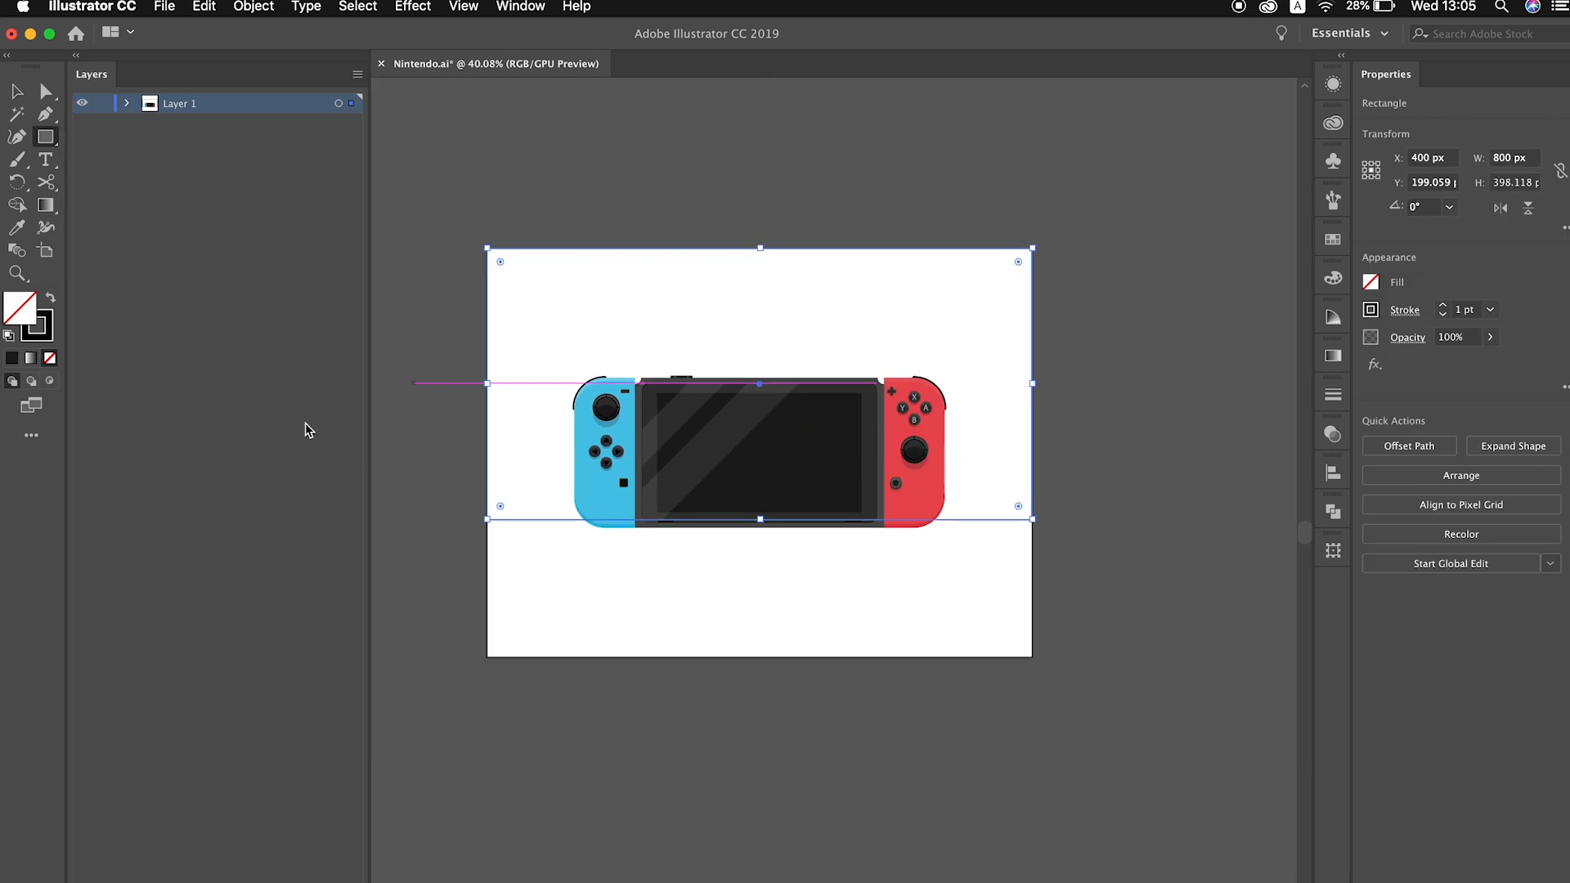
key("shift+x")
double_click(20, 309)
left_click(988, 381)
Duplicate the background rectangle downward, fit it to the lower part of the artboard, and fill it with a slightly darker red
key("v")
left_click_drag(925, 321, 921, 531)
left_click_drag(760, 536, 761, 520)
double_click(20, 308)
left_click(1014, 386)
left_click(1114, 410)
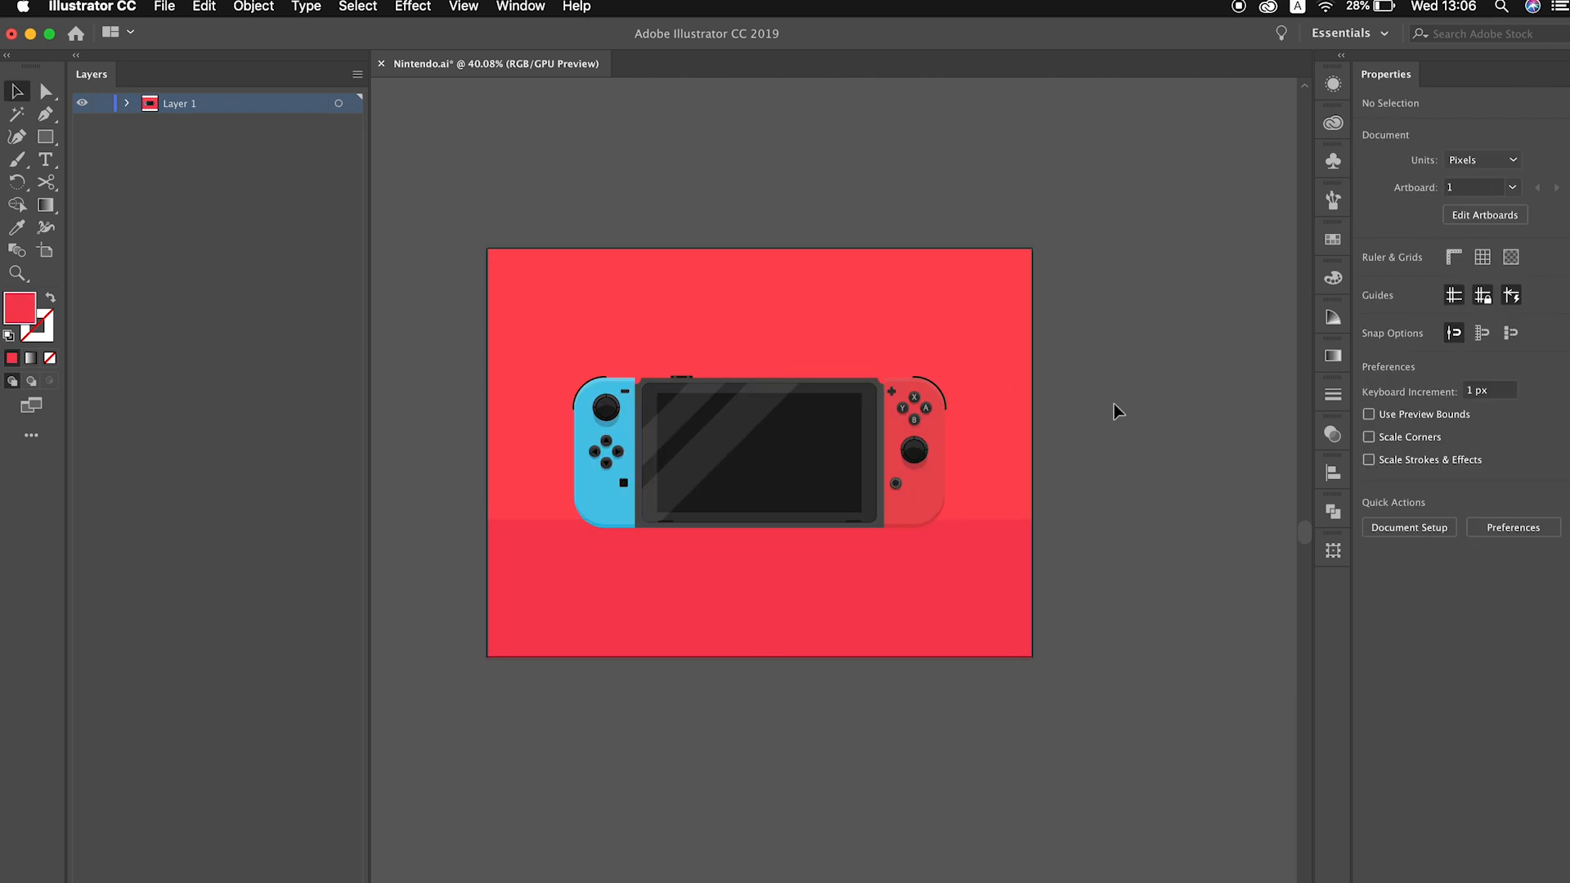